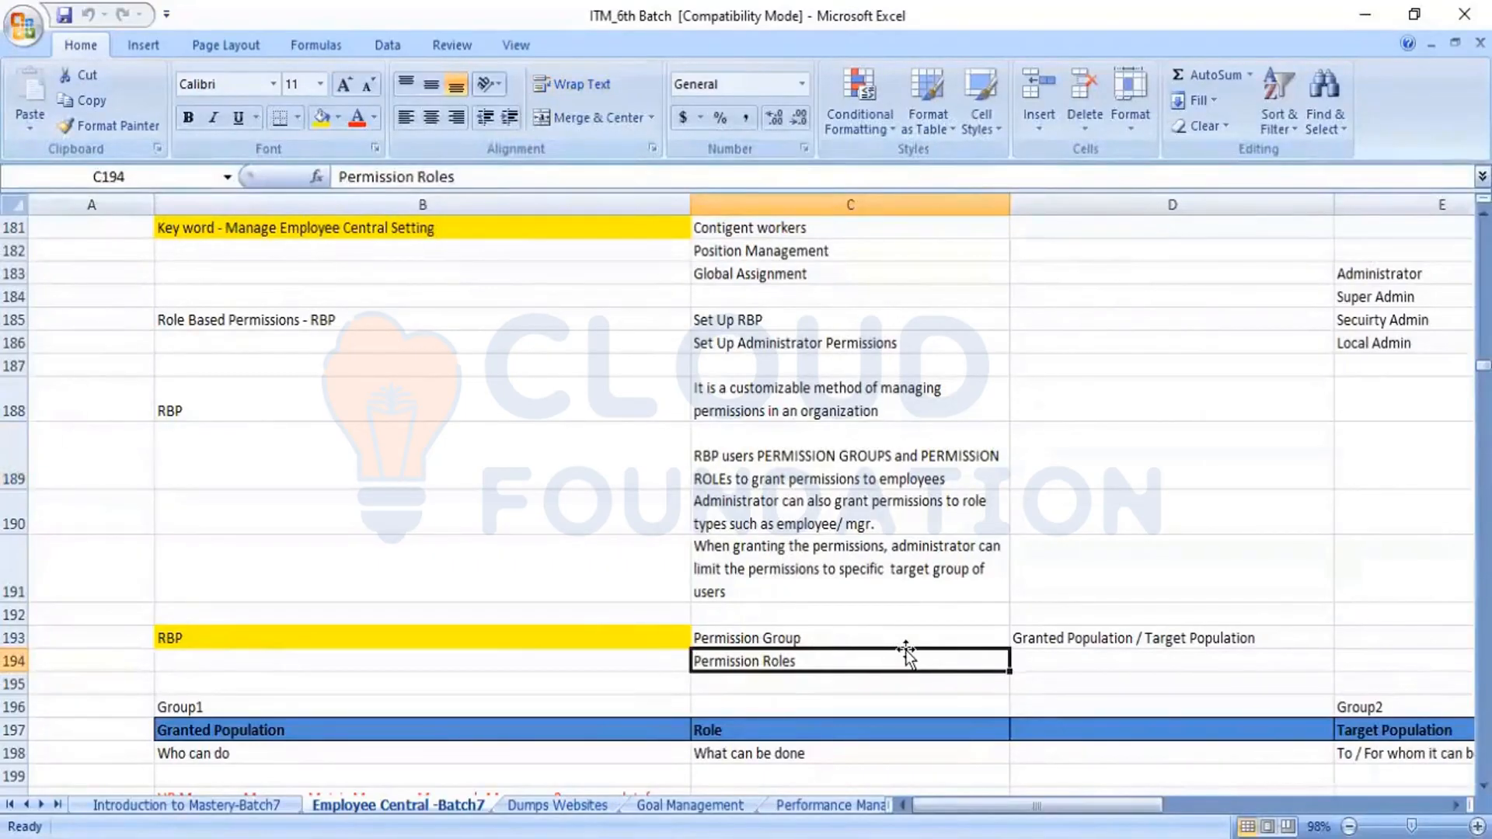
Review the Permission Group and Permission Roles entries in rows 193 and 194, including the Granted Population / Target Population note
key(Up)
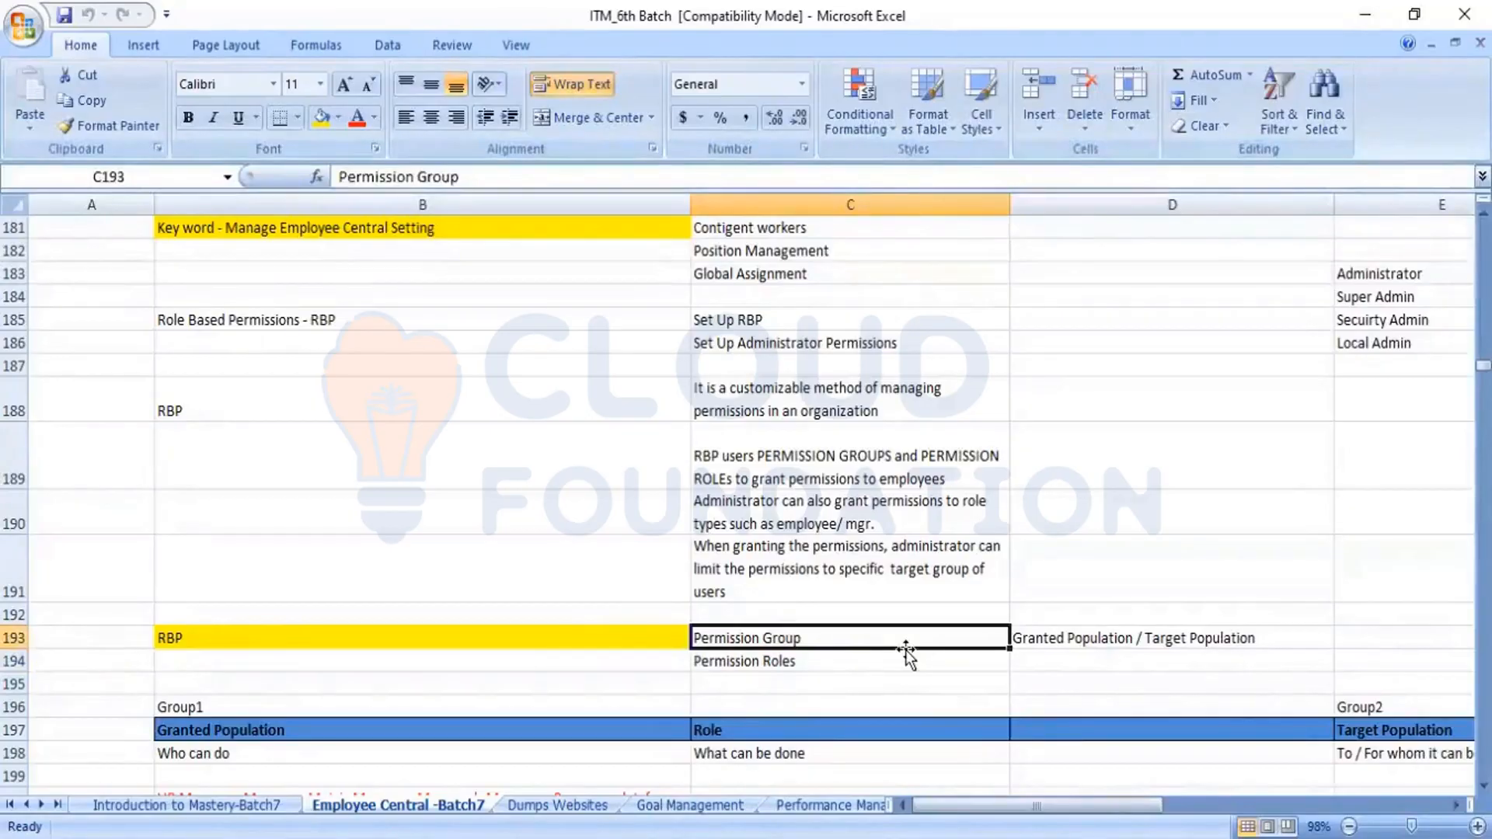
key(Down)
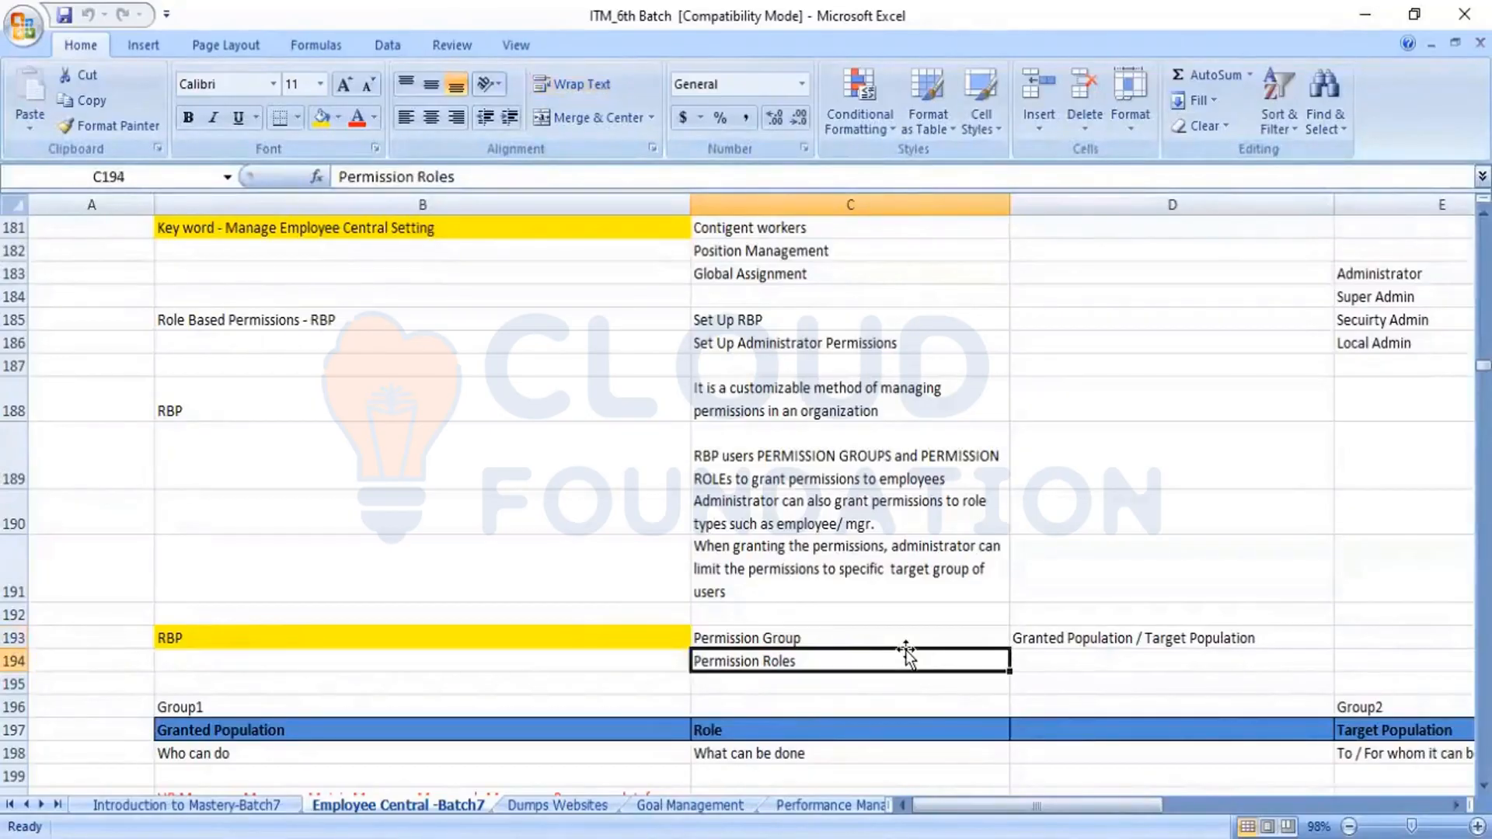
key(Up)
key(Right)
key(Left)
key(Right)
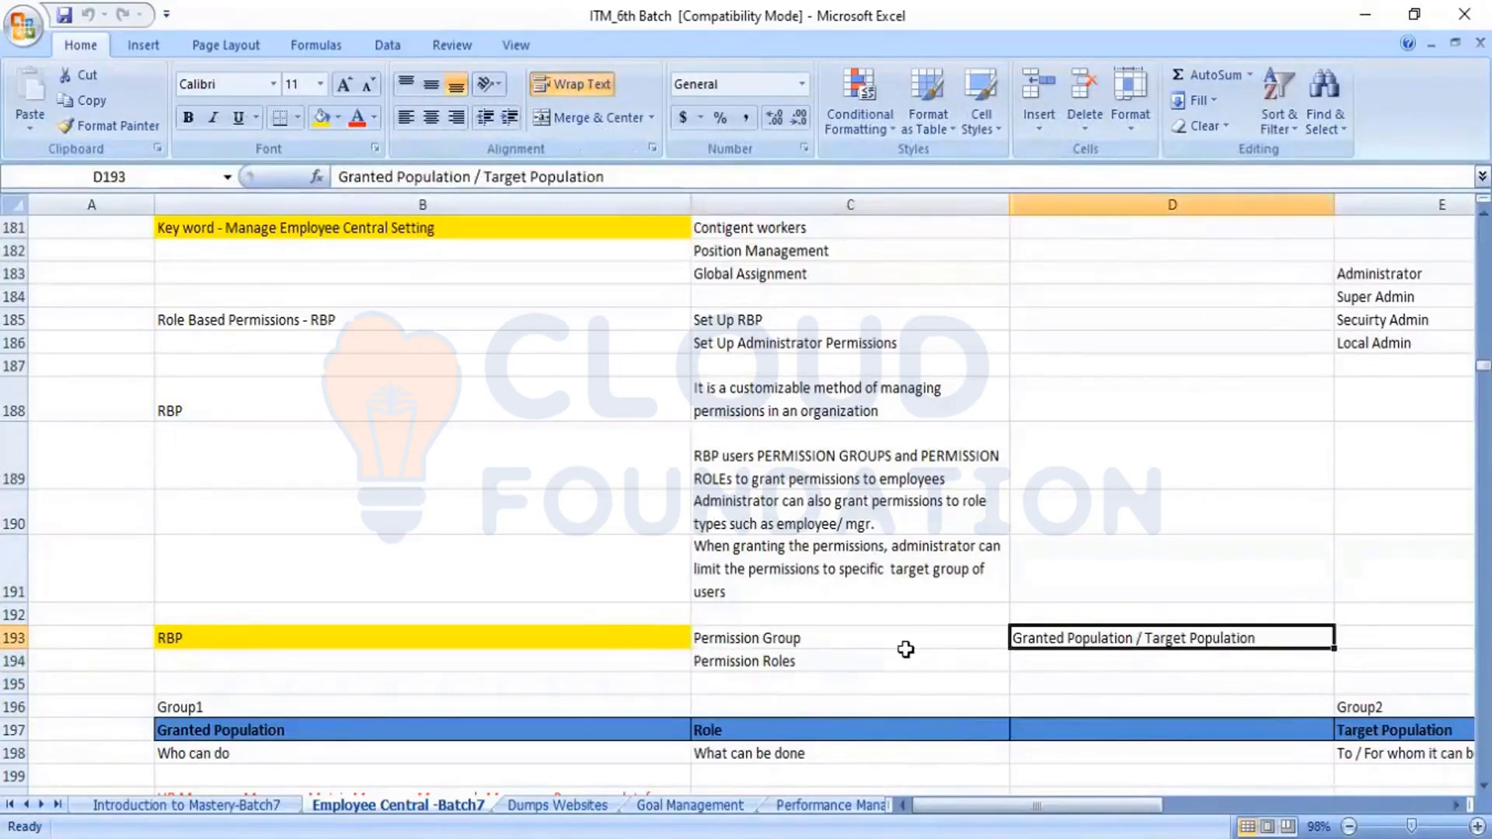
key(Left)
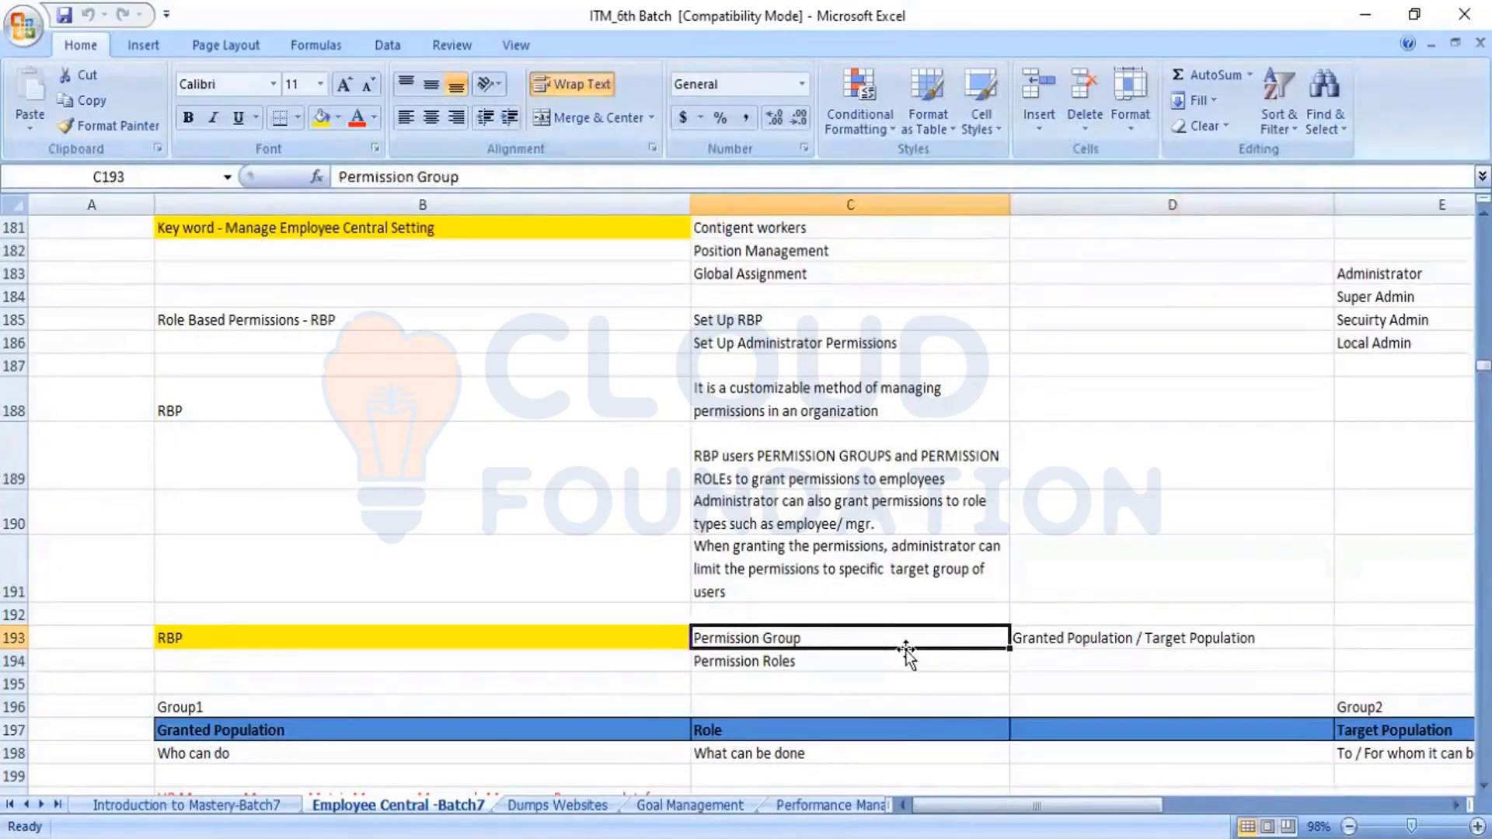
Examine the Granted Population column of the permissions table, from its header in row 197 to the payroll group in row 201
key(Down)
key(Down)
key(Down)
key(Down)
key(Down)
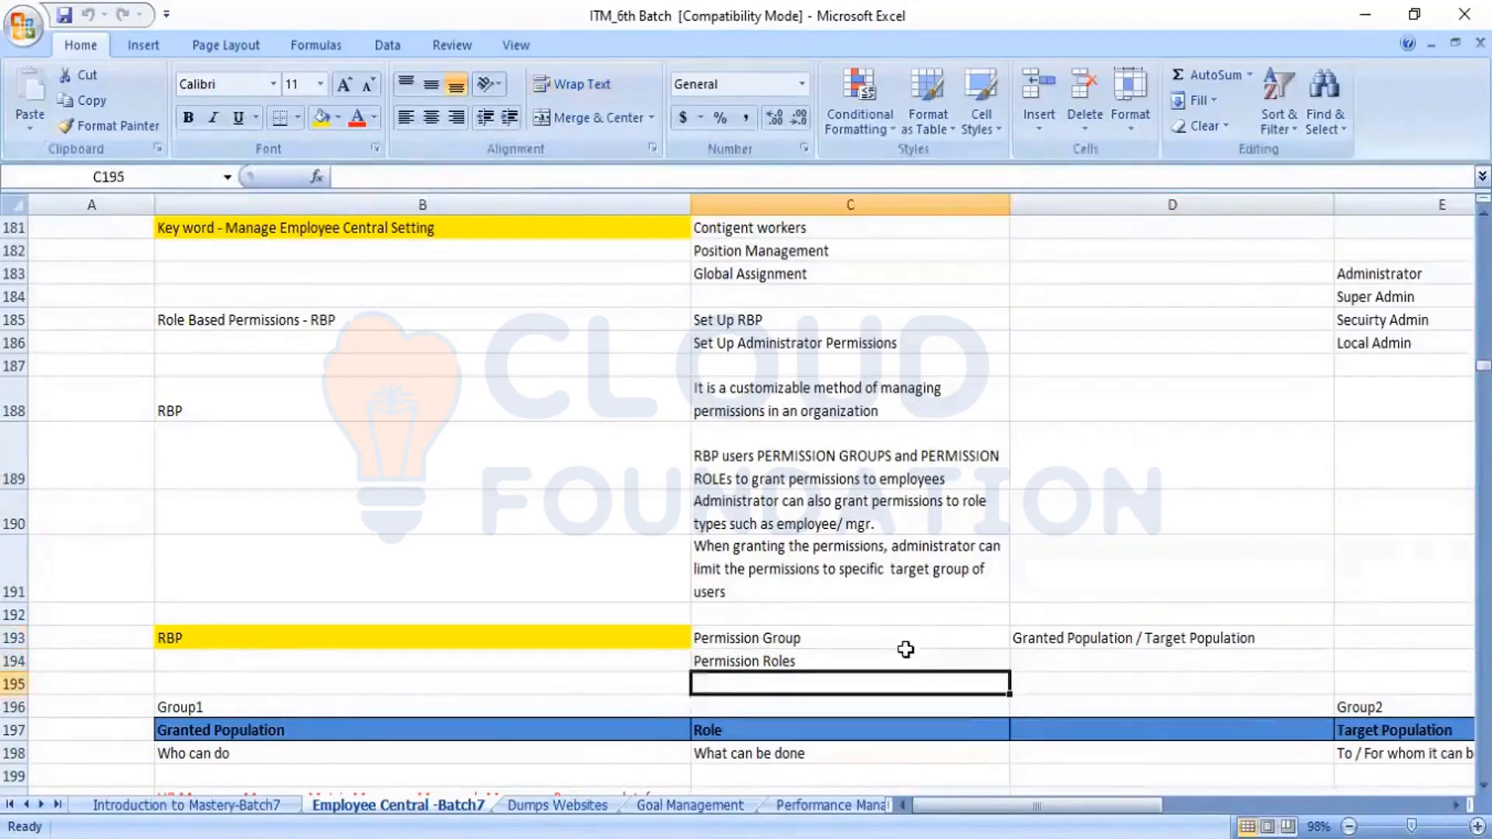
key(Down)
key(Down)
key(Down)
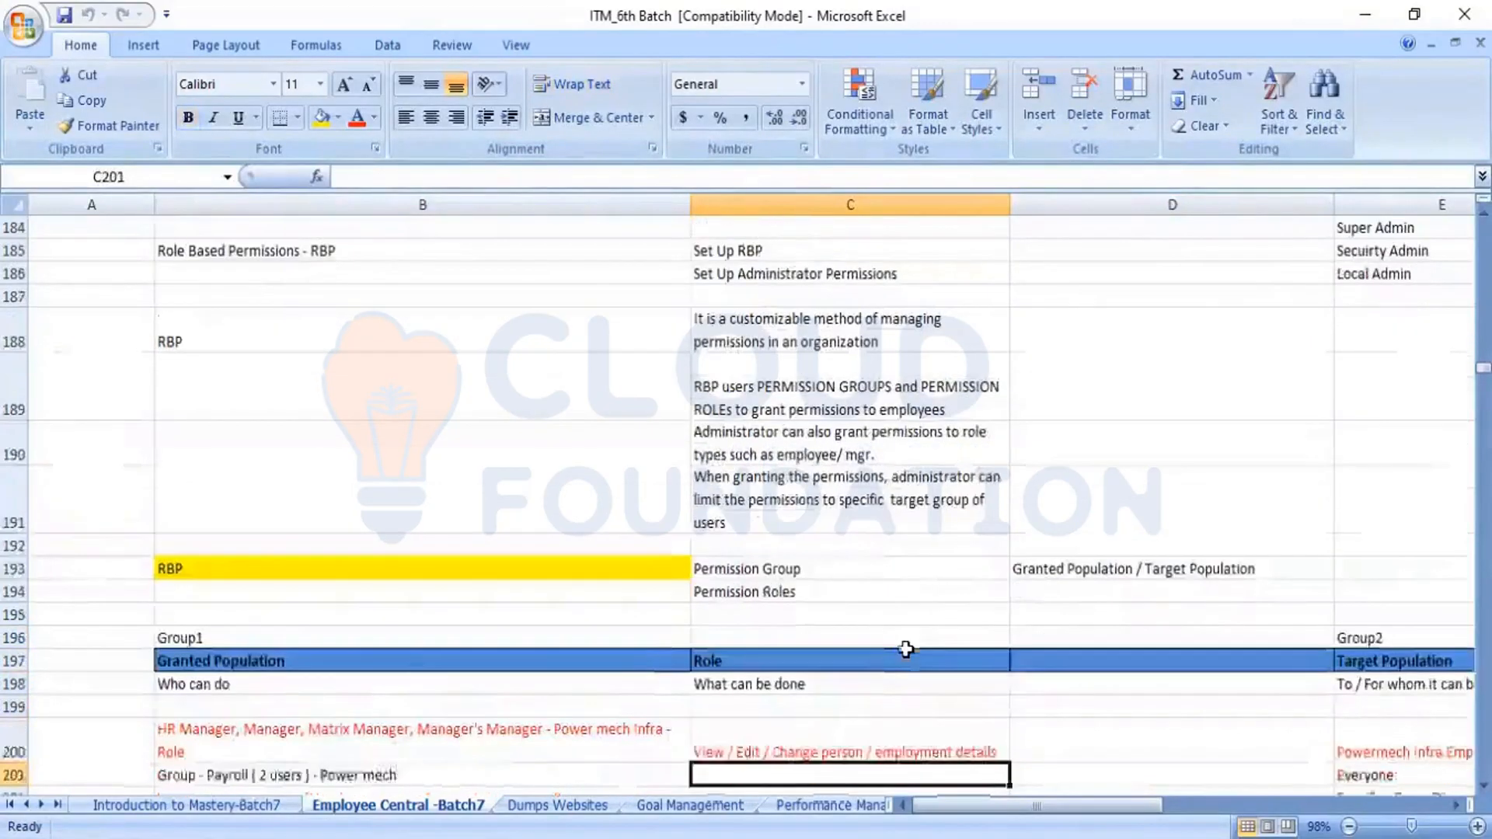
key(Up)
key(Up)
key(Up)
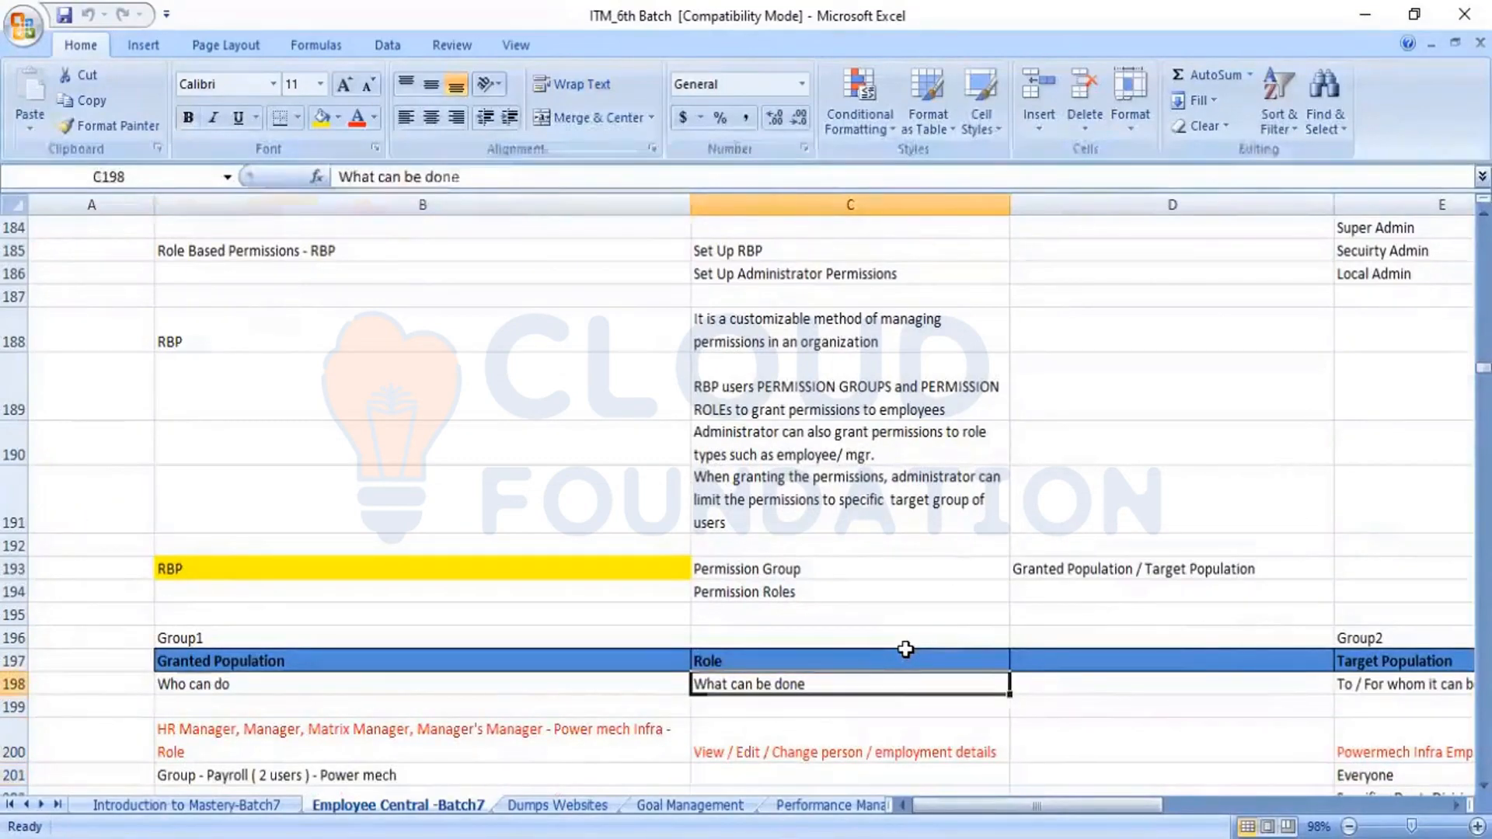
key(Left)
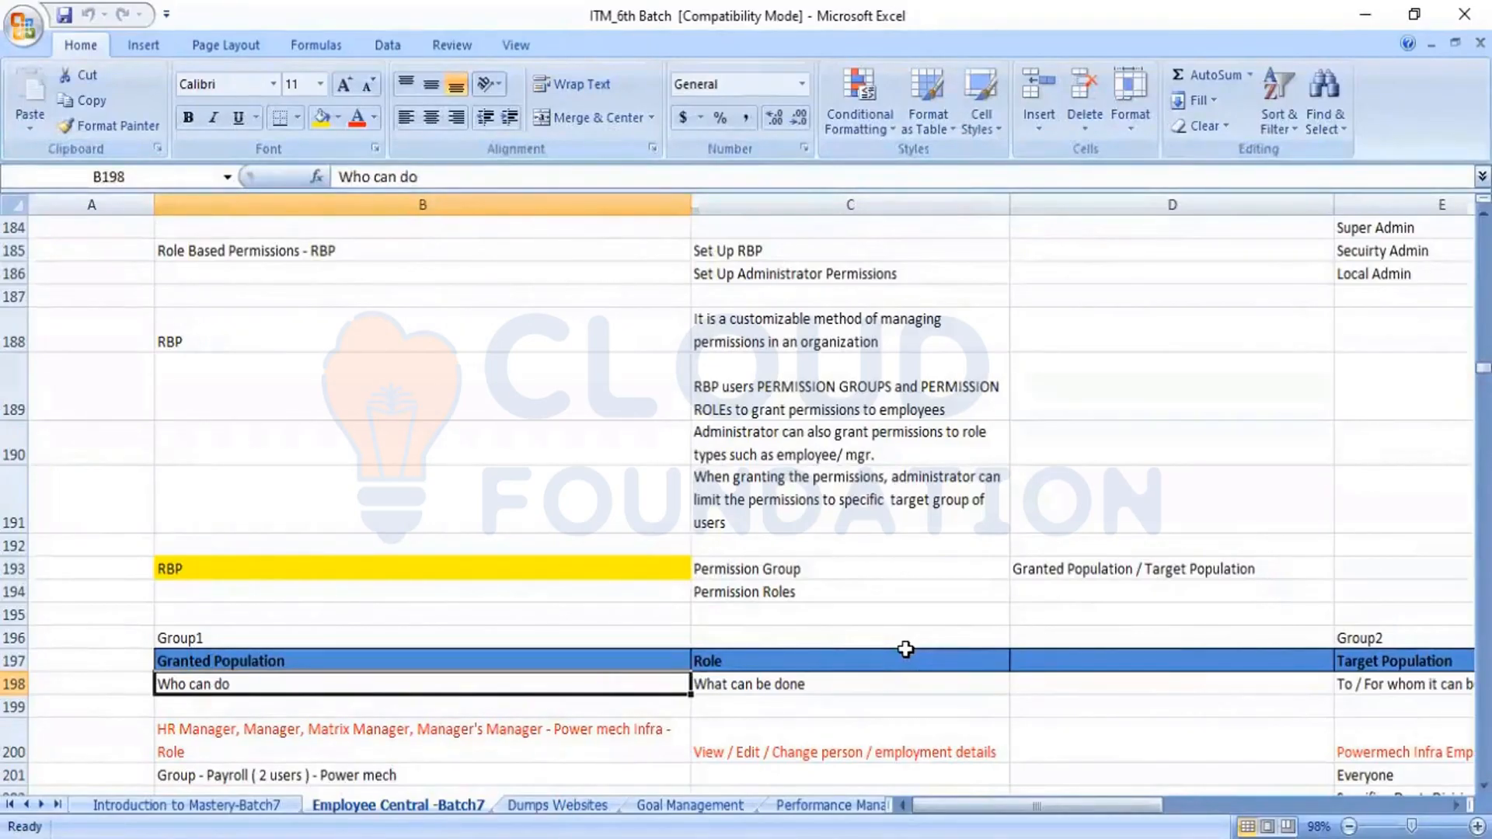
key(Up)
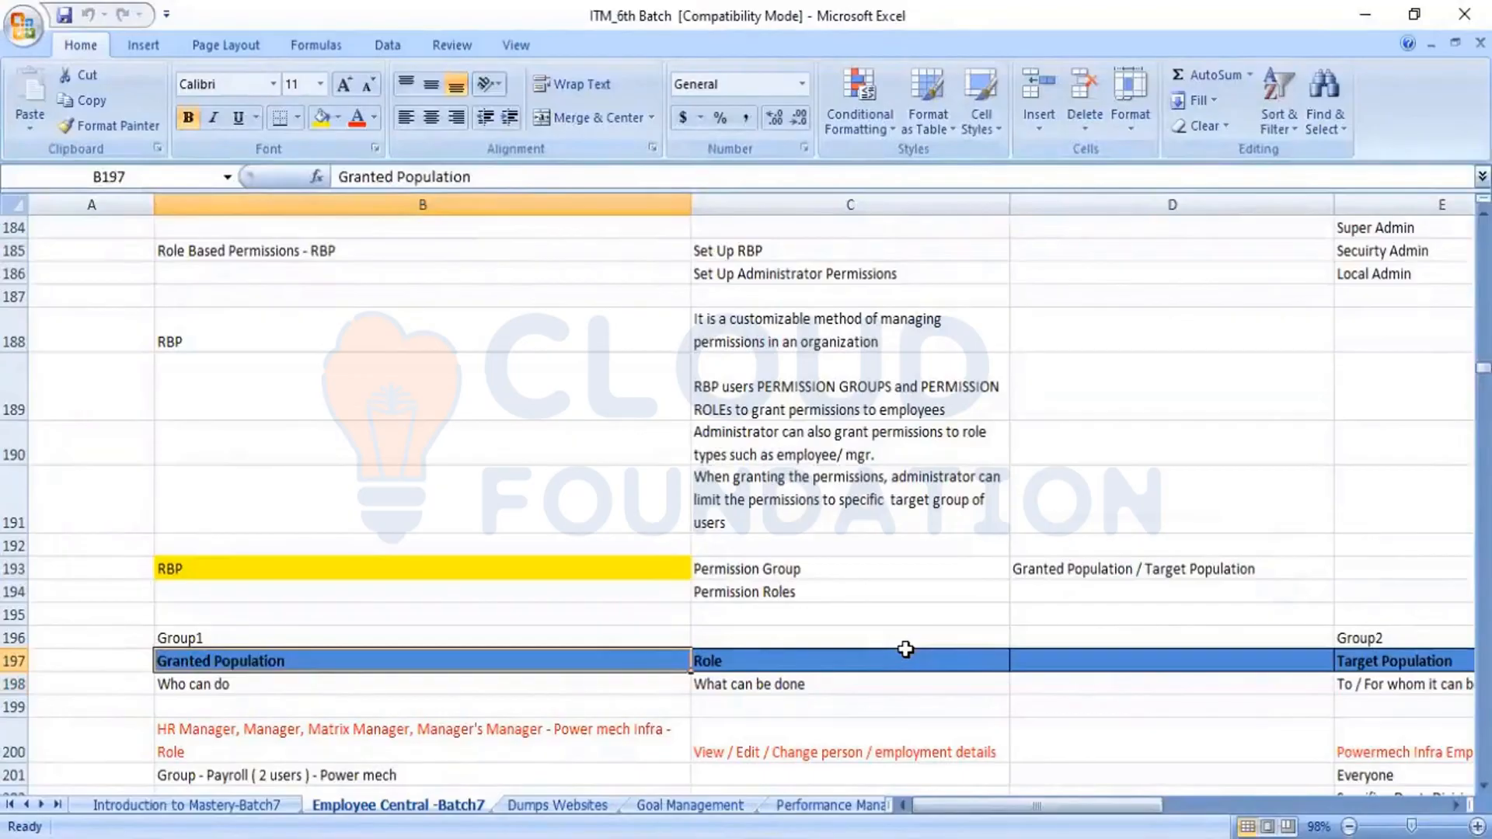
key(Down)
key(Down)
key(Down)
key(Down)
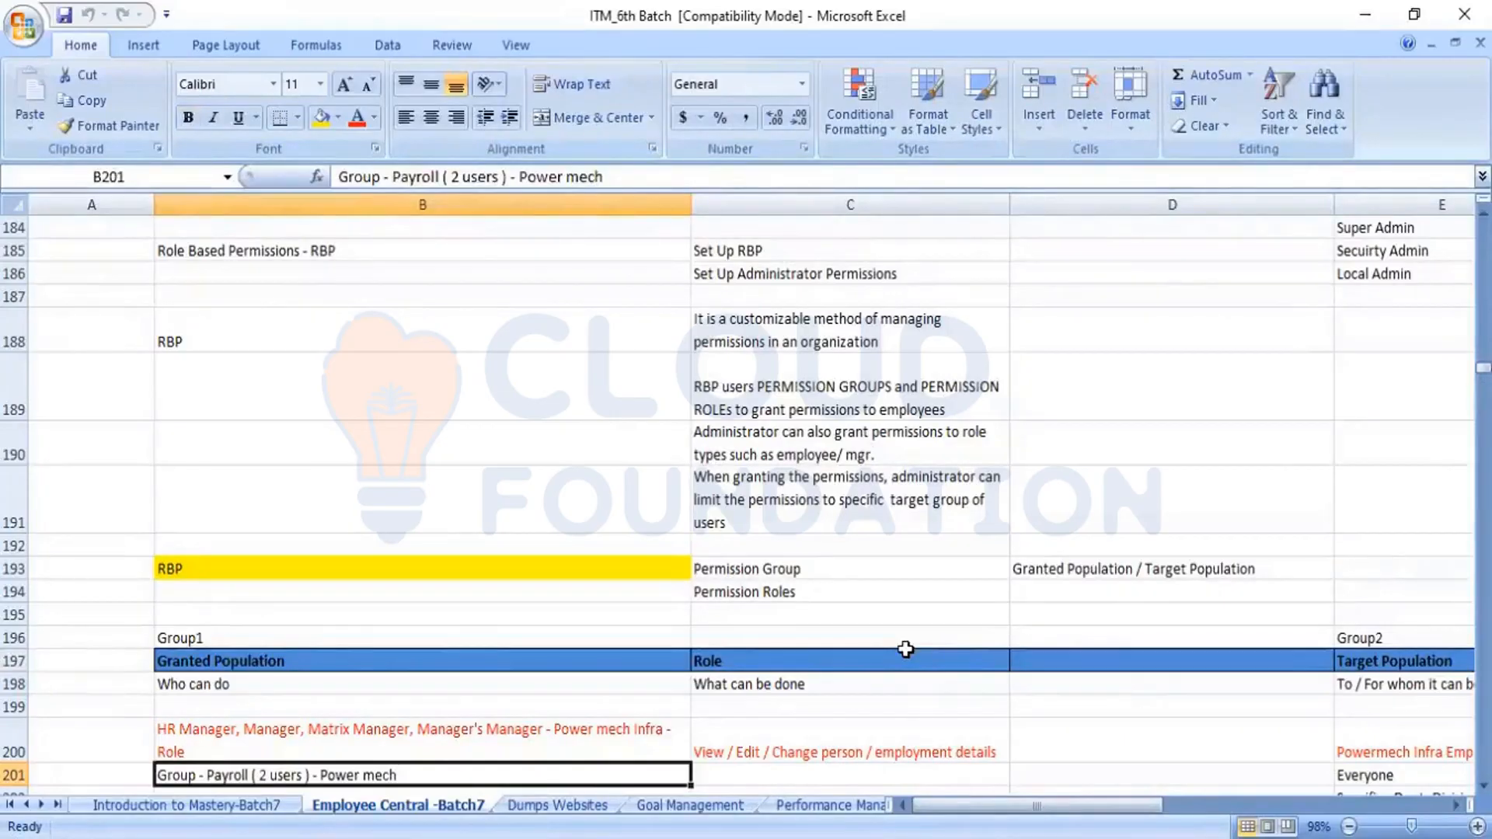
Compare the Target Population, Role and Granted Population descriptions in row 198, ending at the example role permission in row 200
key(Right)
key(Right)
key(Right)
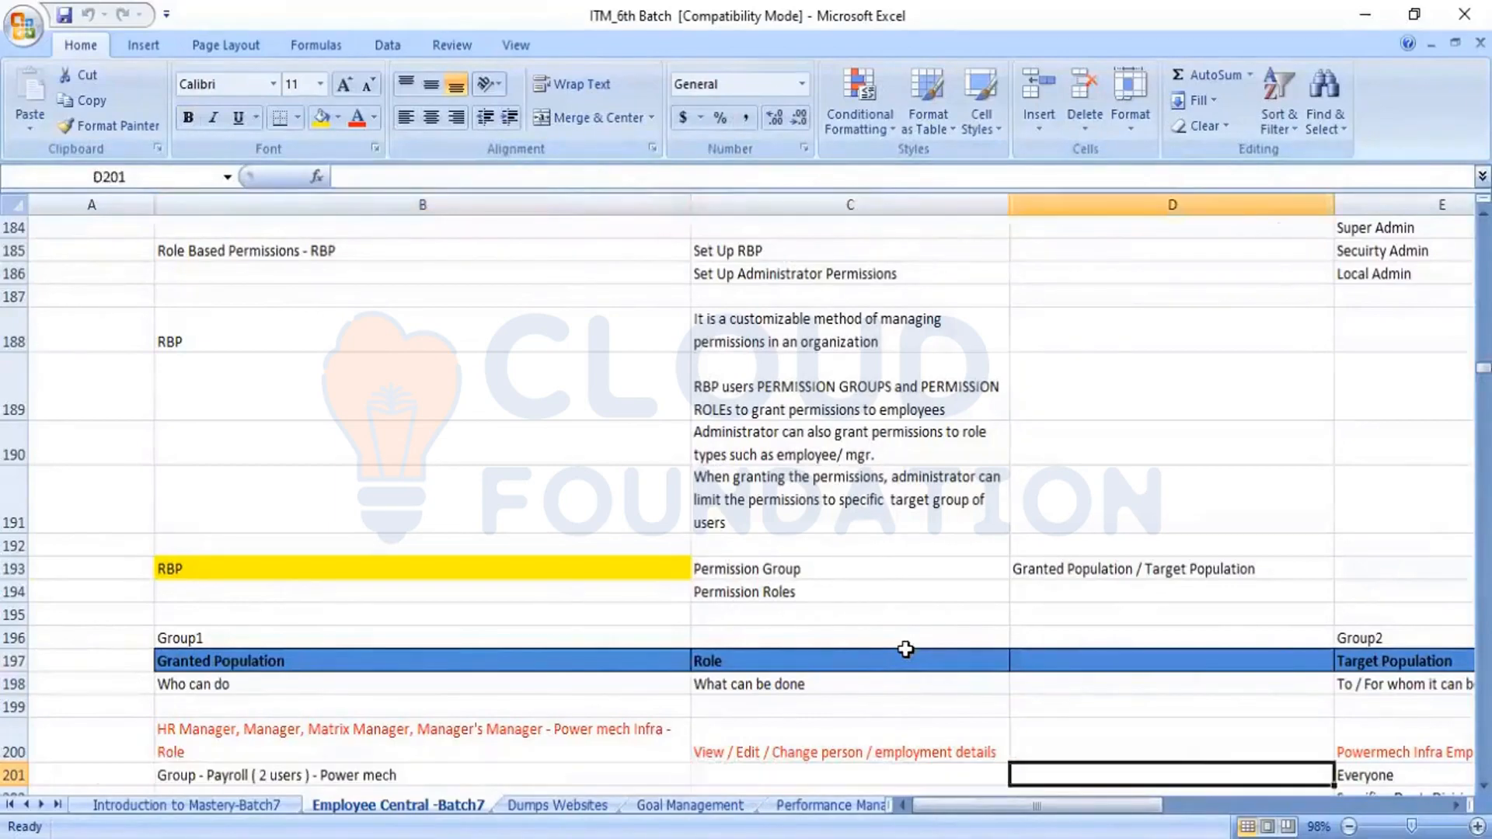
key(Up)
key(Up)
key(Up)
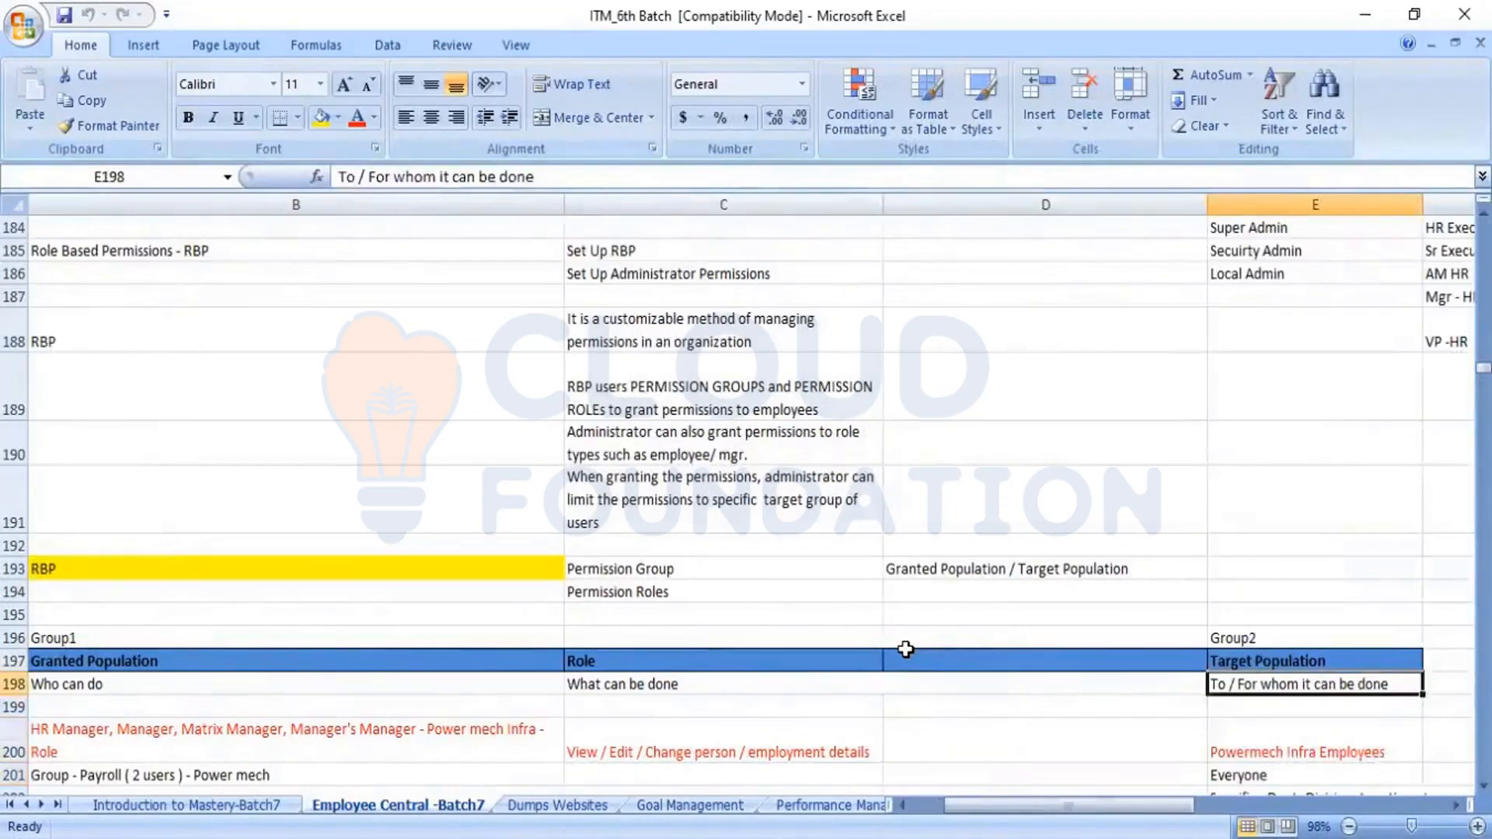
key(Left)
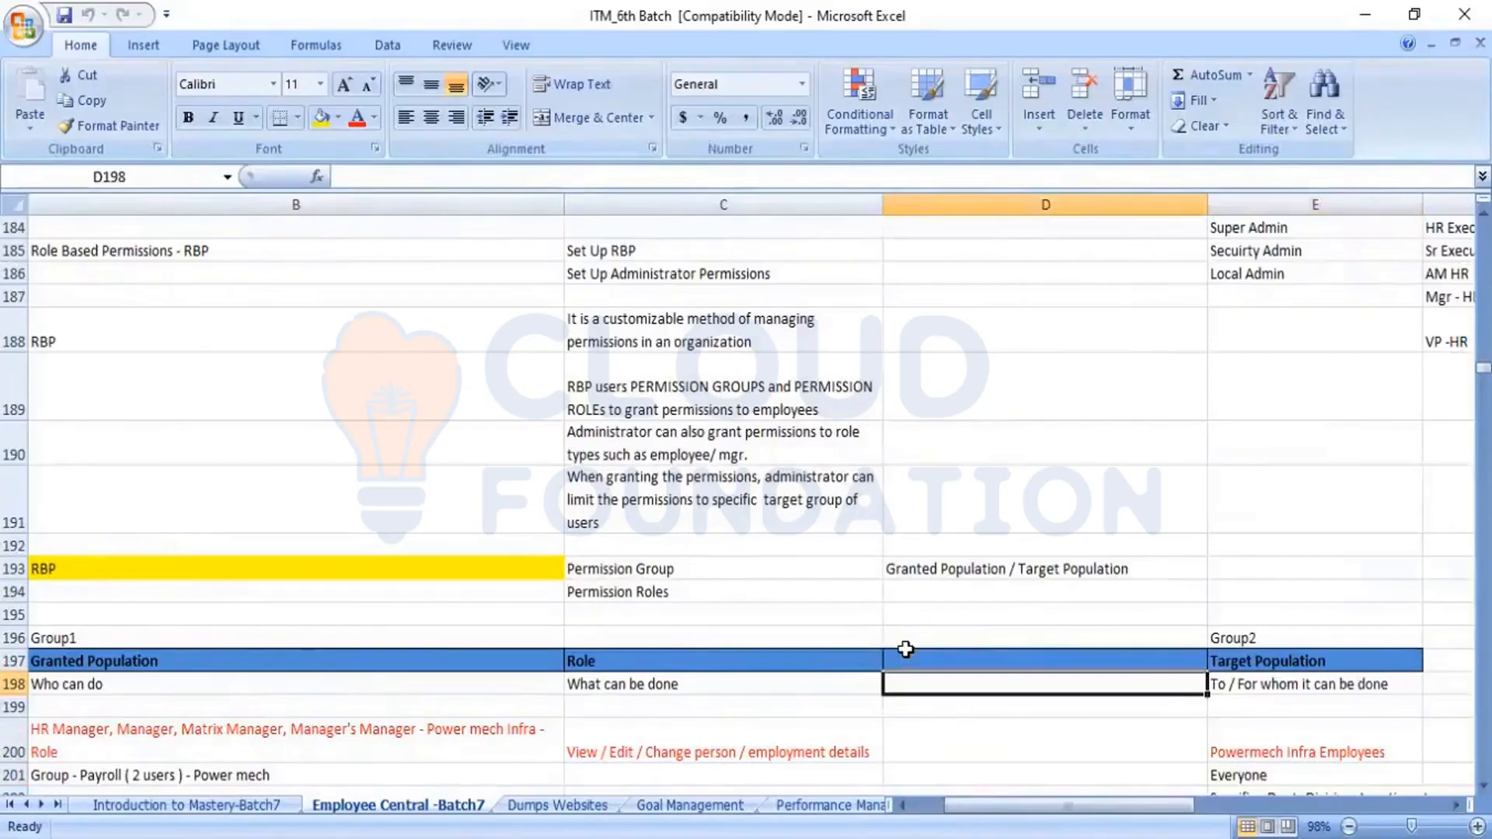
key(Left)
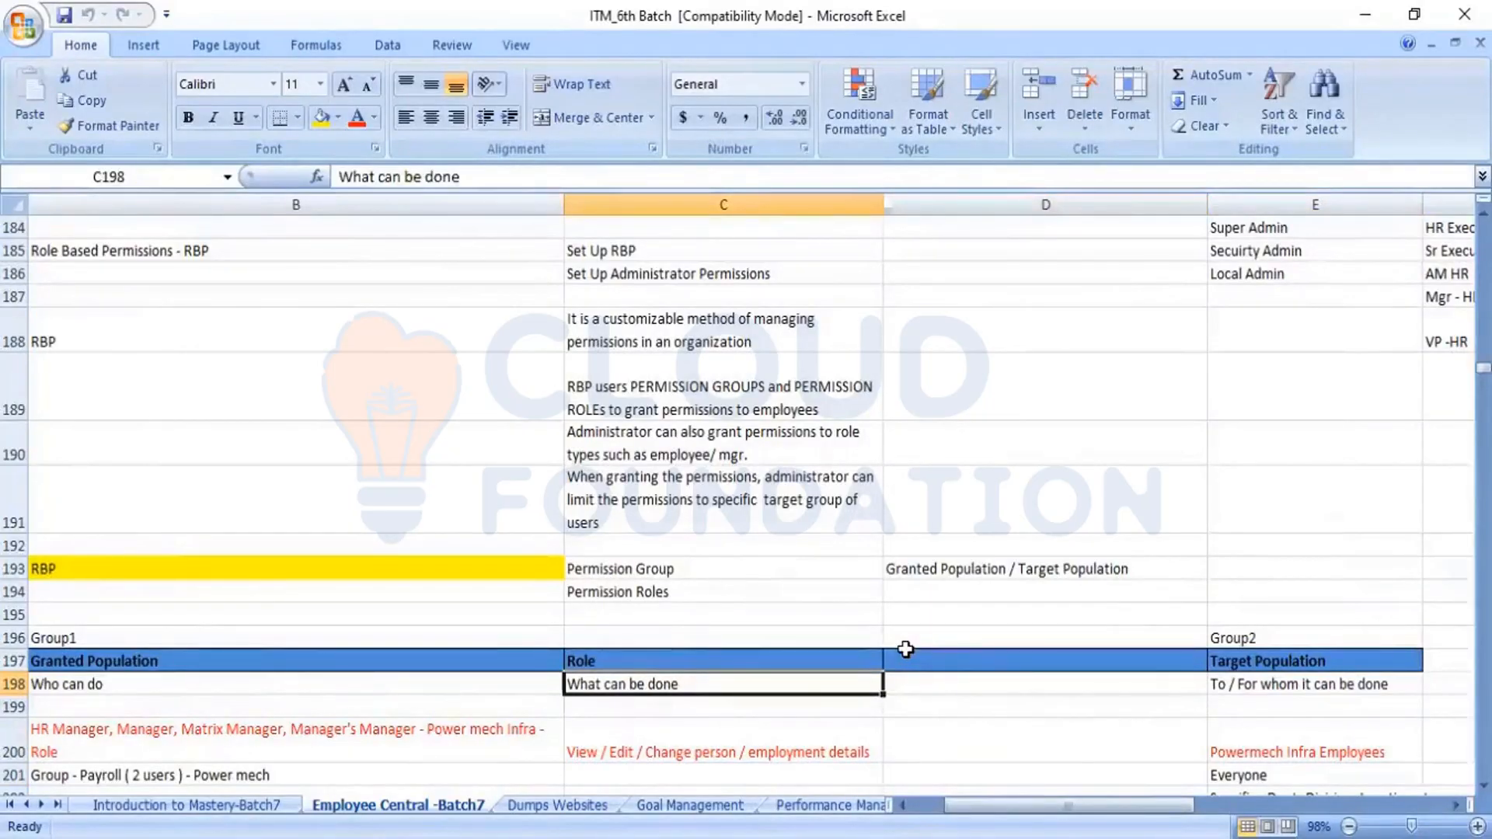
key(Left)
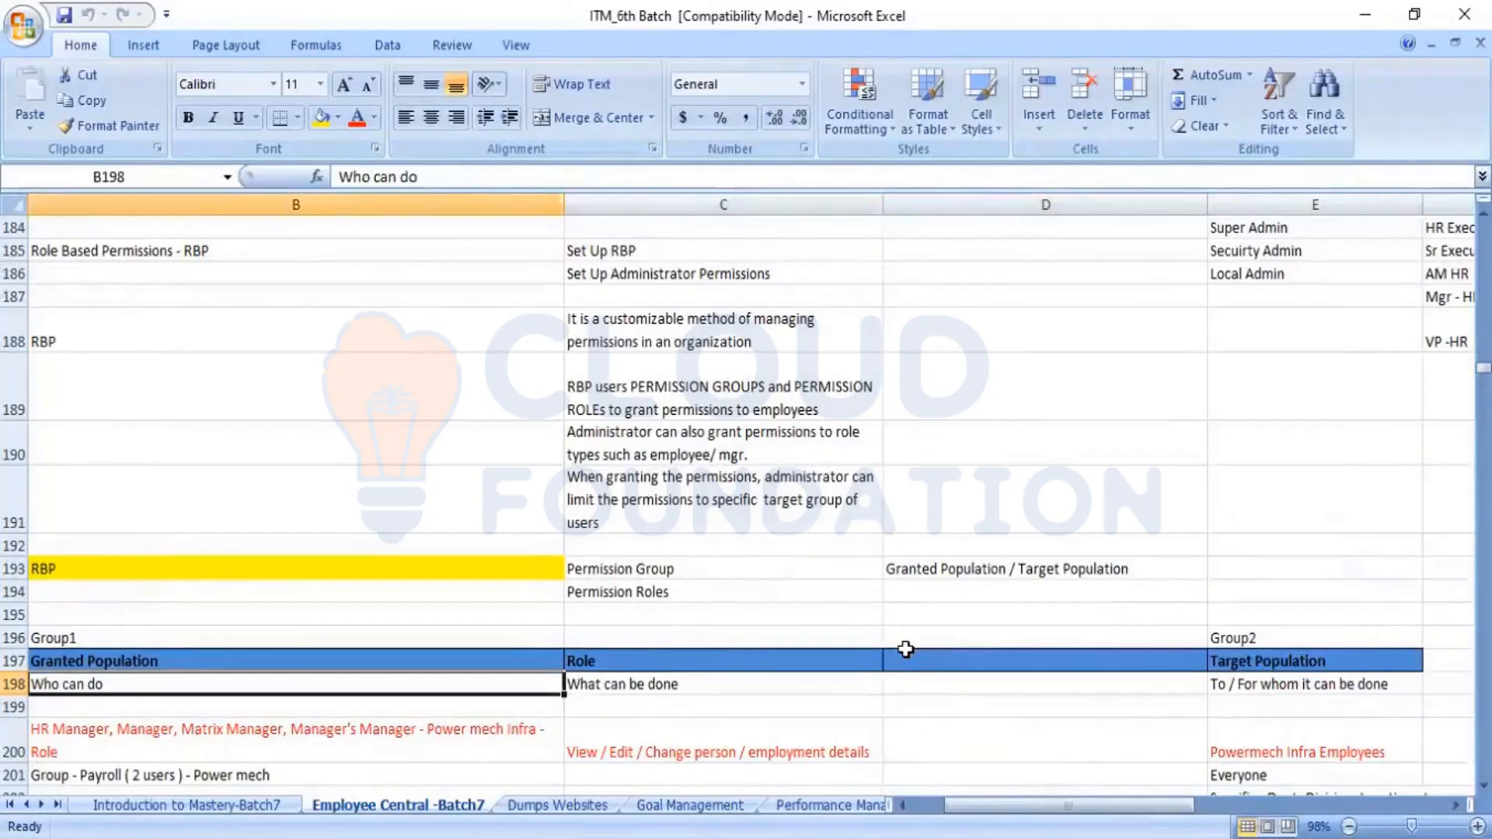
key(Right)
key(Down)
key(Down)
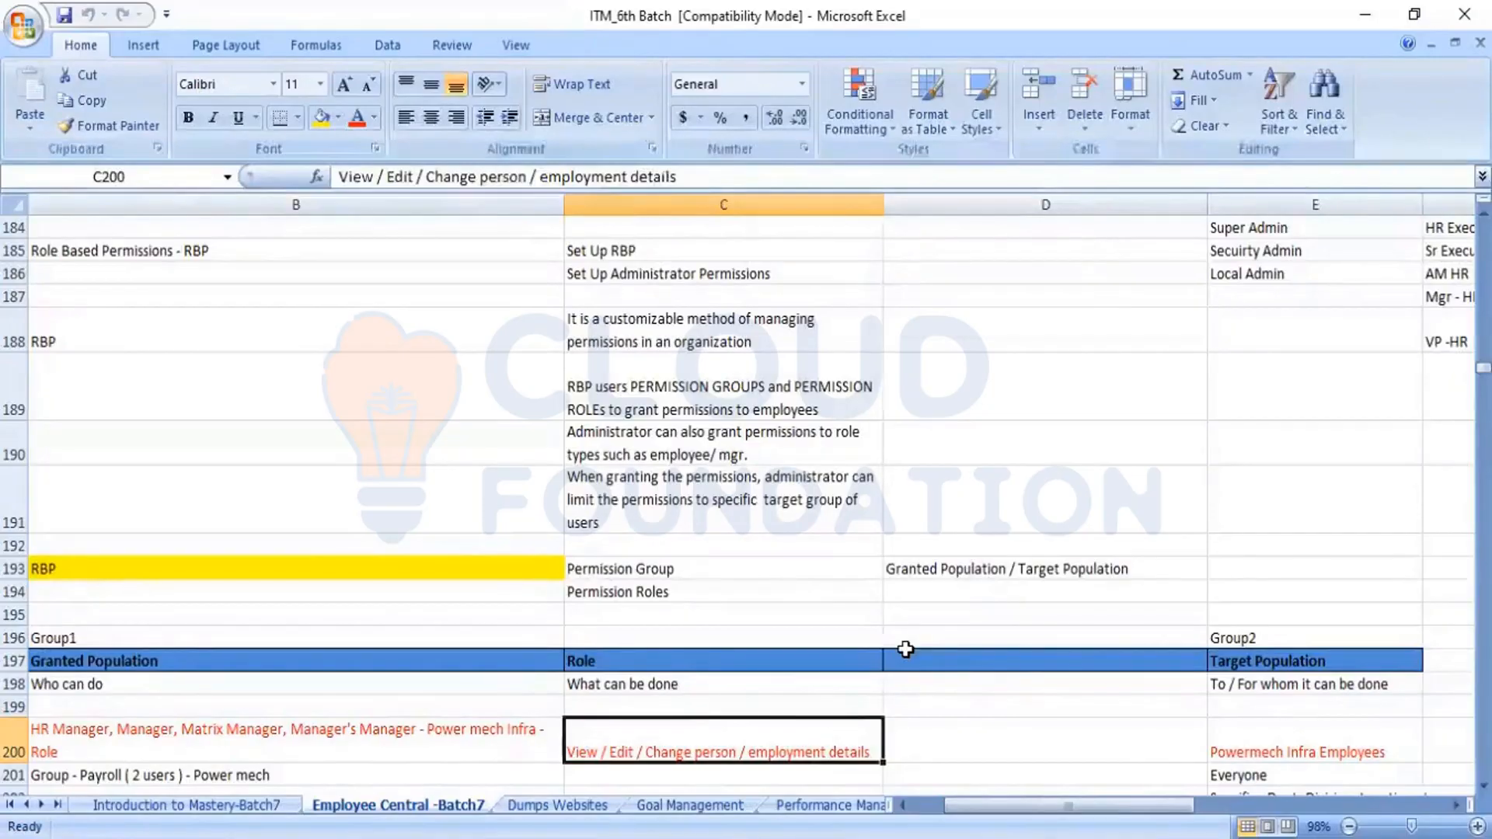
Read through the granted population examples in rows 200 and 201 and the Permission Roles definition in row 203
key(Left)
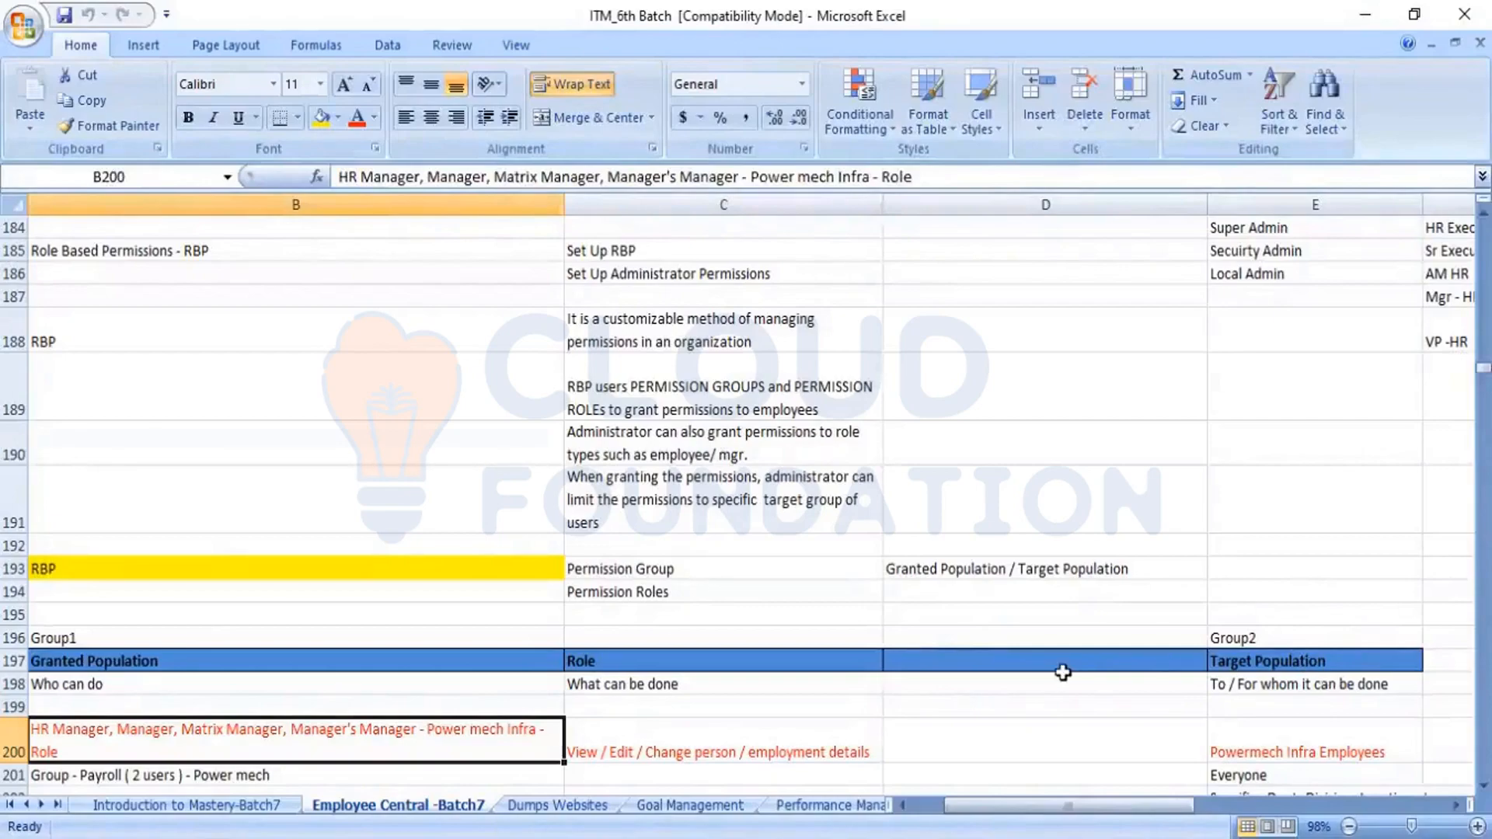
key(Down)
key(Down)
key(Down)
key(Down)
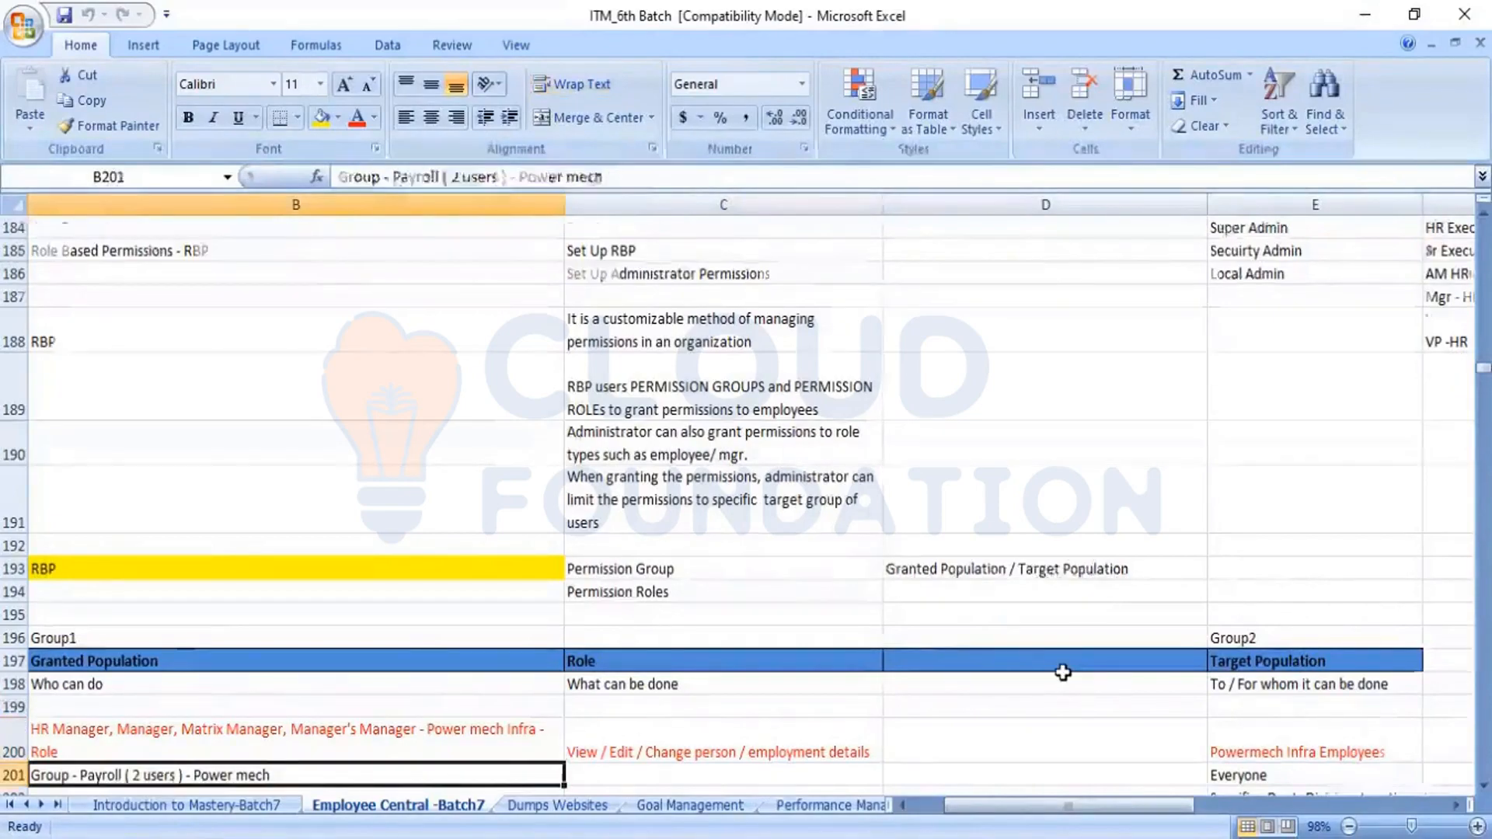
key(Left)
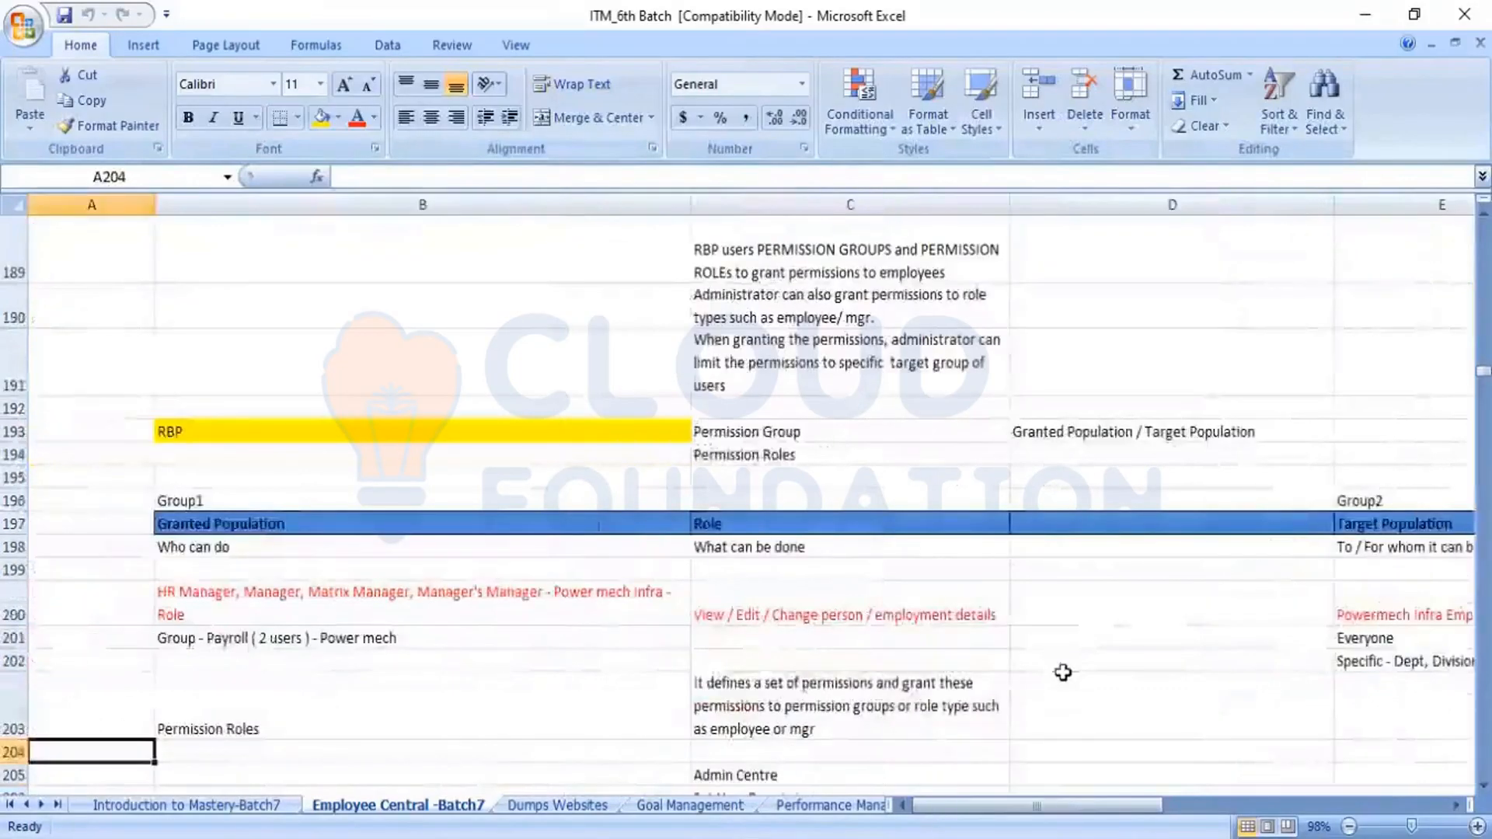
key(Right)
key(Up)
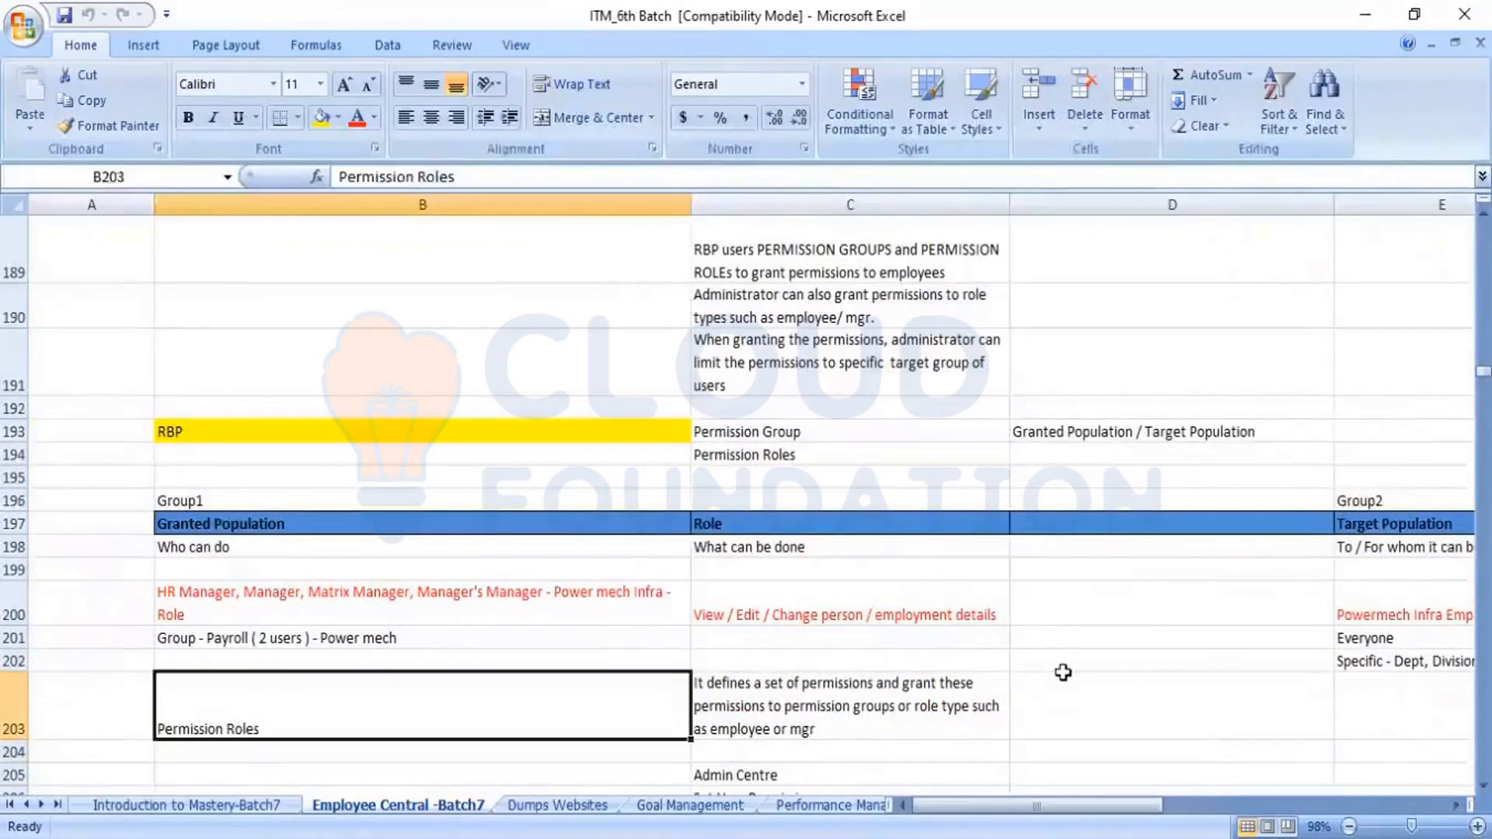
key(Right)
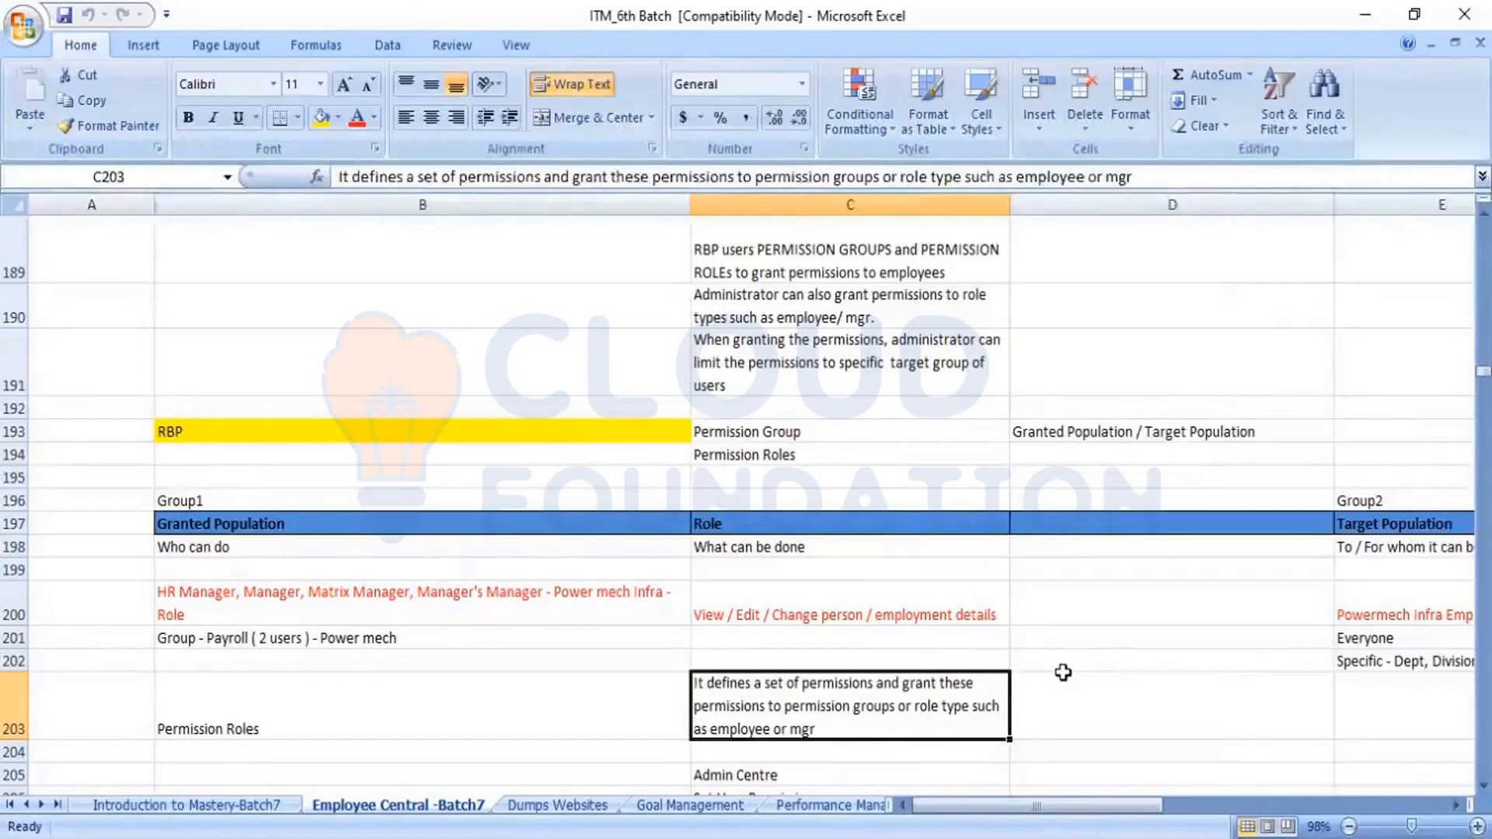
Relate the role example in C200 and the Granted Population header to the Permission Roles definition in C203
click(814, 633)
click(792, 611)
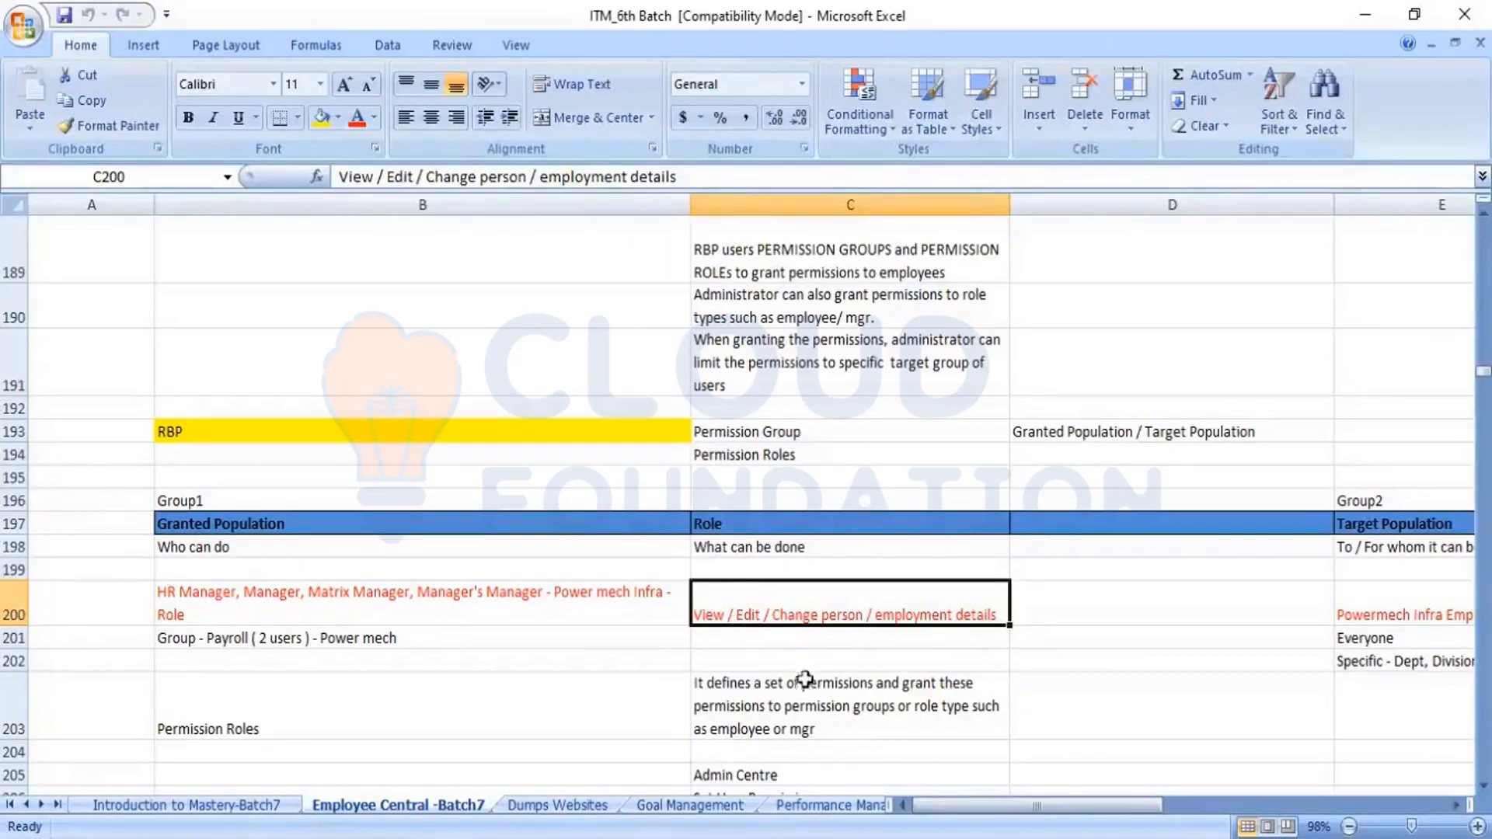
click(261, 530)
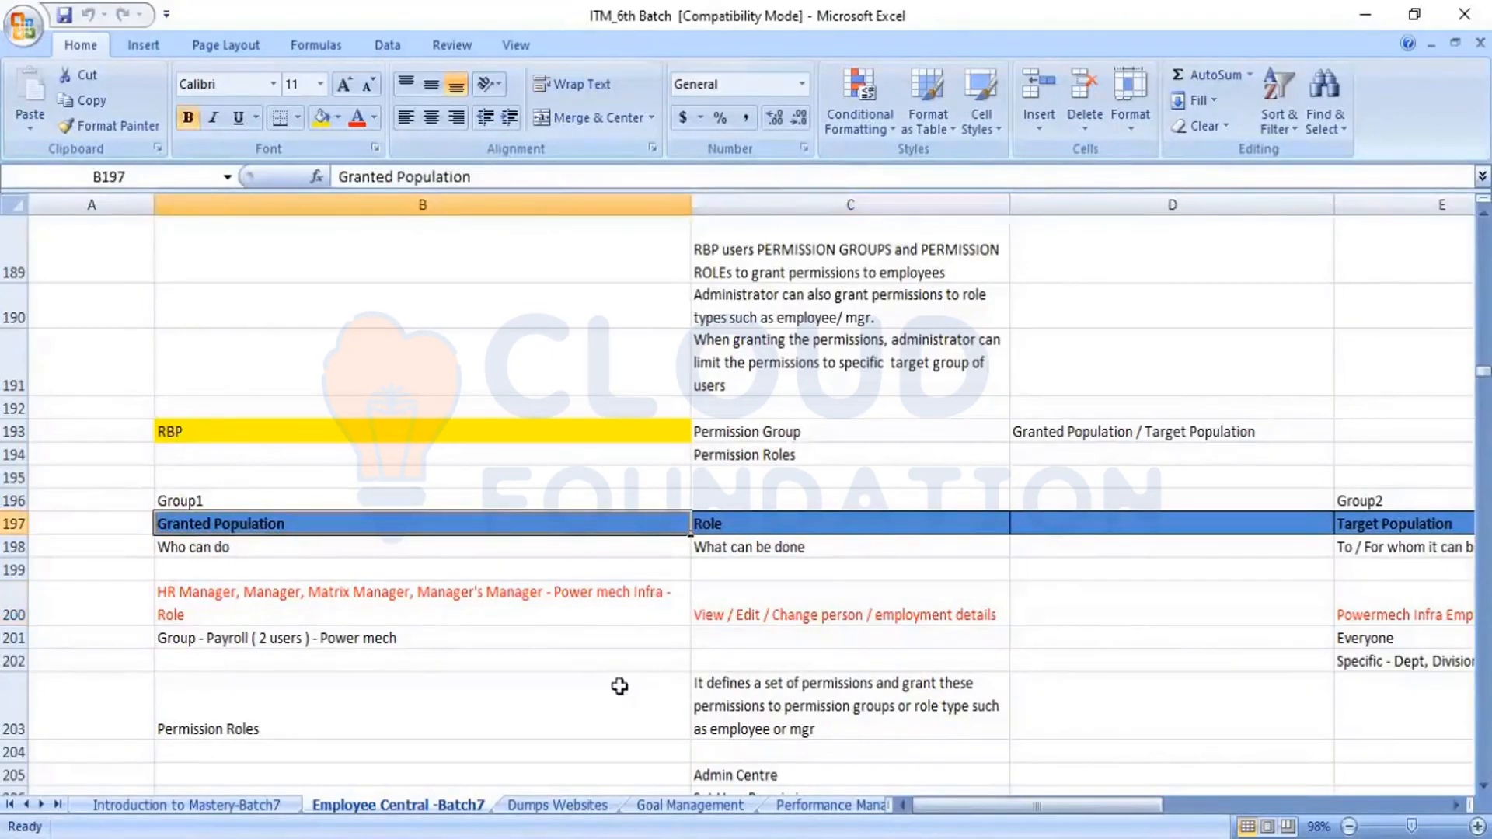
click(807, 721)
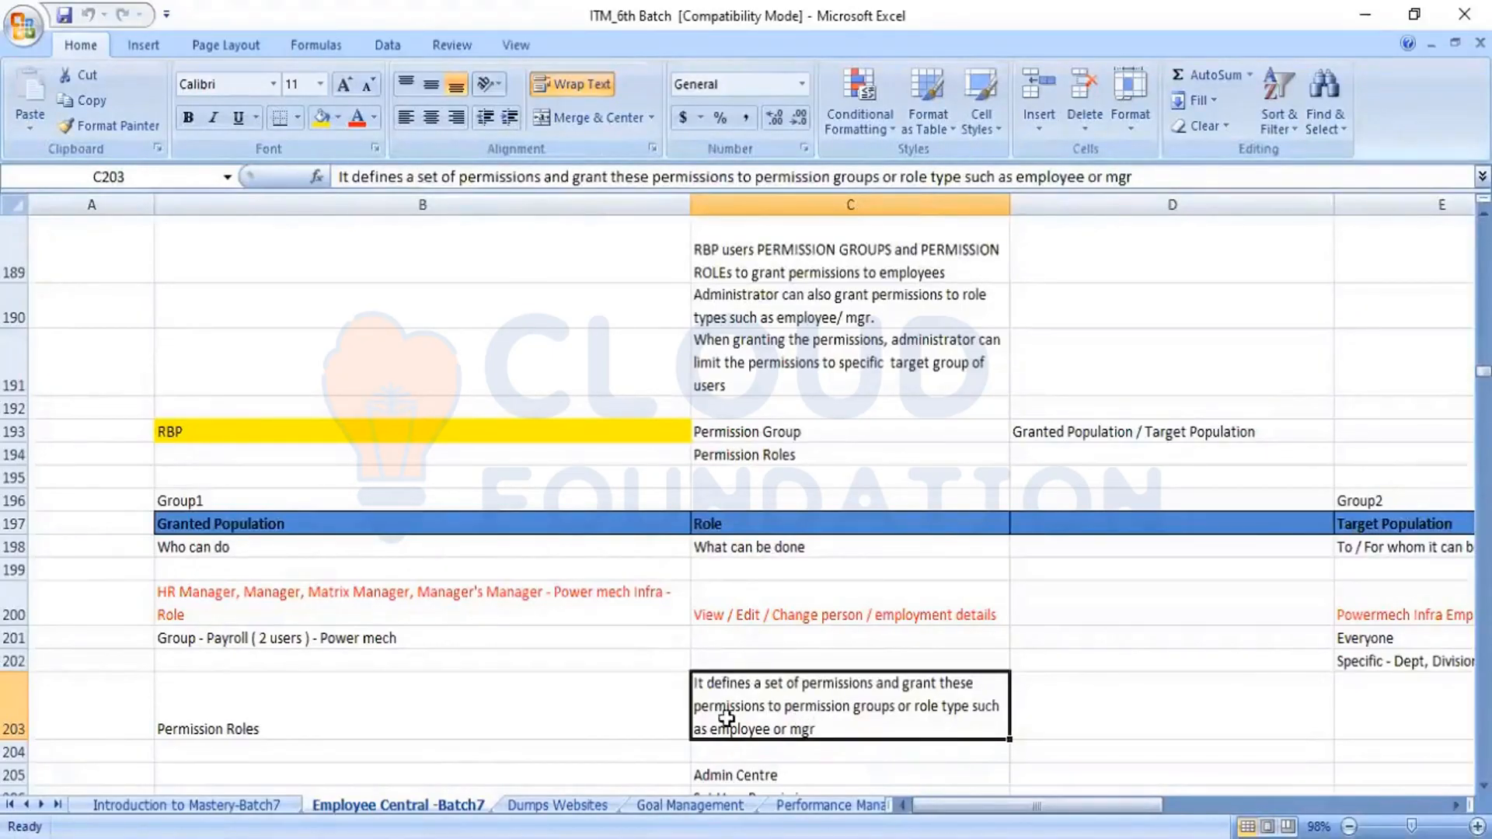
click(371, 718)
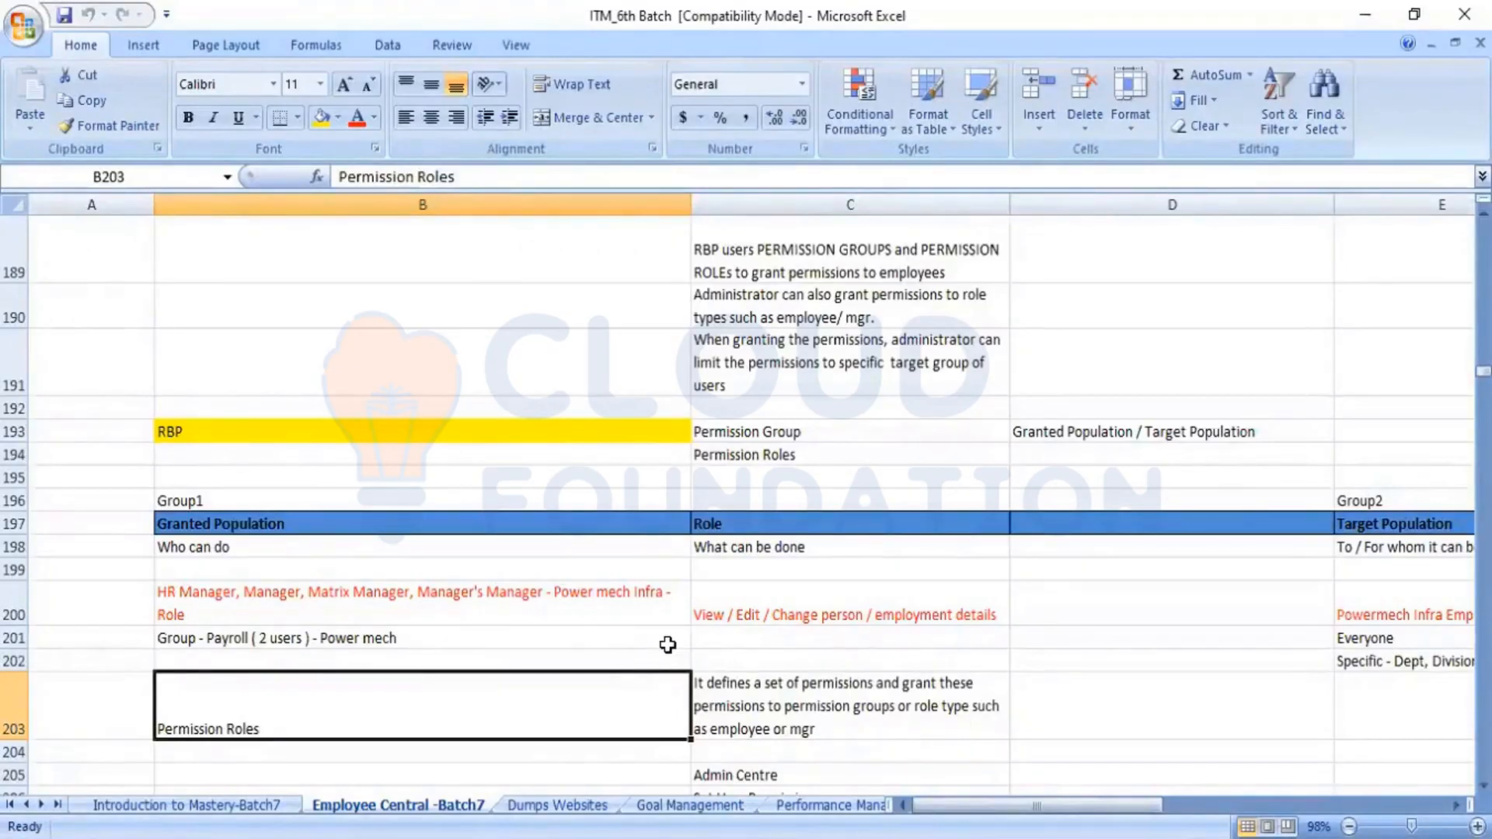
key(Right)
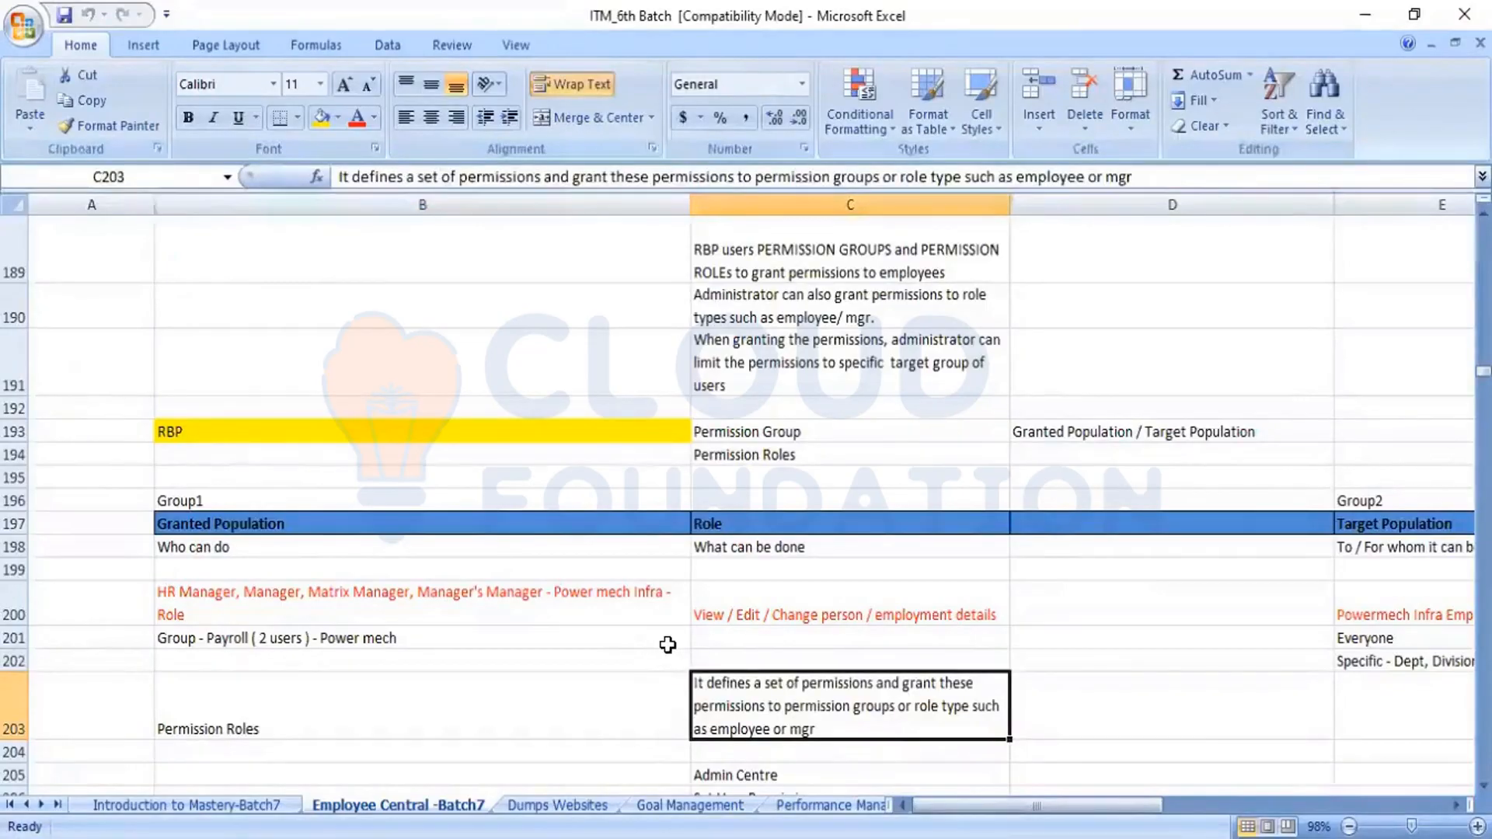
Examine the Administrator - Navigation entries in rows 205 to 209, from Admin Centre to Manage Role Based Permission Access
key(Down)
key(Down)
key(Down)
key(Down)
key(Down)
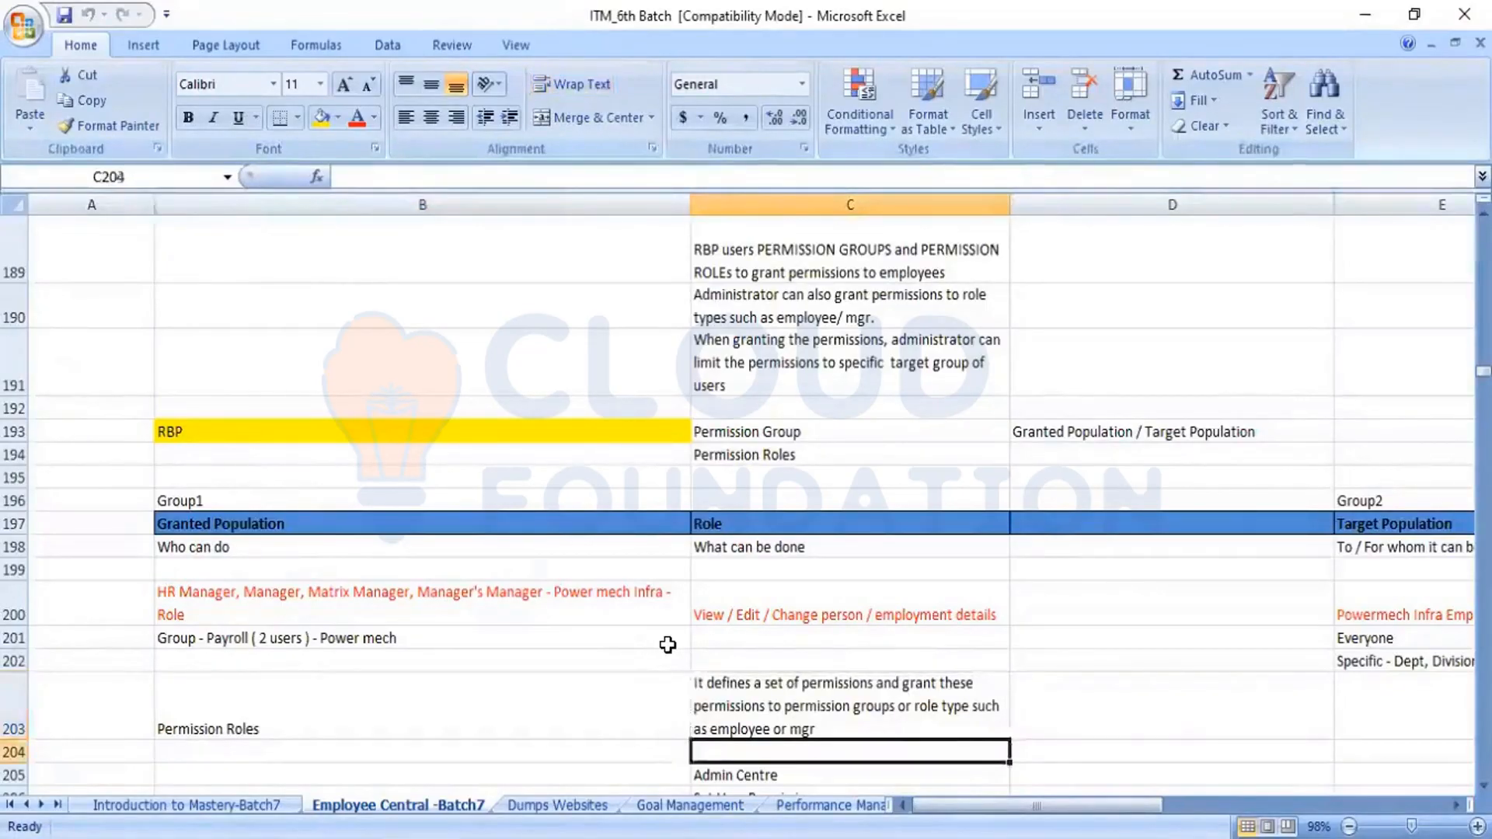
key(Down)
key(Down)
key(Down)
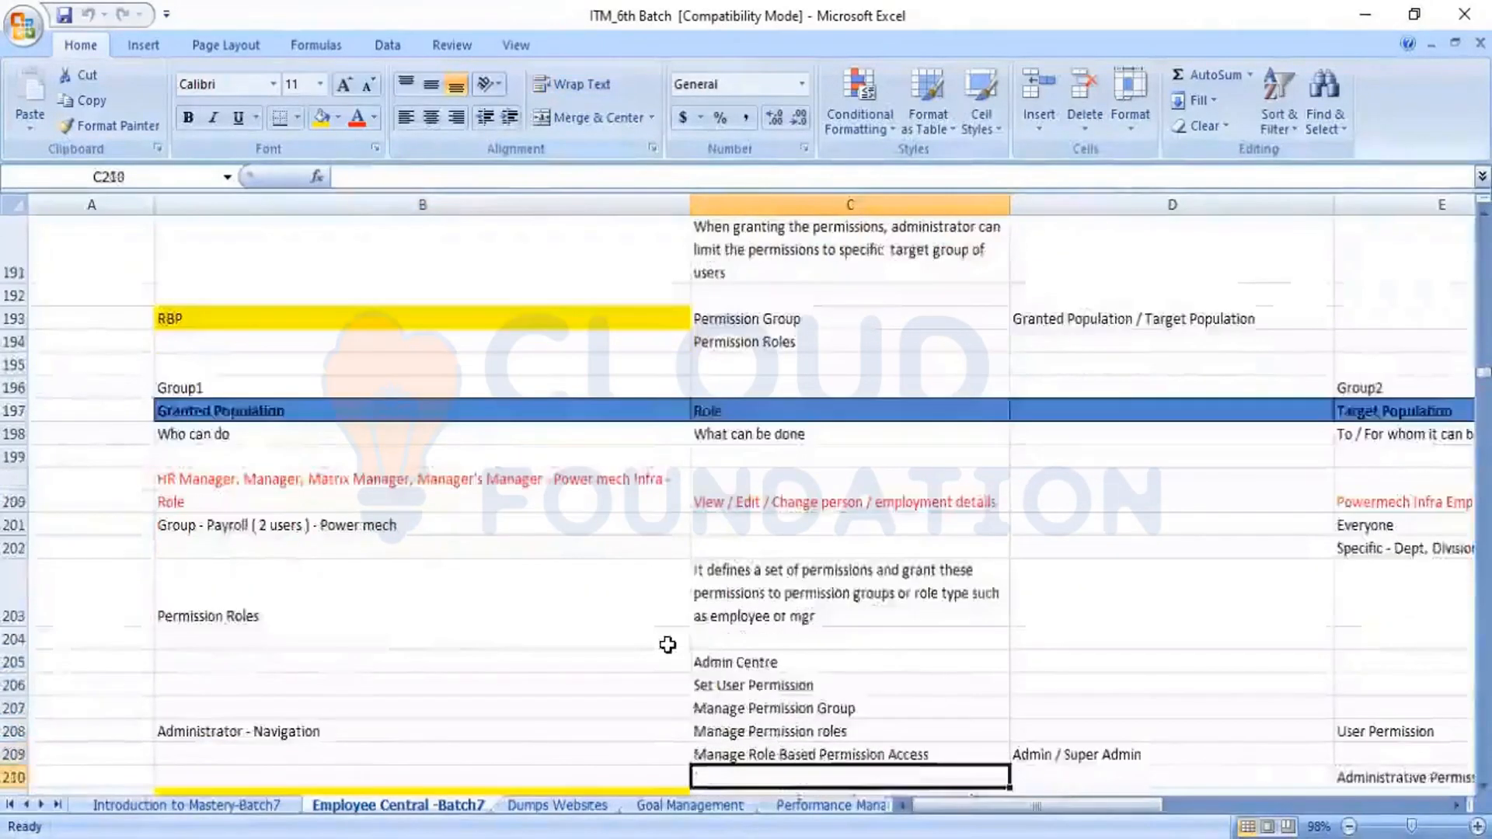
key(Up)
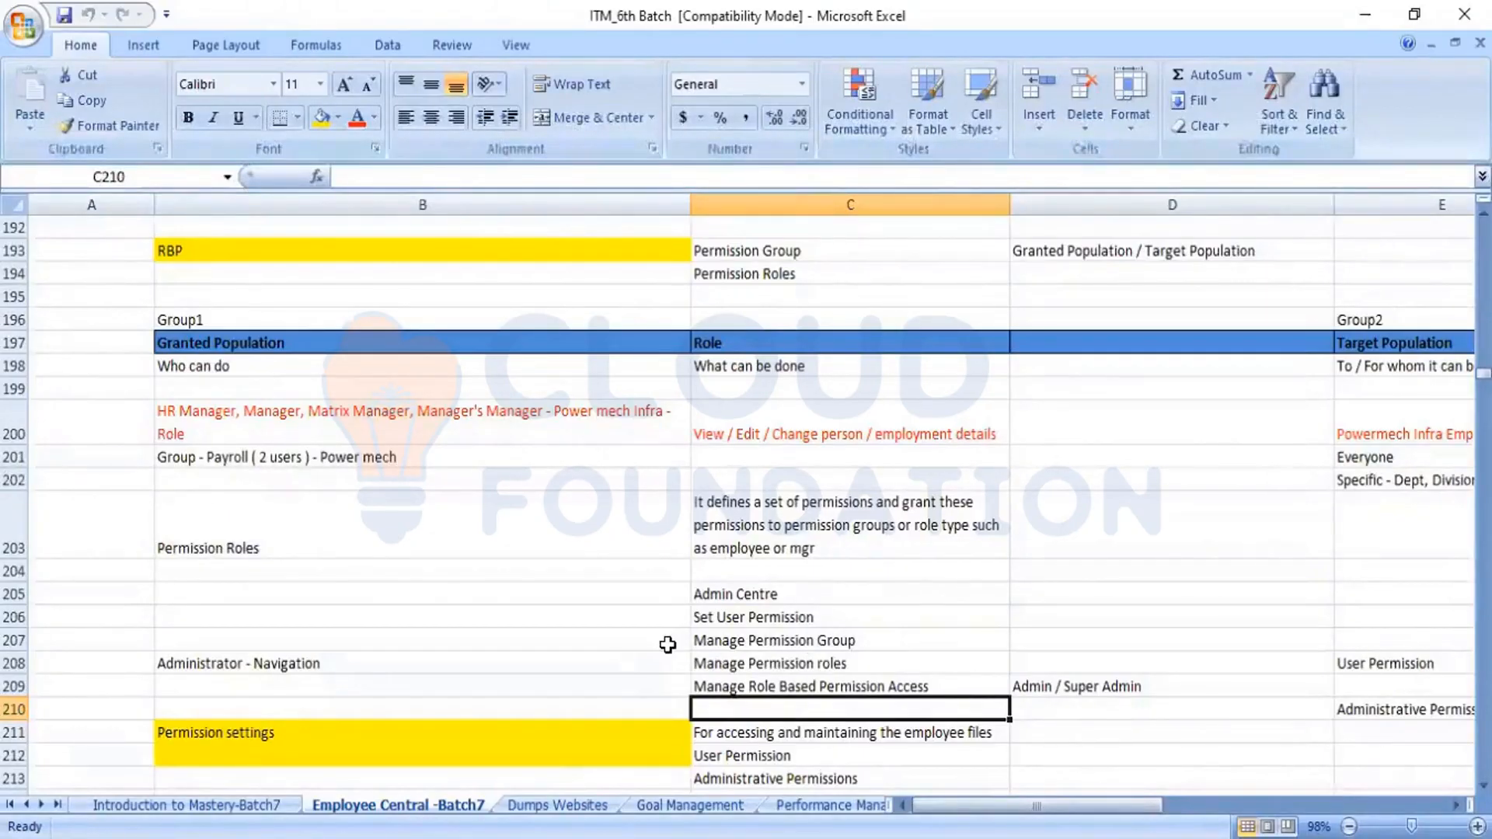
key(Up)
key(Up)
key(Up)
key(Up)
key(Up)
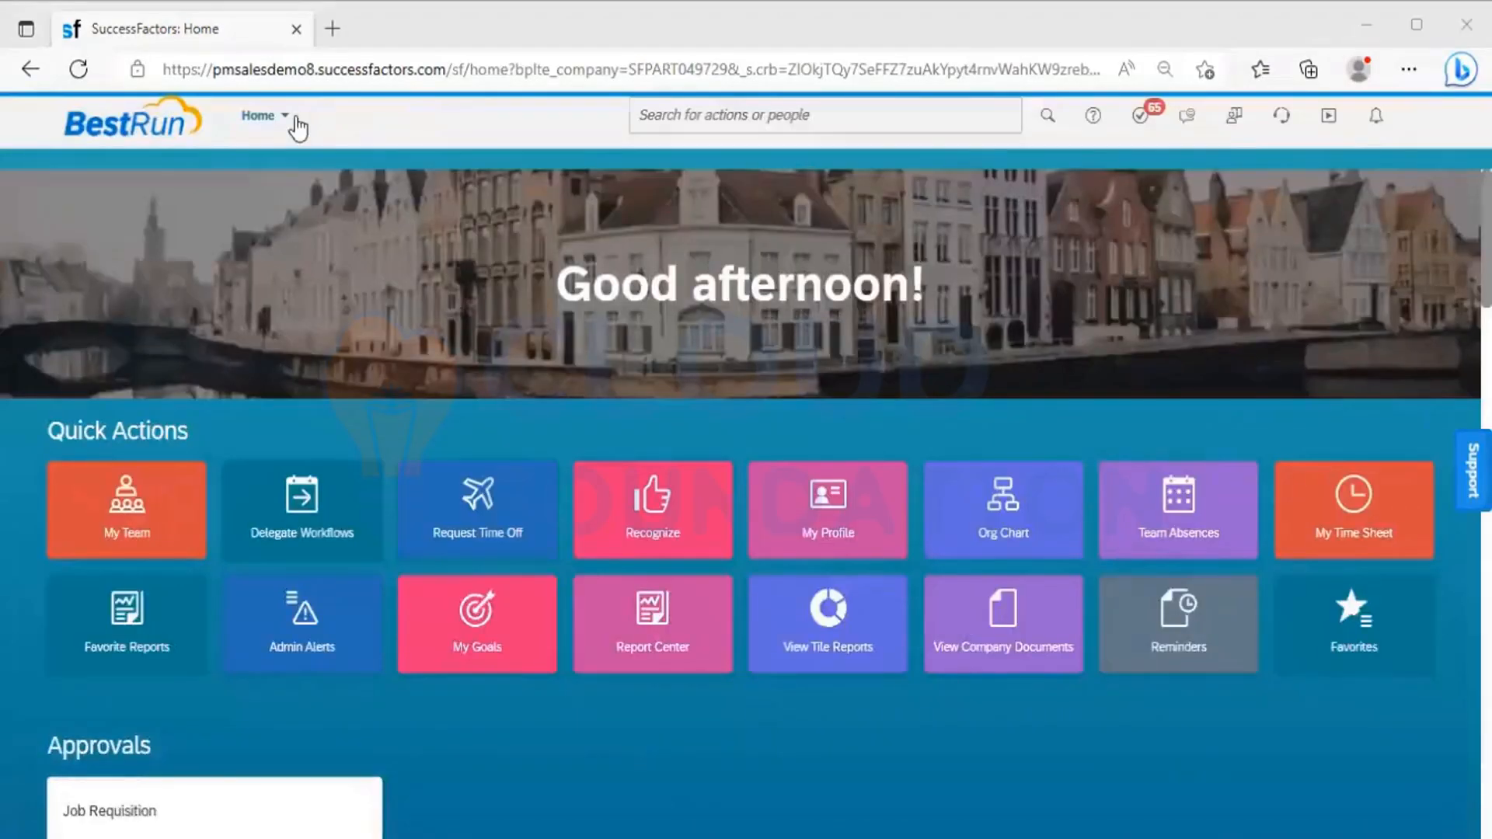
In SuccessFactors, open the full tools list of the Admin Center and highlight the Set User Permissions heading
click(294, 122)
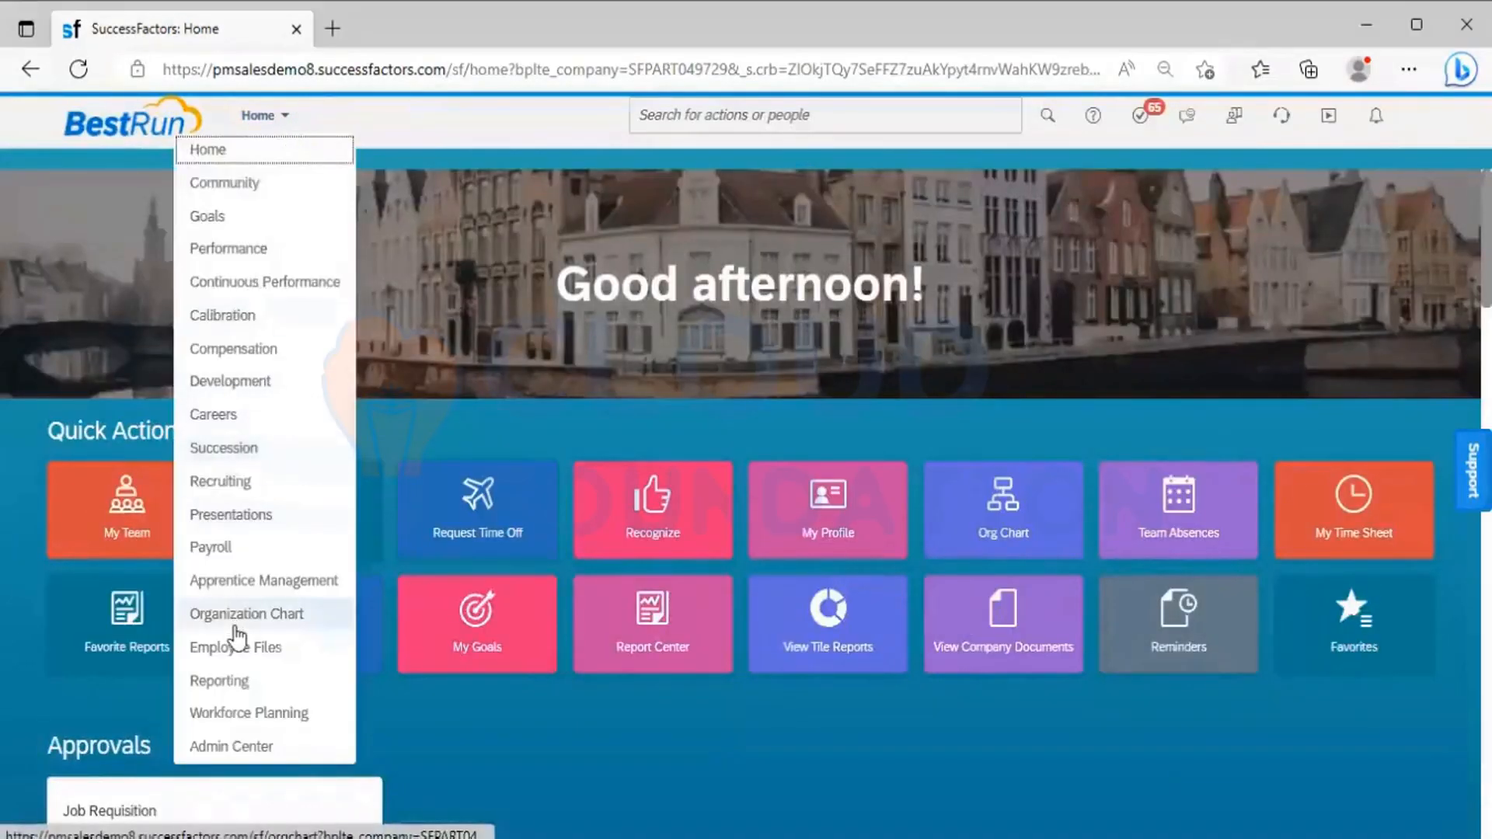
click(244, 746)
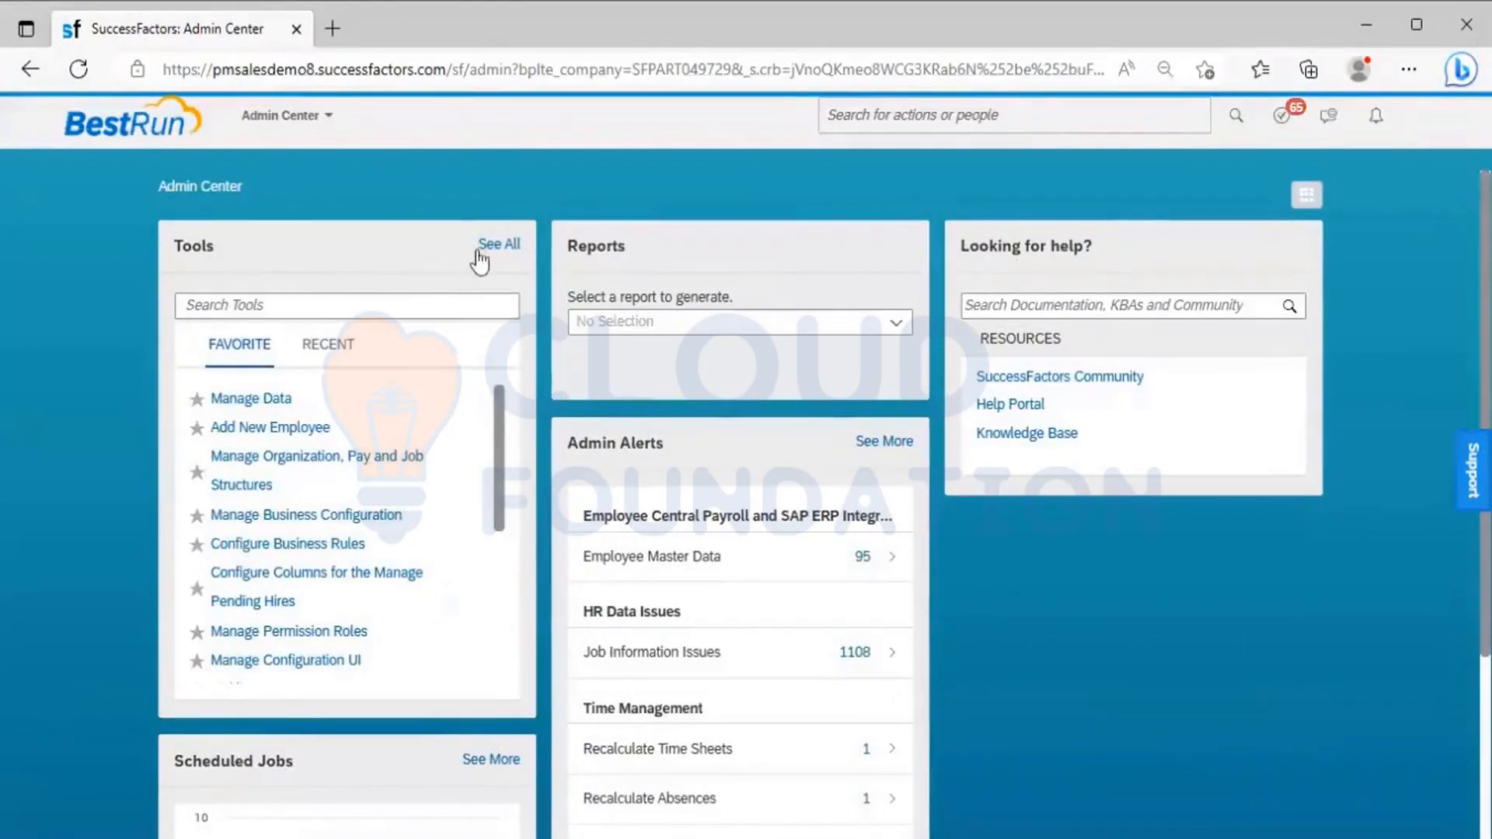
click(491, 250)
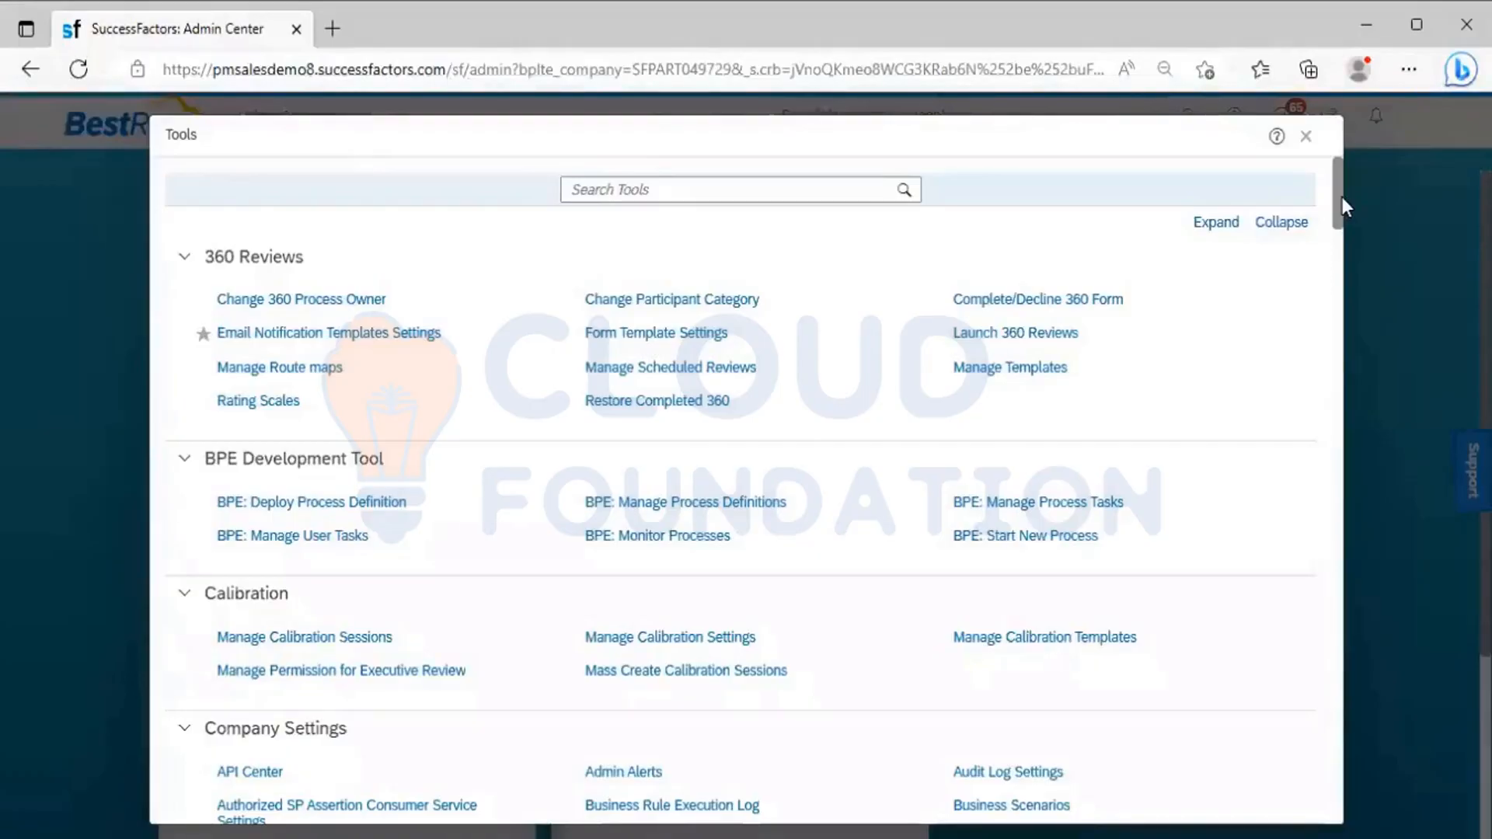
drag(1341, 199, 1351, 743)
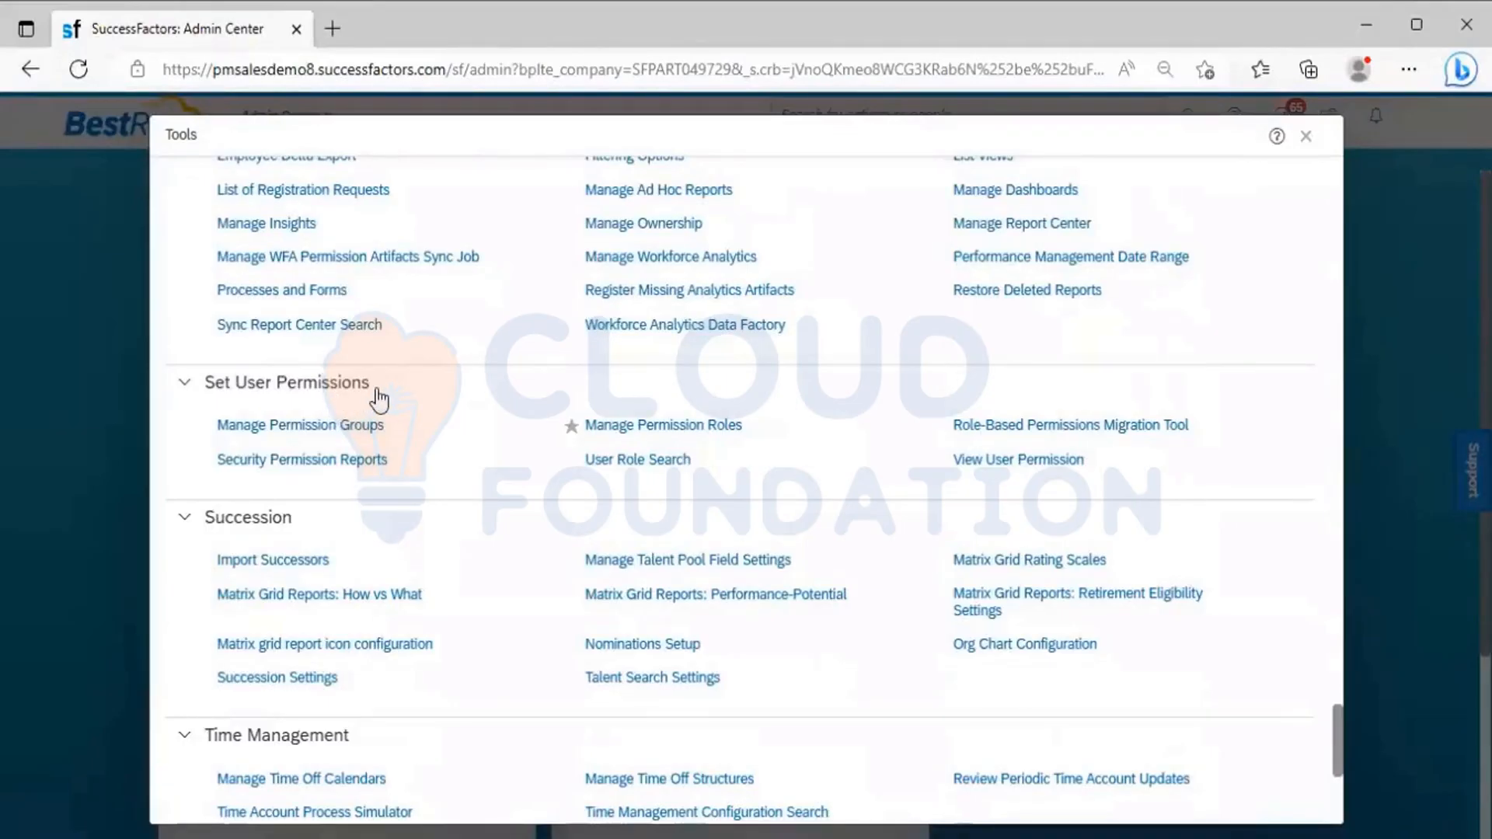
drag(377, 393, 186, 388)
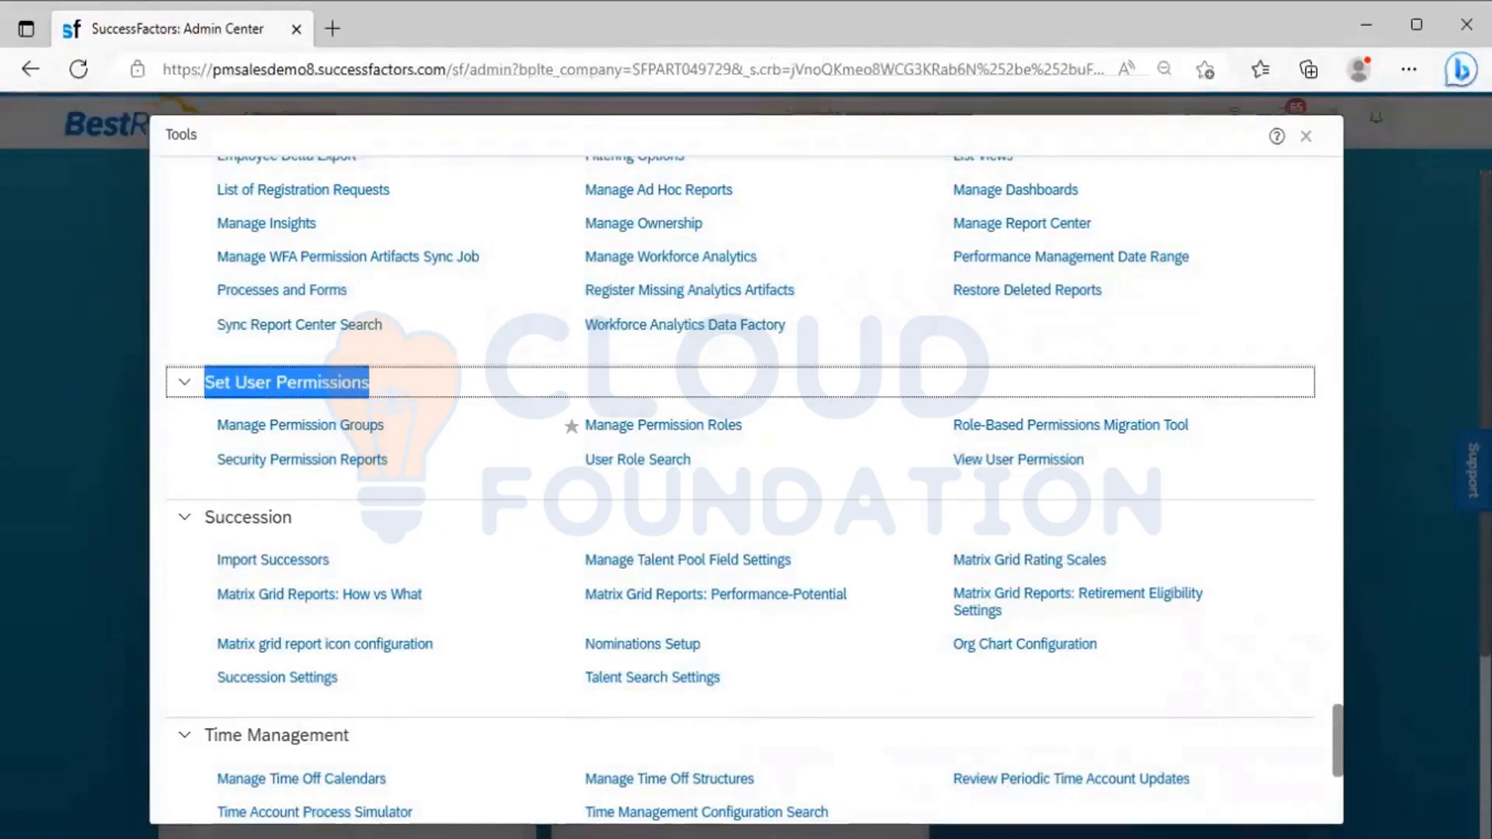
Switch to the Excel notes and go through the Manage Permission Group, Manage Permission roles and Manage Role Based Permission Access entries in C207 to C209
key(alt+Tab)
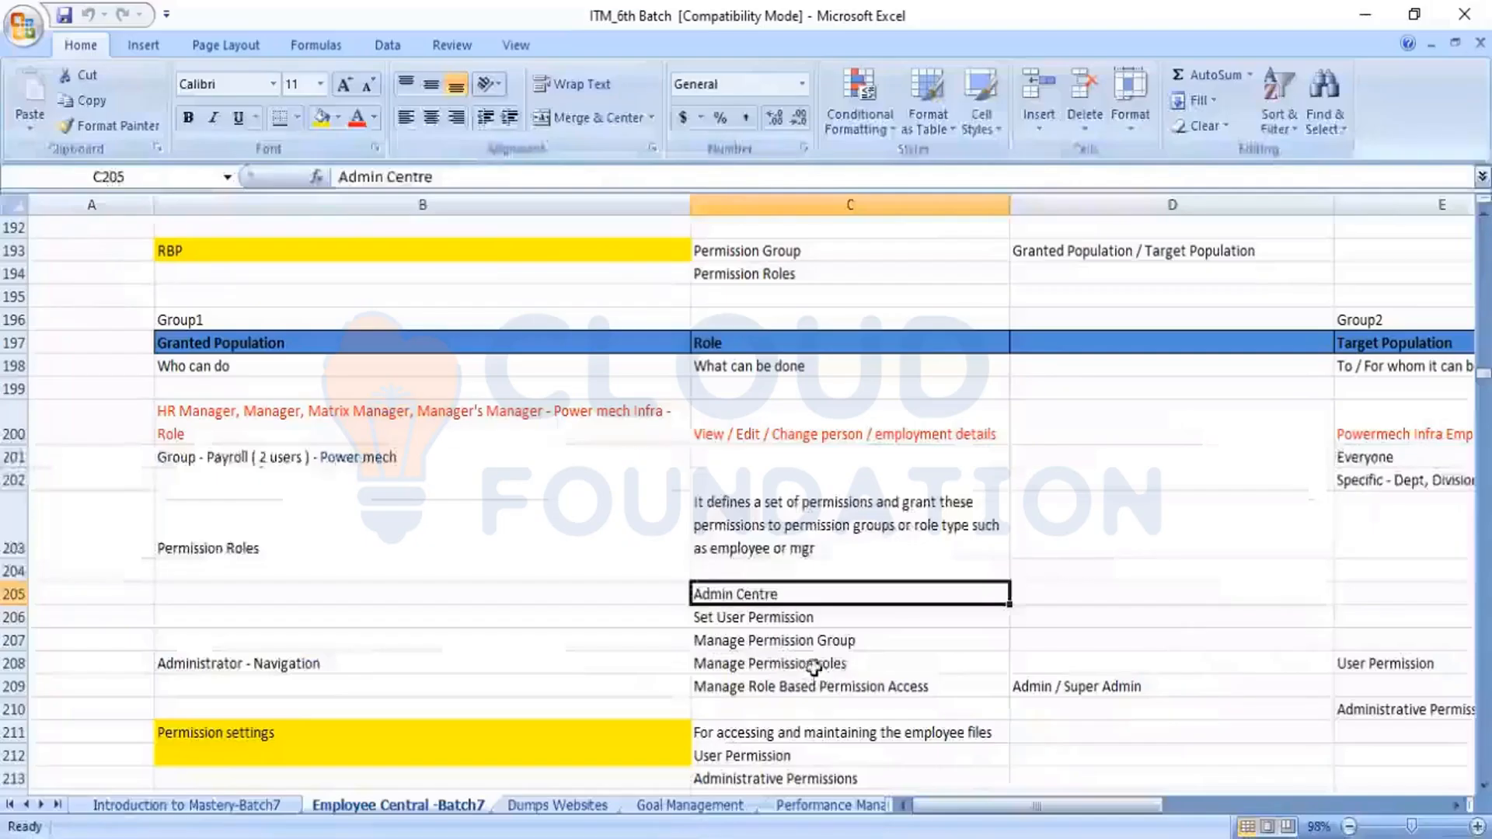
click(666, 642)
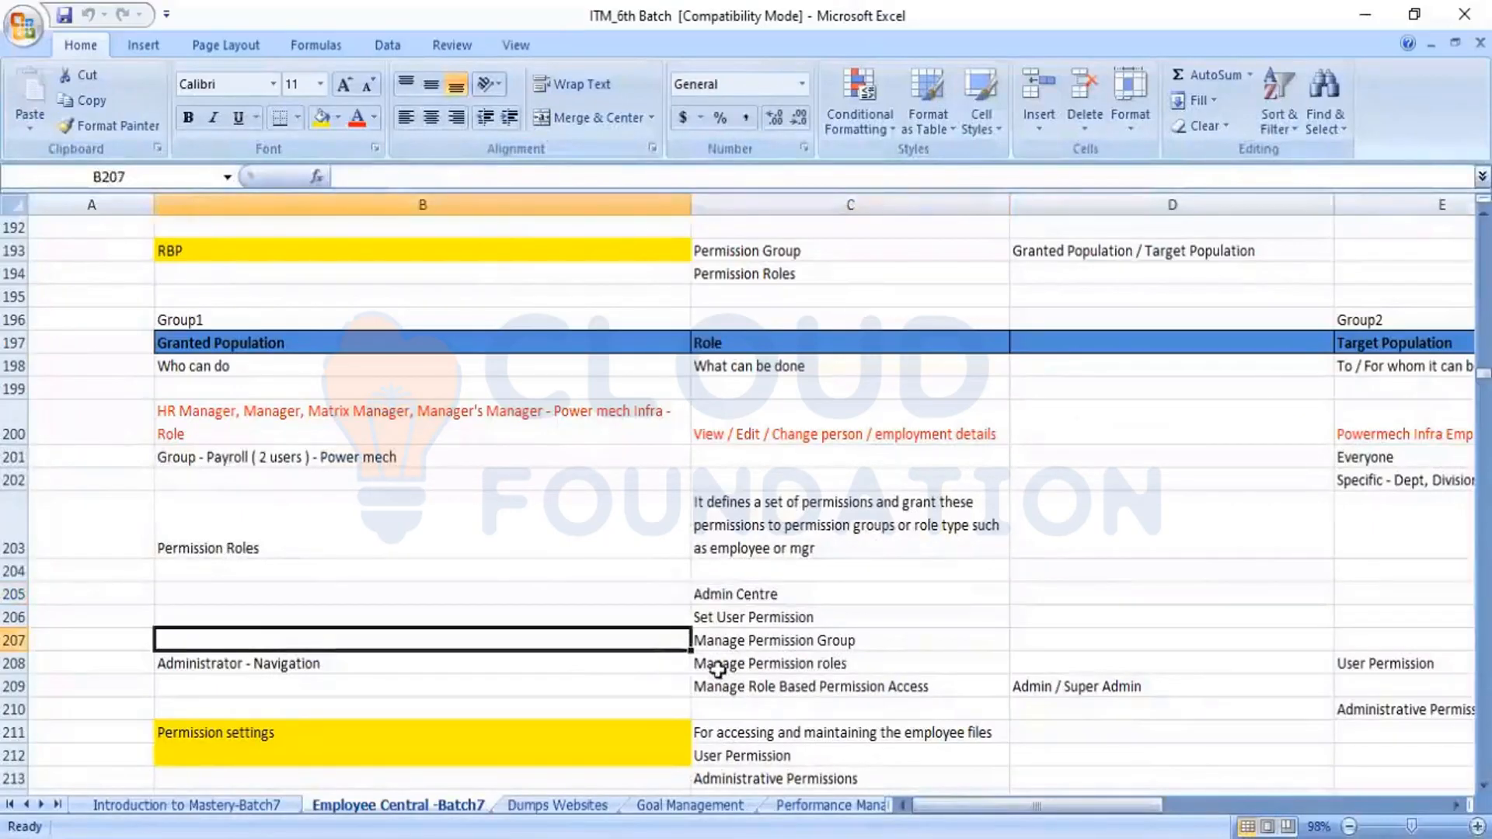
click(803, 644)
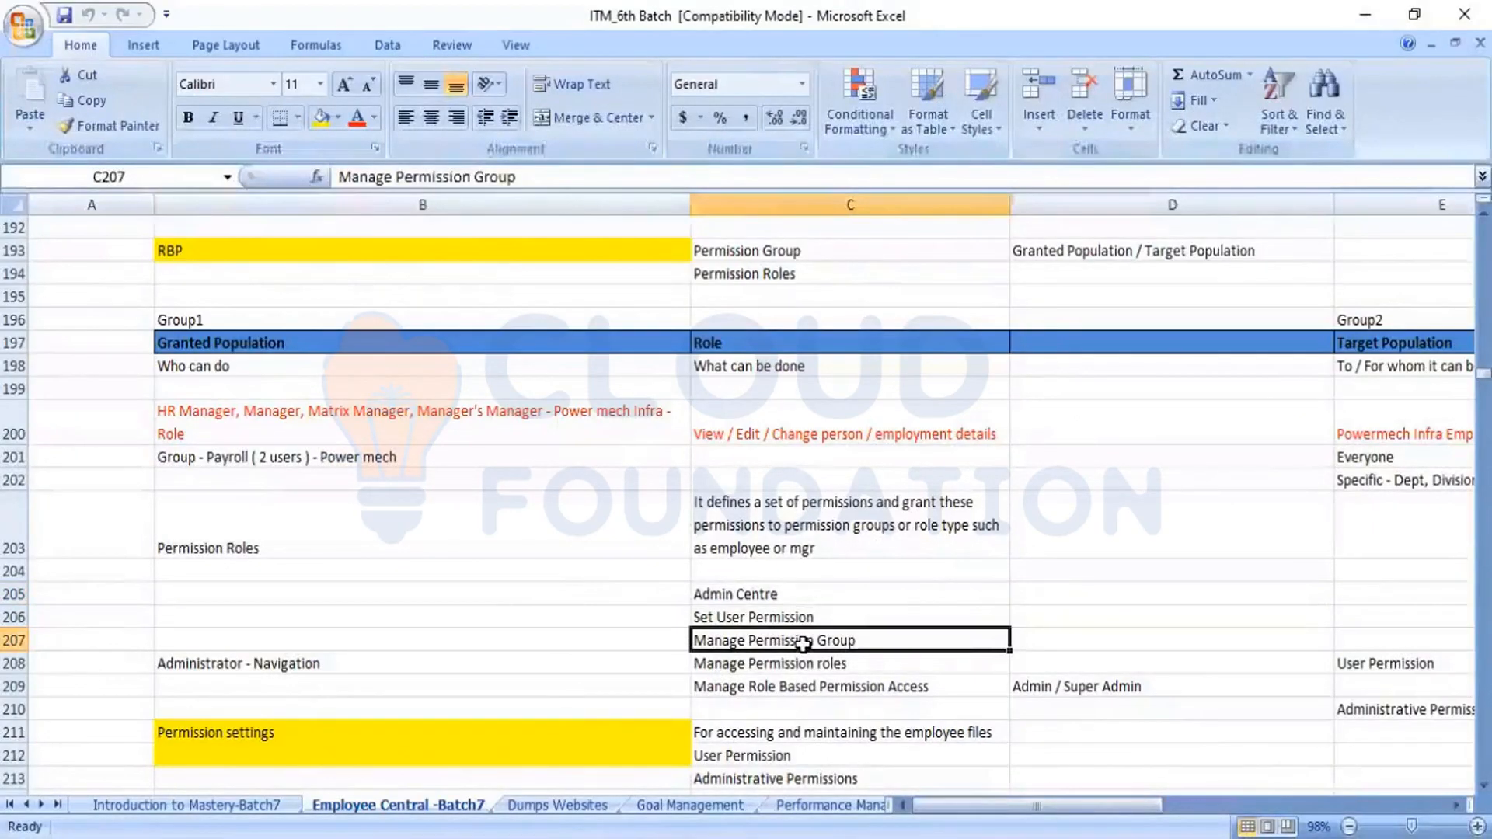
click(801, 665)
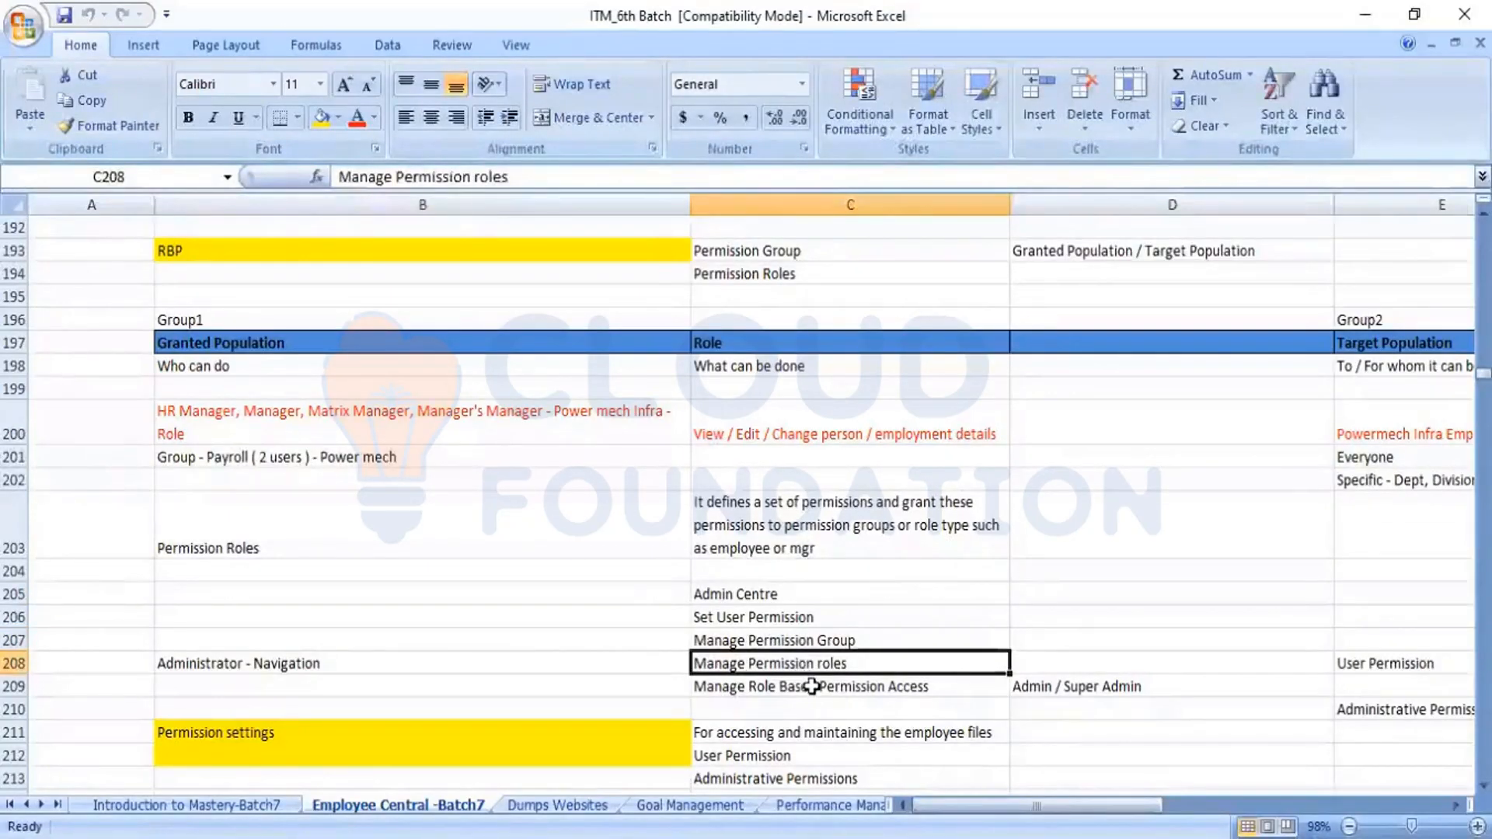
click(811, 686)
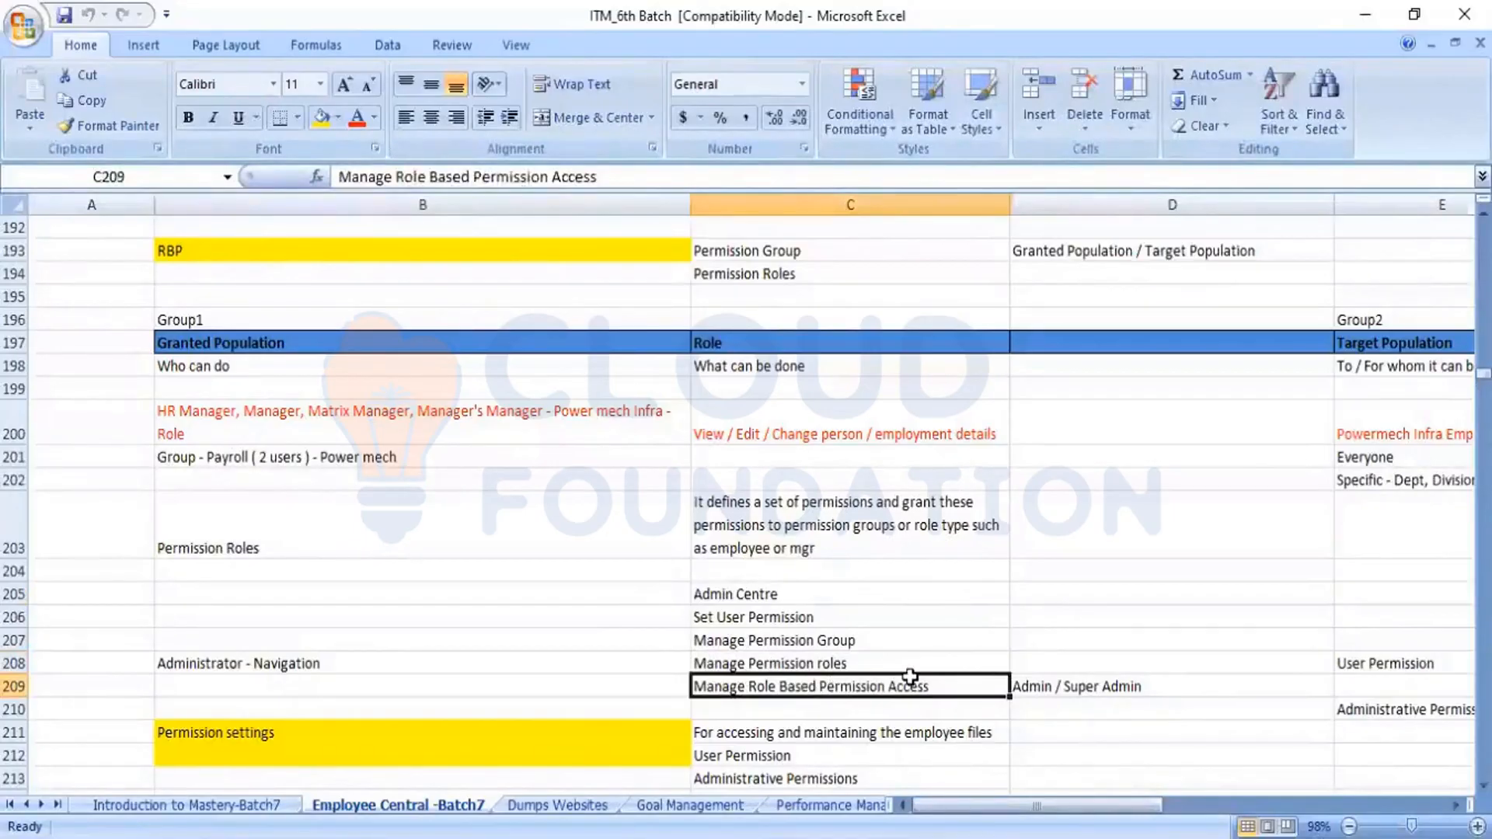
Enter "Role Search Permission" in D206, beside the Set User Permission entry
click(1030, 620)
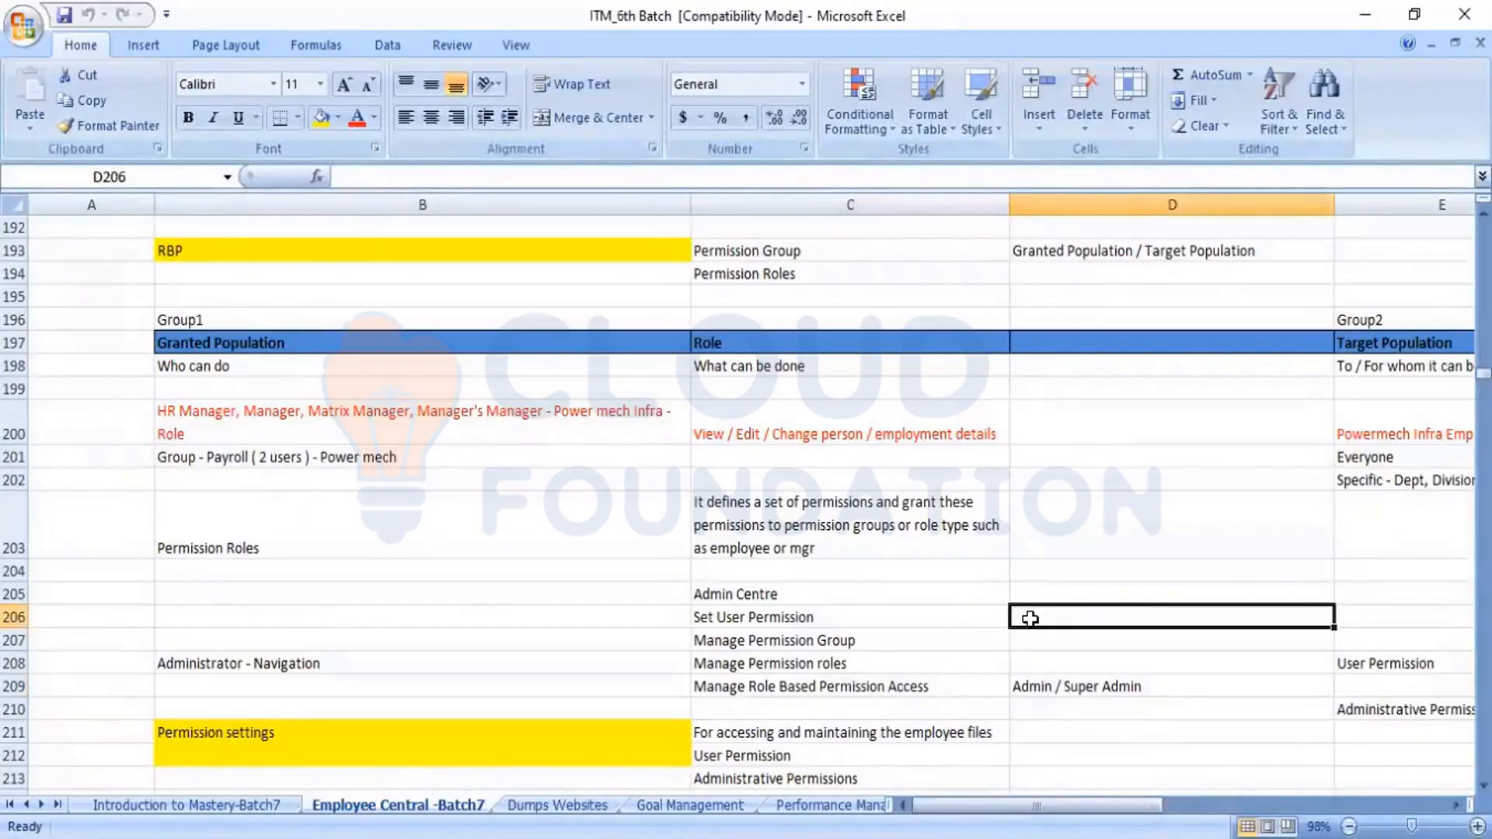
text(Ro)
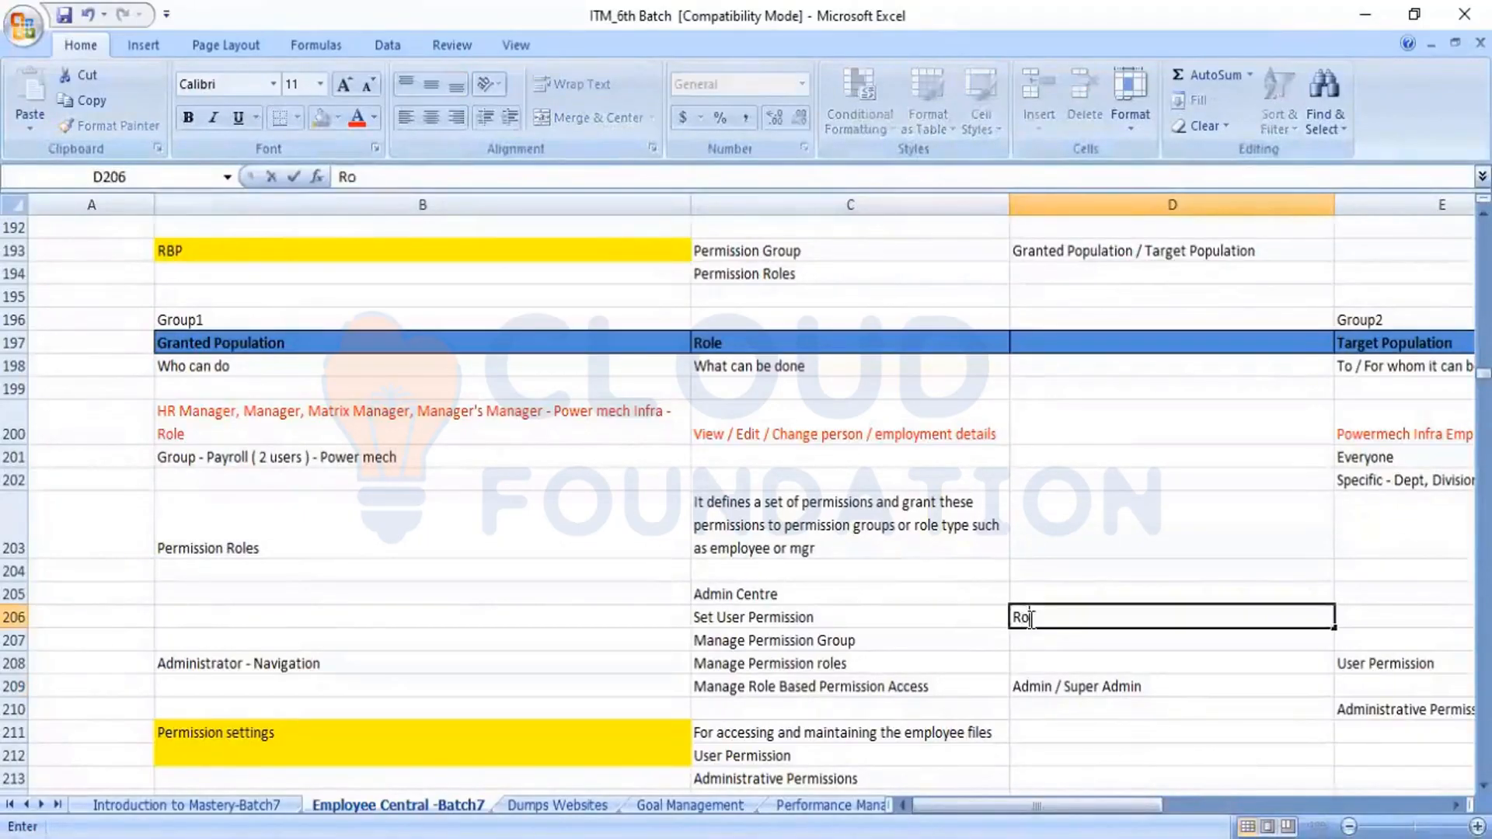
text(le Search)
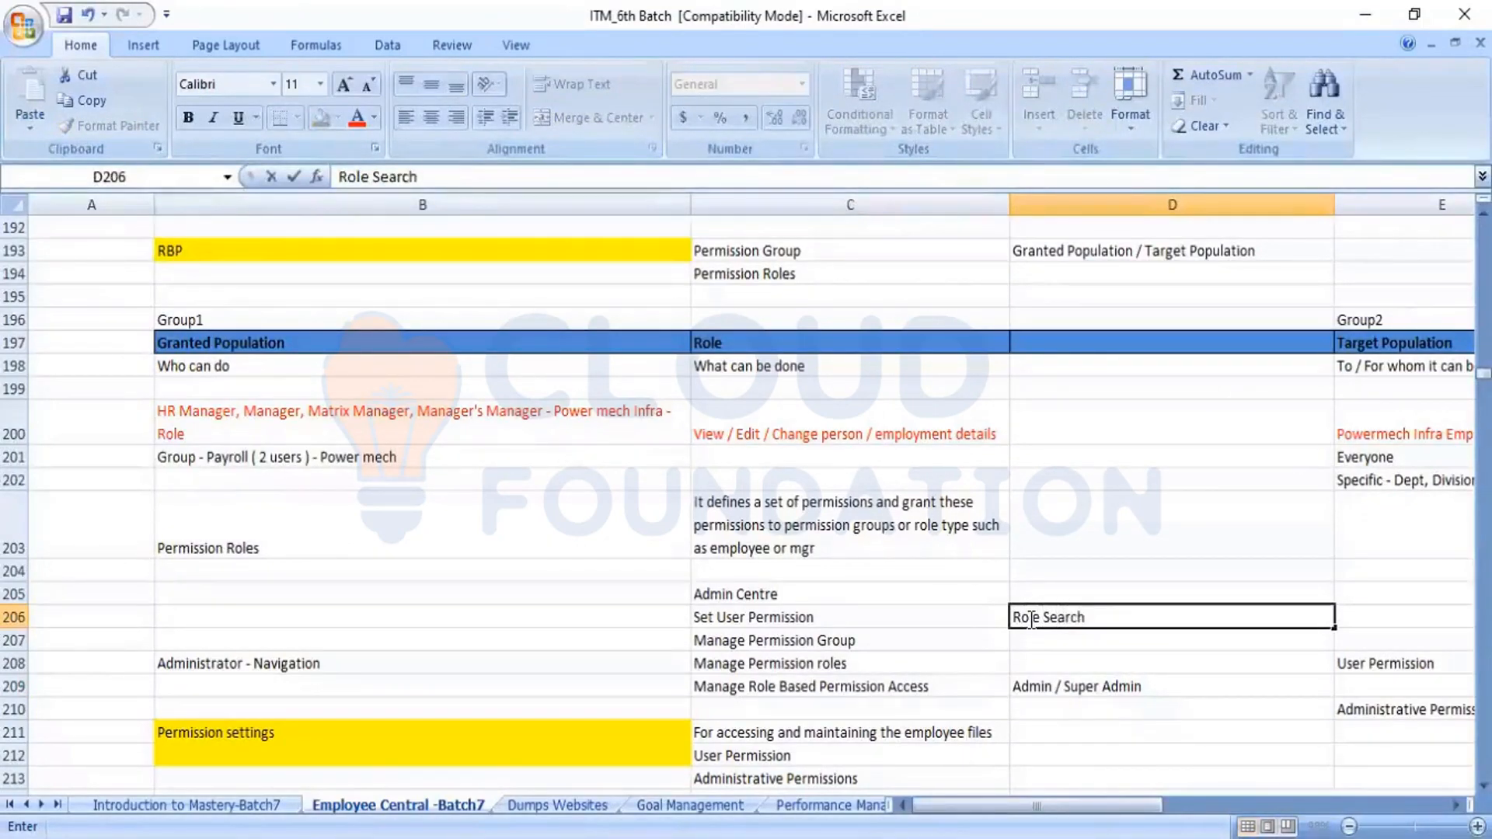
text( Permission)
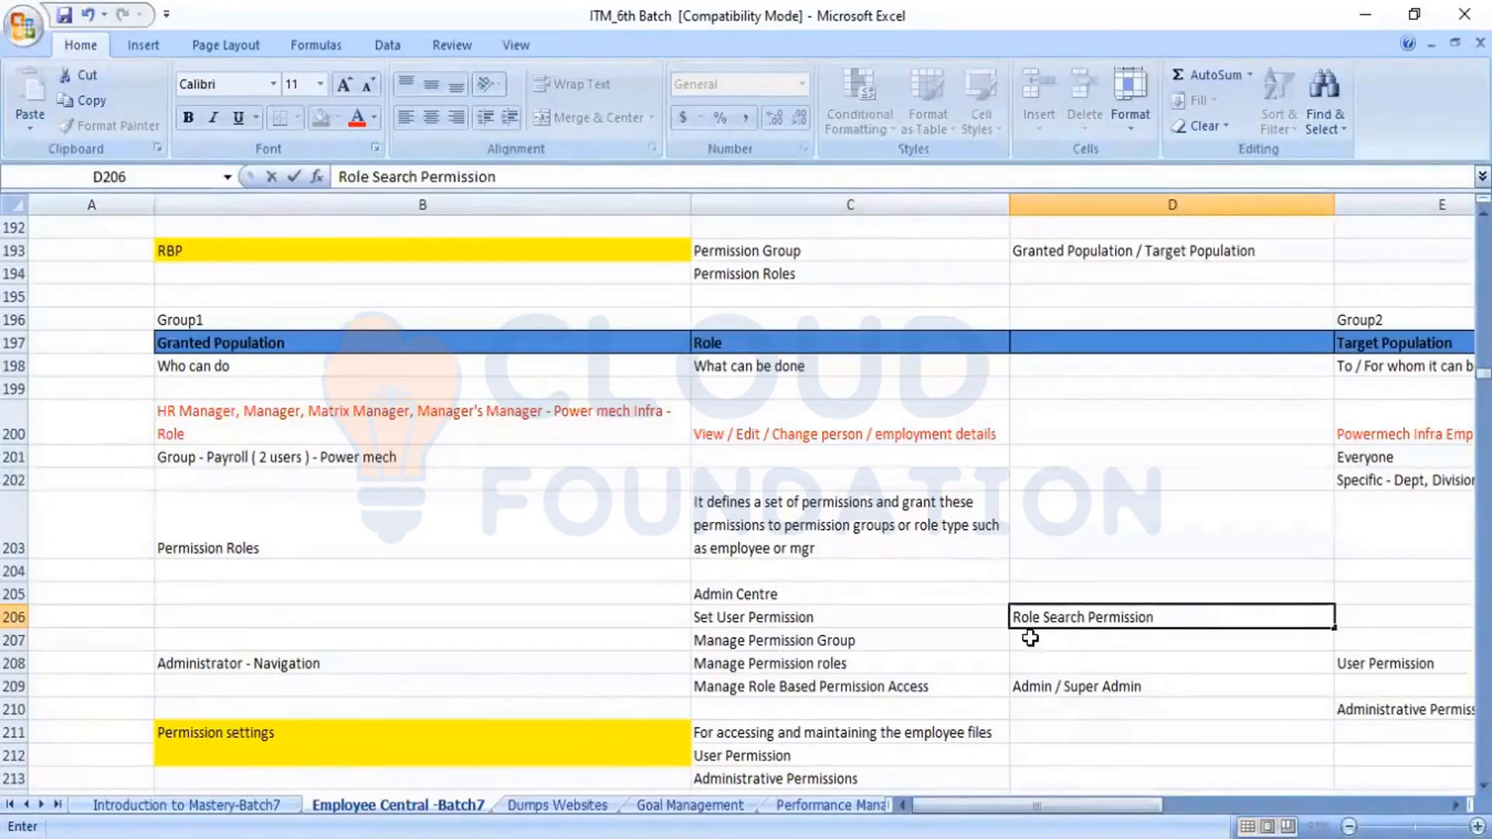
Enter "View User Permission" in D207, beside the Manage Permission Group entry
click(1042, 650)
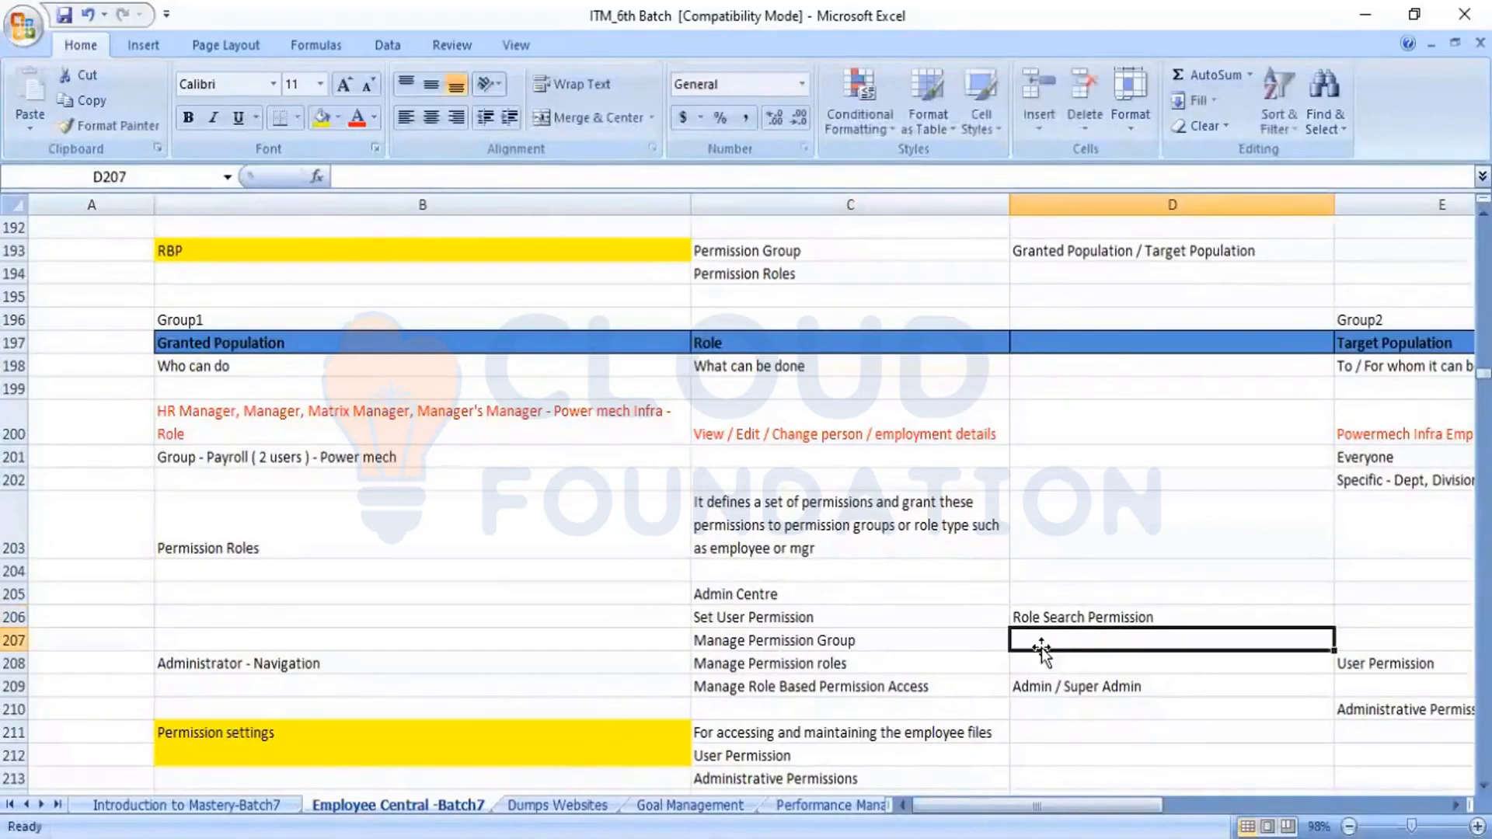
text(View)
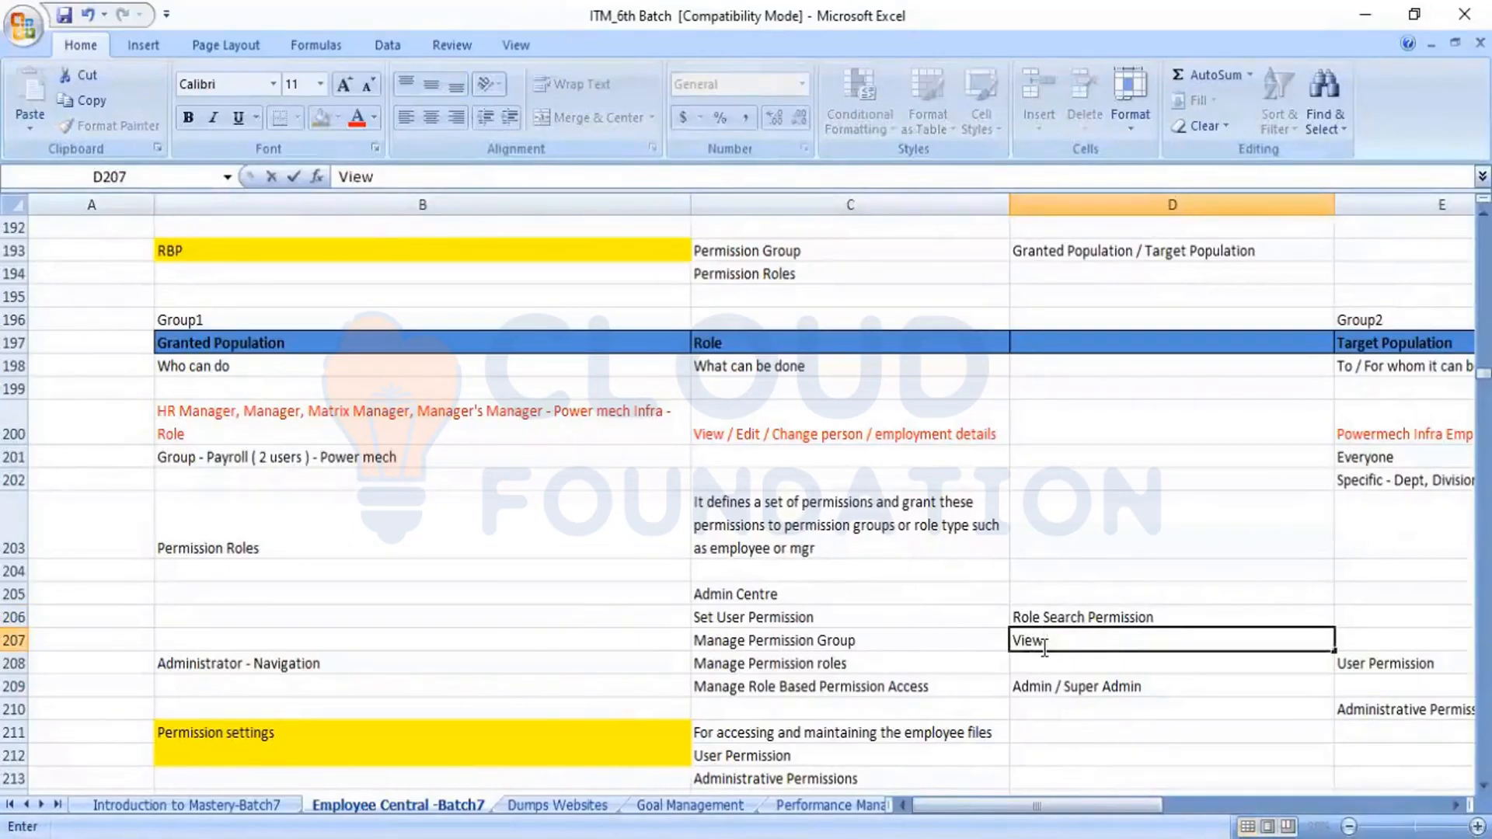
text( User Permission)
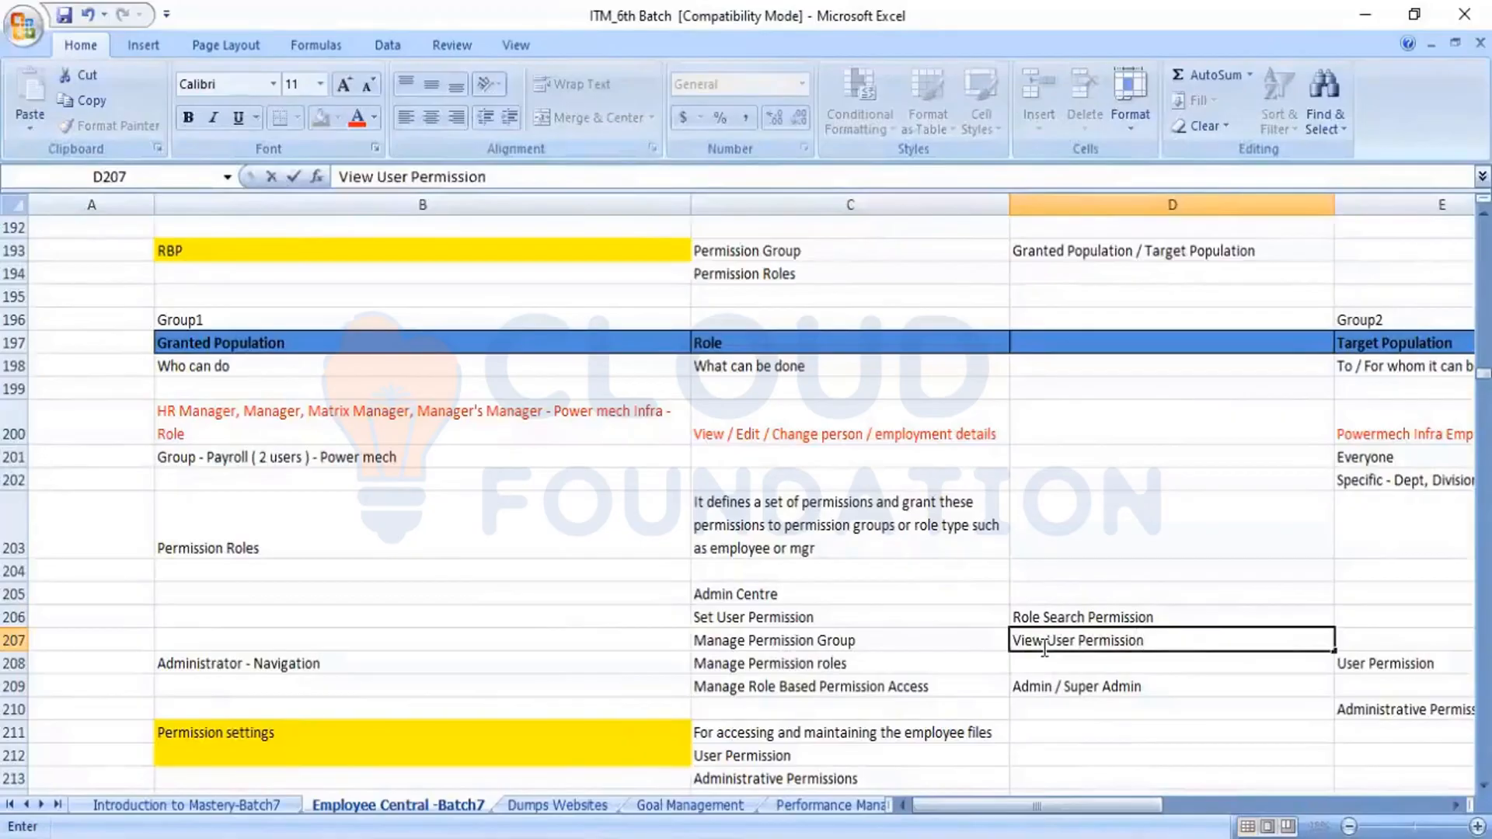
key(Return)
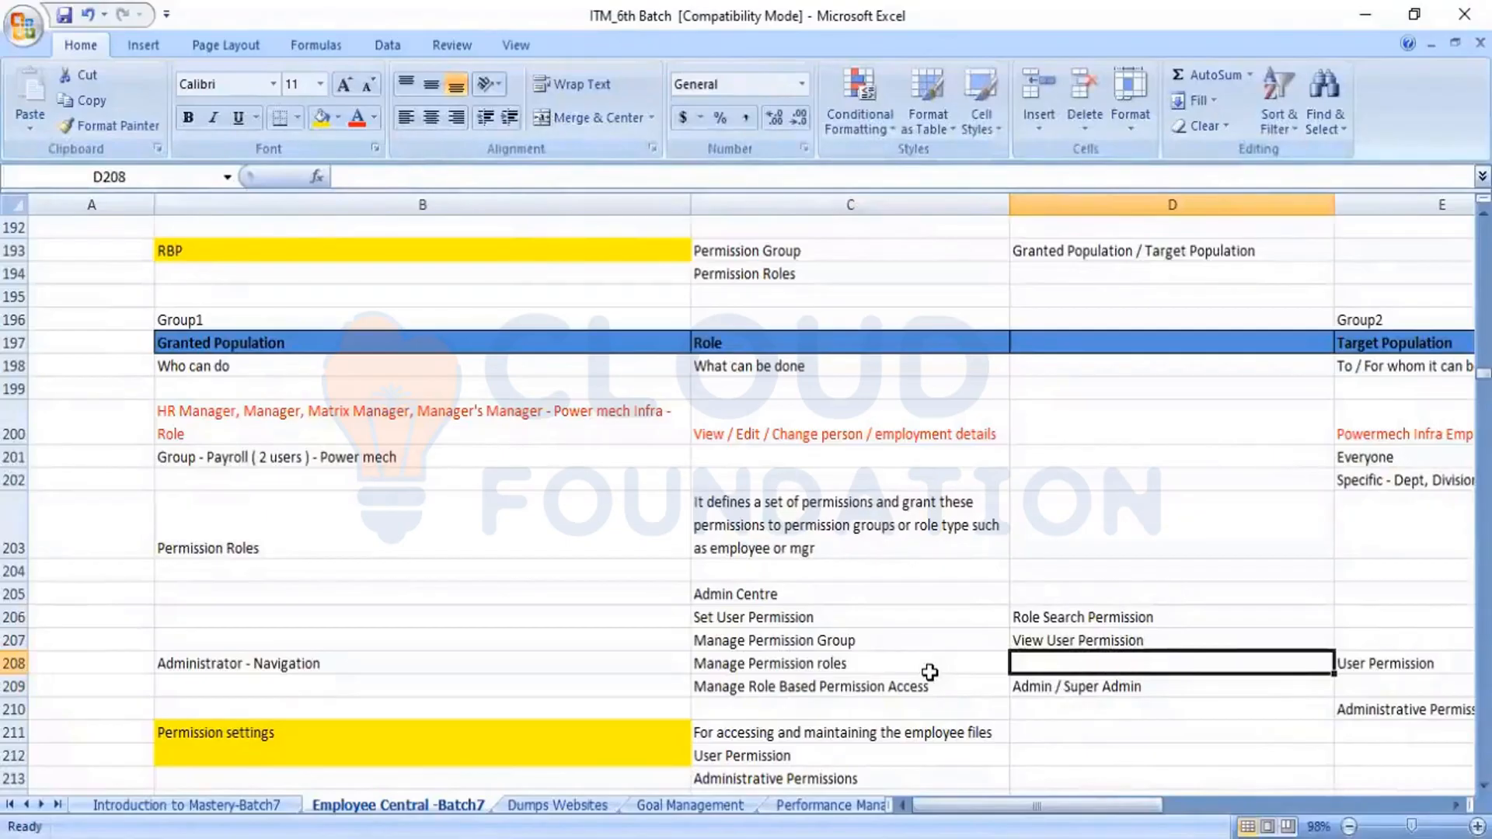
Review the permission tools listed in C207 to C209 together with the added notes in D206 and D207
click(821, 646)
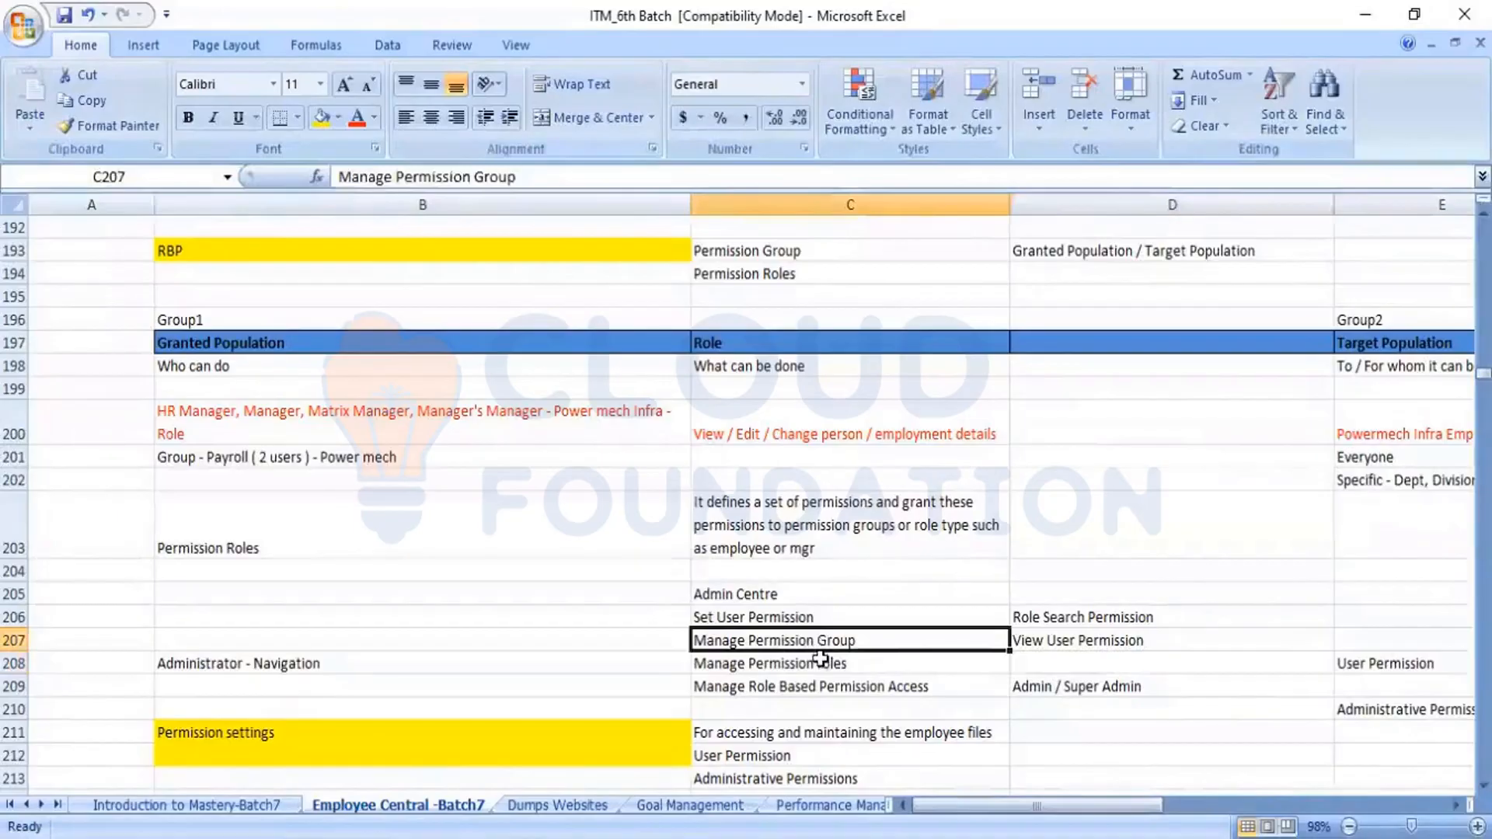
click(819, 663)
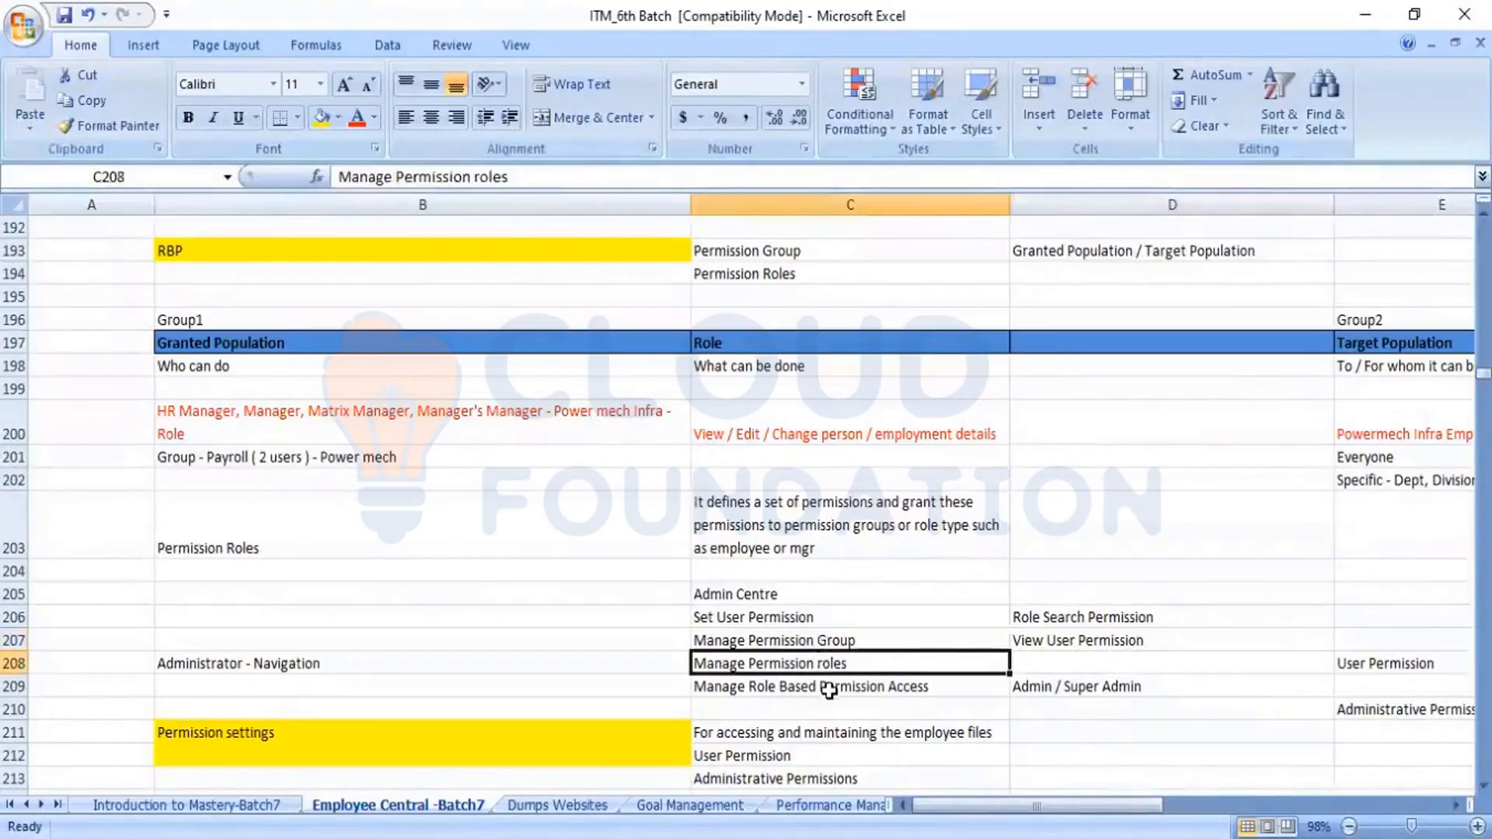
click(828, 689)
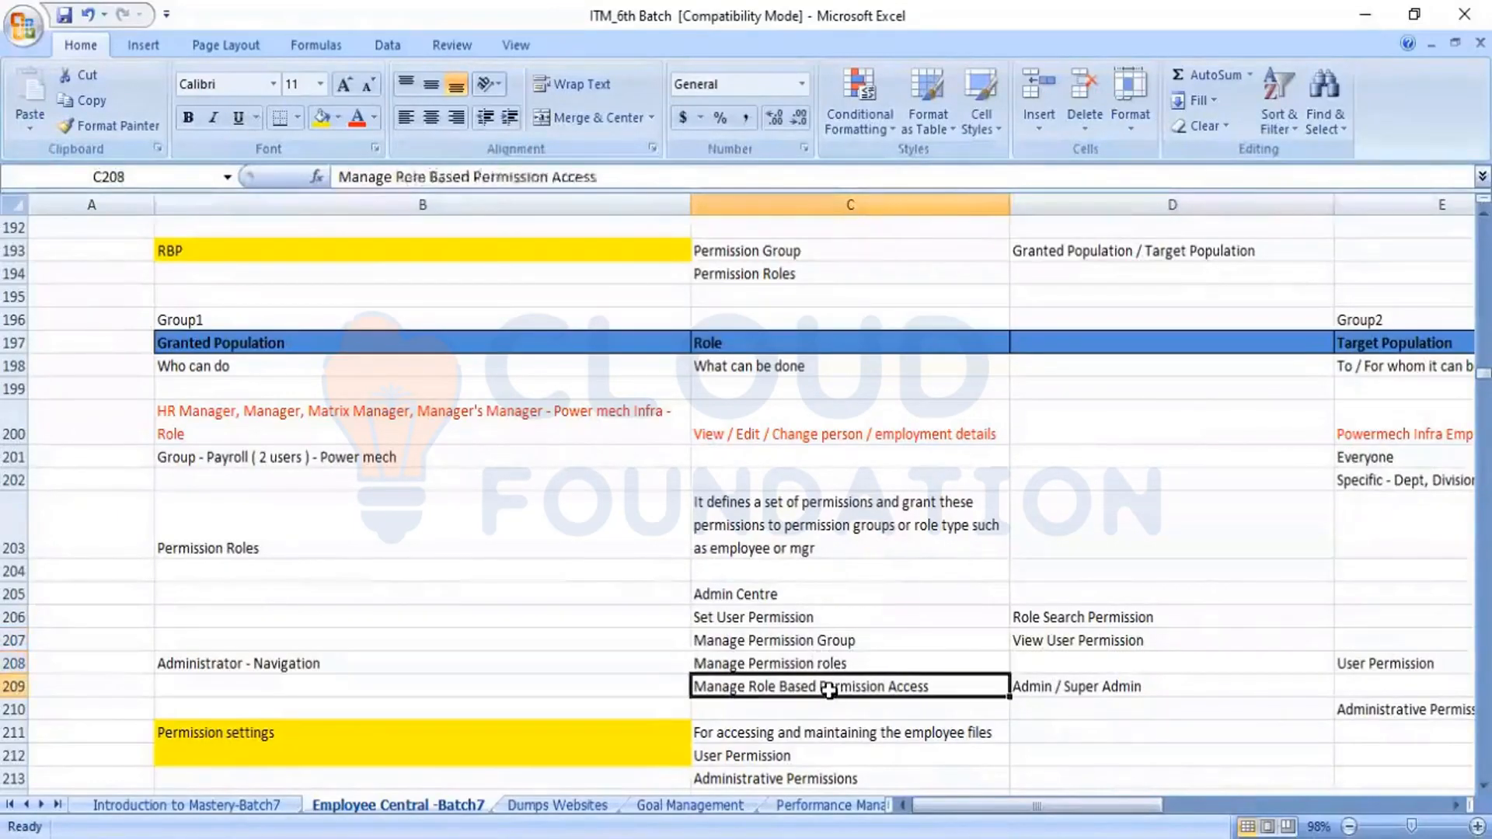
click(1055, 621)
click(1059, 633)
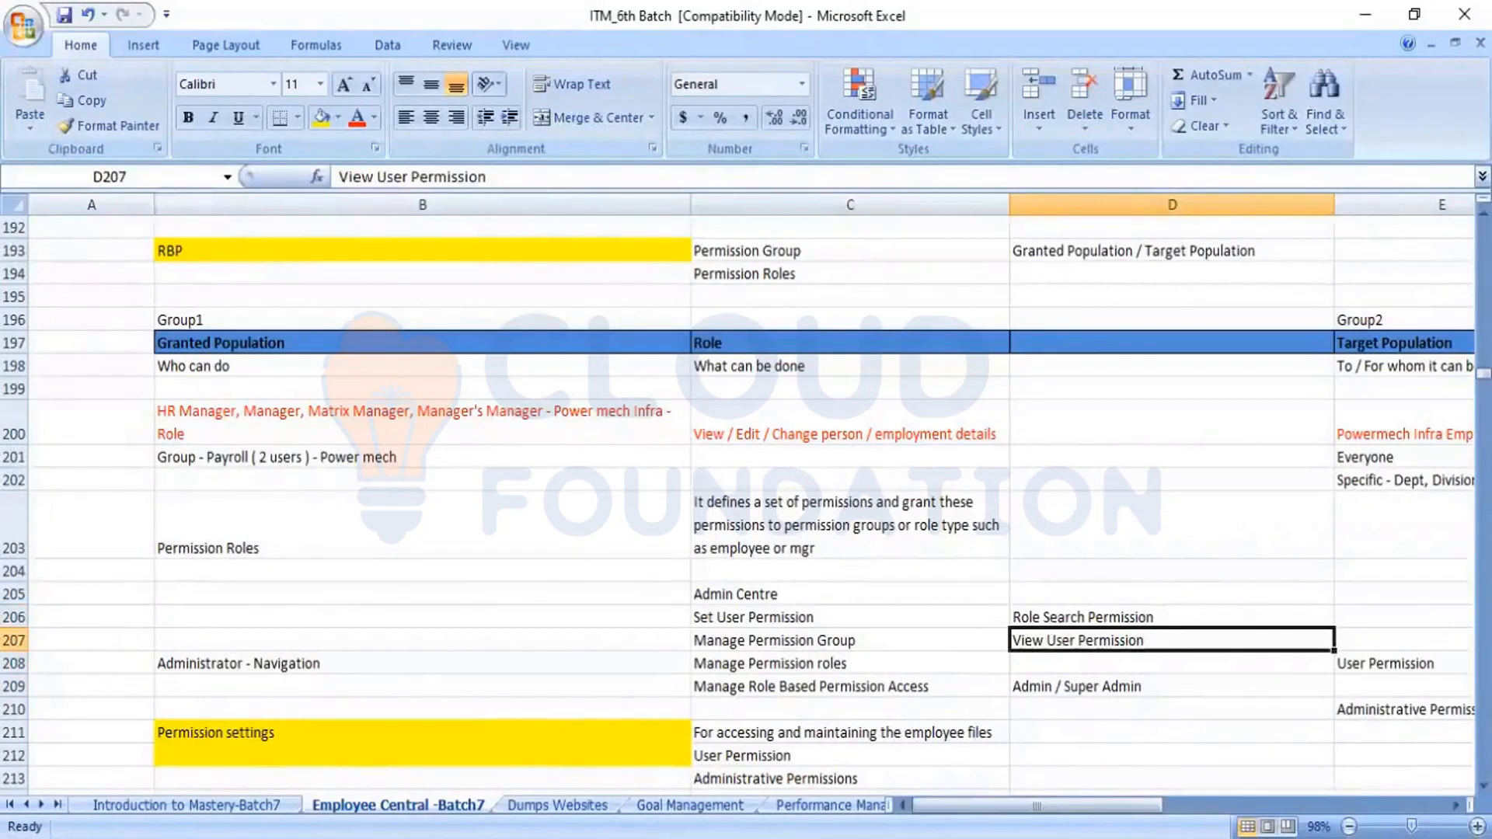
Check the role search tool's name in SuccessFactors, and correct D206 in Excel to "User Role Search Permission"
key(alt+Tab)
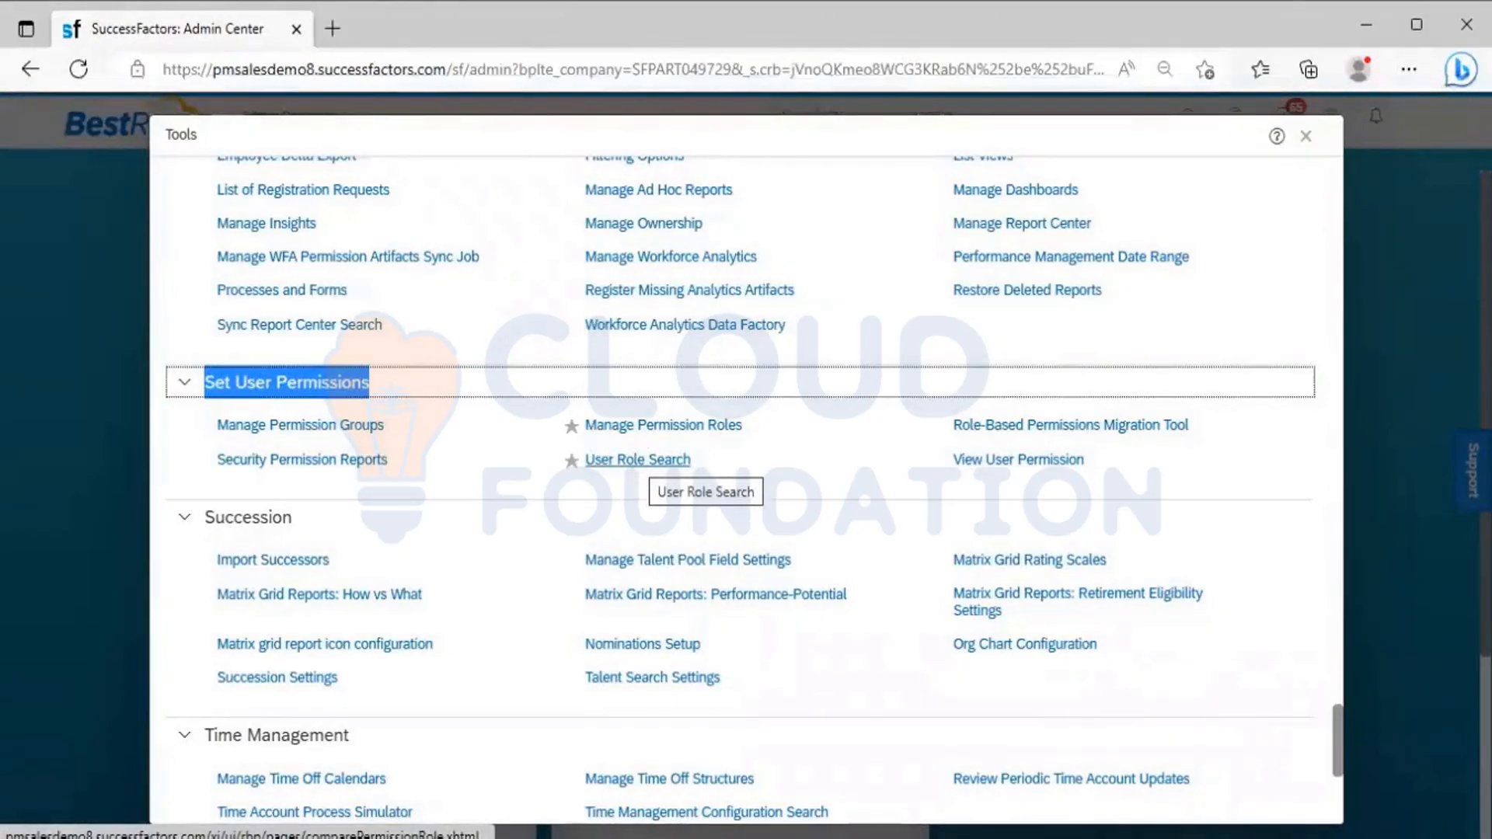
key(alt+Tab)
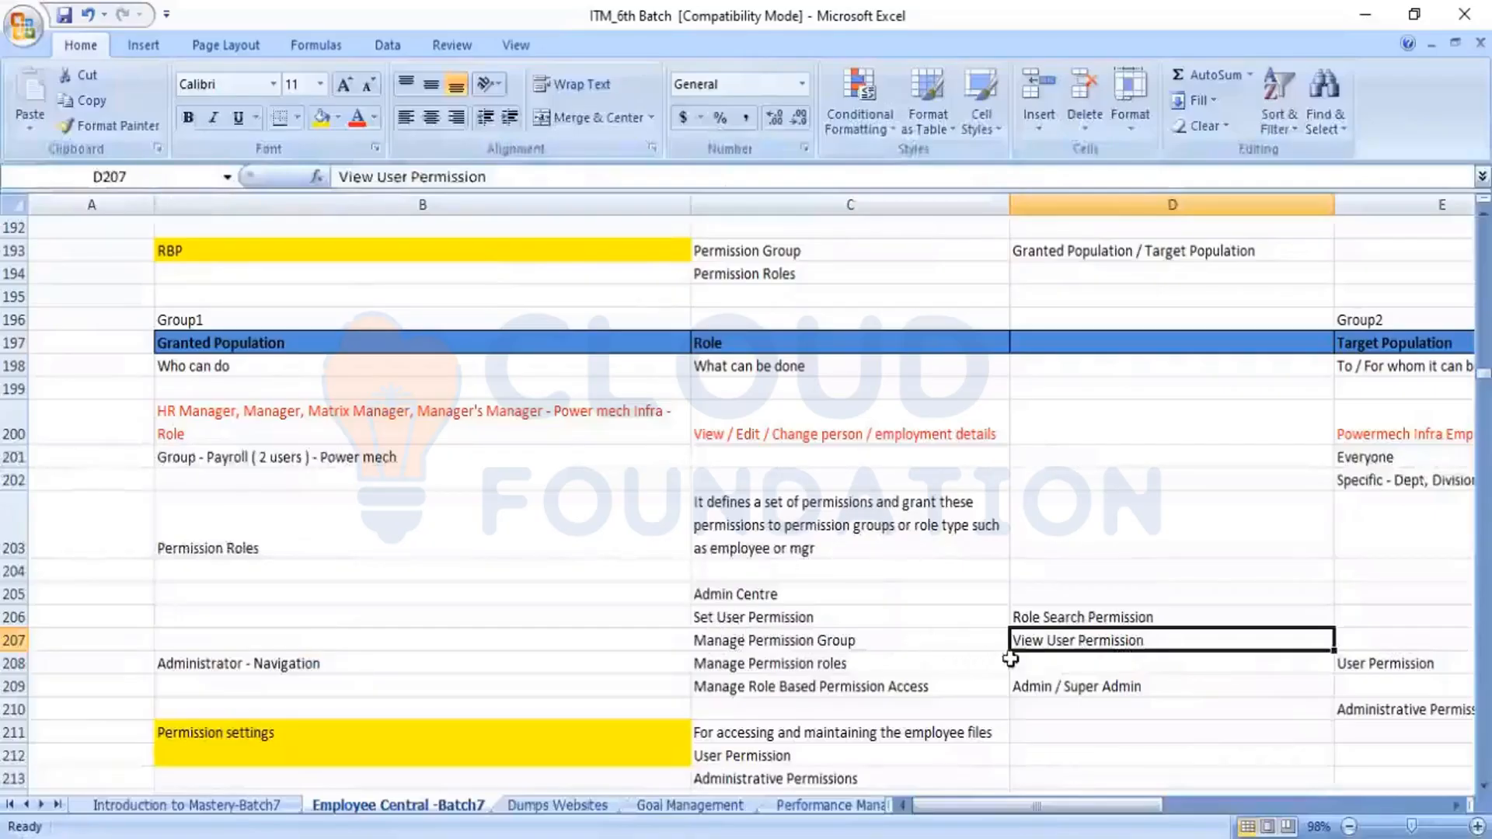
click(1038, 616)
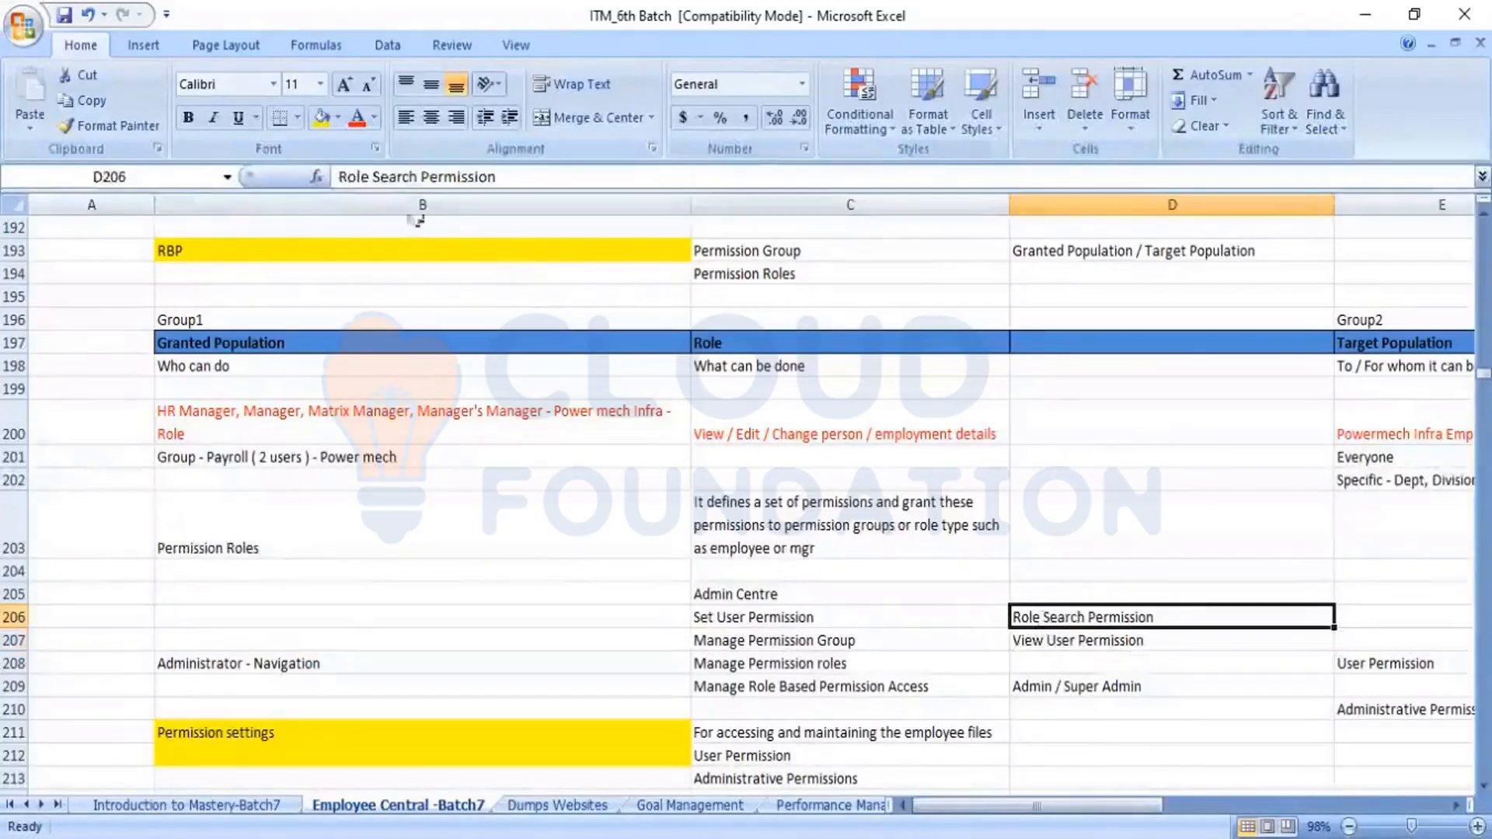
click(337, 178)
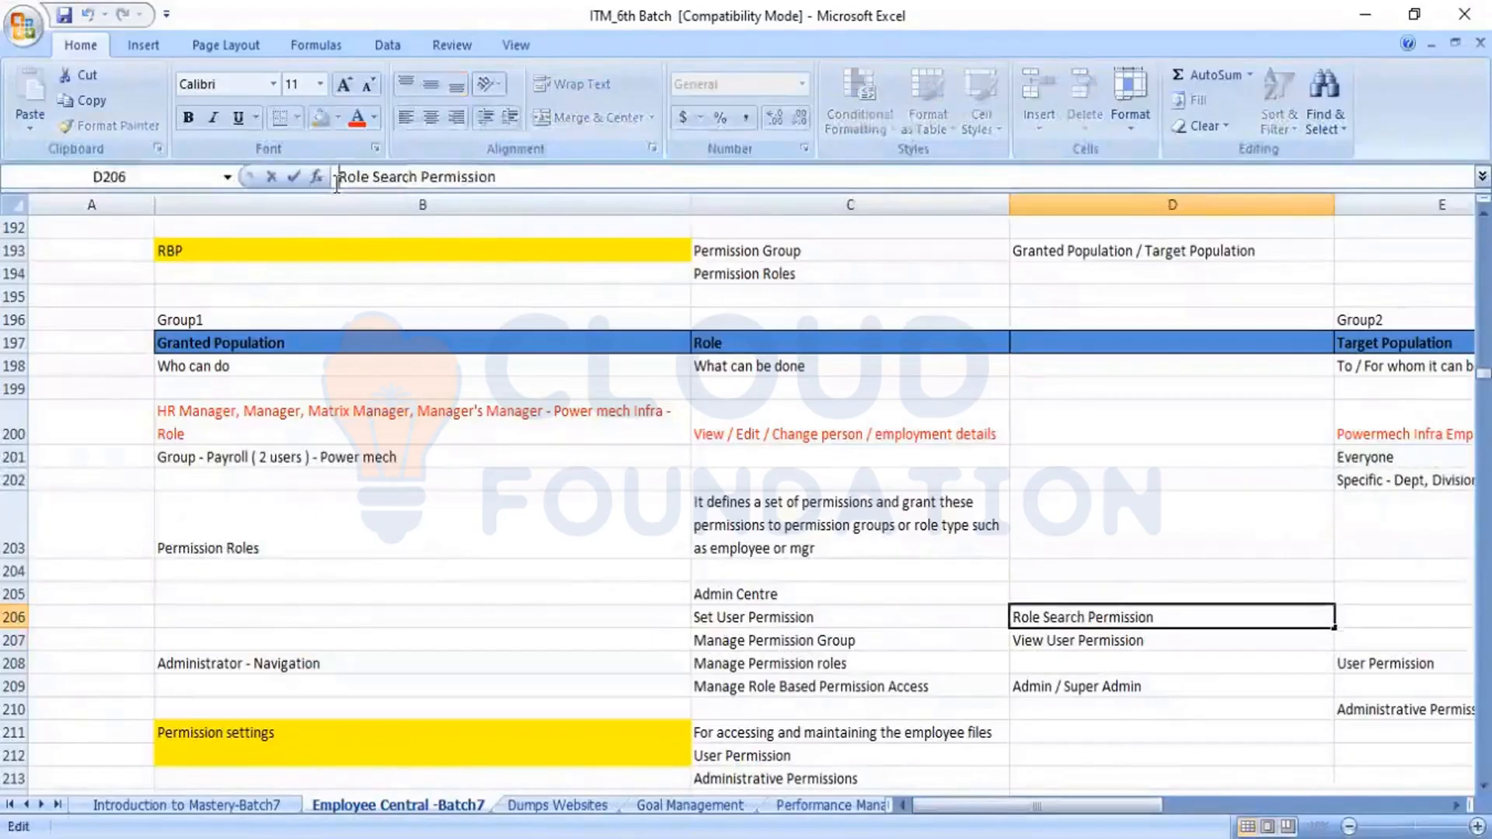
text(Ue)
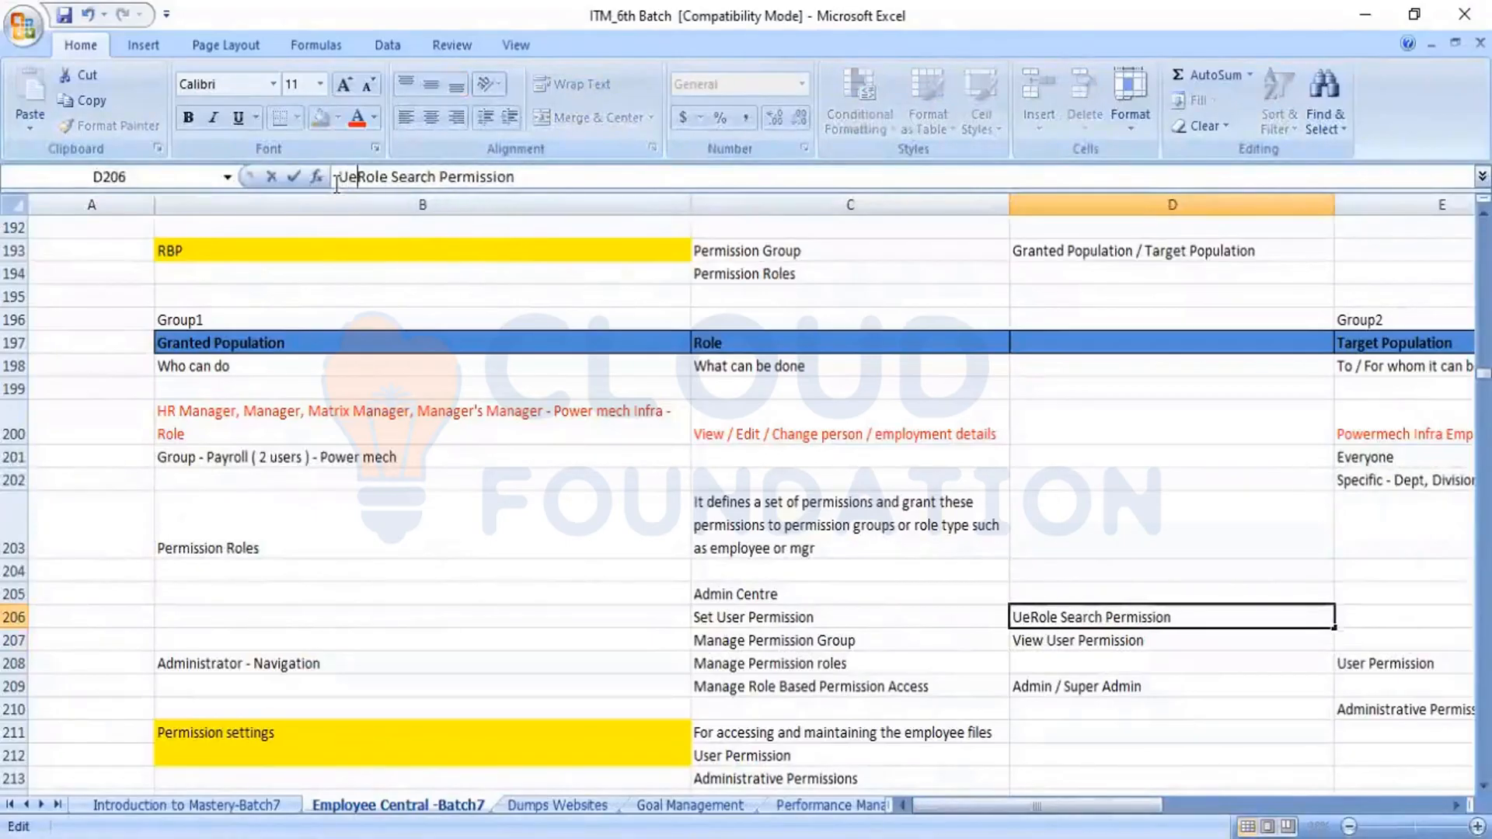
key(BackSpace)
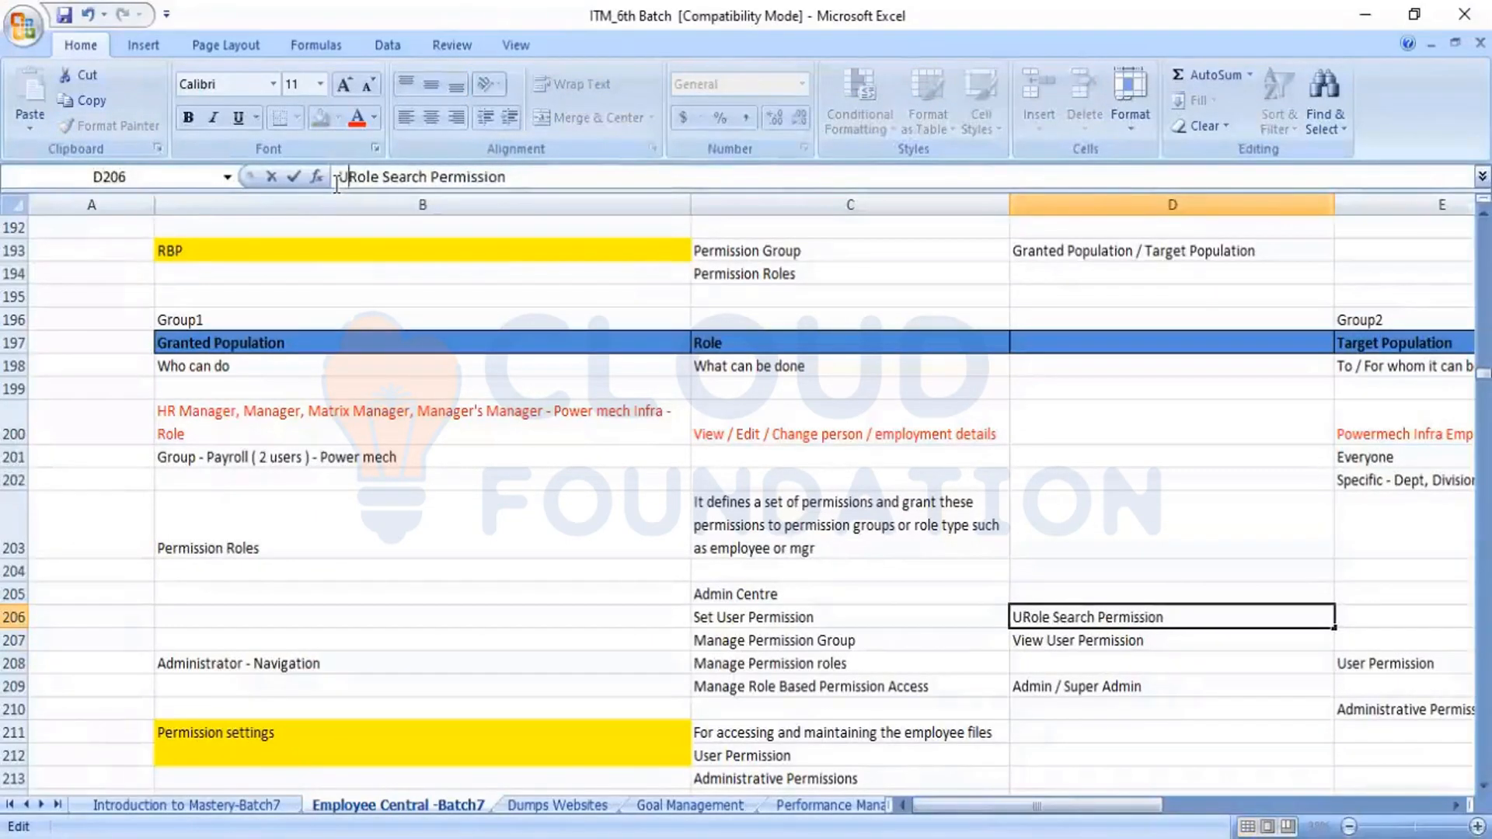
text(ser)
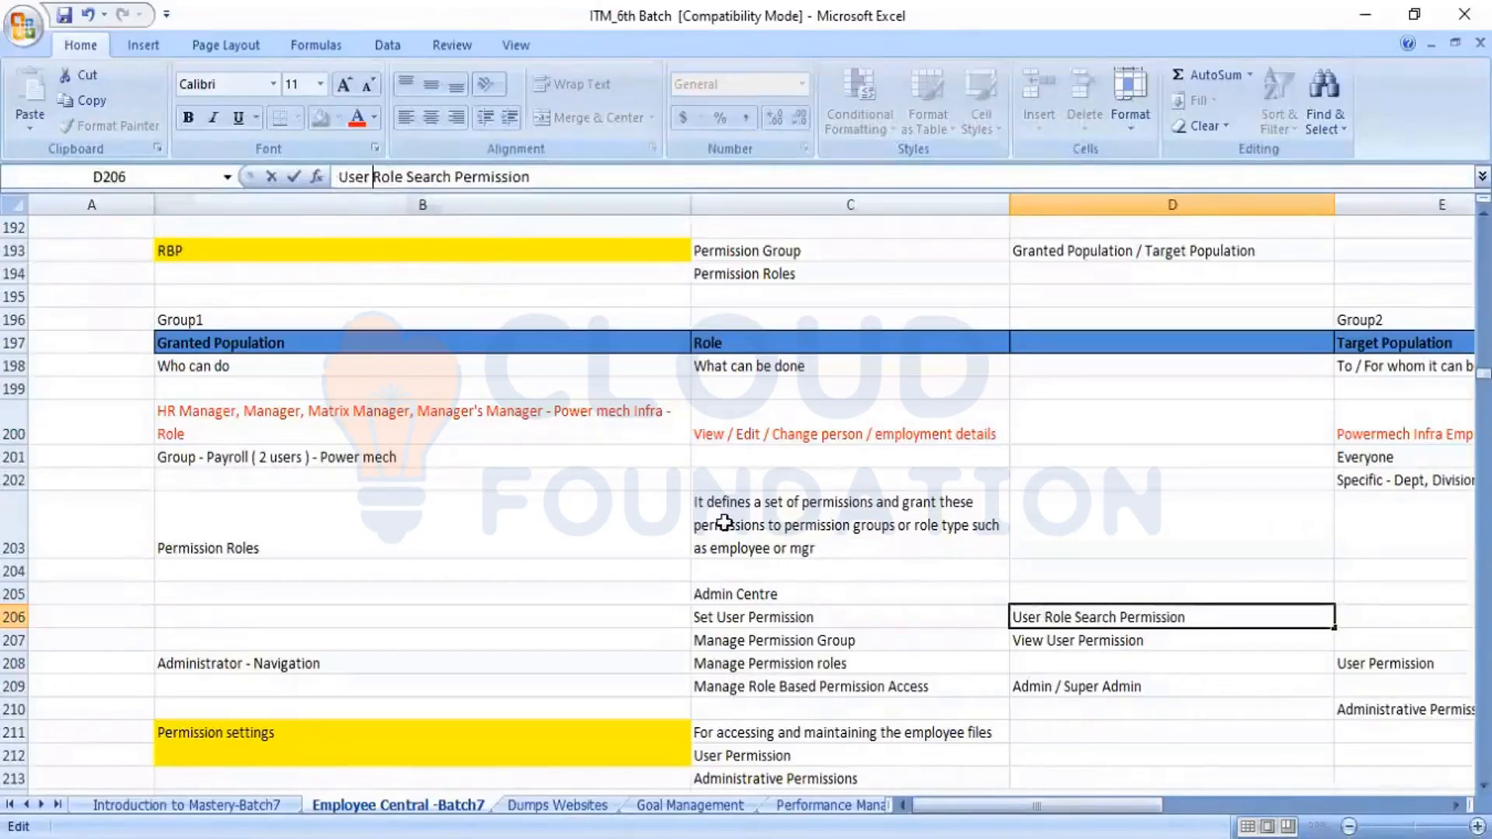
click(1109, 682)
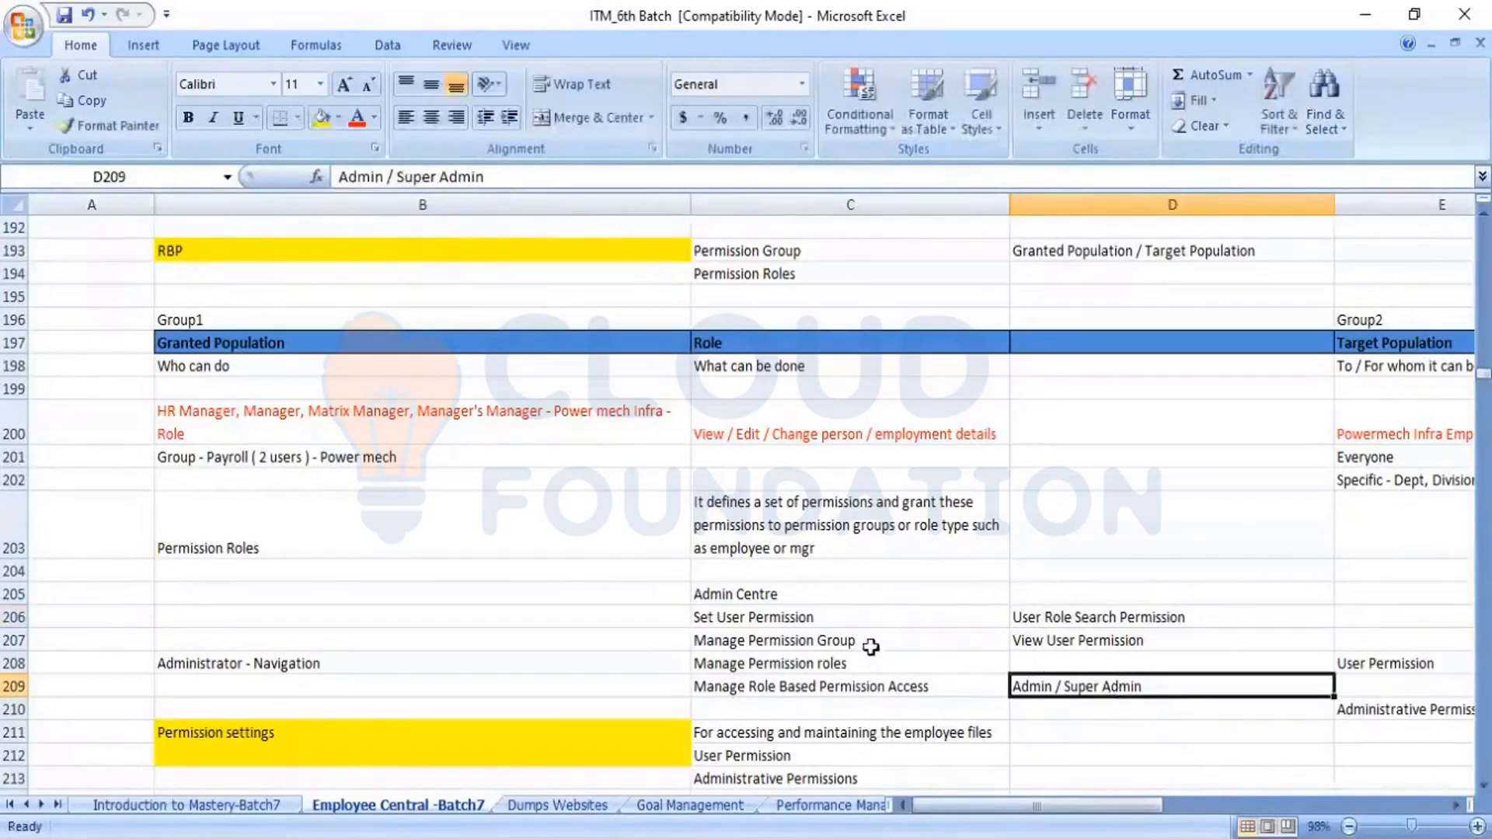
Examine the Manage Role Based Permission Access entry in C209
click(841, 690)
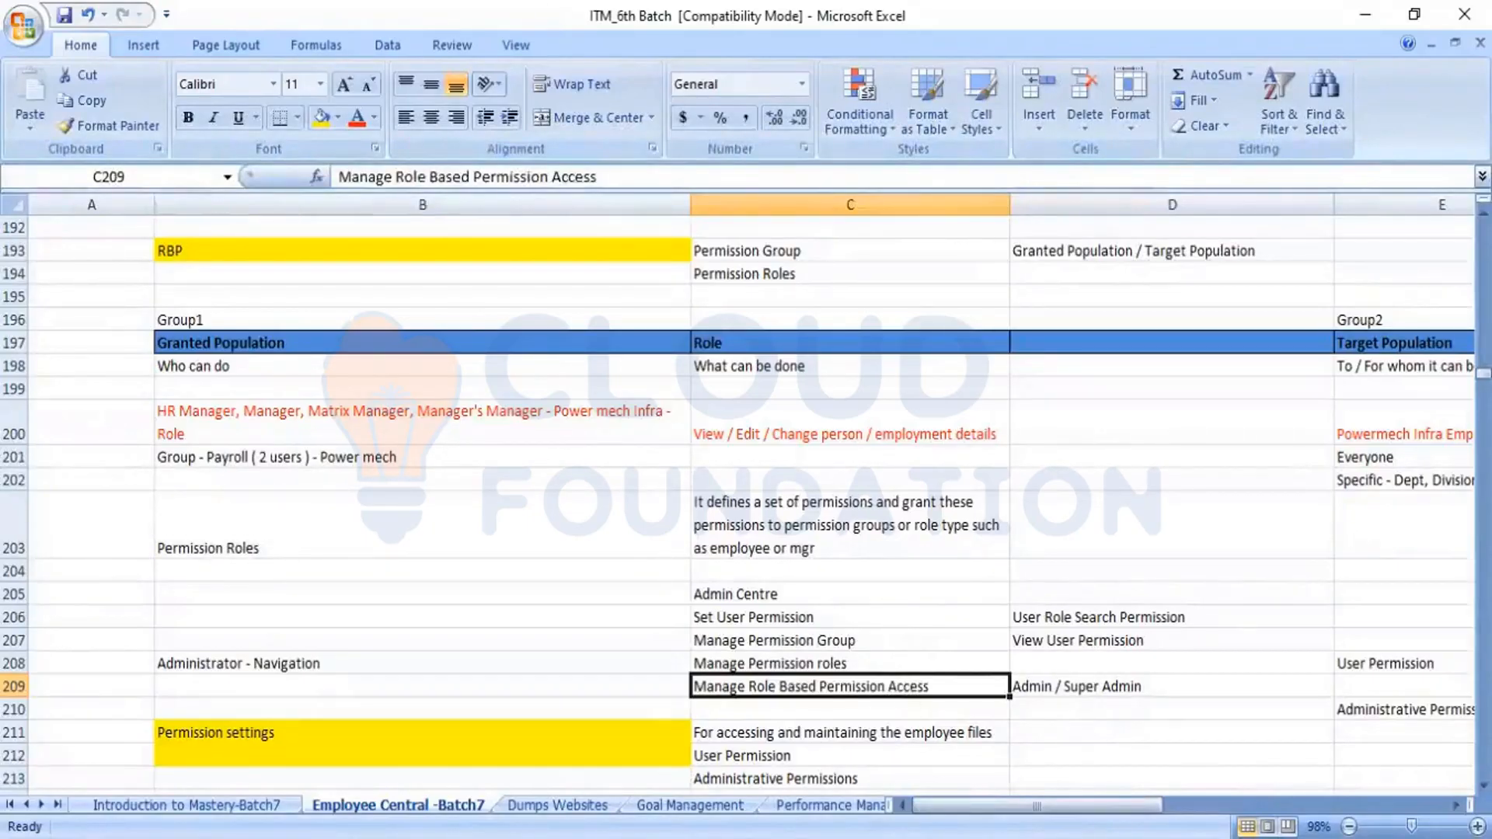
key(alt+Tab)
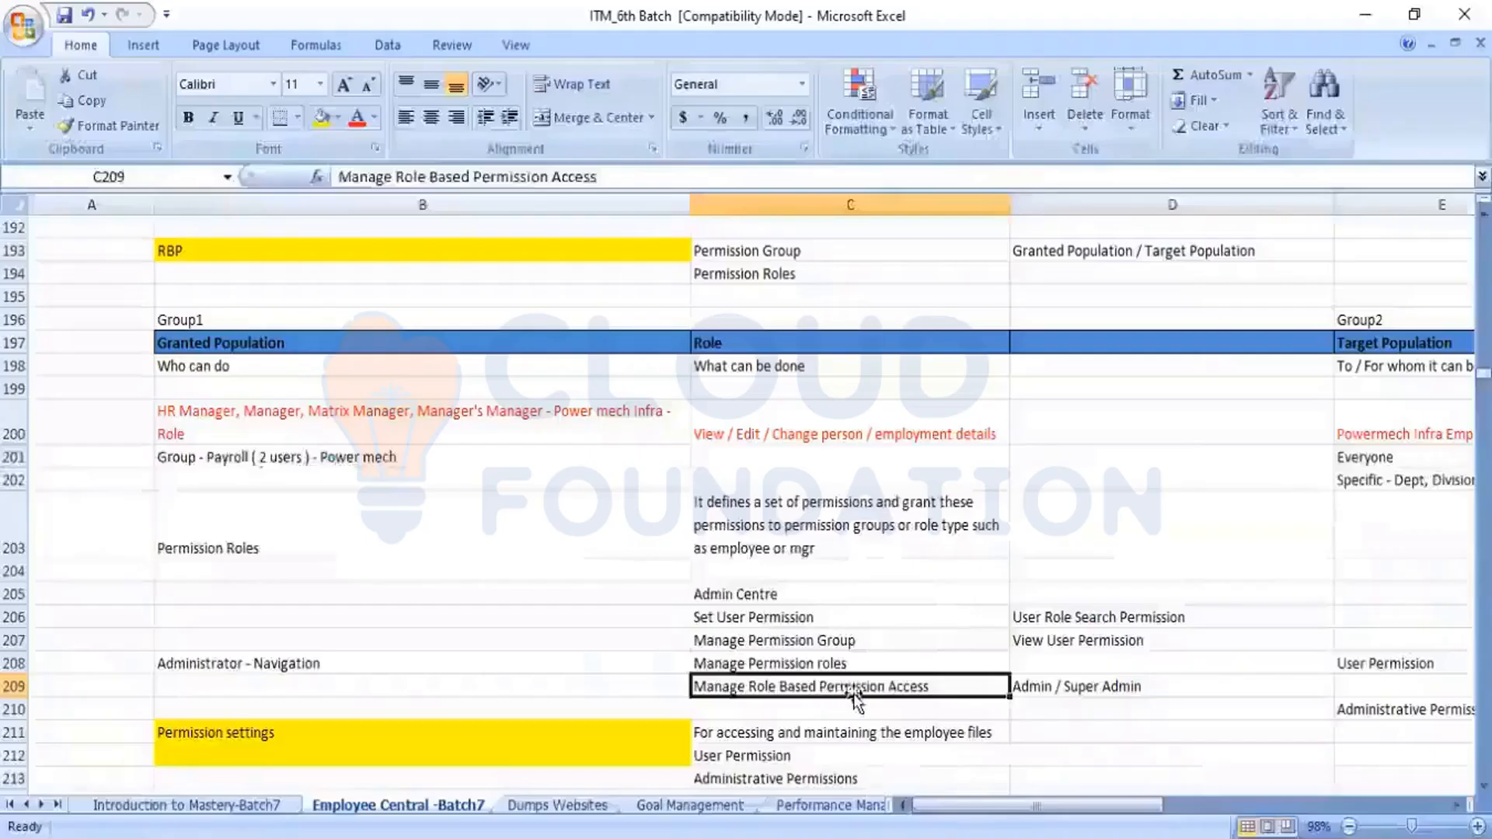
key(alt+Tab)
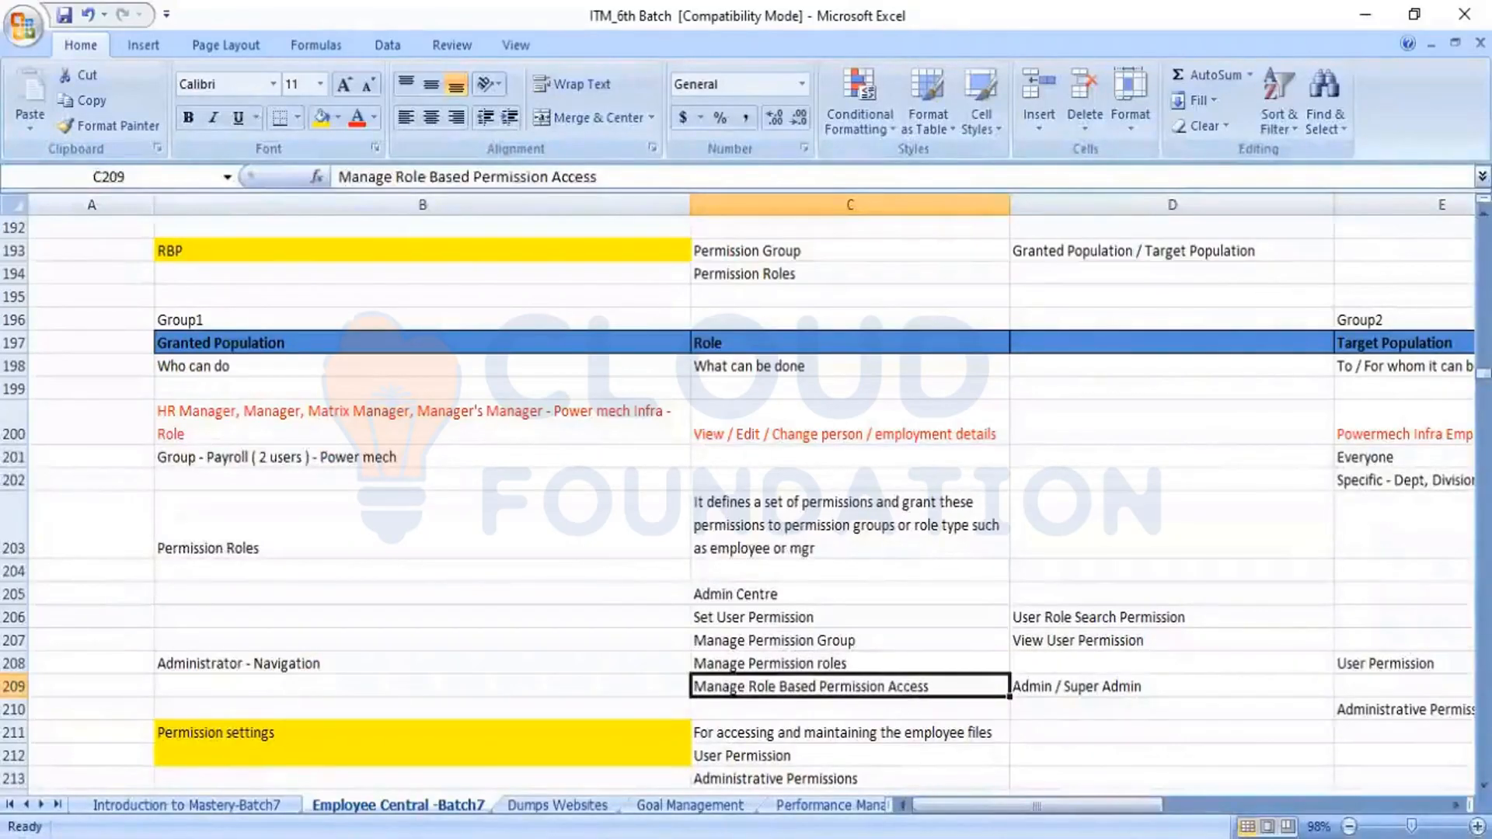
In SuccessFactors, close the tools list, proxy as the sfadmin target user, and open the Admin Center
key(alt+Tab)
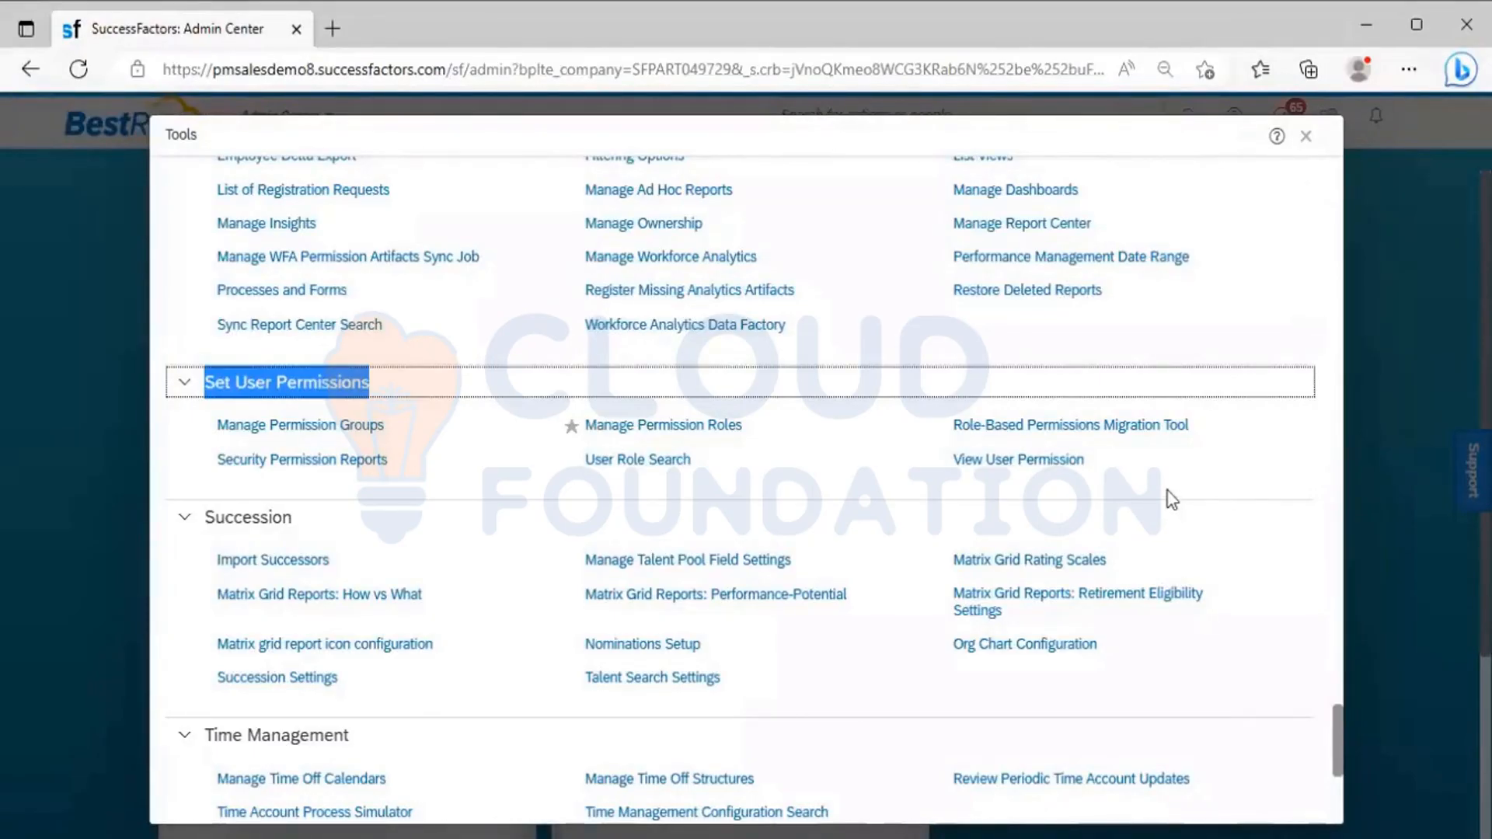
click(1305, 140)
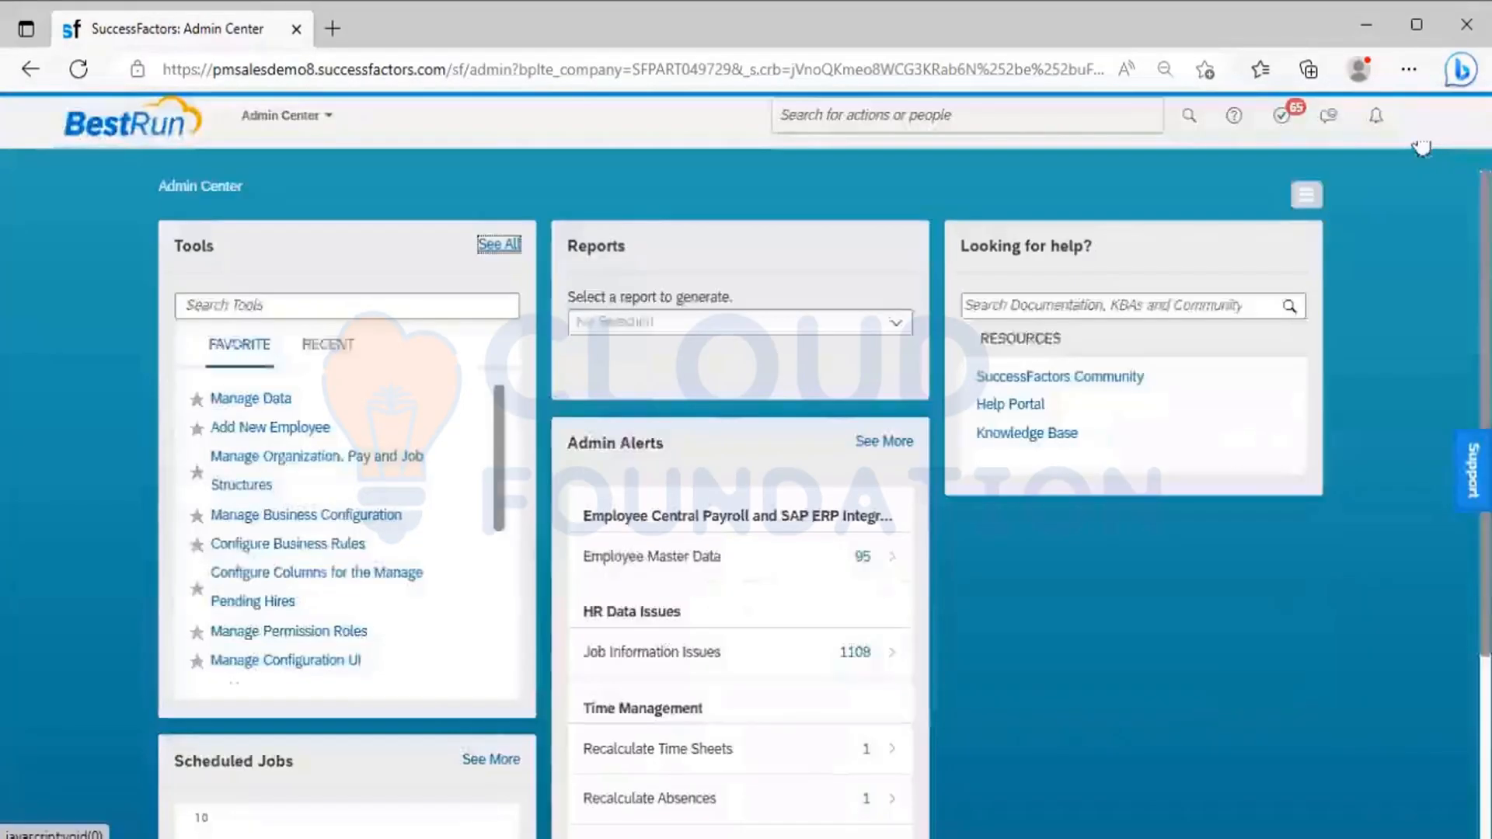
click(1420, 146)
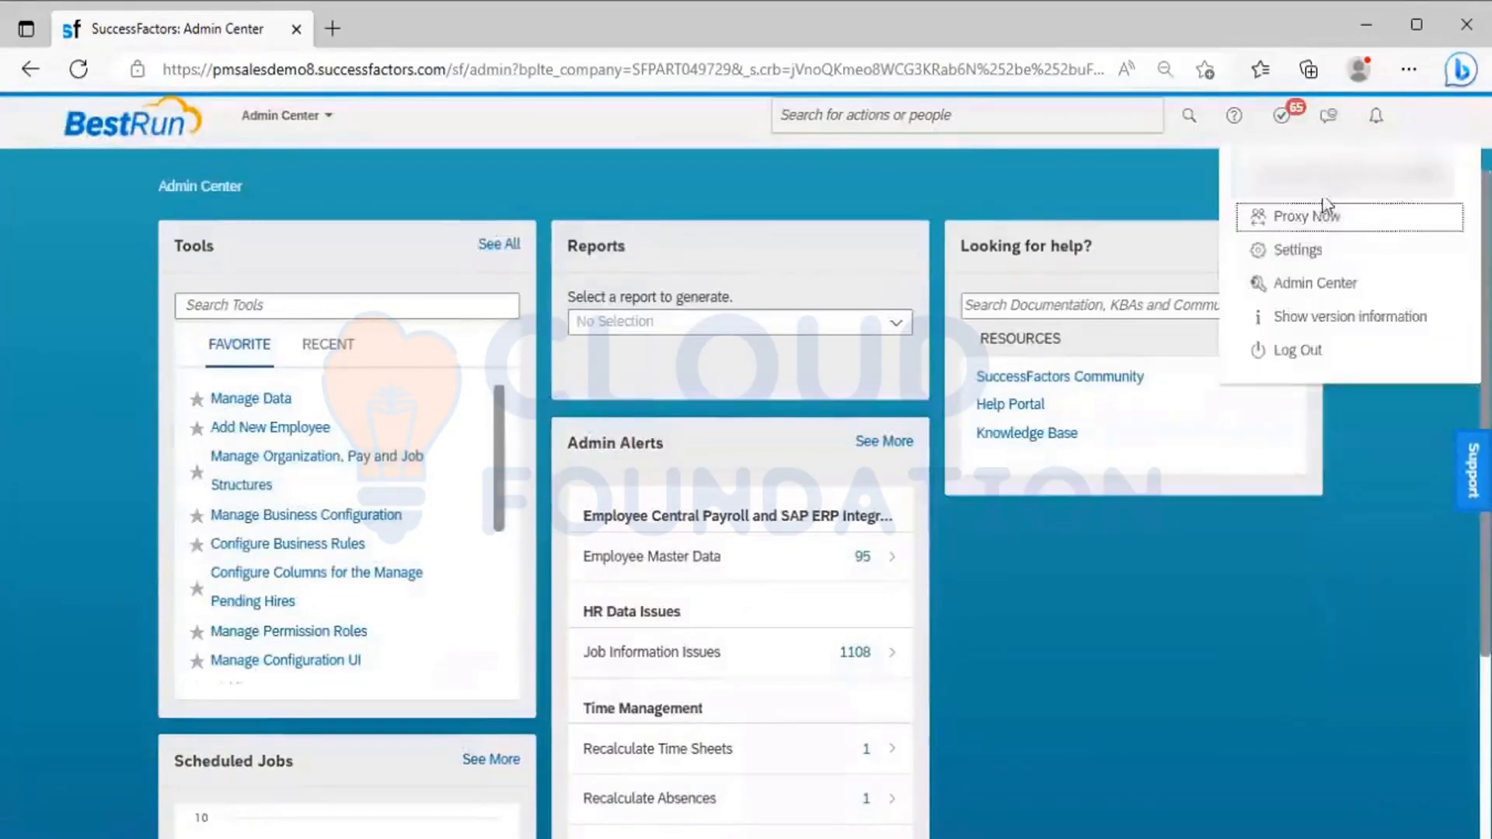
click(1302, 216)
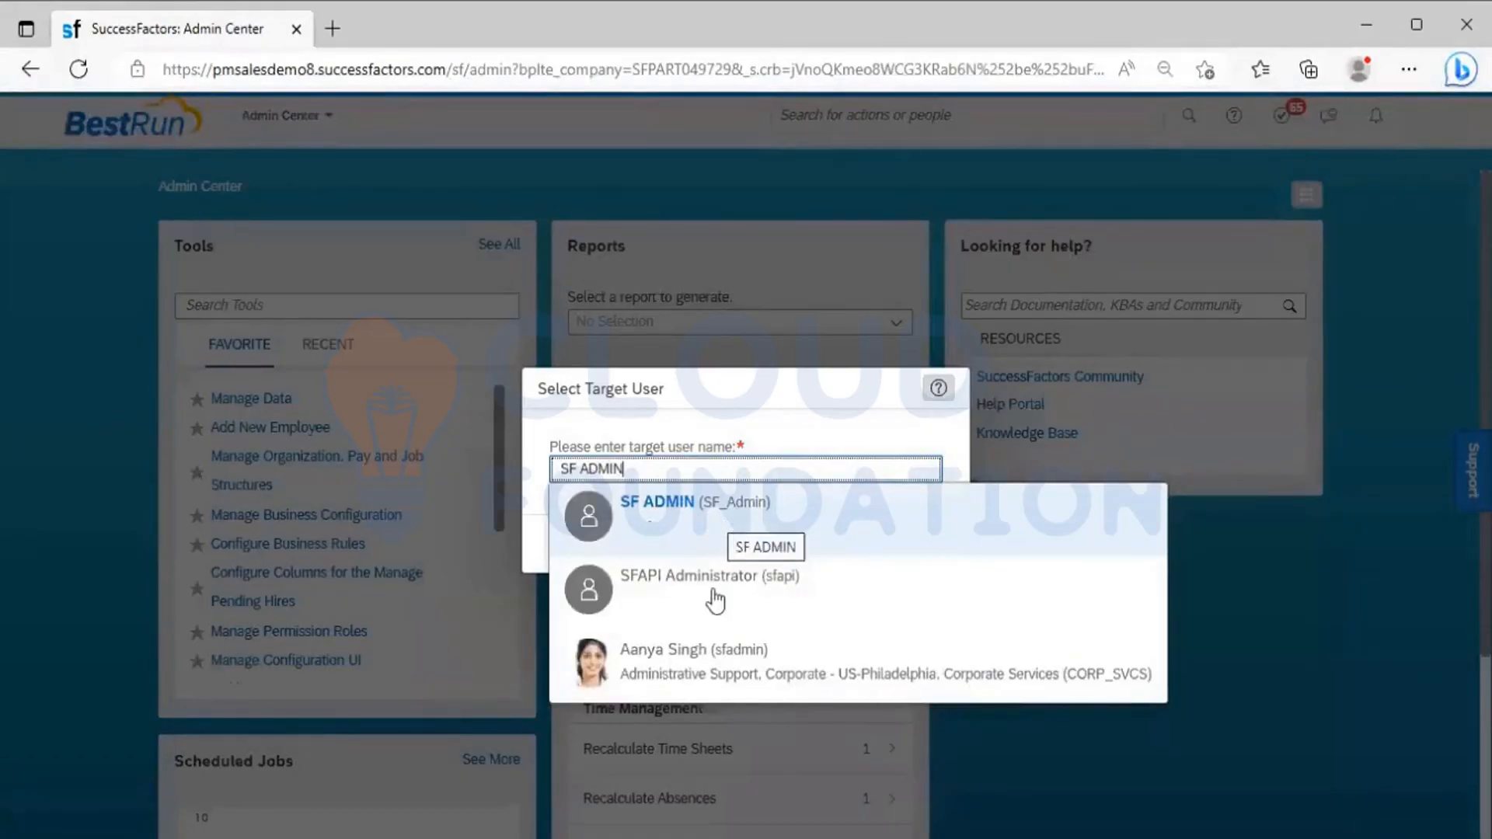
click(730, 672)
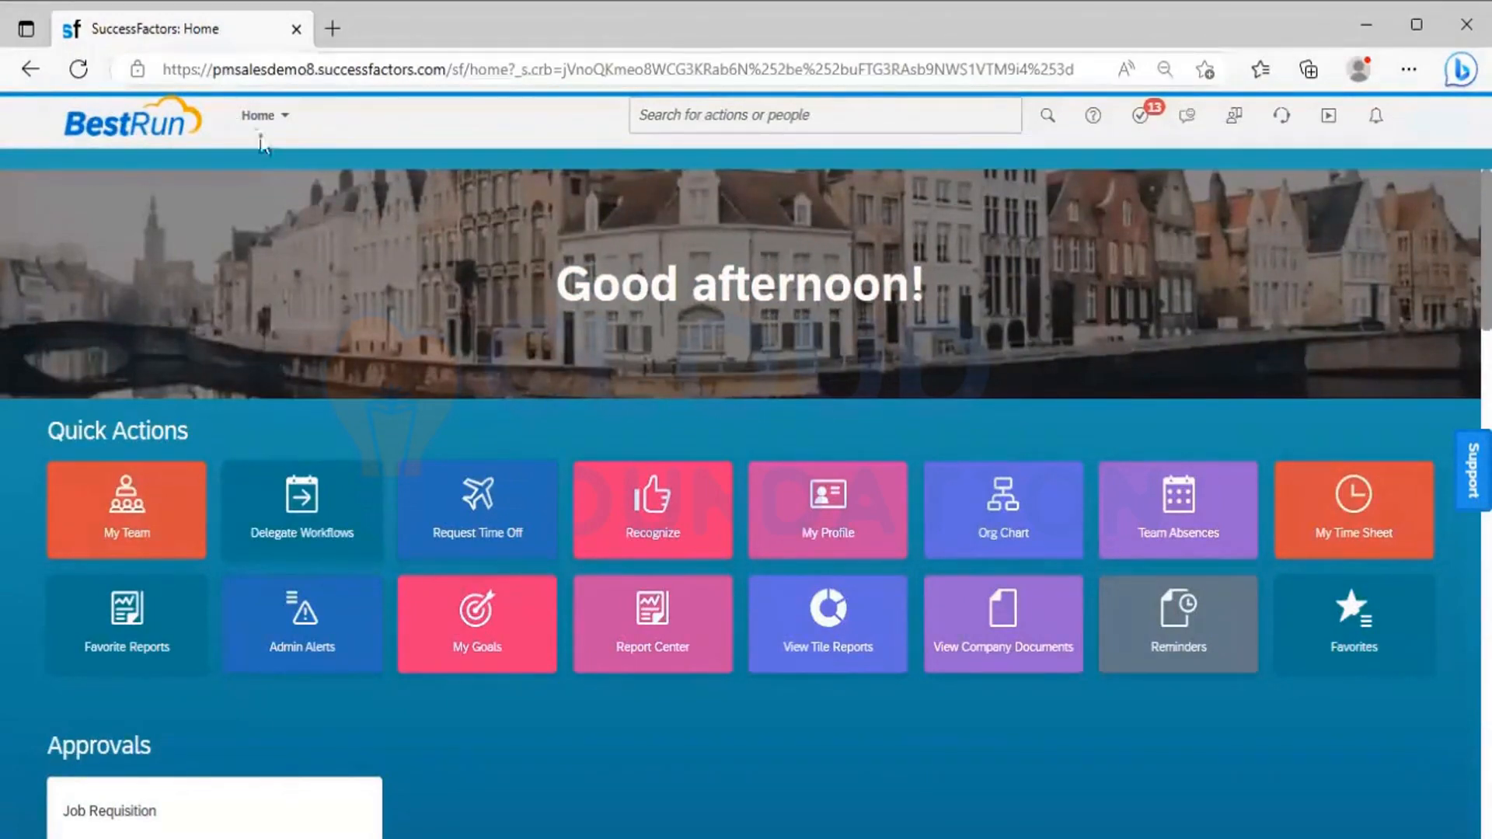
click(289, 120)
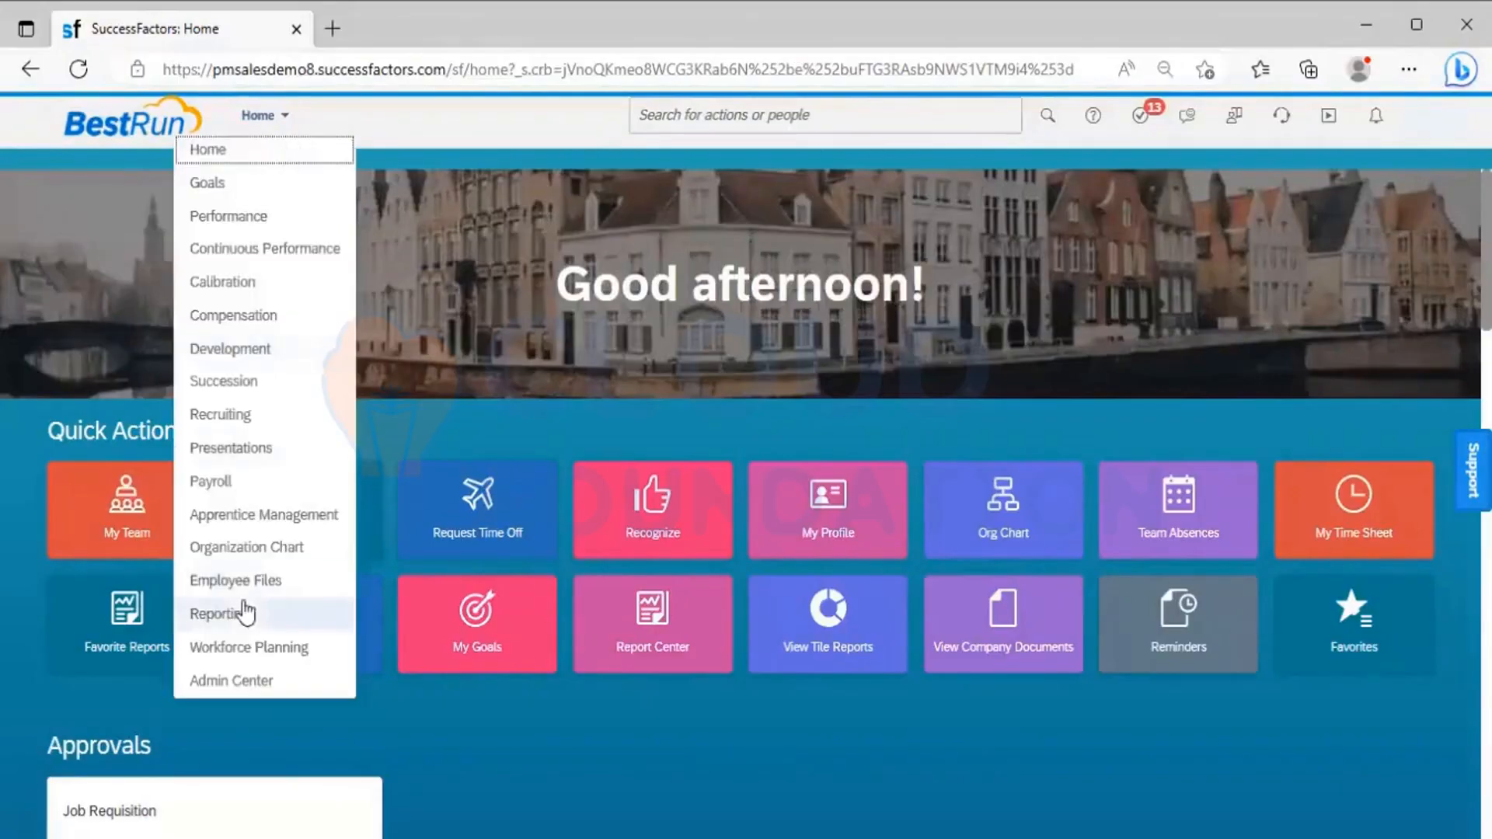
click(250, 681)
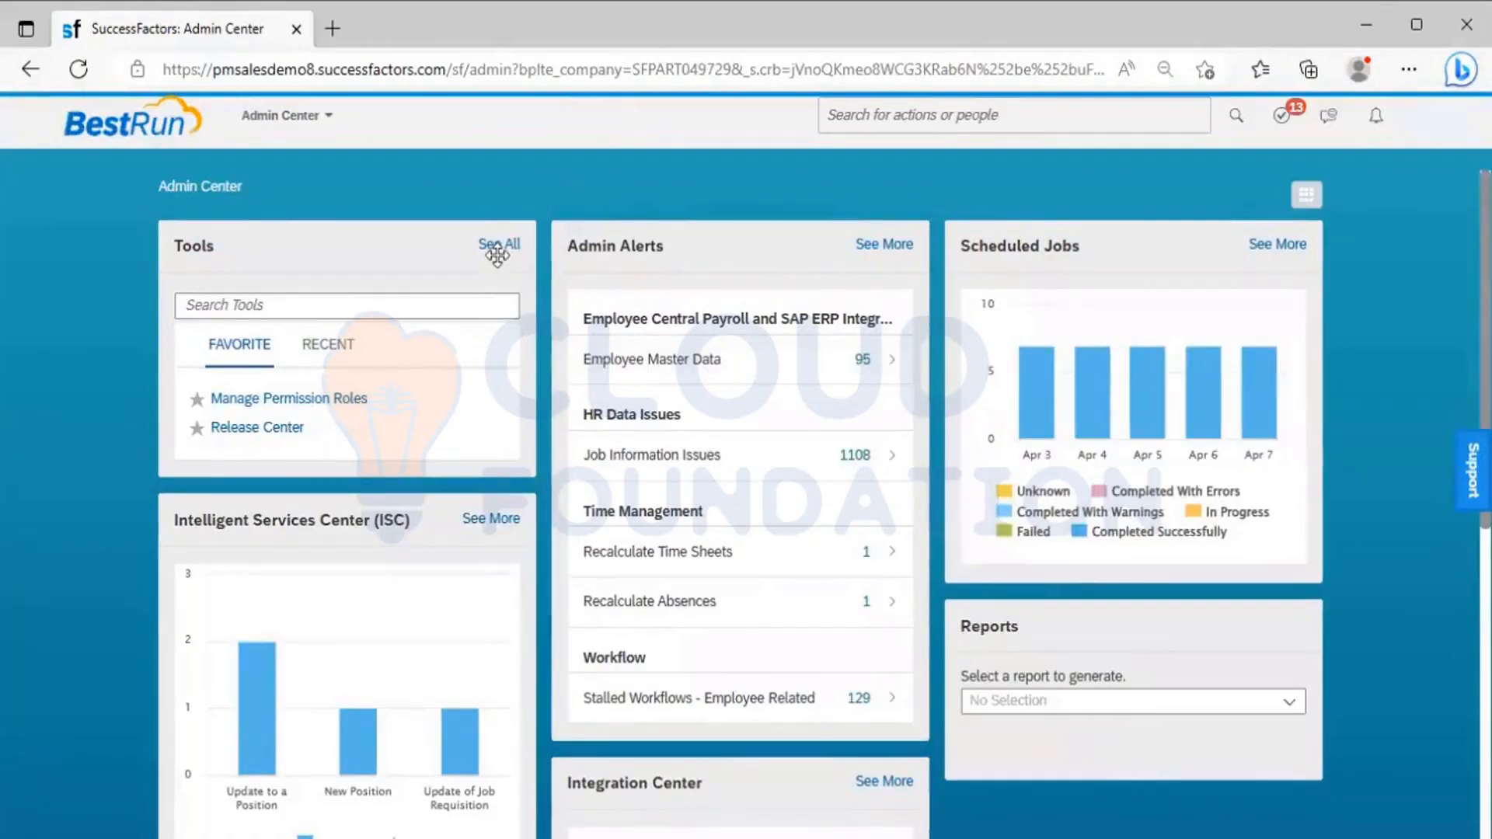
Examine the Set User Permissions tools available to the admin user in the full tools list, and close the list
click(497, 247)
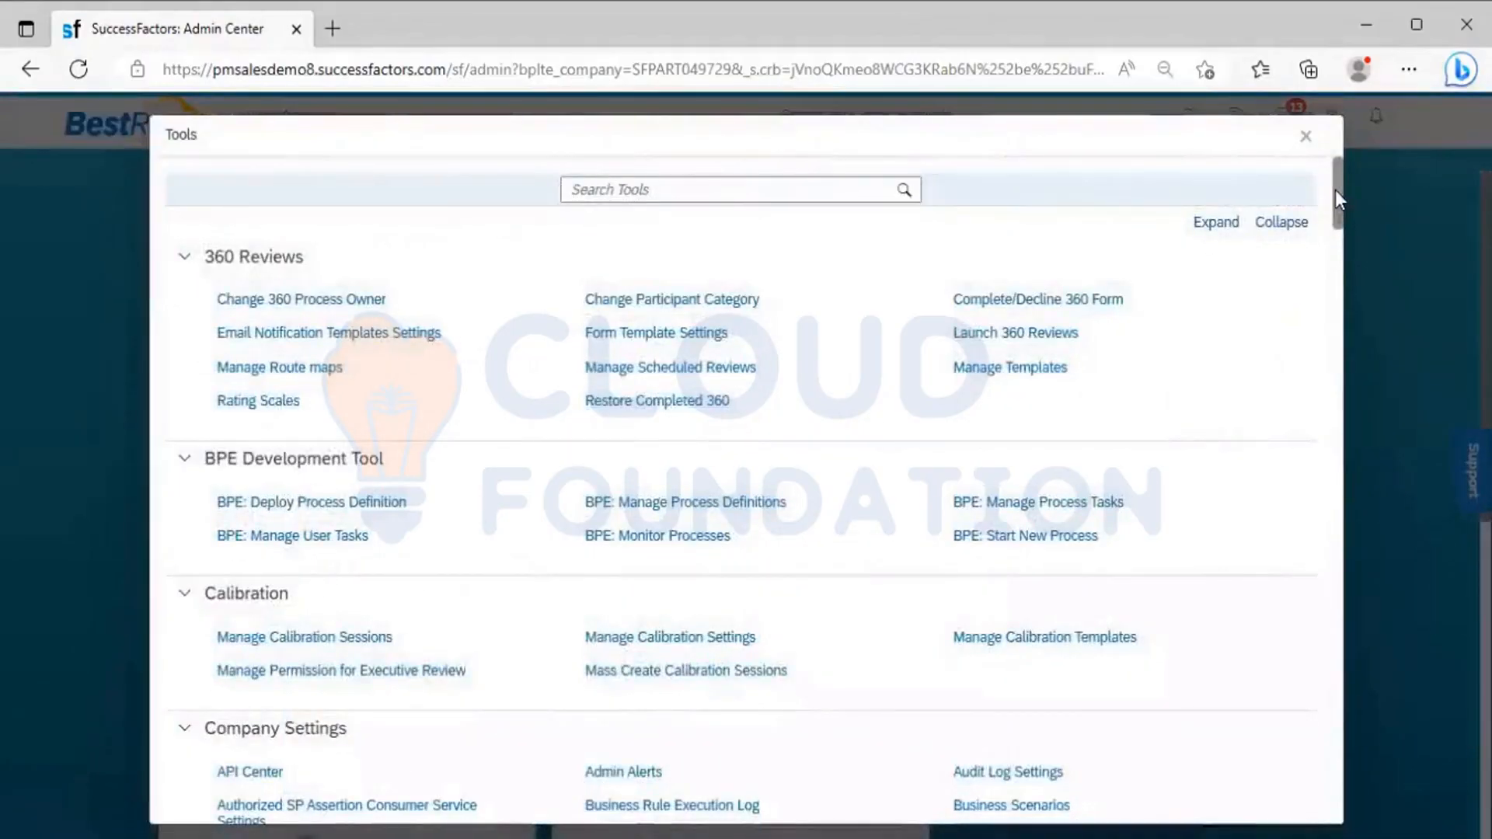
drag(1335, 190, 1325, 739)
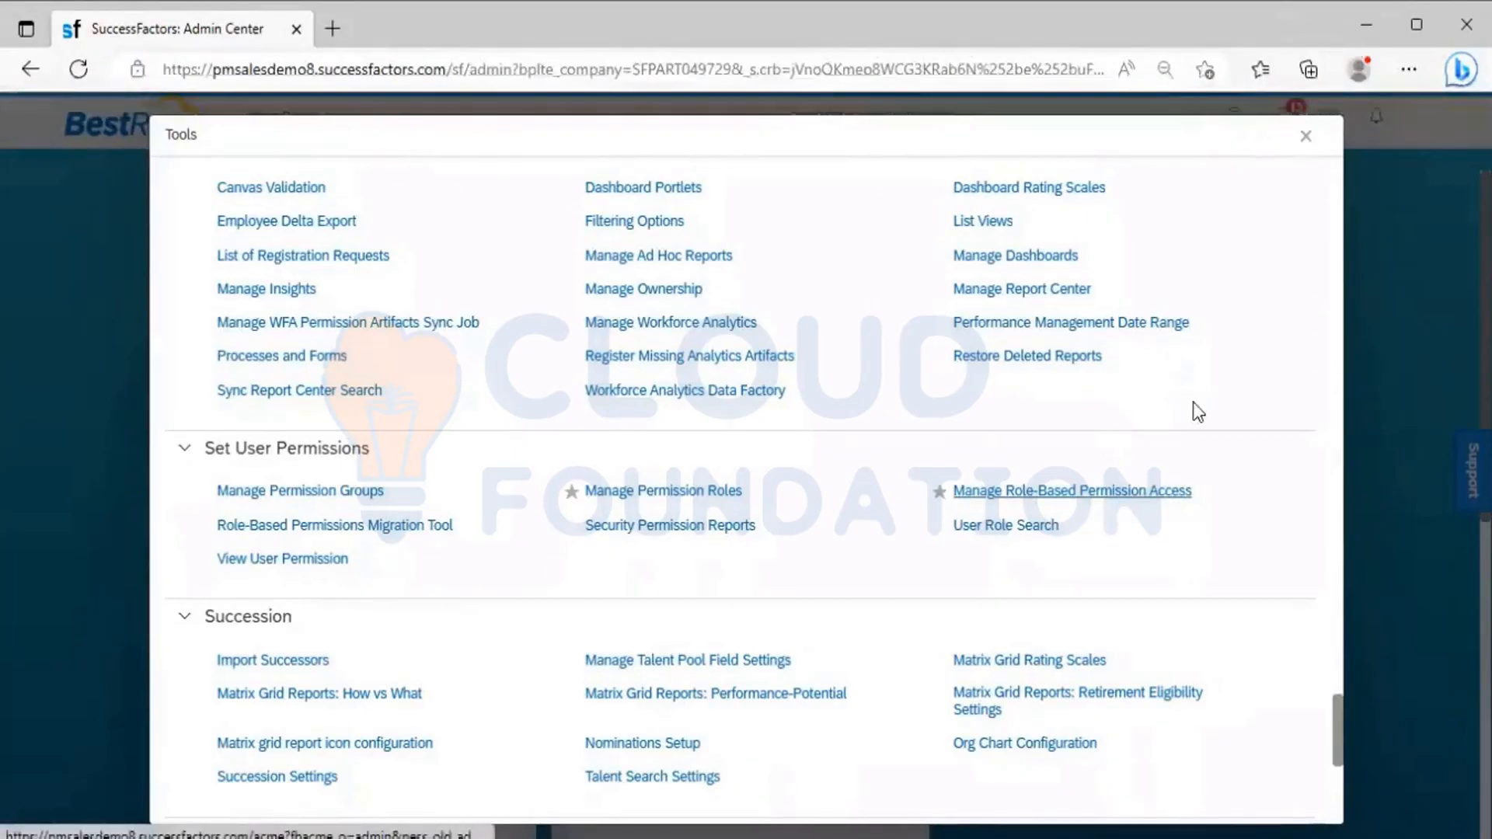
click(1306, 136)
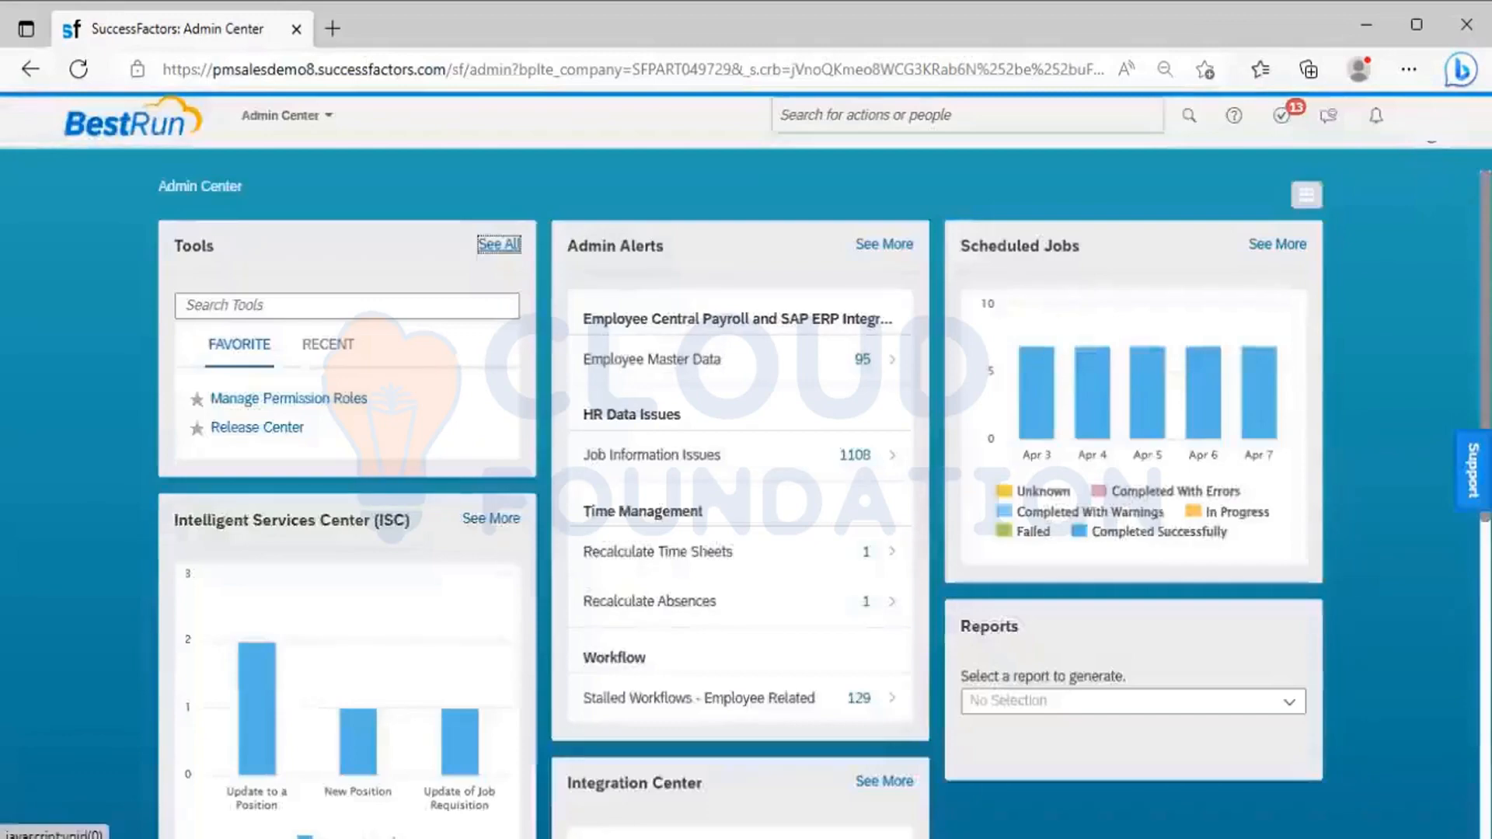
Proxy as the Power Mech ONM employee as the target user, and open that user's Admin Center
click(1426, 117)
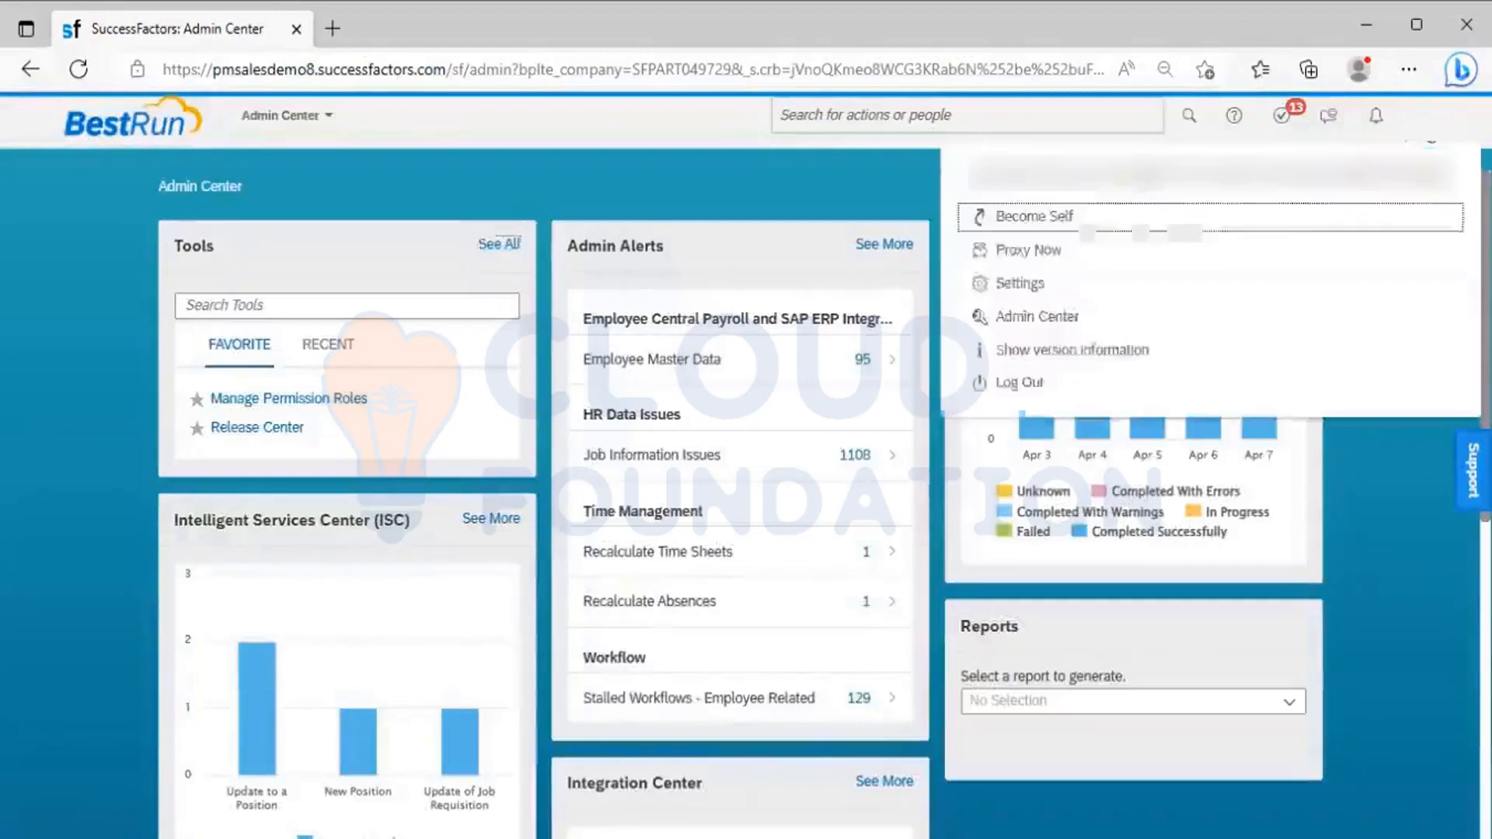
click(1049, 249)
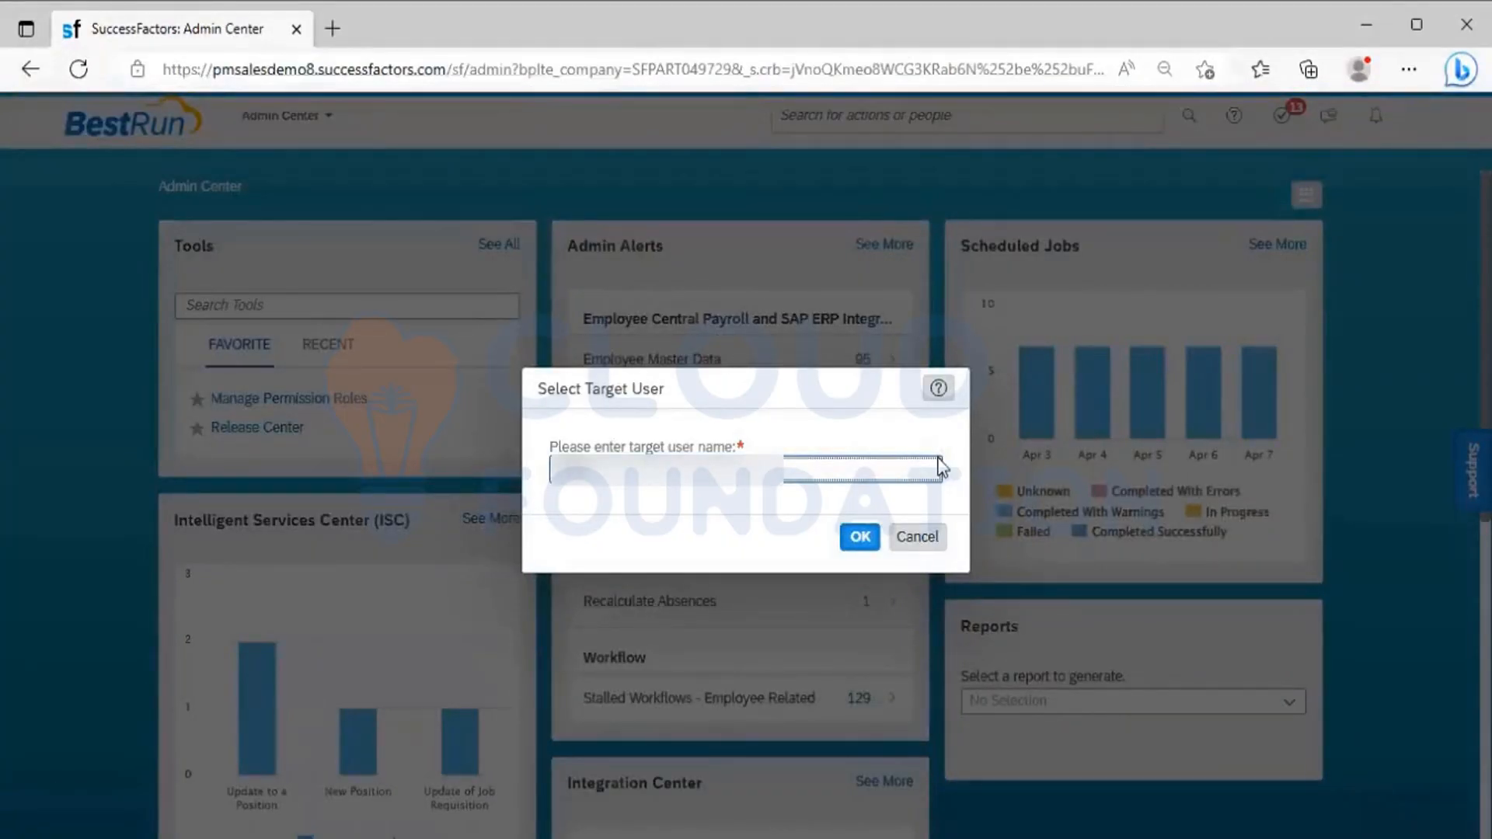
click(887, 481)
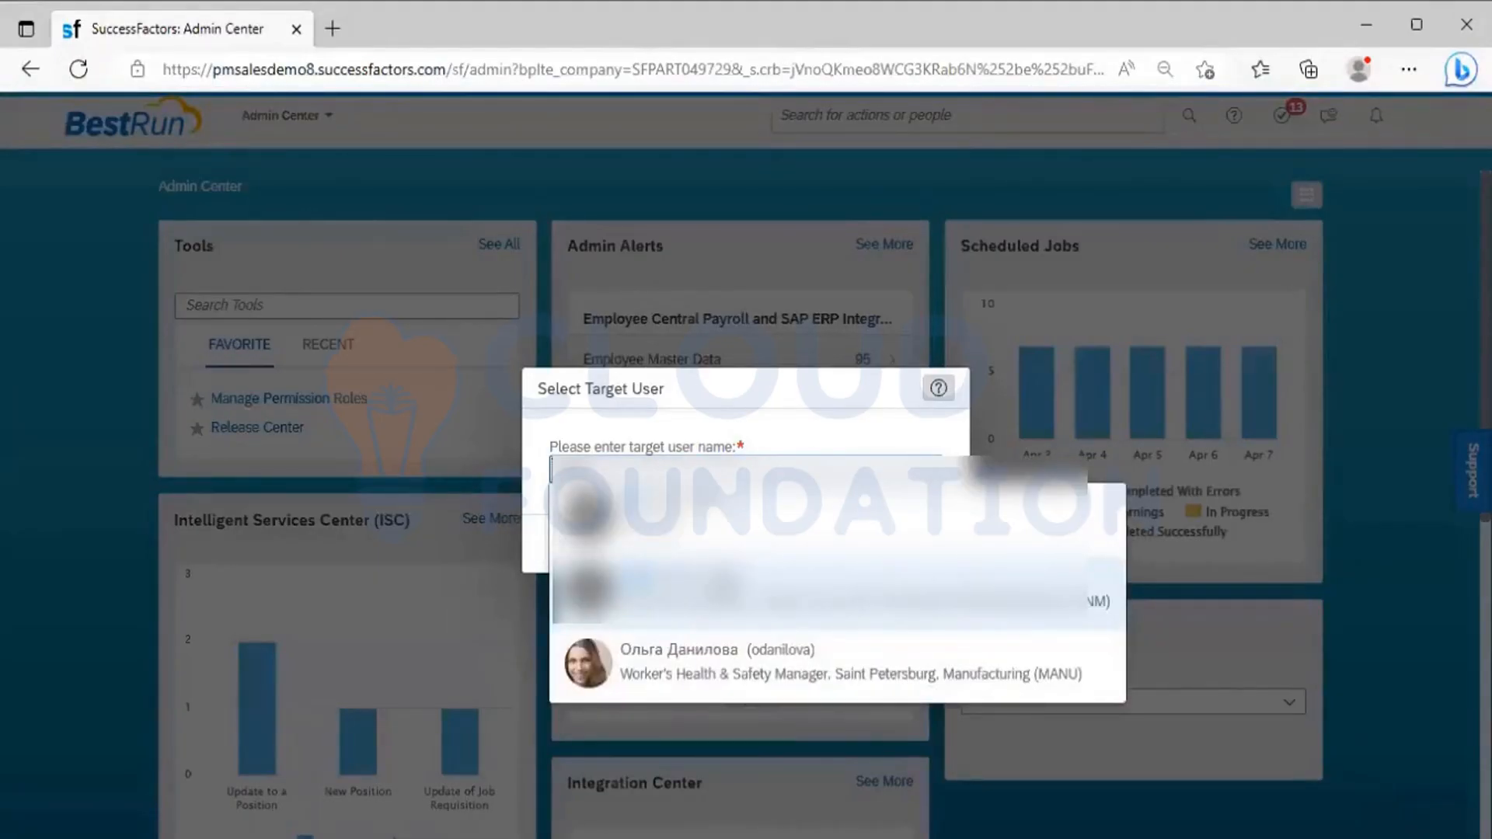
click(857, 538)
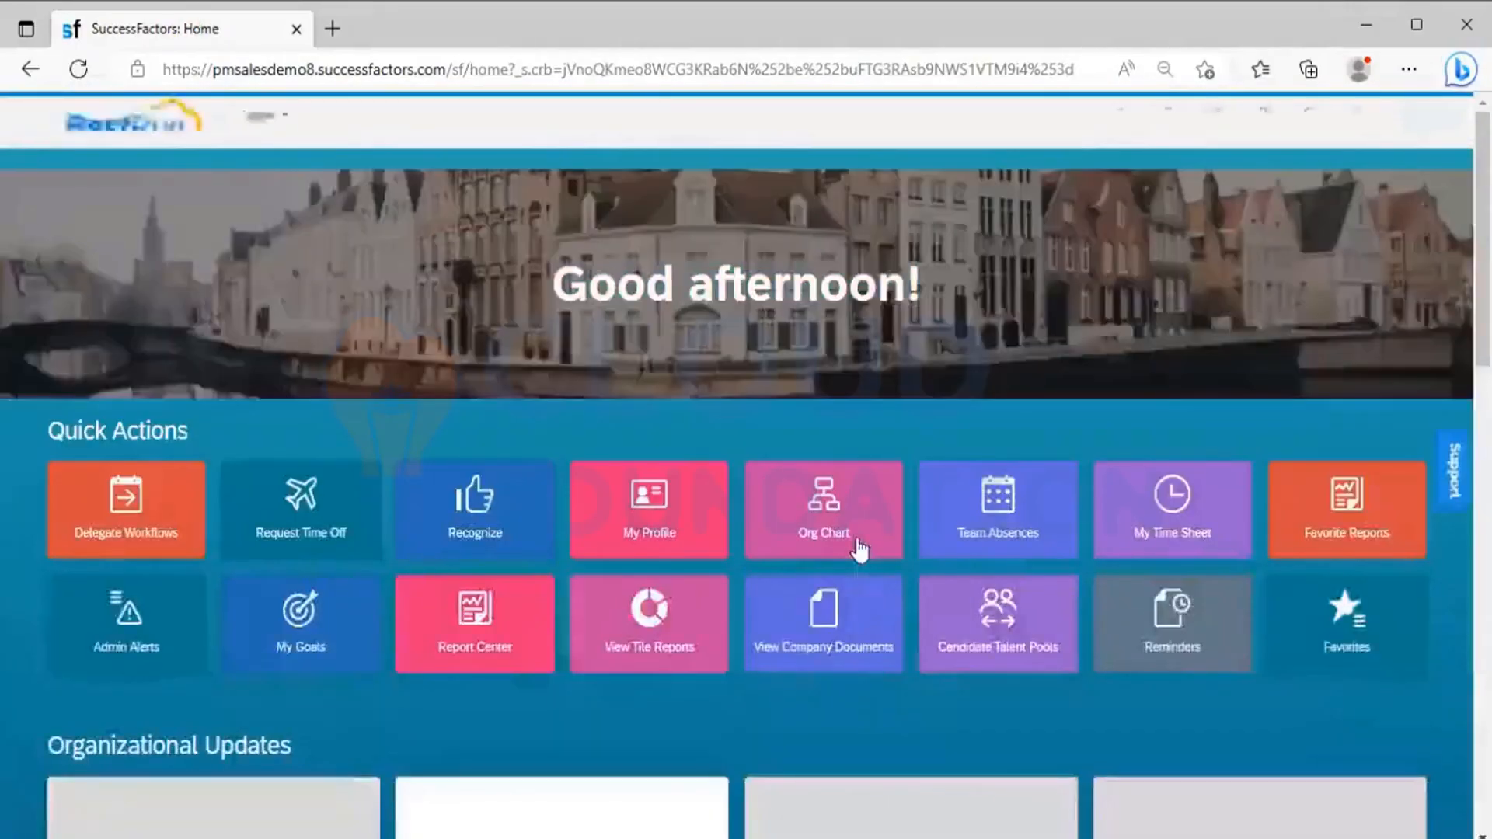
click(259, 115)
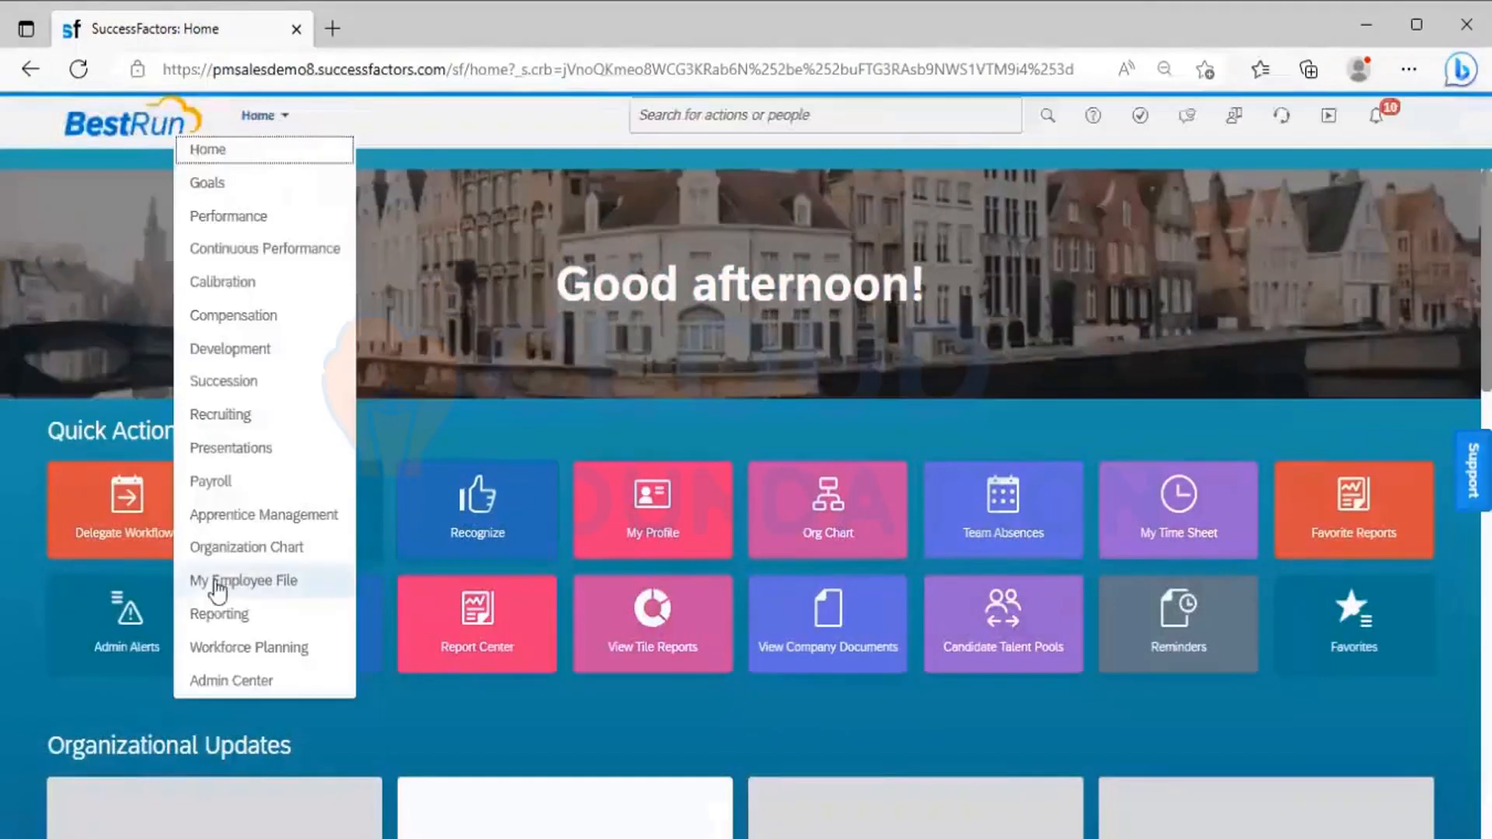
click(232, 680)
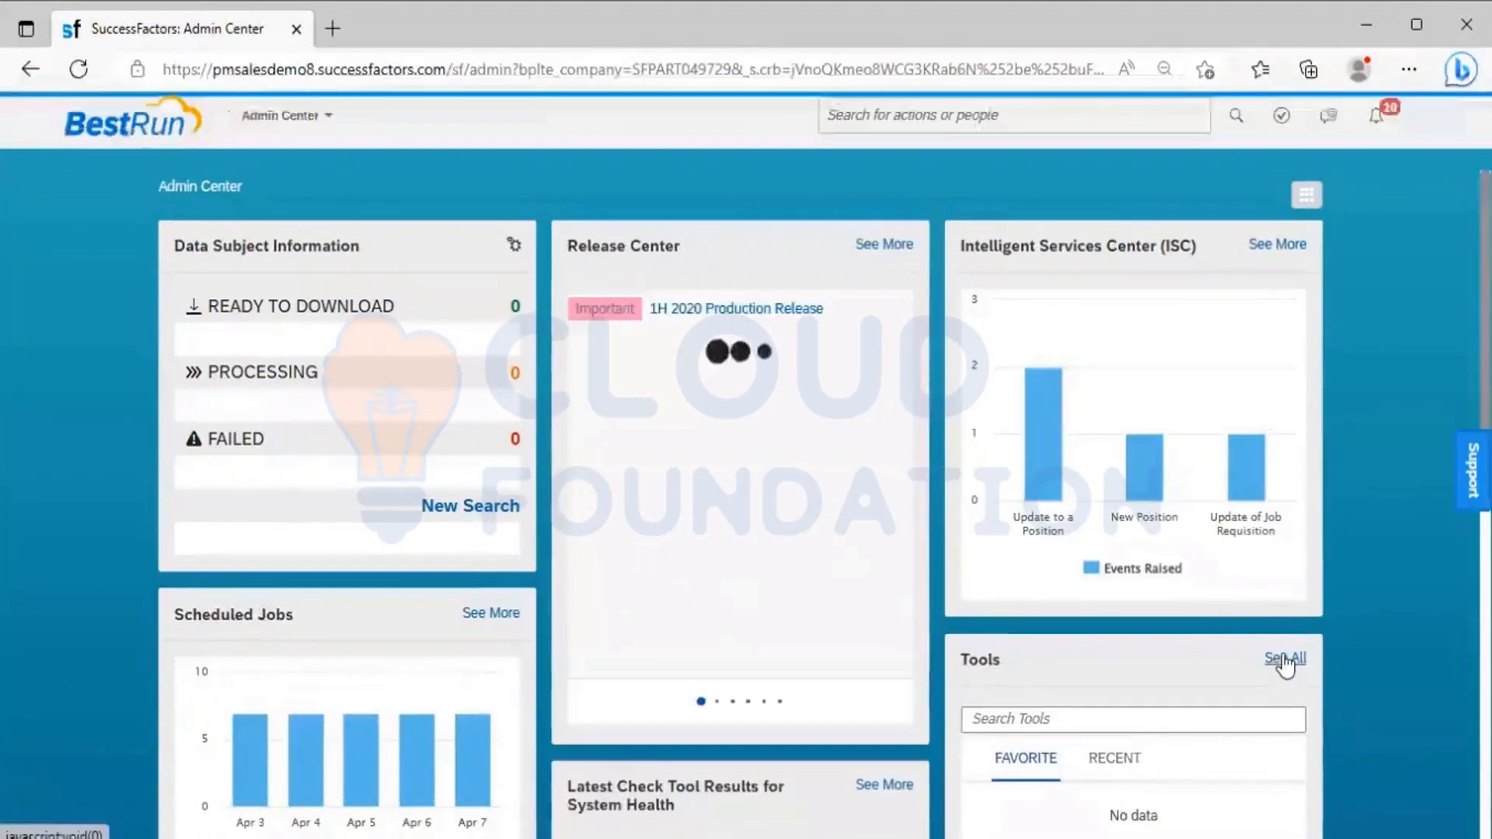
Examine which Set User Permissions tools the proxied employee has in the full tools list, and close the list
click(1285, 660)
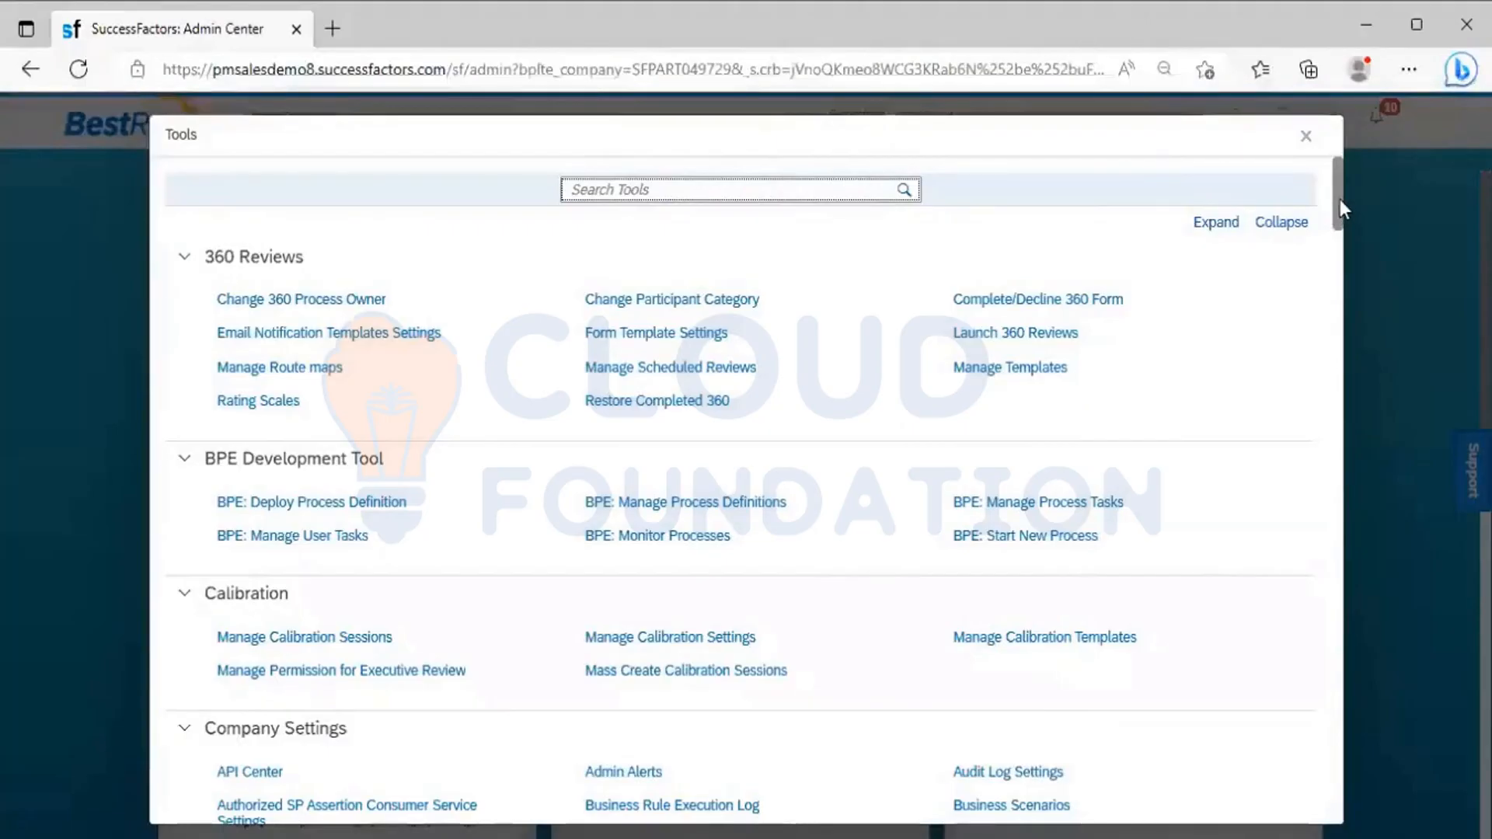
scroll(1340, 199, down, 10)
scroll(1346, 346, up, 5)
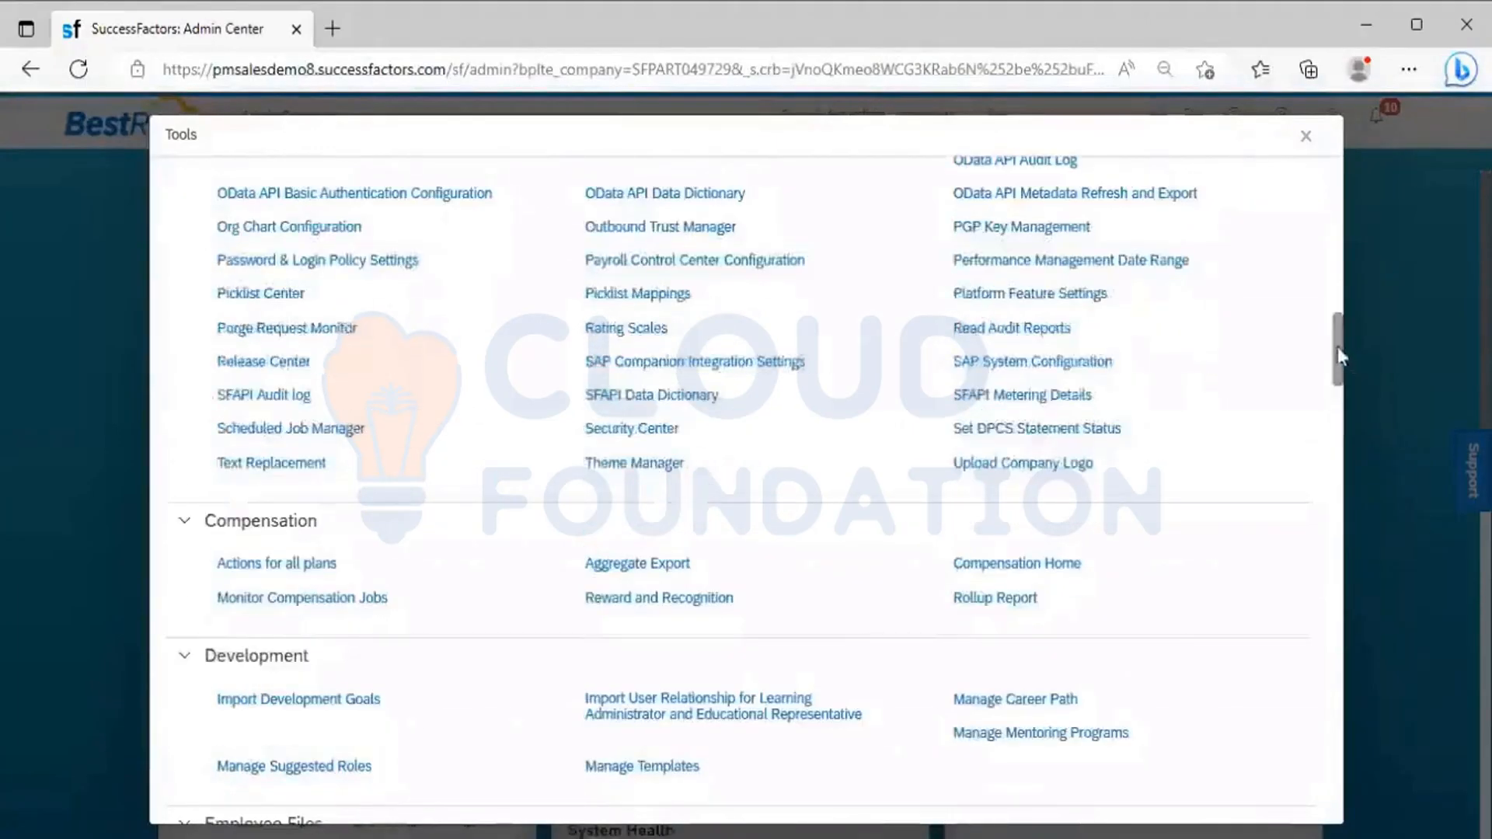
scroll(1337, 429, down, 10)
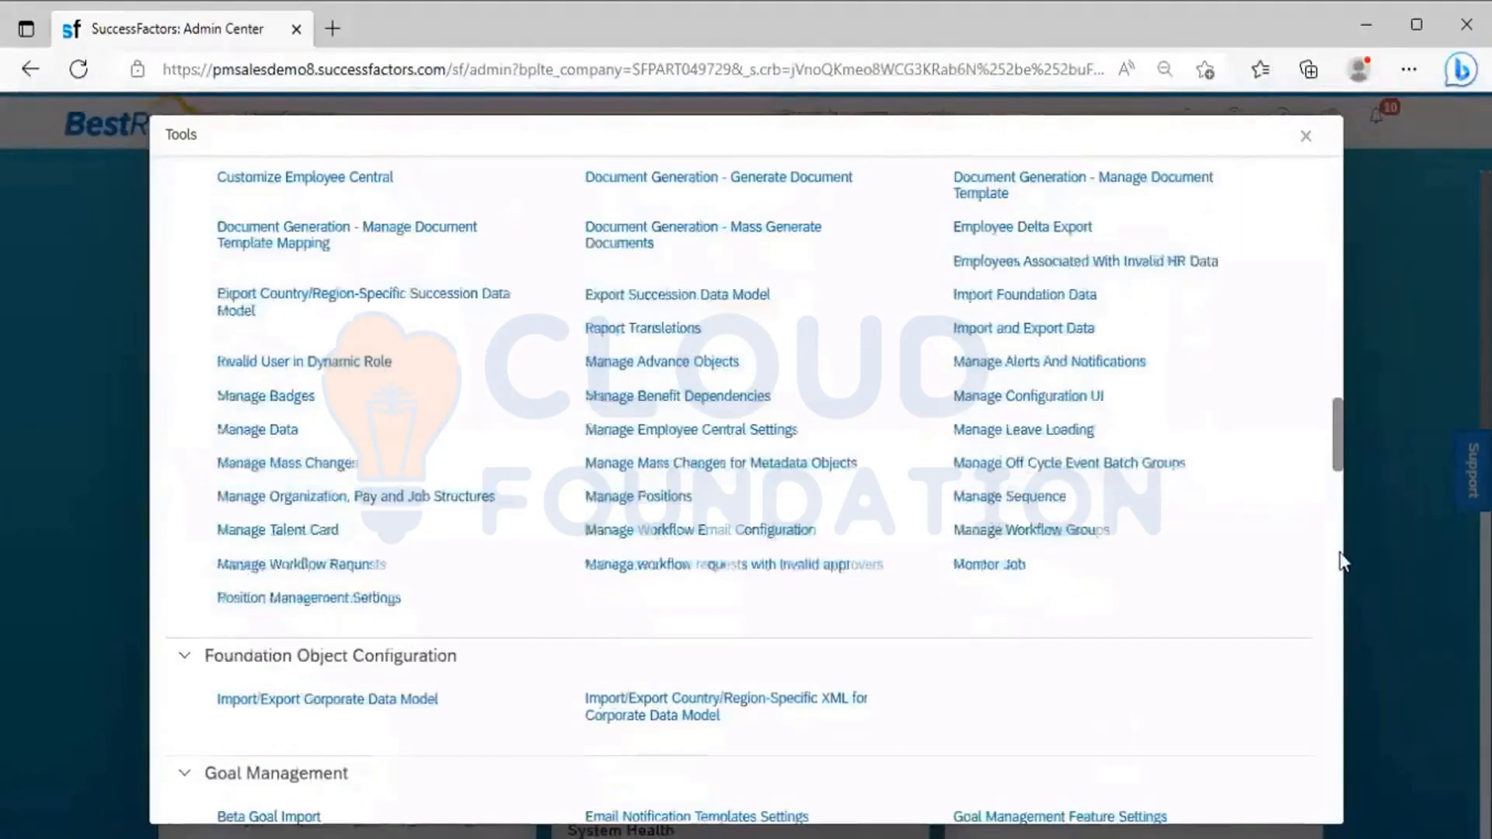
scroll(1326, 651, down, 10)
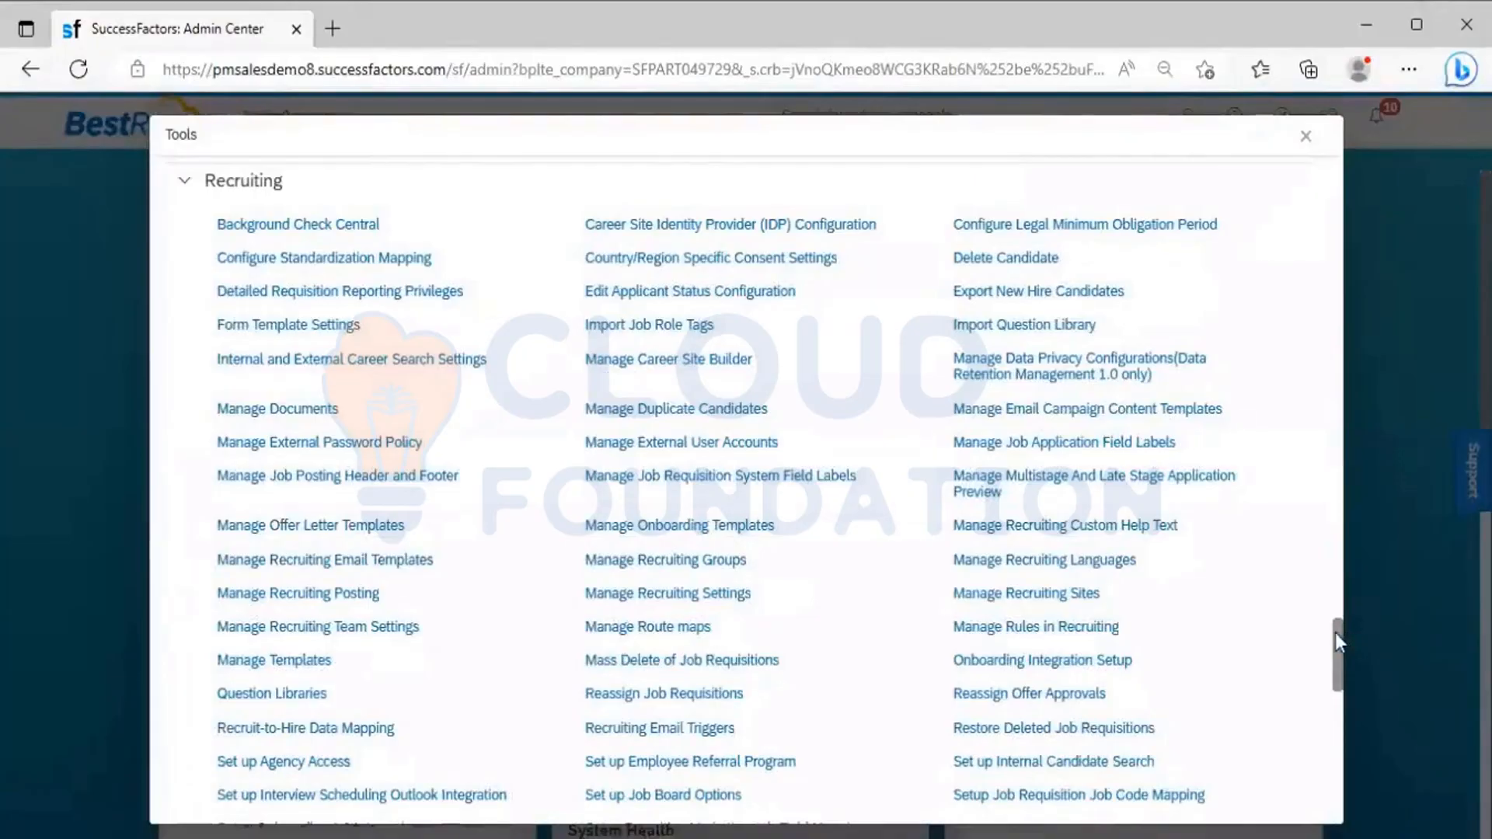
drag(1335, 634, 1335, 723)
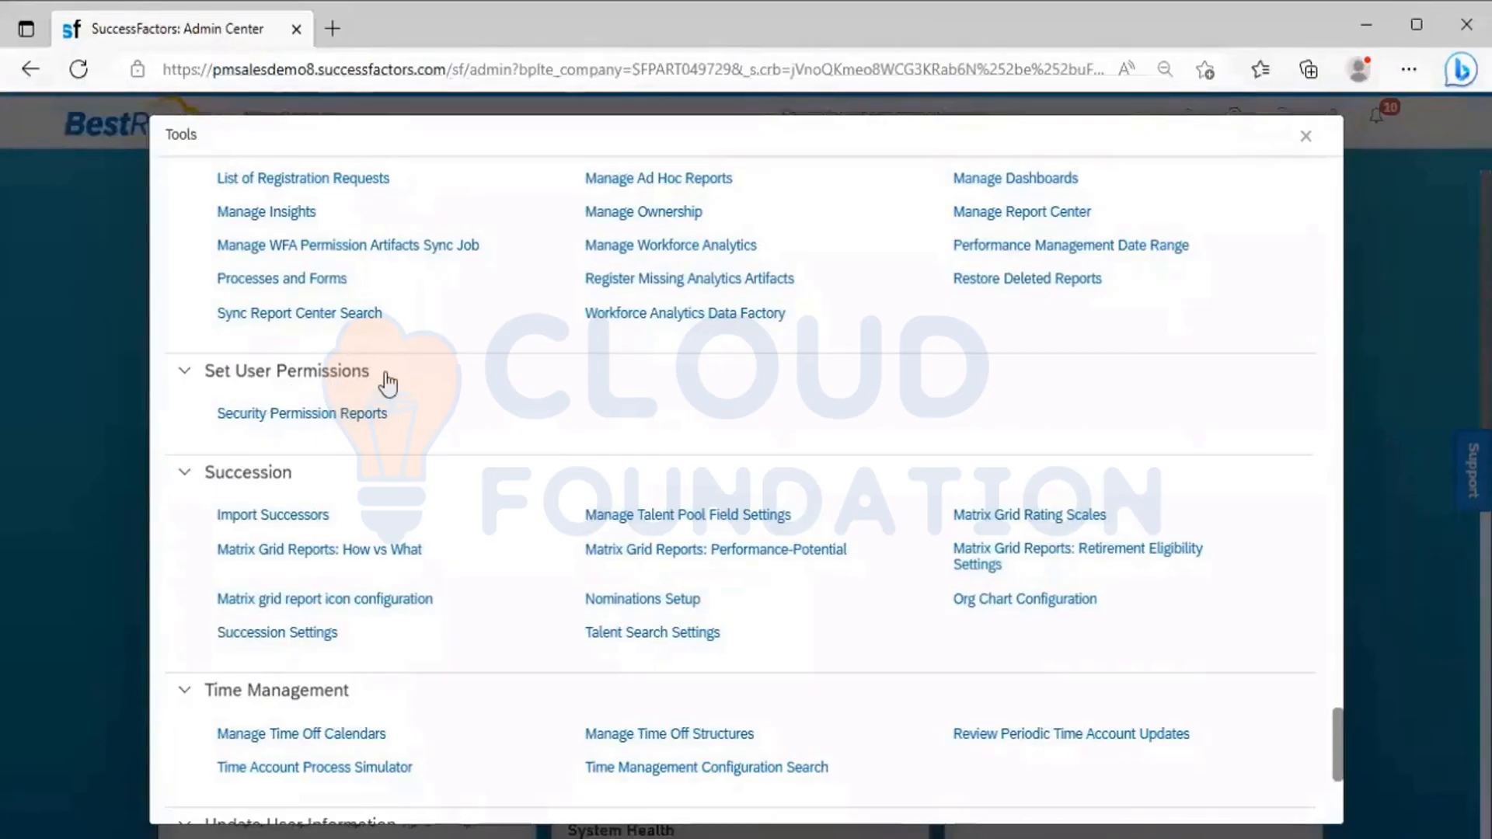
drag(388, 382, 195, 382)
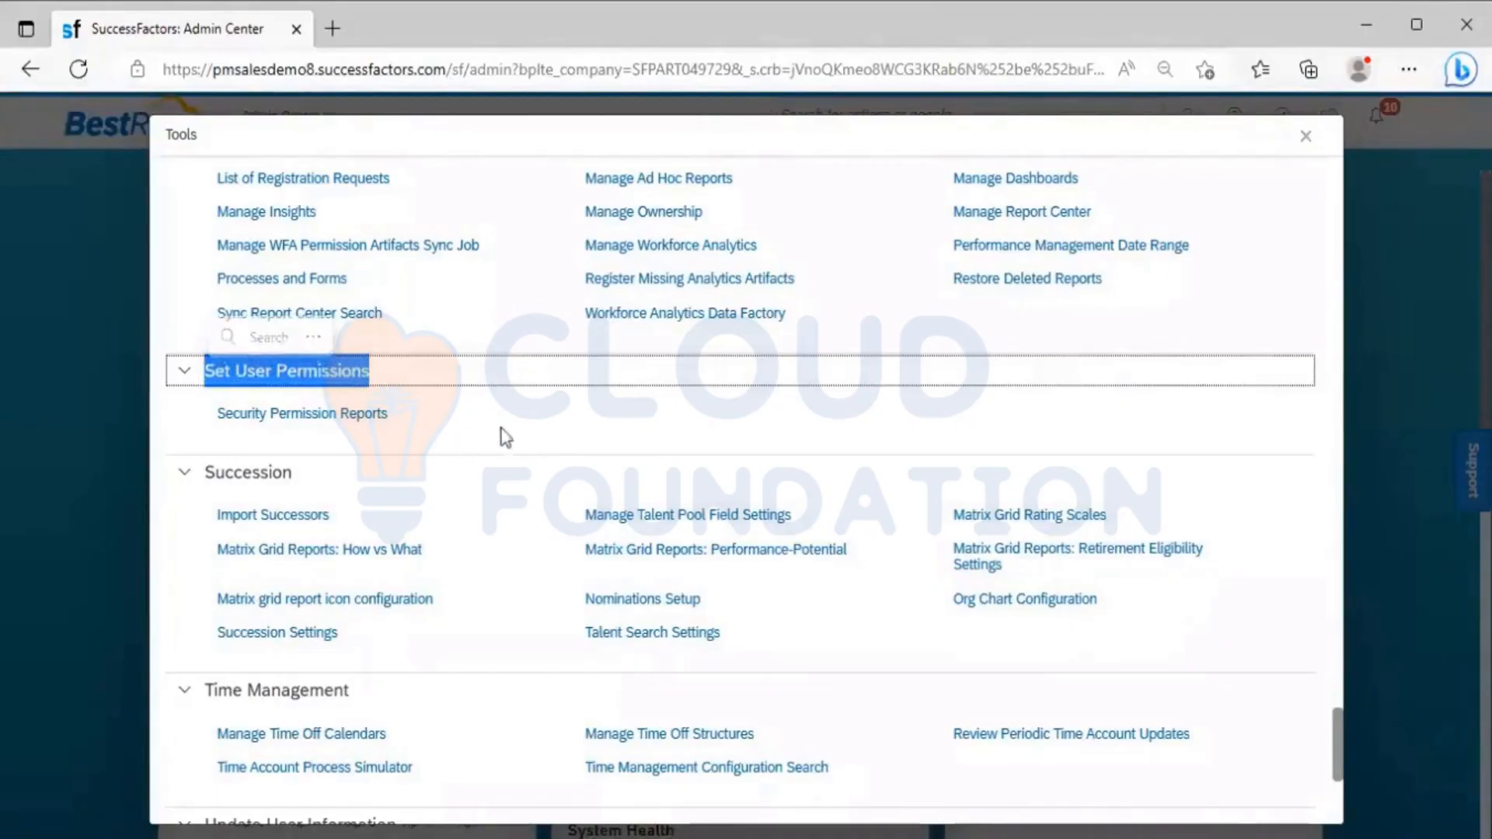
click(659, 446)
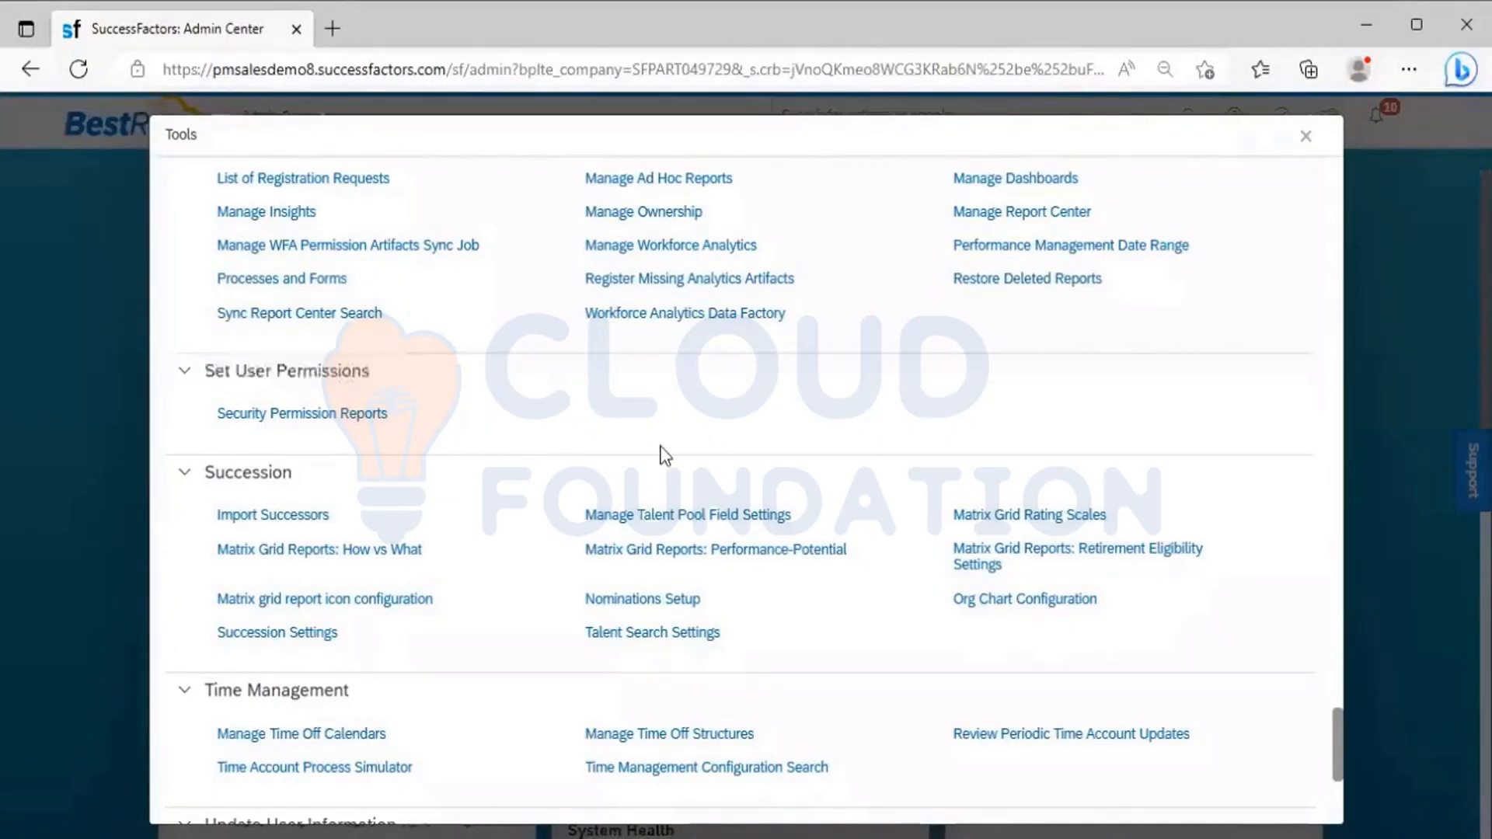
click(1305, 138)
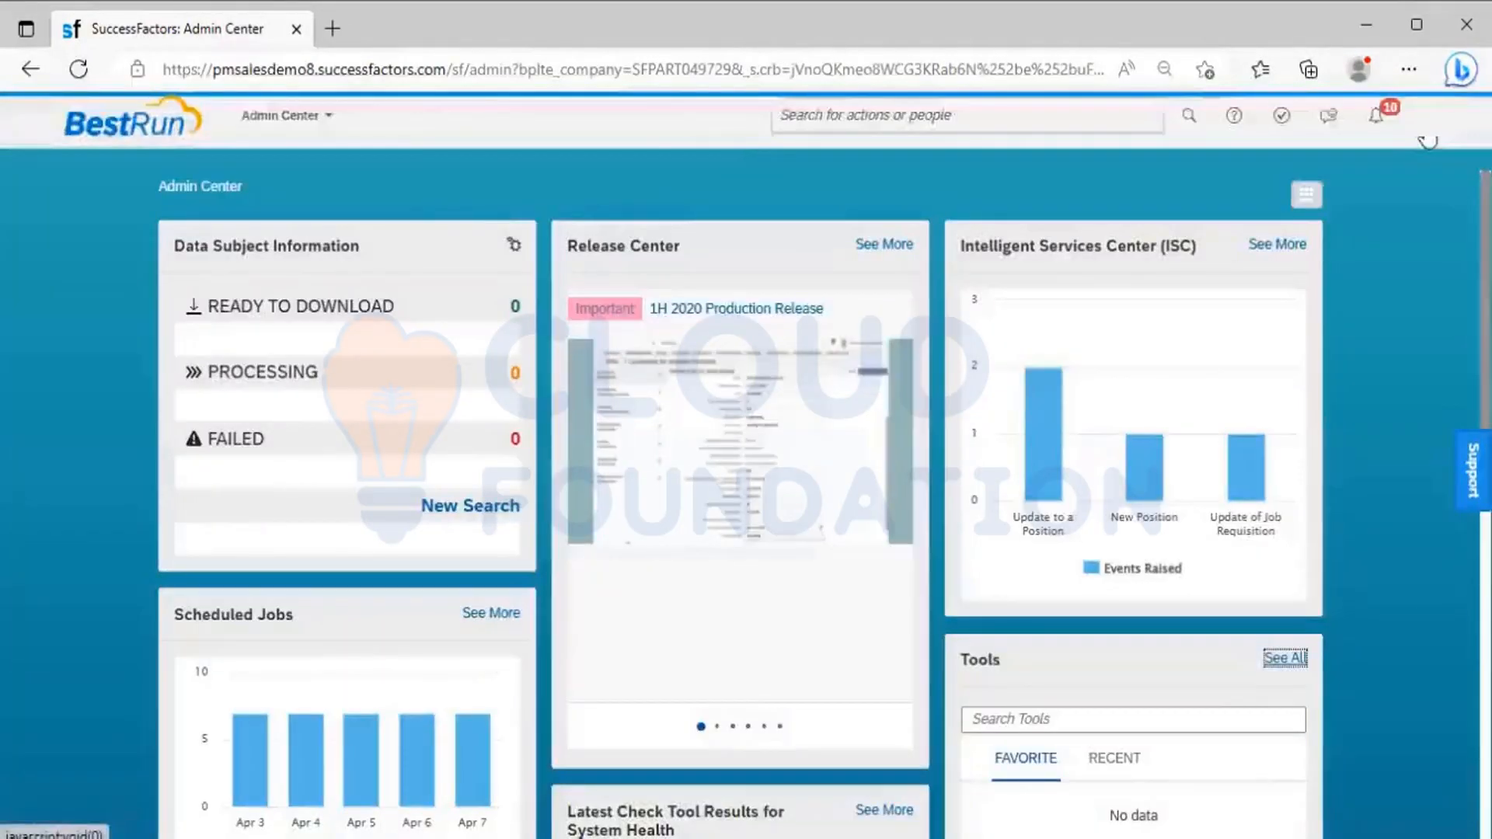
Switch the proxy back to the SF admin target user
click(1427, 140)
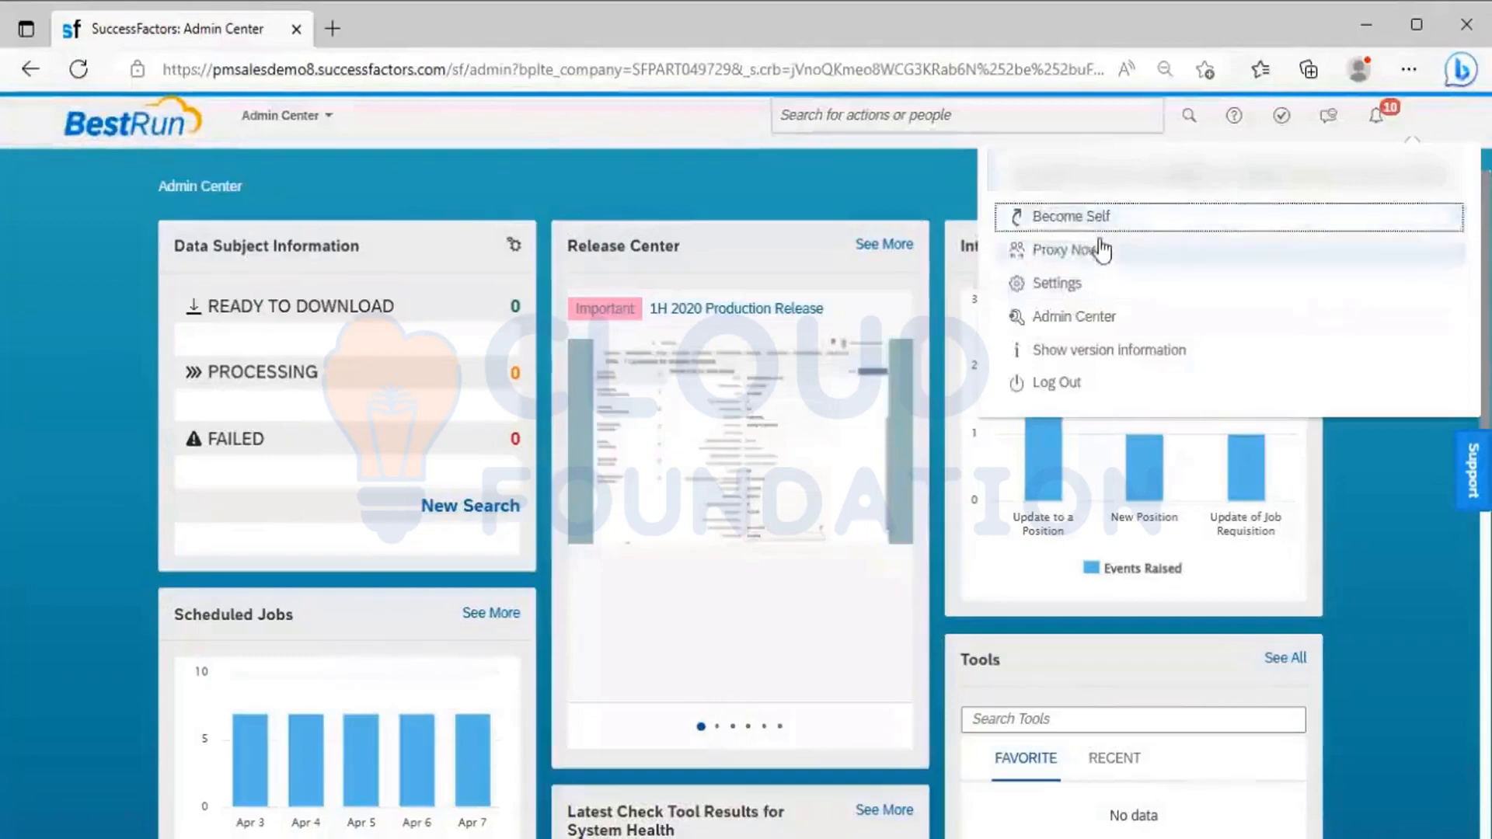
click(1099, 252)
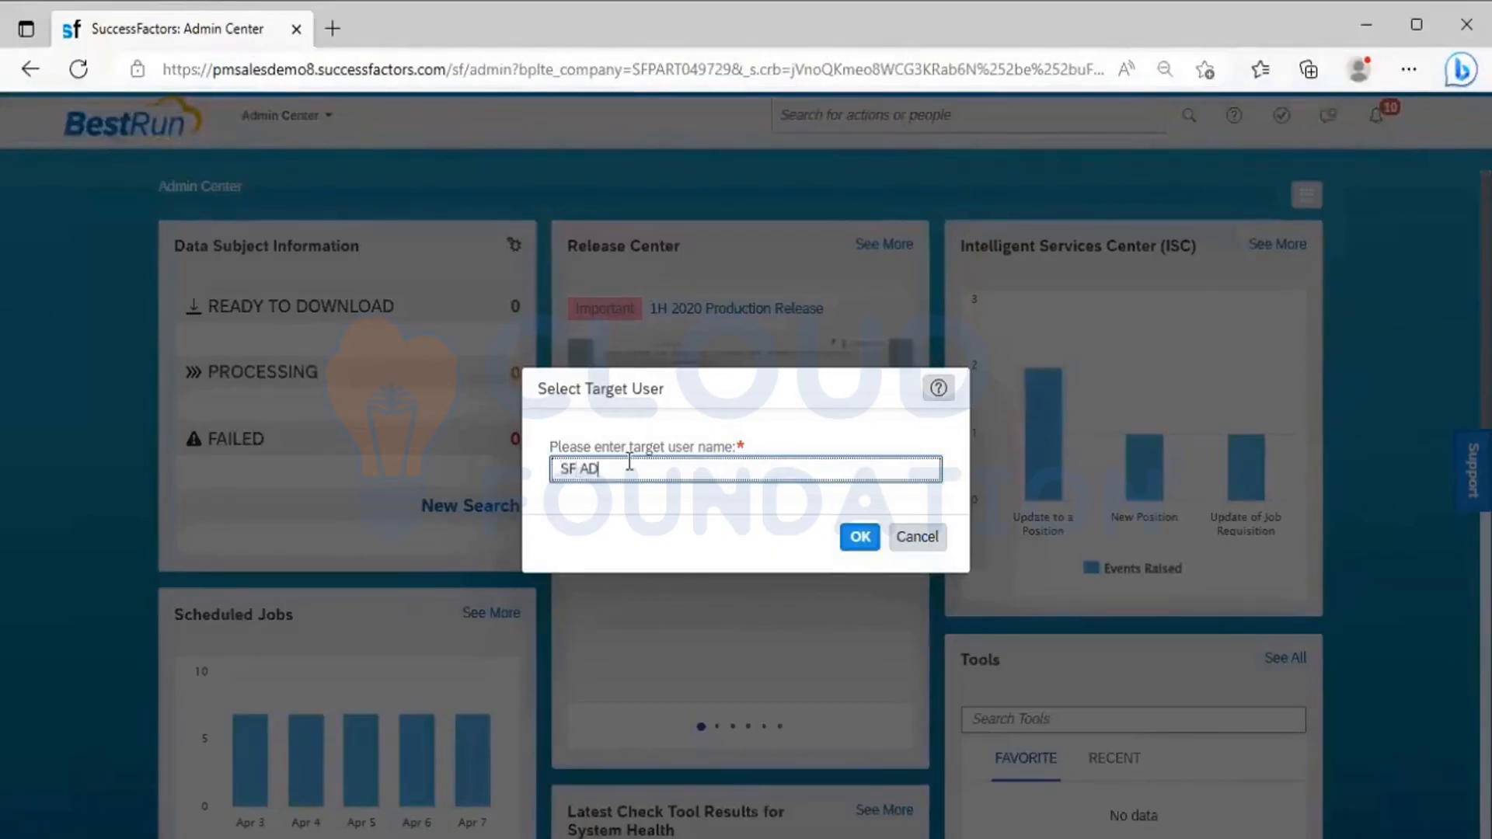
text(MIN)
click(682, 659)
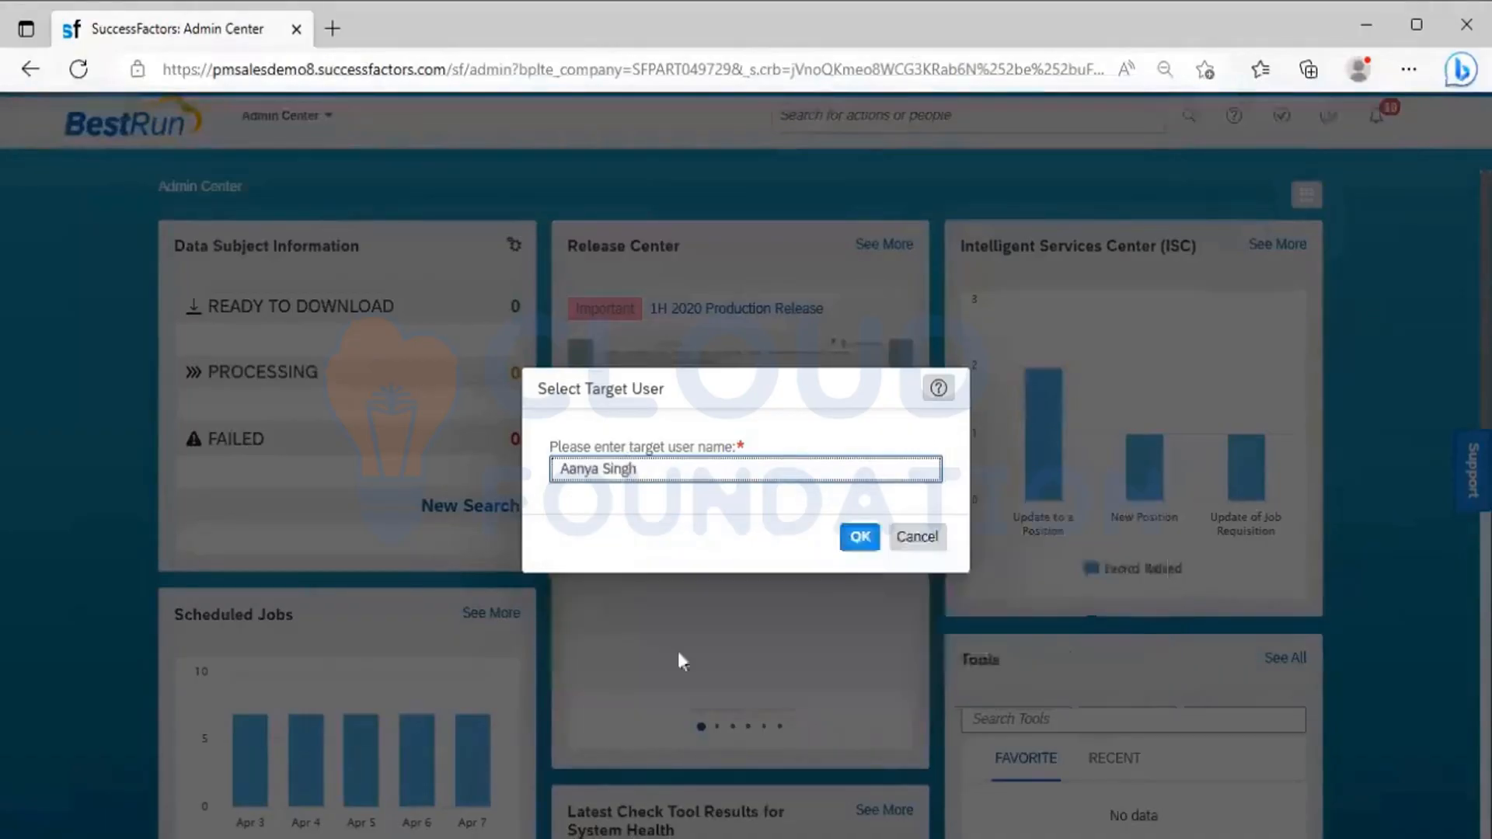
click(864, 540)
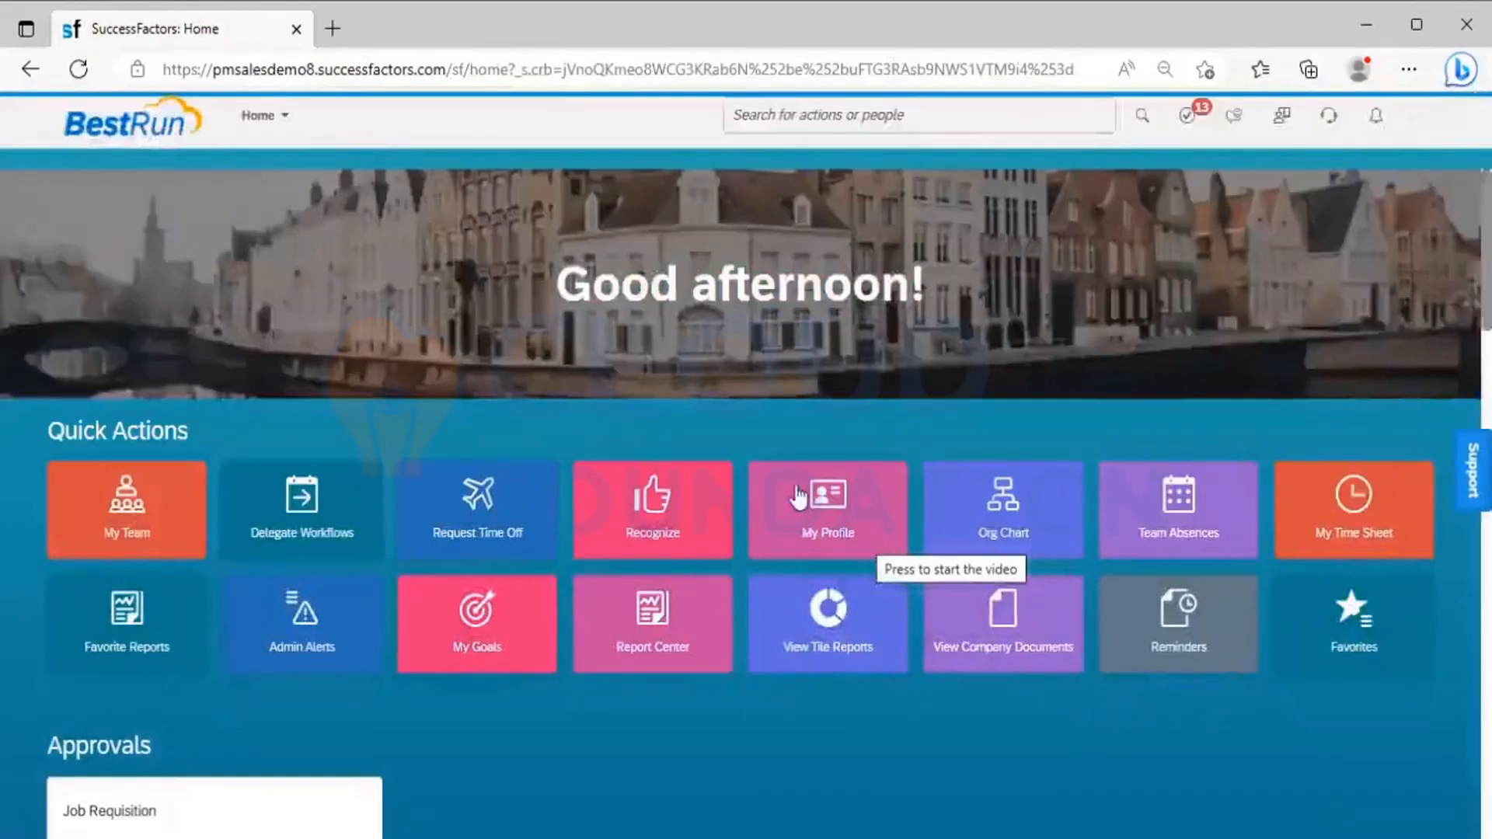
Search the actions for "Manage role" and open the Manage Role-Based Permission Access page
click(285, 118)
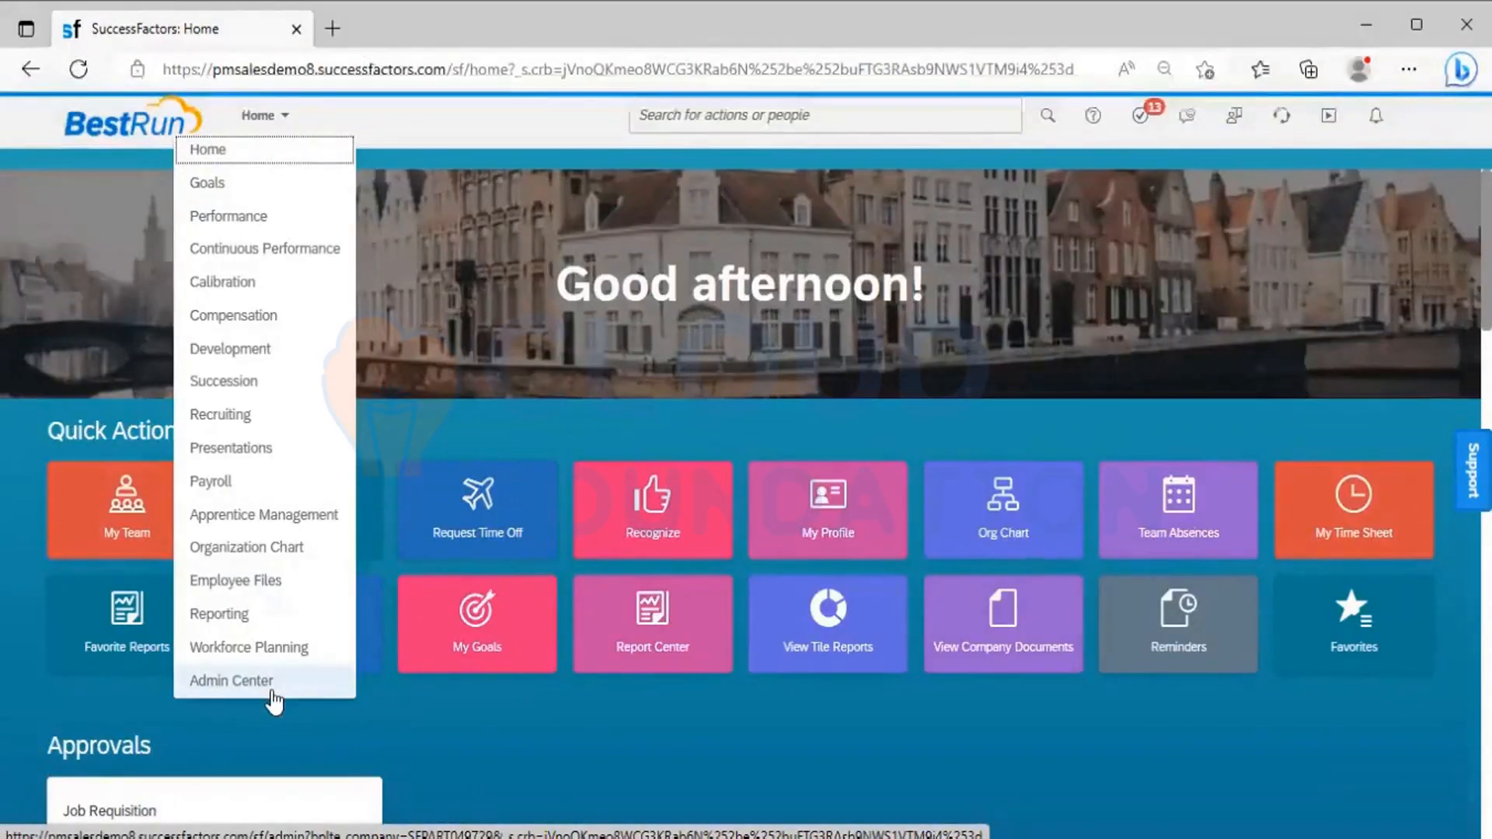
click(736, 123)
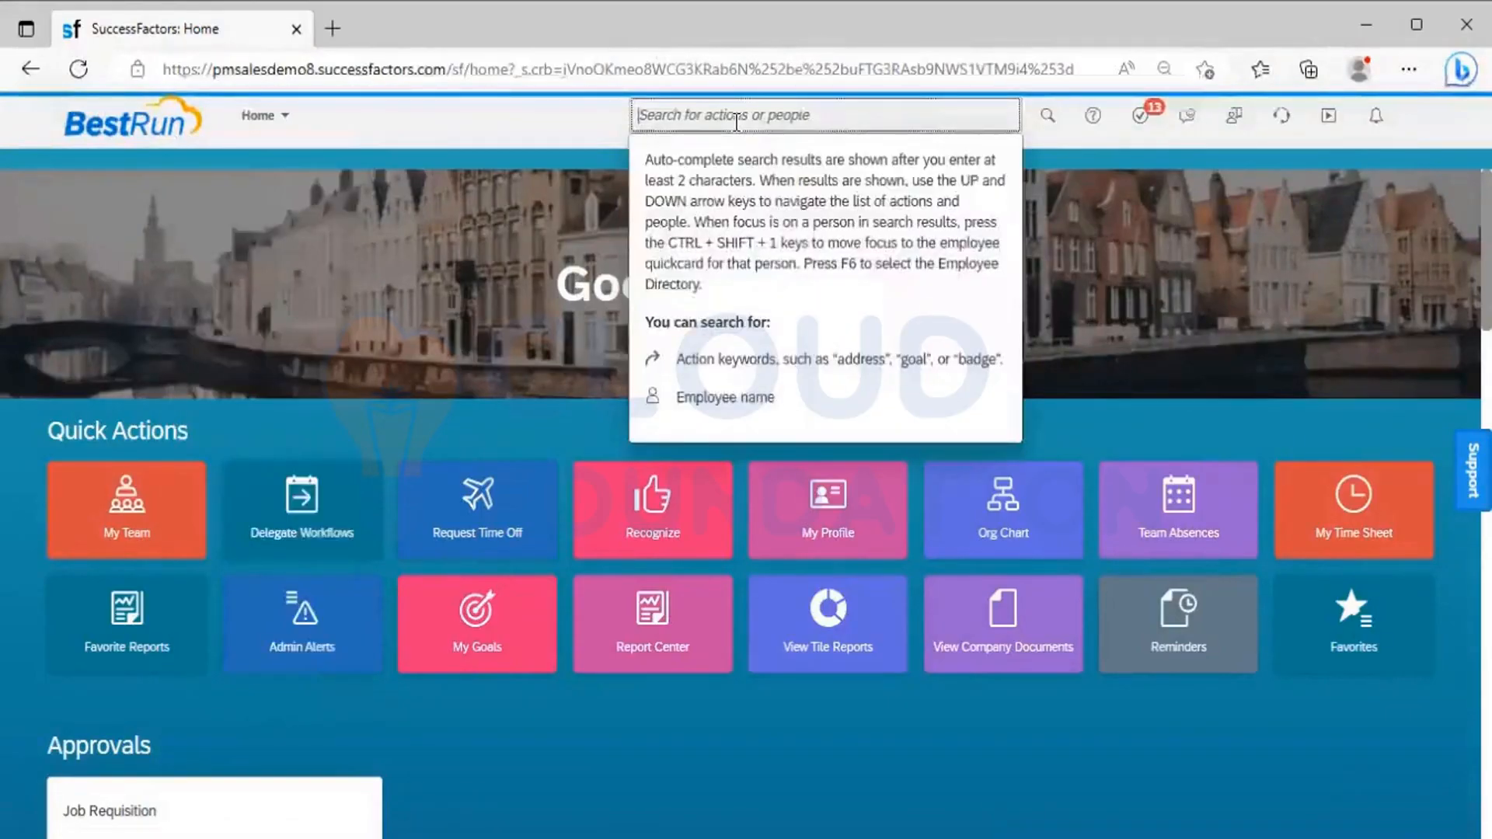
text(s)
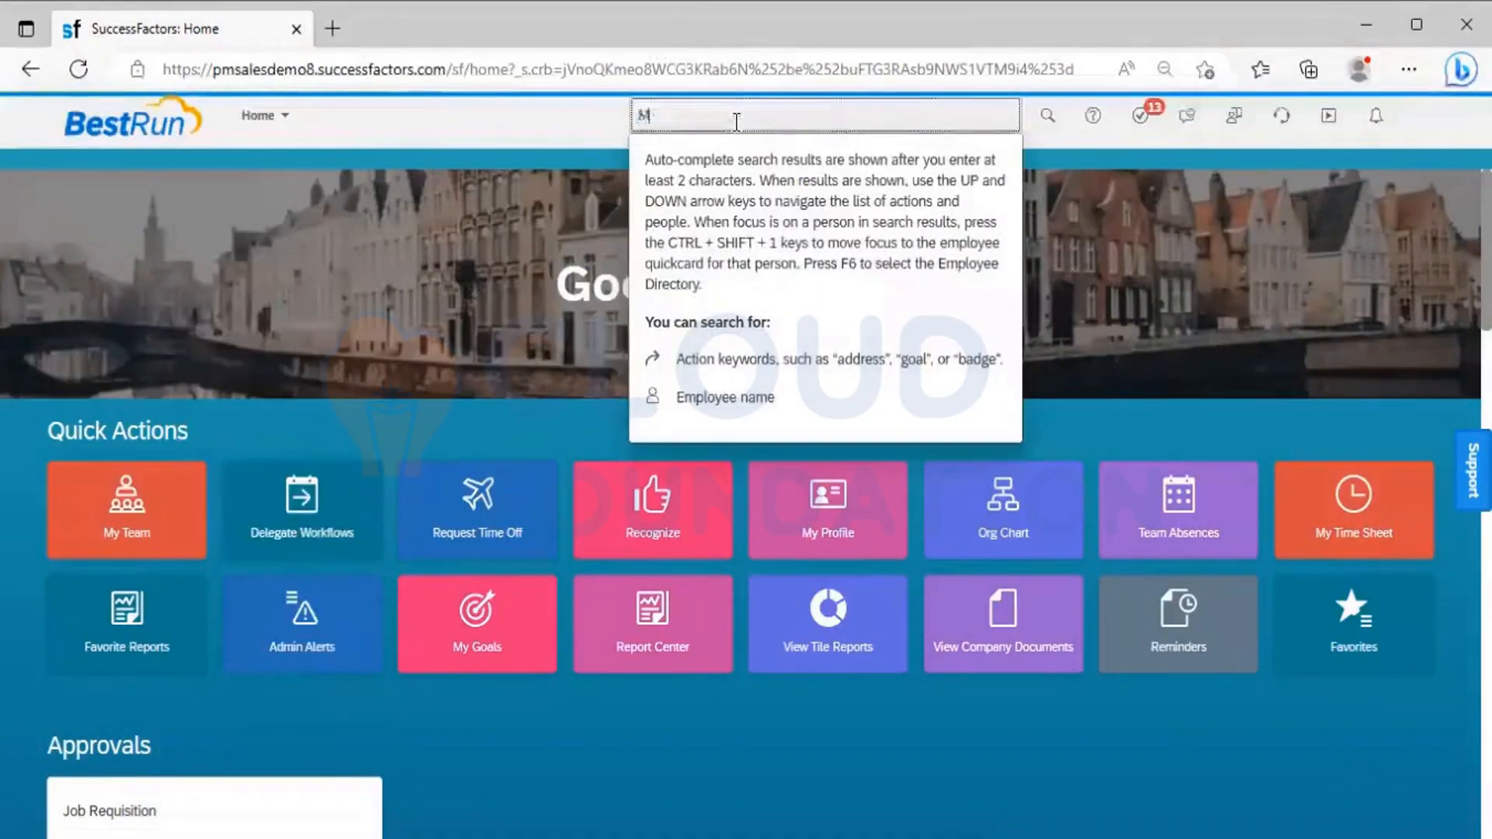
text(anage role)
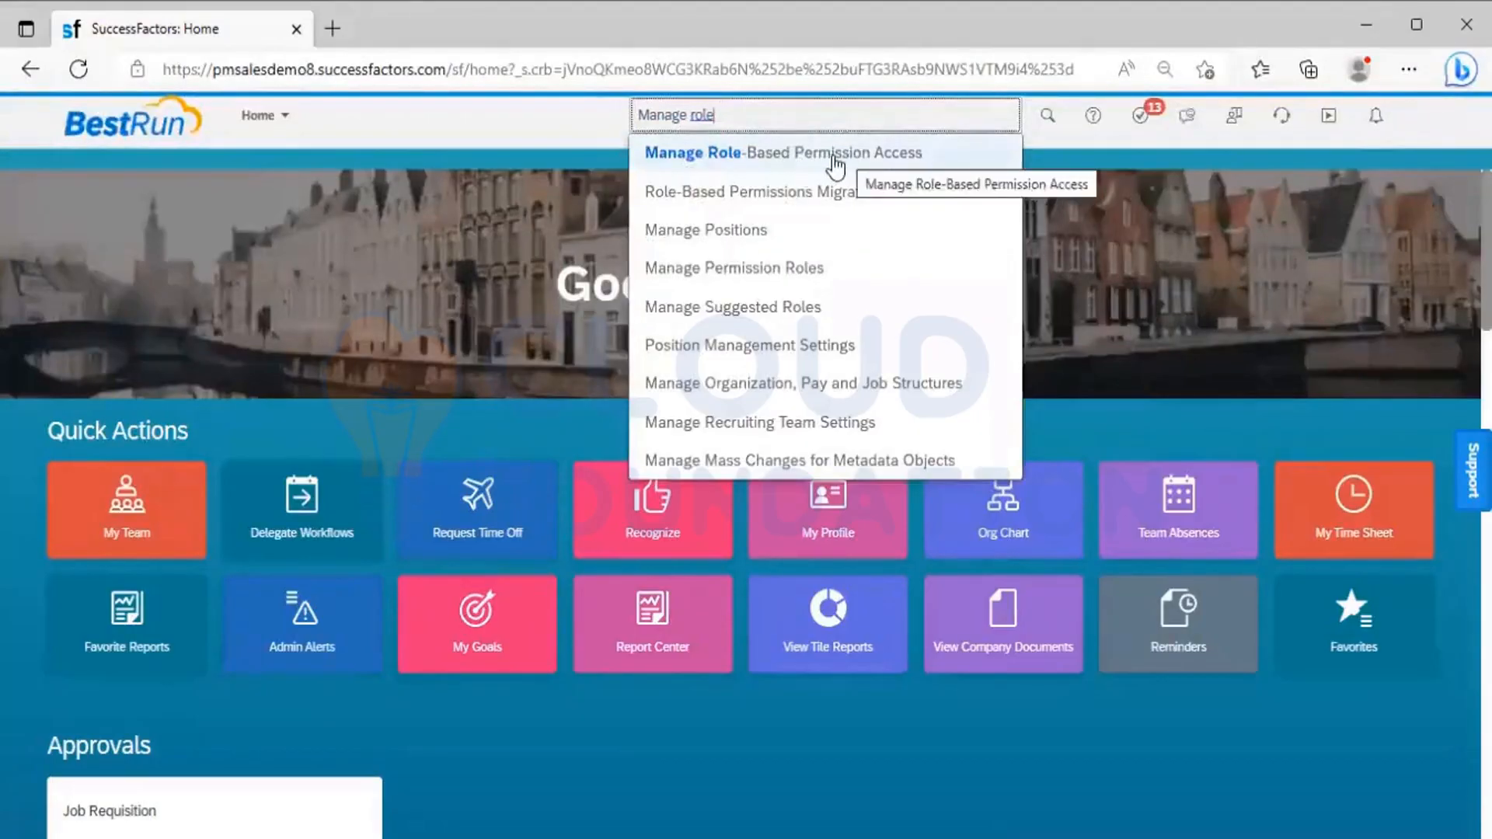
click(908, 158)
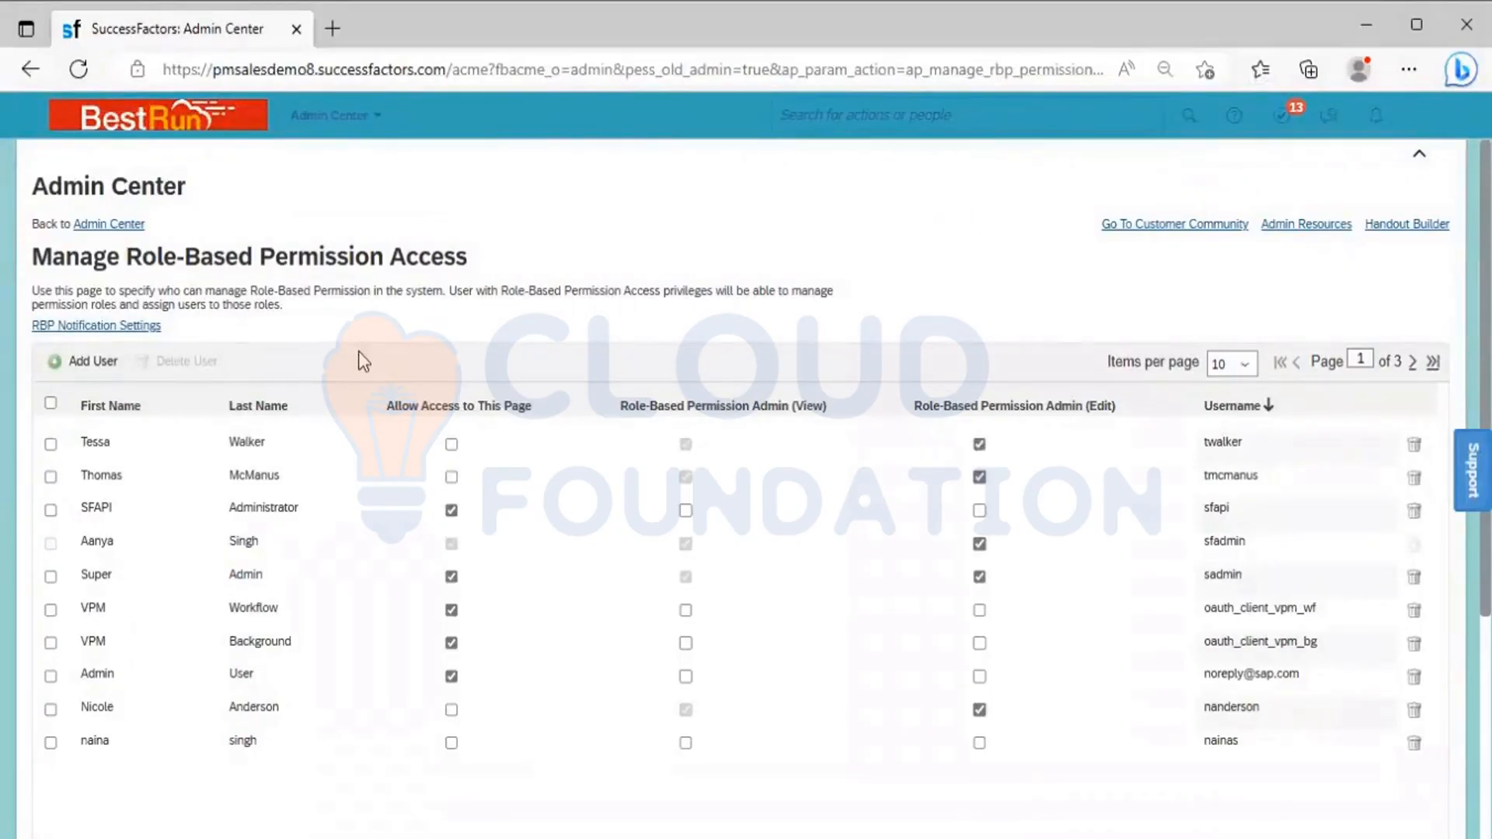
Add the Power Mech ONM employee, found by name, to the role-based permission access users, and grant the permission
click(84, 362)
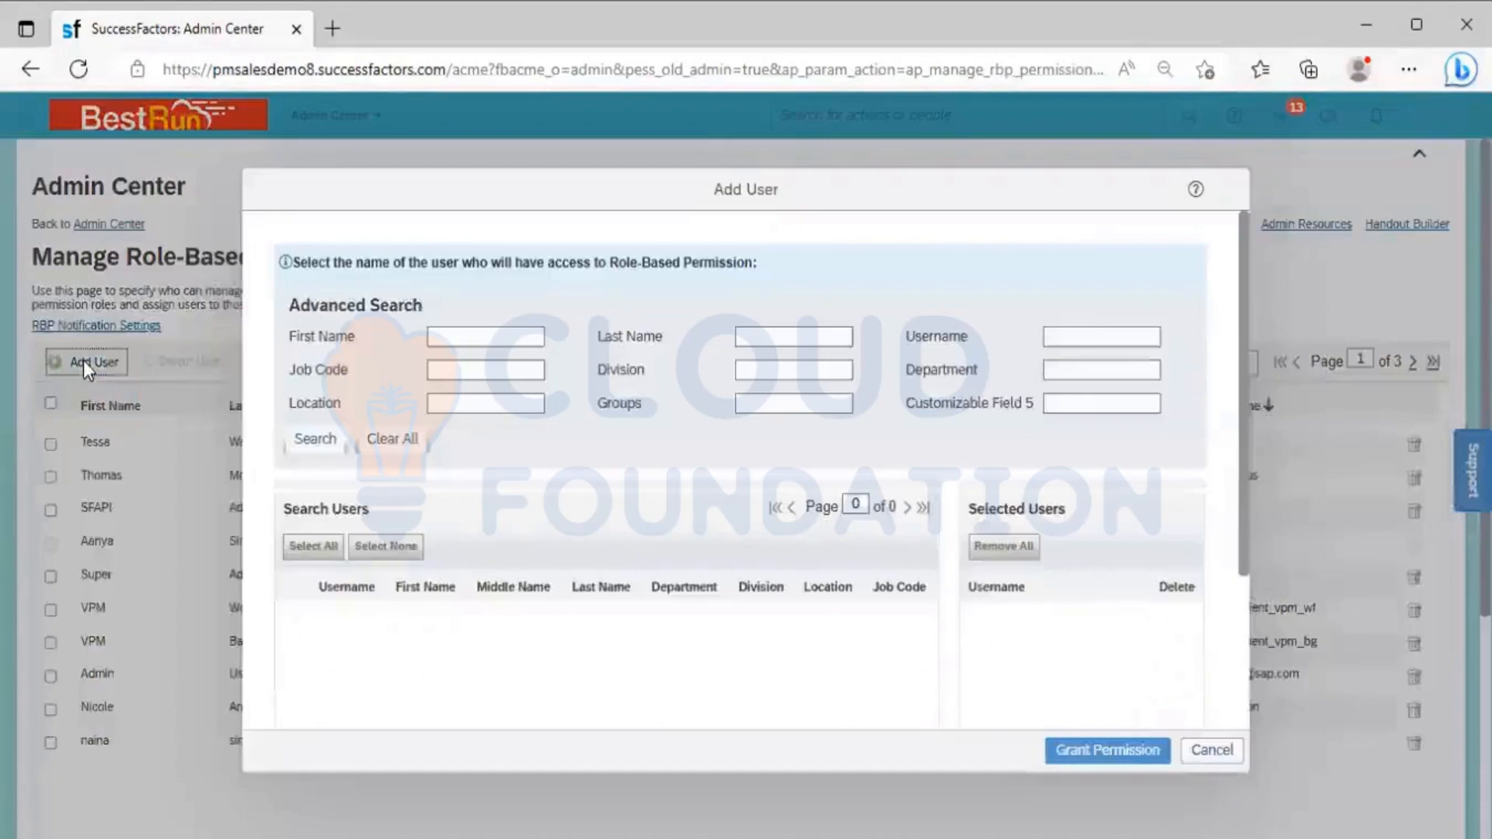
click(470, 335)
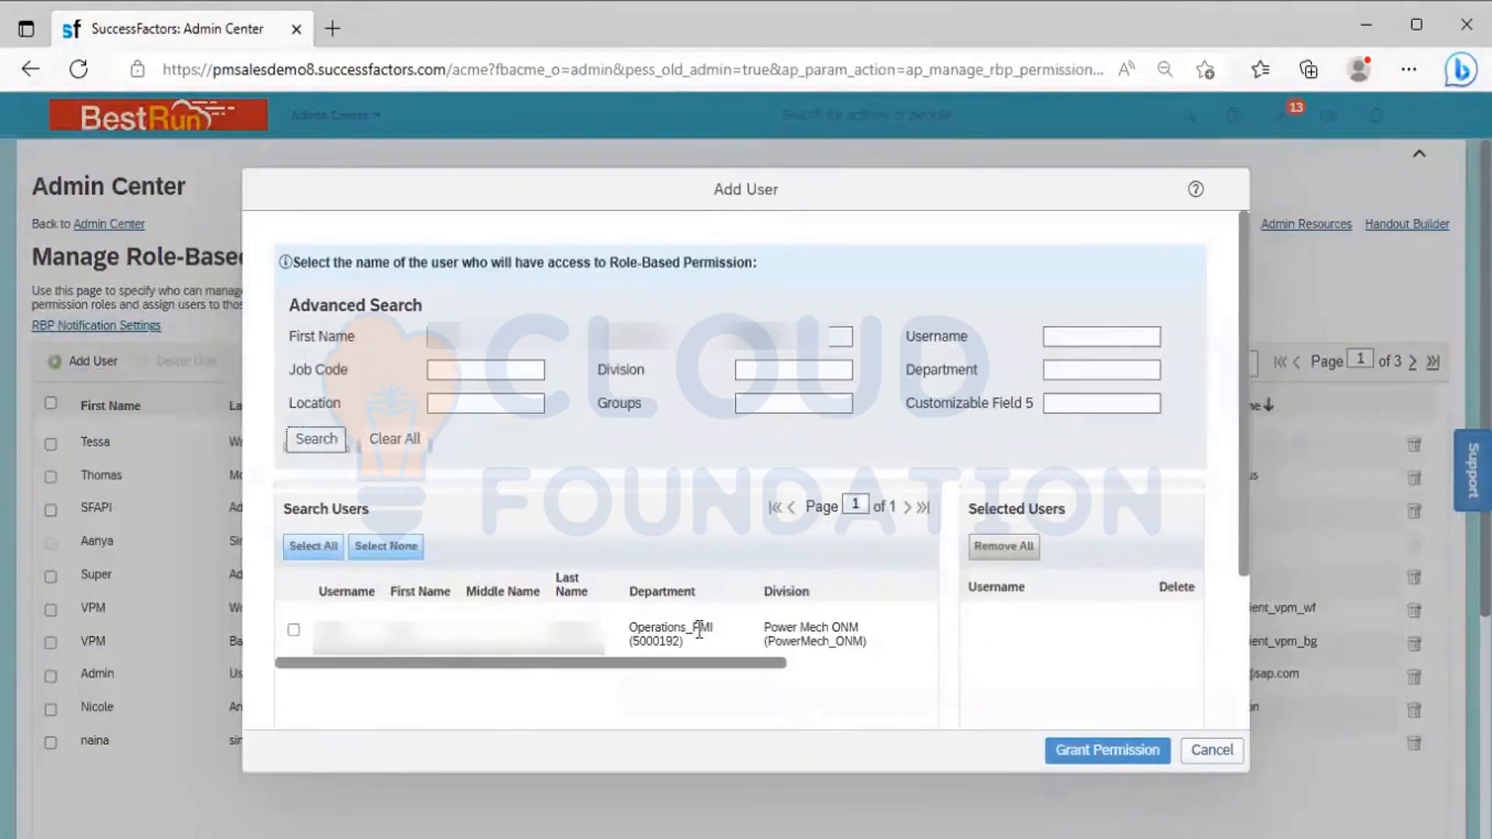
click(294, 630)
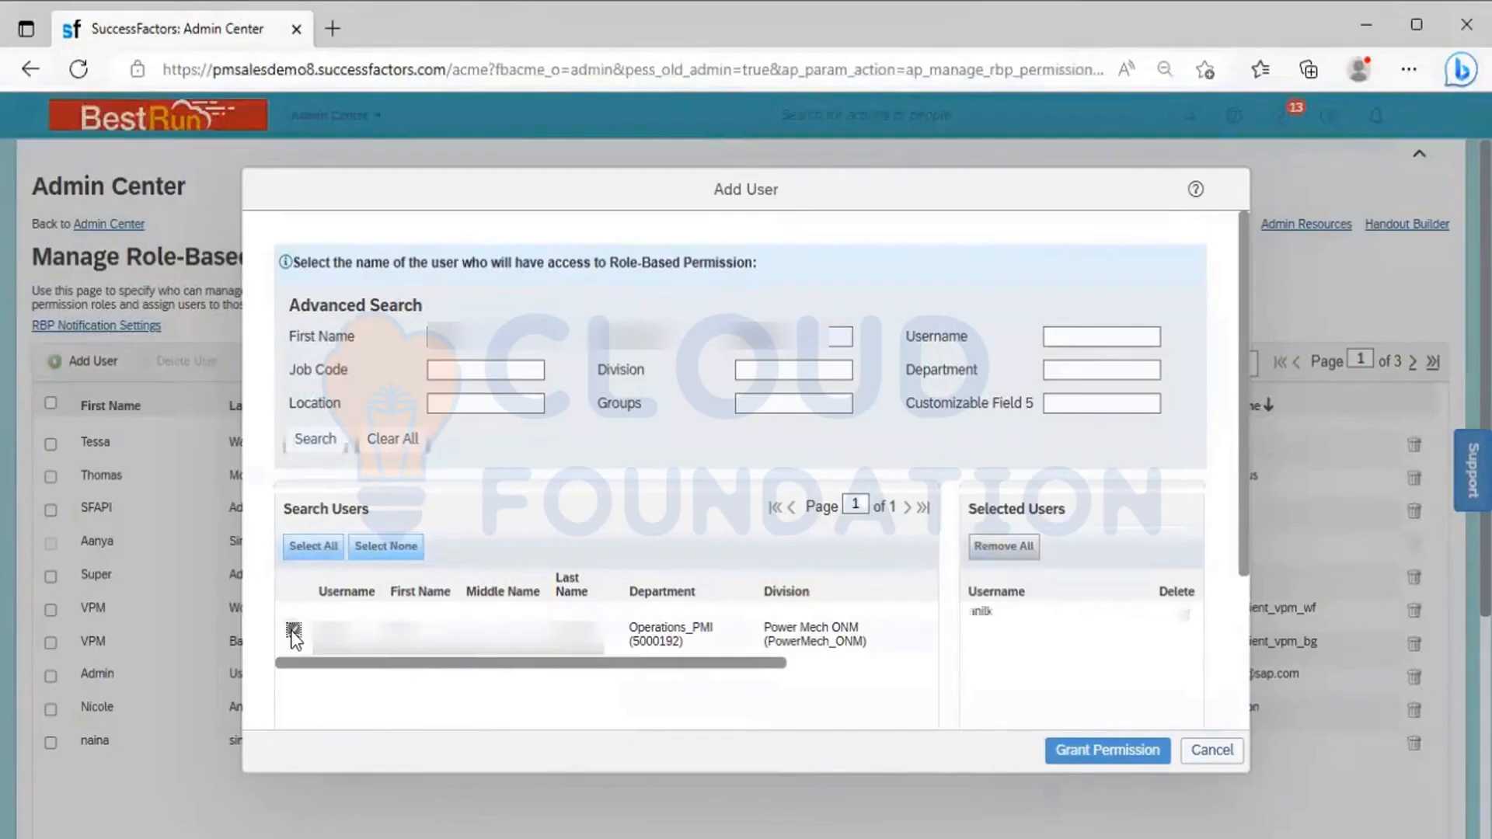
click(1085, 735)
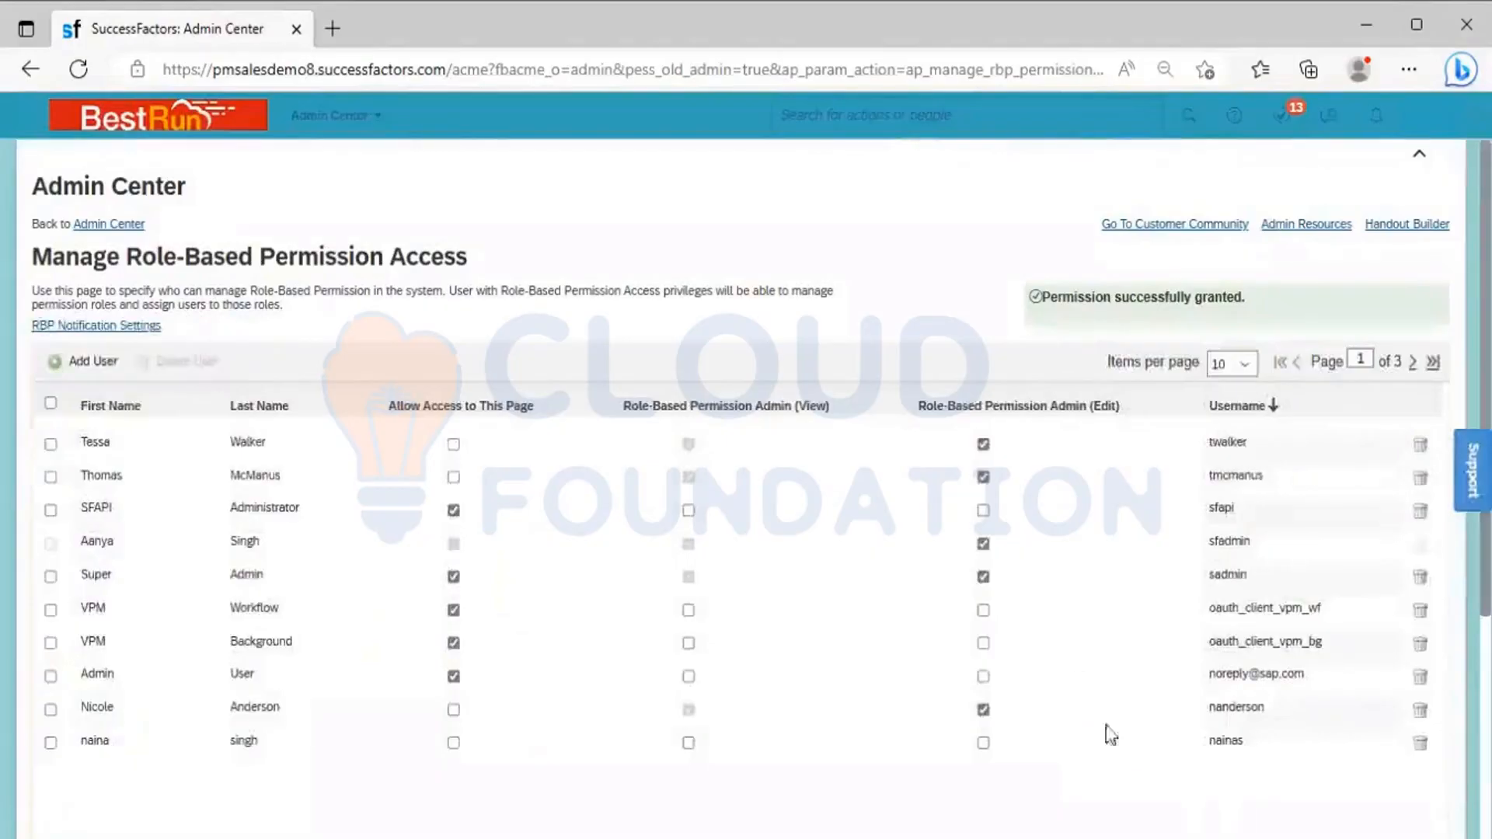
Show 25 items per page in the access list and look for the newly added employee's entry
click(1248, 367)
click(1230, 407)
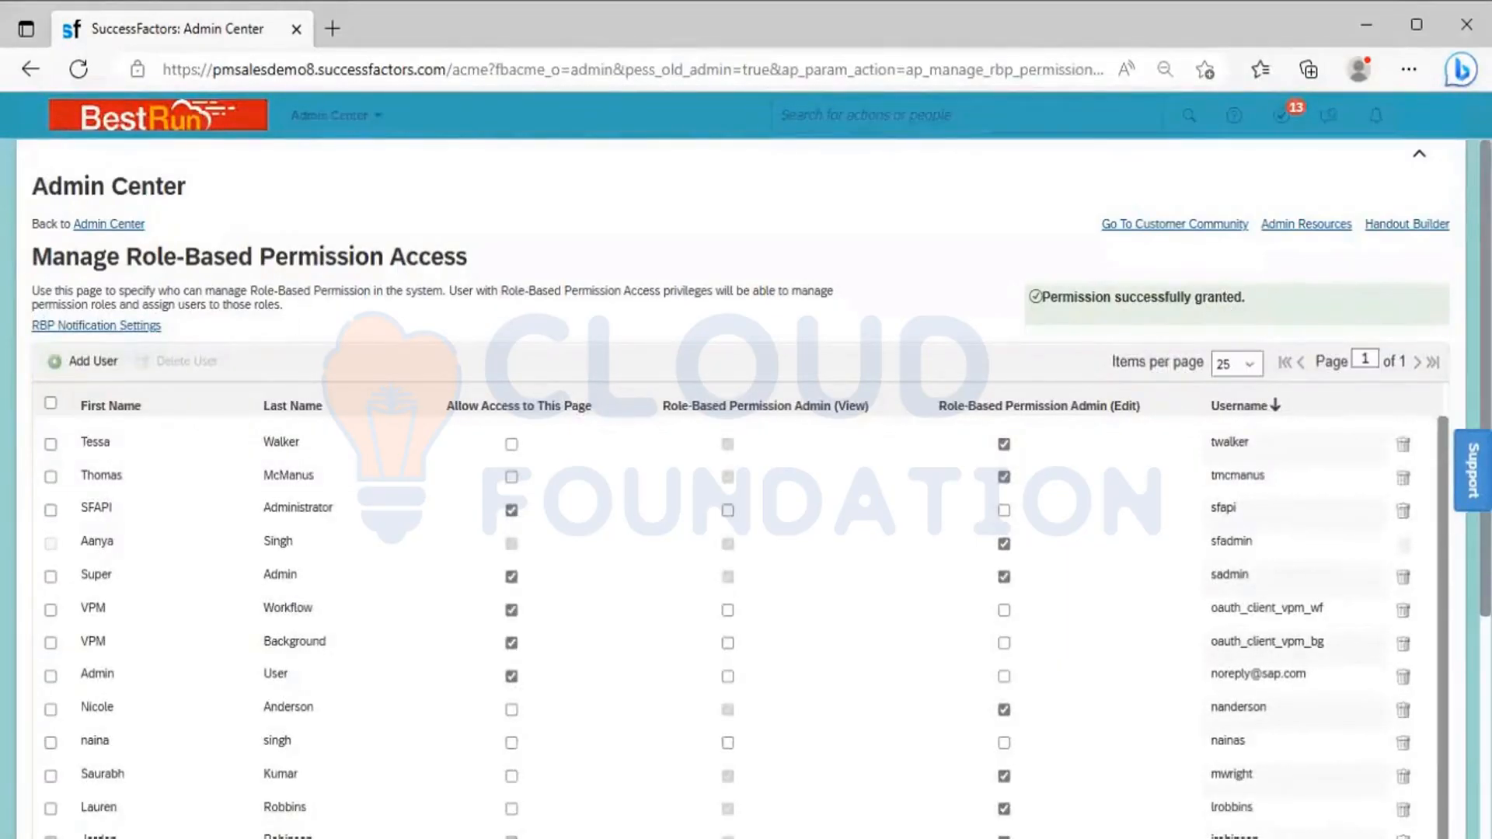
scroll(738, 466, down, 5)
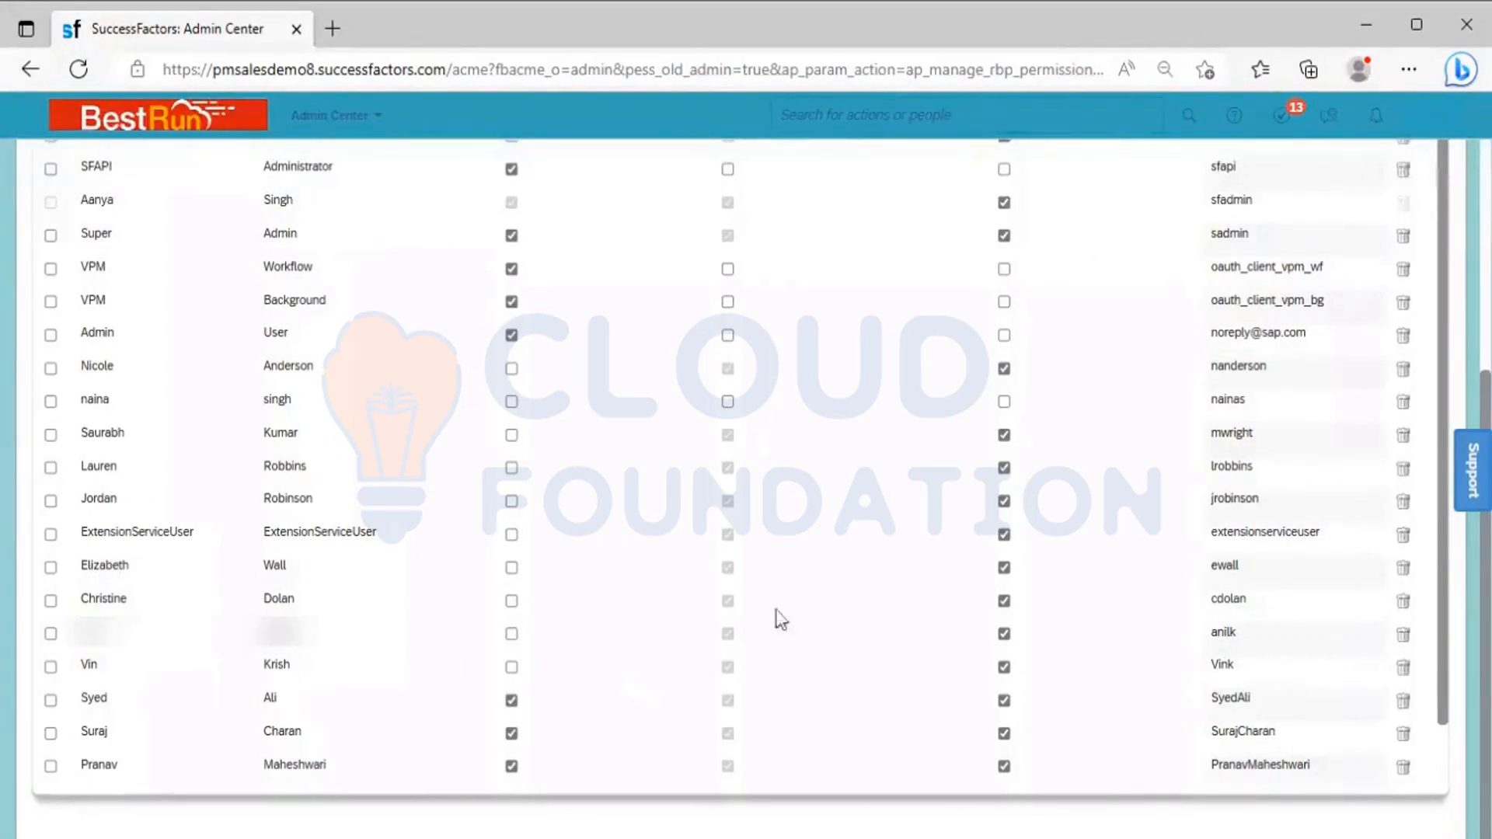
Proxy as the newly added Power Mech ONM employee, selected by name as the target user
click(1428, 133)
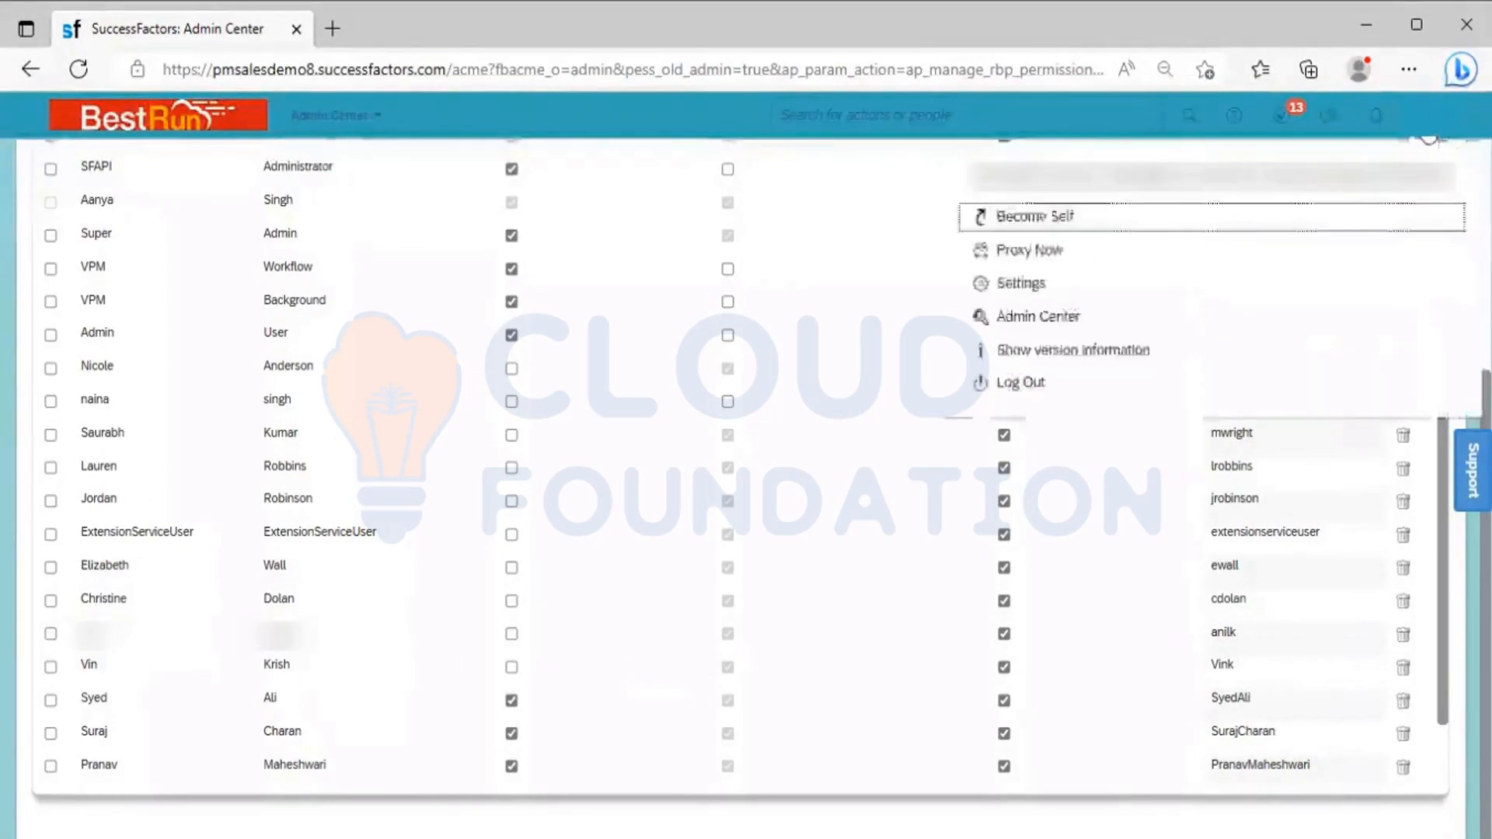
click(1030, 249)
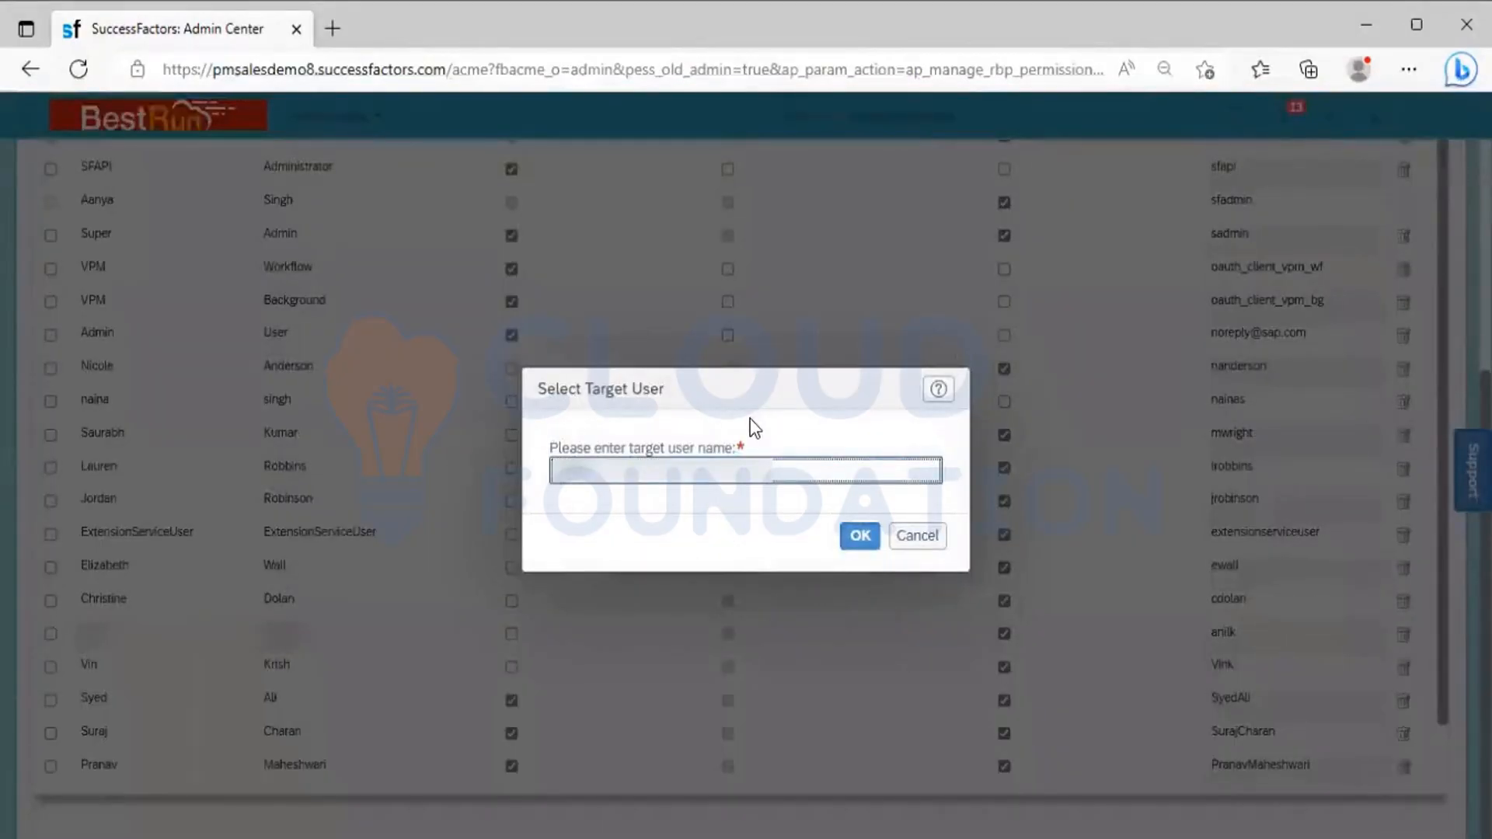
text(anil)
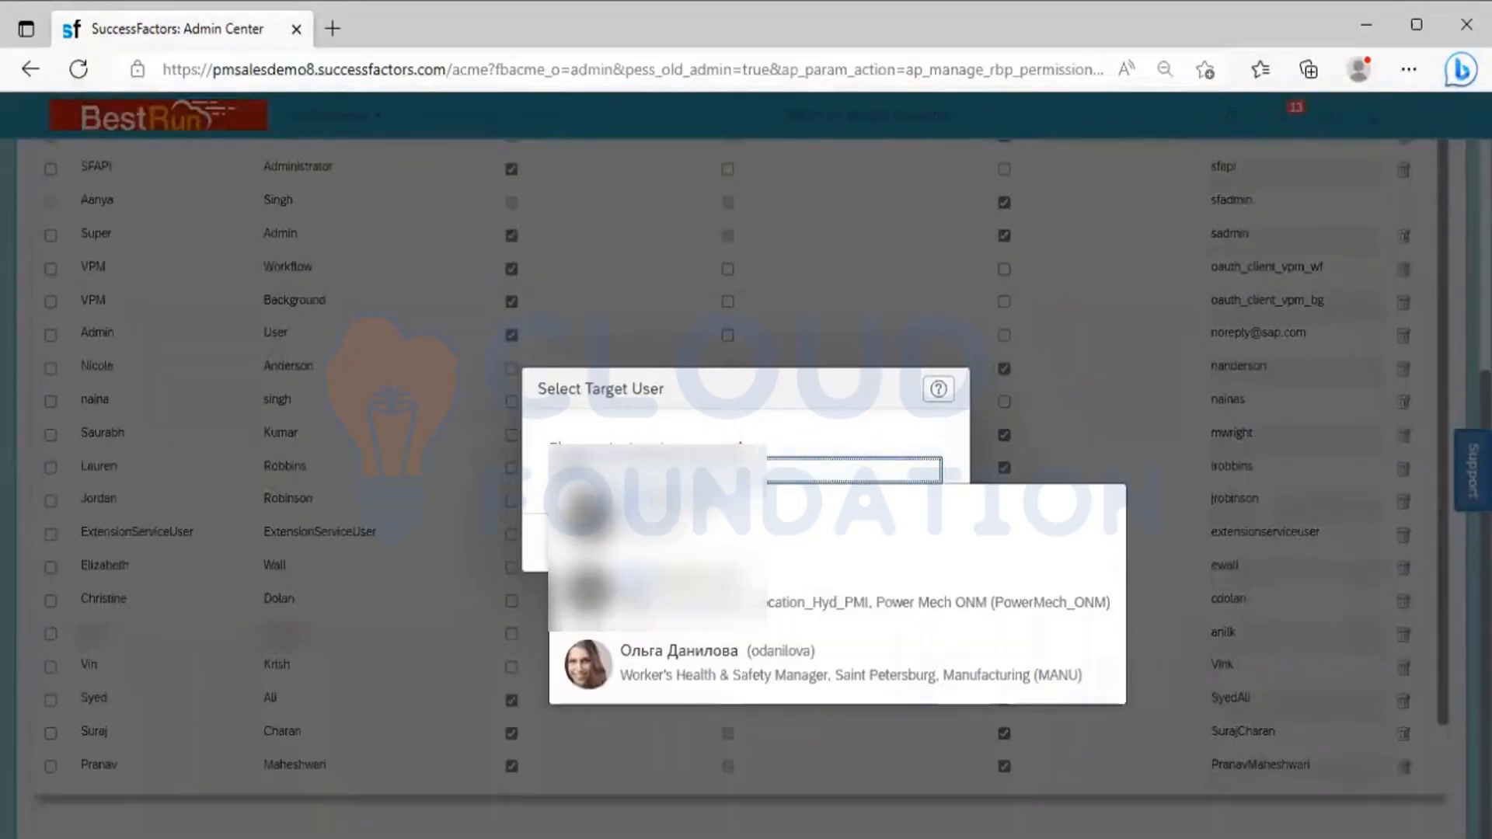
click(682, 612)
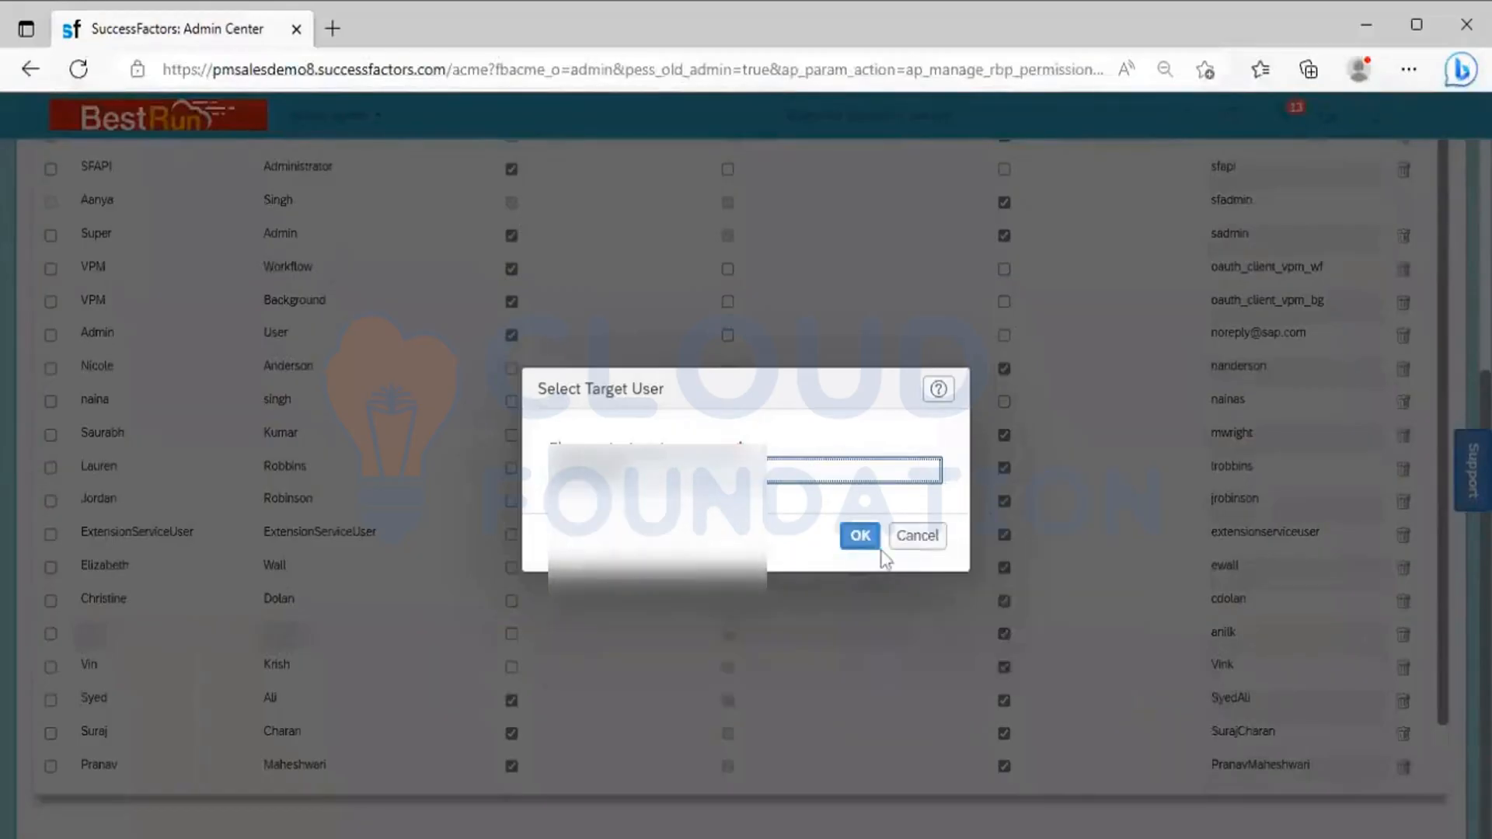
click(861, 536)
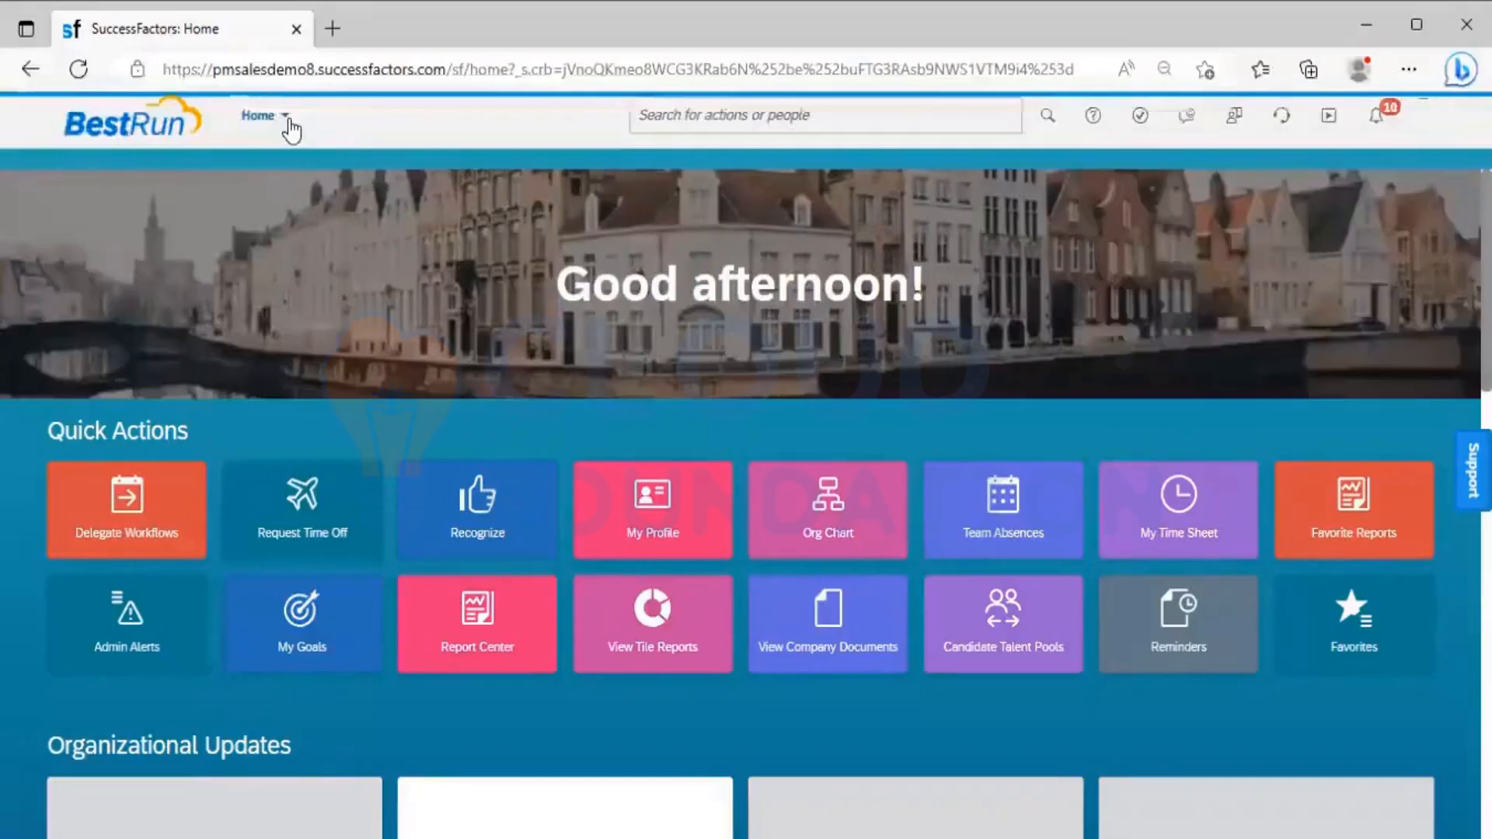
Examine the employee's Set User Permissions tools in the full Admin Center tools list, and close the list
click(287, 116)
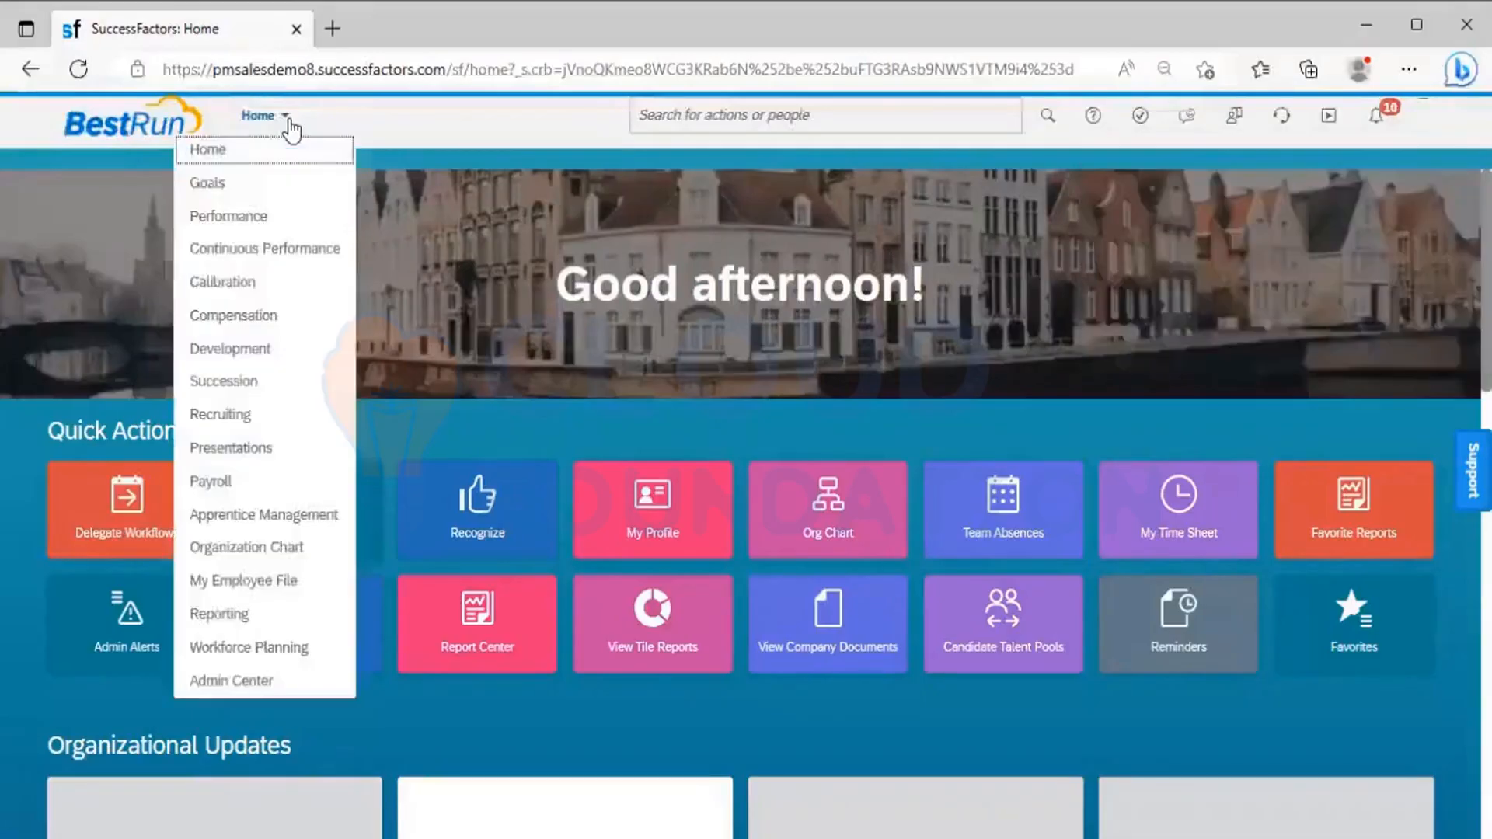
click(246, 692)
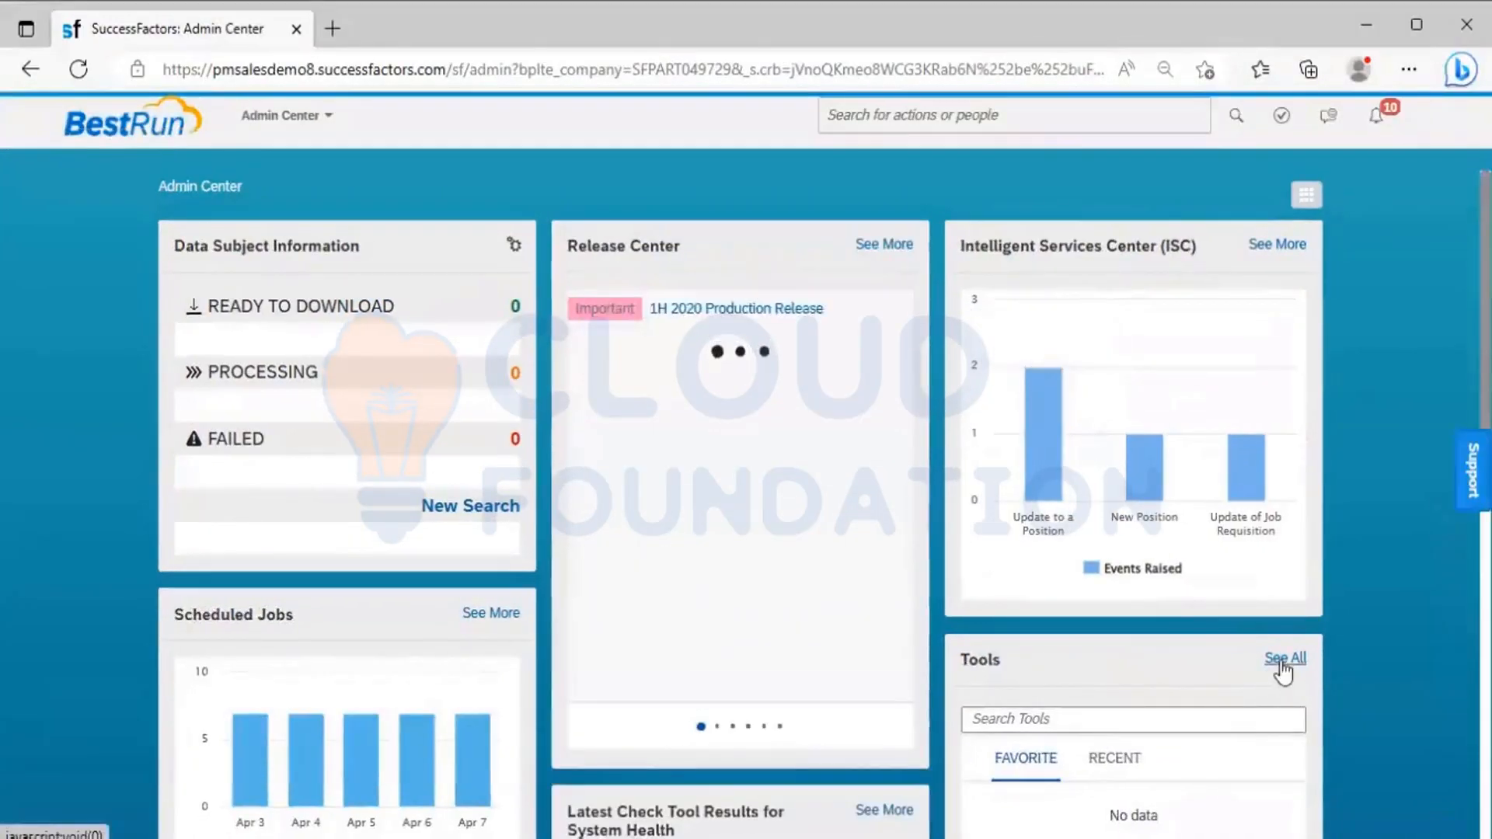
click(1283, 658)
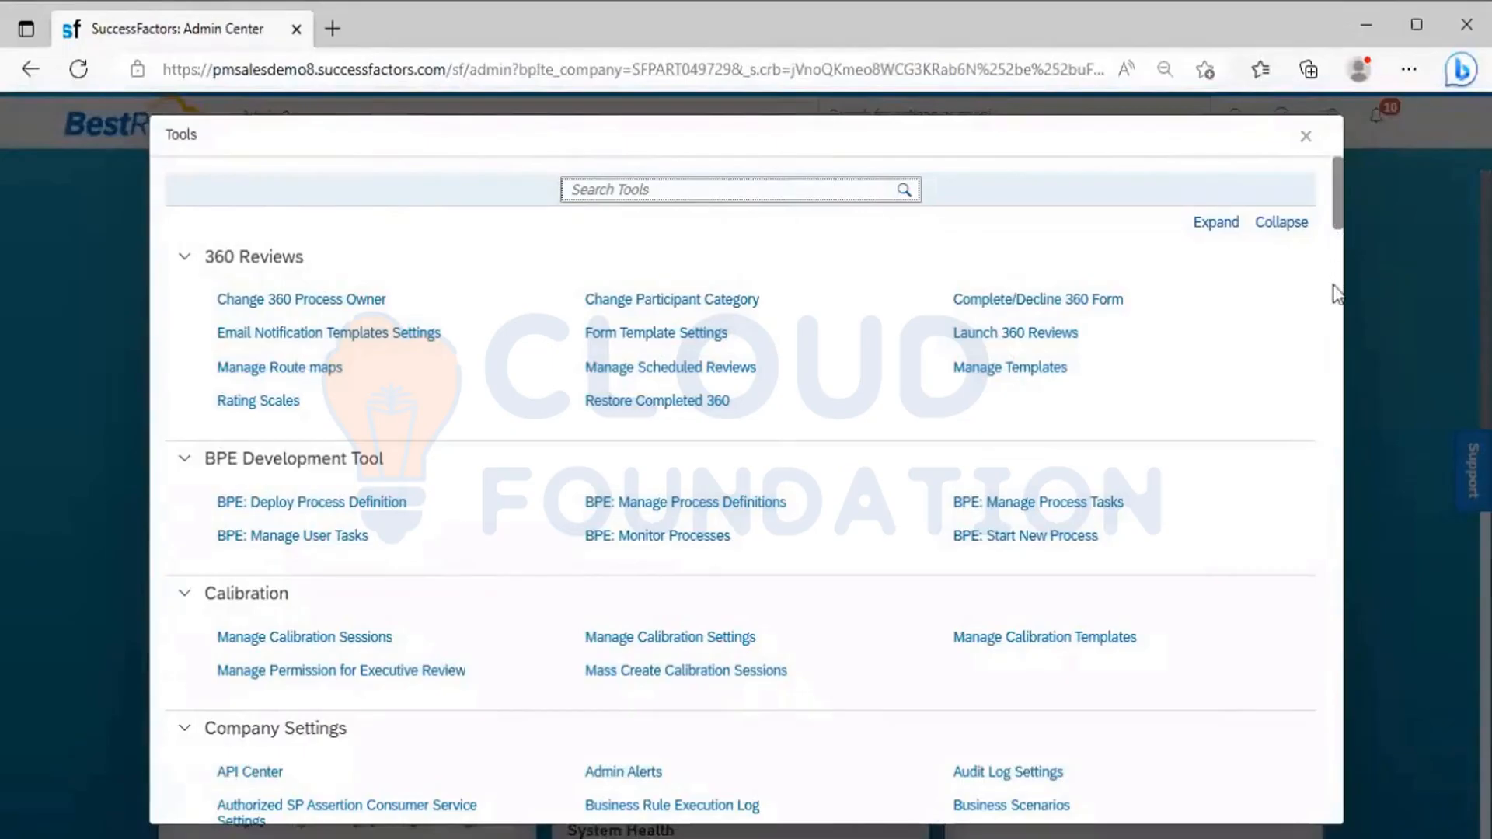
scroll(1335, 294, down, 1)
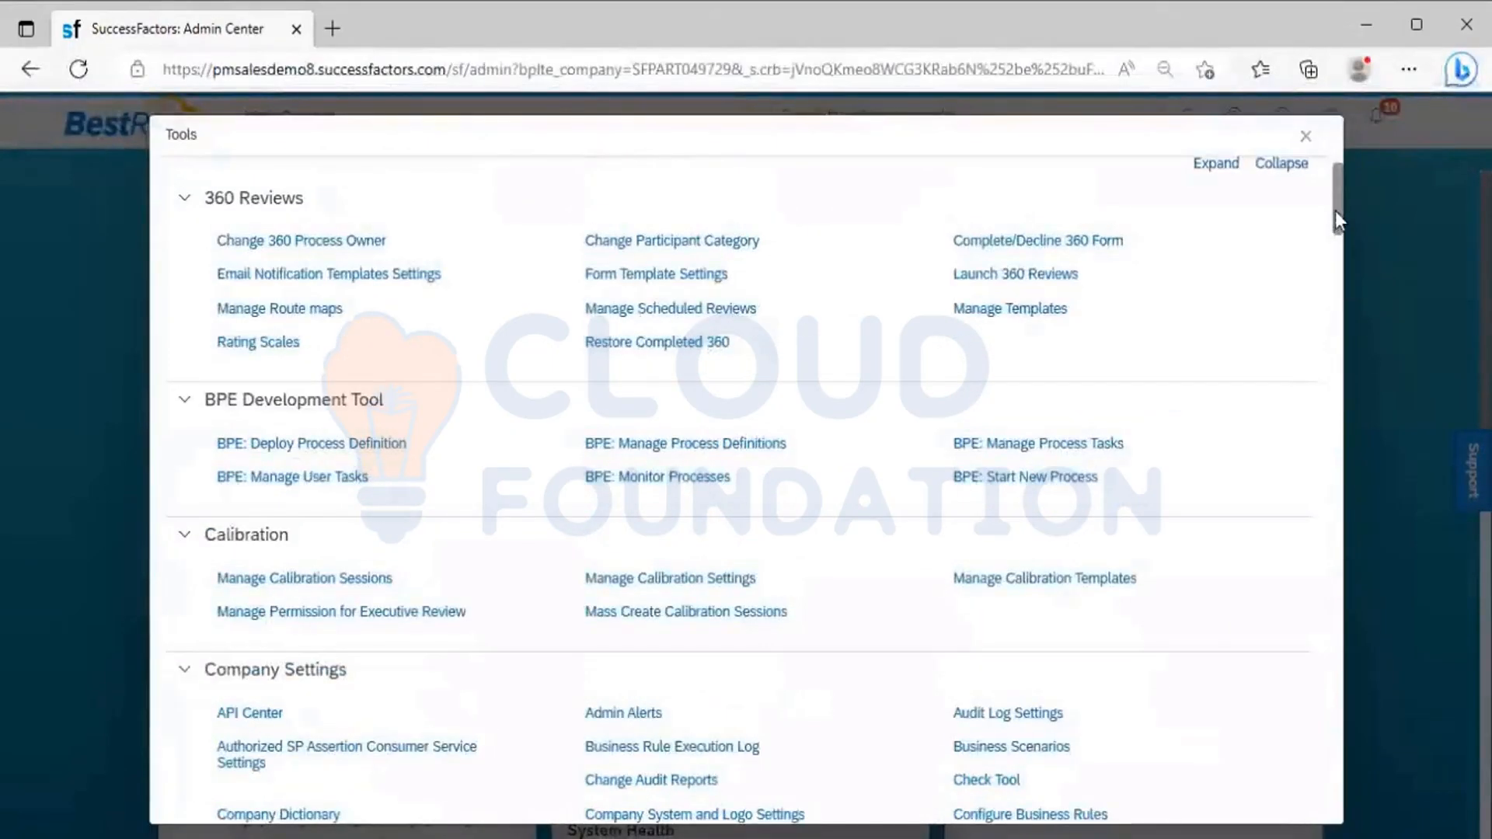
scroll(1332, 285, down, 1)
scroll(1332, 284, down, 15)
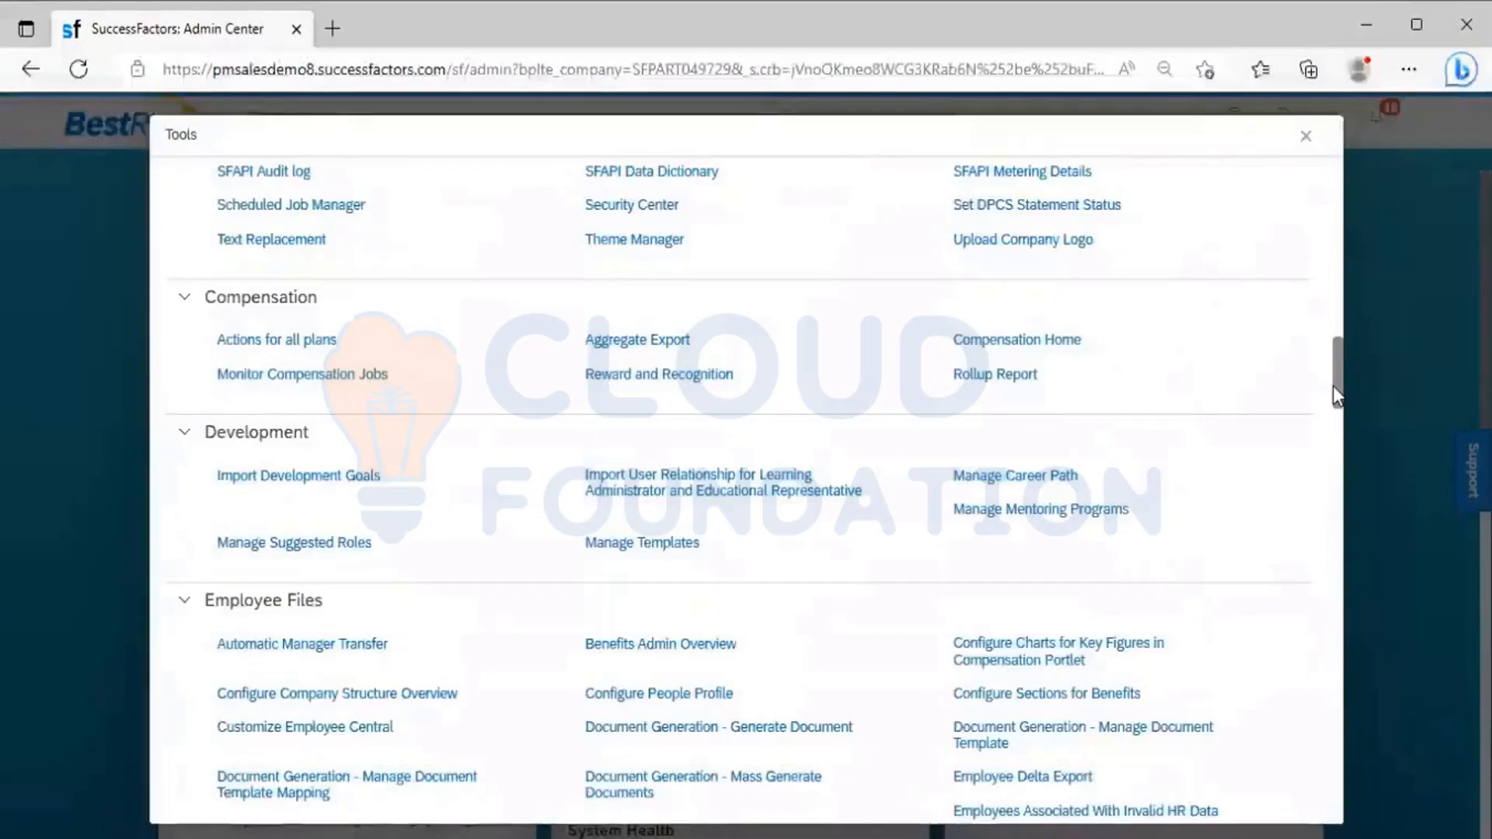
drag(1332, 396, 1326, 754)
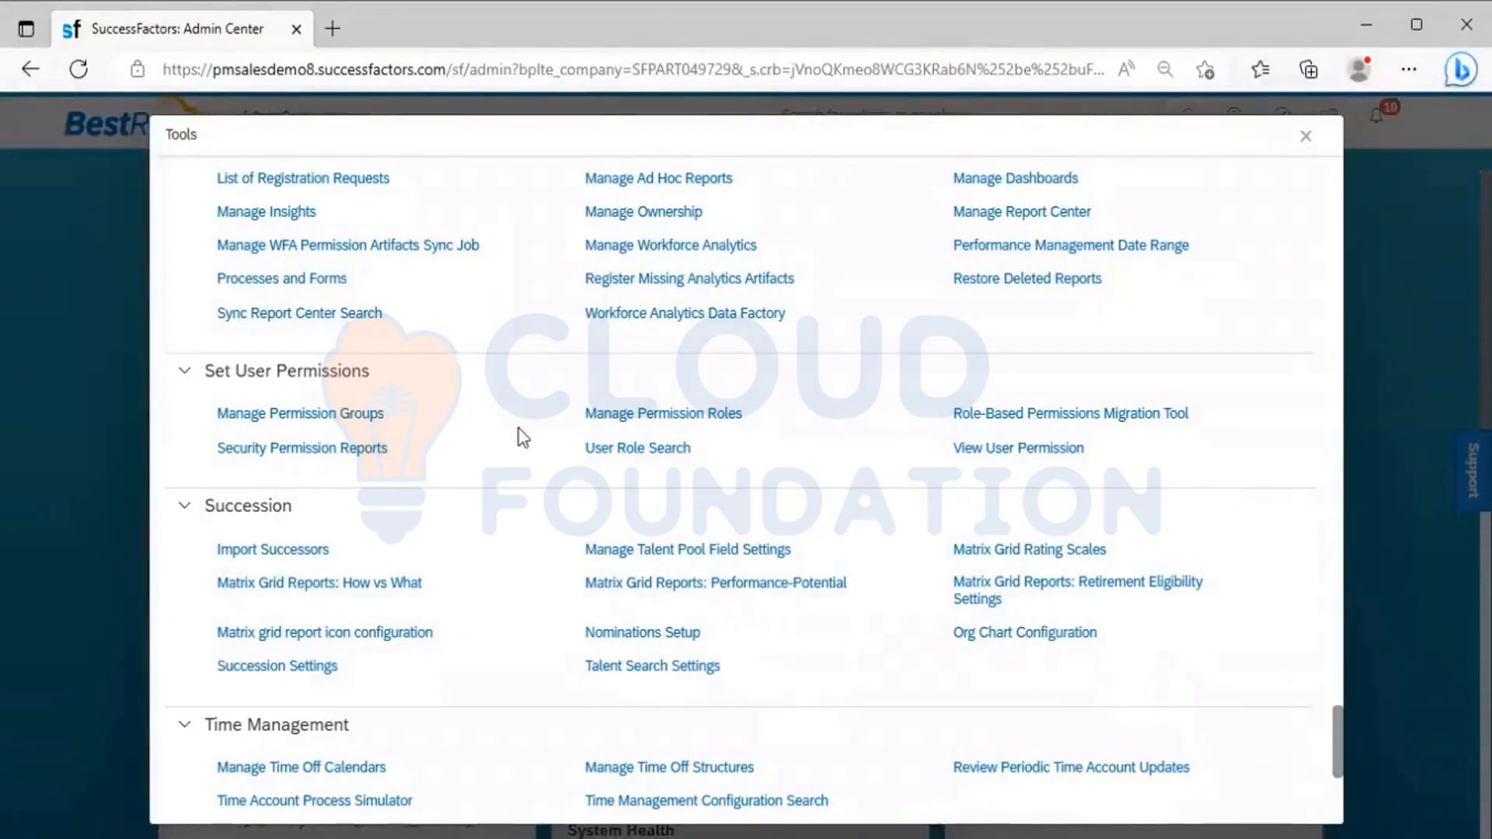
click(1308, 140)
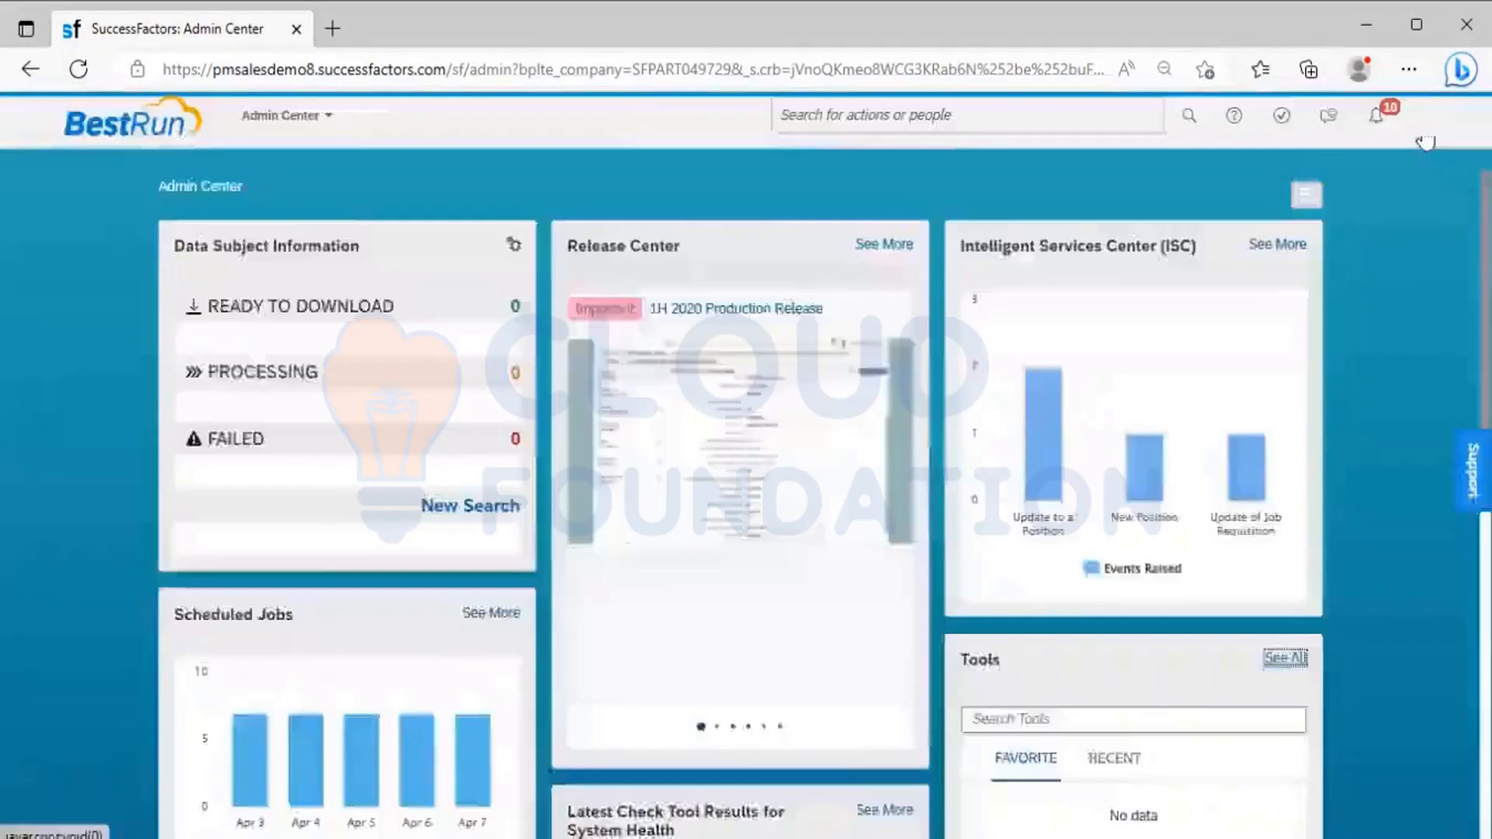
Return the proxy to the sfadmin target user, found by searching for "SF ADMIN"
click(1426, 140)
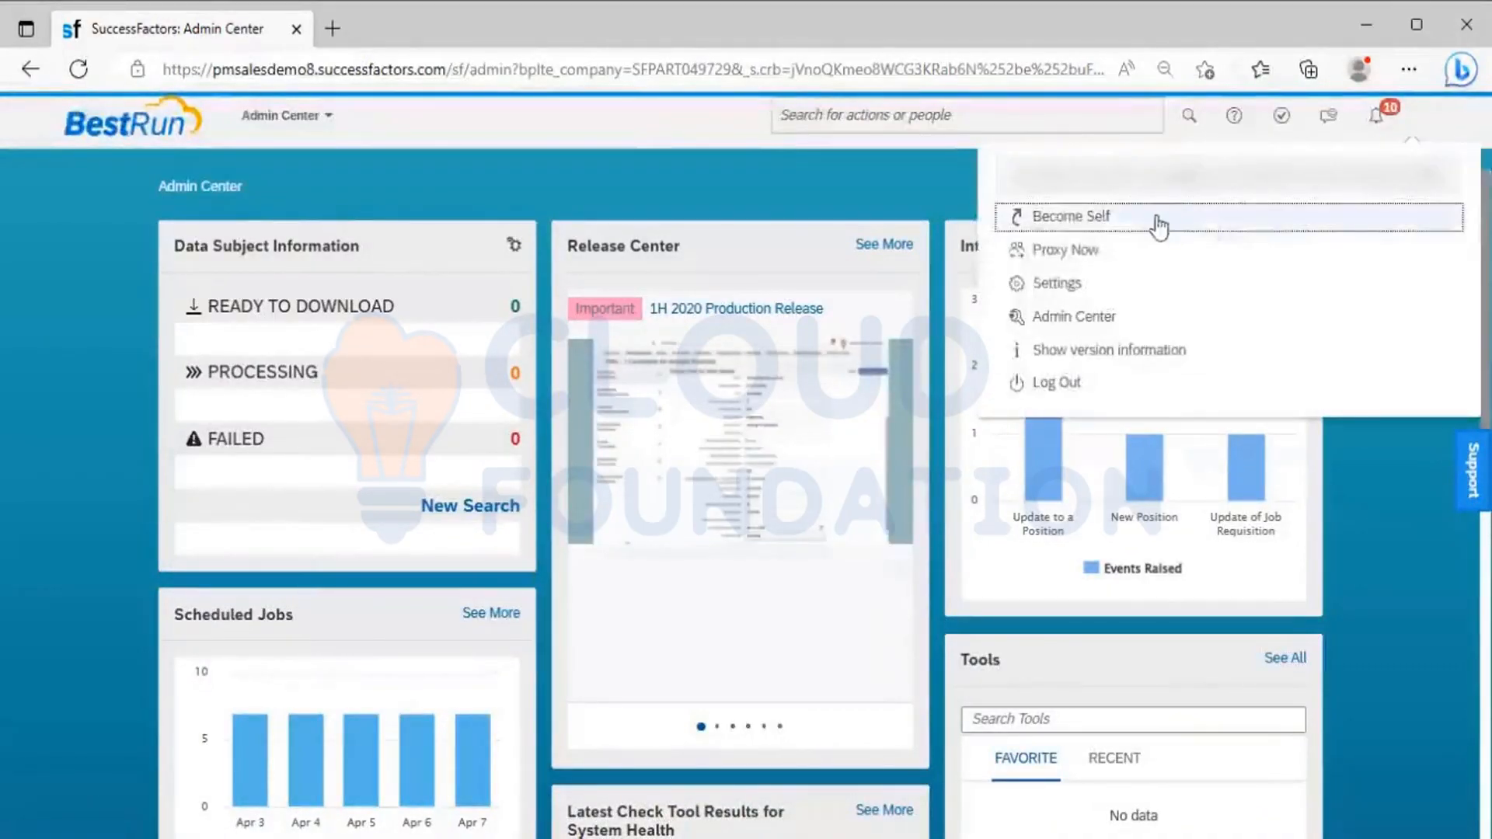
click(1096, 253)
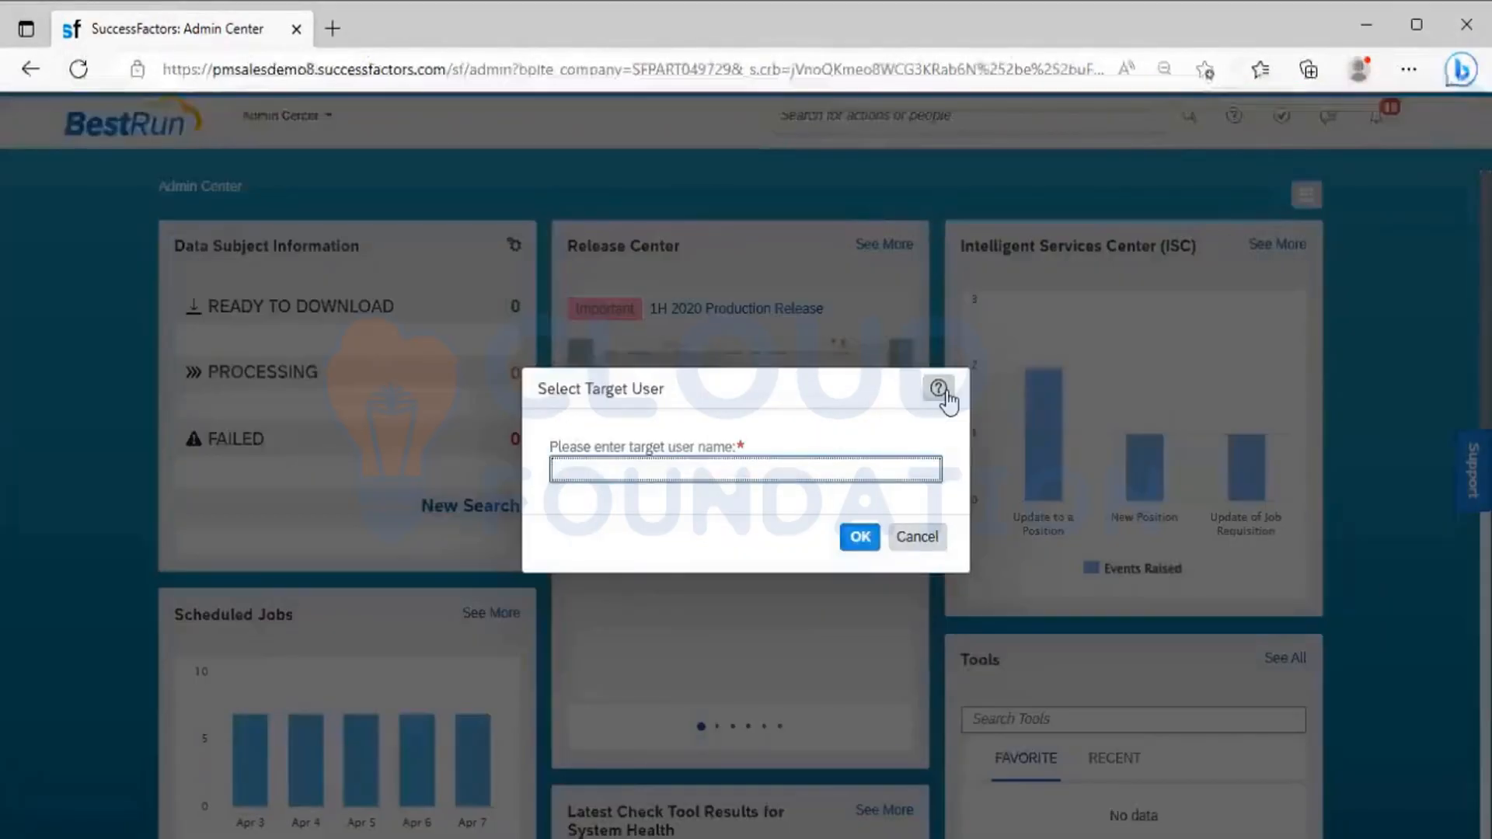
text(SF ADMIN)
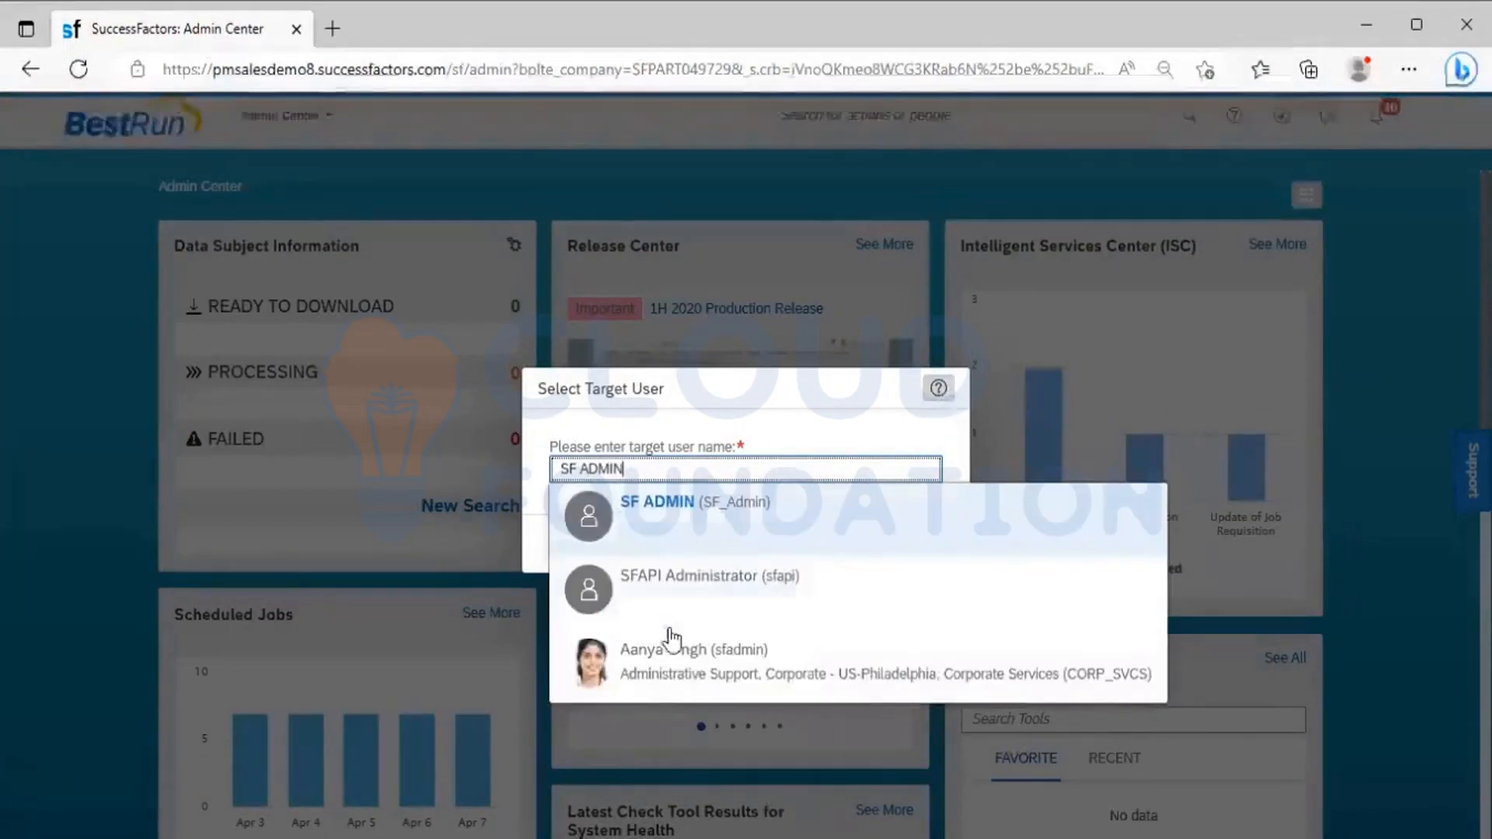
click(684, 659)
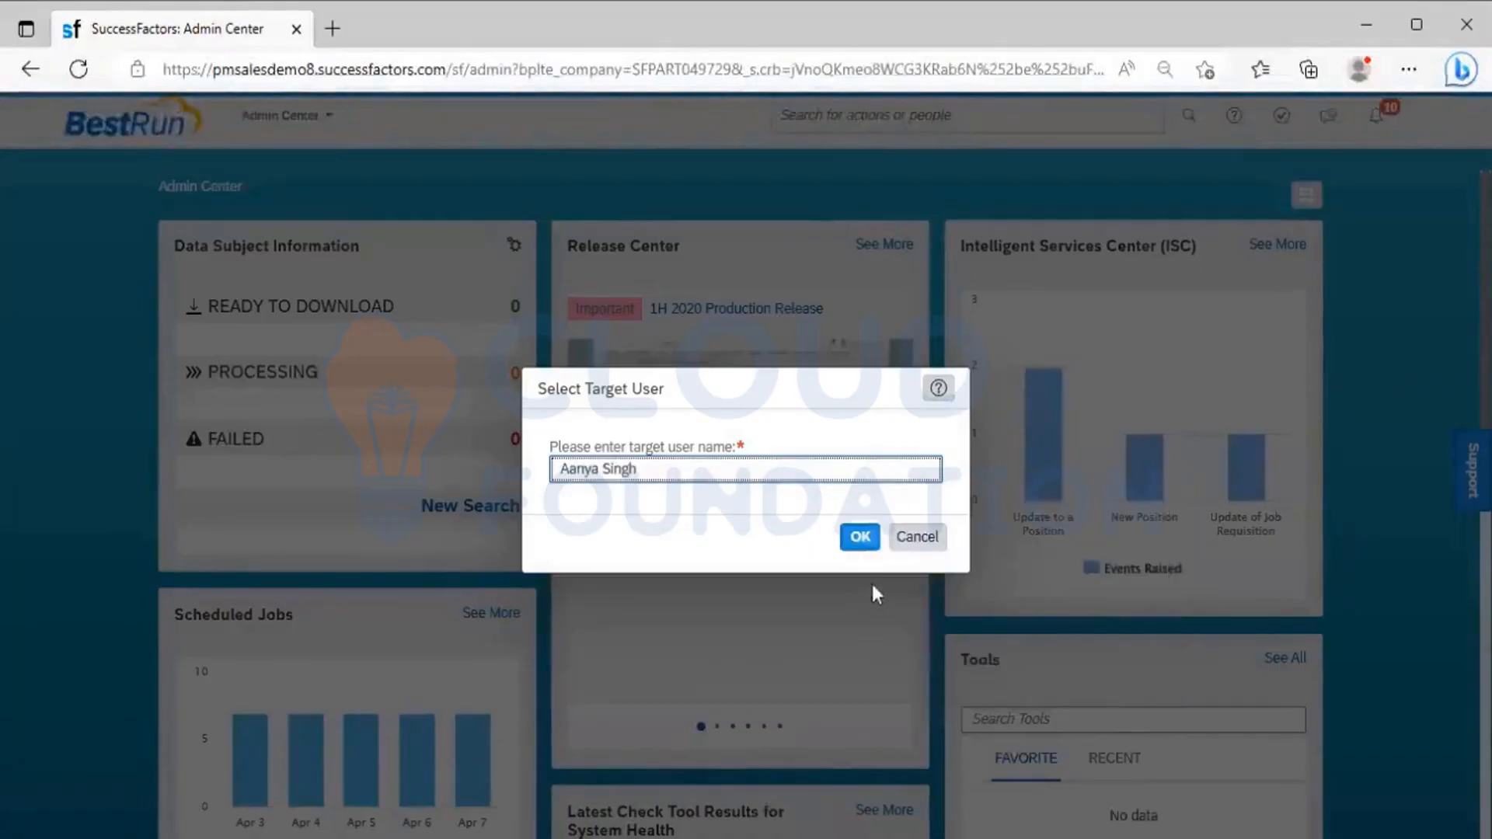
click(859, 538)
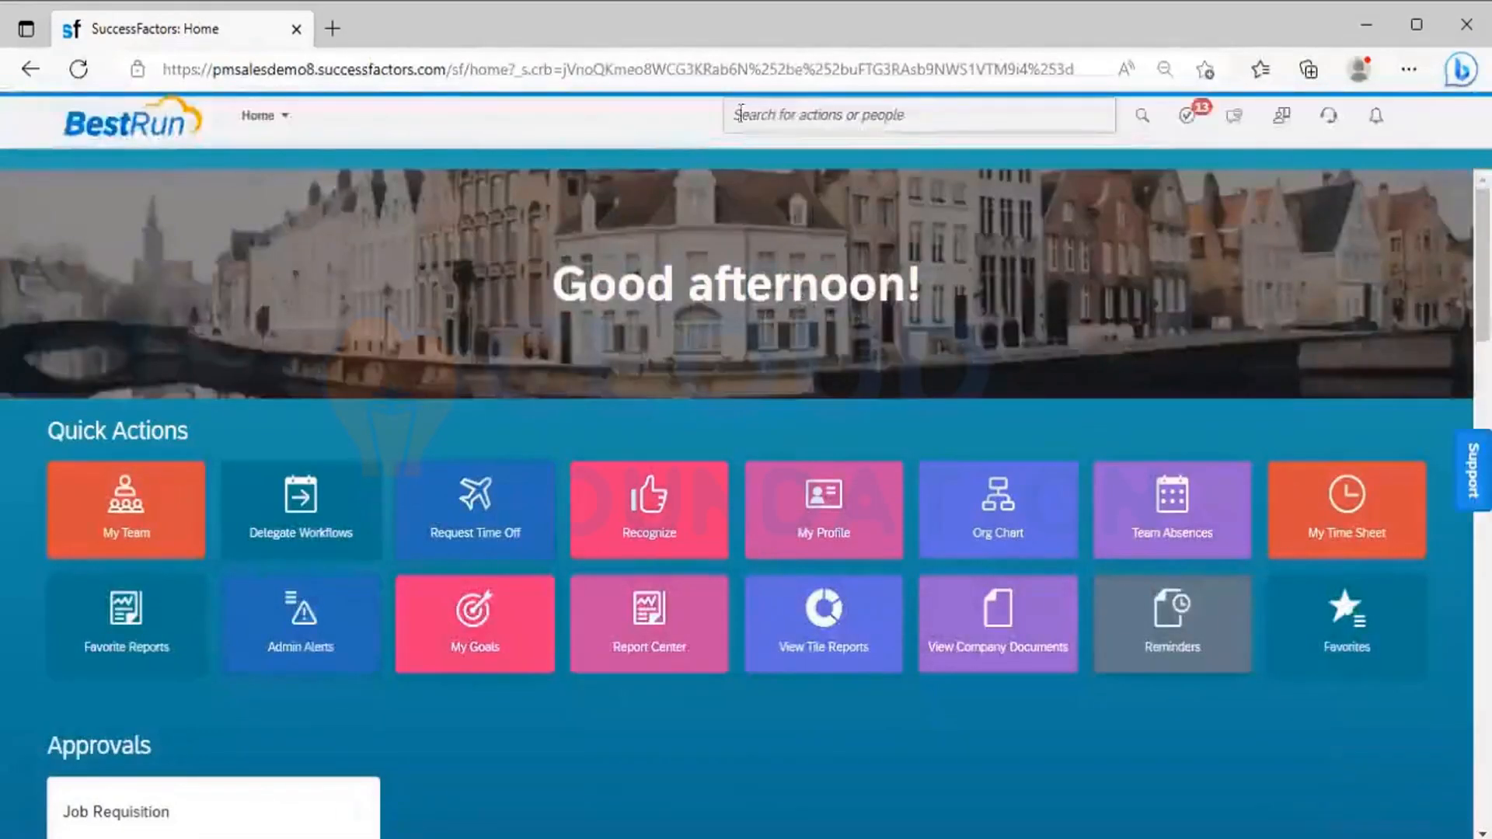
Search the actions for "Manage role based" and open Manage Role-Based Permission Access
click(792, 119)
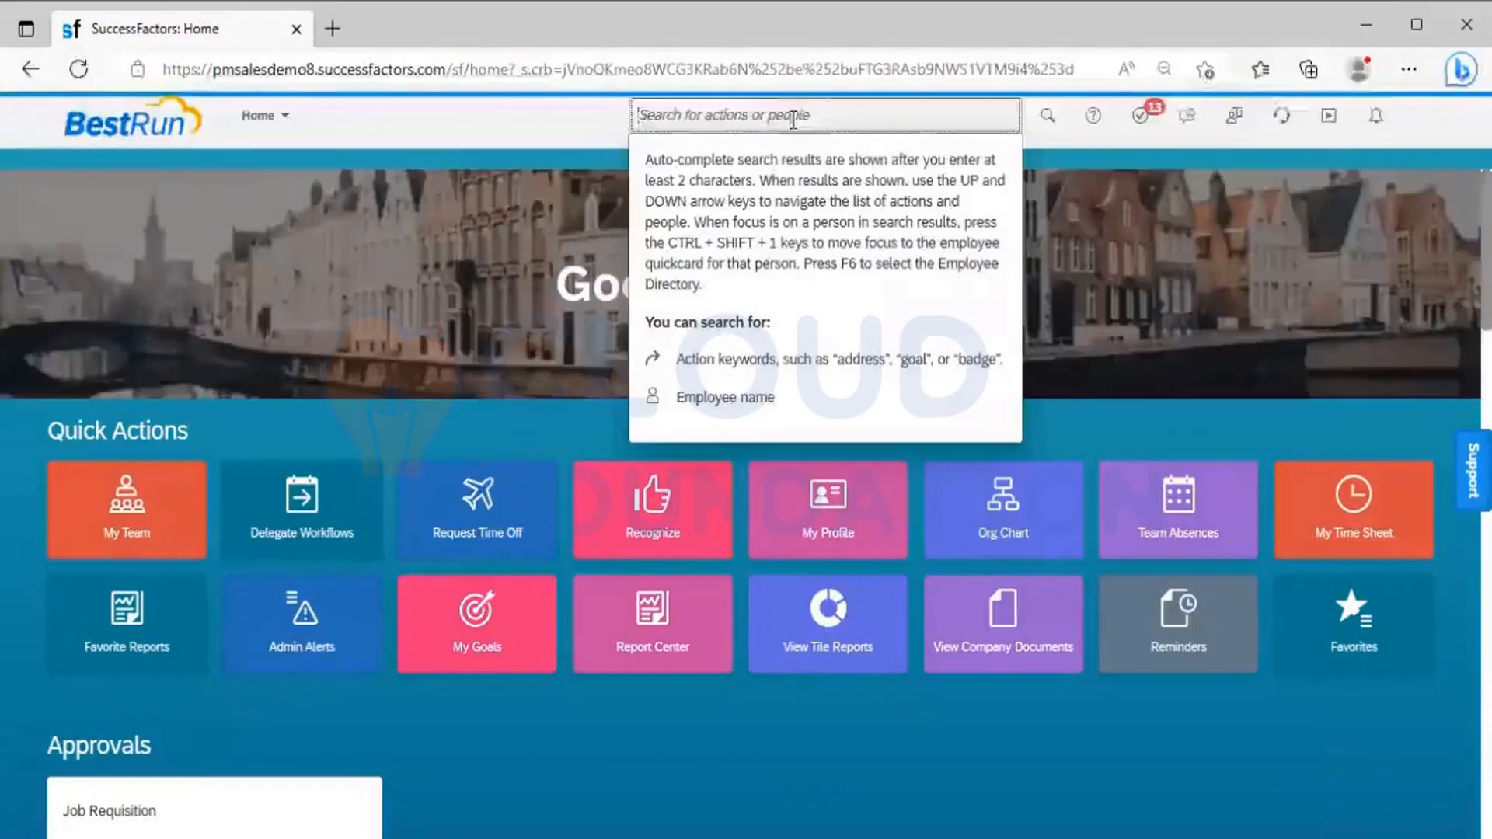
text(Manage ro)
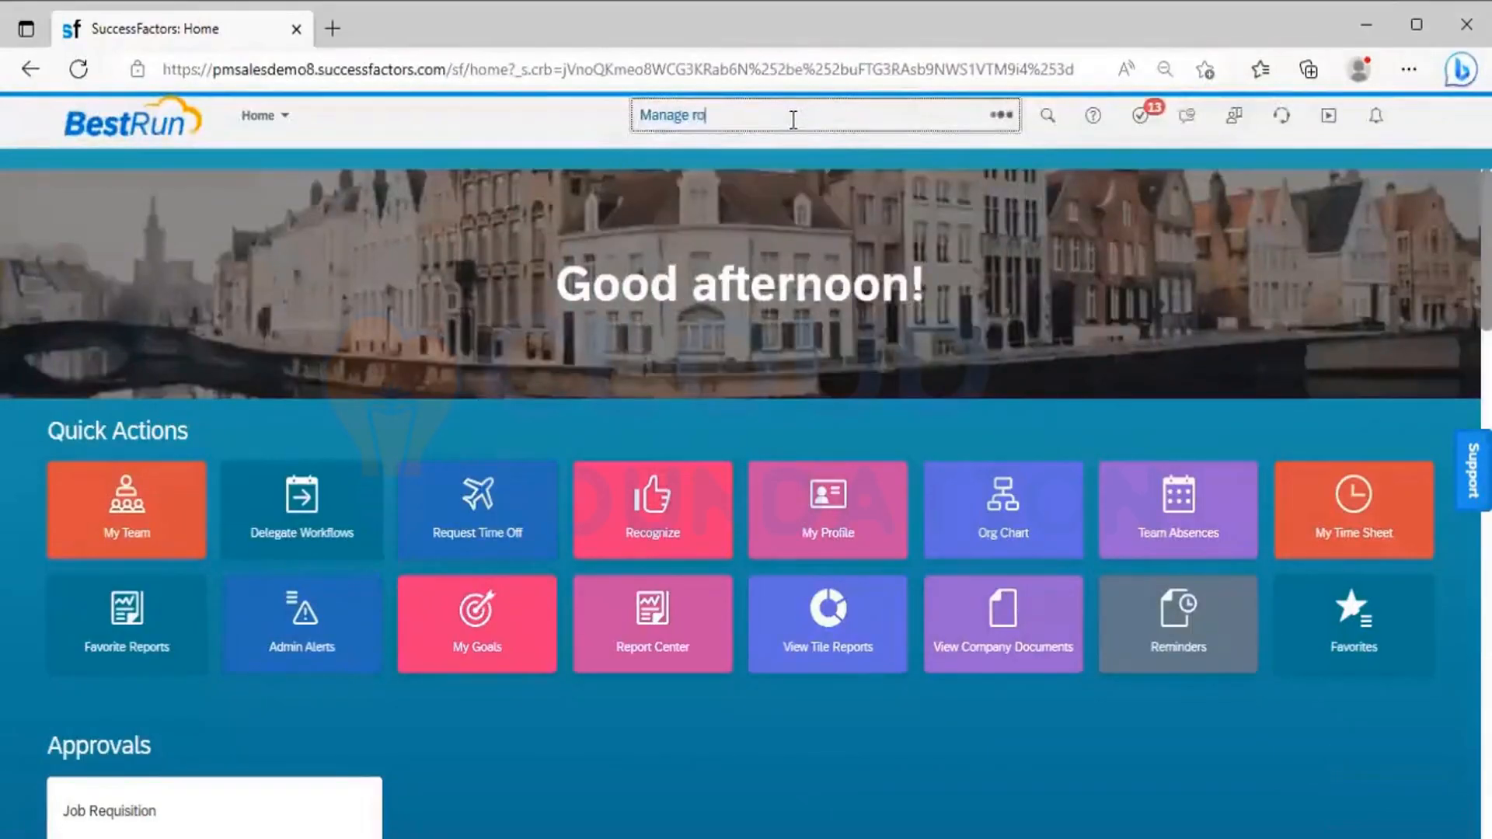
text(le bas)
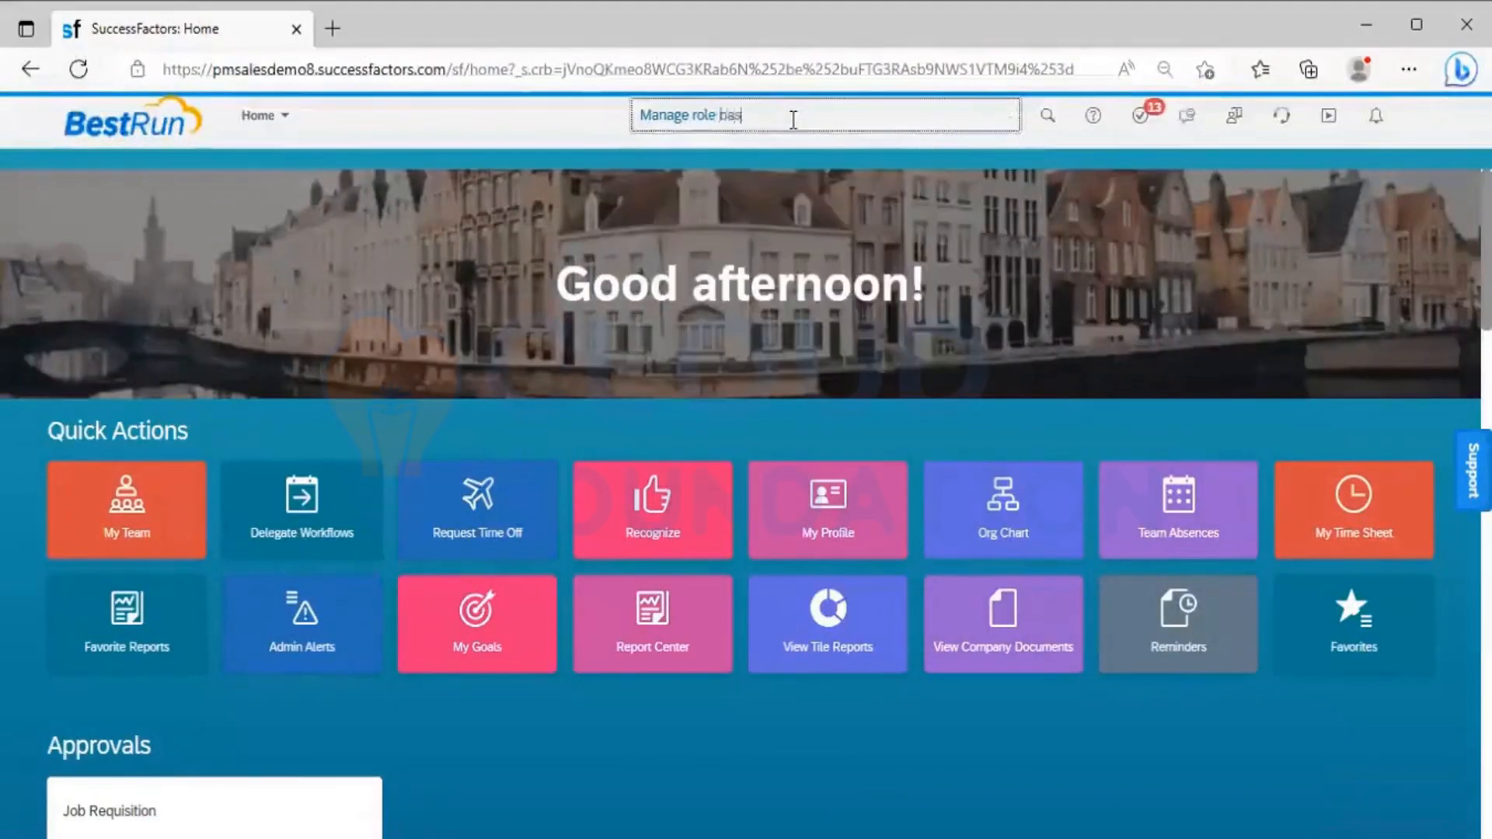
text(ed)
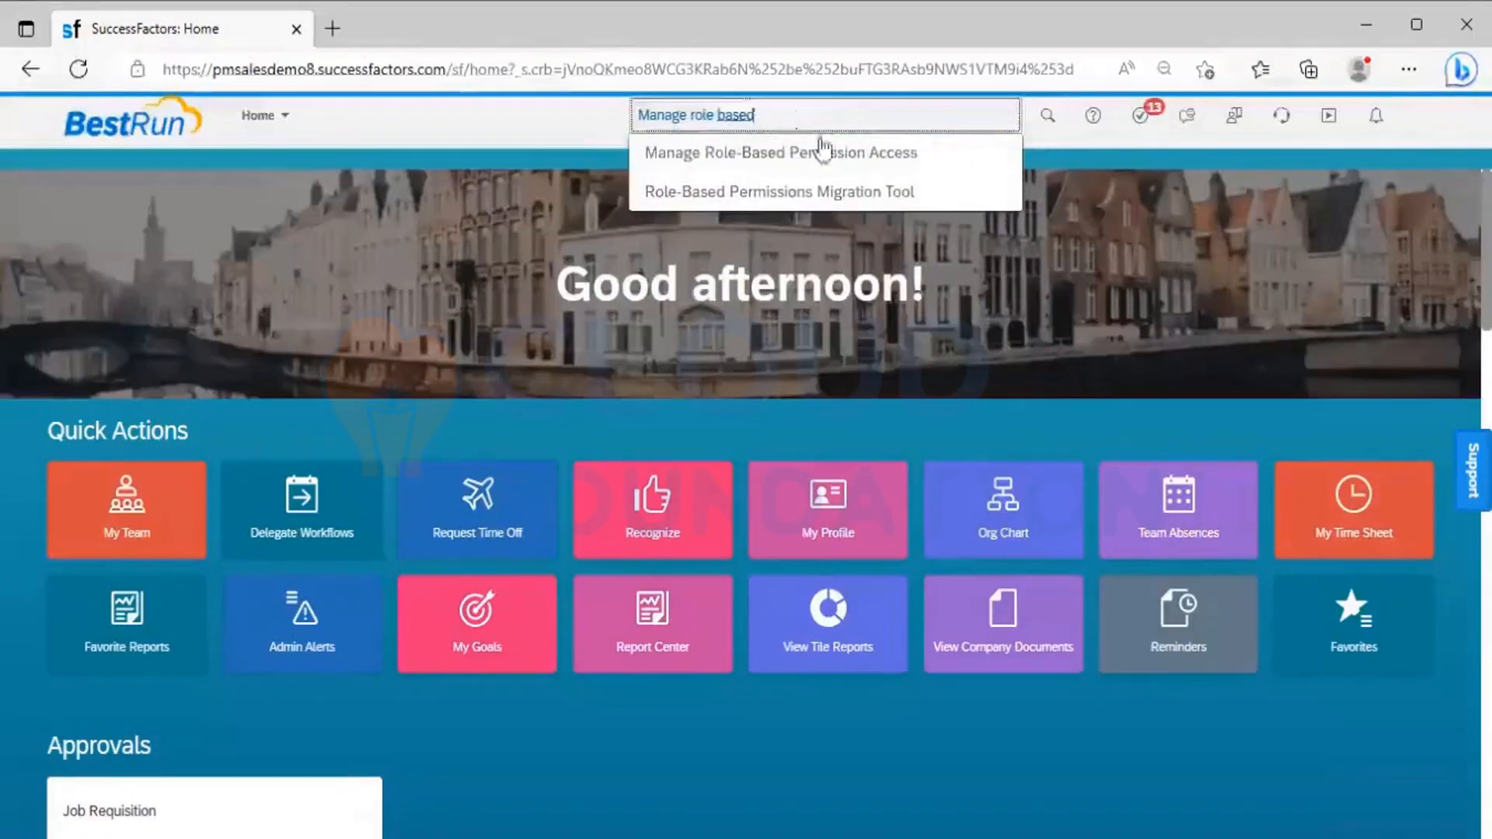
click(826, 149)
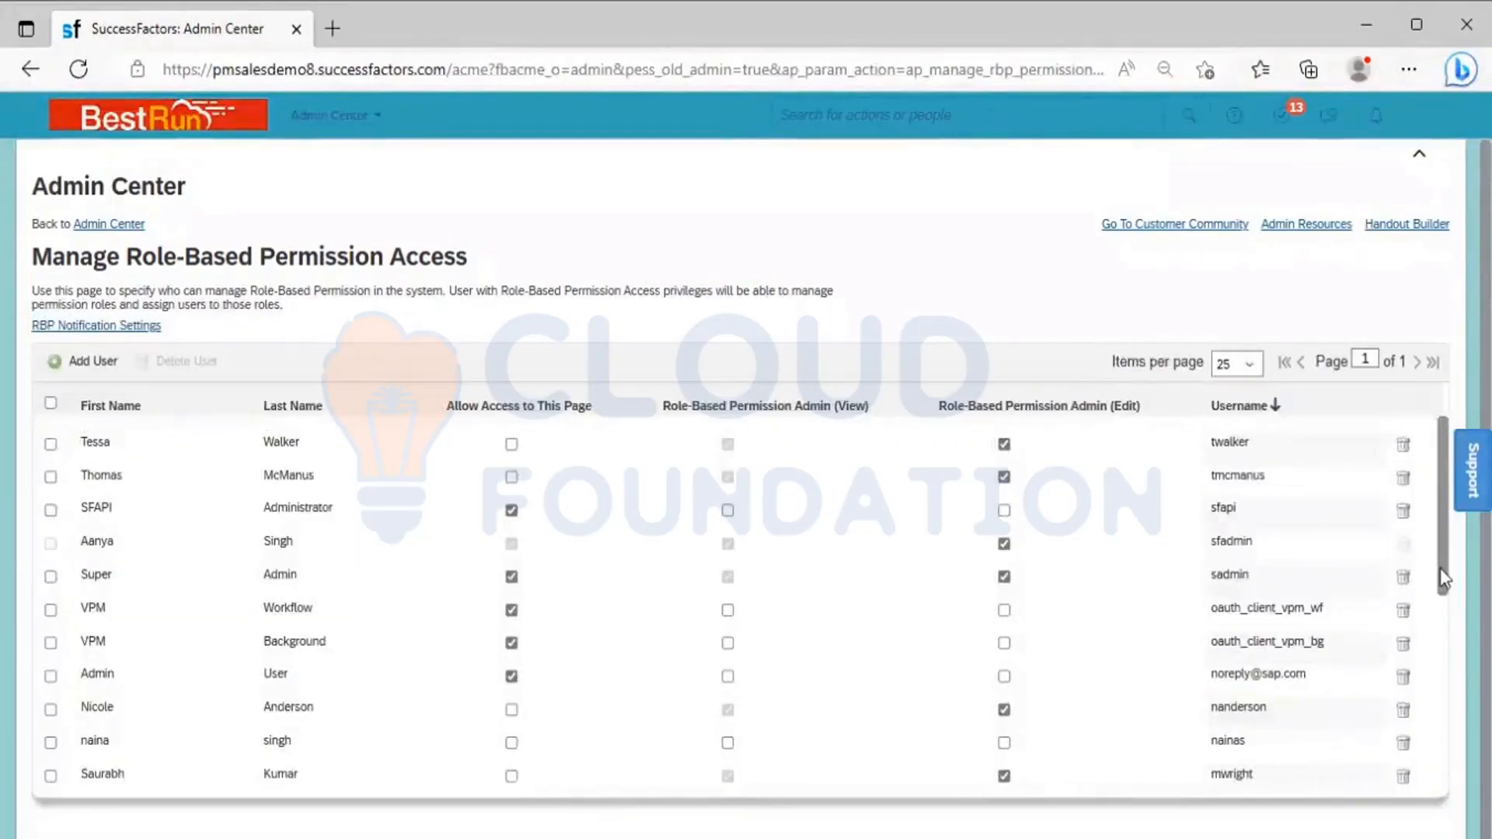
Remove one user's permission from the role-based permission access list, and end the proxy session by becoming self
drag(1442, 579, 1438, 786)
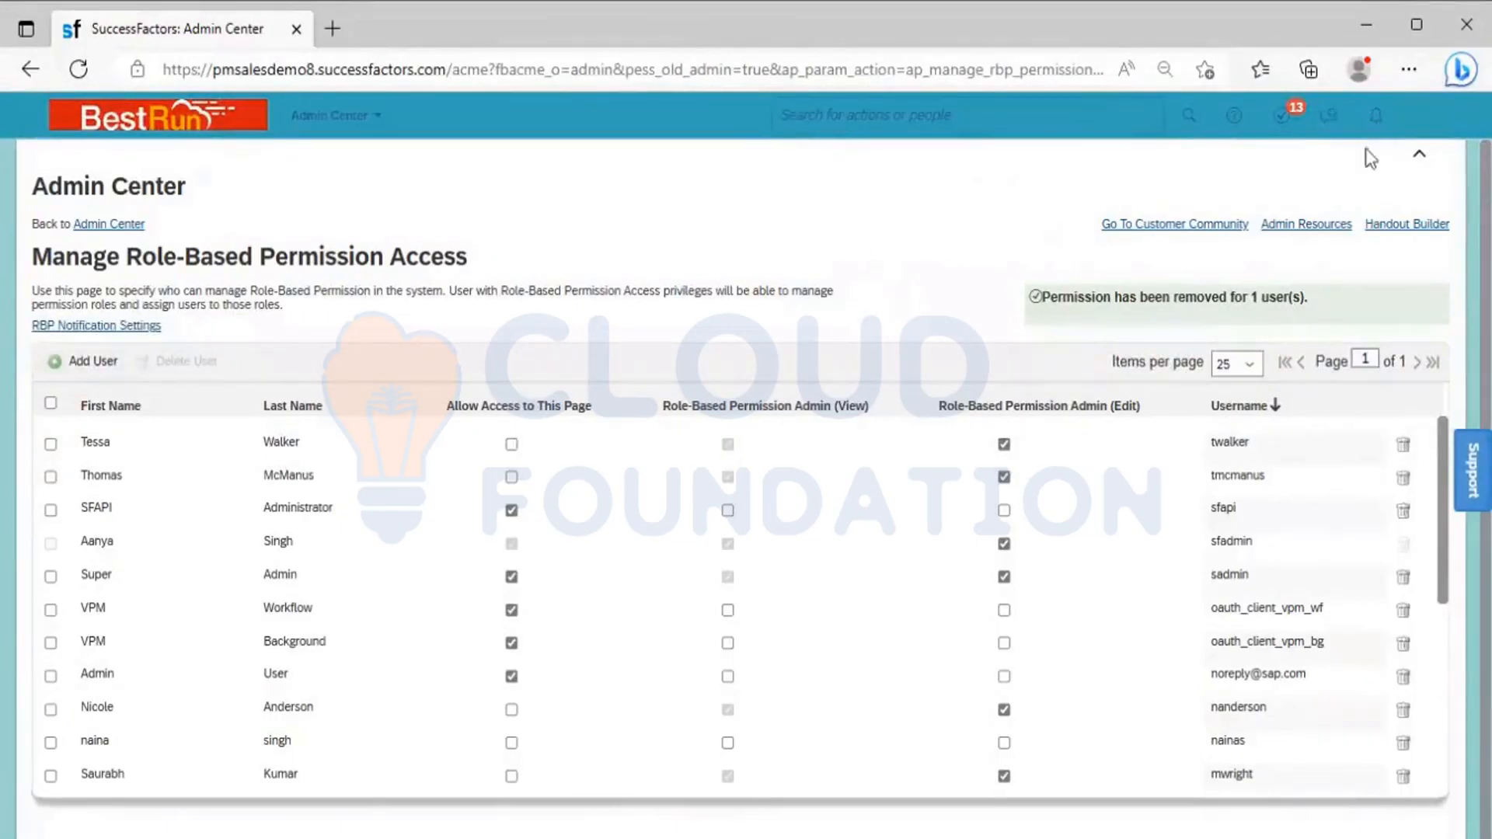
click(1423, 115)
click(1046, 223)
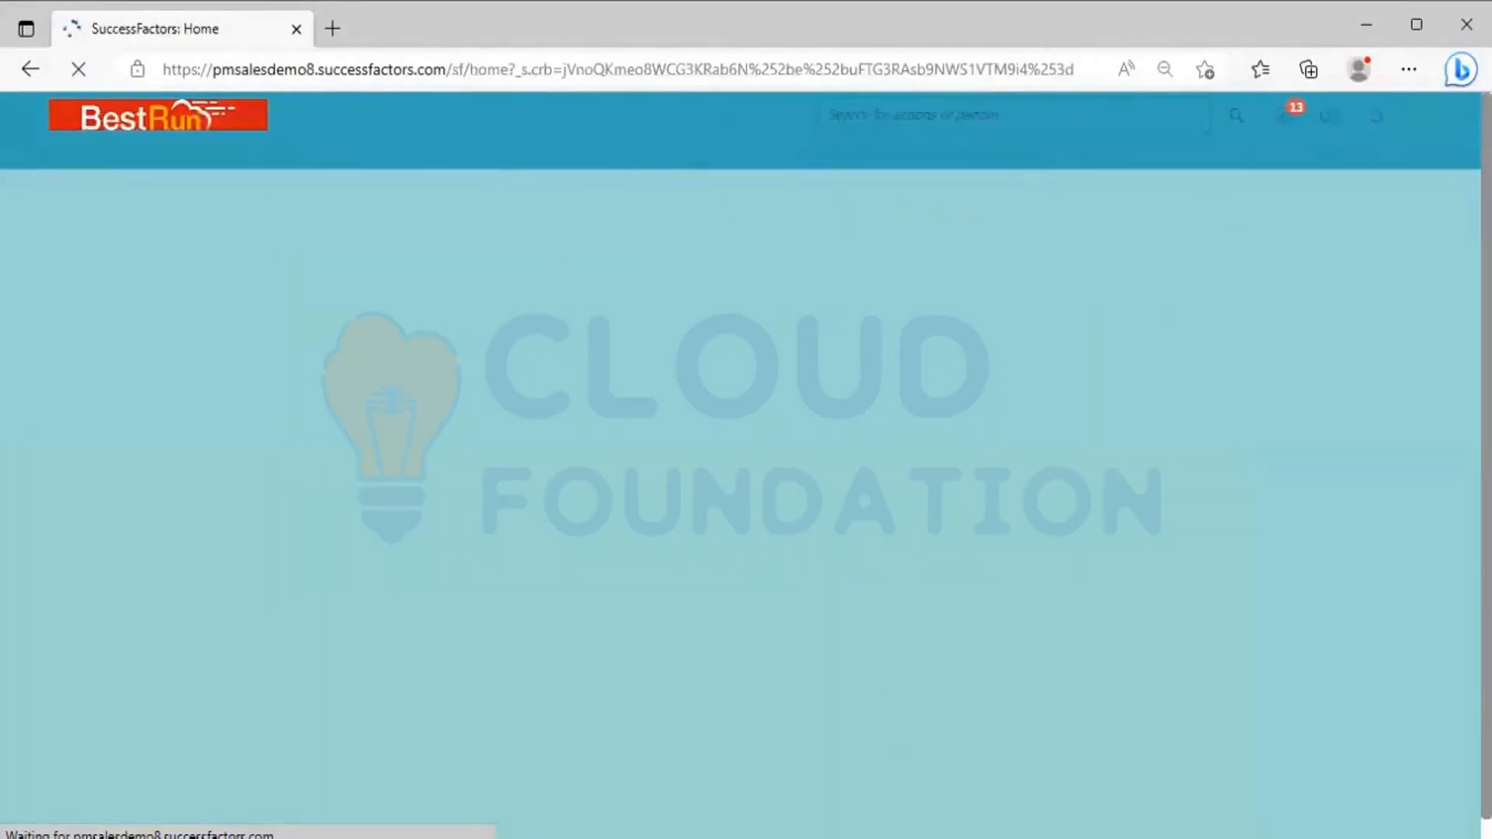
Switch to the Excel workbook and review the Employee Central notes on Set User Permission, permission groups, permission roles and role-based permission access
key(alt+Tab)
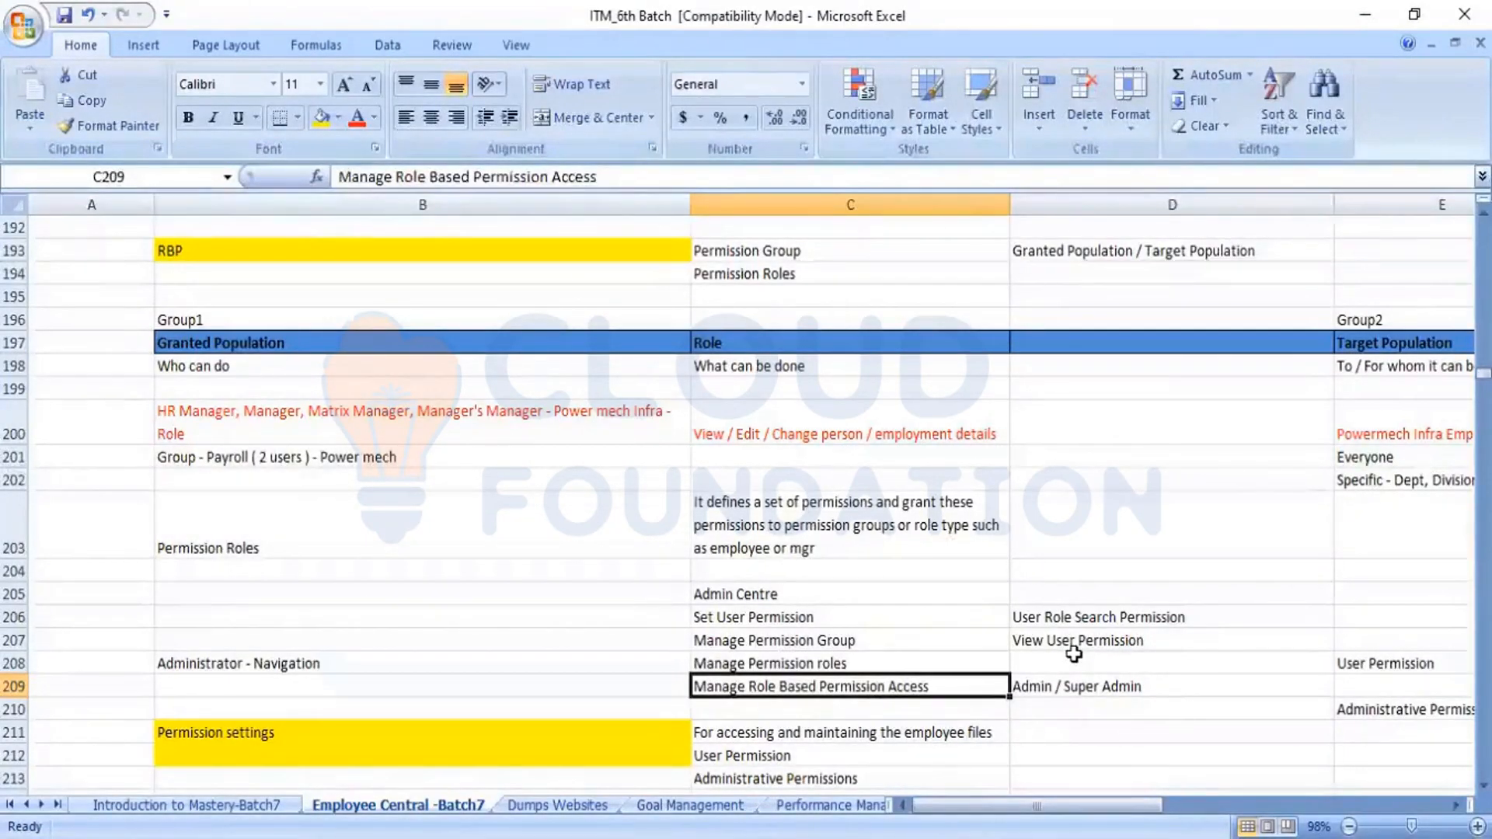
key(Down)
key(Down)
key(Down)
key(Down)
key(Down)
key(Down)
key(Down)
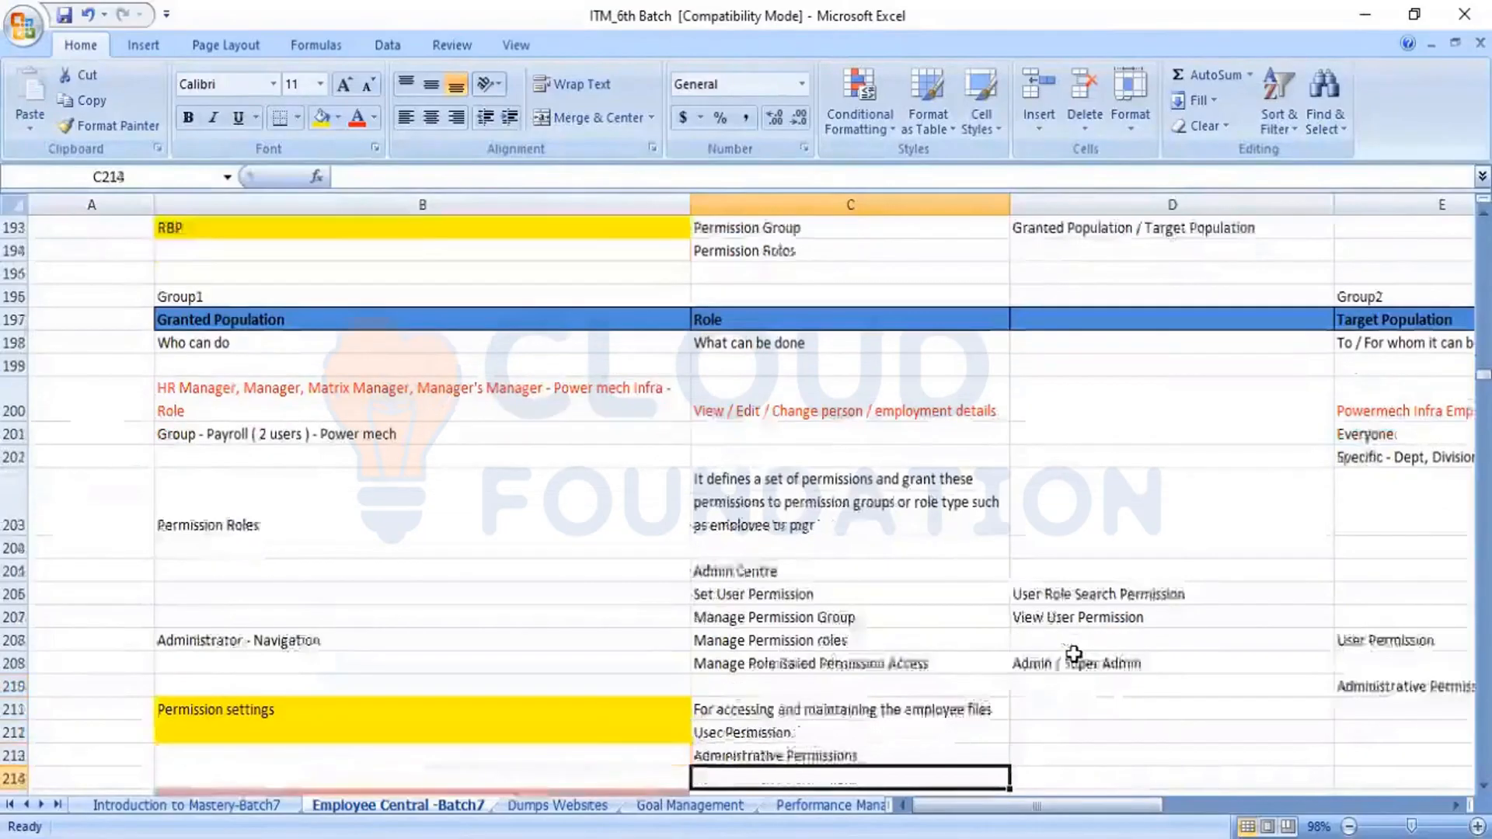
key(Up)
key(Up)
key(Up)
key(Up)
key(Up)
key(Up)
key(Up)
key(Up)
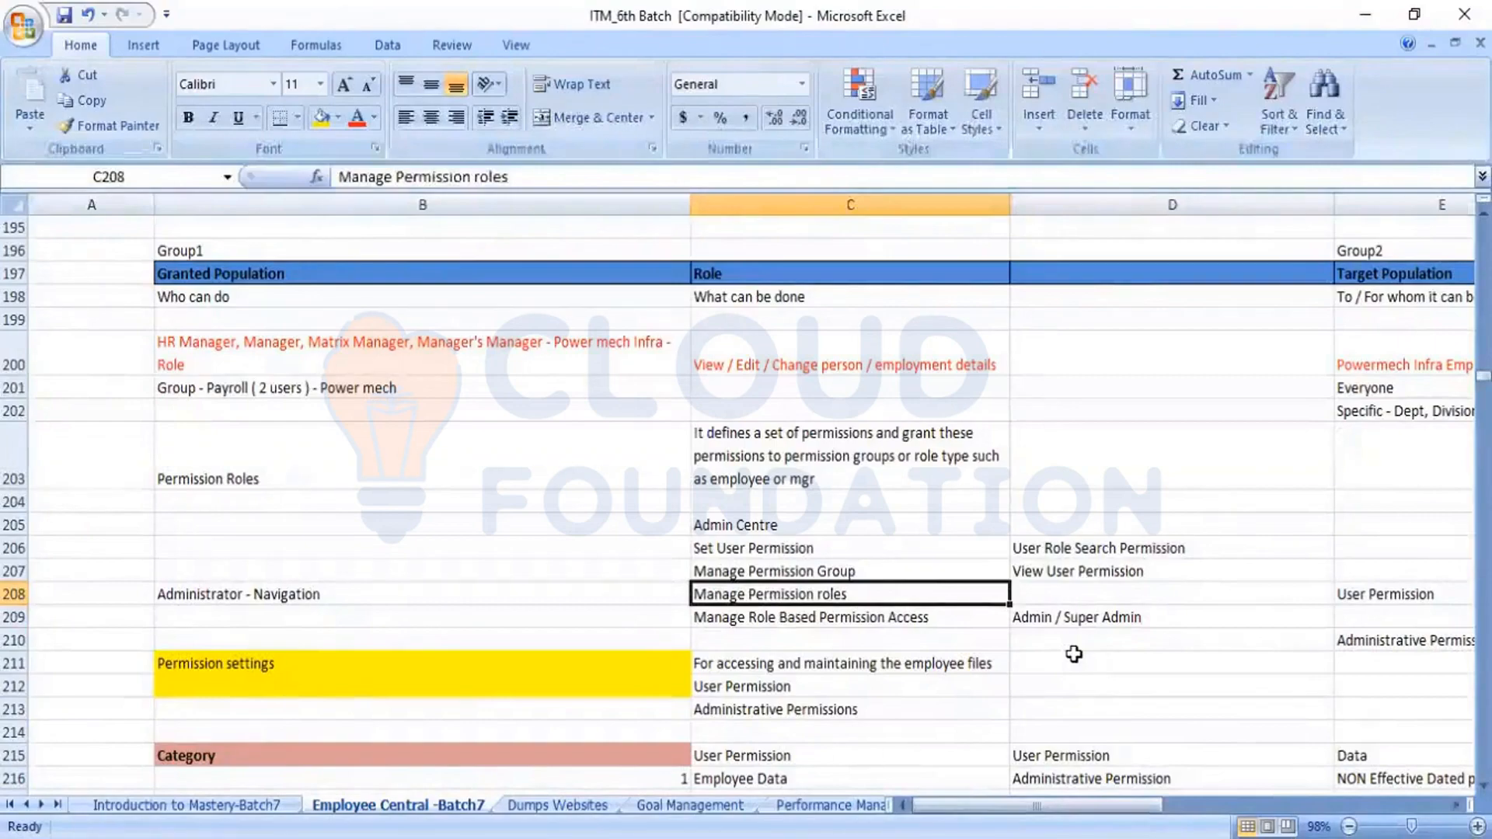
key(Up)
key(Down)
key(Down)
key(Up)
key(Up)
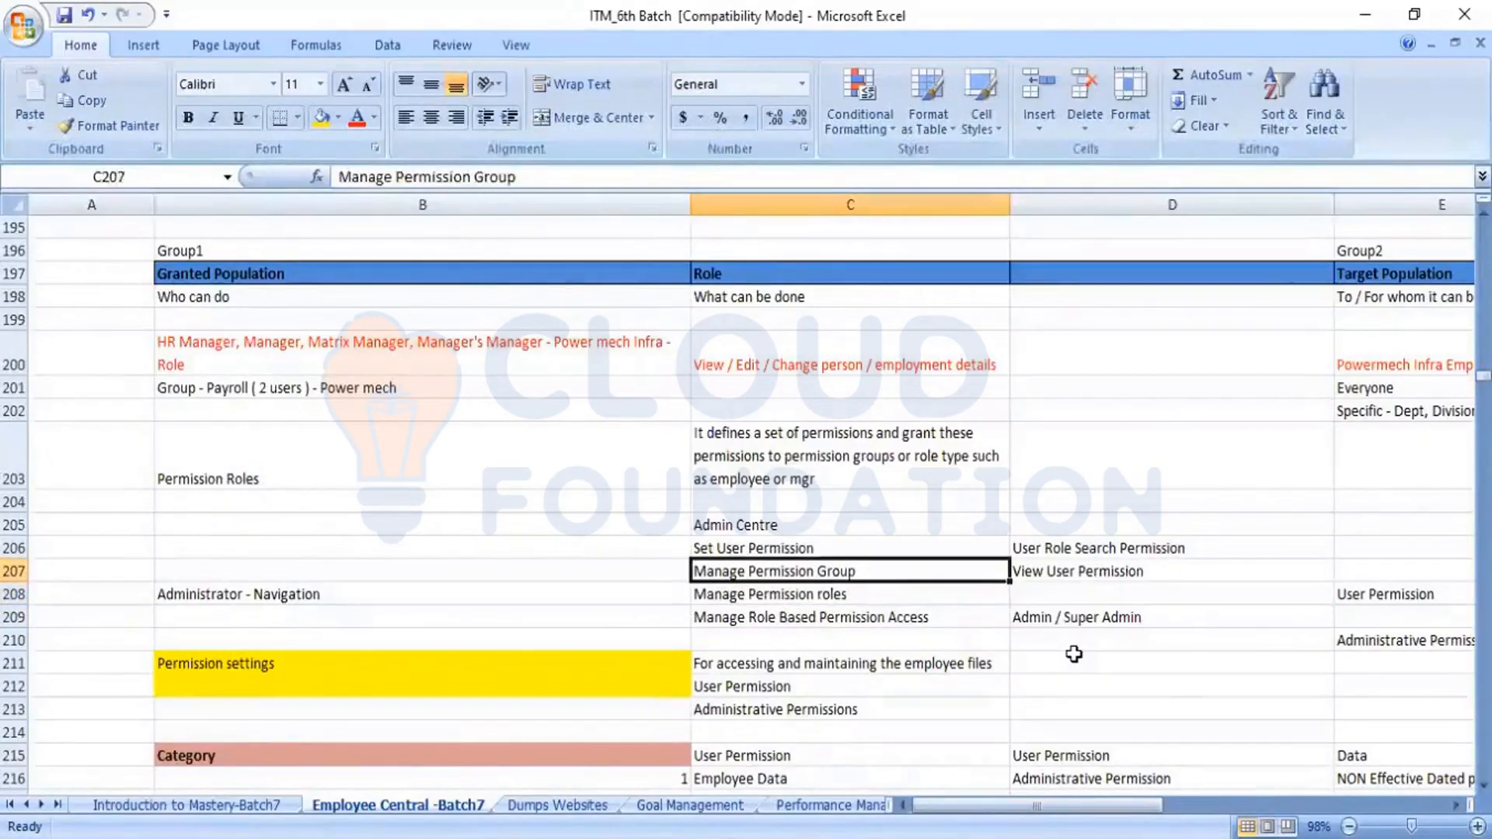
key(Down)
key(Down)
key(Up)
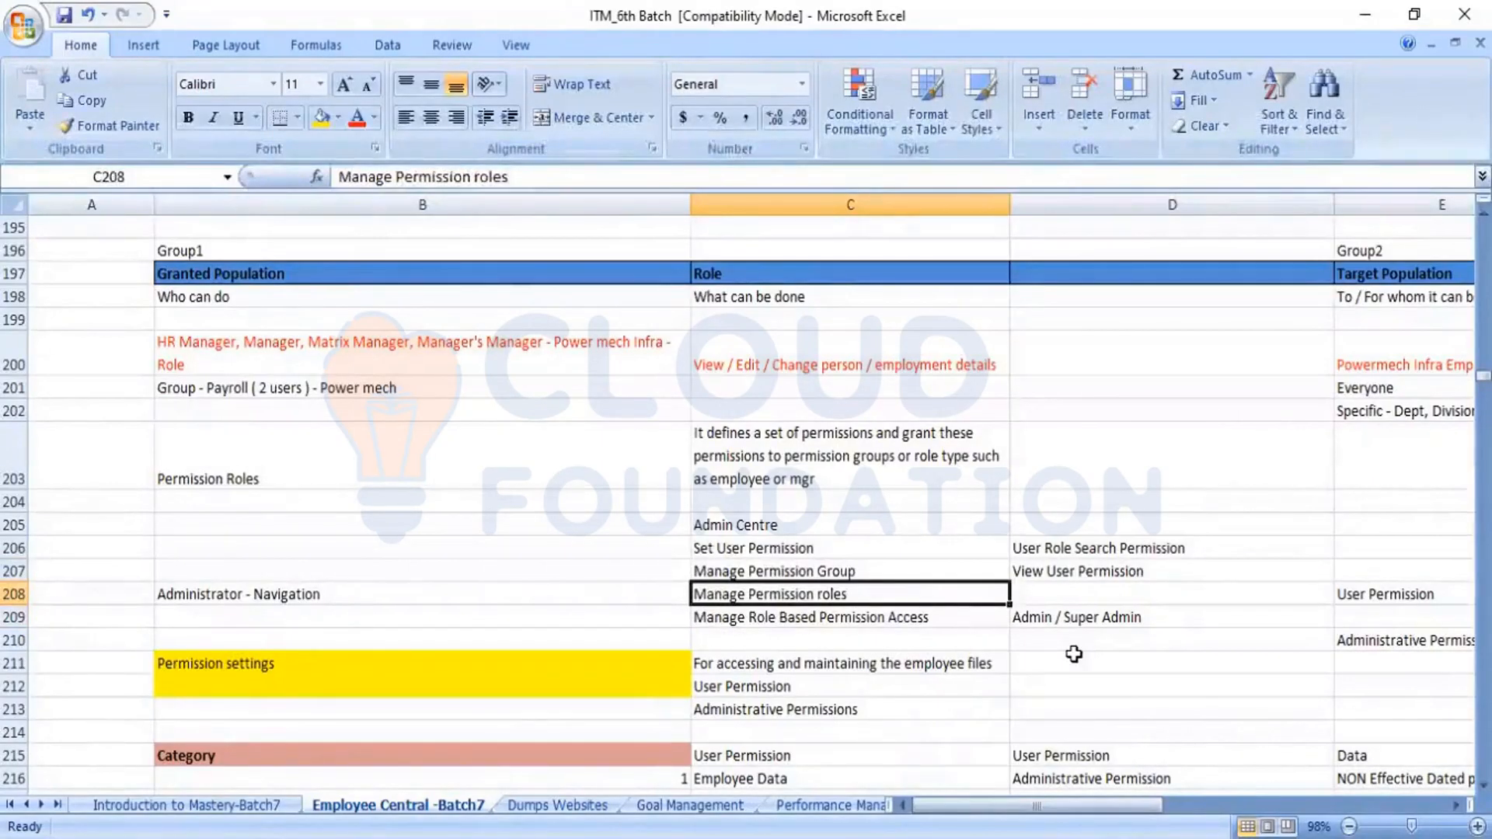
key(Down)
key(Up)
key(Down)
key(Up)
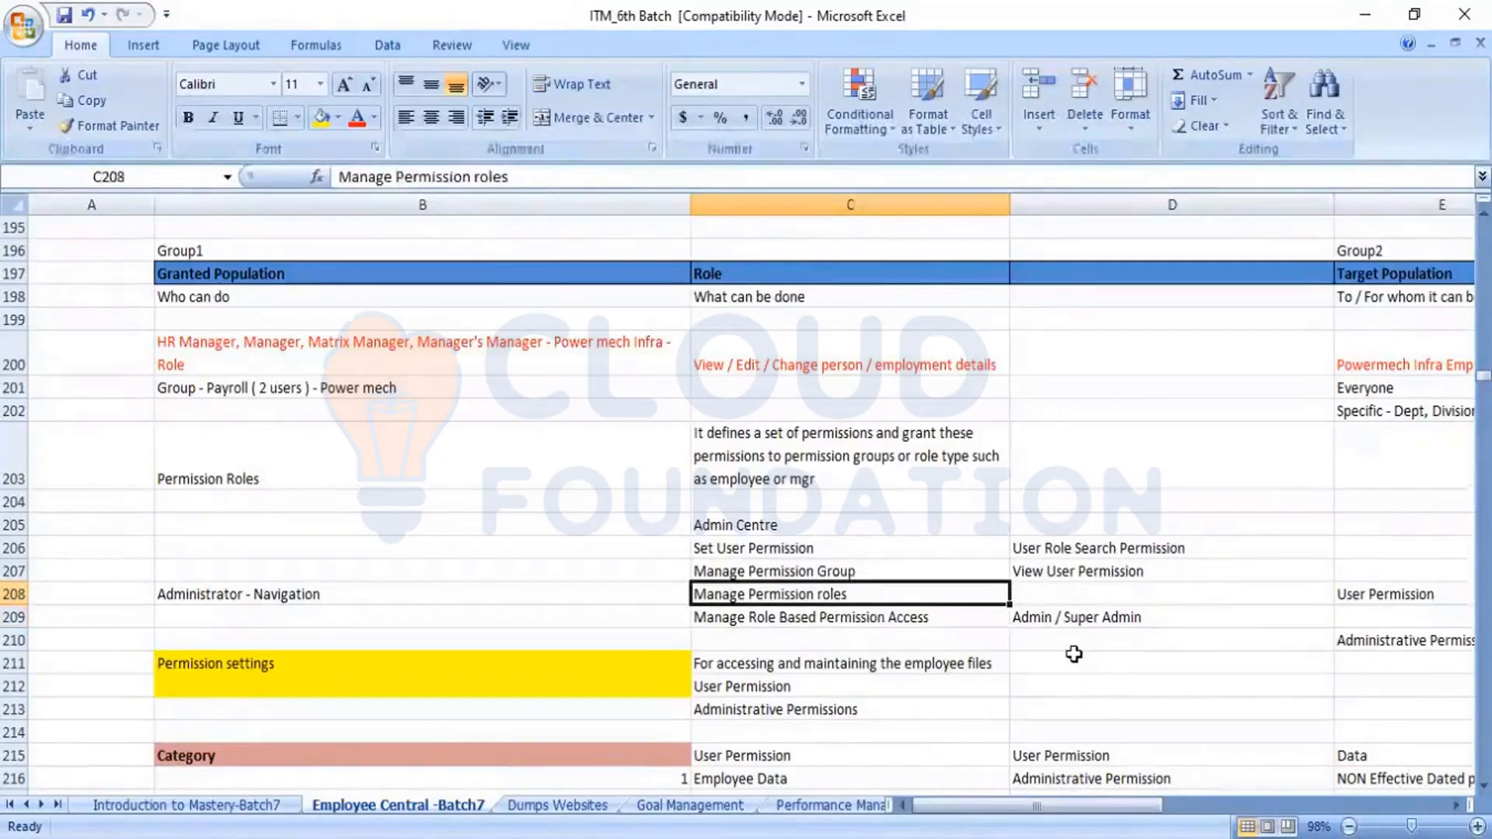
key(Up)
key(Up)
key(Up)
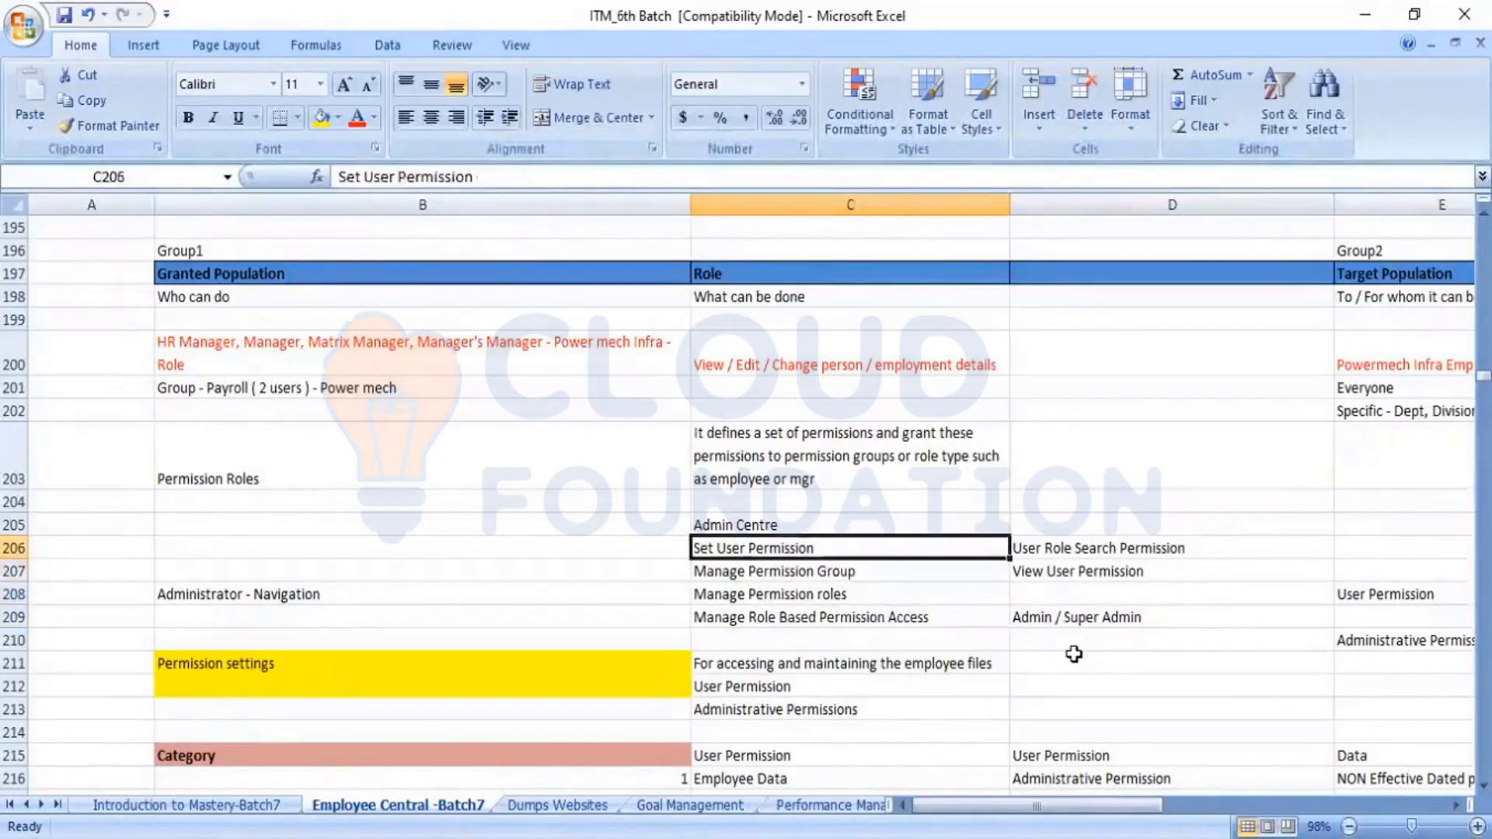
key(Down)
key(Down)
key(Down)
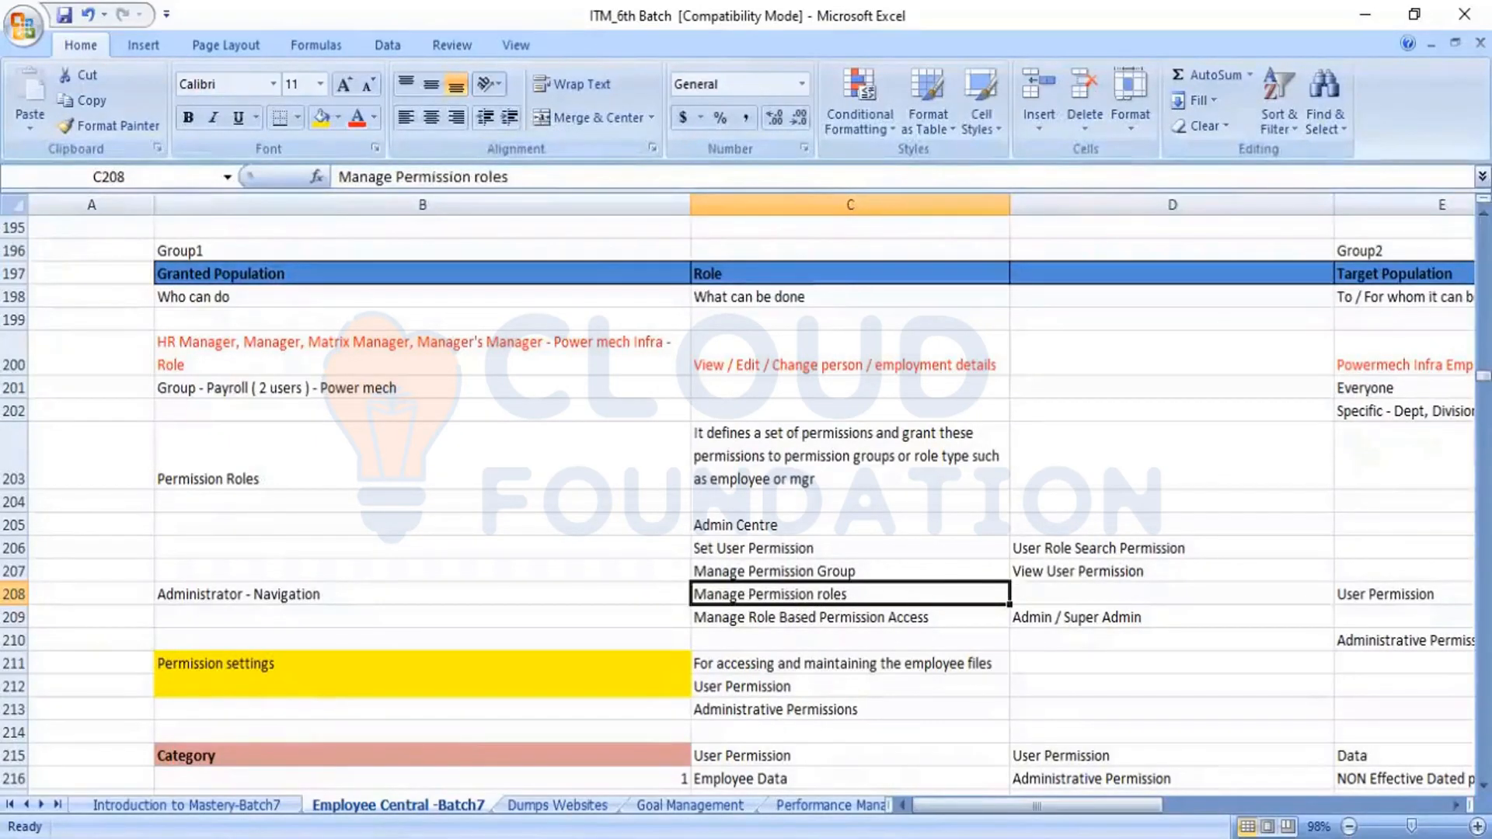
Switch back to SuccessFactors in the browser and open the Admin Center
key(alt+Tab)
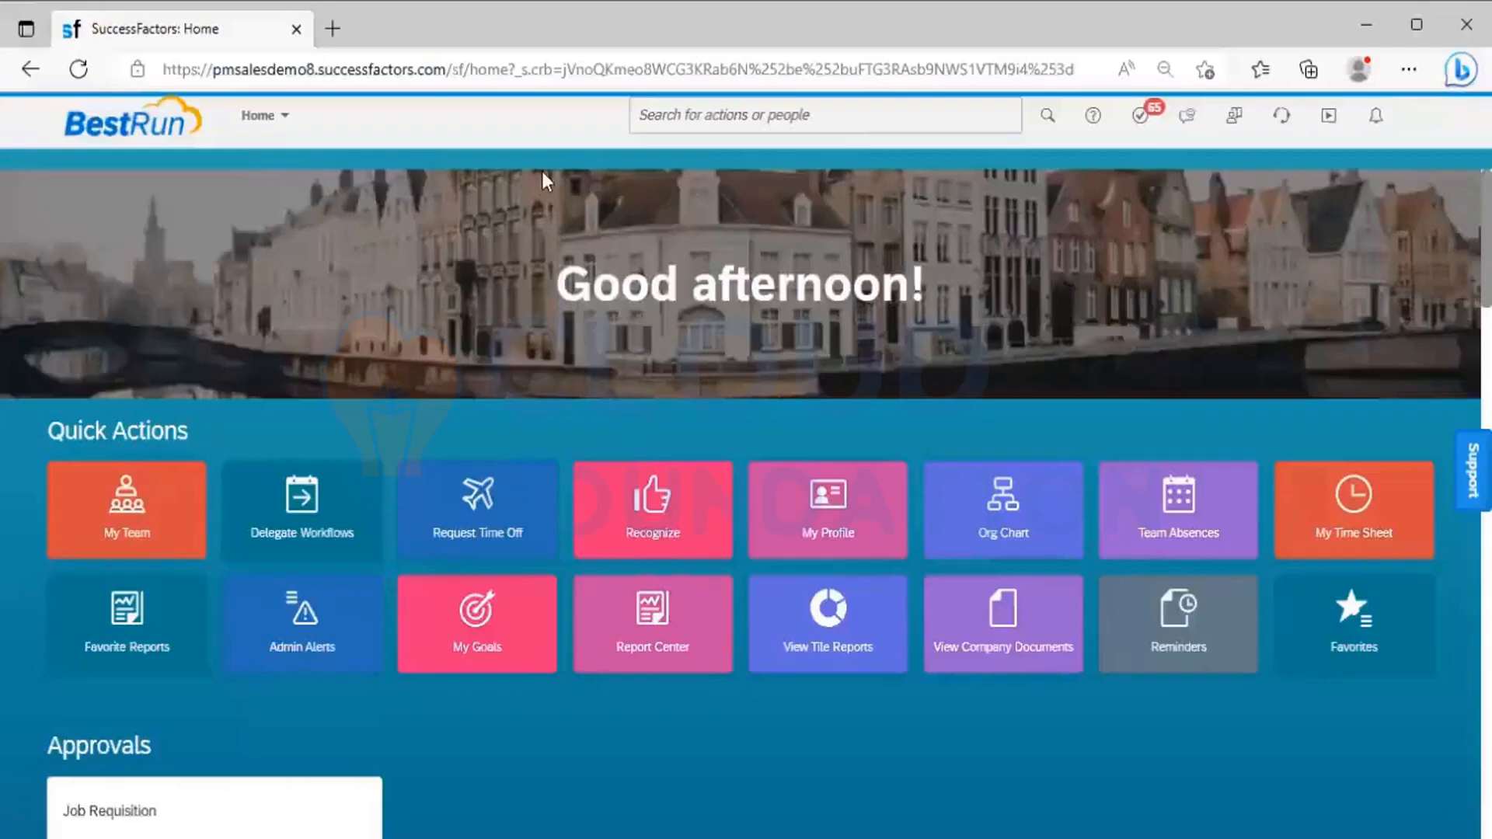
click(281, 118)
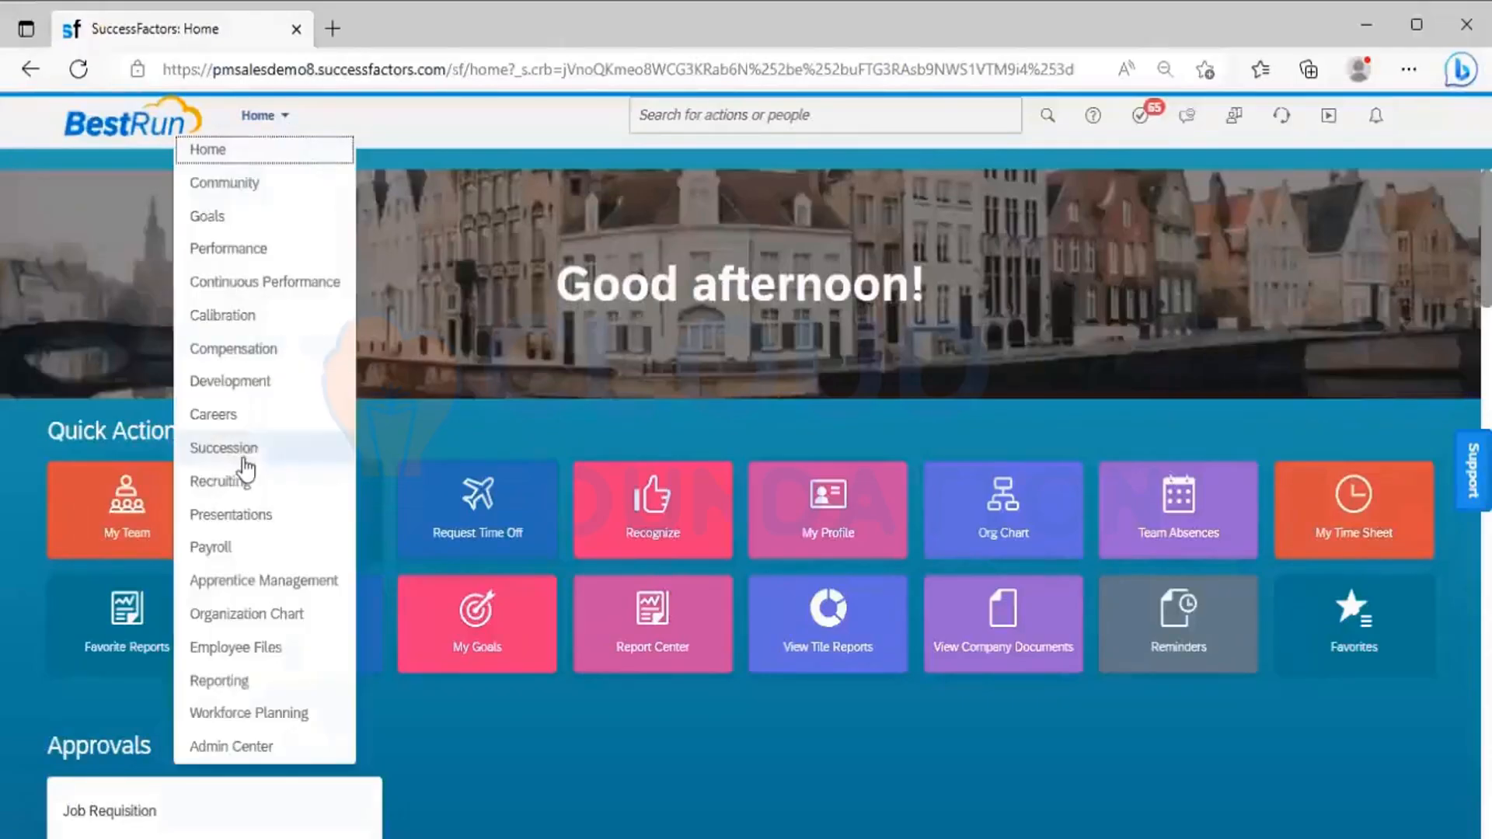
click(233, 747)
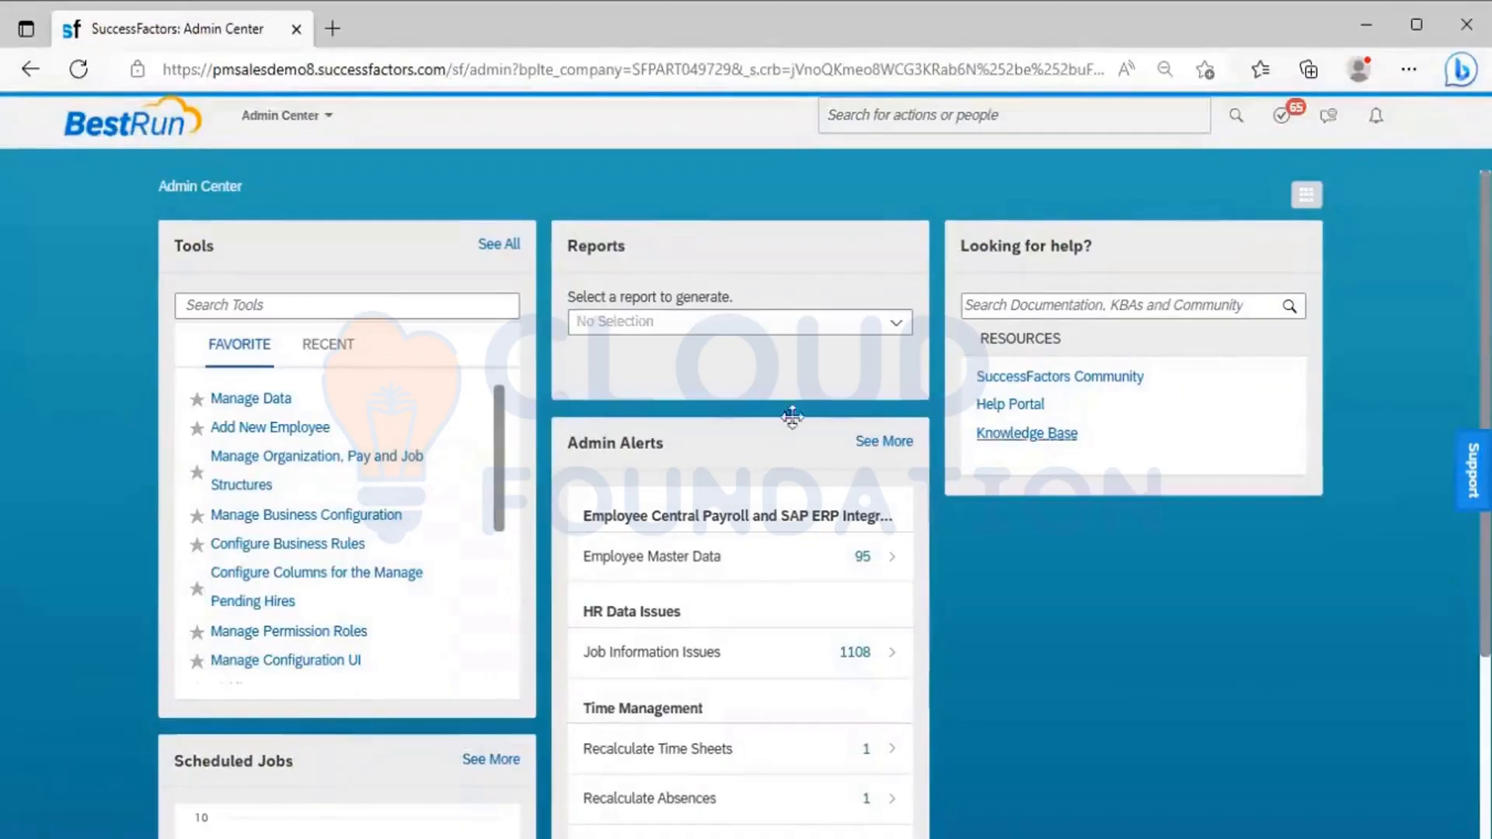
Show all Admin Center tools and open Manage Permission Roles under Set User Permissions
click(497, 246)
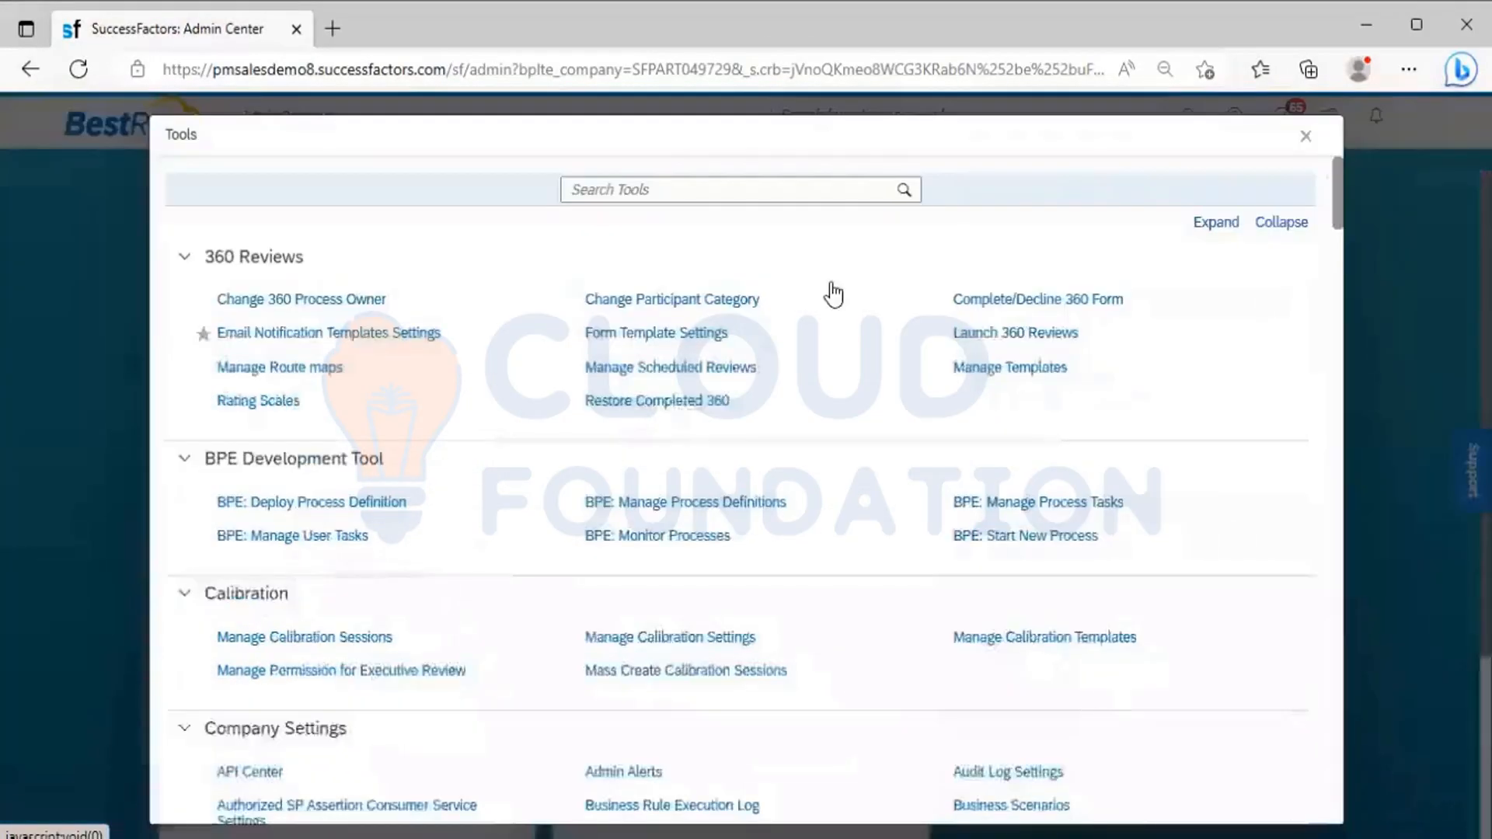
drag(1338, 200, 1327, 735)
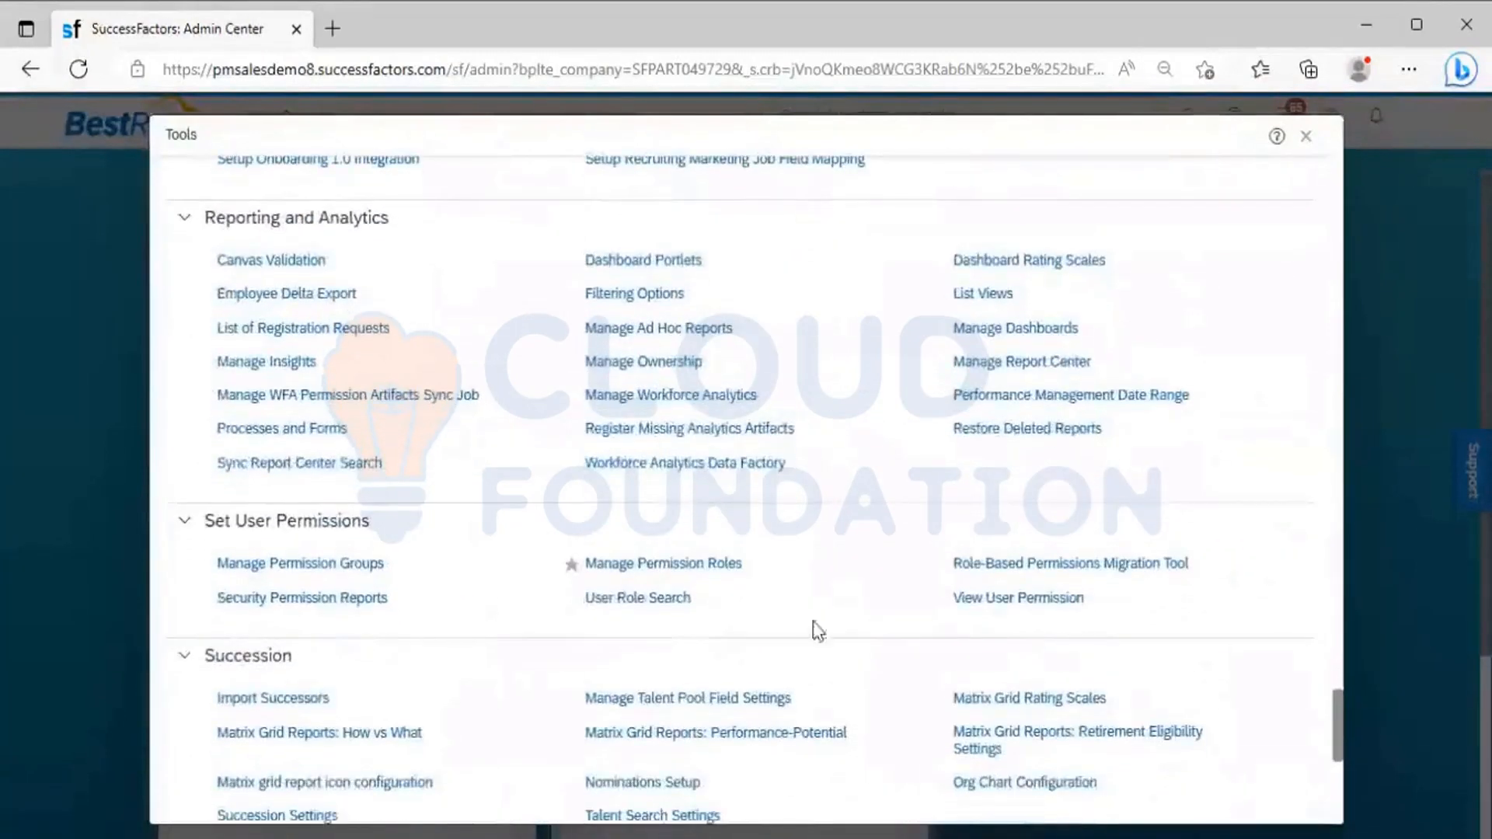
click(671, 572)
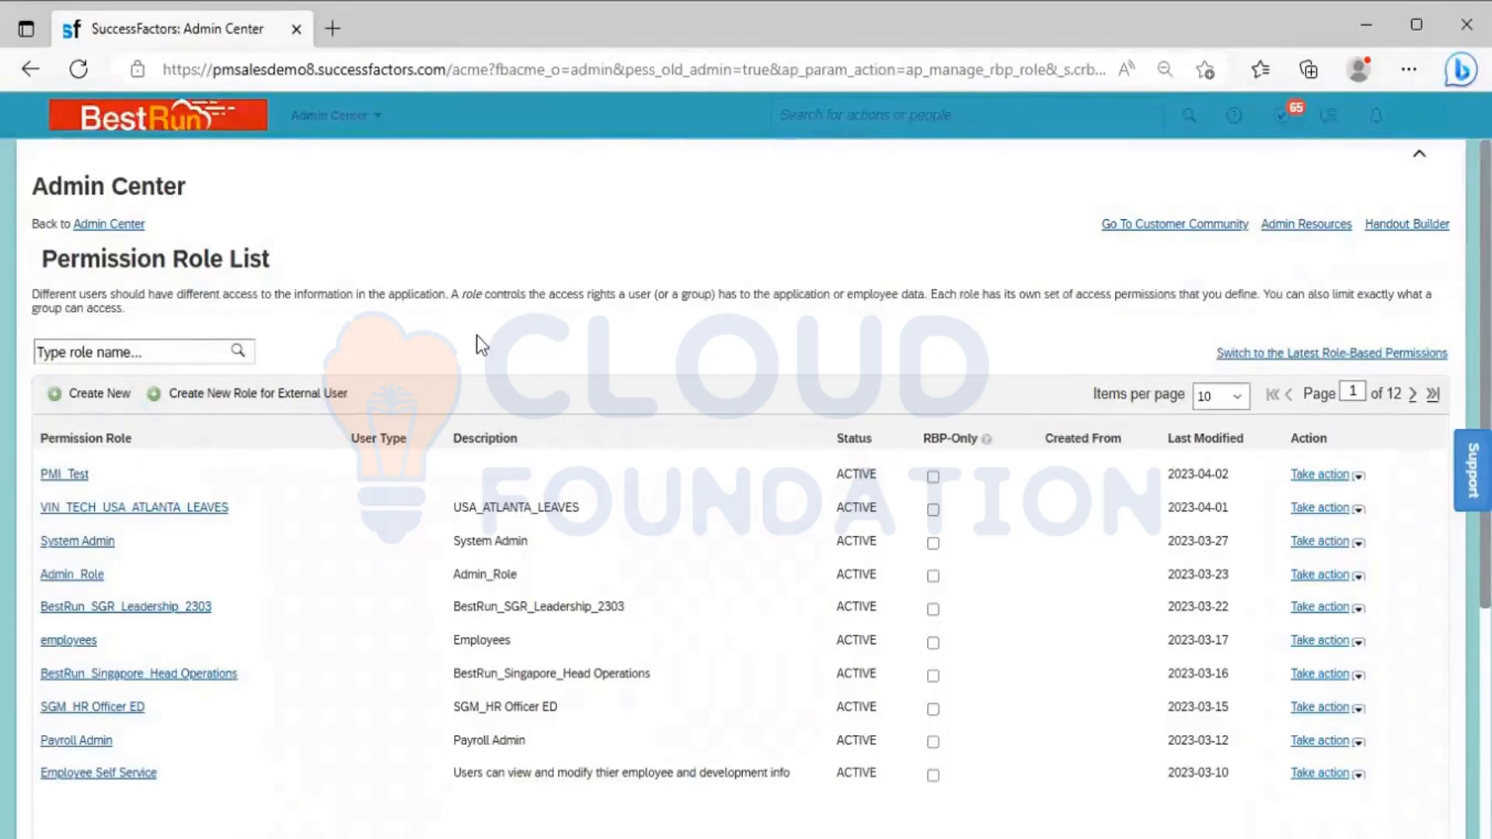
Search the permission role list for "ESS", and replace that search with "Employee Self Service"
click(134, 356)
text(ESS)
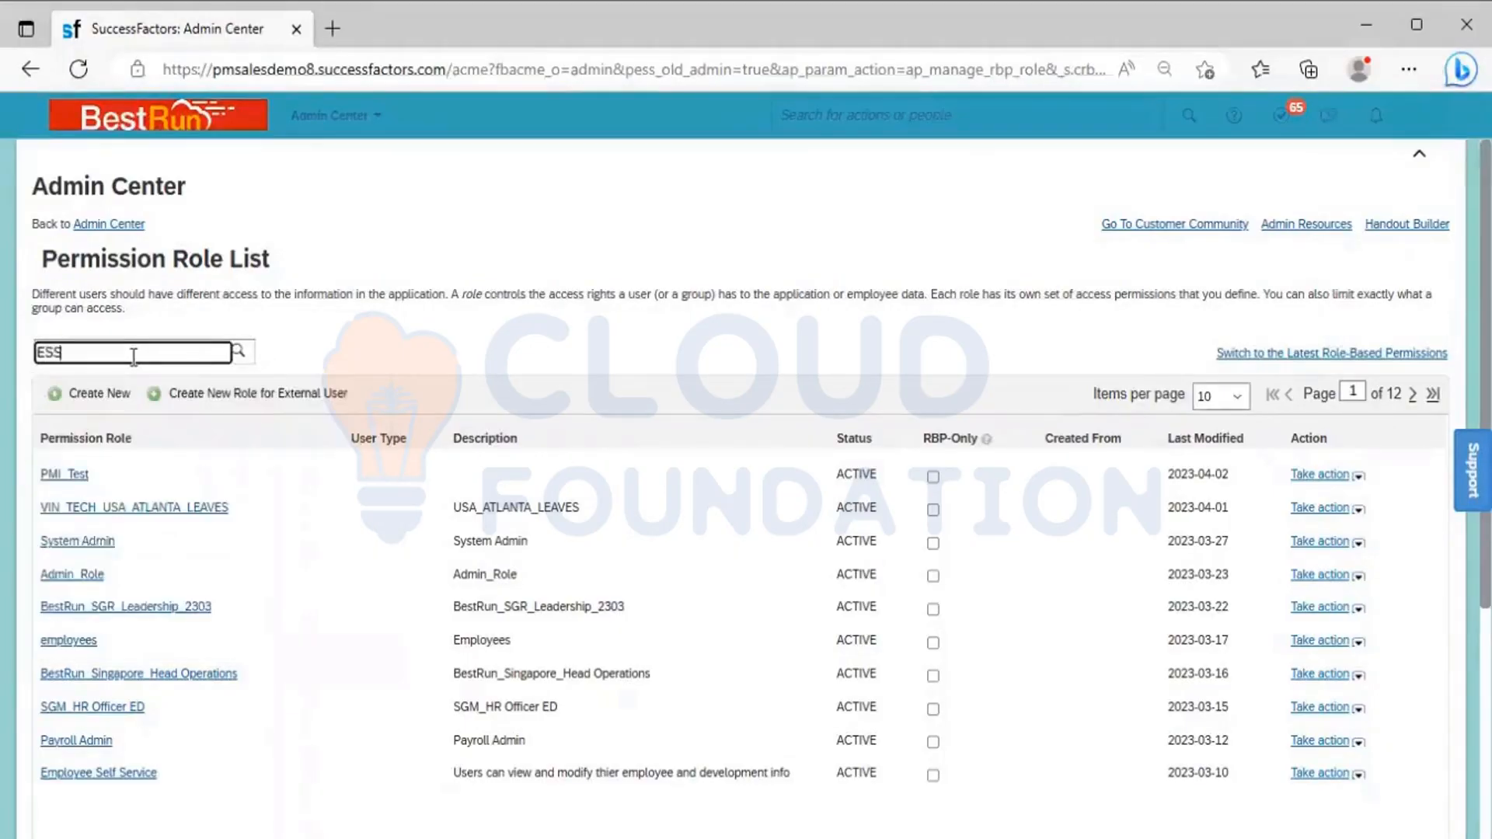
key(Return)
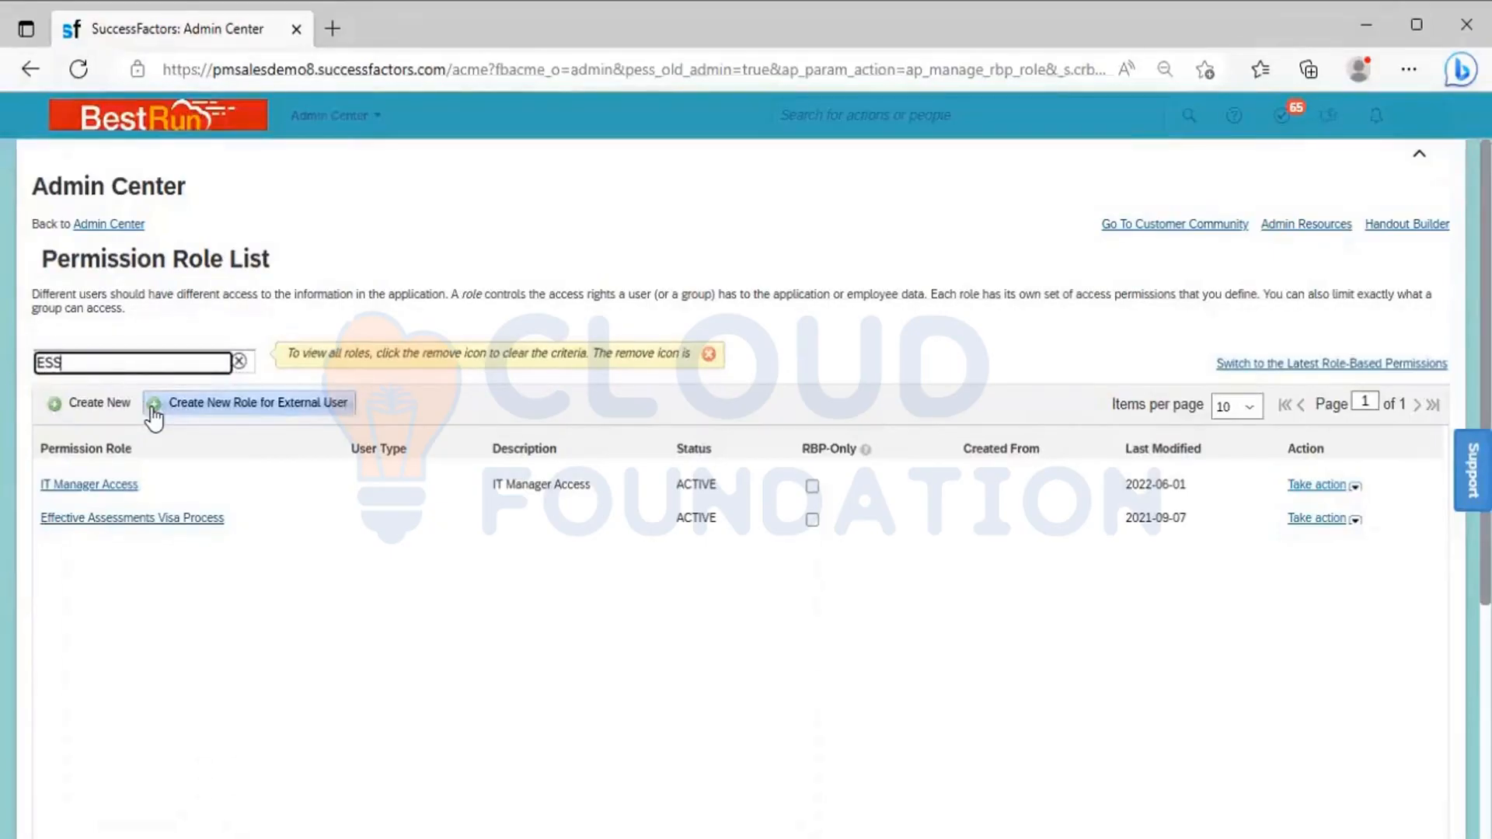
key(BackSpace)
key(BackSpace)
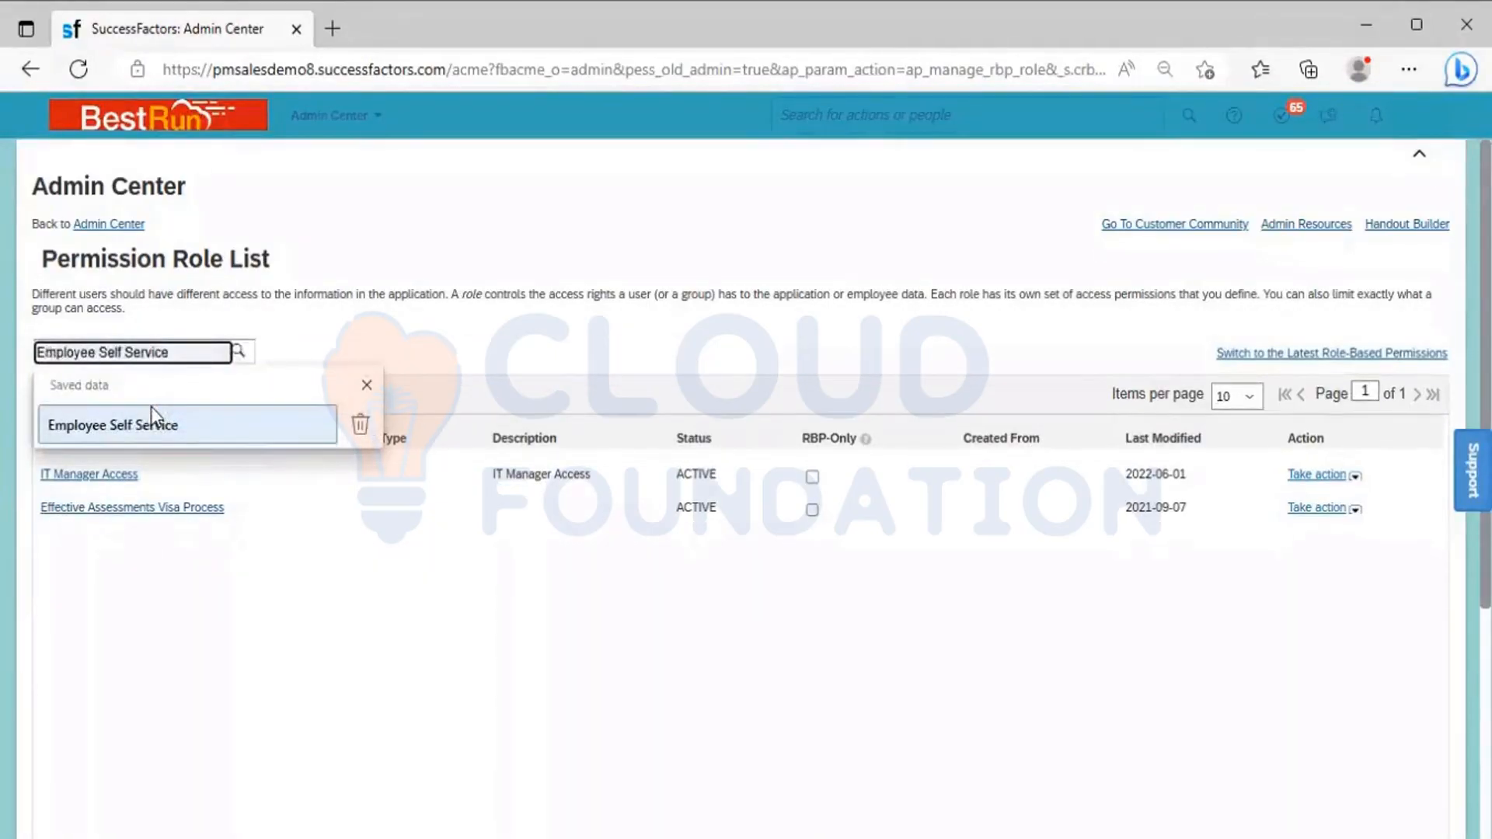
click(151, 436)
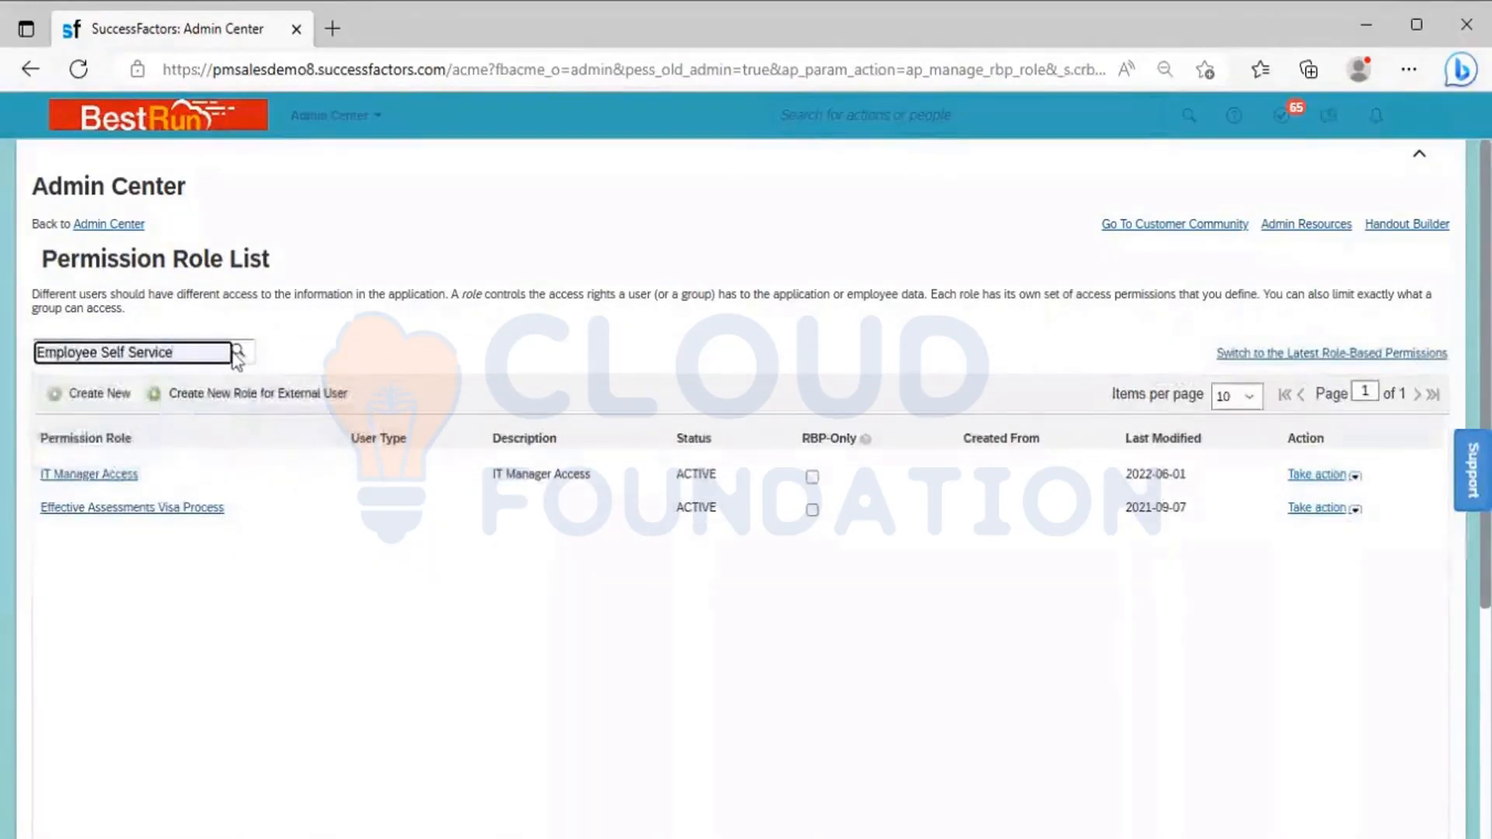
click(237, 352)
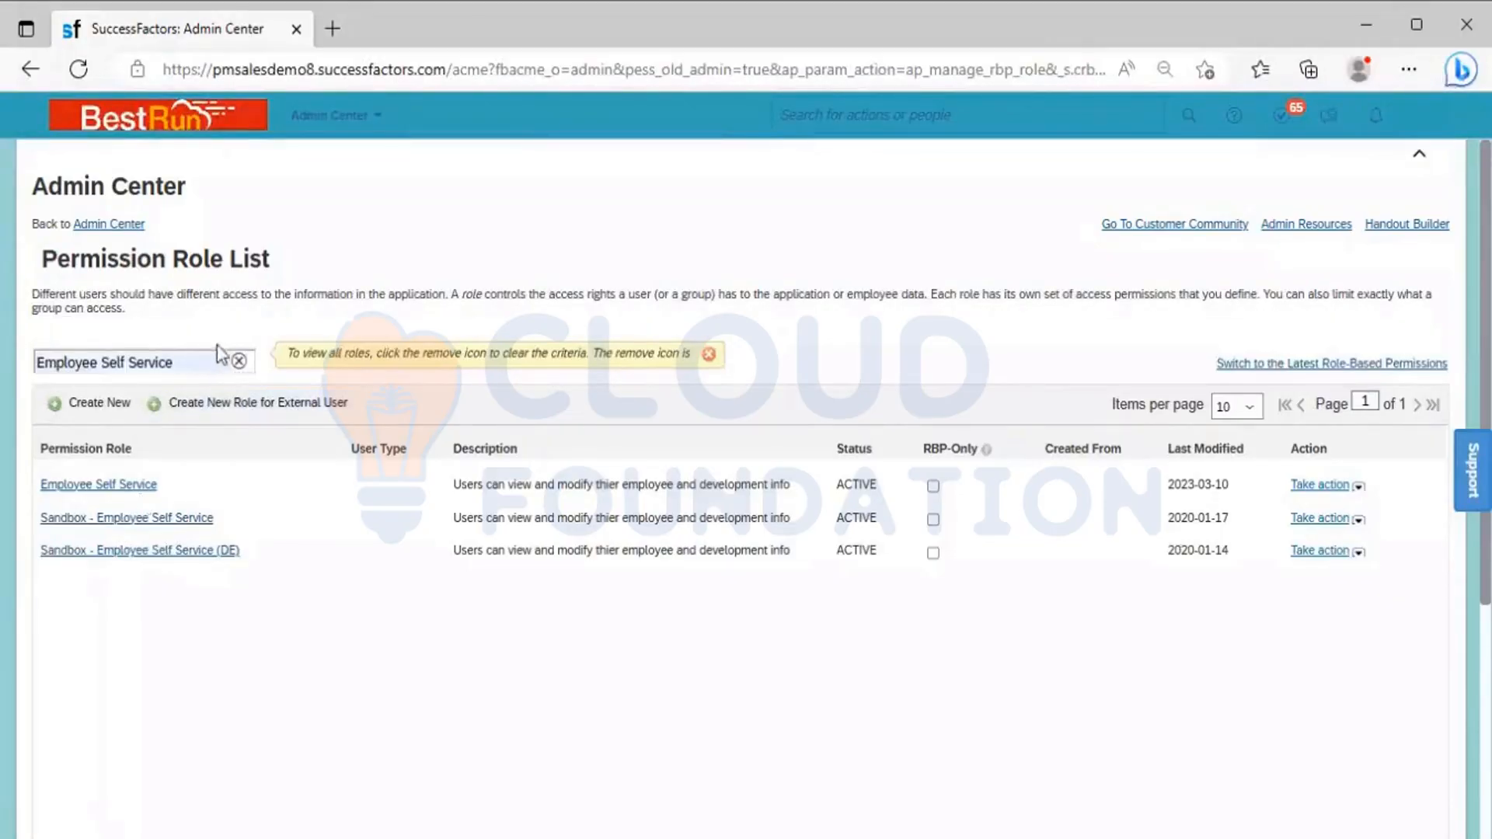
Clear the Employee Self Service filter and search the permission role list for "MSS"
click(239, 364)
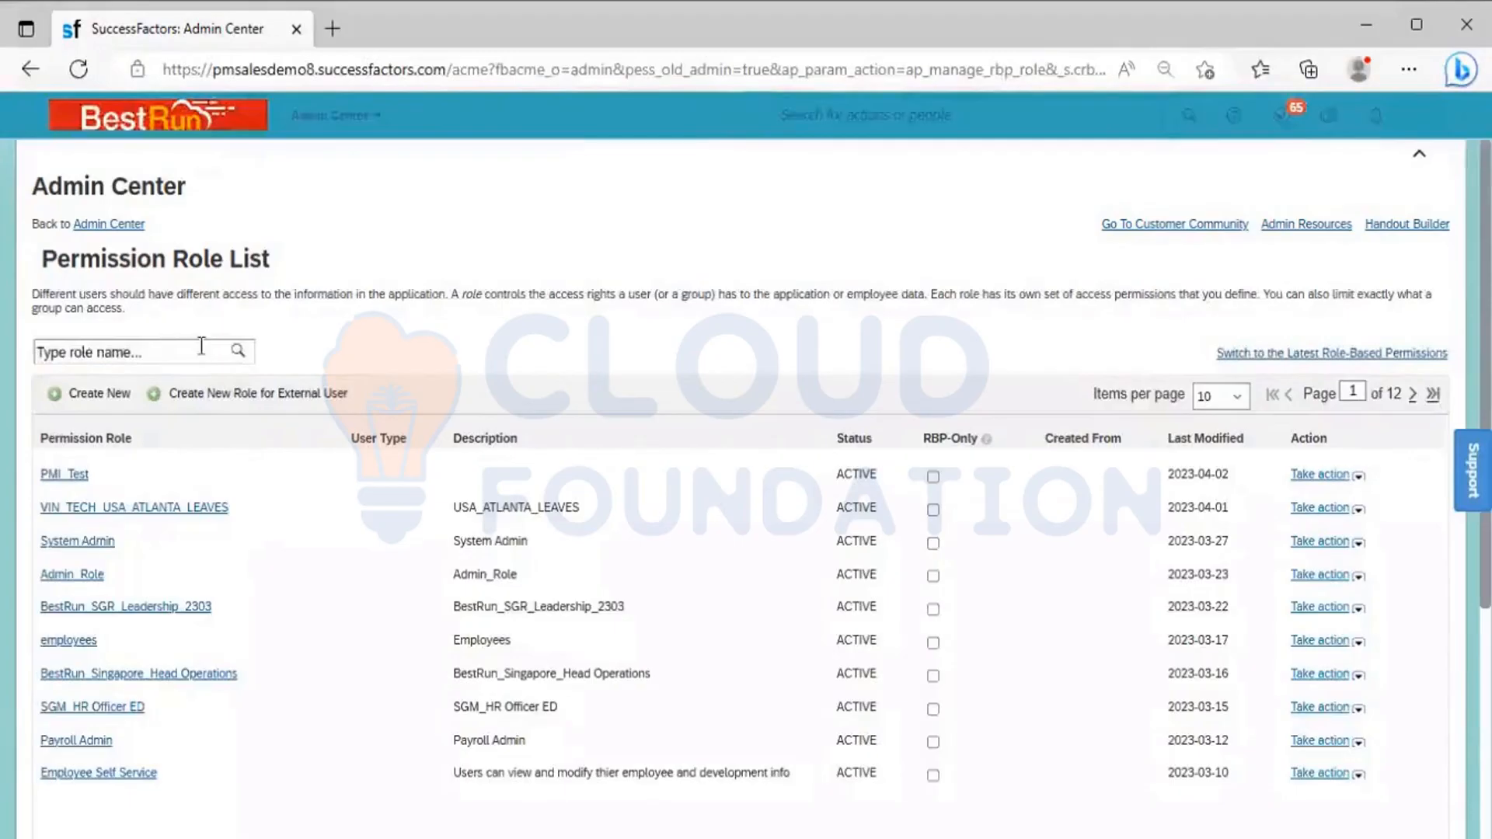
click(201, 350)
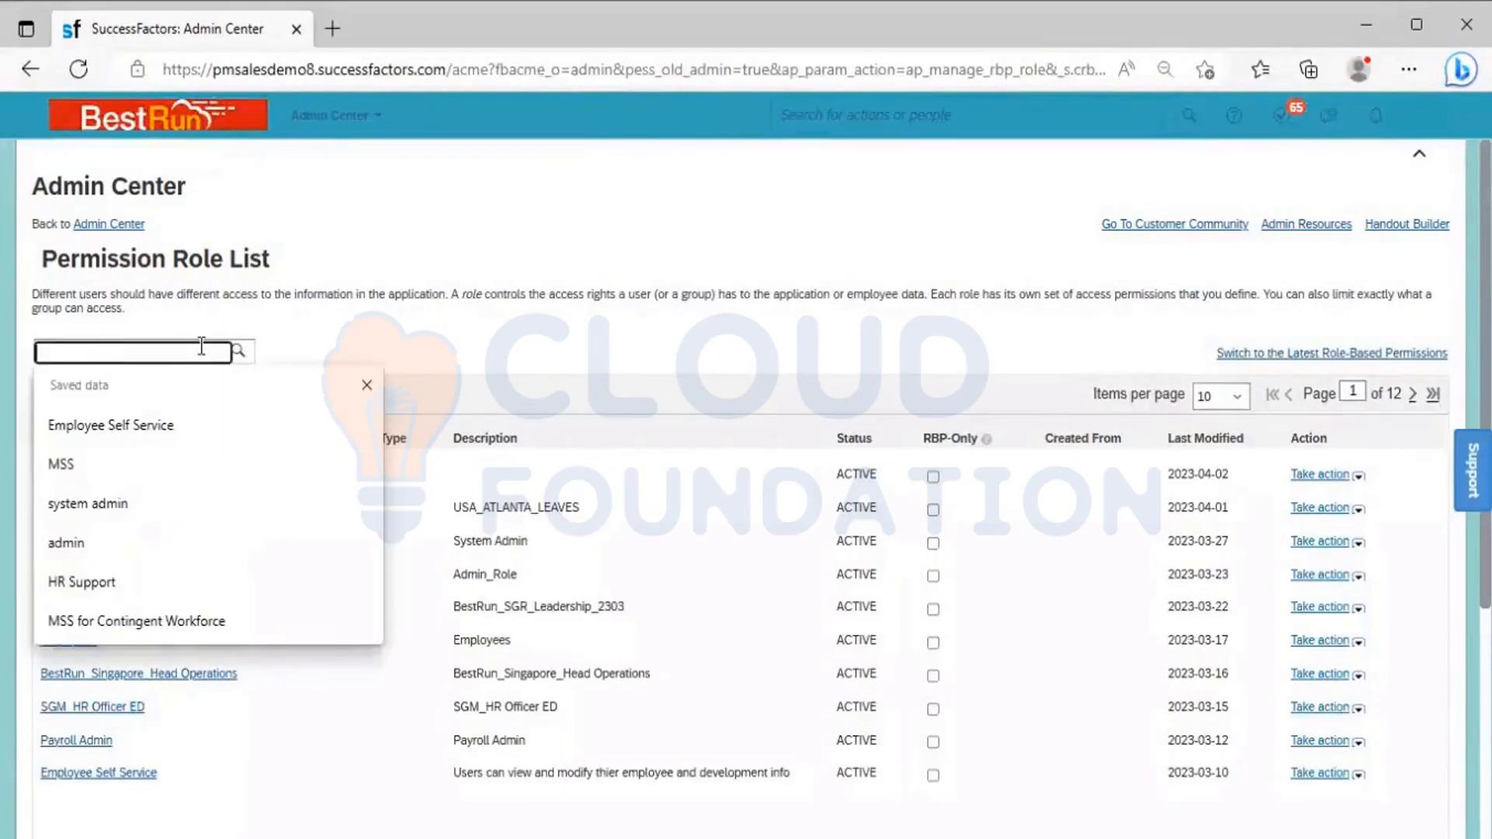
text(NS)
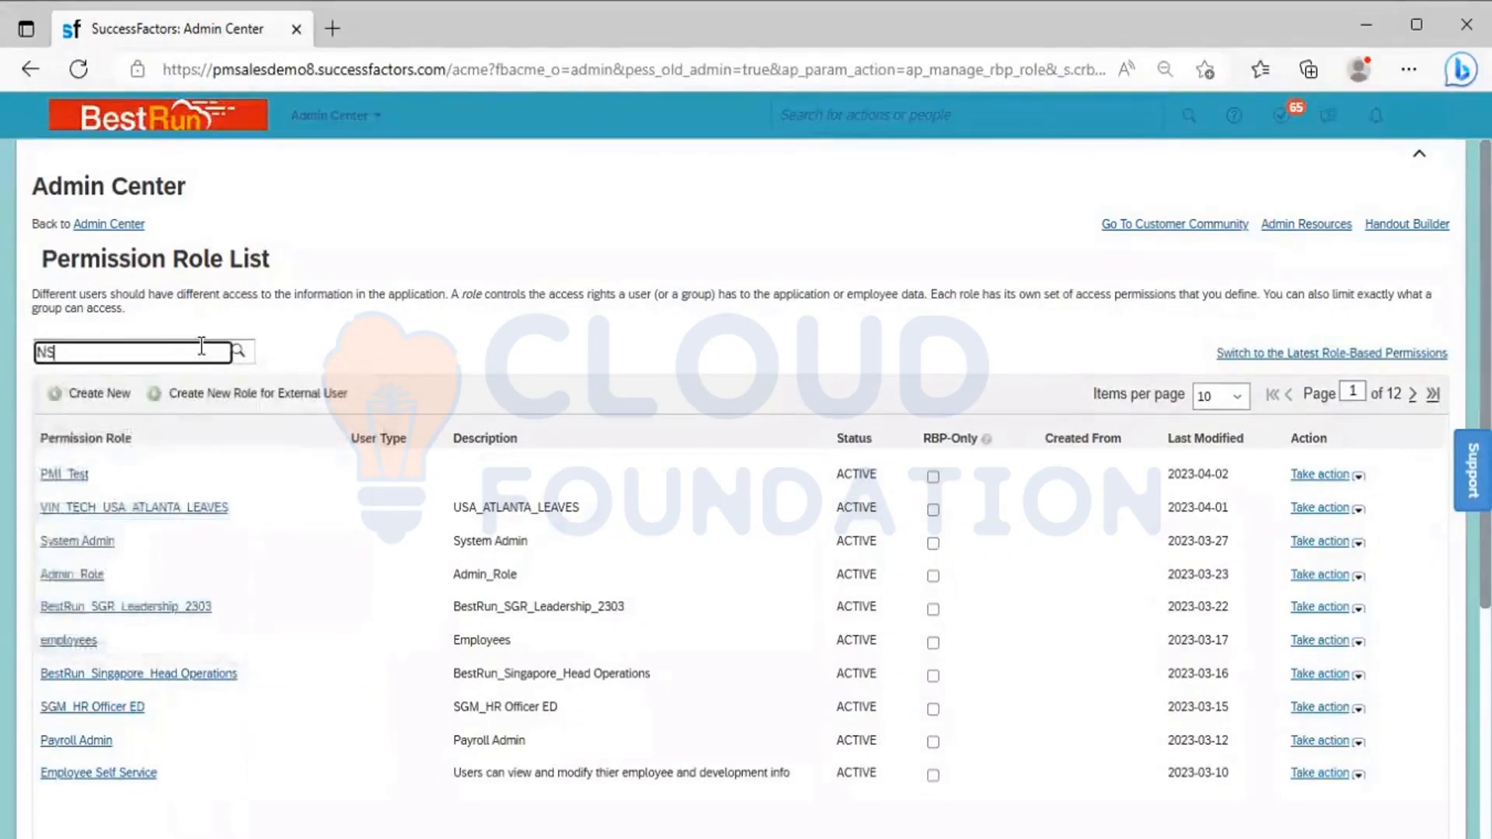
text(S)
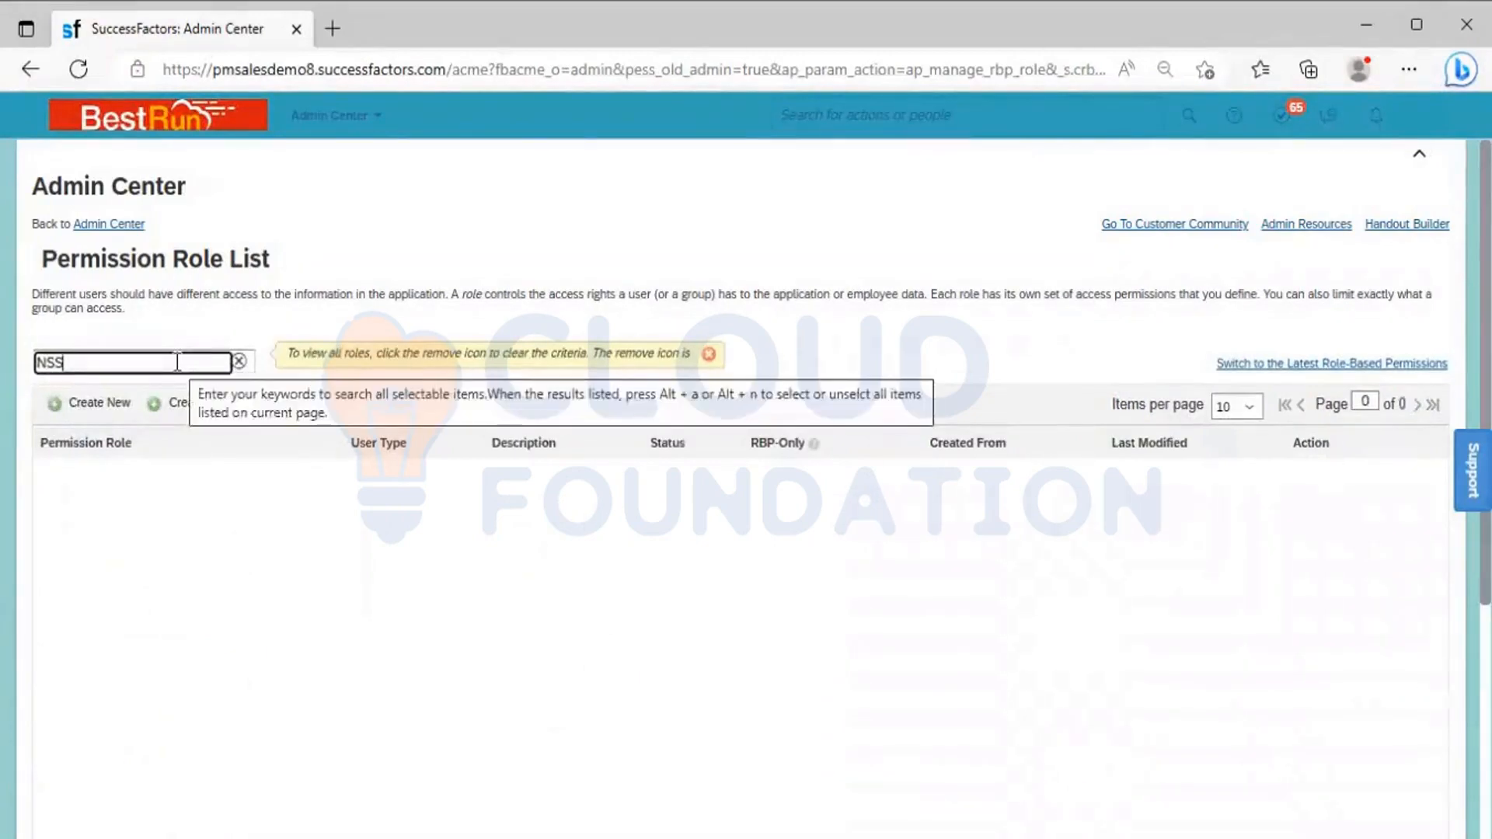
key(BackSpace)
key(BackSpace)
key(BackSpace)
text(MSS)
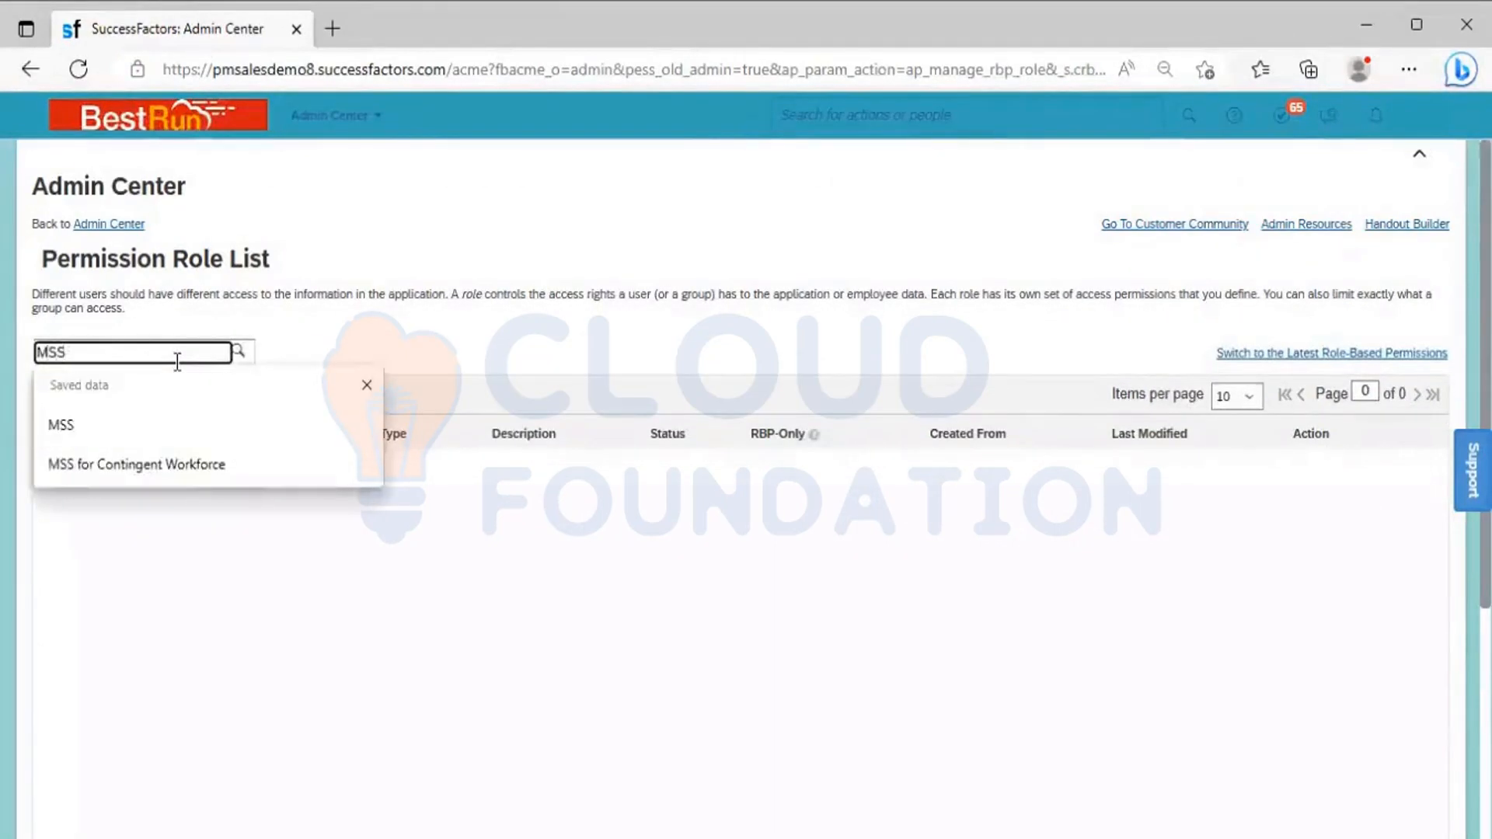
click(100, 421)
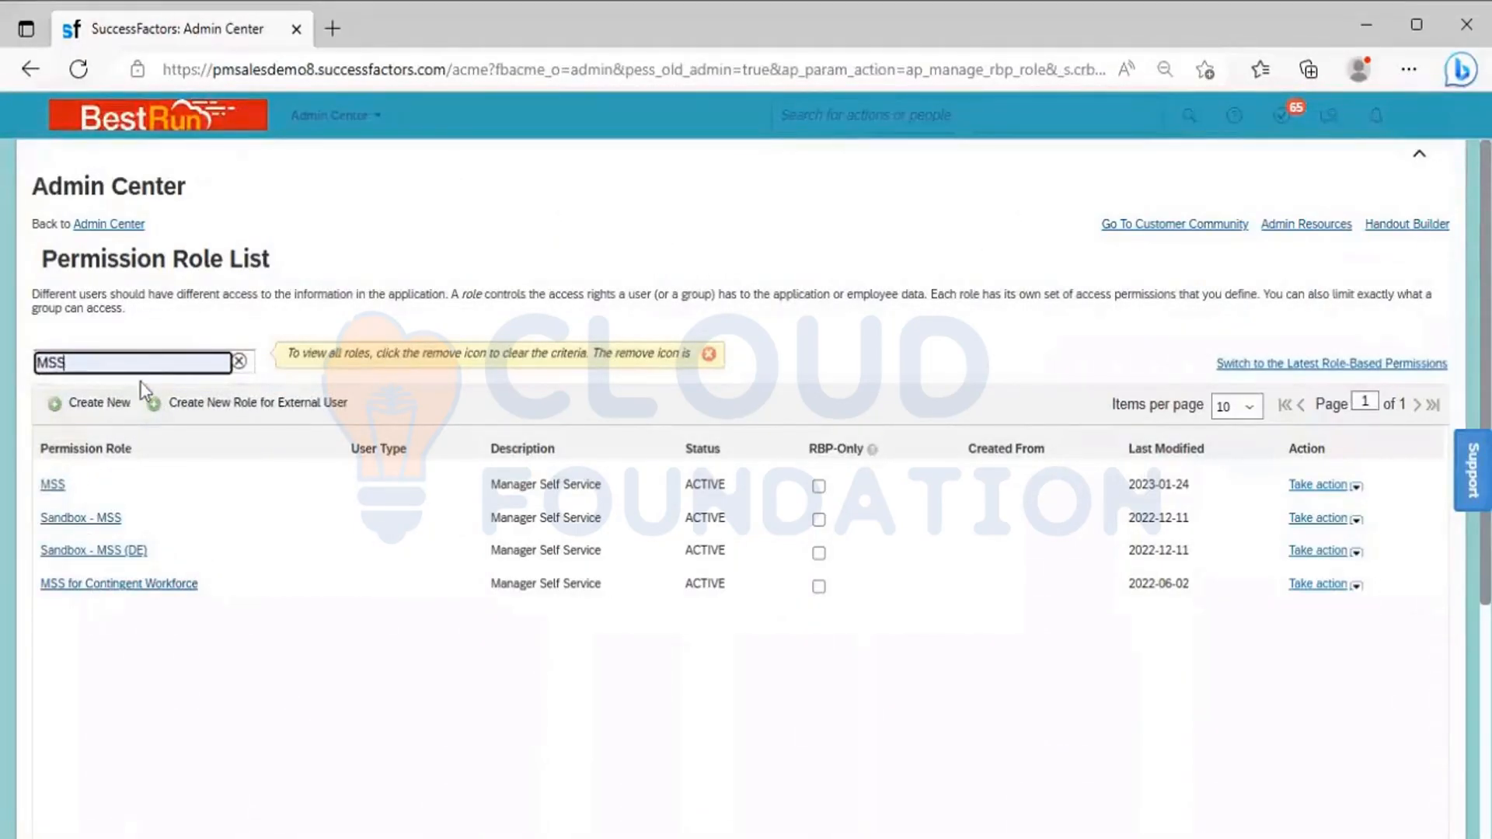
Clear the MSS filter and search the permission role list for "HR"
click(239, 363)
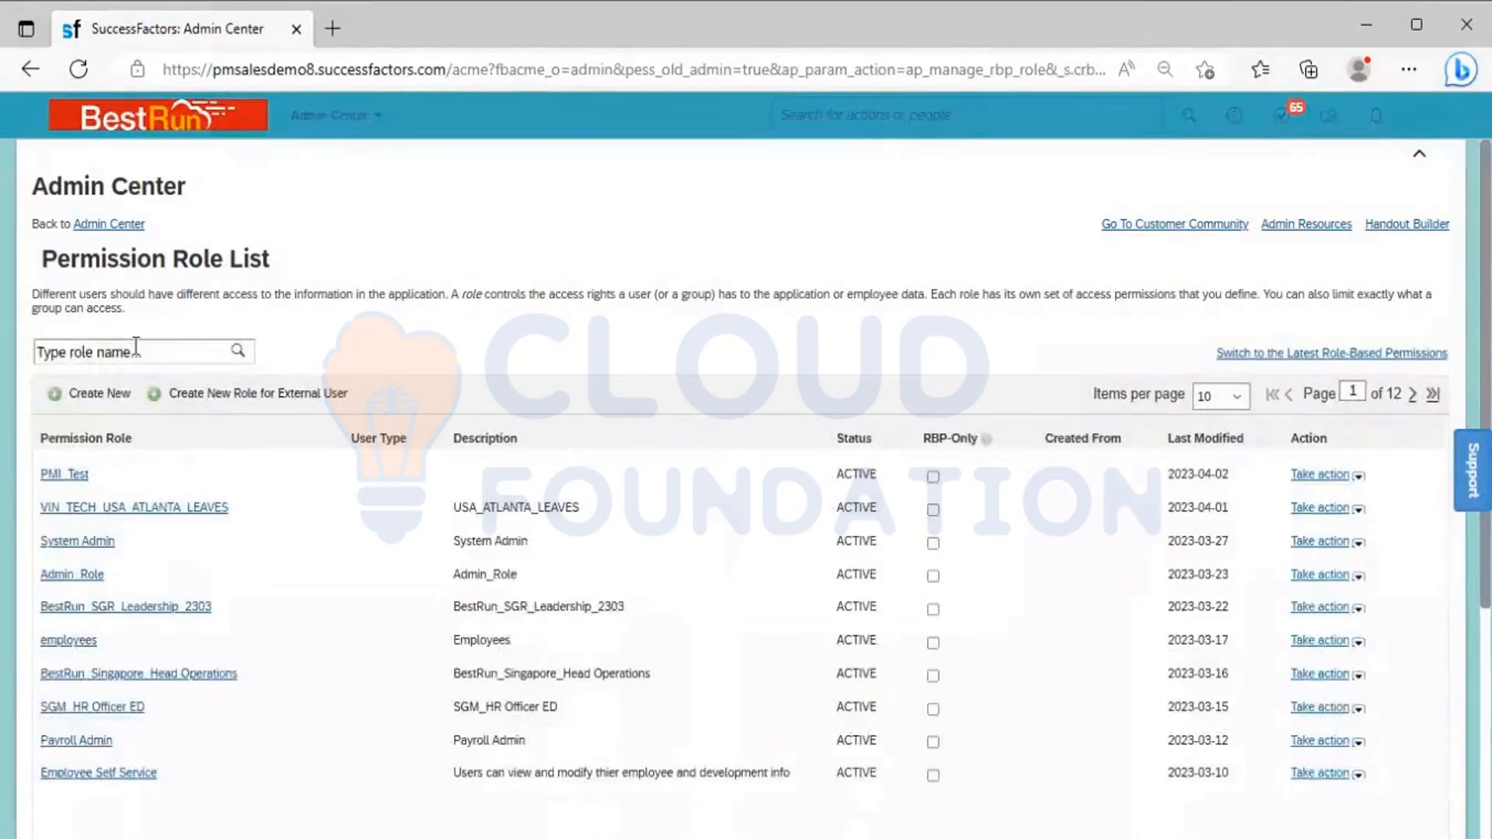
click(136, 352)
text(HR)
key(Return)
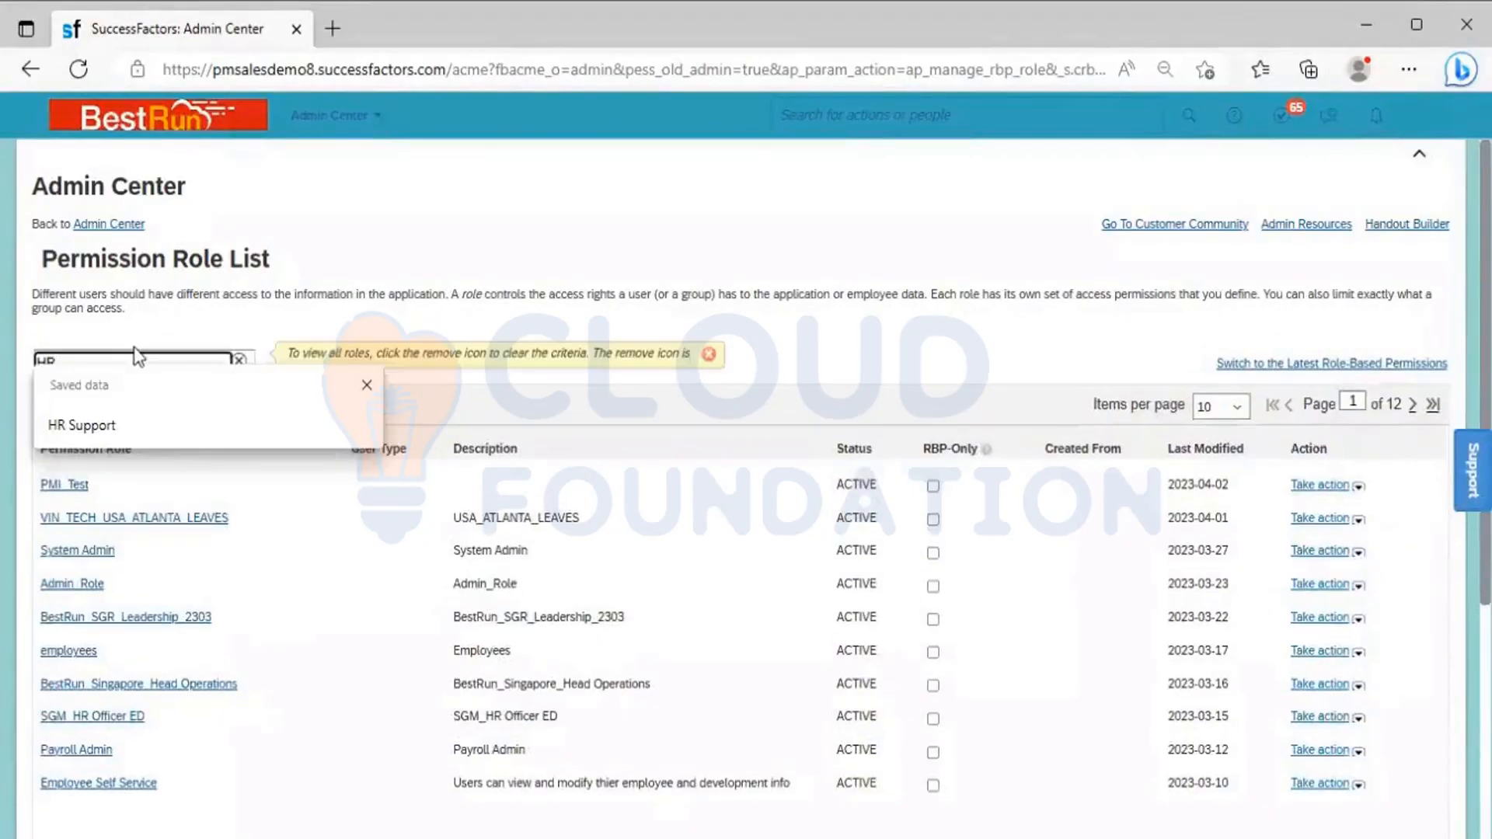
click(473, 386)
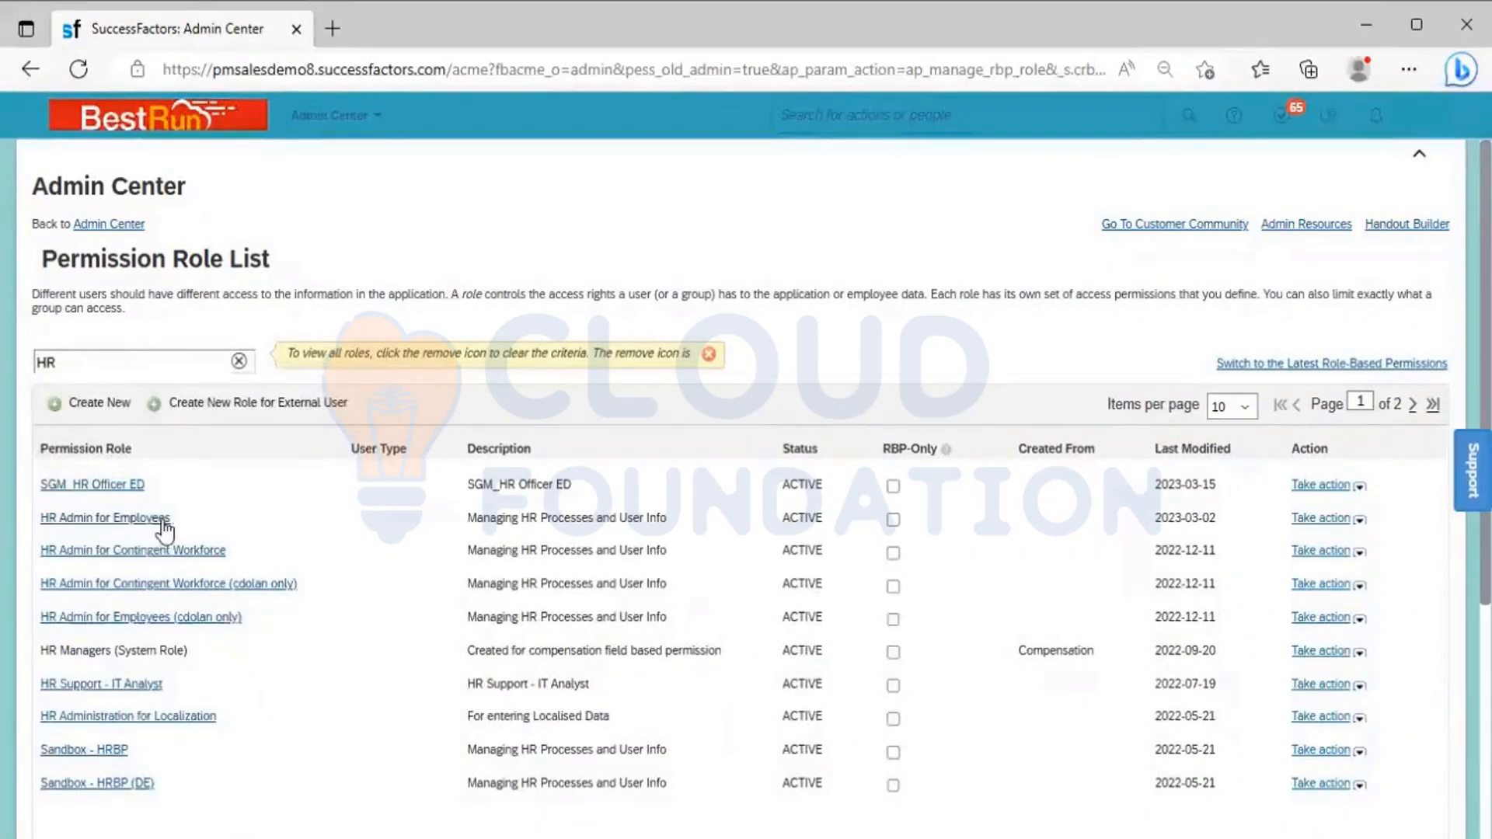
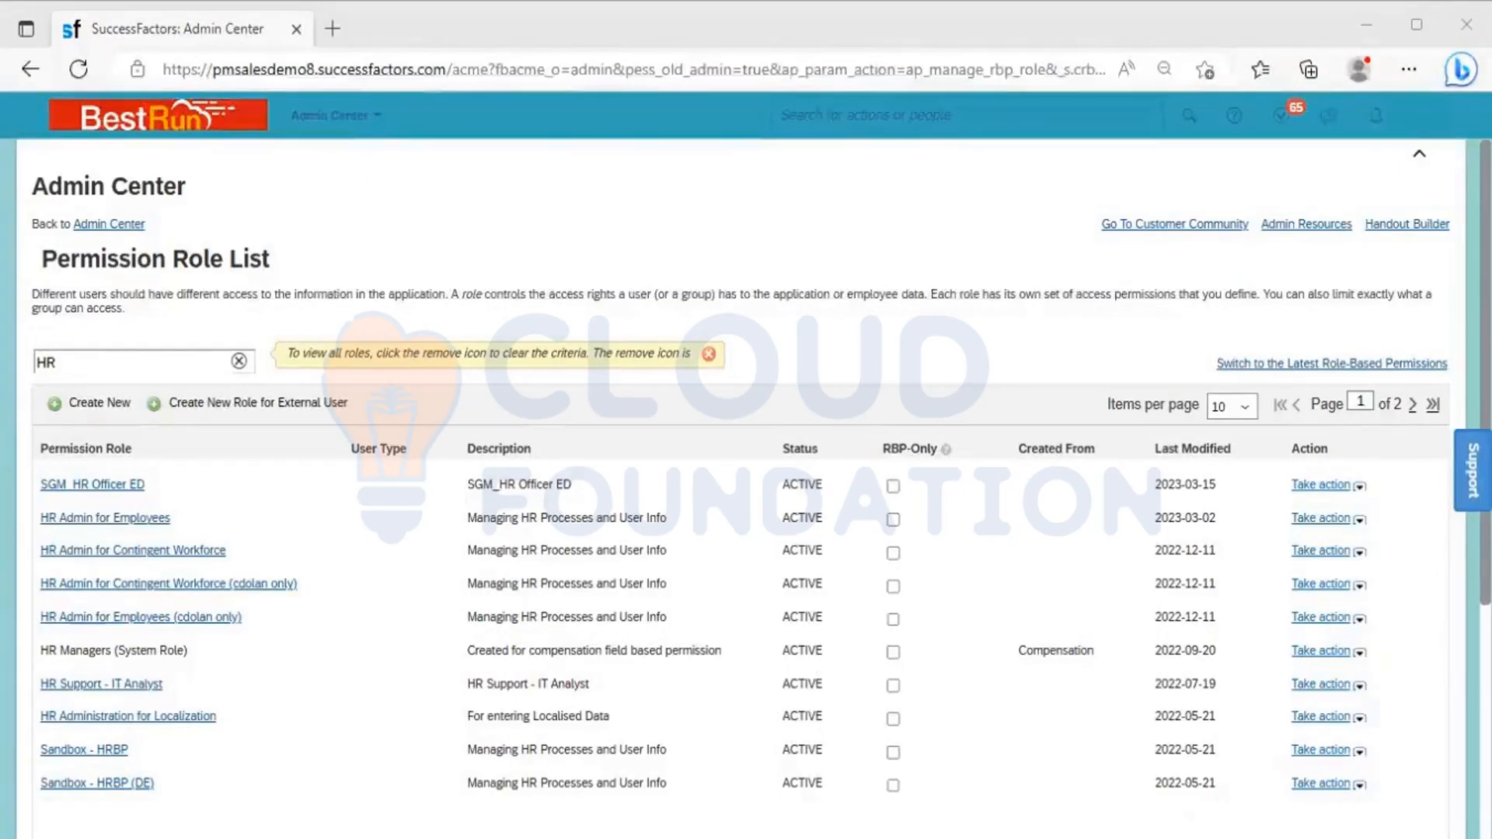
Switch to the Excel notes workbook and enter "Permissions" in cell B212, below the Permission settings label
key(alt+Tab)
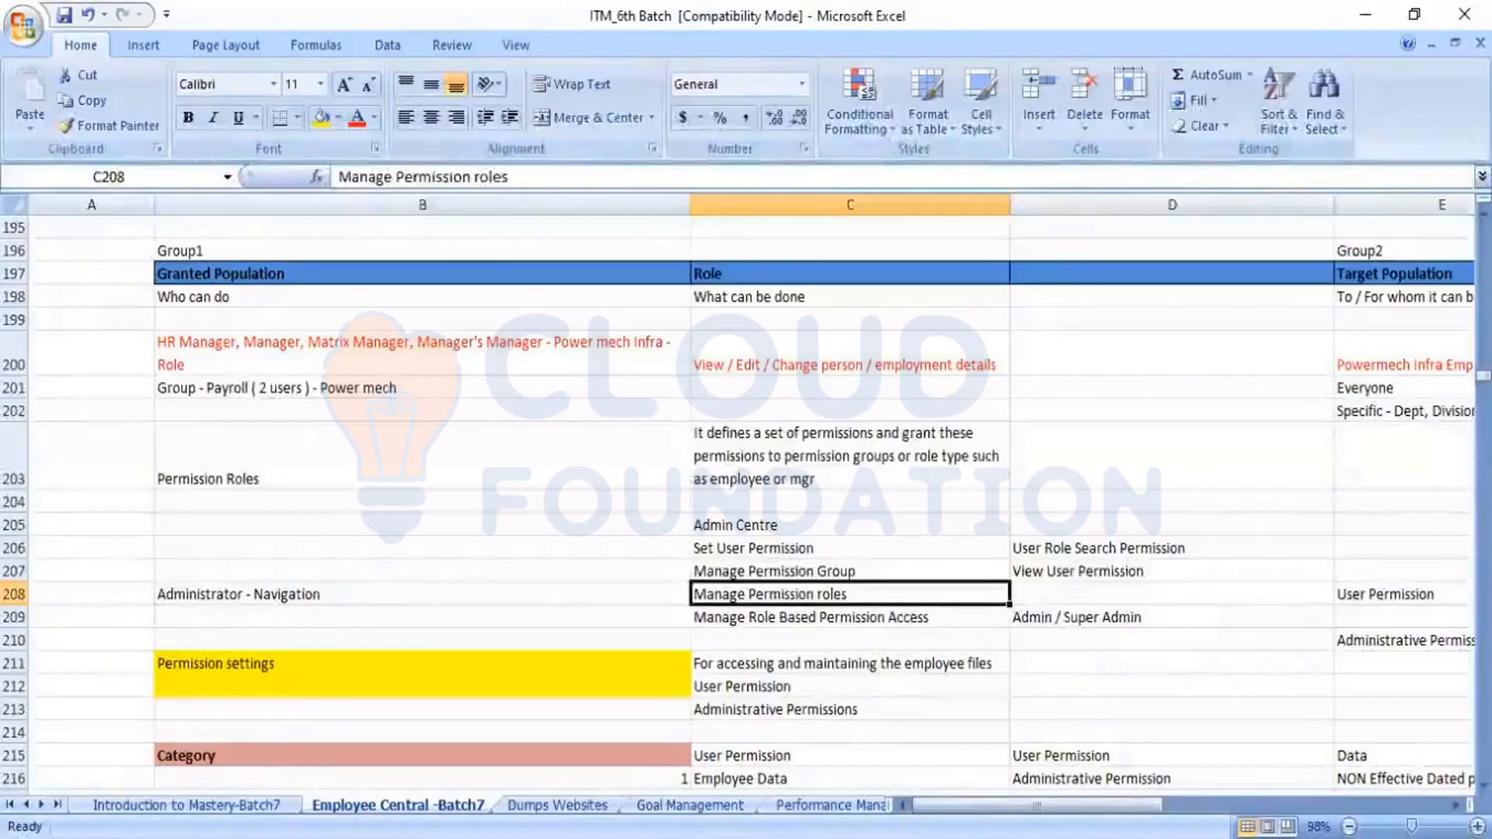
key(alt+Tab)
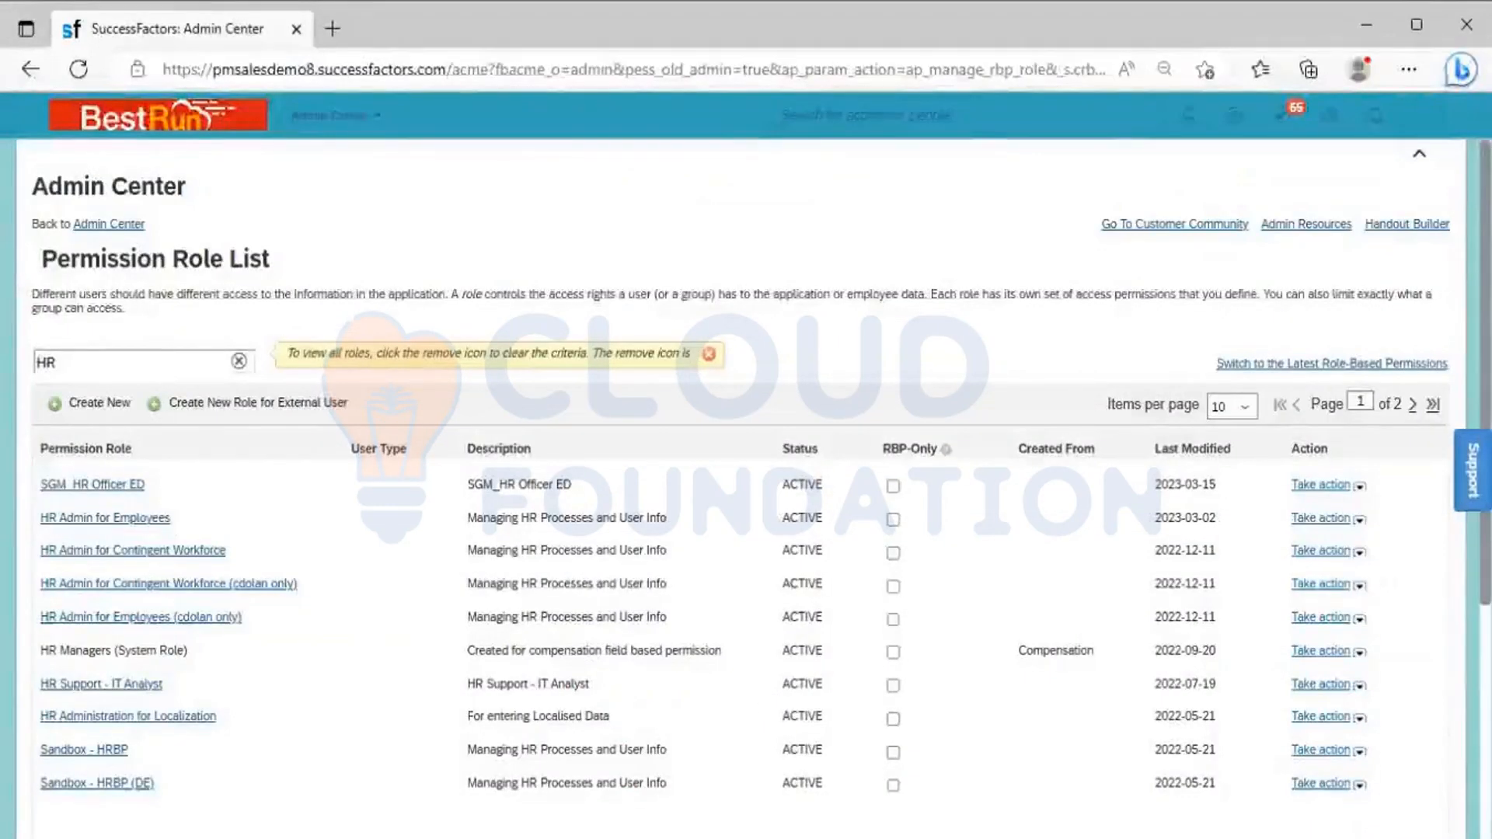
key(alt+Tab)
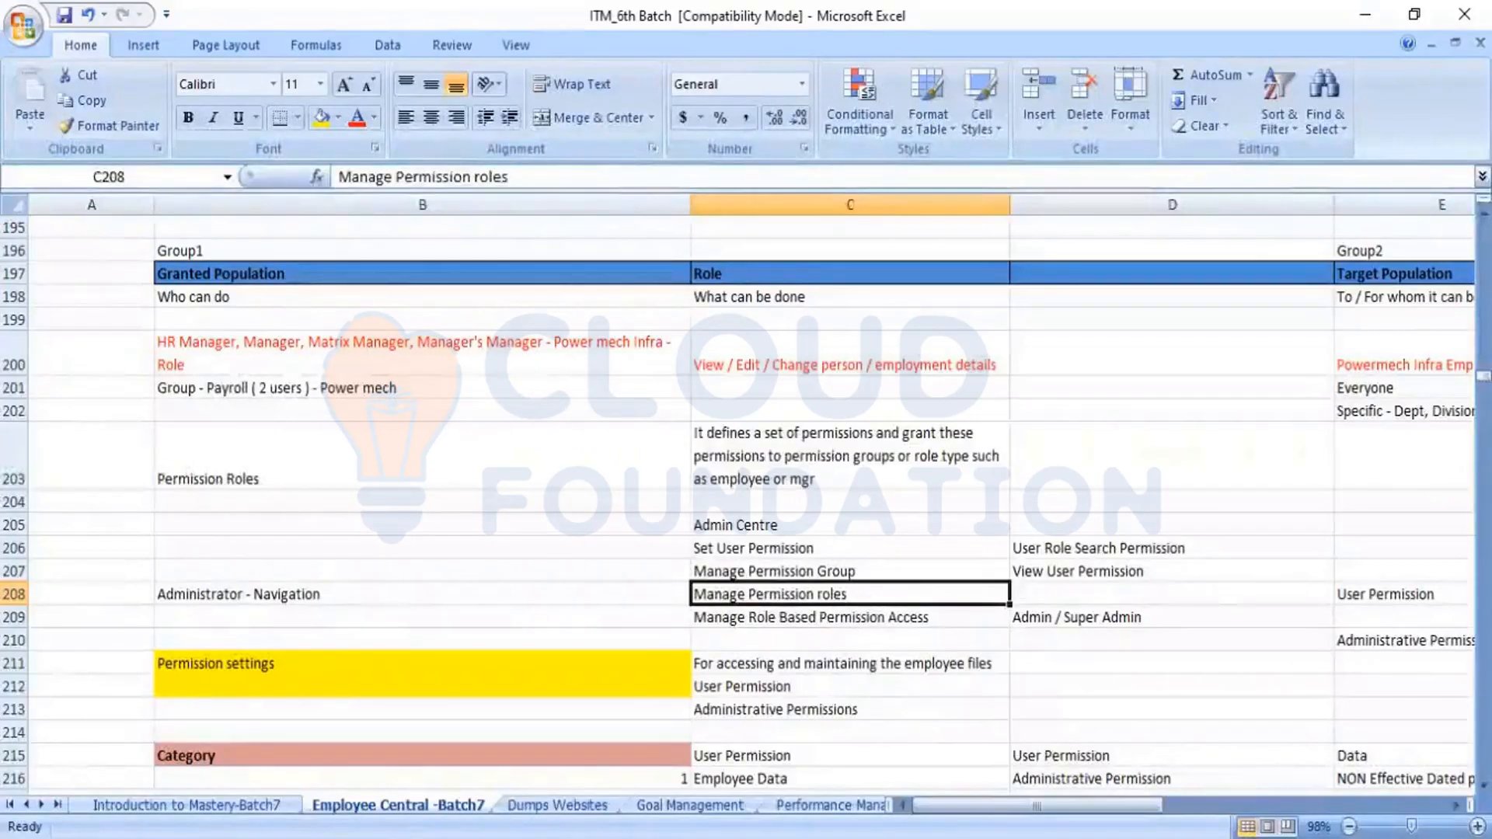
key(alt+Tab)
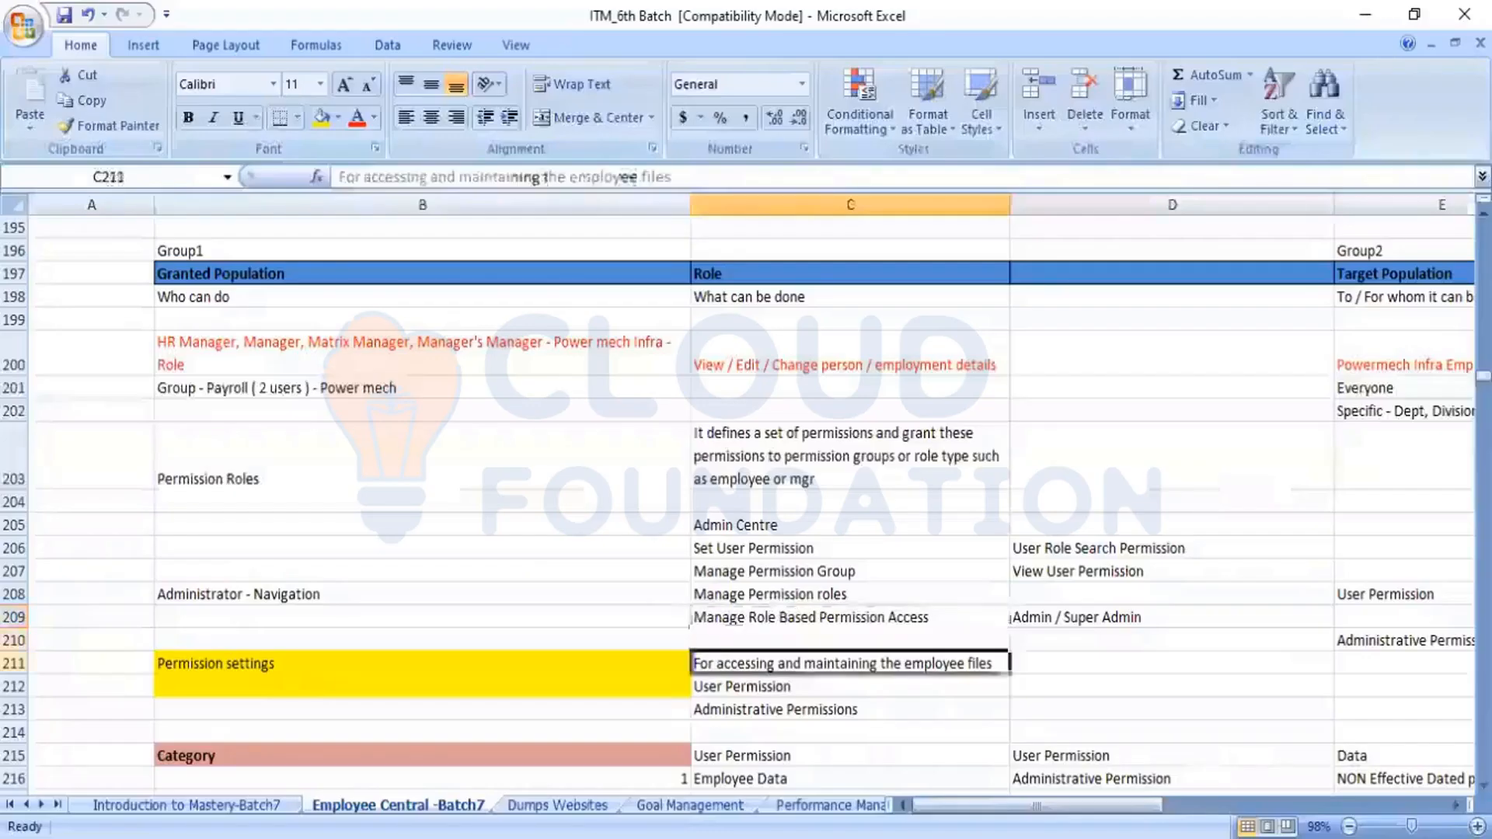
click(267, 667)
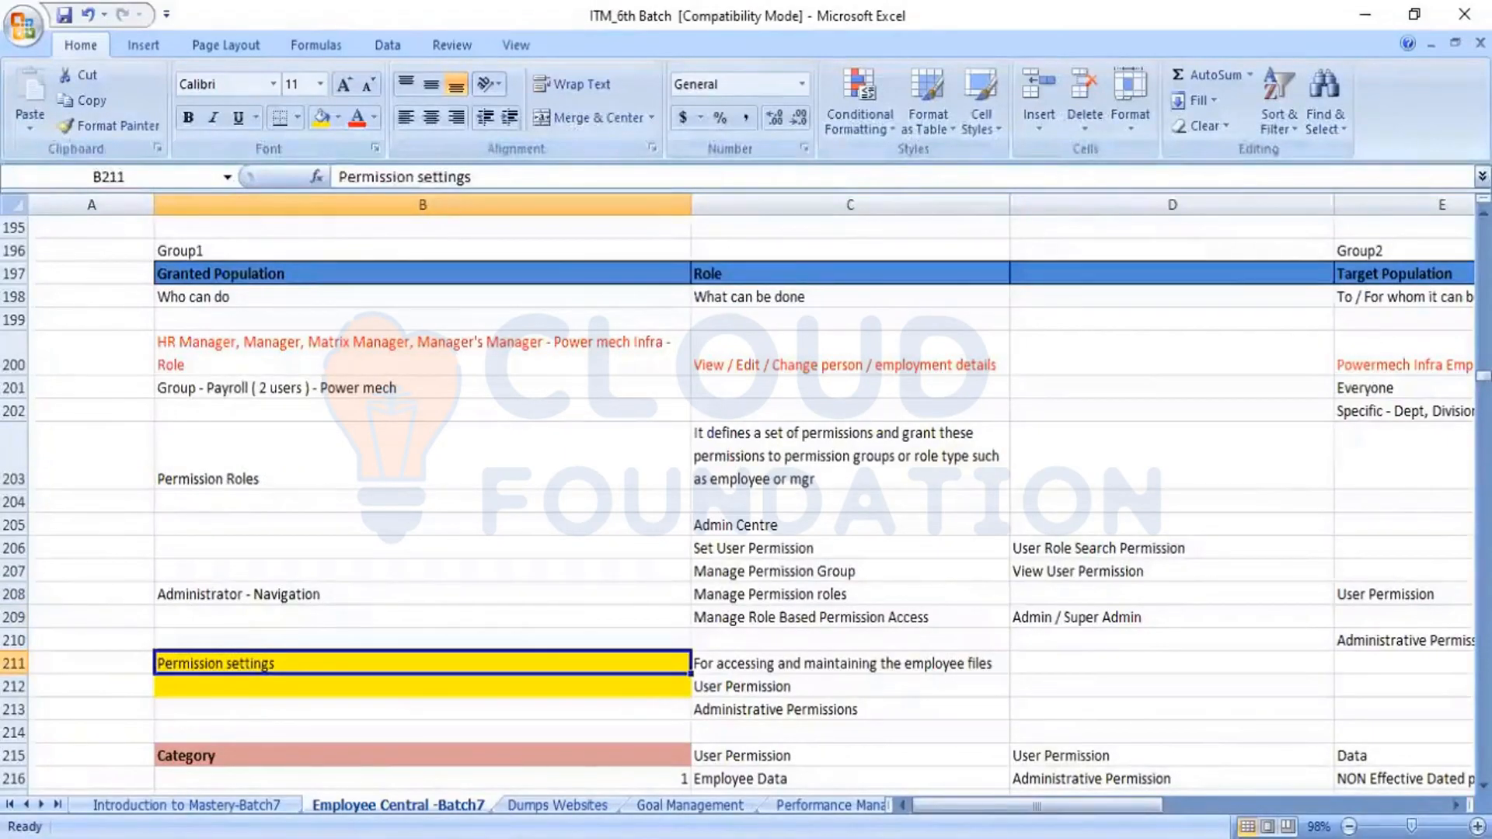
click(422, 686)
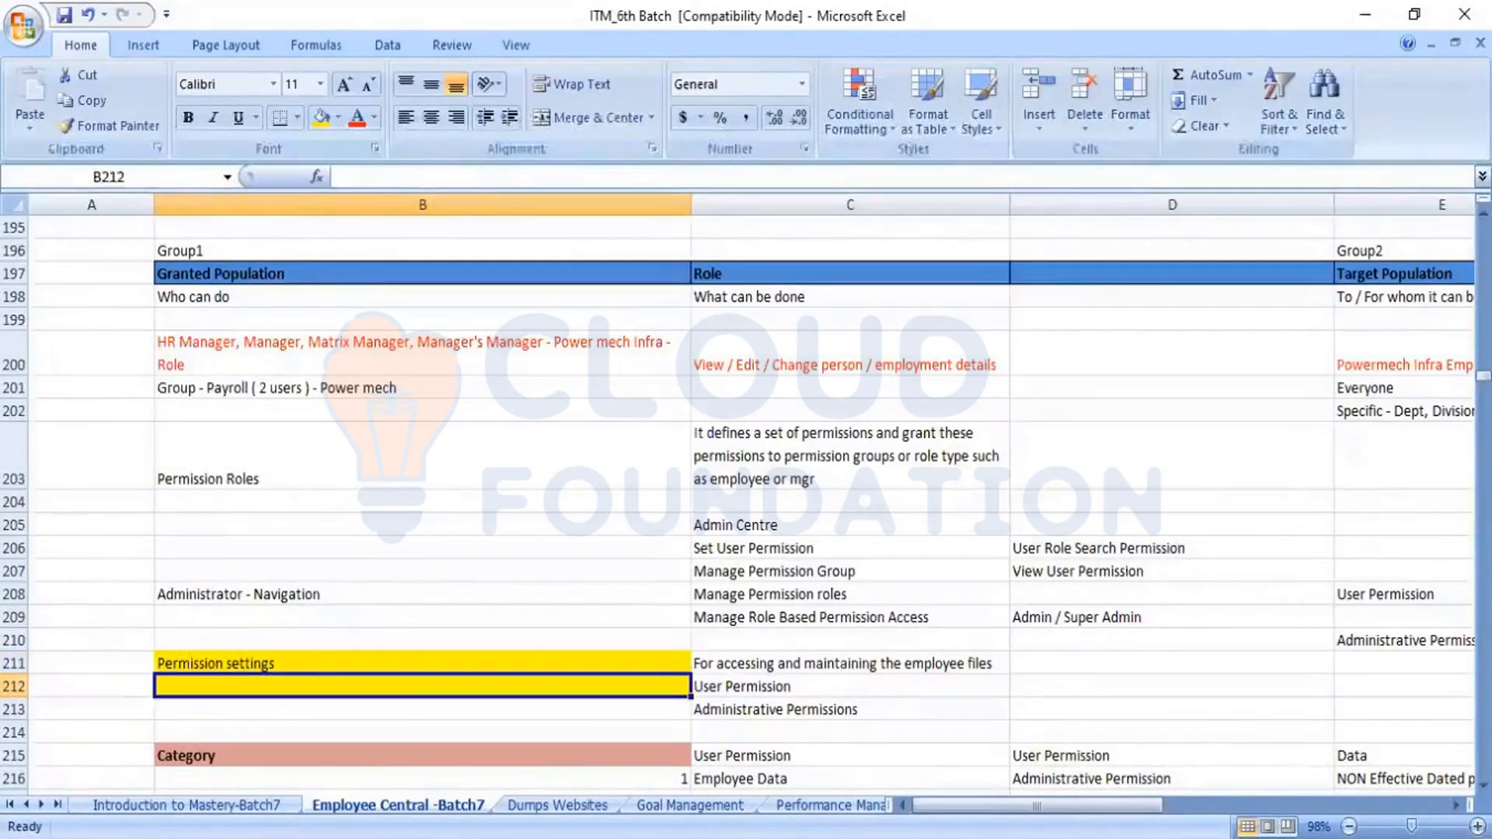
text(Permissions)
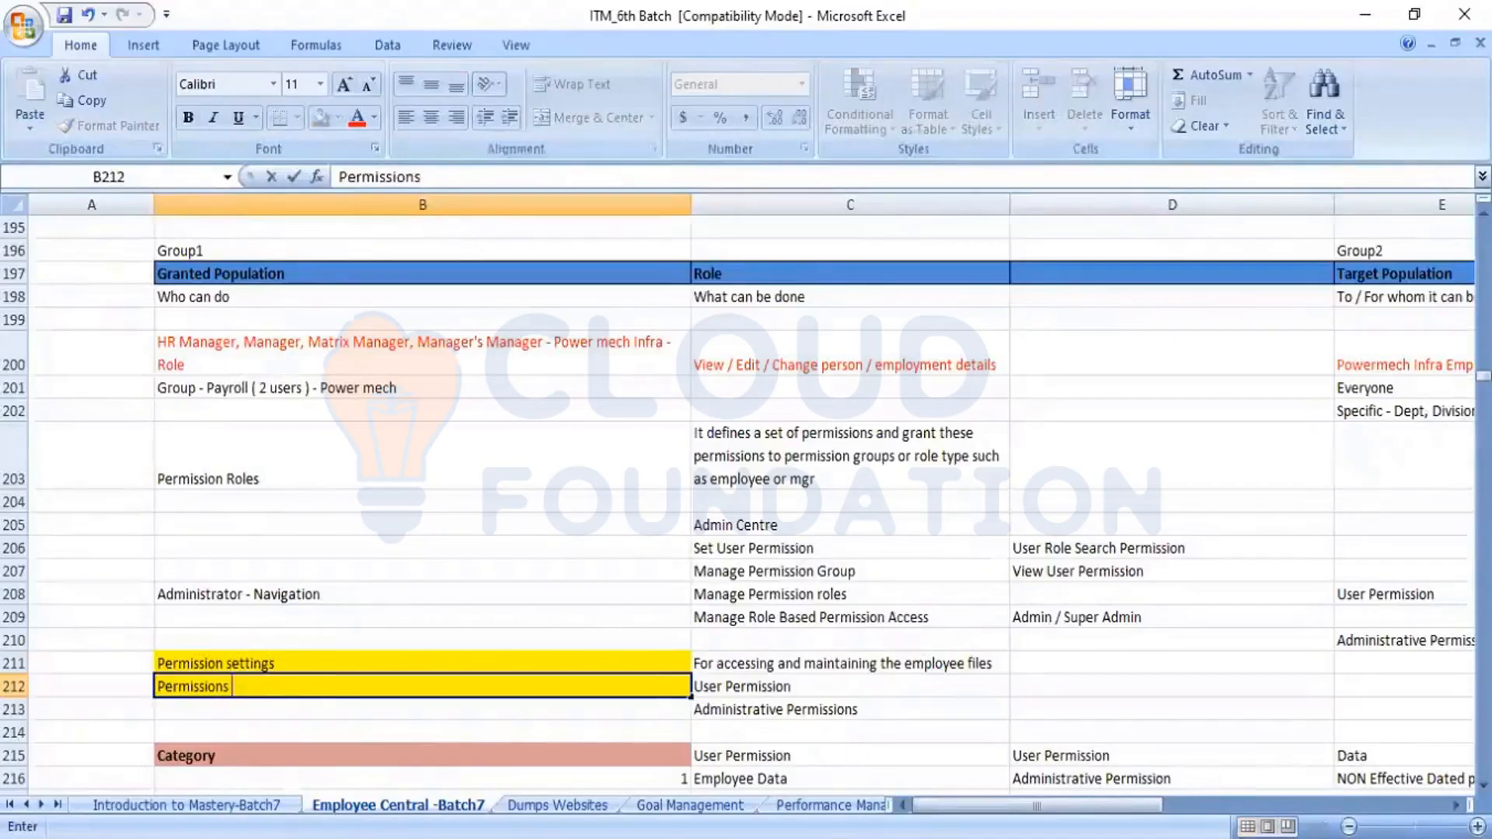
key(shift+Left)
key(Right)
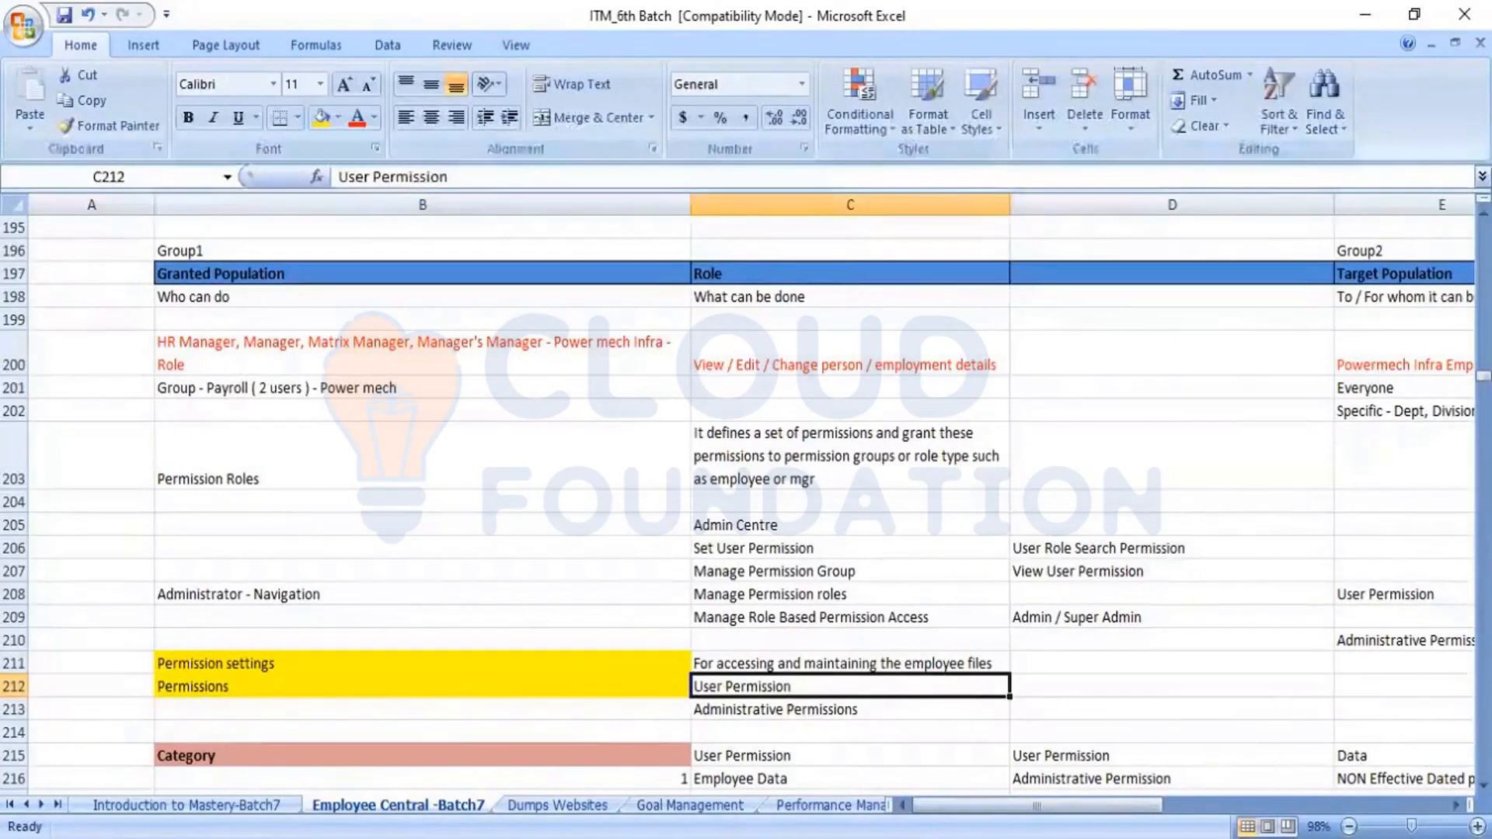
Make the "Permissions" label in B212 bold and select the User Permission and Administrative Permissions entries beside it in turn
click(209, 688)
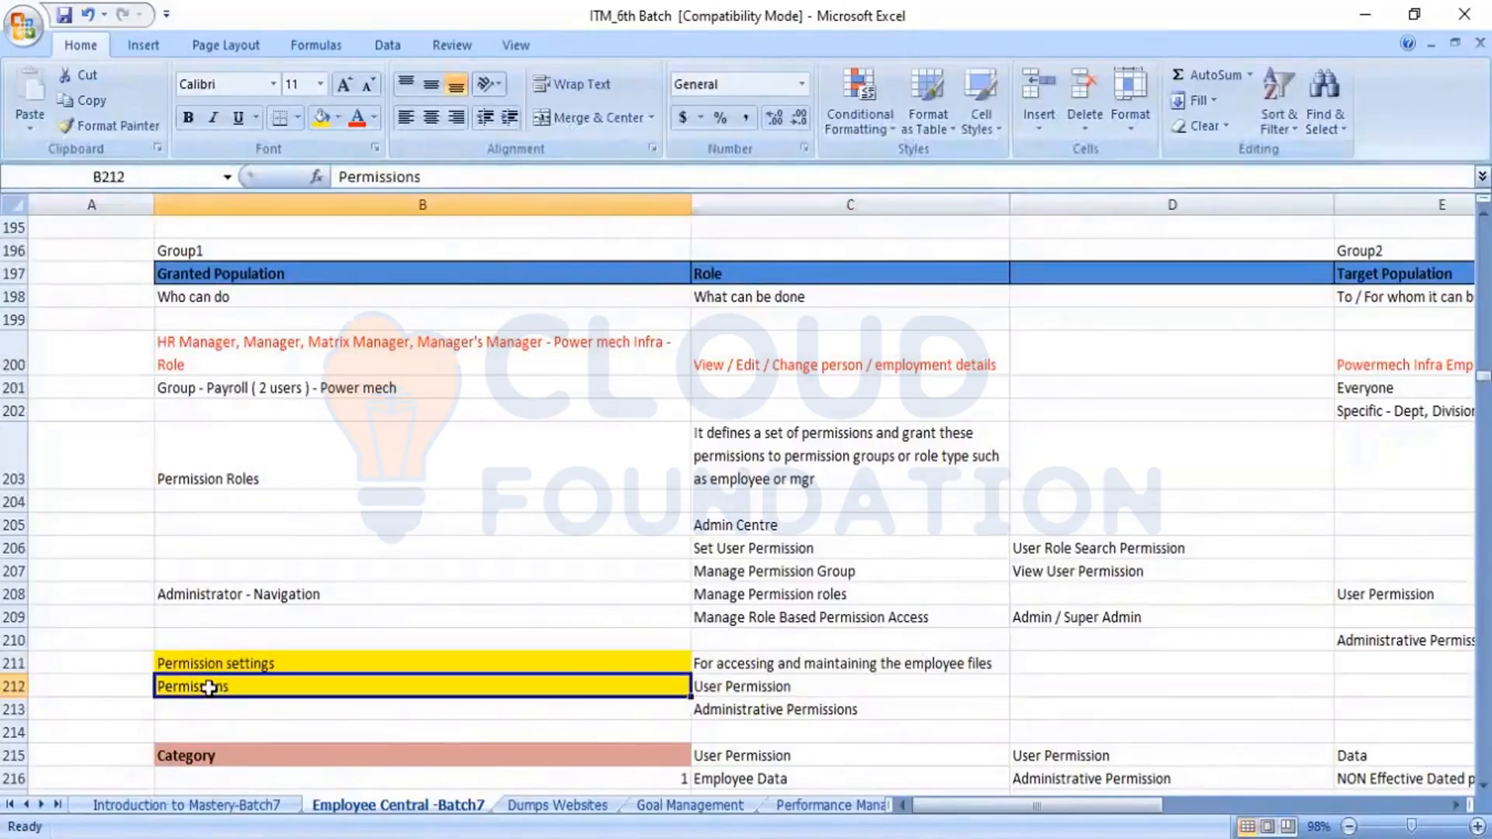
click(210, 687)
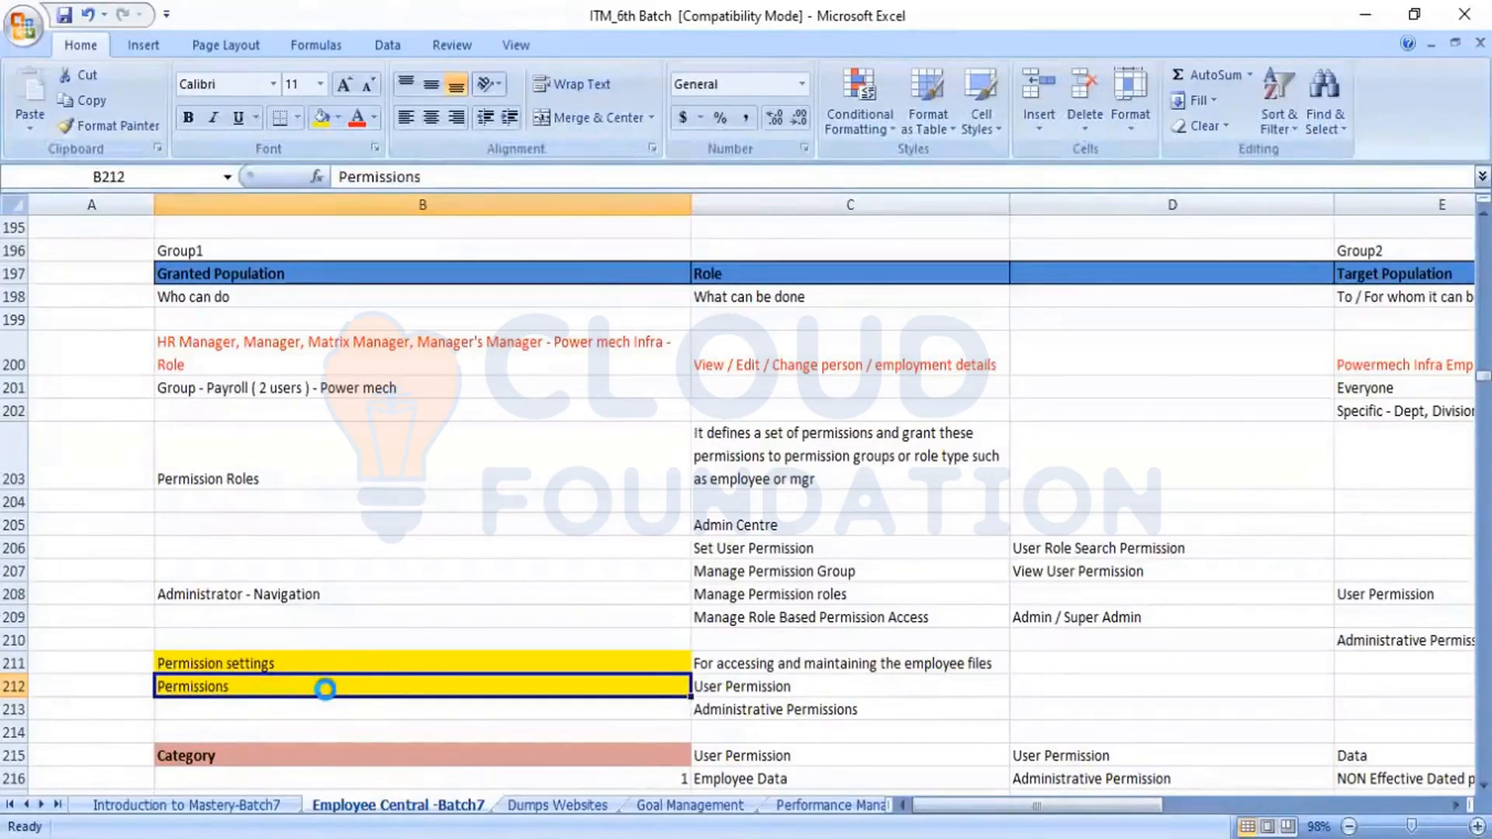
key(alt+Tab)
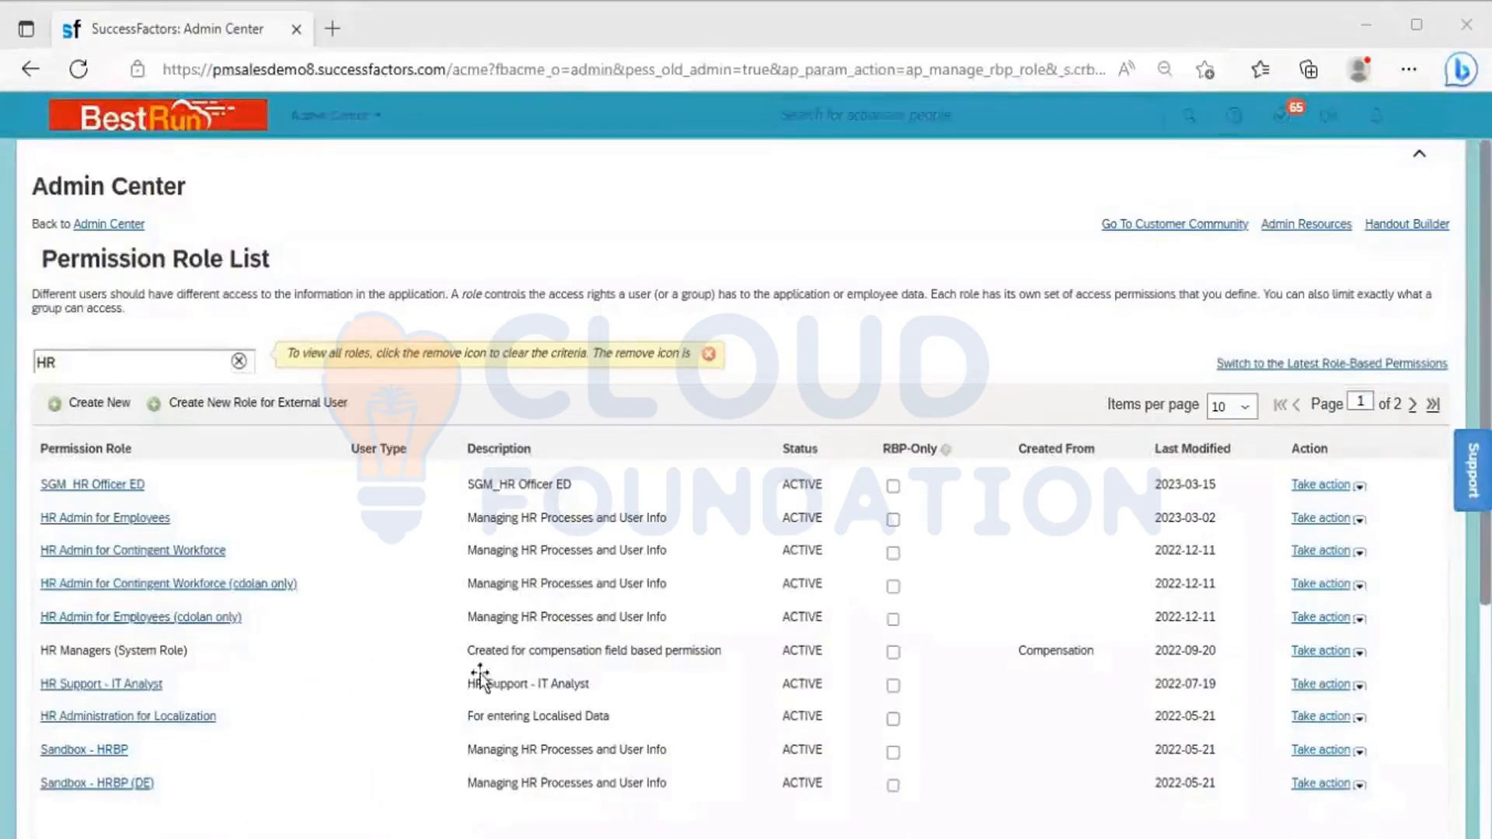
key(alt+Tab)
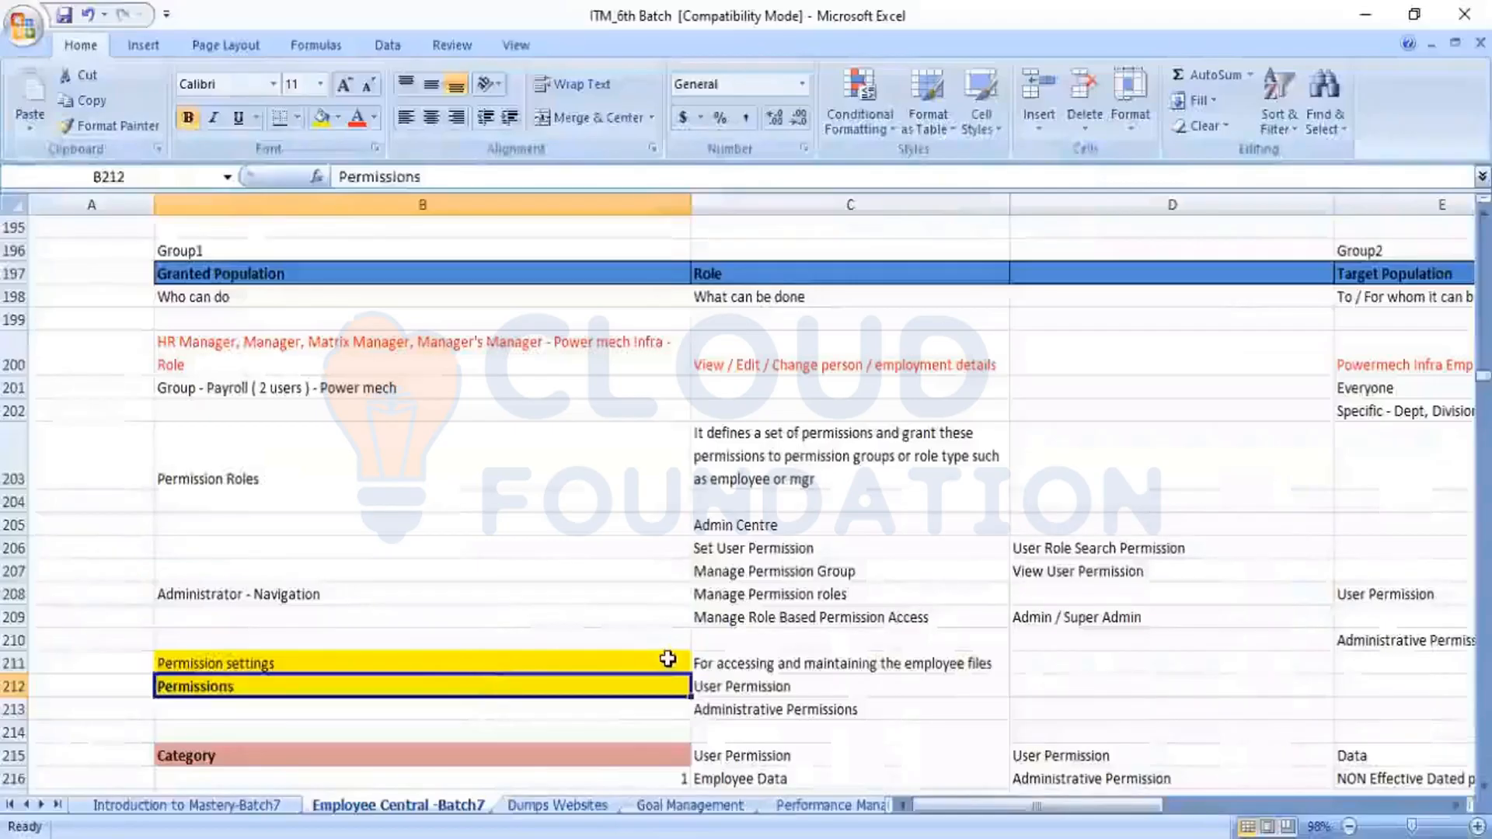
click(783, 686)
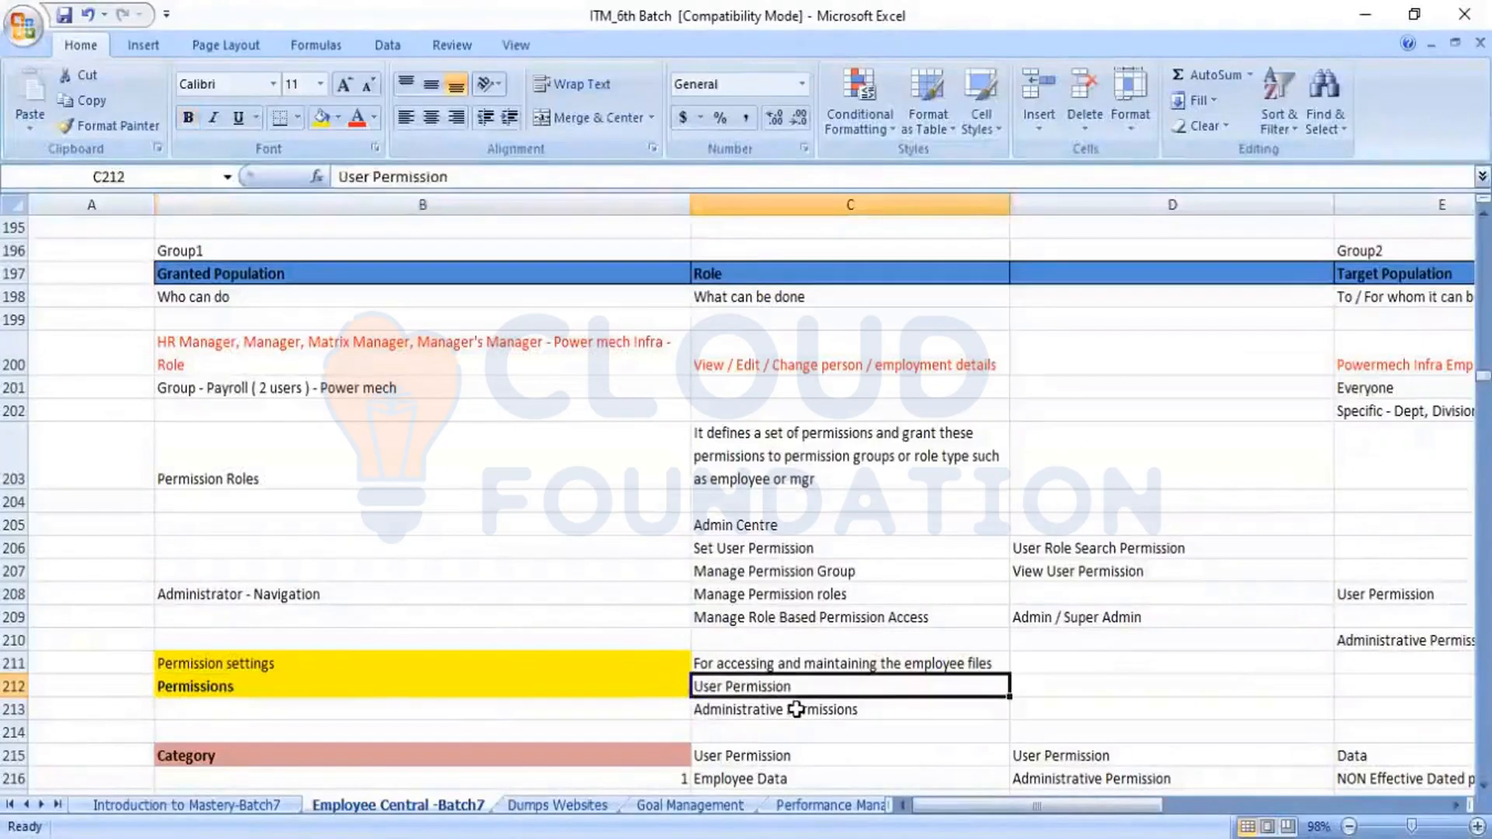
click(797, 709)
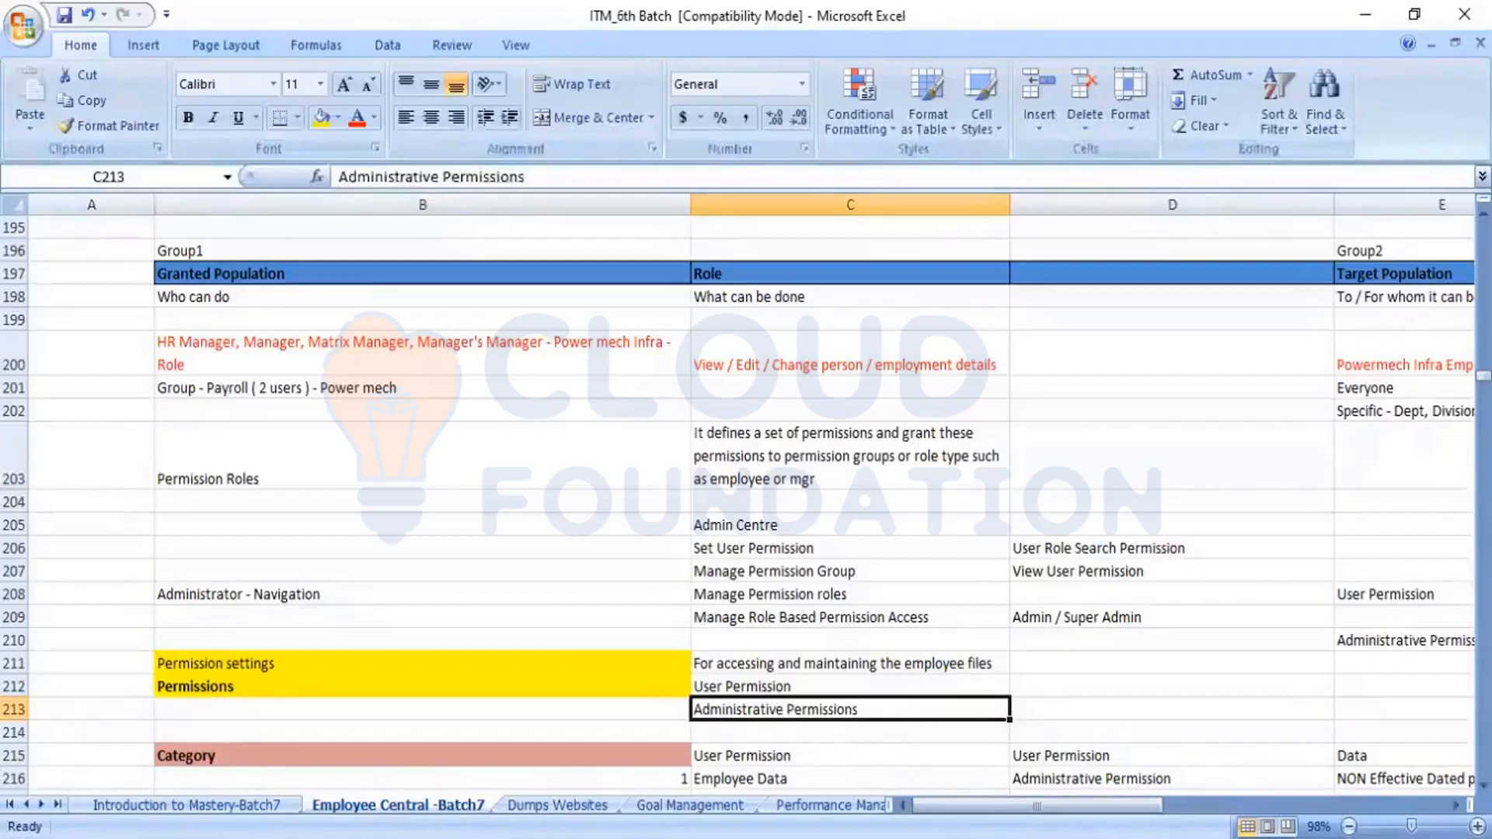
Switch to SuccessFactors, clear the HR filter from the permission role list, and open the System Admin role
key(alt+Tab)
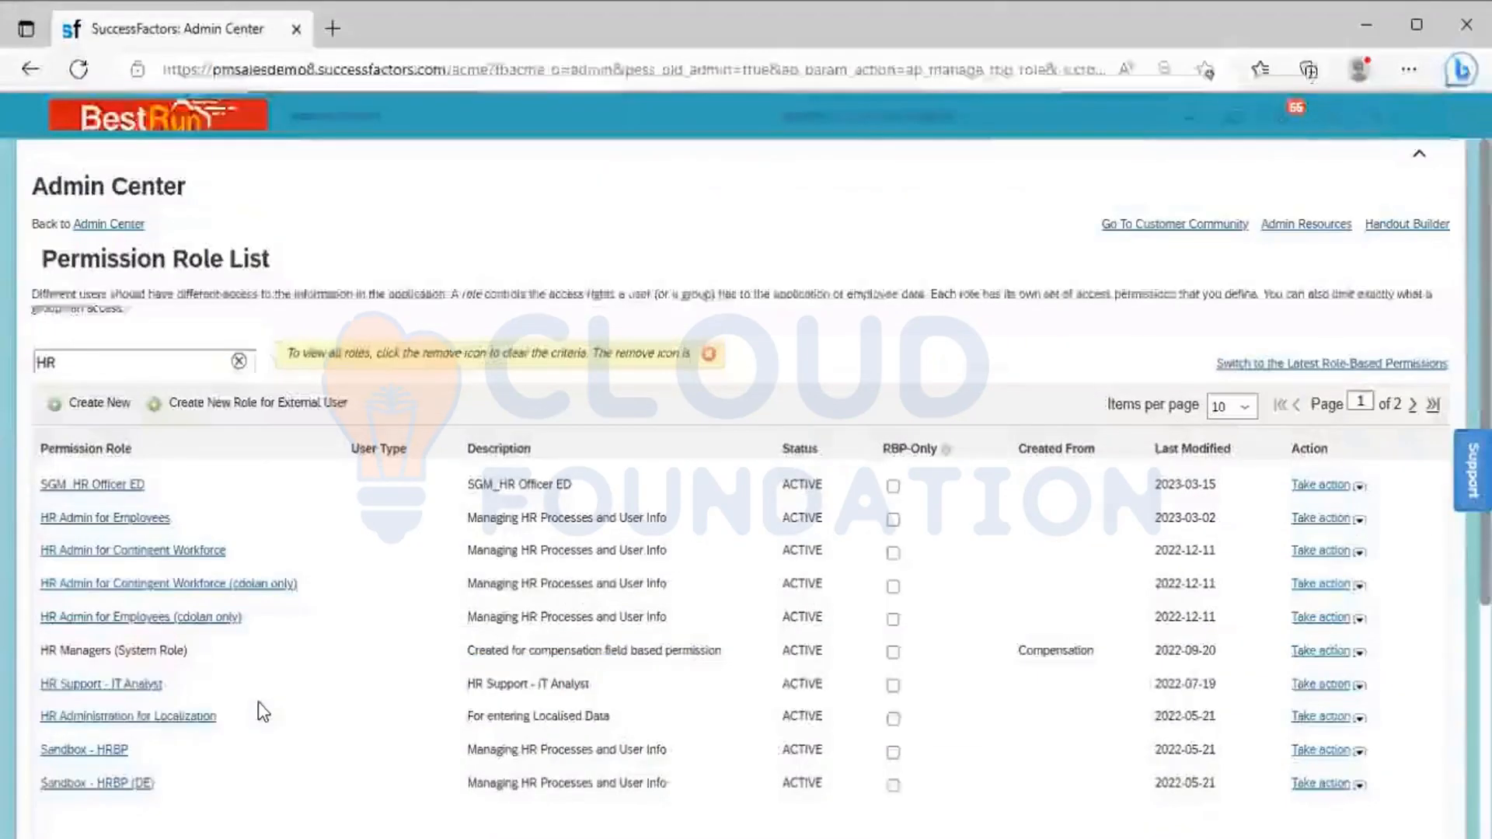
click(238, 362)
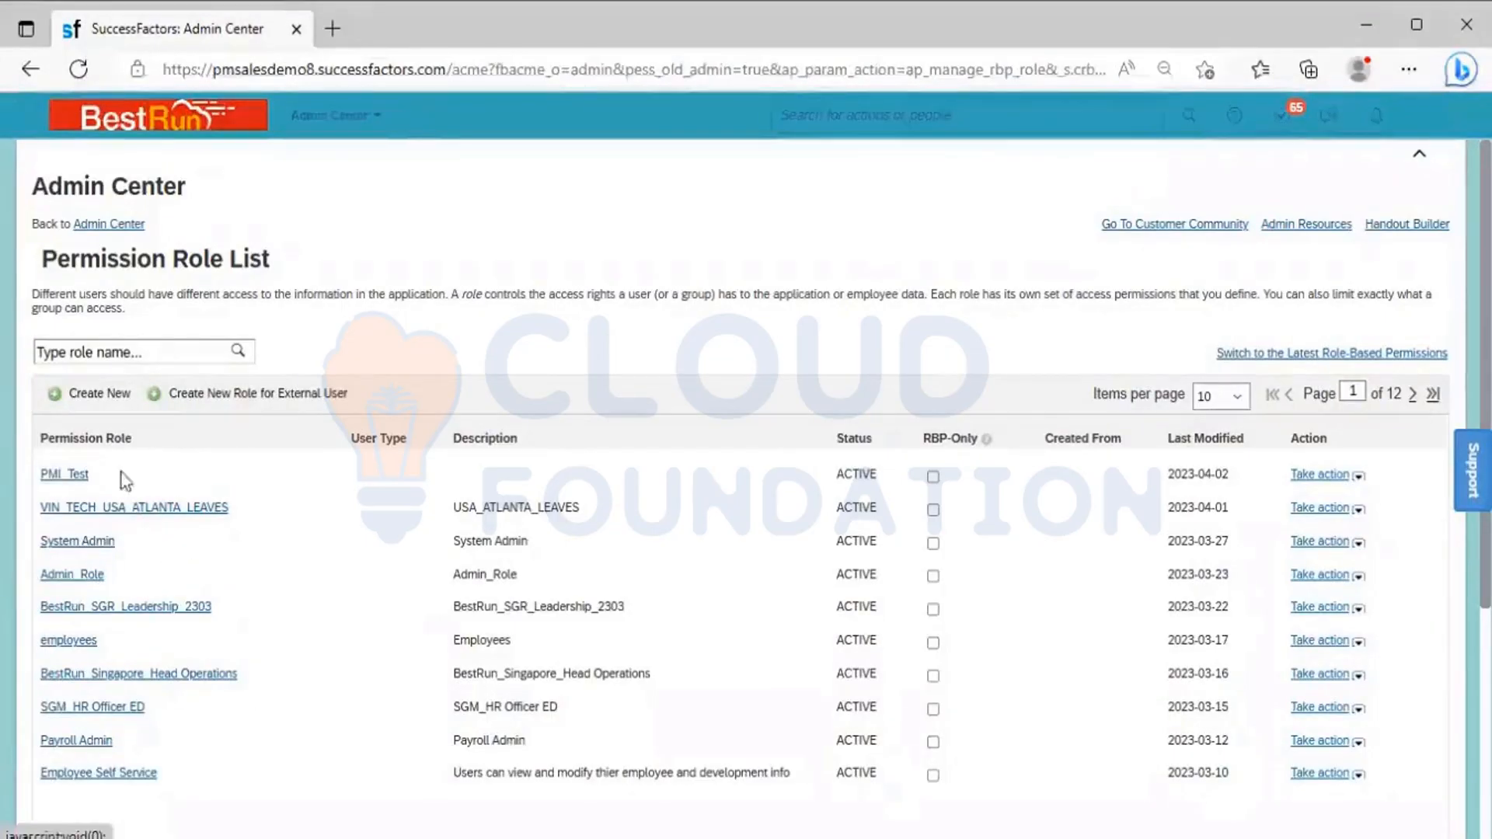
click(93, 544)
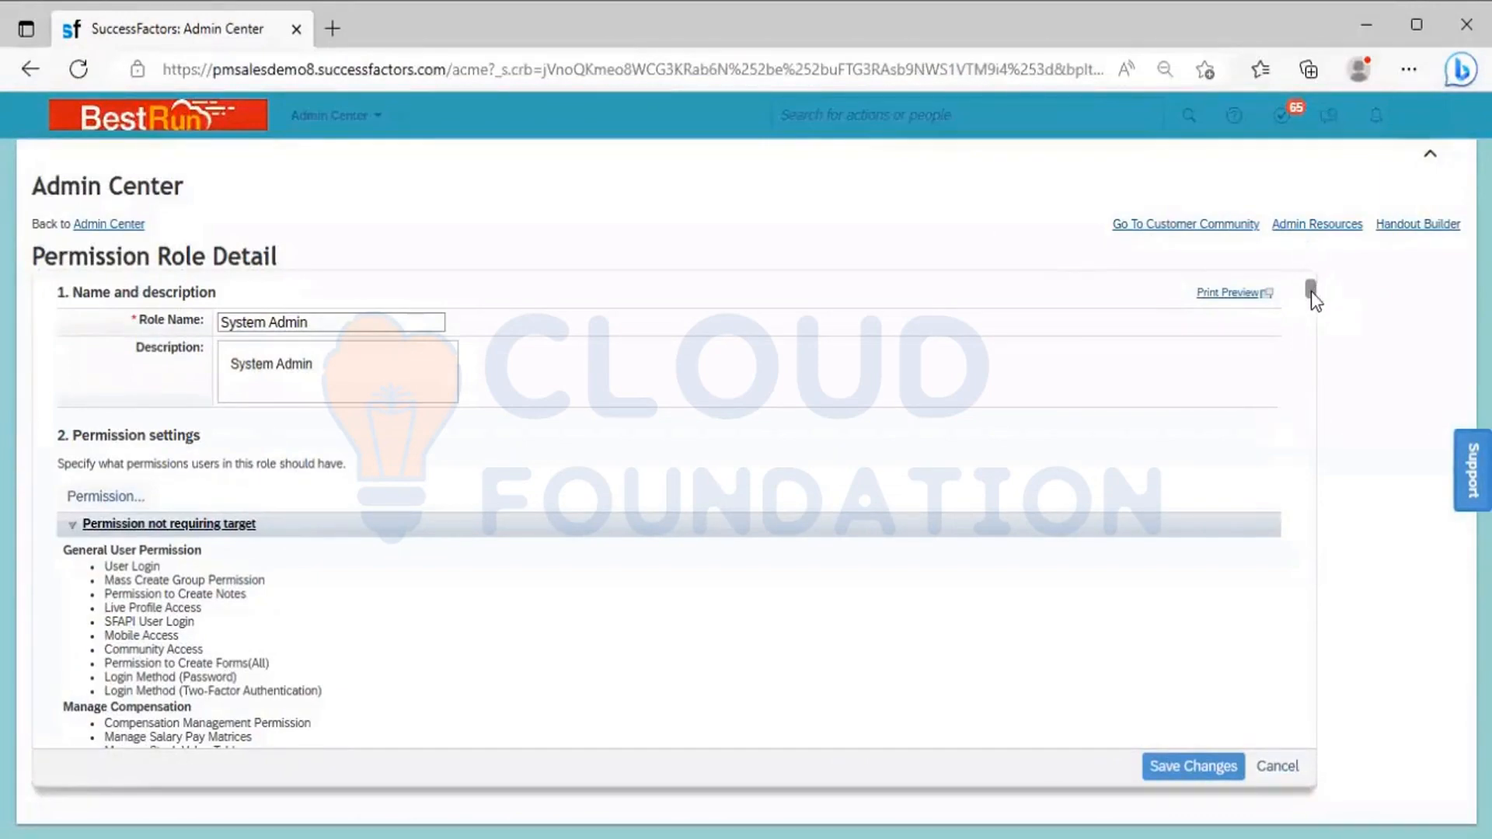
Review the System Admin role's detail page from its name and permission settings down to the groups it is granted to
drag(1312, 291, 1329, 746)
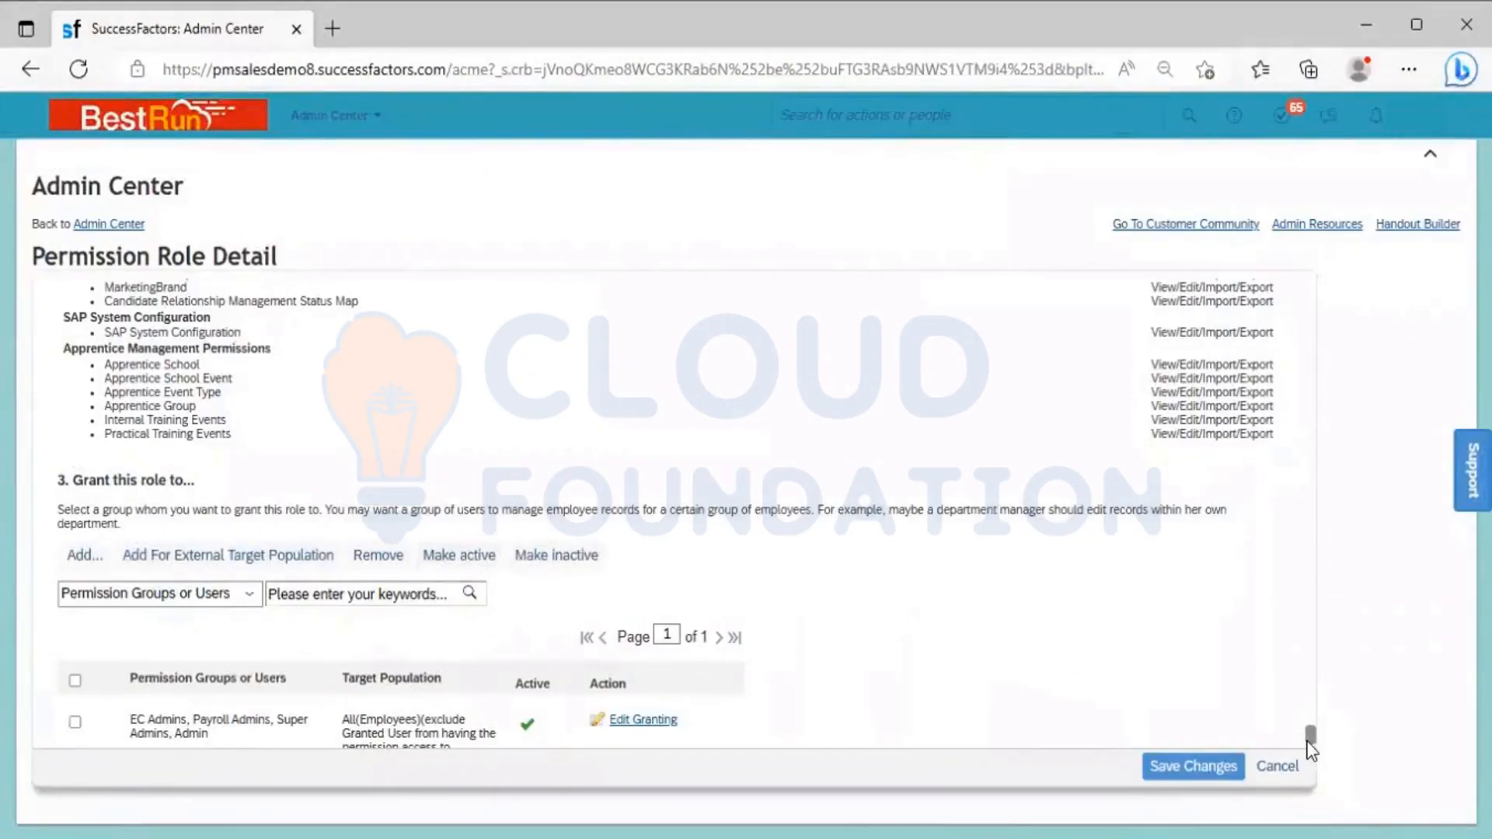
drag(1309, 738, 1283, 290)
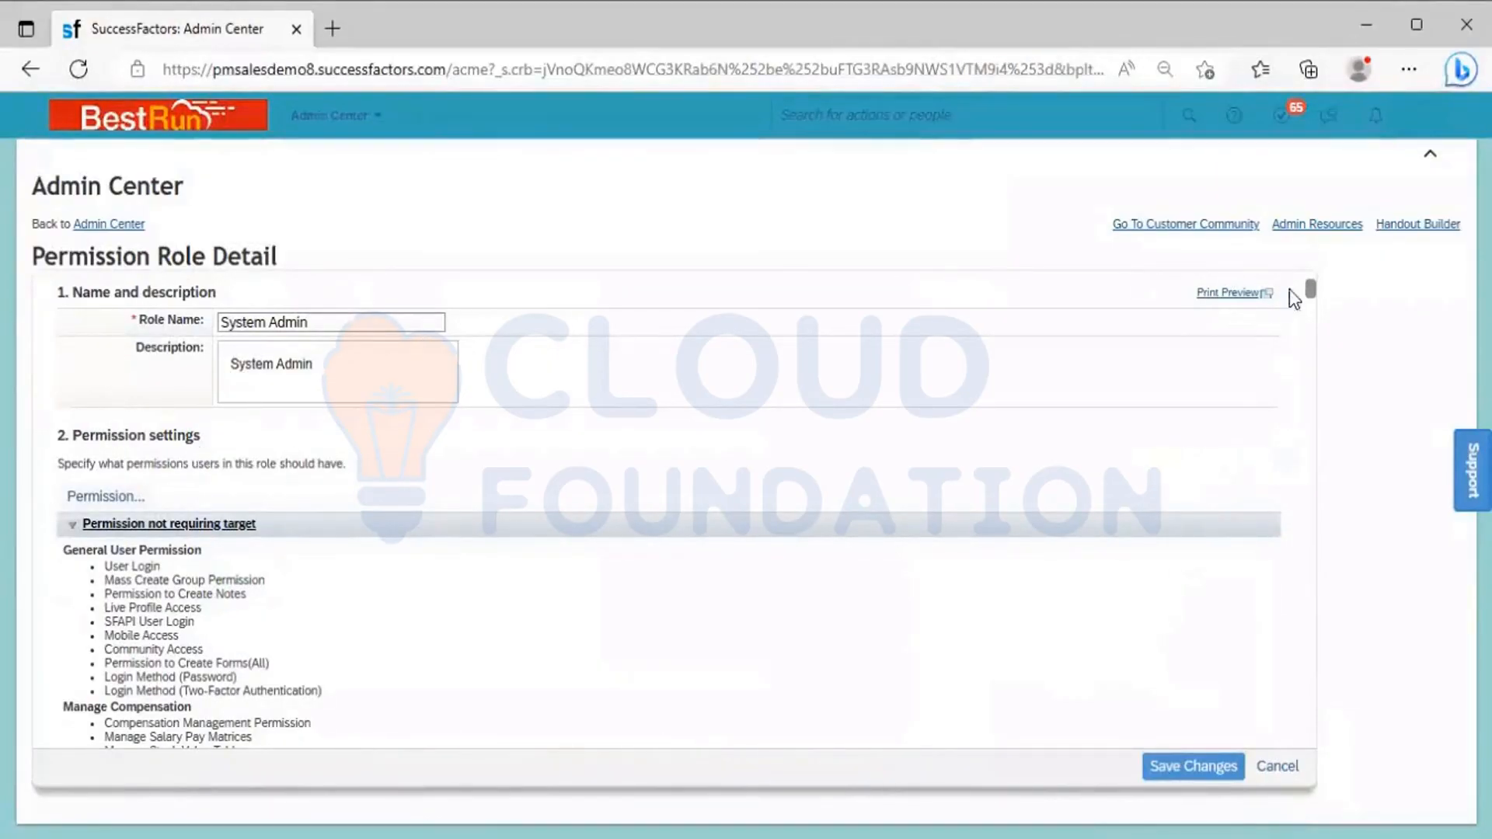
drag(1309, 289, 1311, 610)
drag(1326, 739, 1313, 736)
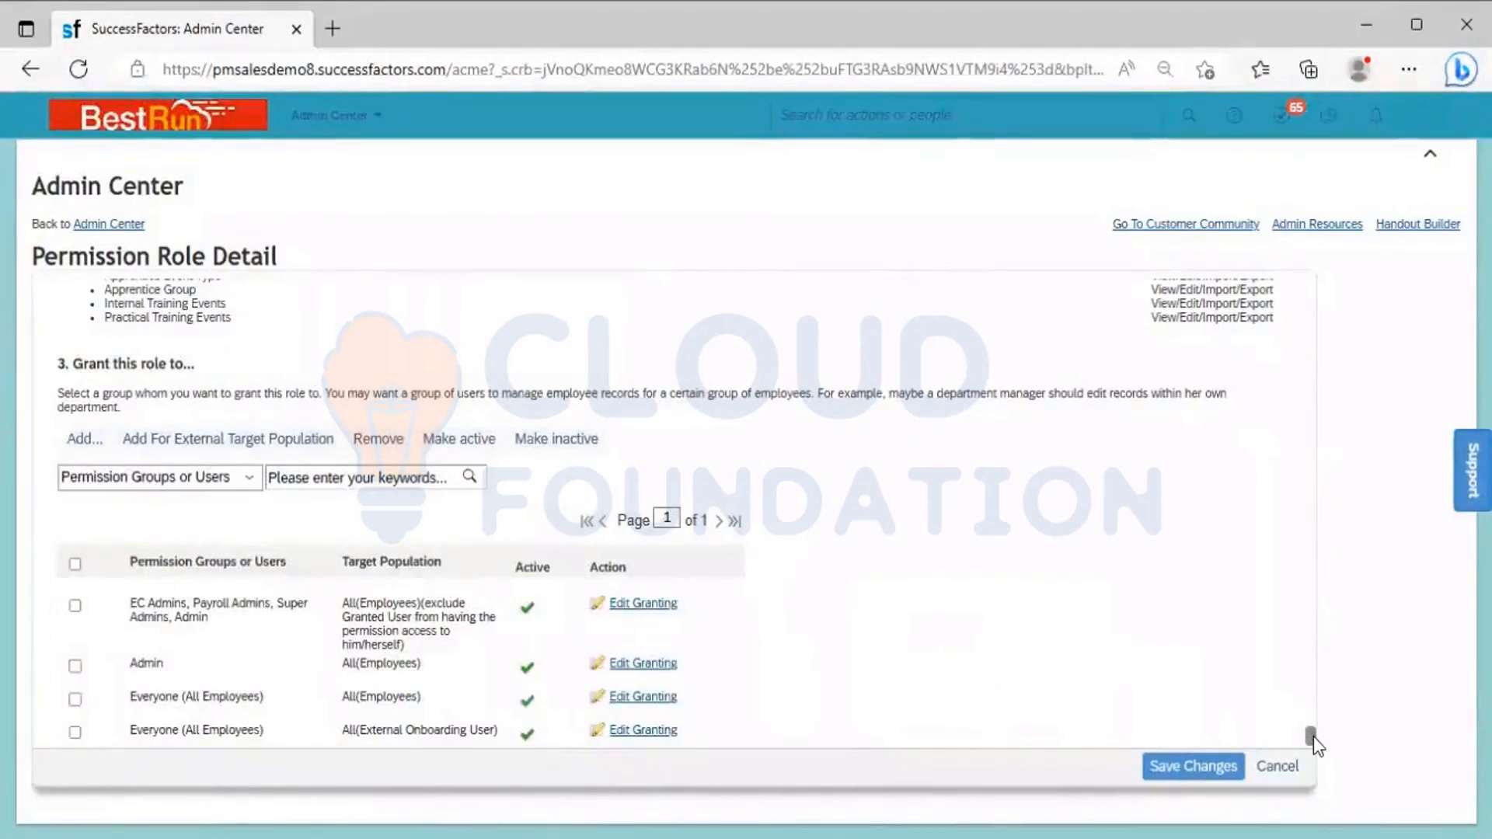
click(1309, 303)
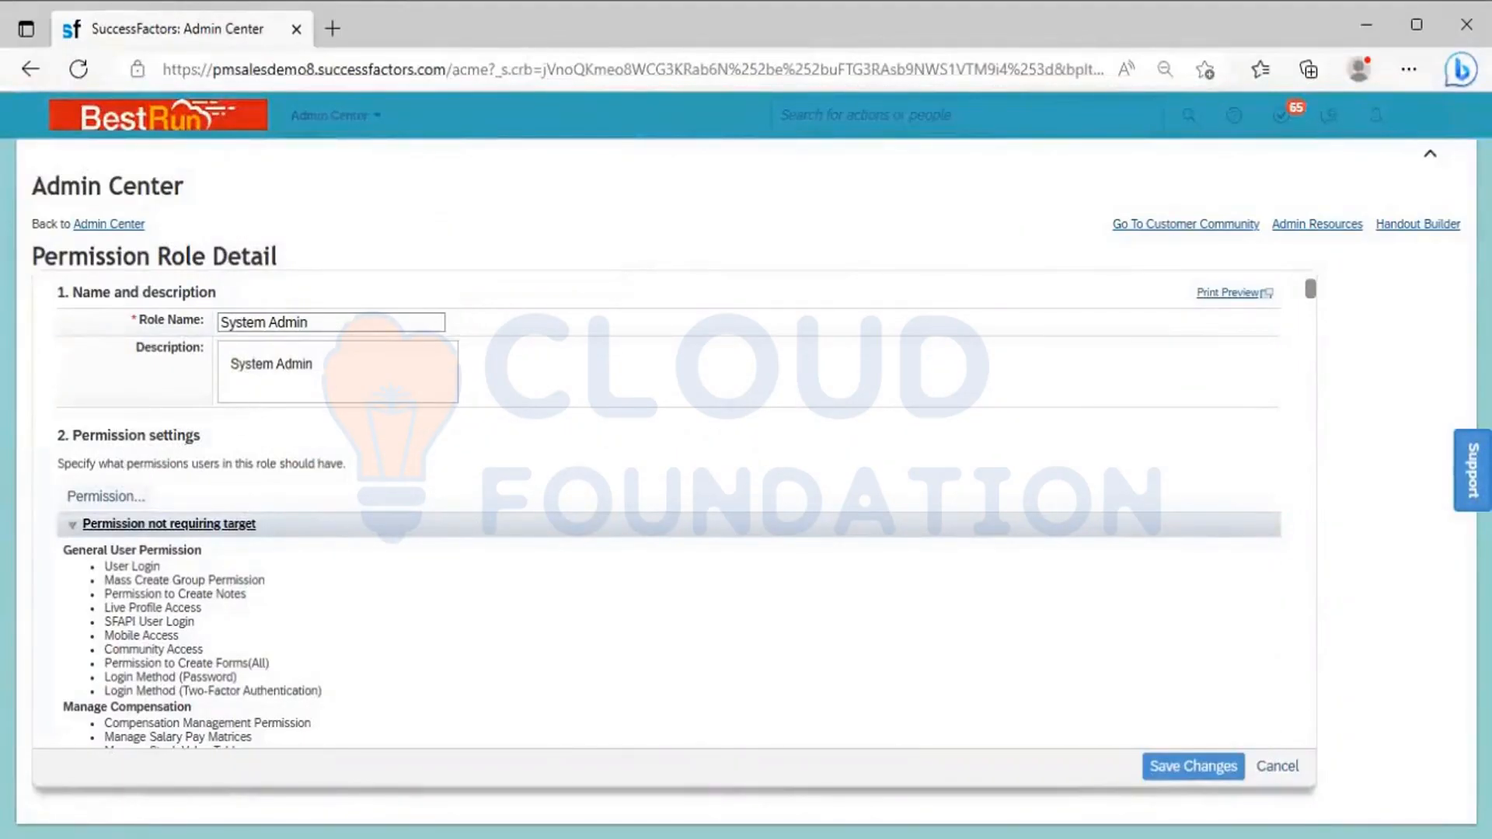
Open the System Admin role's permission settings and collapse the User Permissions and Administrator Permissions categories
key(alt+Tab)
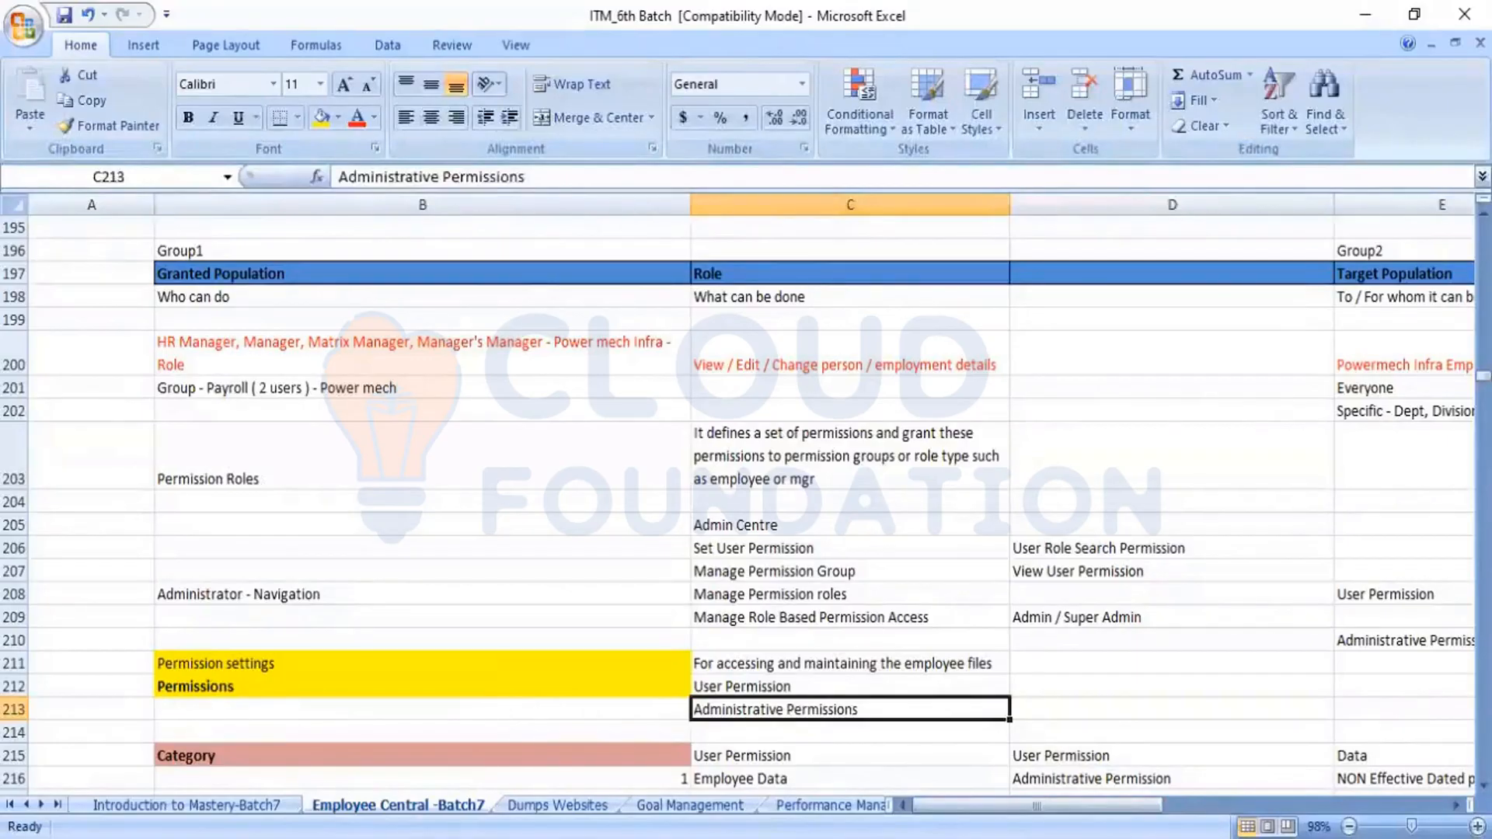
key(alt+Tab)
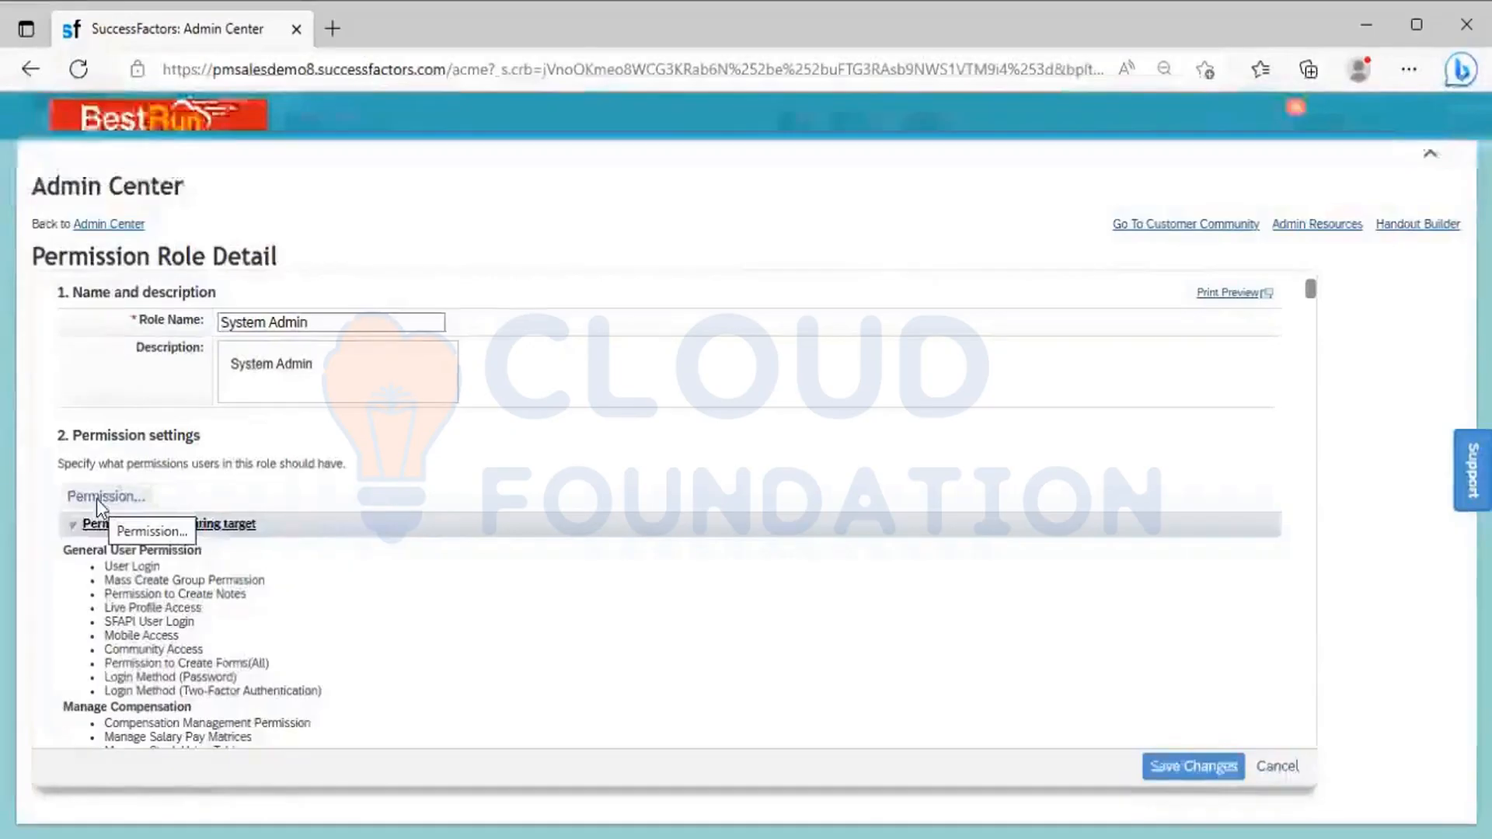
click(97, 502)
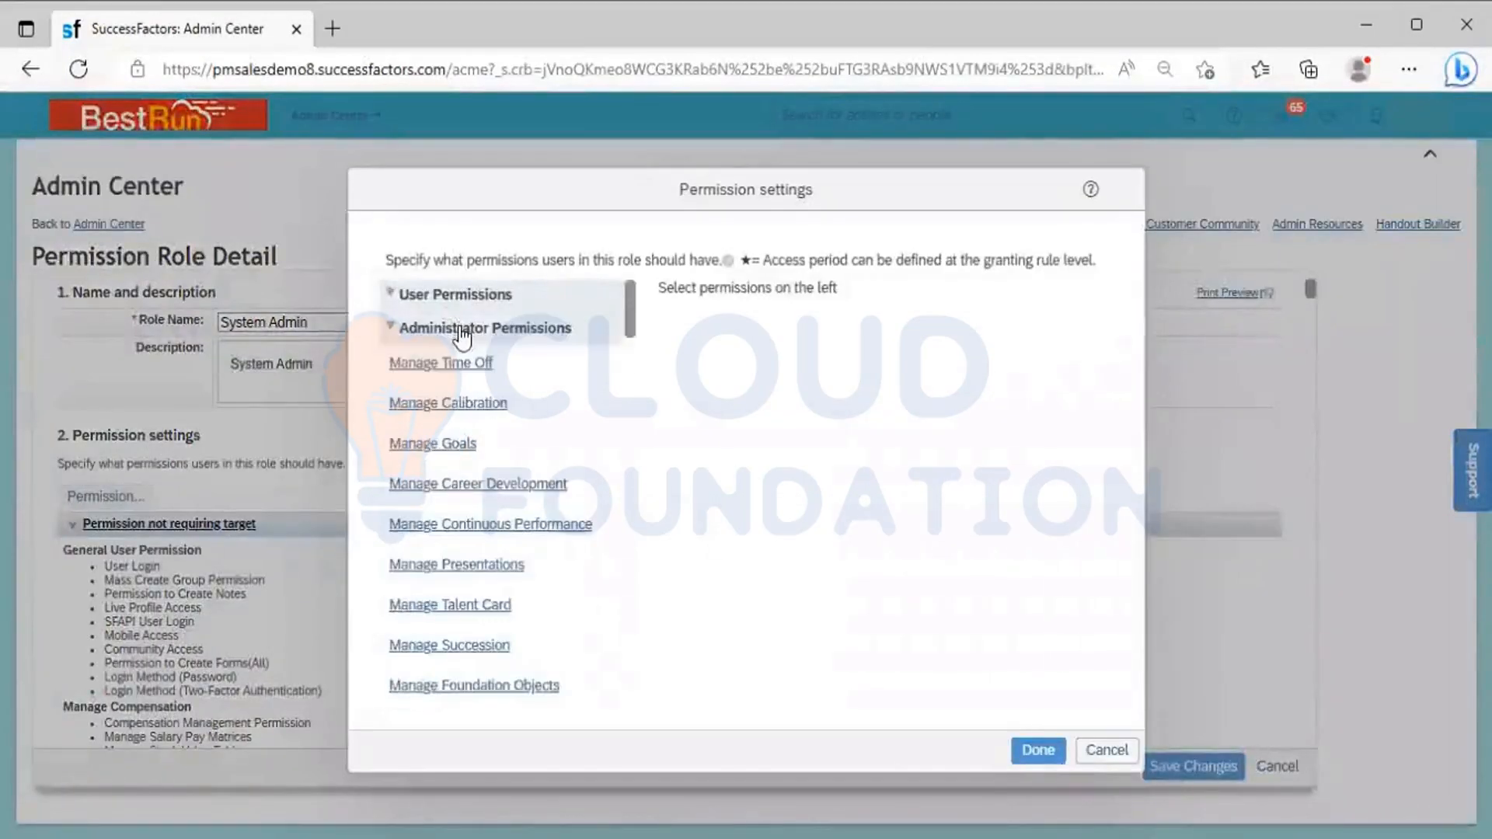
click(463, 330)
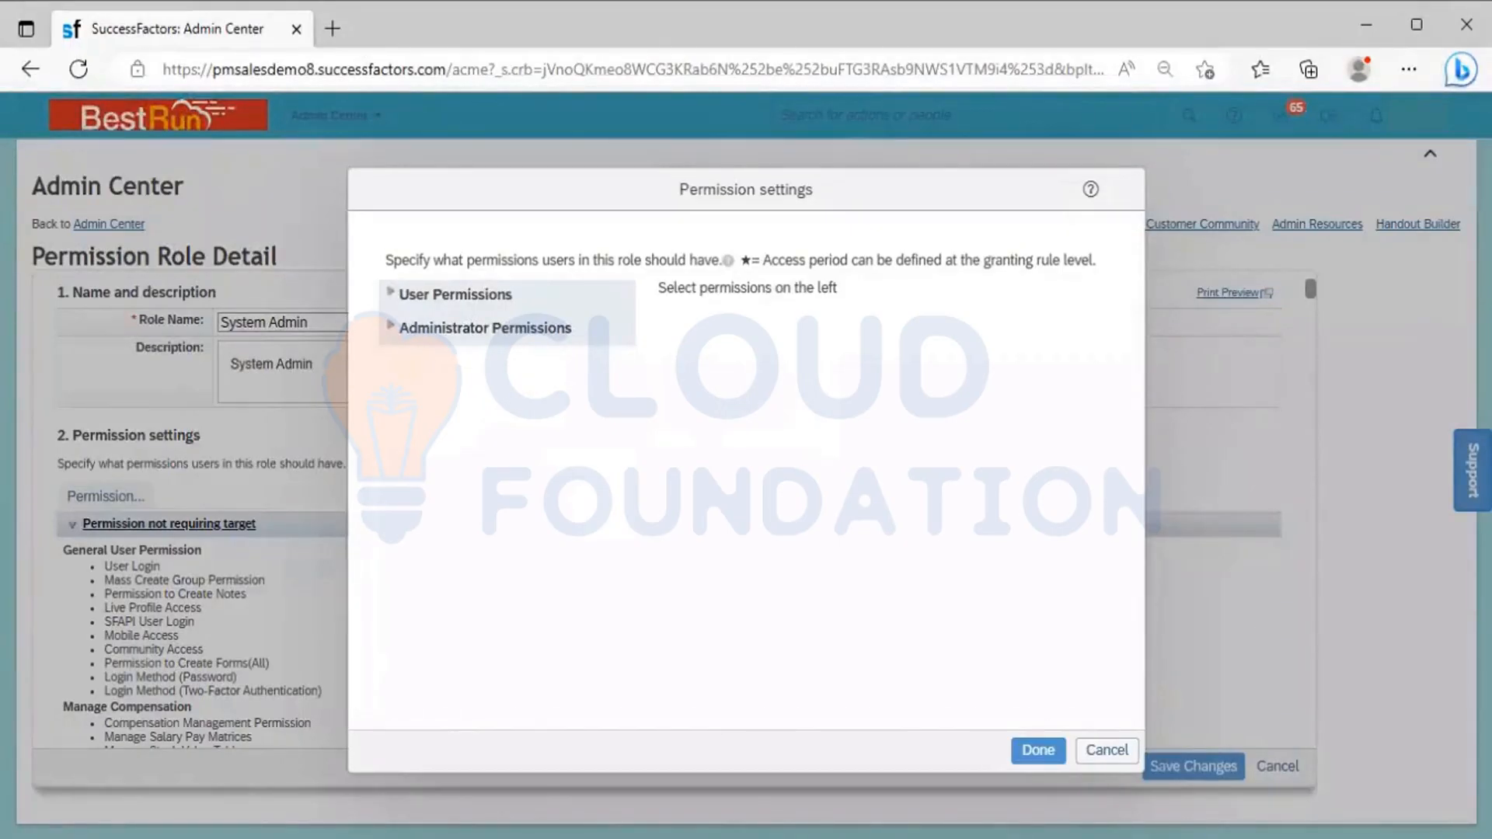
Switch to the Excel notes and compare the User Permission entry in C212 with Administrative Permissions in C213
key(alt+Tab)
click(759, 686)
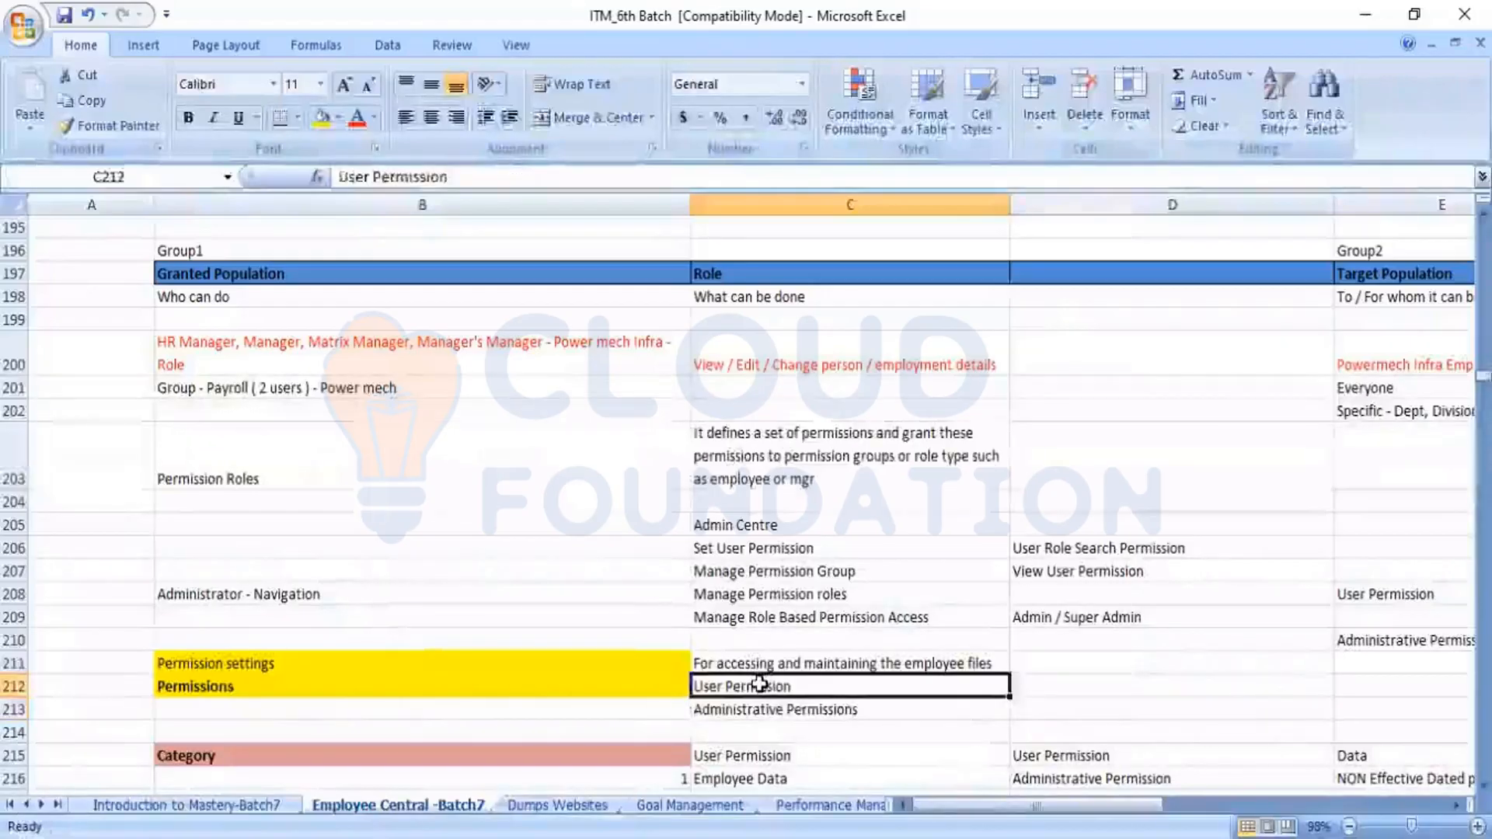
key(Down)
key(Down)
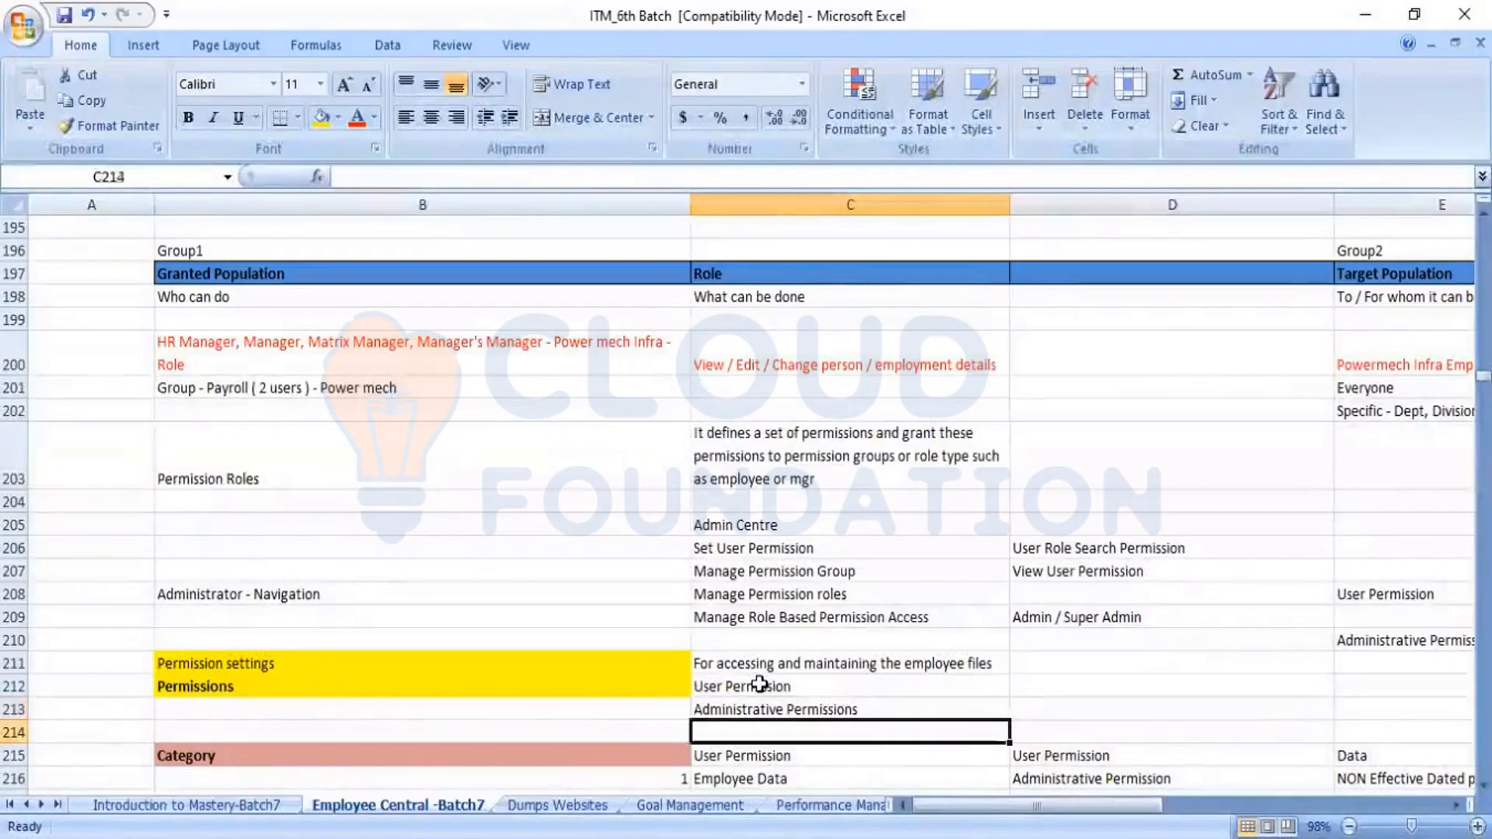
key(Up)
key(Up)
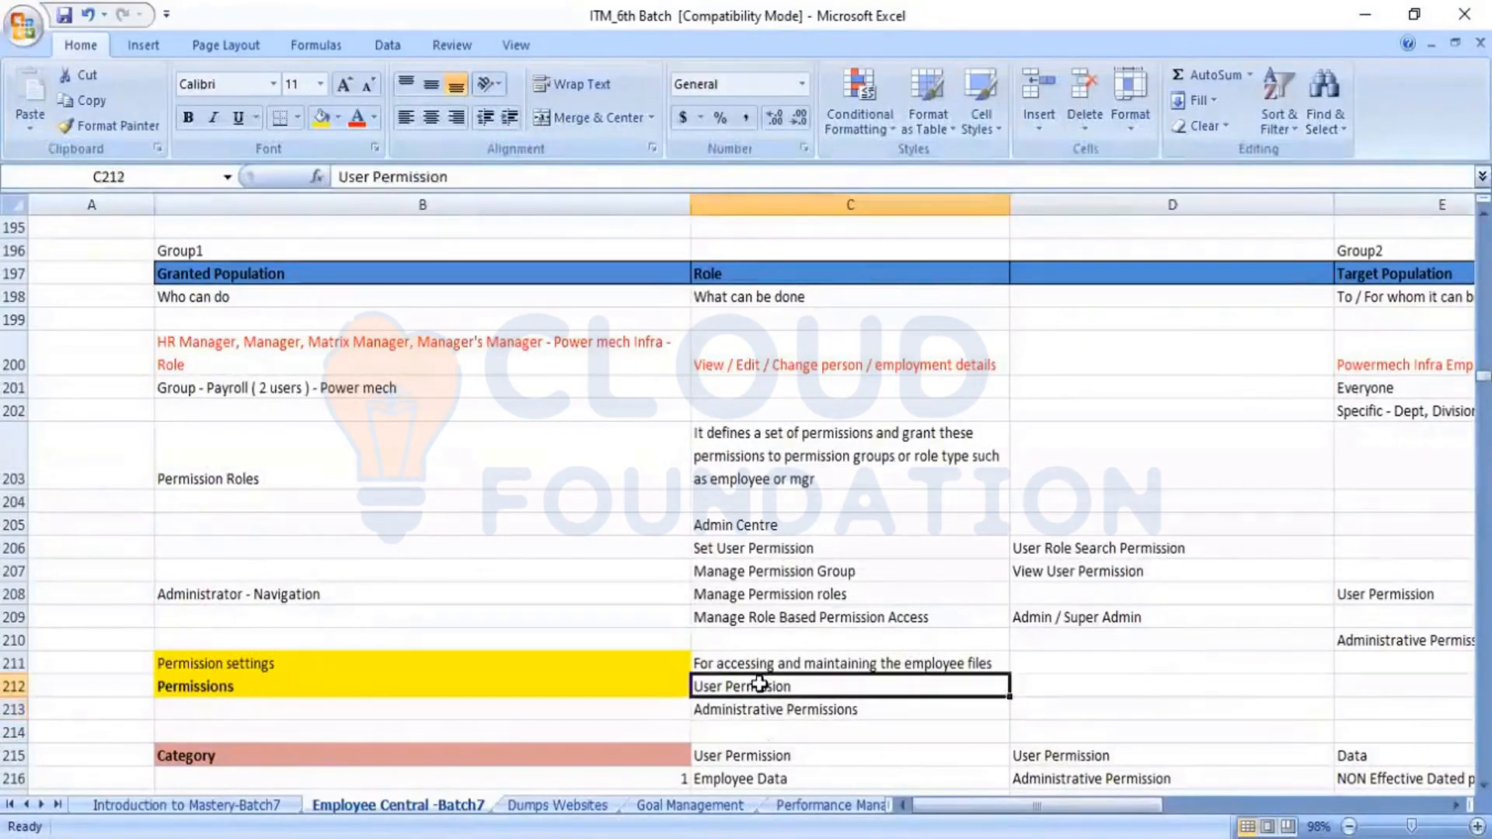
key(Down)
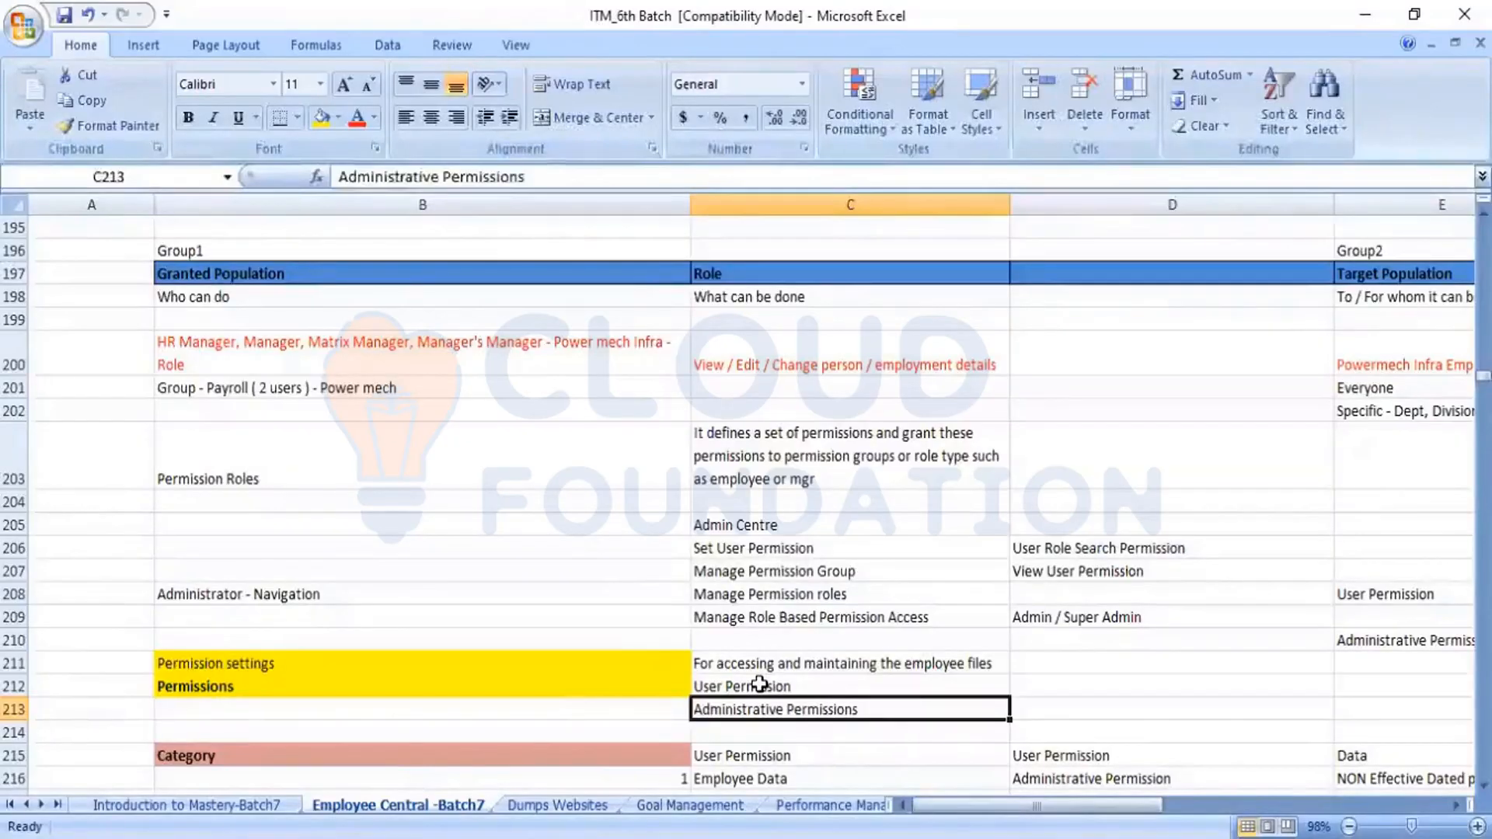
click(759, 683)
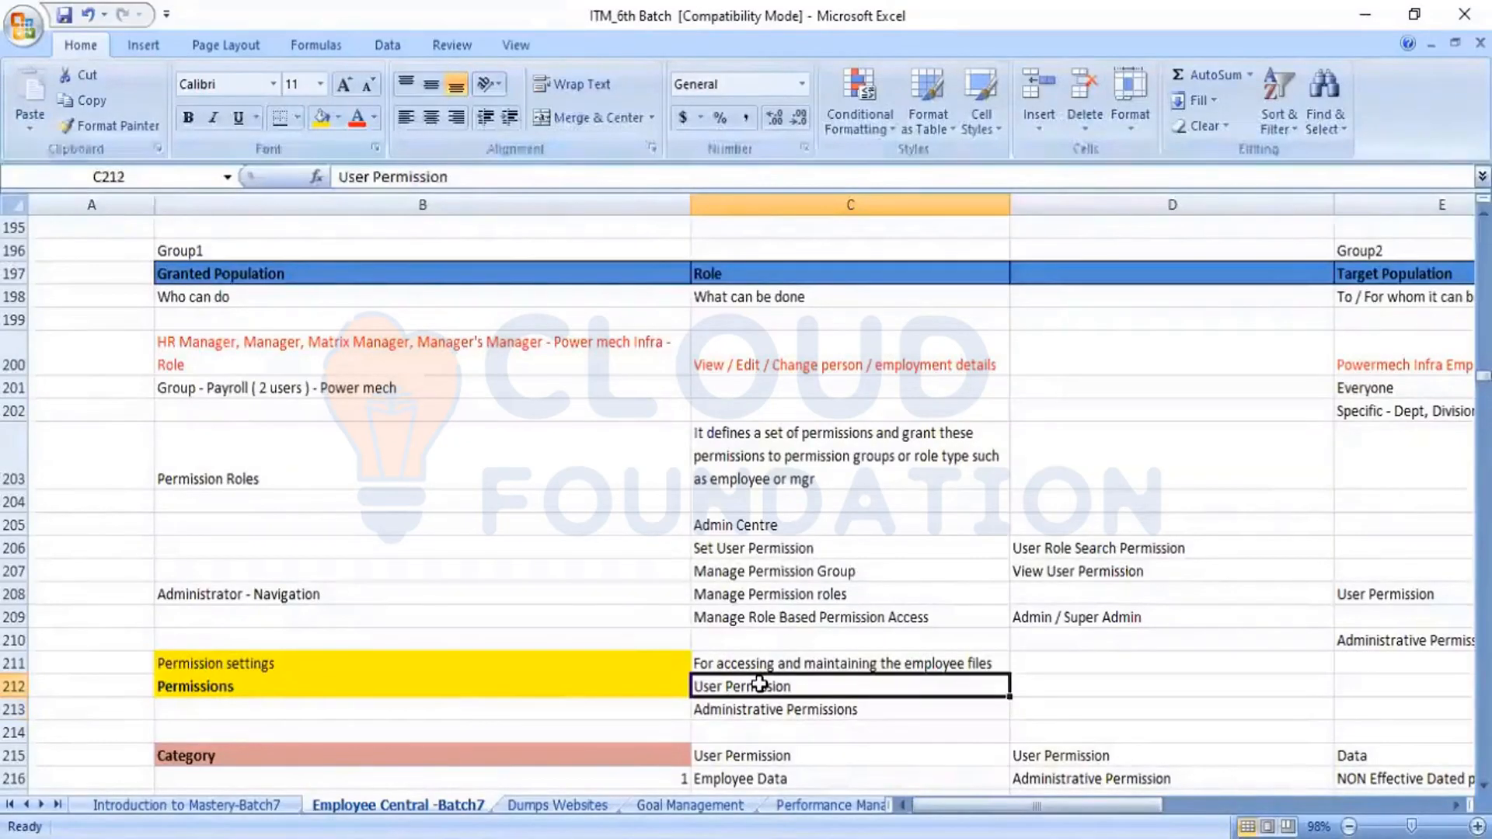
key(Down)
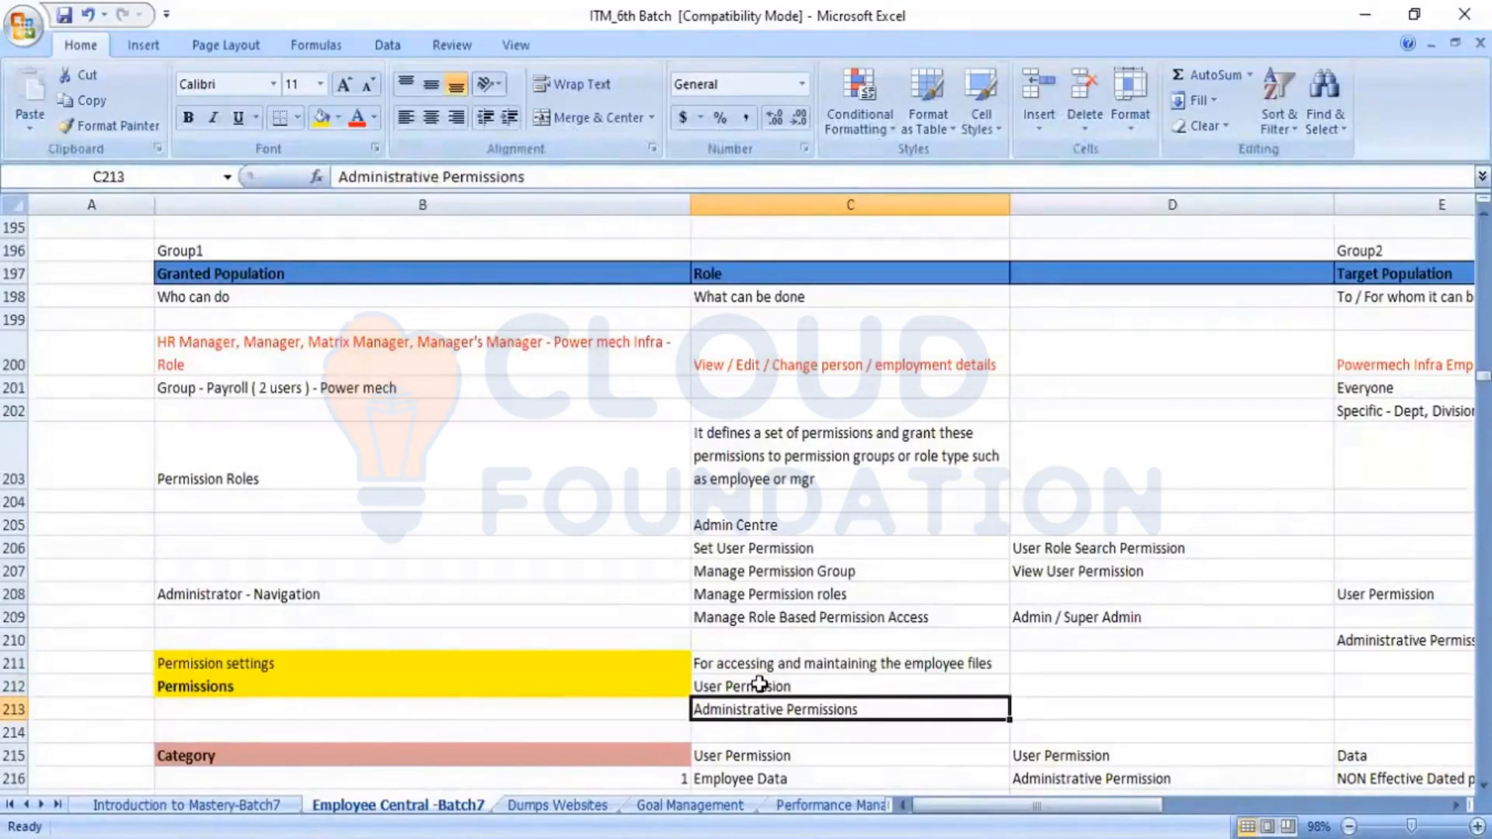
click(760, 684)
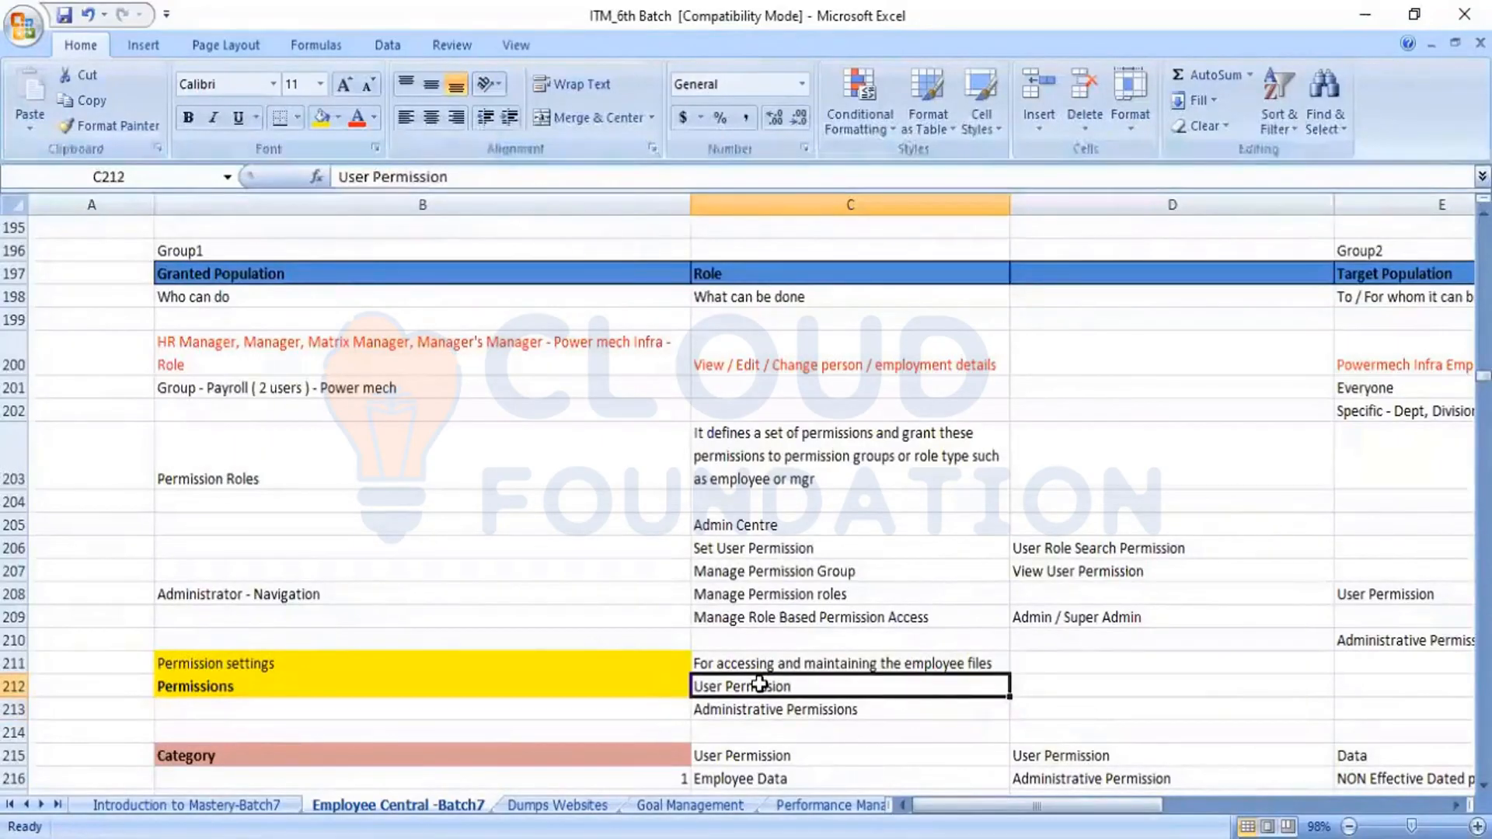
key(Down)
click(759, 684)
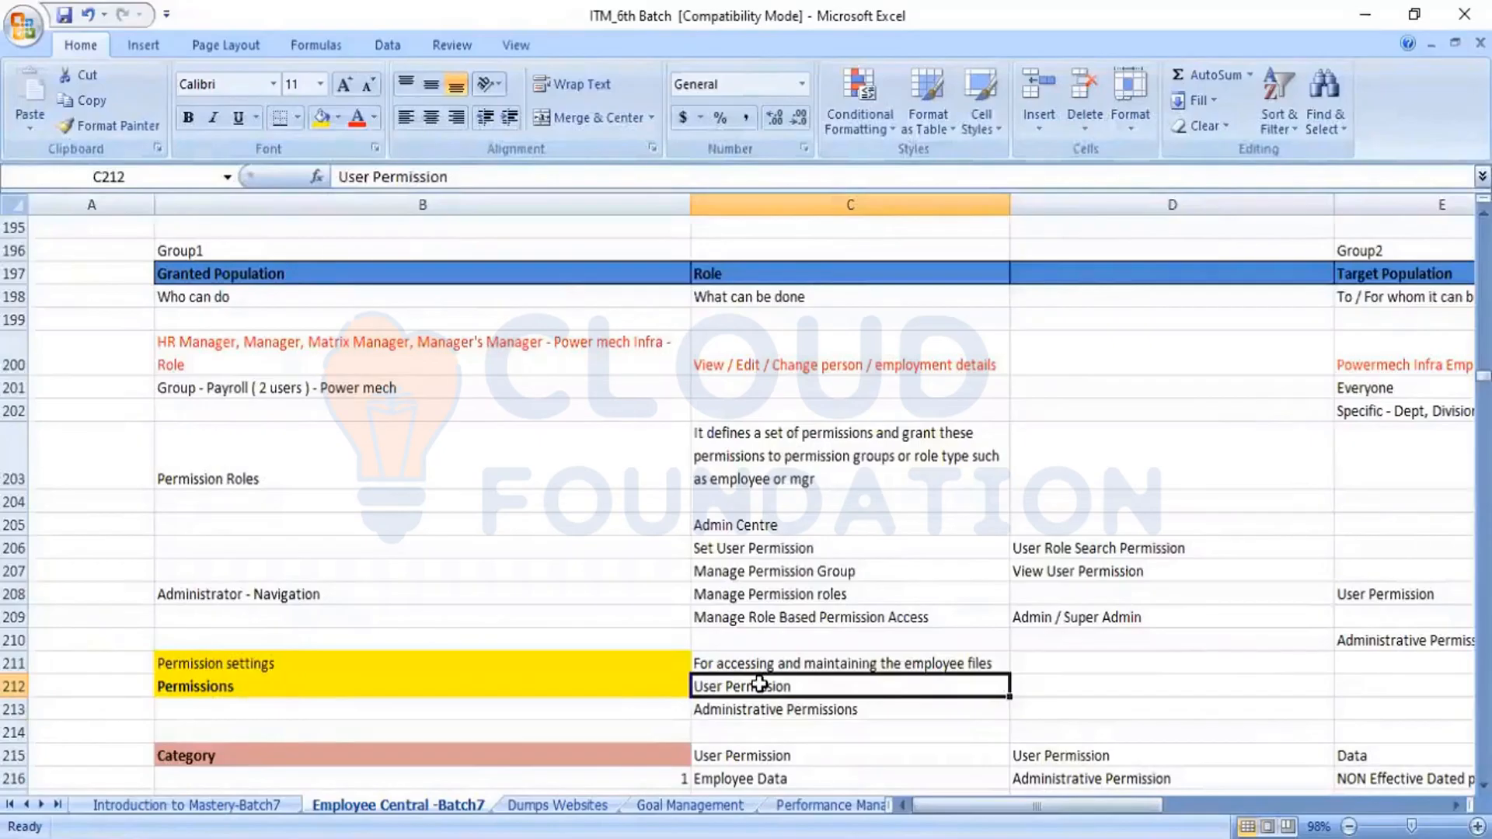
key(Down)
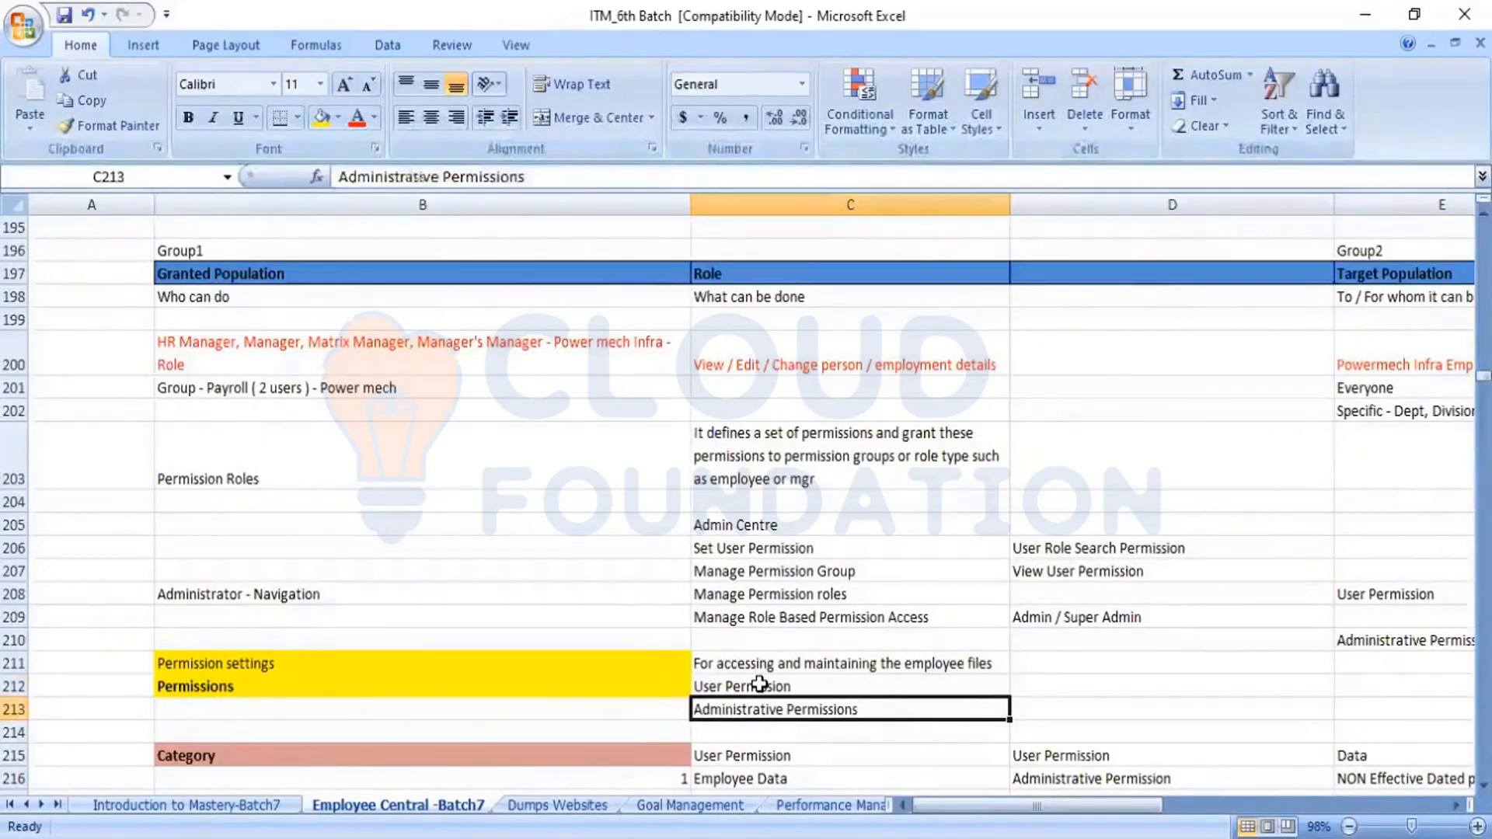
click(760, 684)
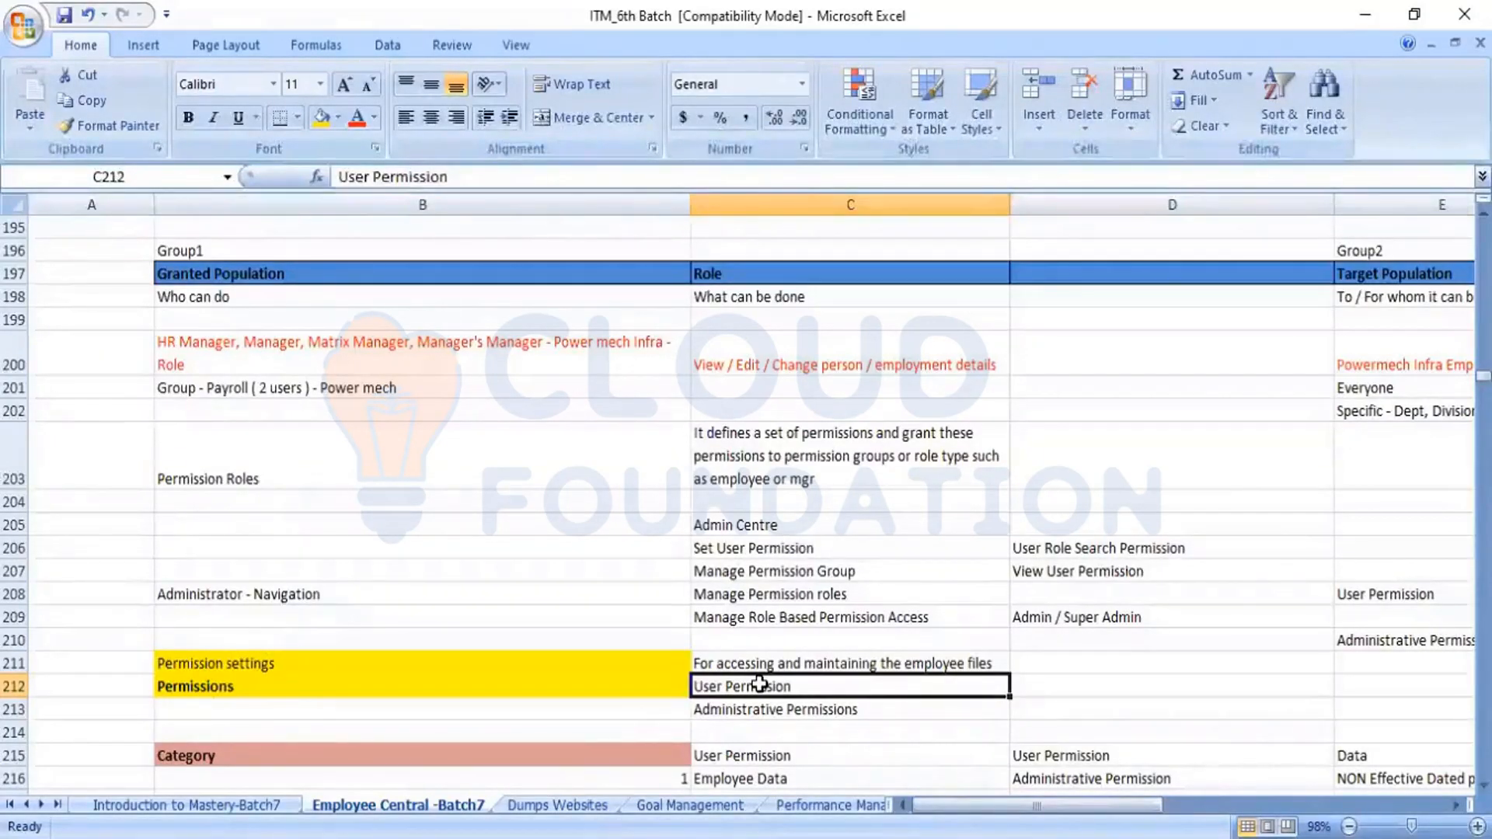
Review the User Permission and Administrative Permissions entries once more and continue down column C past the Category section
key(Down)
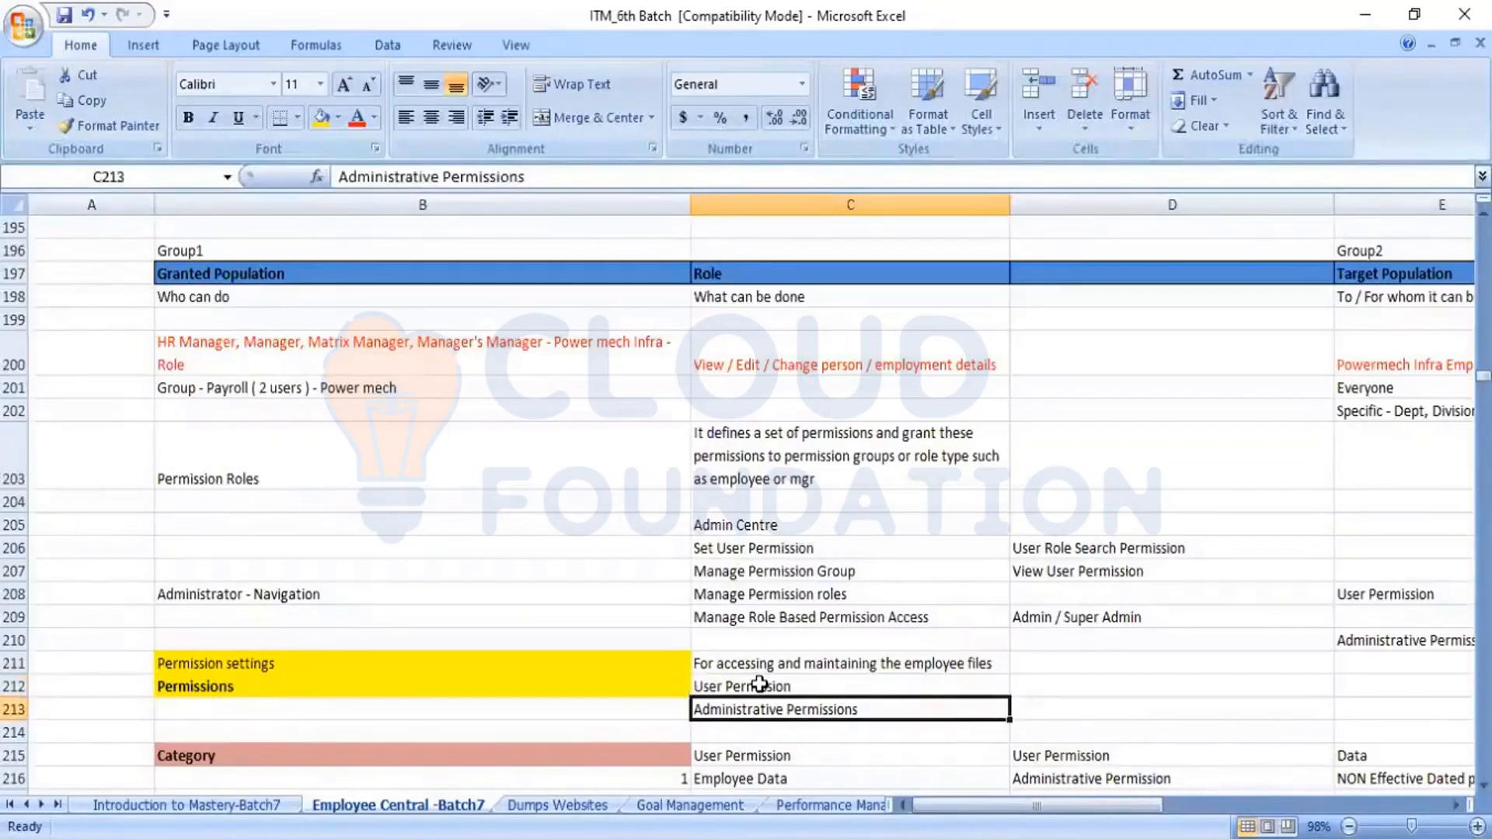
click(760, 684)
key(Down)
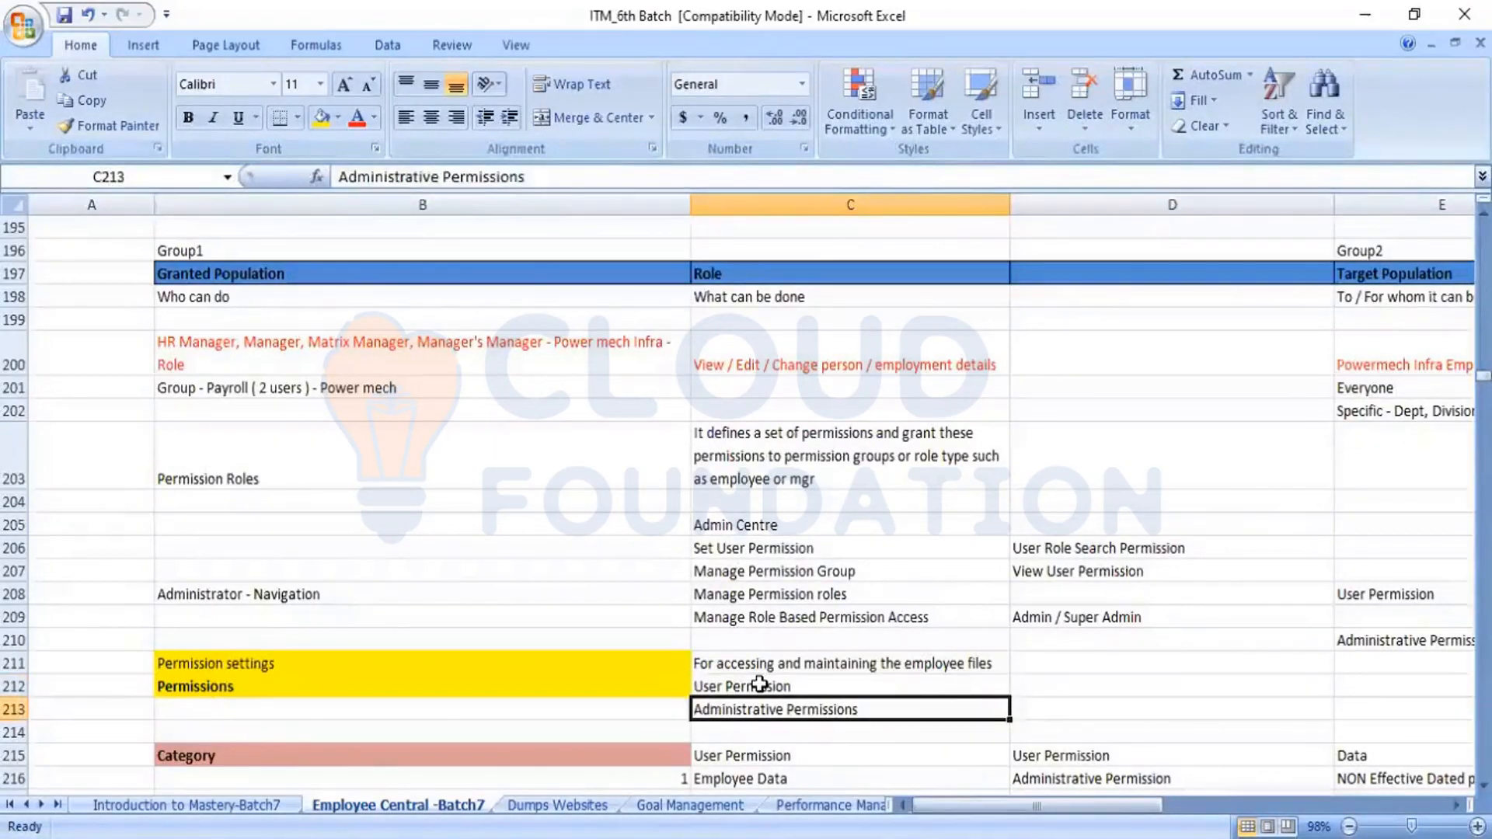
click(759, 684)
key(Down)
key(Down)
key(Down)
key(Down)
key(Down)
key(Down)
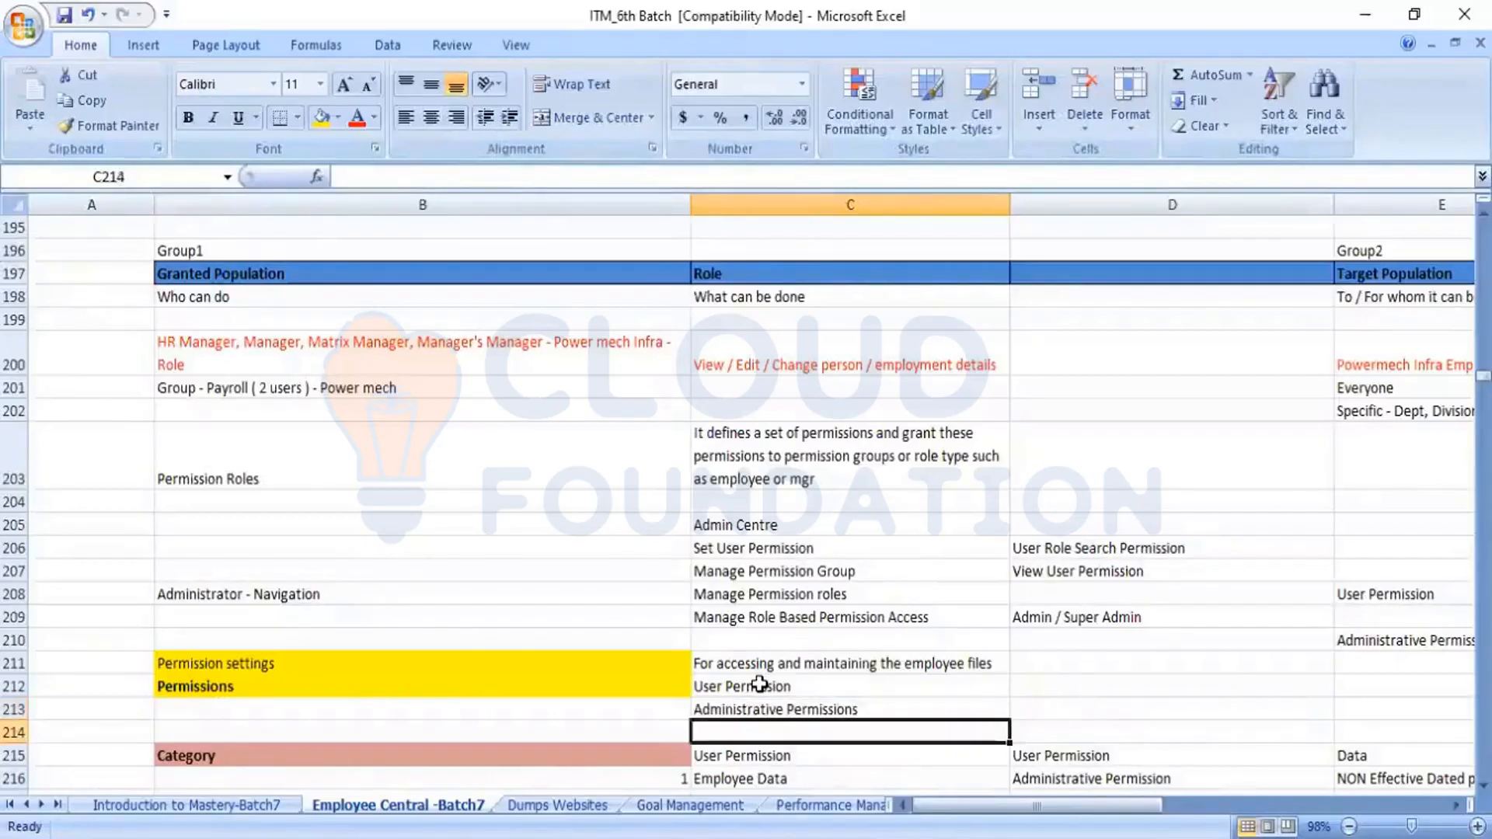
key(Down)
key(Down)
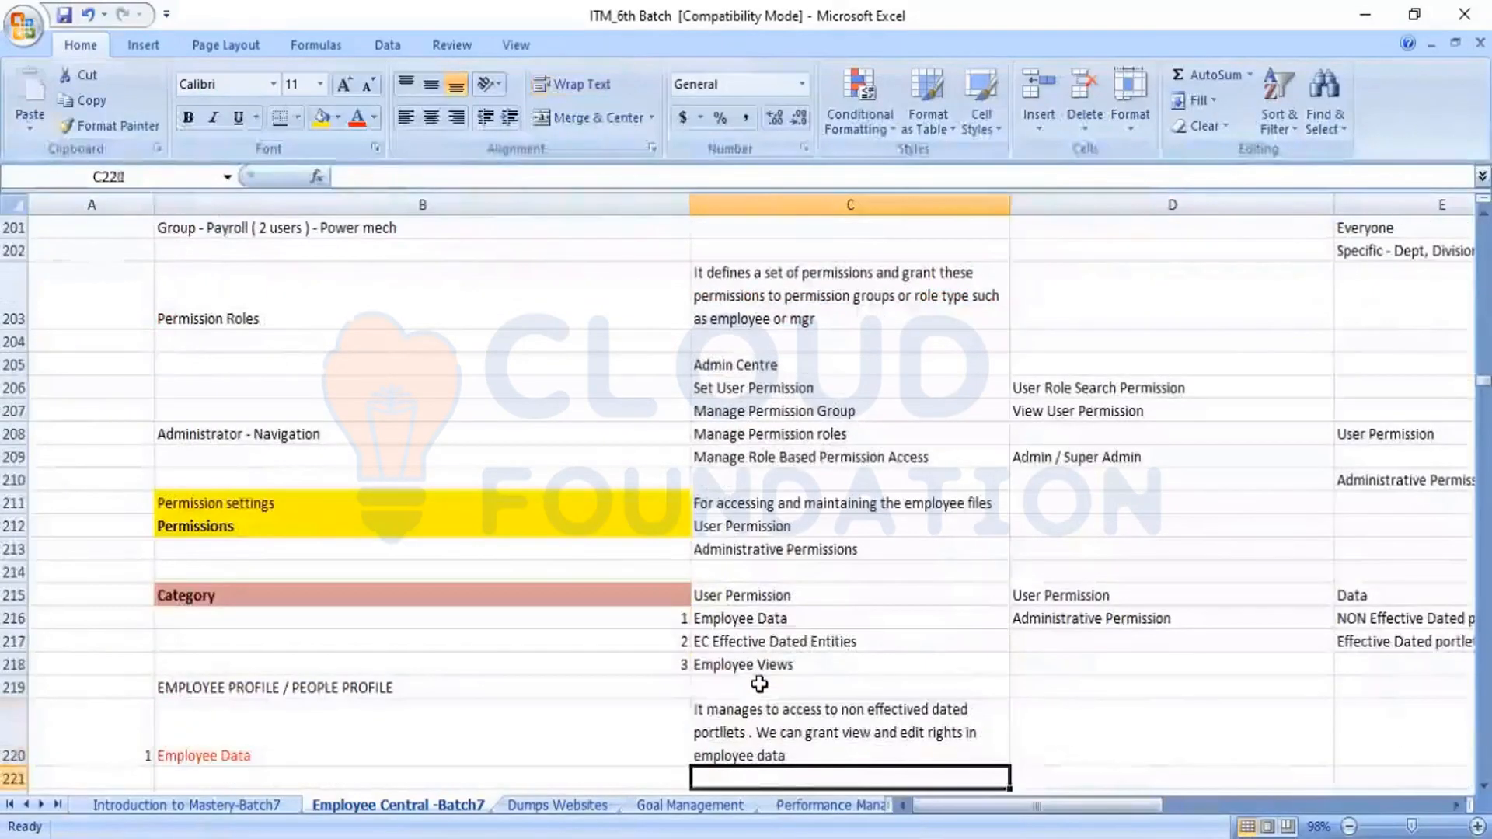
Examine the three user permission categories in C216:C218: Employee Data, EC Effective Dated Entities and Employee Views
key(Up)
key(Up)
key(Up)
key(Up)
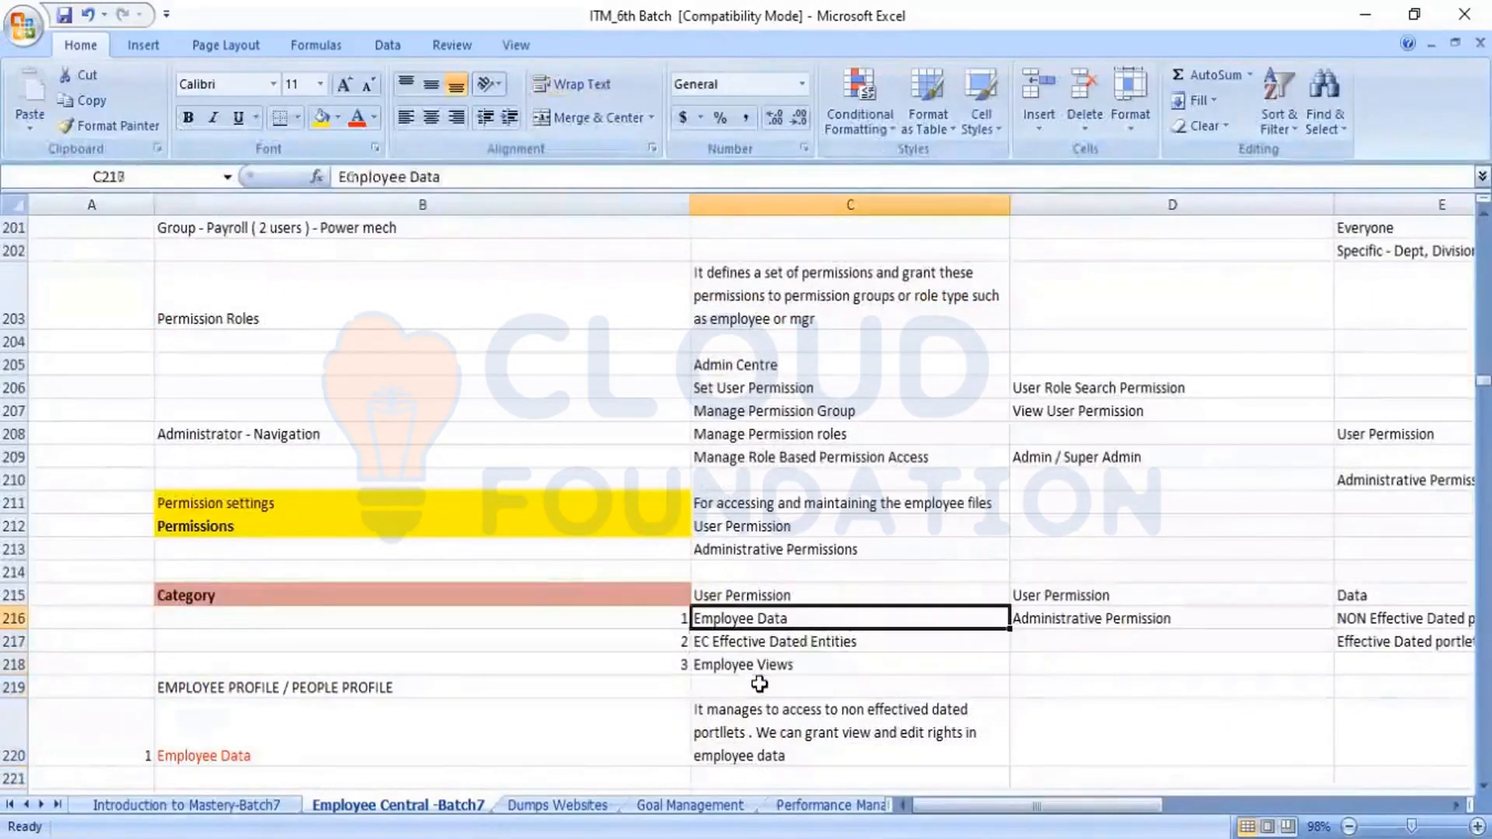
key(Down)
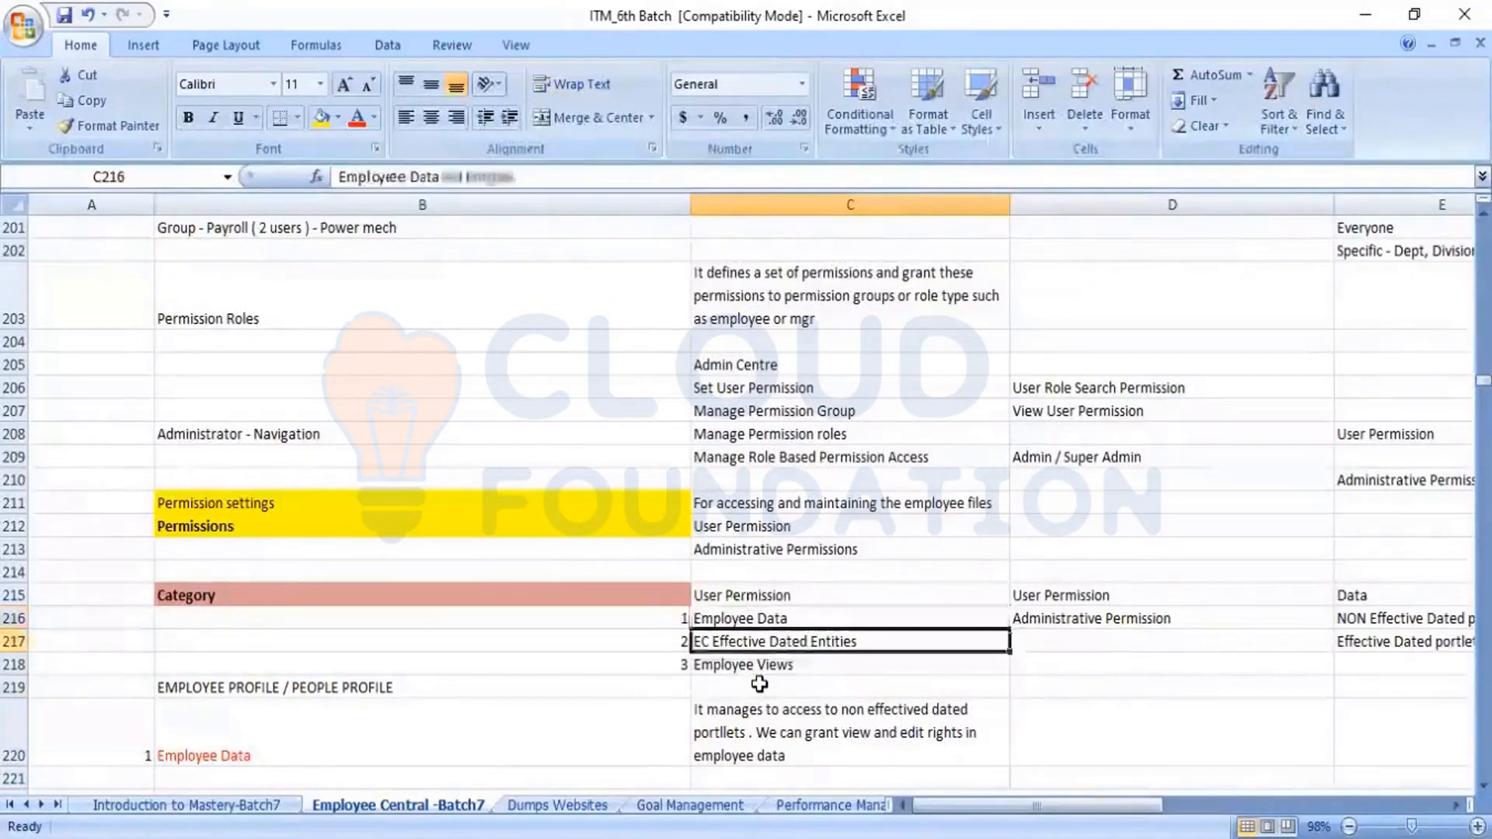
key(Down)
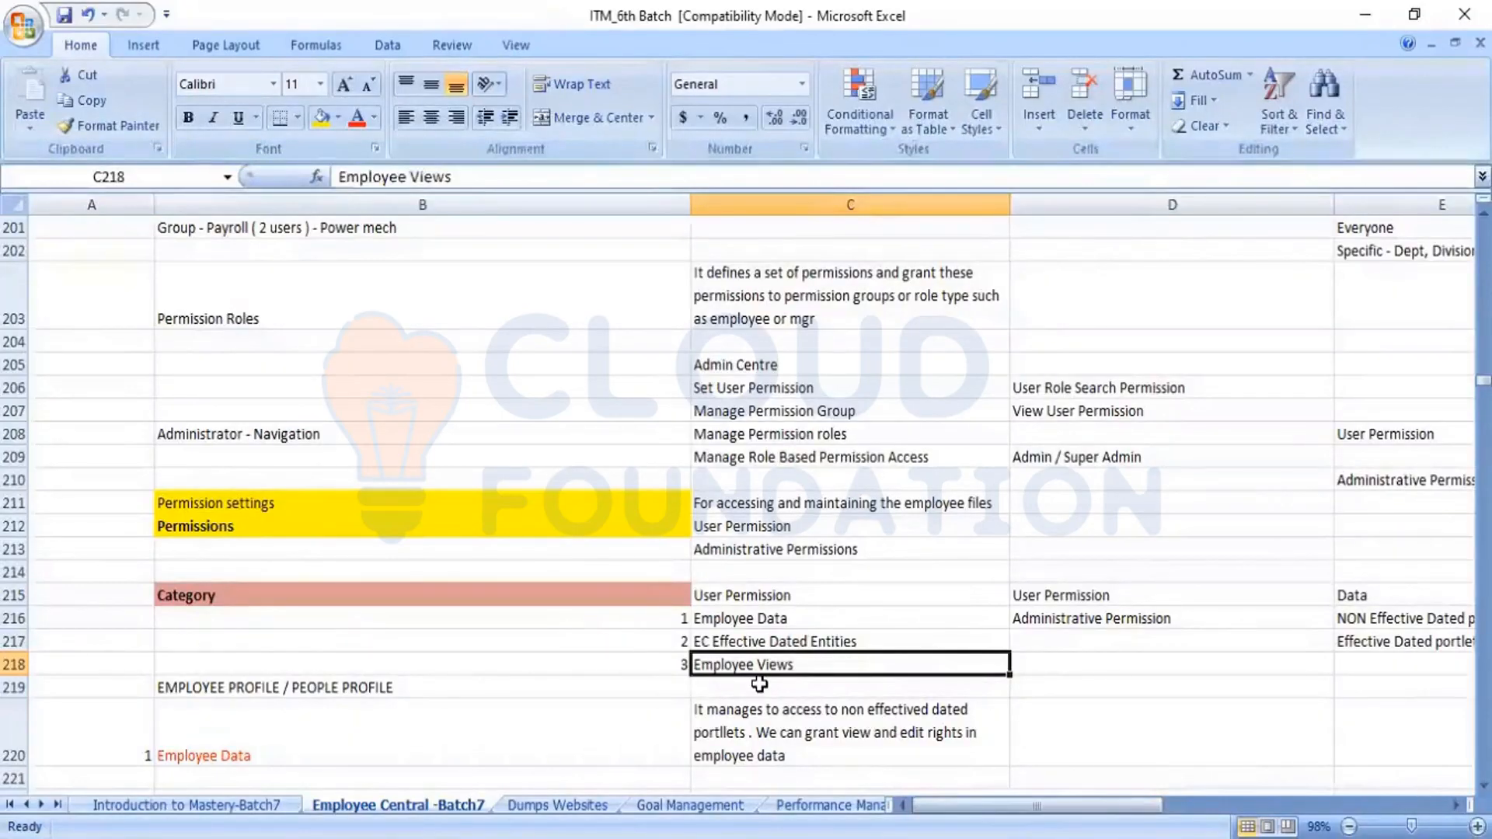
key(Up)
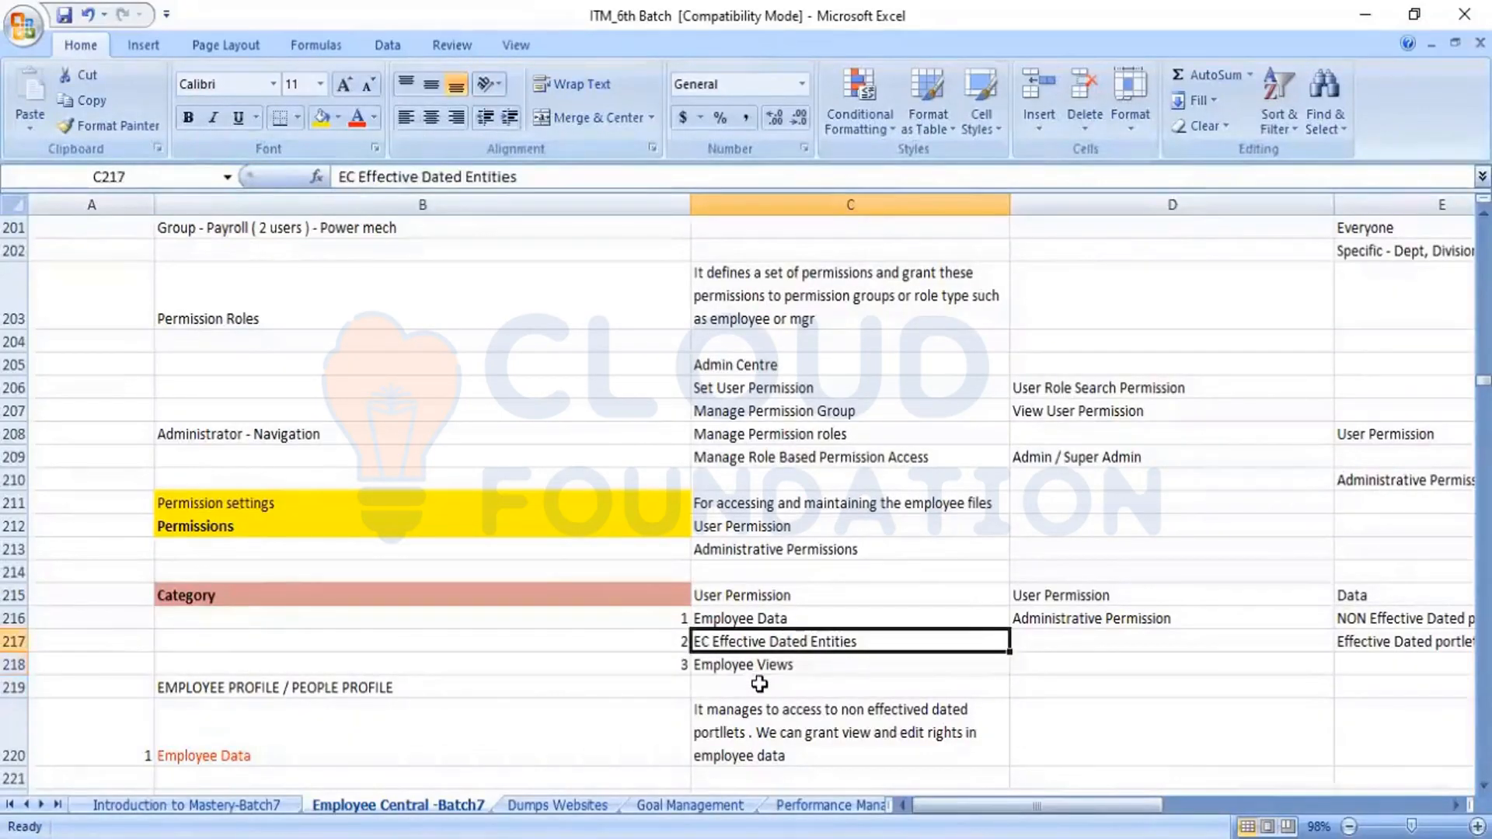
key(Up)
key(Down)
key(Down)
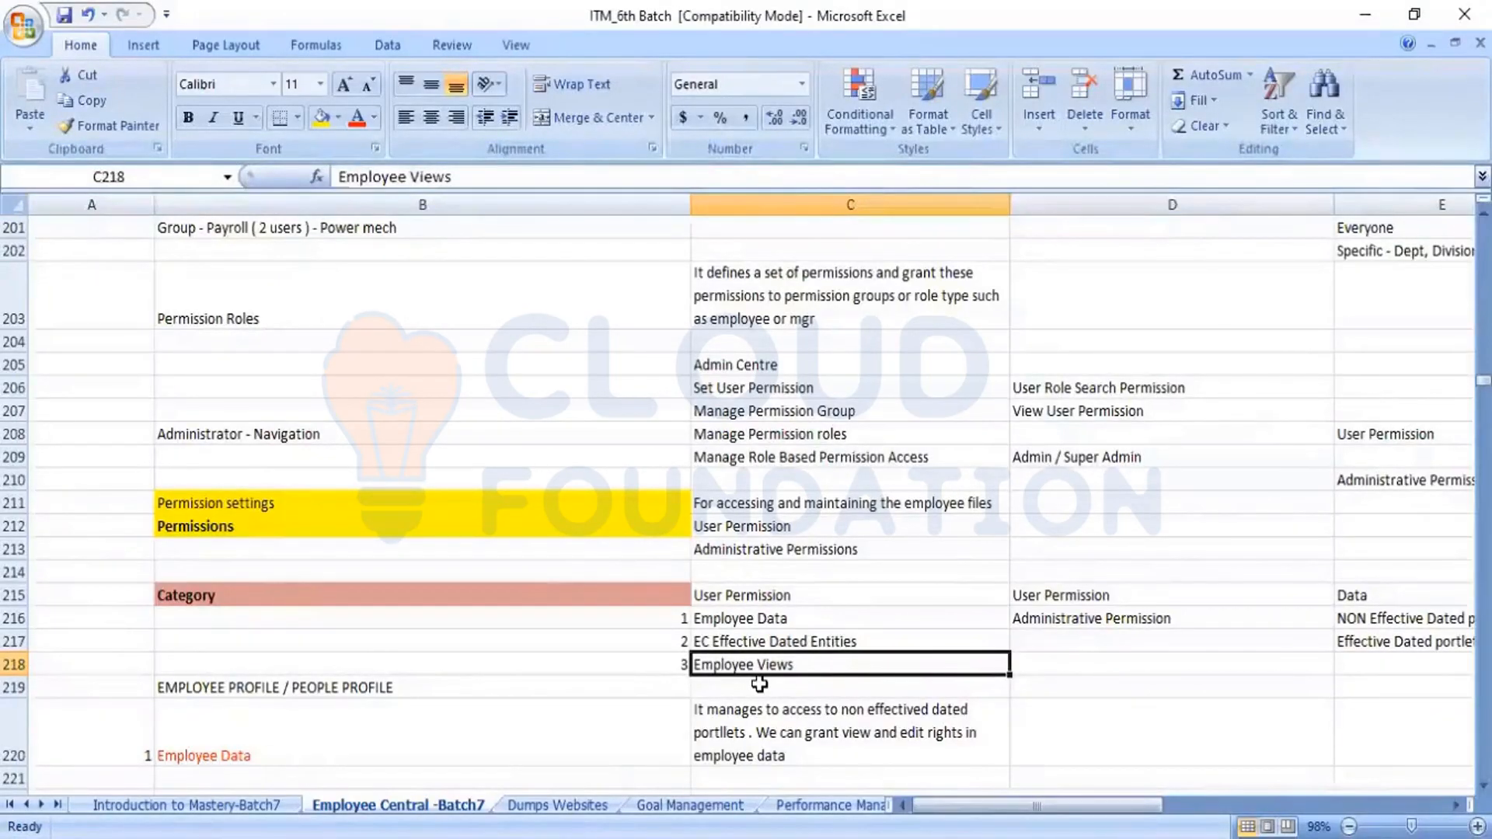
key(Up)
key(Up)
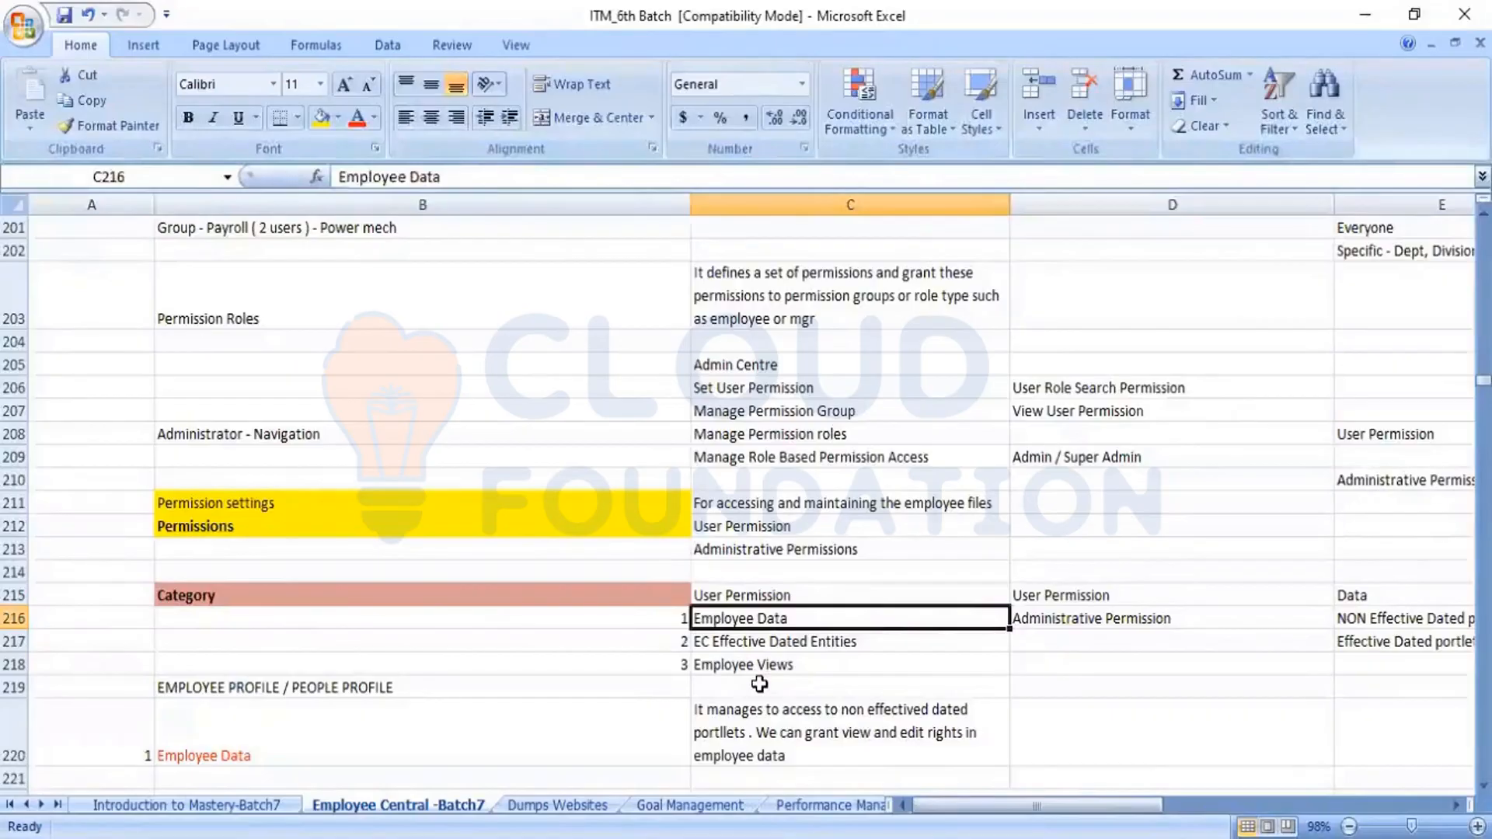
key(Down)
key(Down)
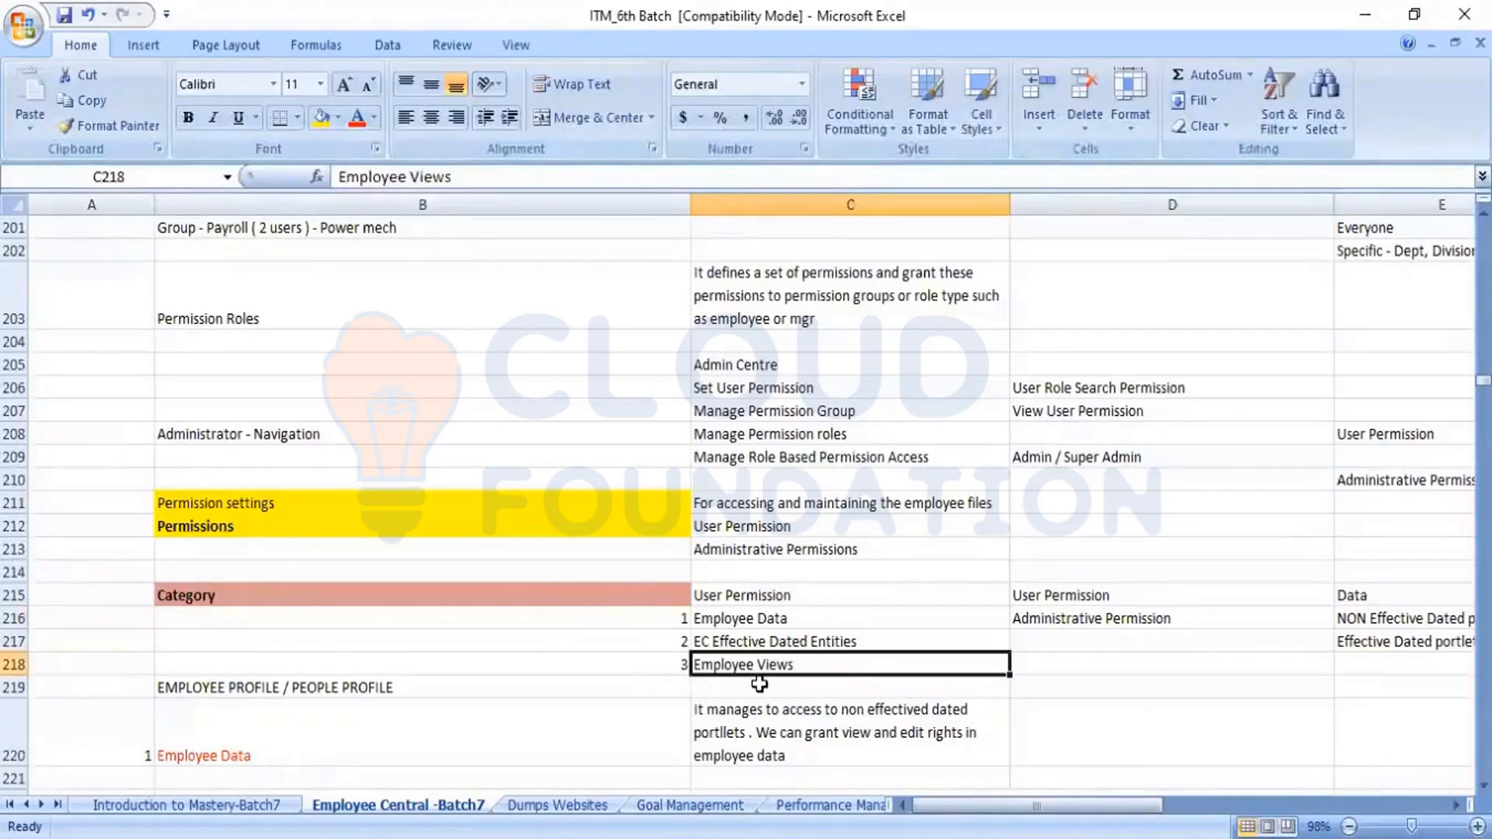
key(Up)
key(Up)
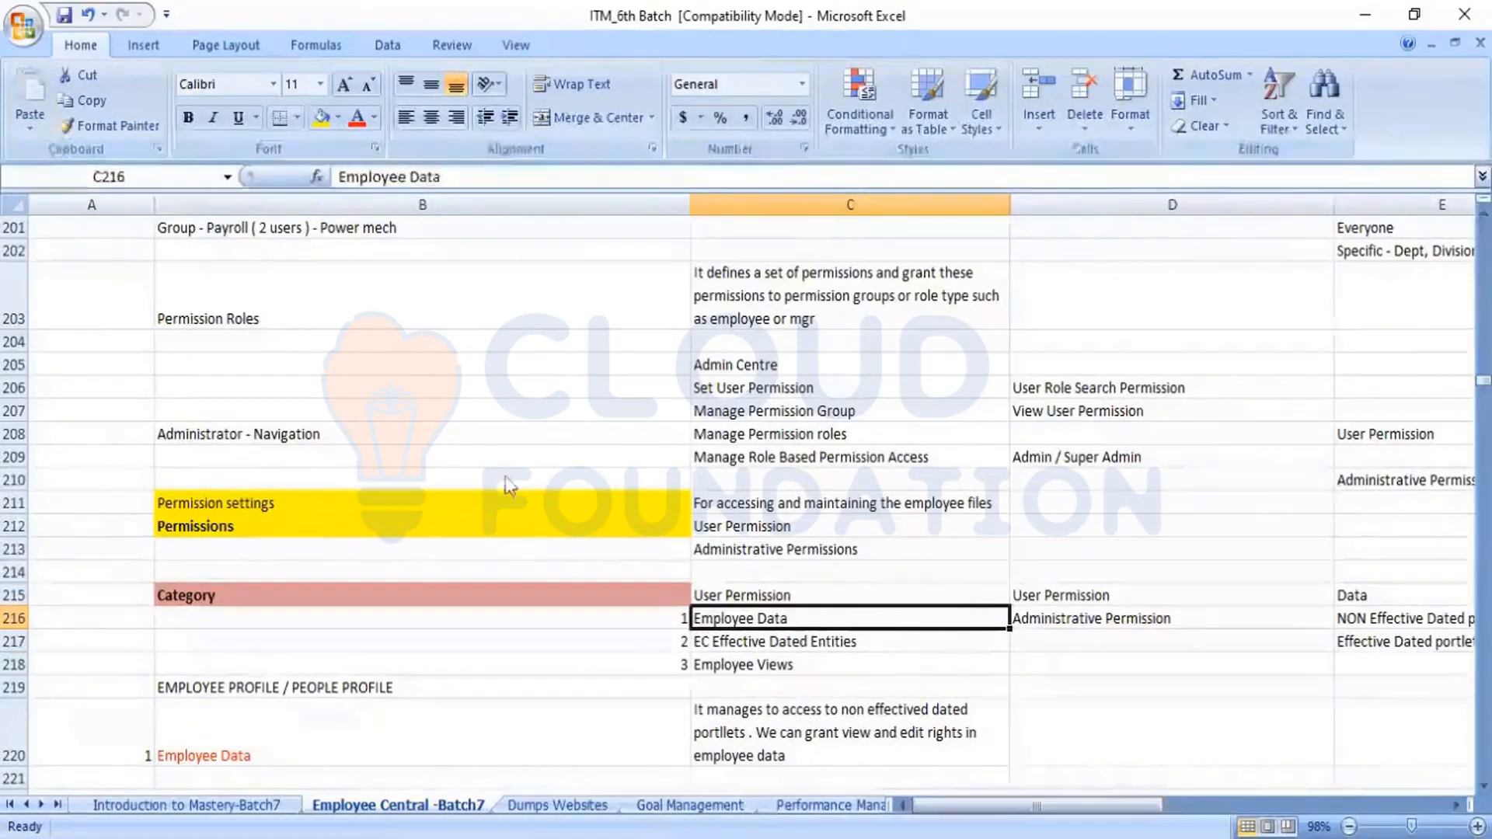
Switch to SuccessFactors, dismiss the System Admin role's permission settings without saving, and duplicate the Admin Center browser tab
key(alt+Tab)
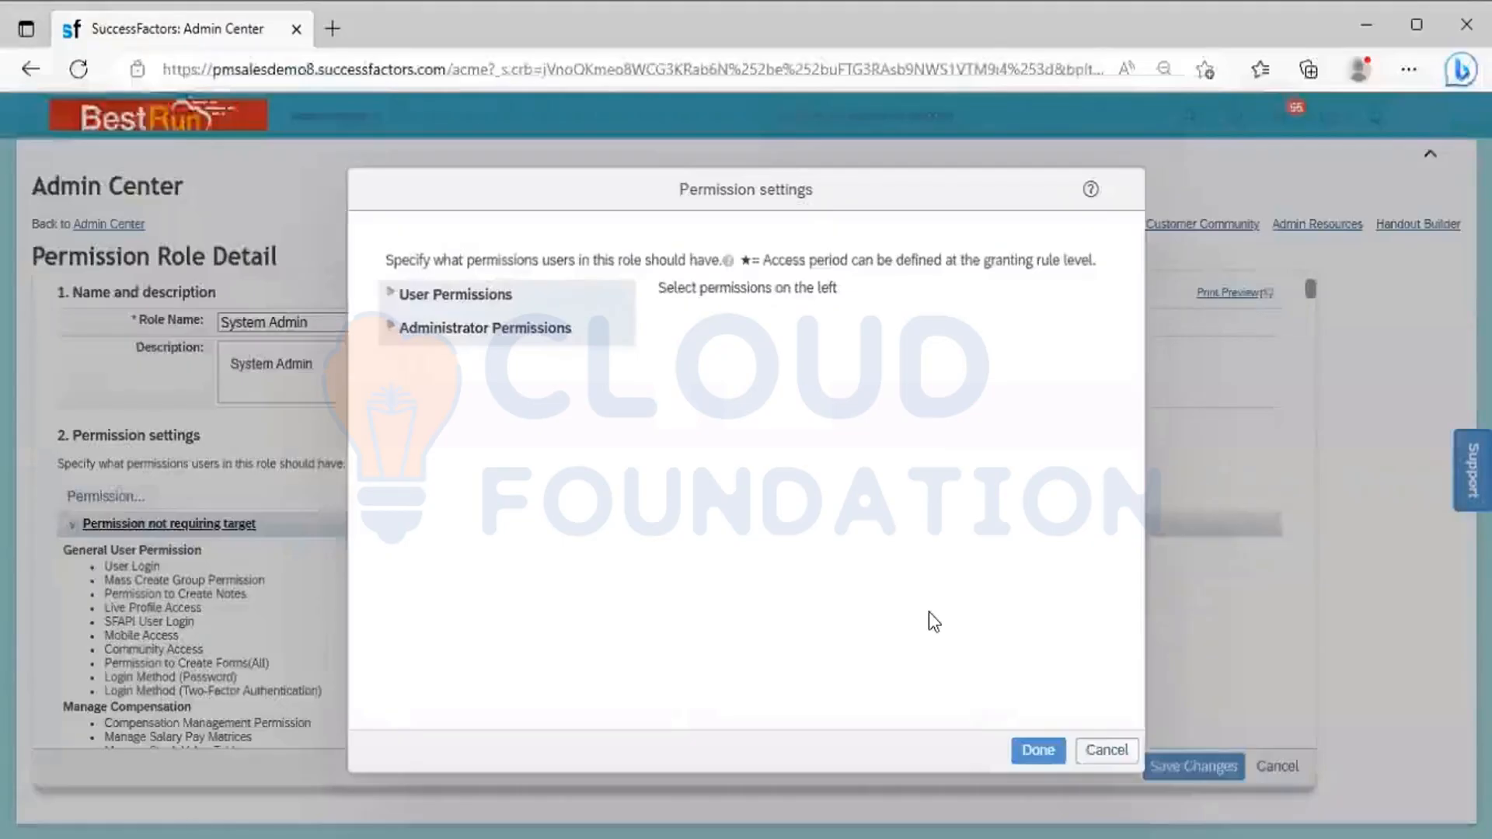
click(1103, 750)
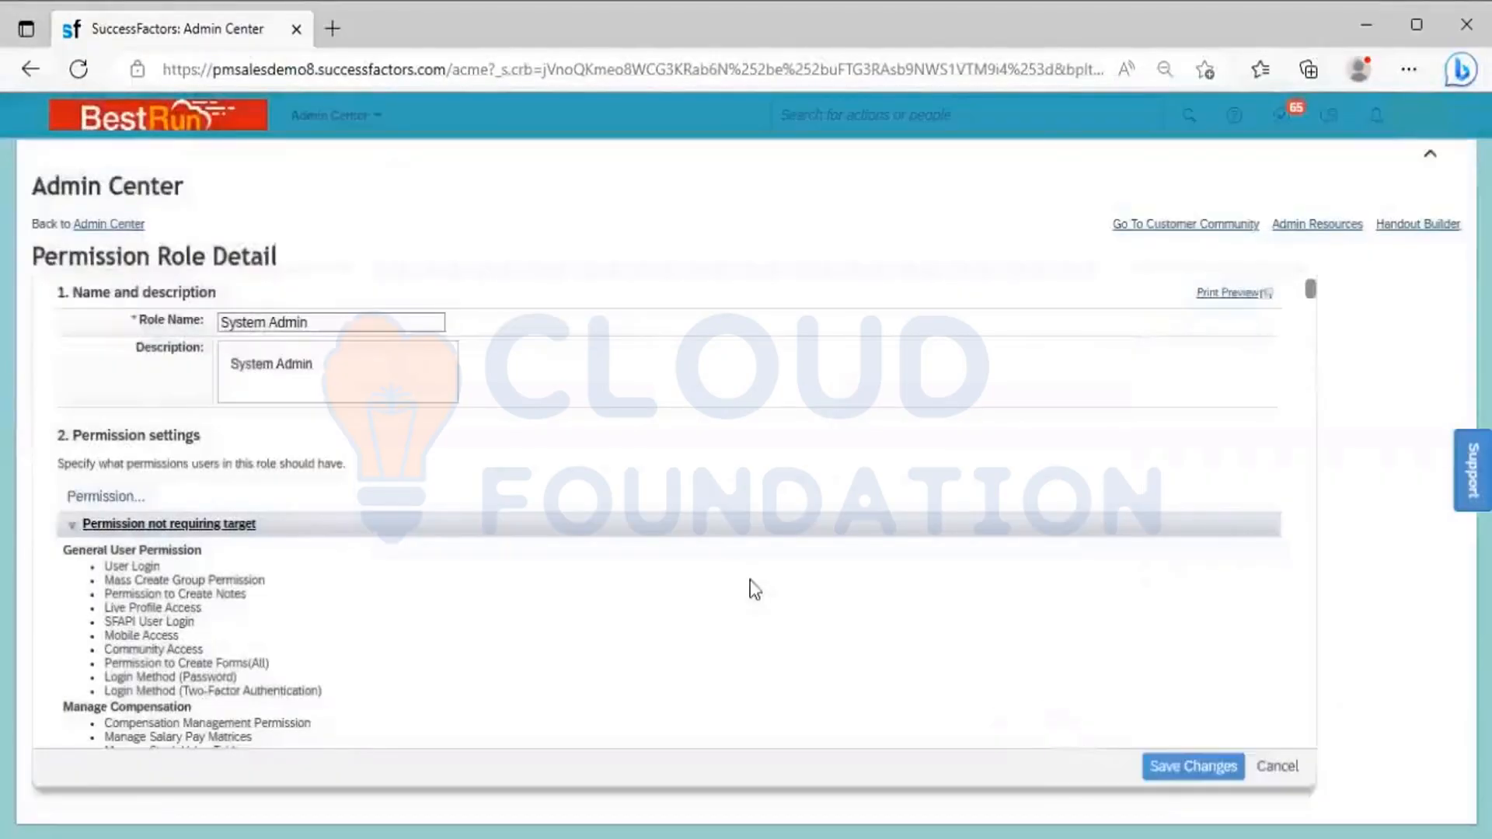
right_click(219, 35)
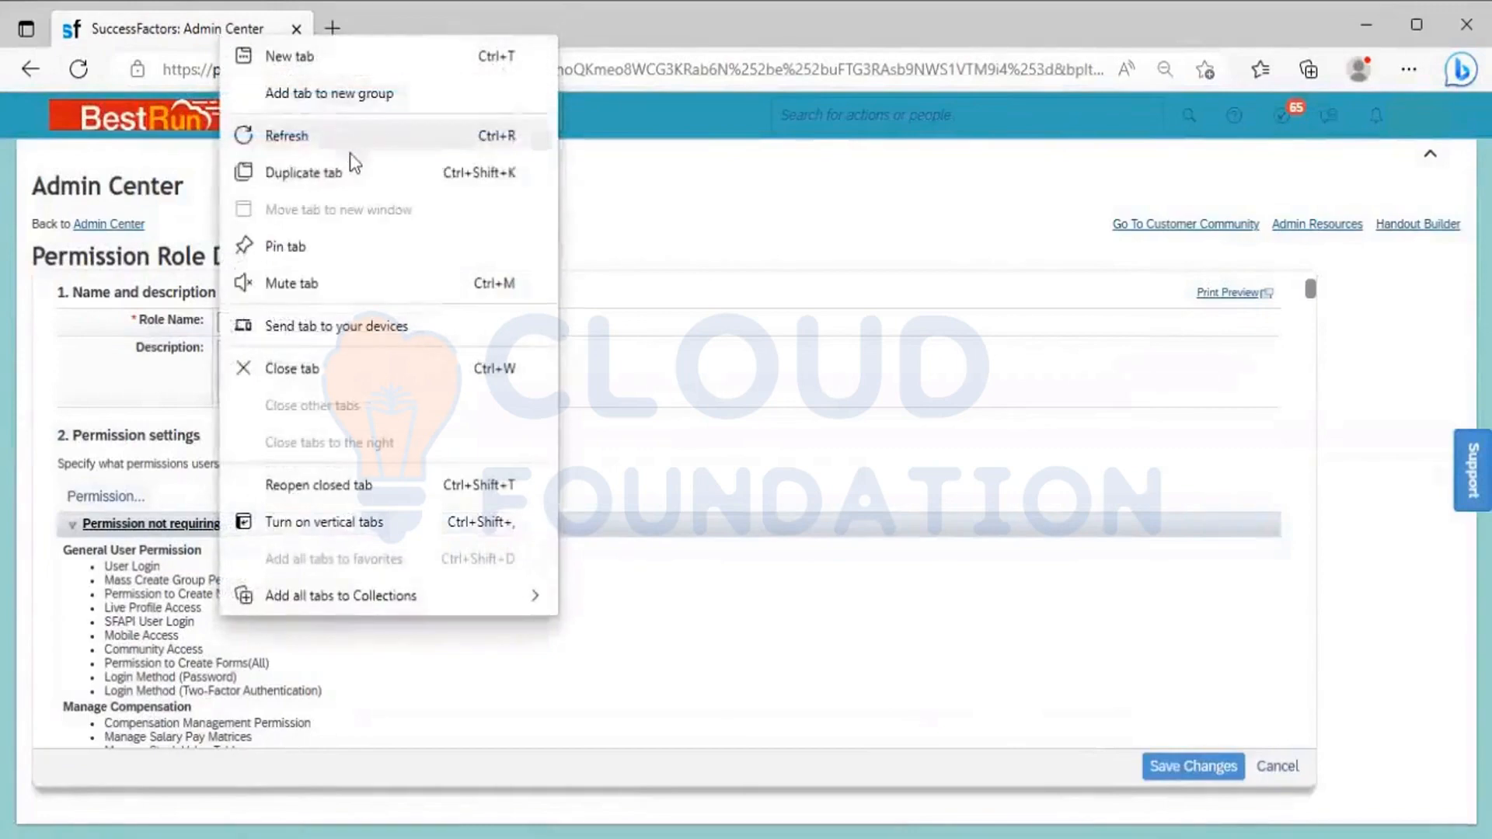
click(375, 178)
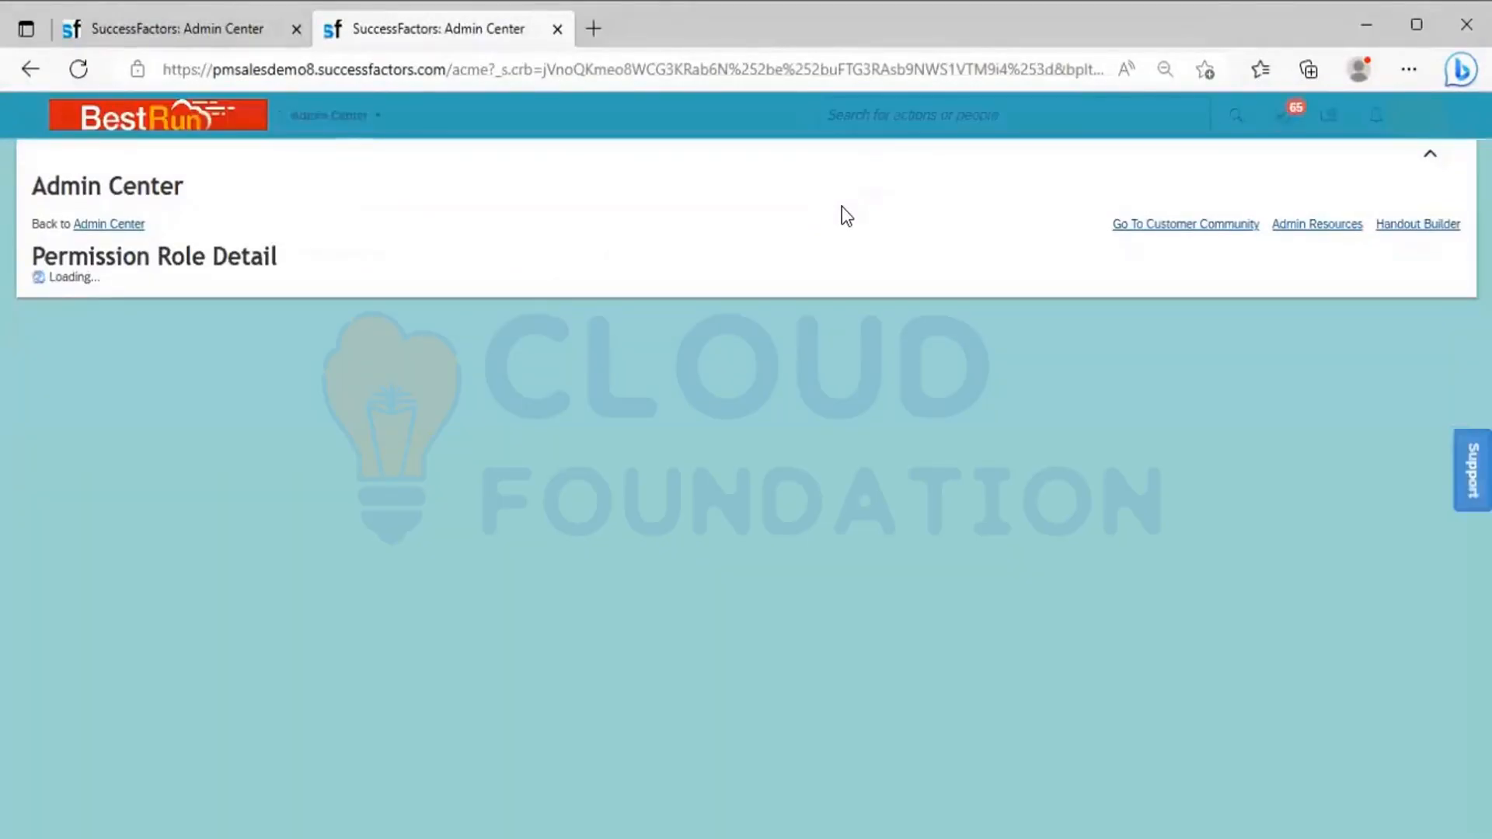
Search for the employee by first name and open the matching Power Mech employee's People Profile
click(878, 118)
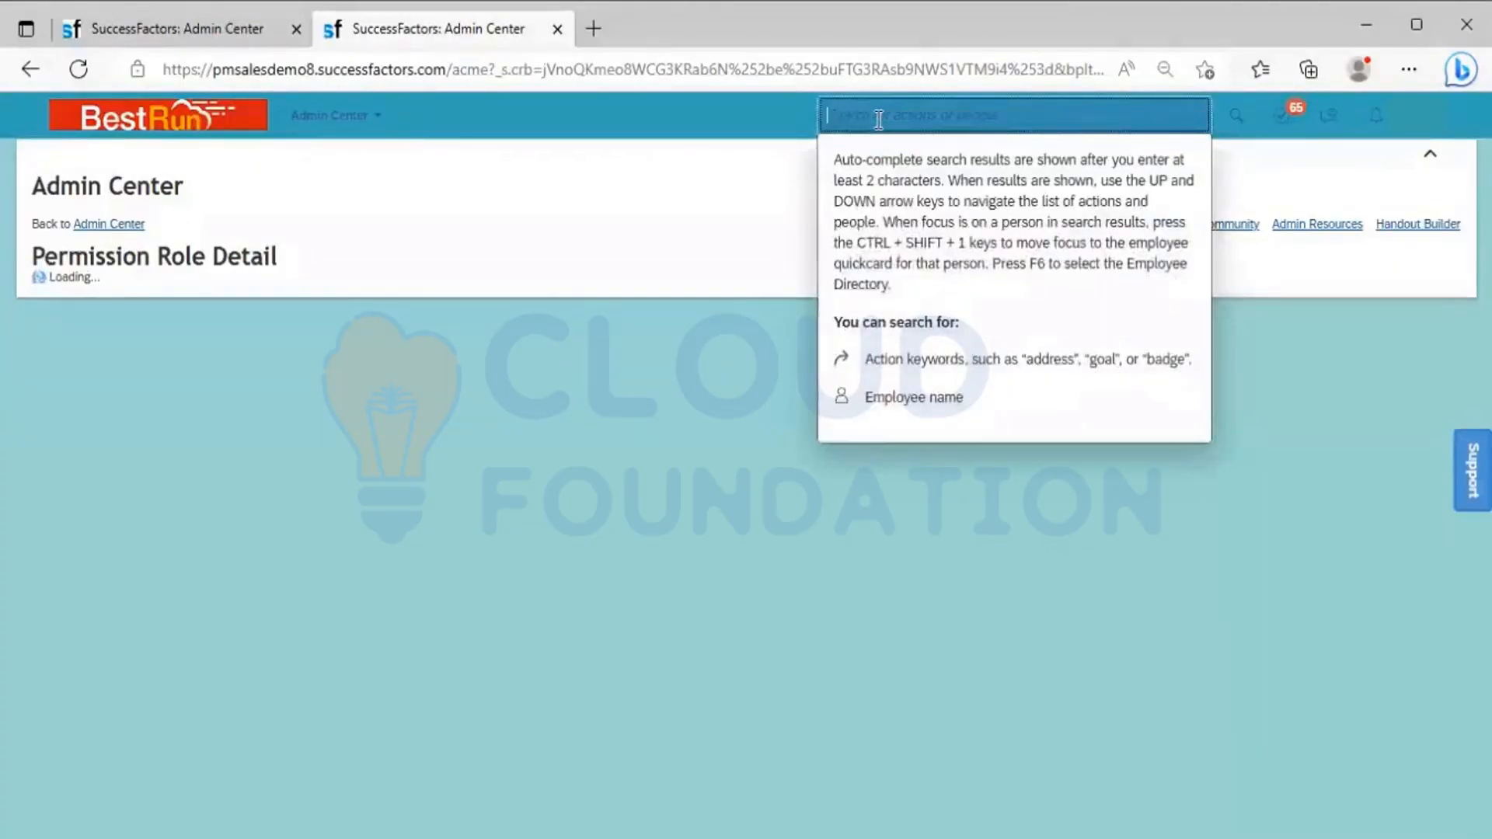
text(Anil)
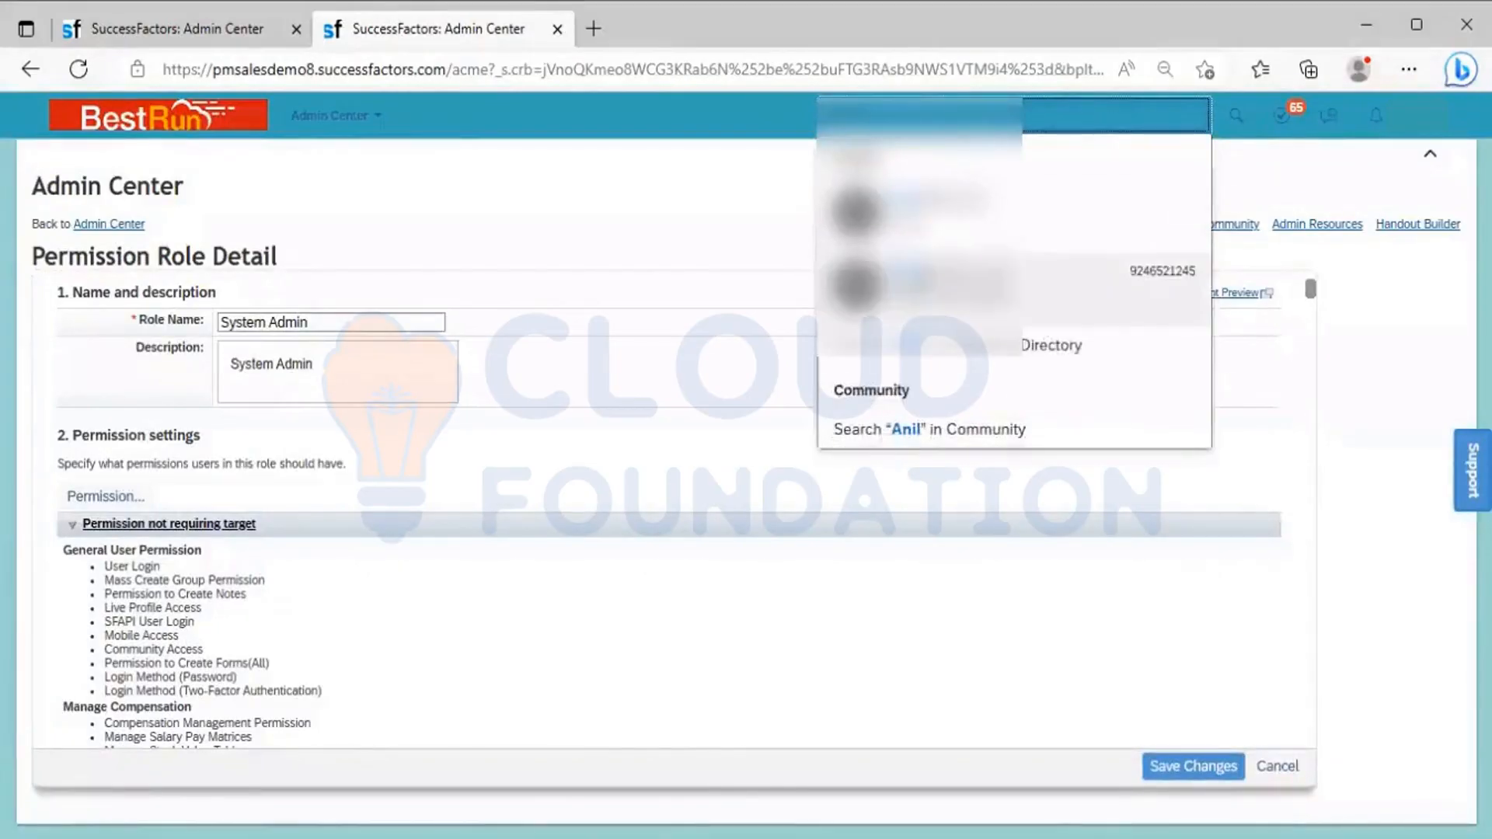
click(925, 292)
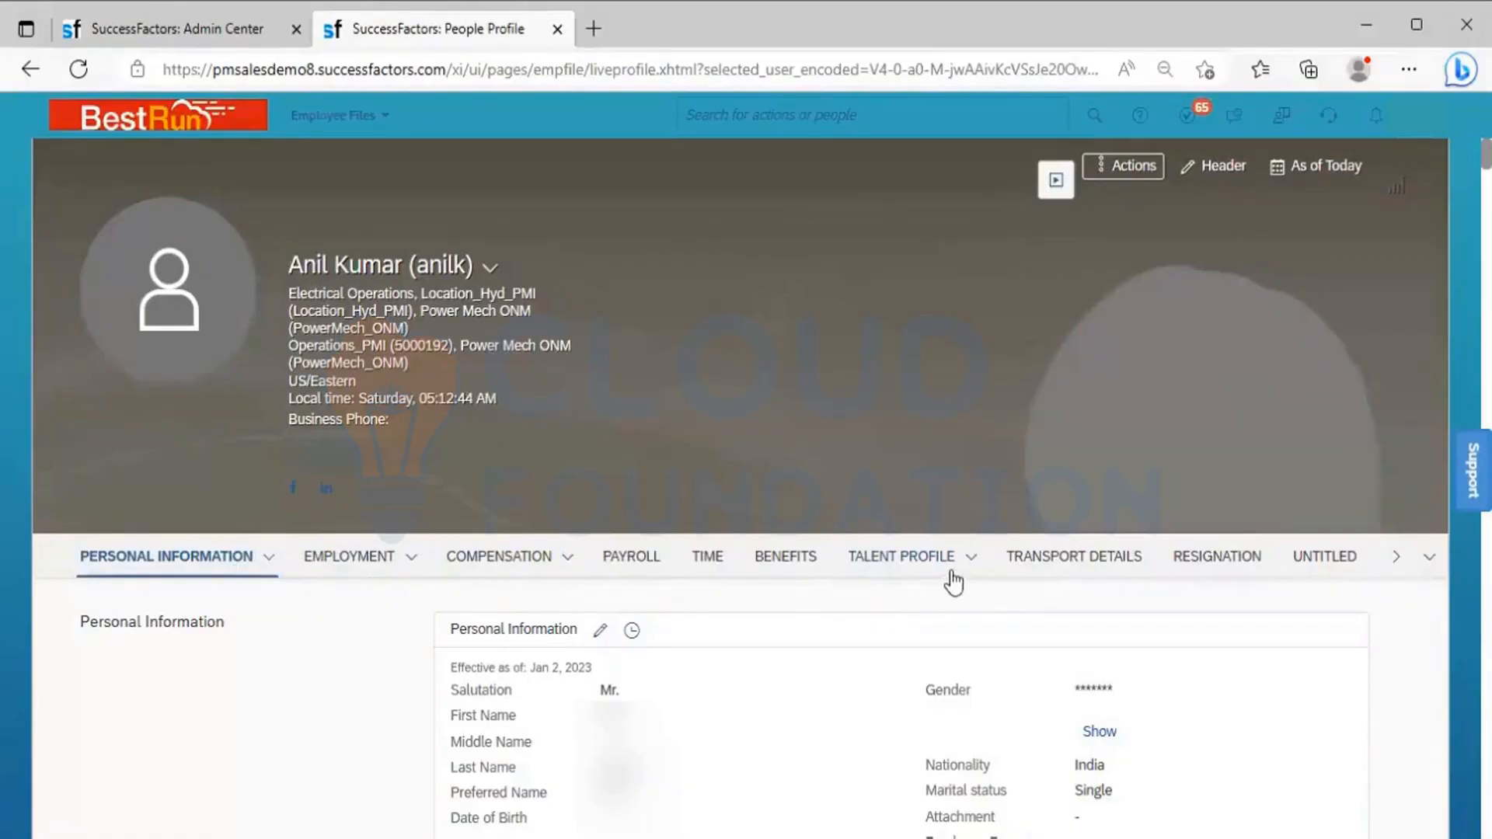
Go to the employee's Personal Information section, view its change history, and close the history without changes
click(265, 571)
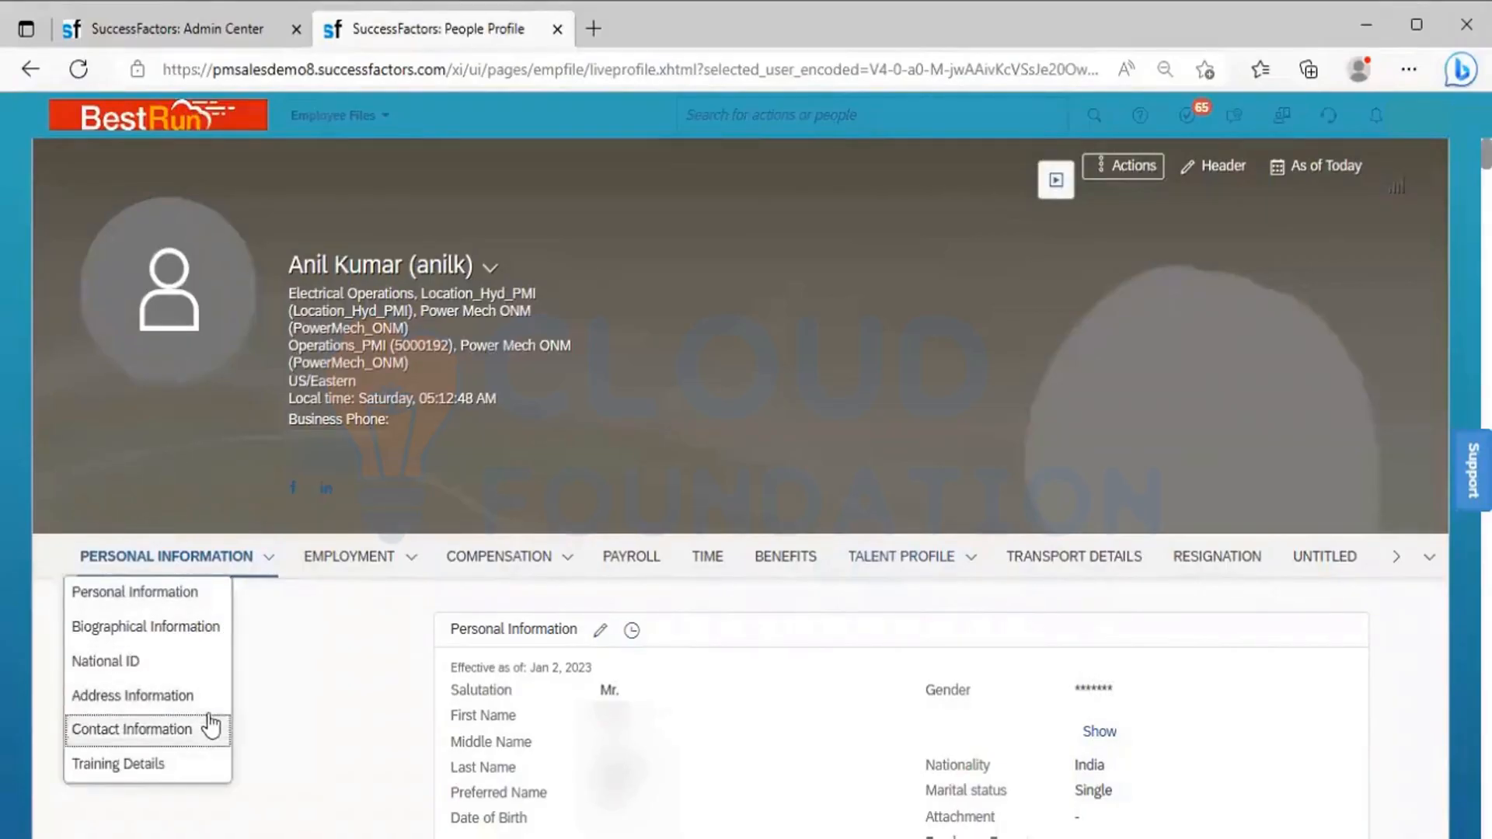
click(175, 603)
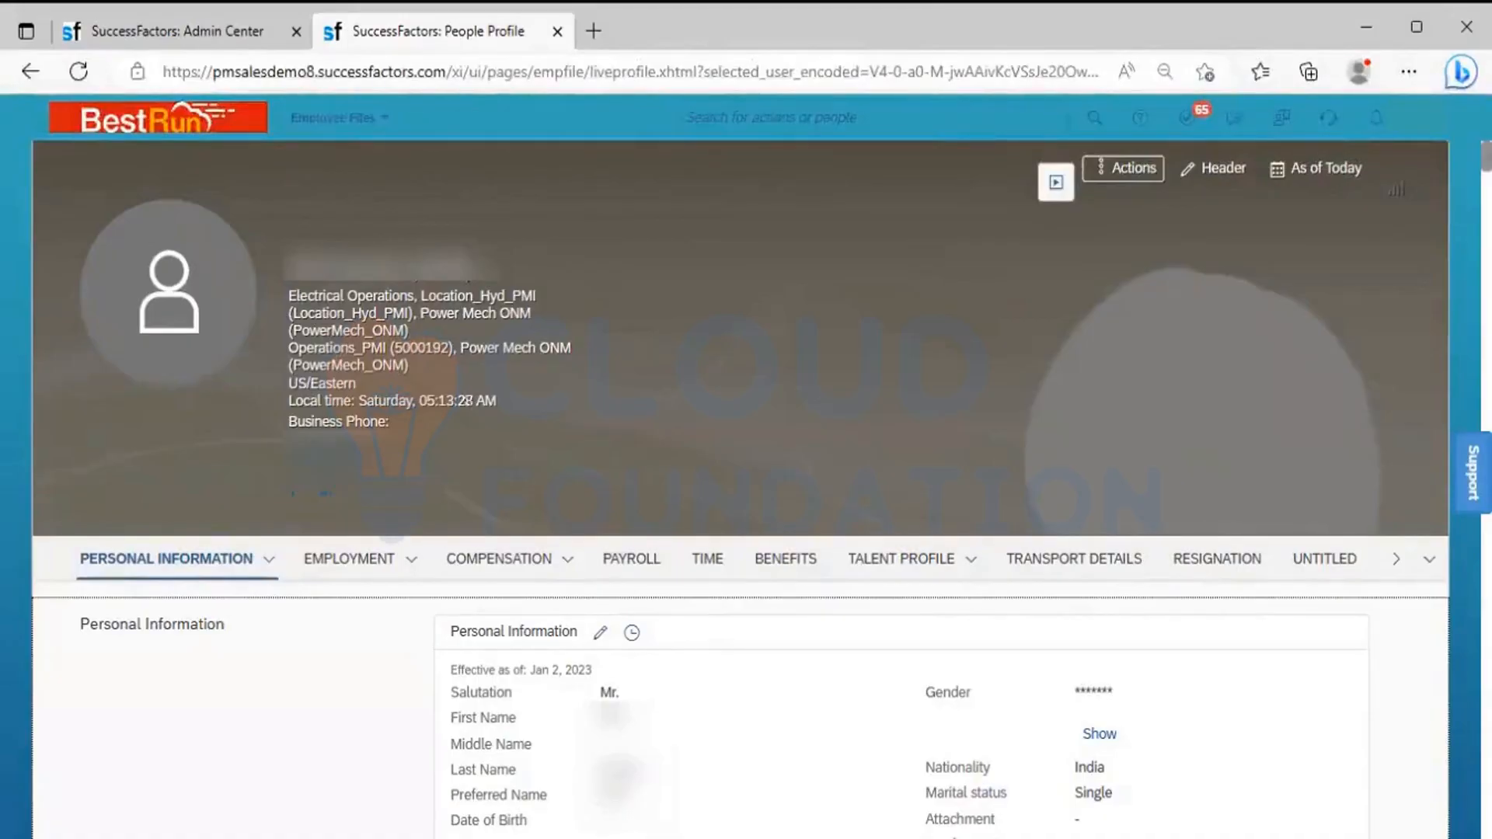
scroll(746, 466, down, 3)
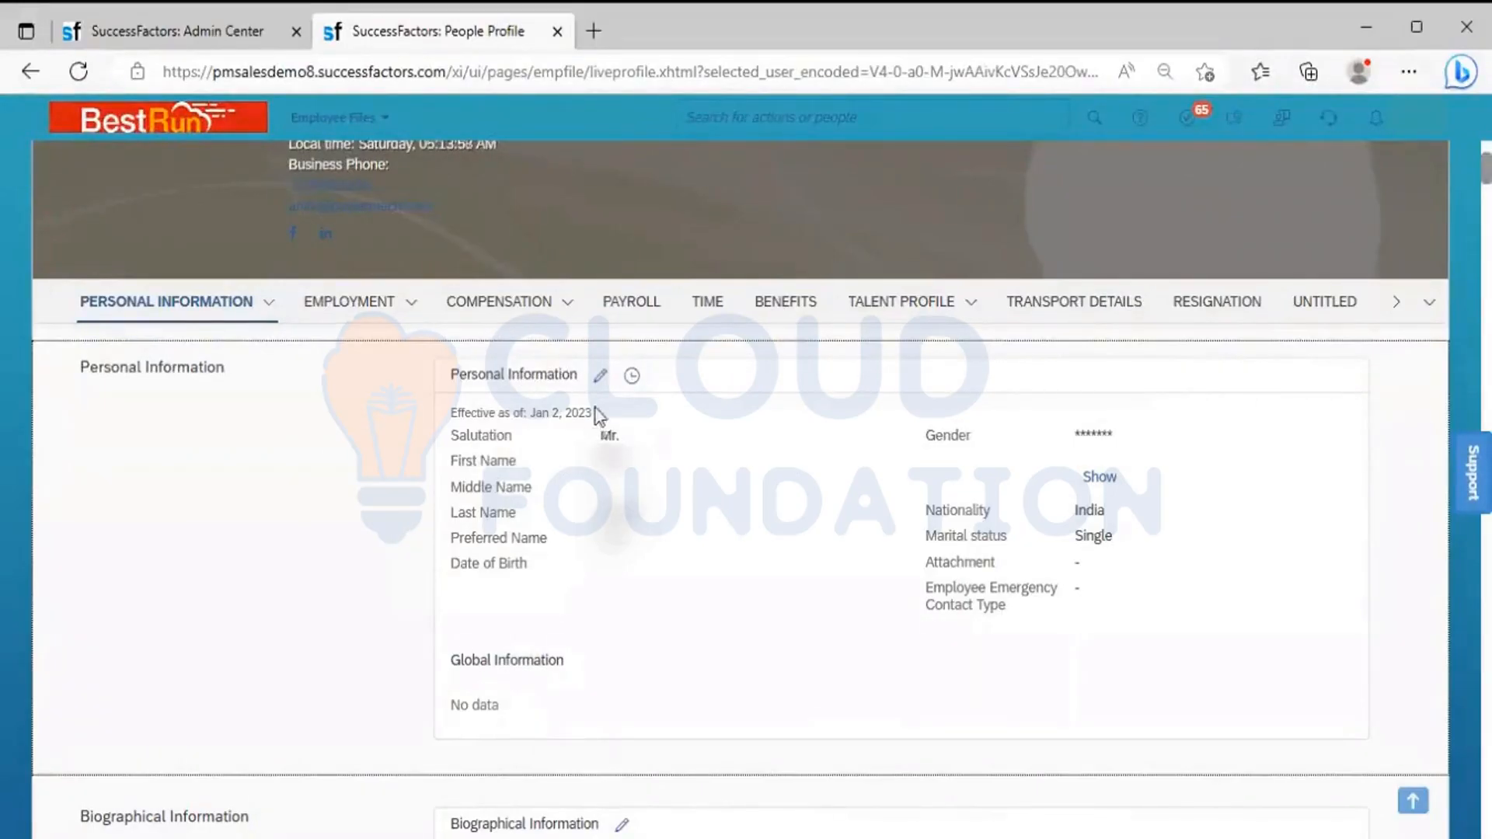
click(631, 378)
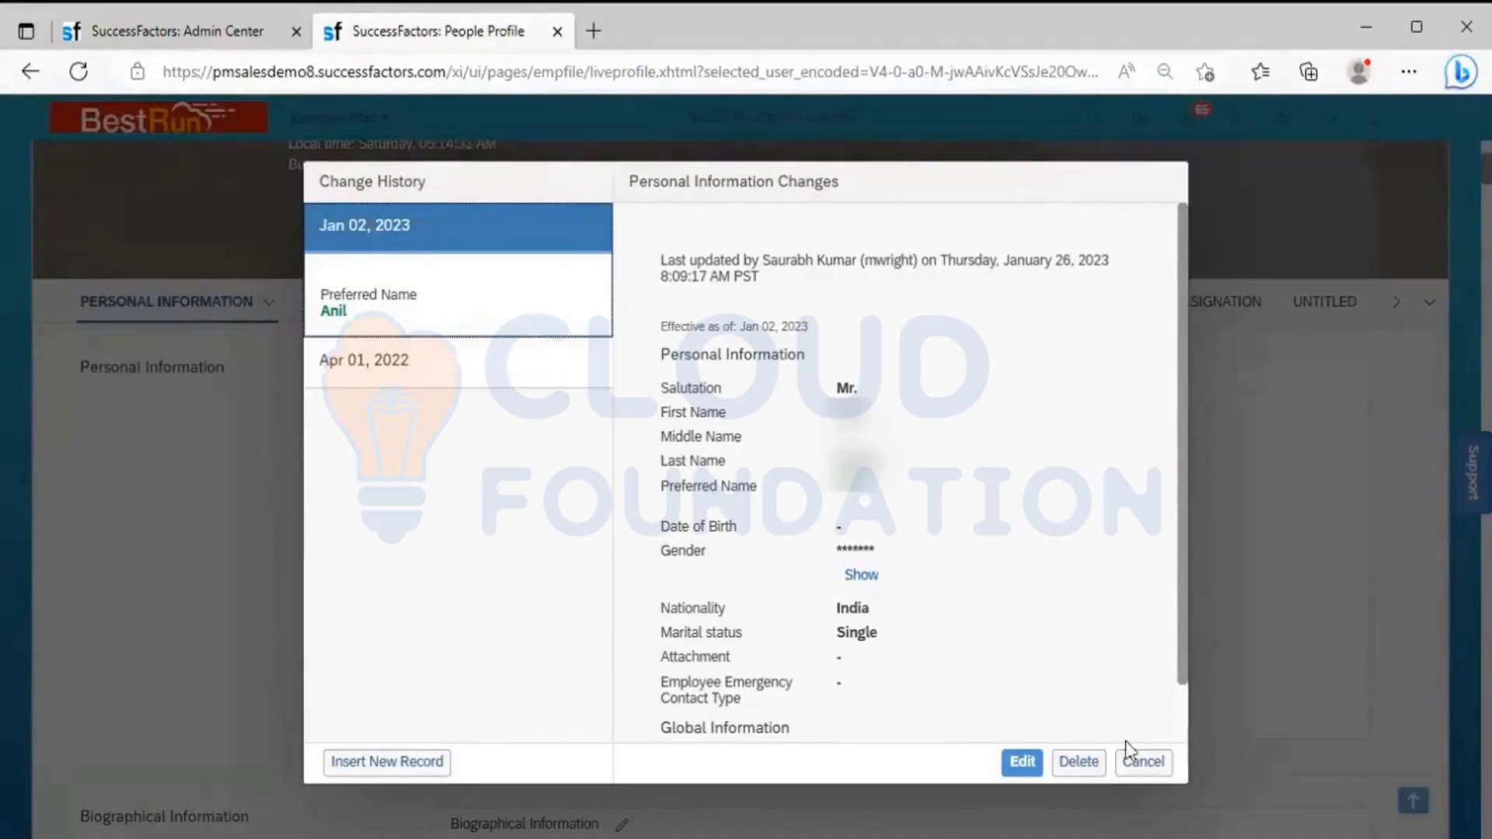
click(1131, 760)
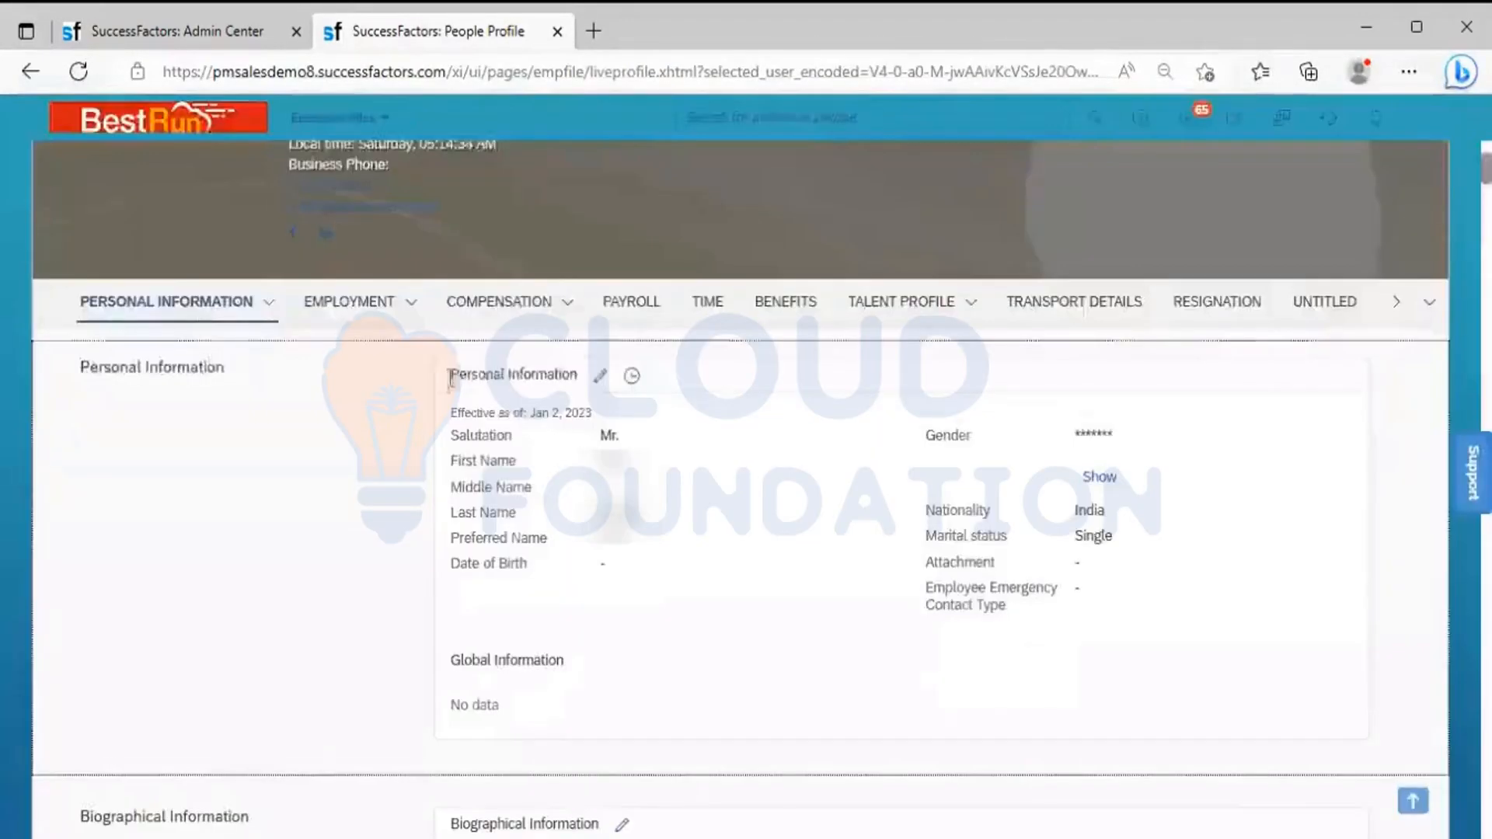
View the employee's Address Information, and inspect the Contact Information edit form without saving anything
click(269, 319)
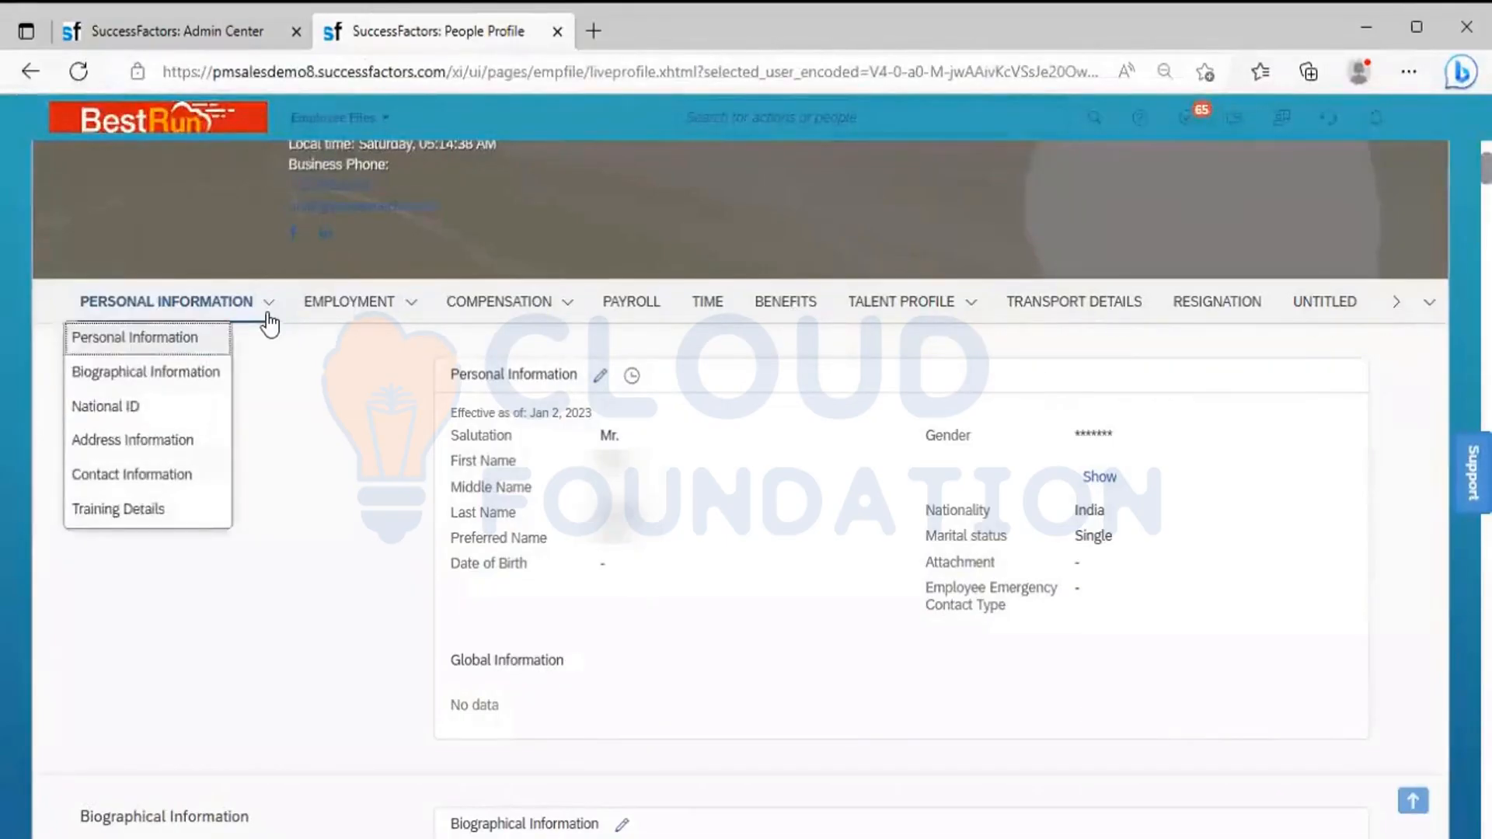
click(177, 449)
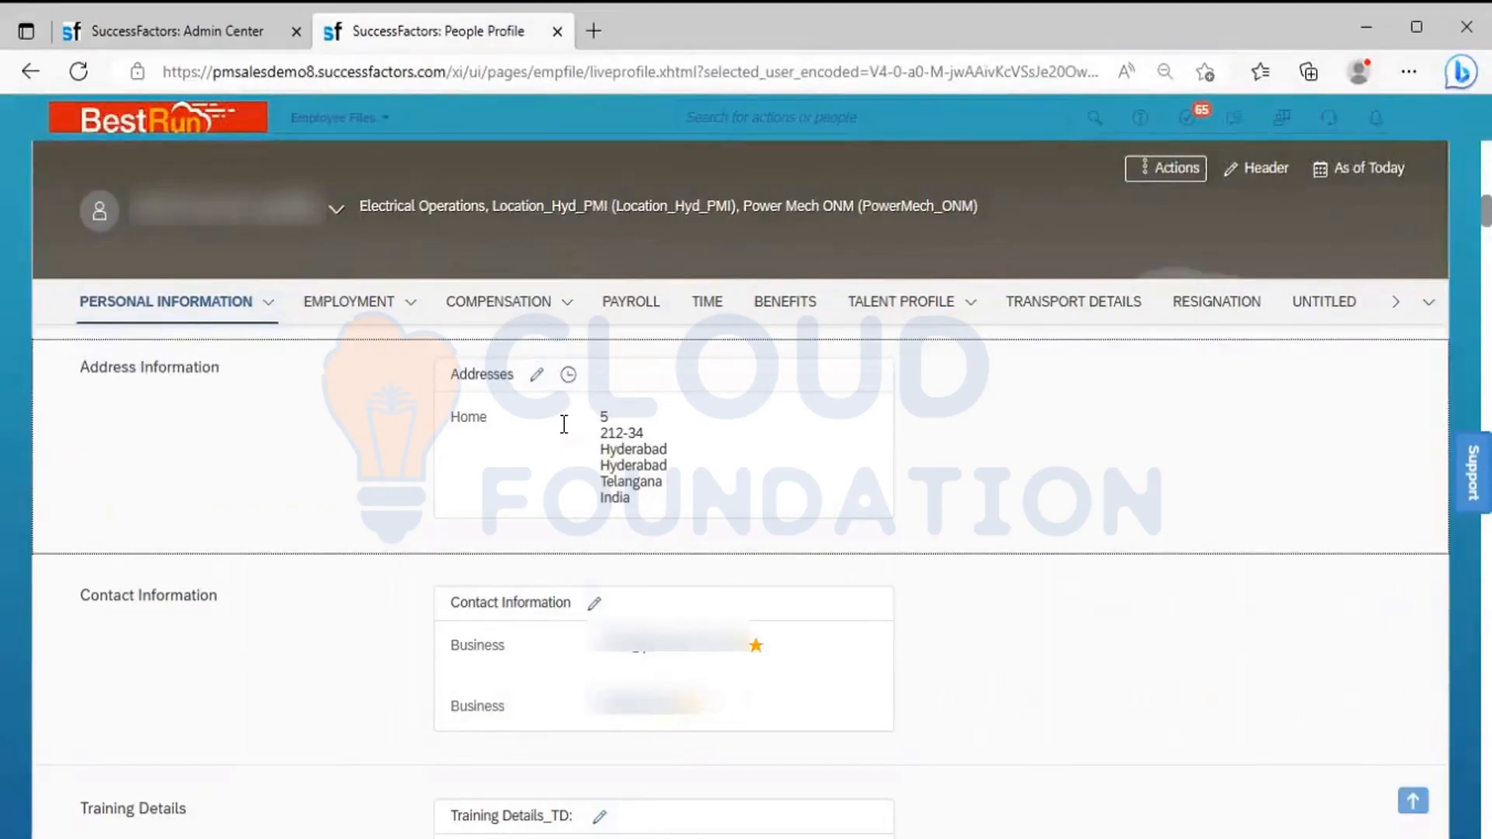
click(265, 312)
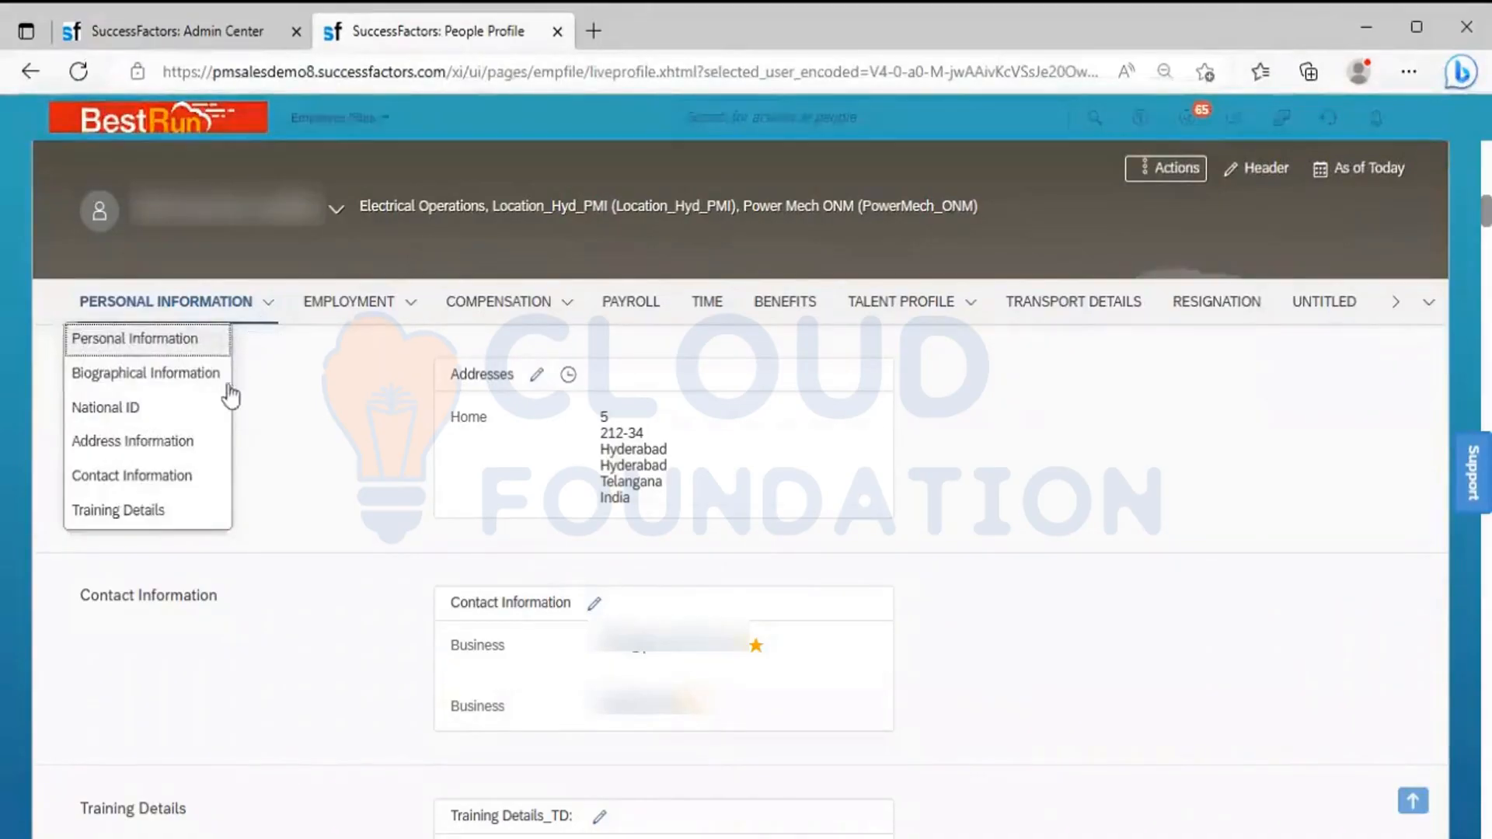
click(187, 476)
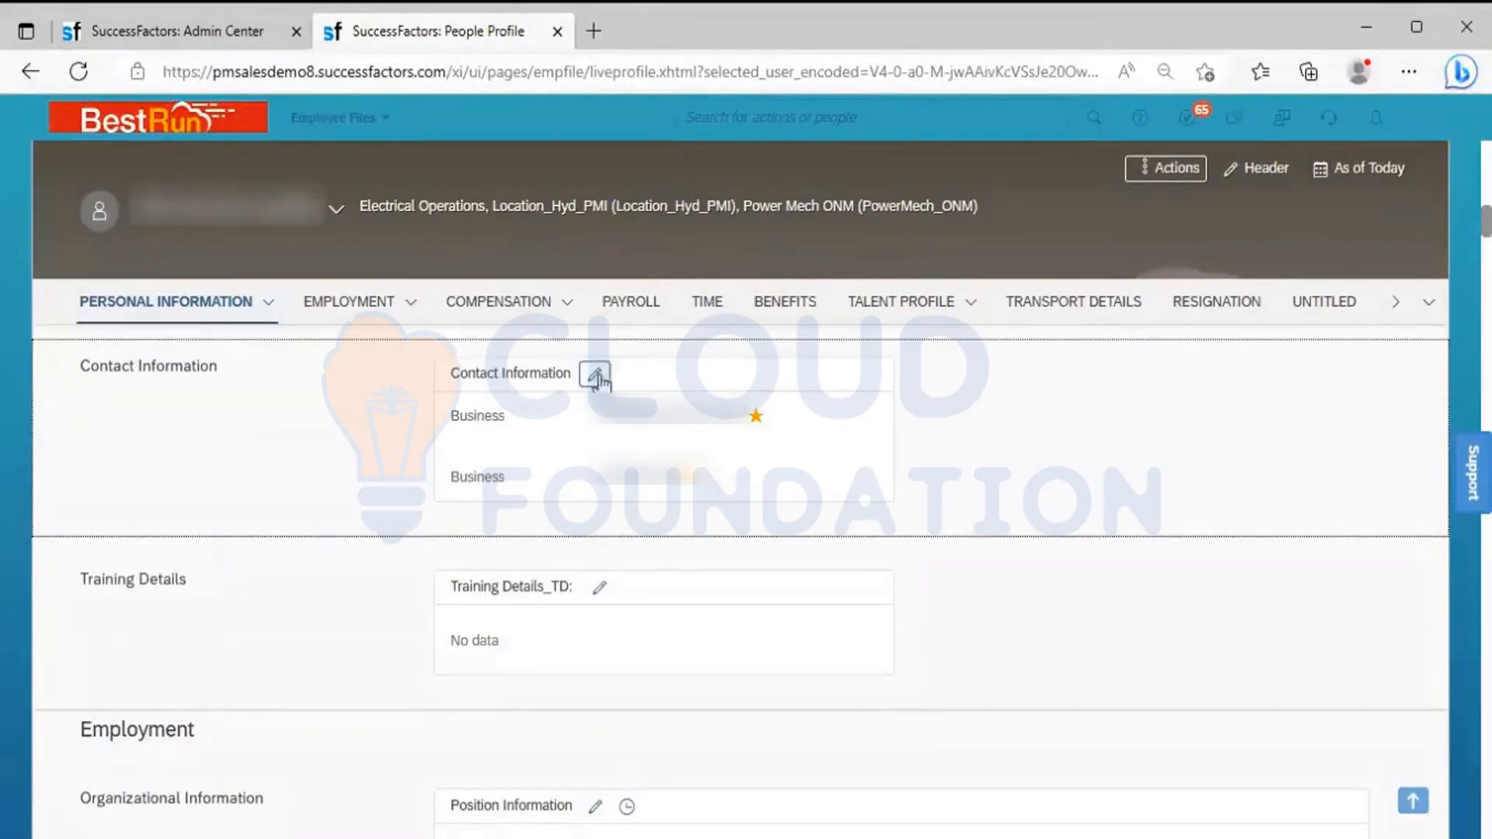
click(596, 376)
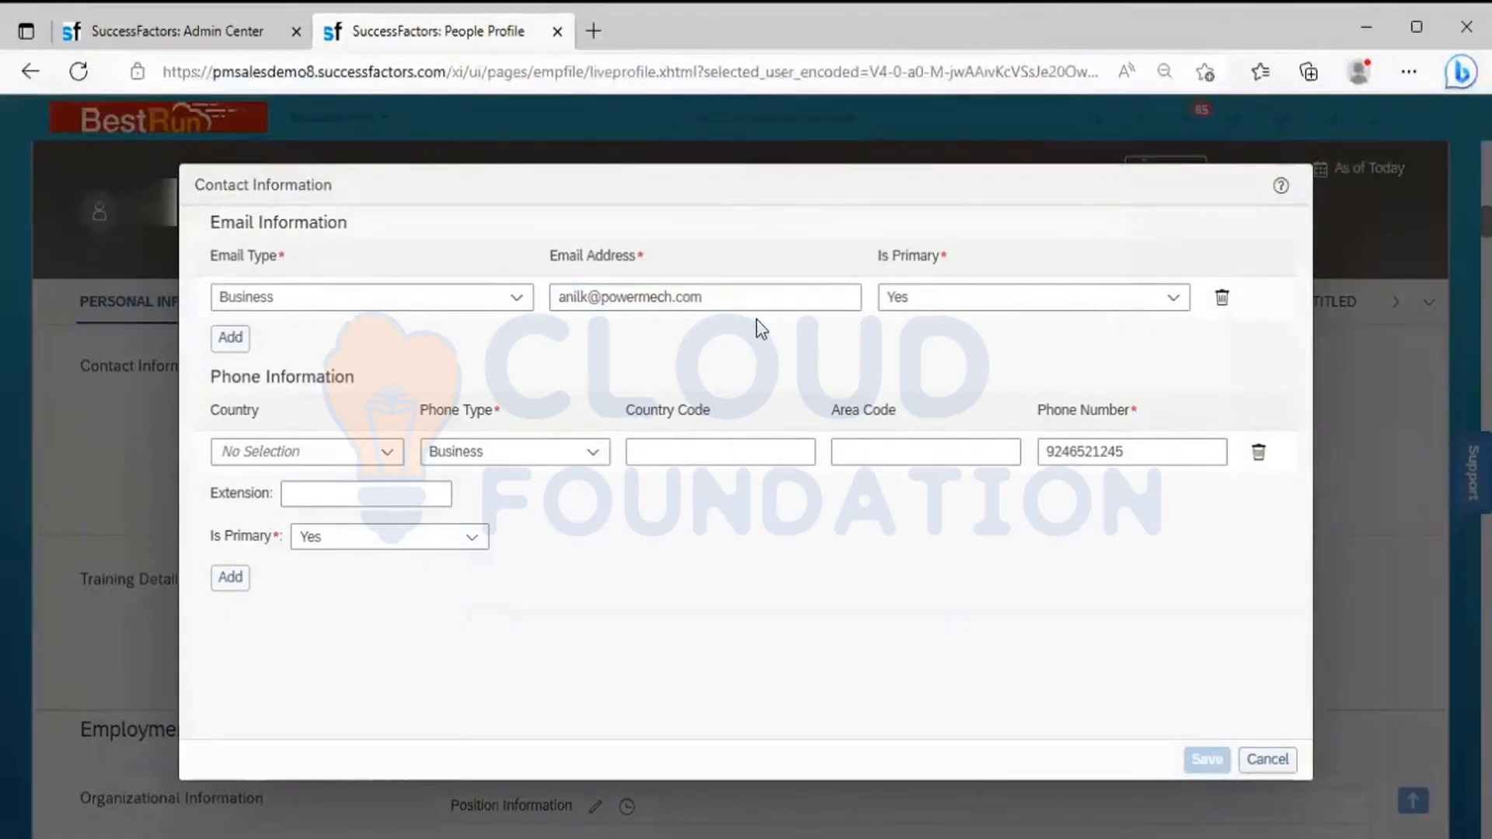
click(1268, 759)
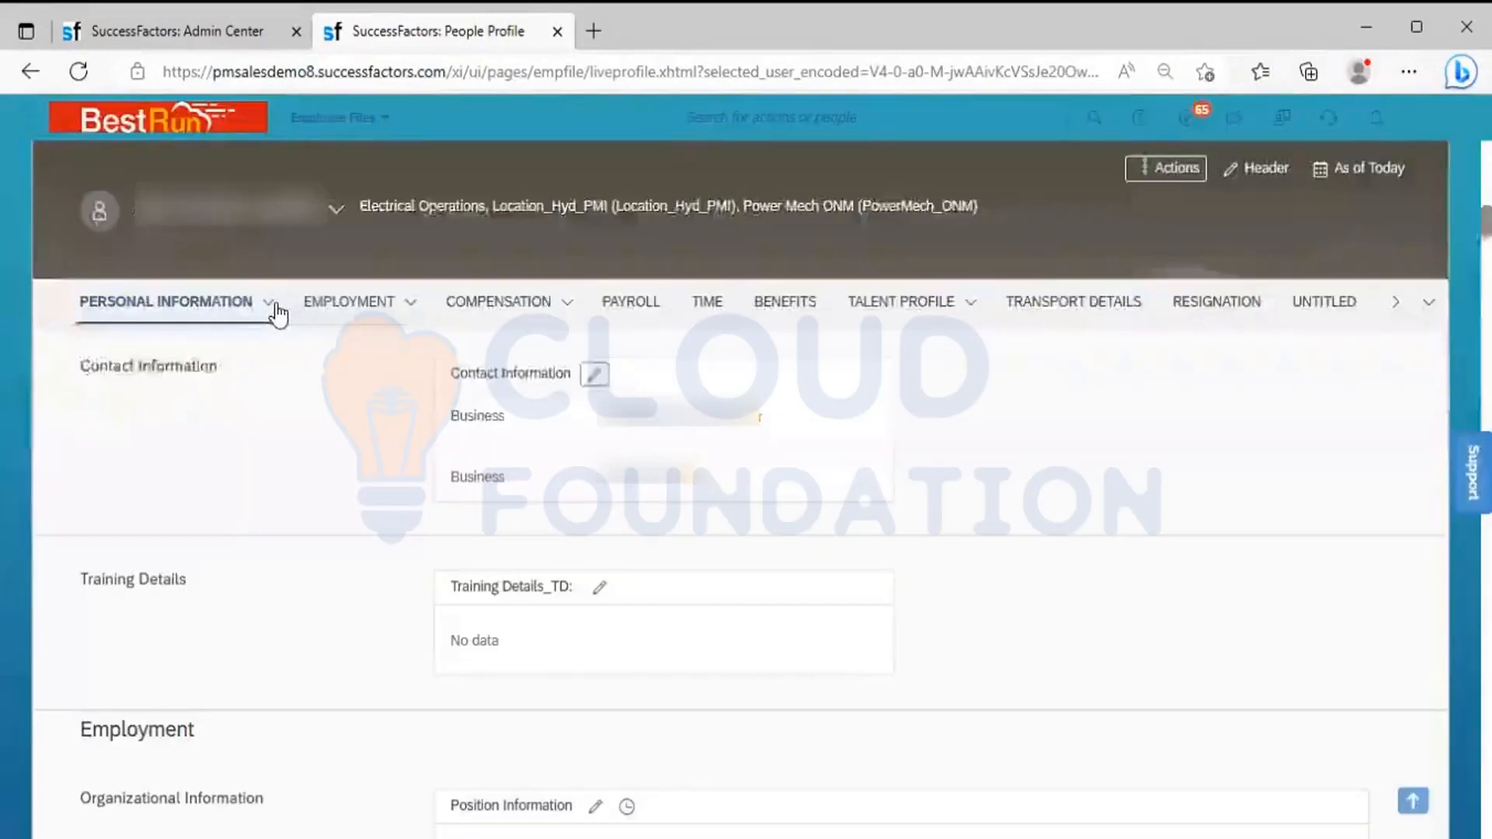
Go to the employee's Biographical Information, inspect its edit form, and close it without changes
click(272, 303)
click(183, 384)
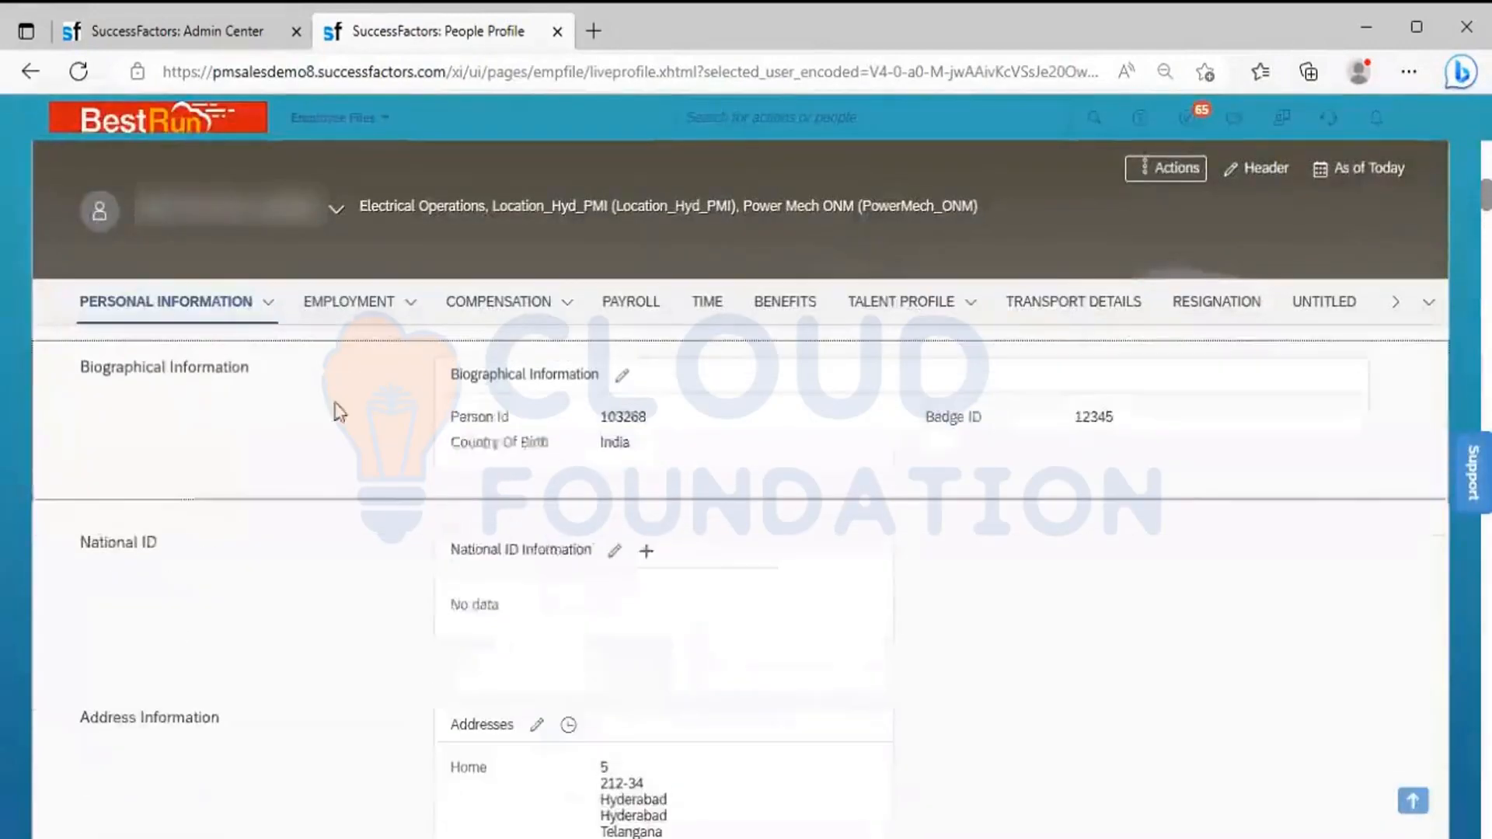
click(622, 377)
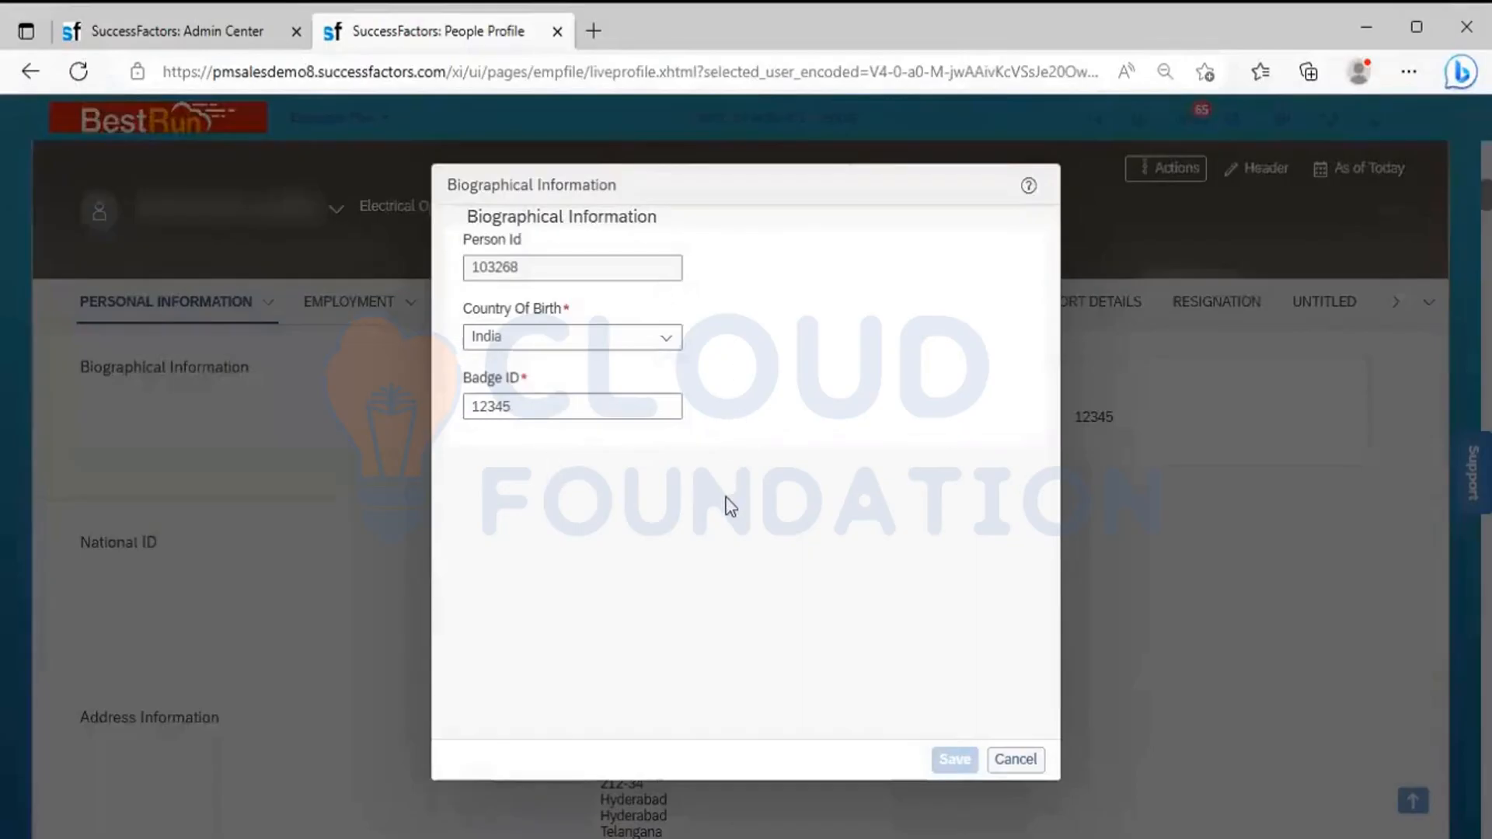
click(1000, 757)
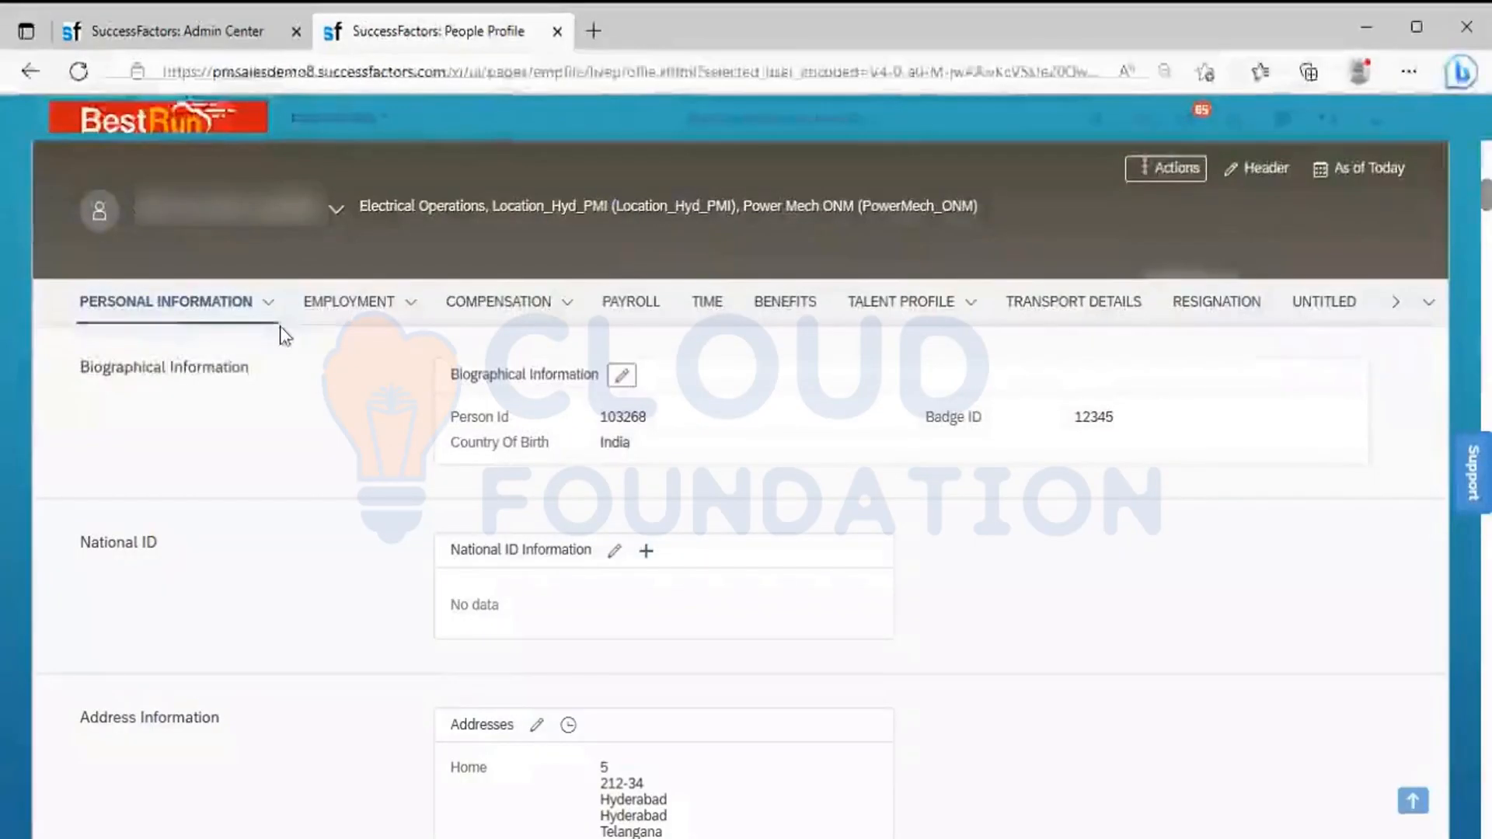
Review the portlets listed under the employee's Personal Information, Employment and Compensation sections
click(268, 309)
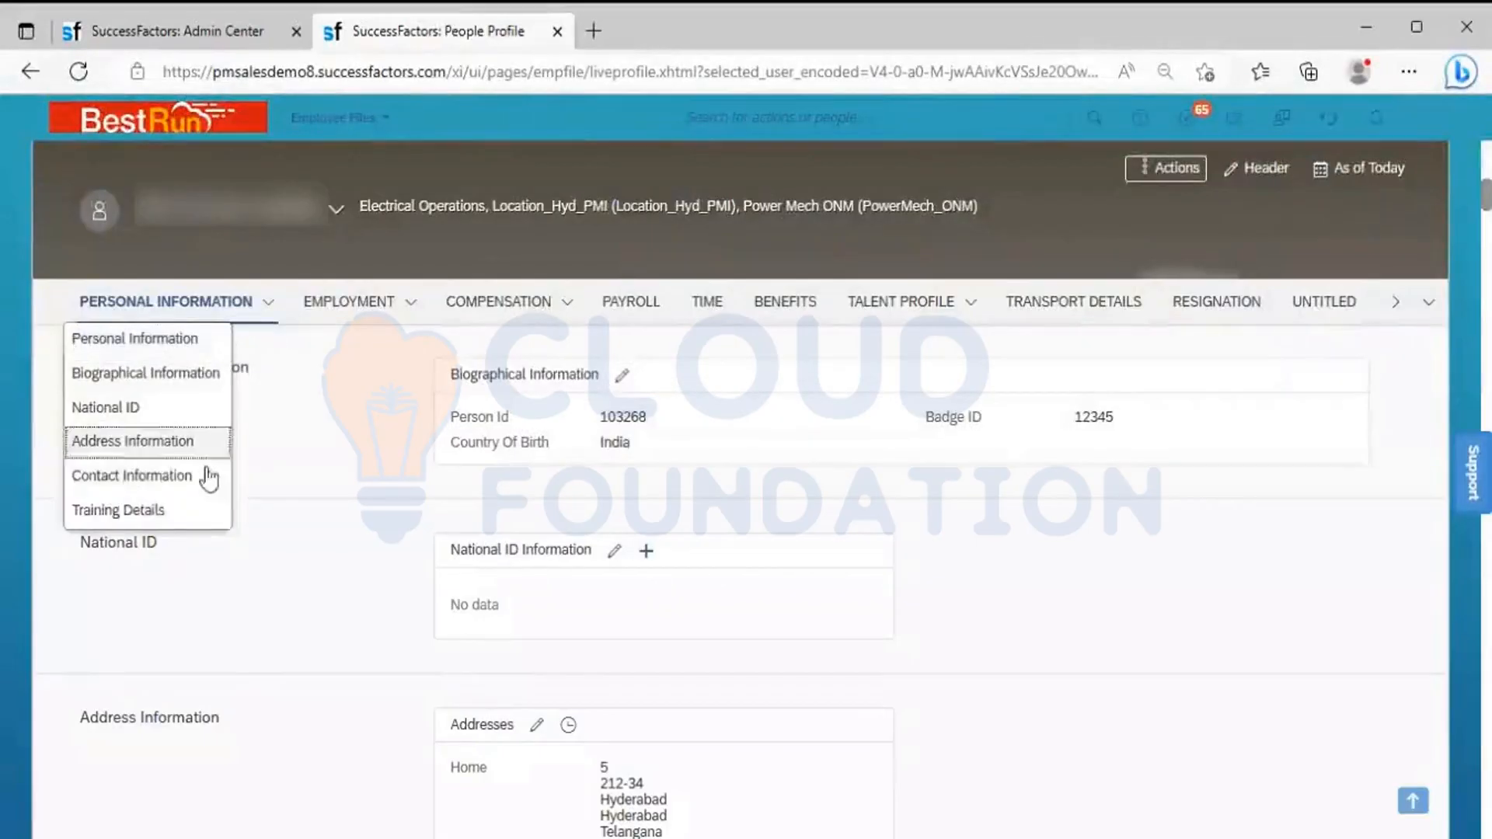
click(408, 311)
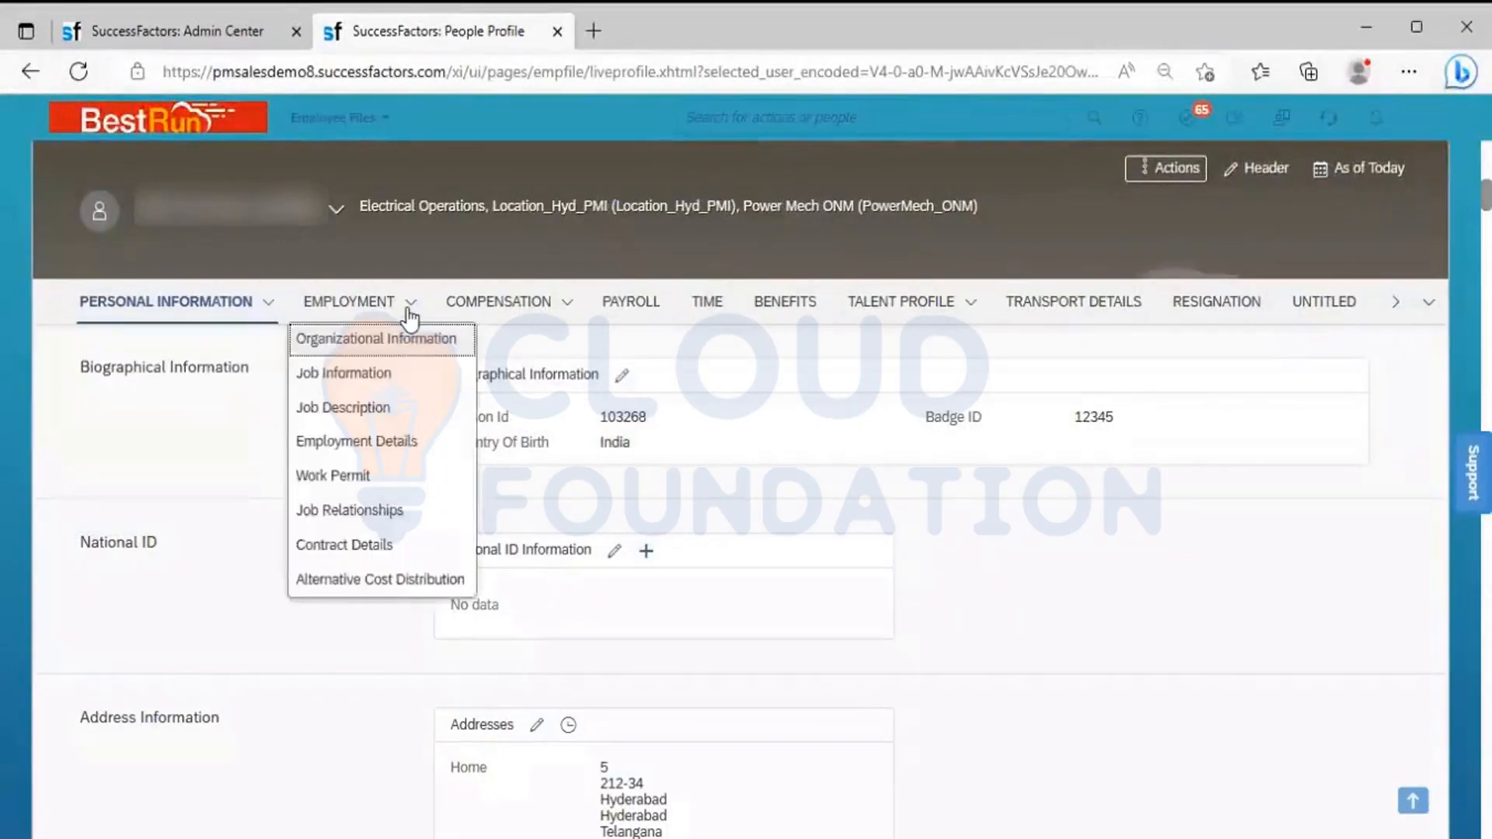
click(570, 305)
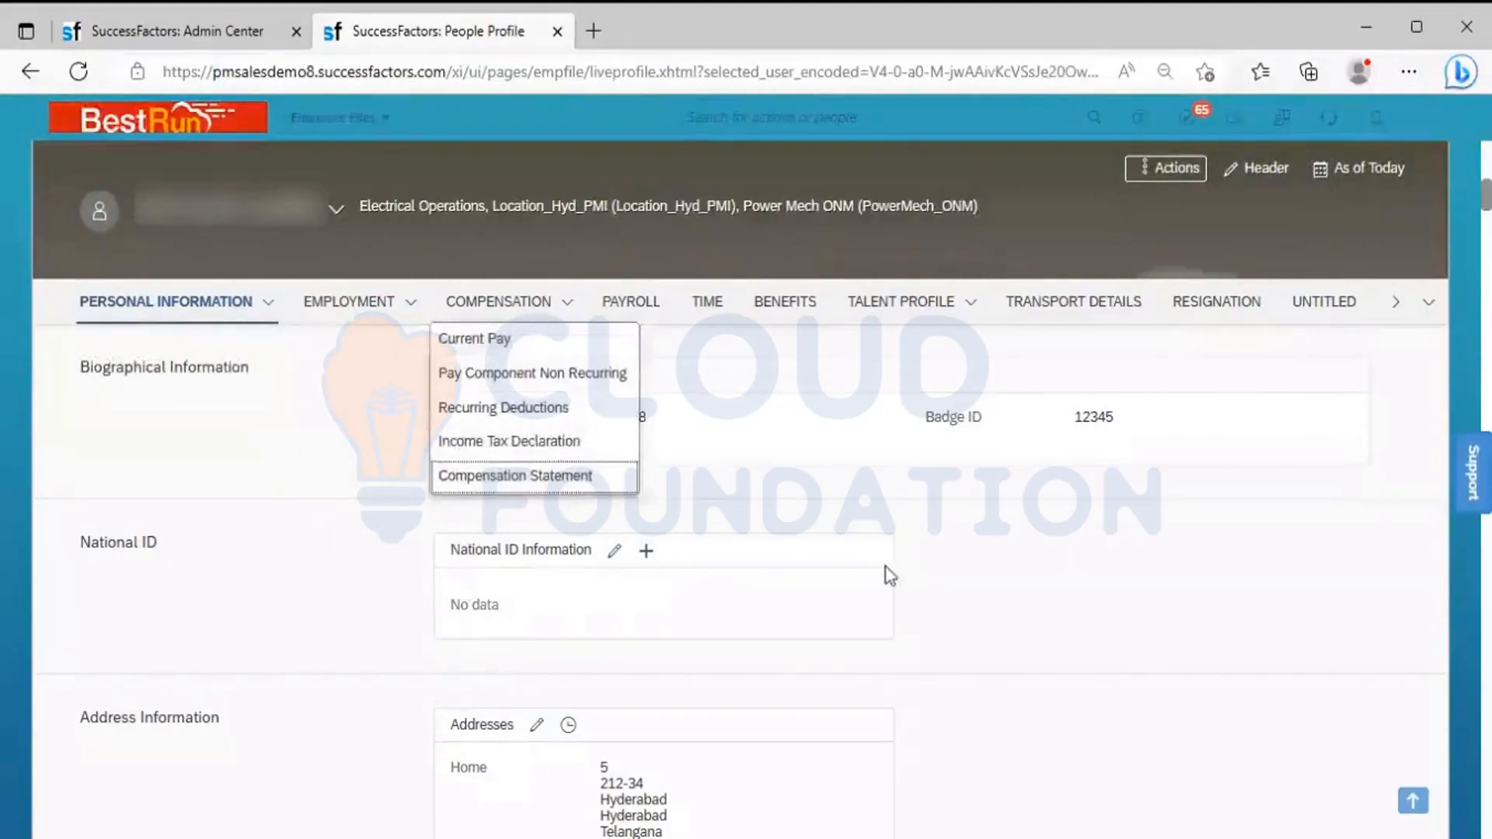
click(986, 600)
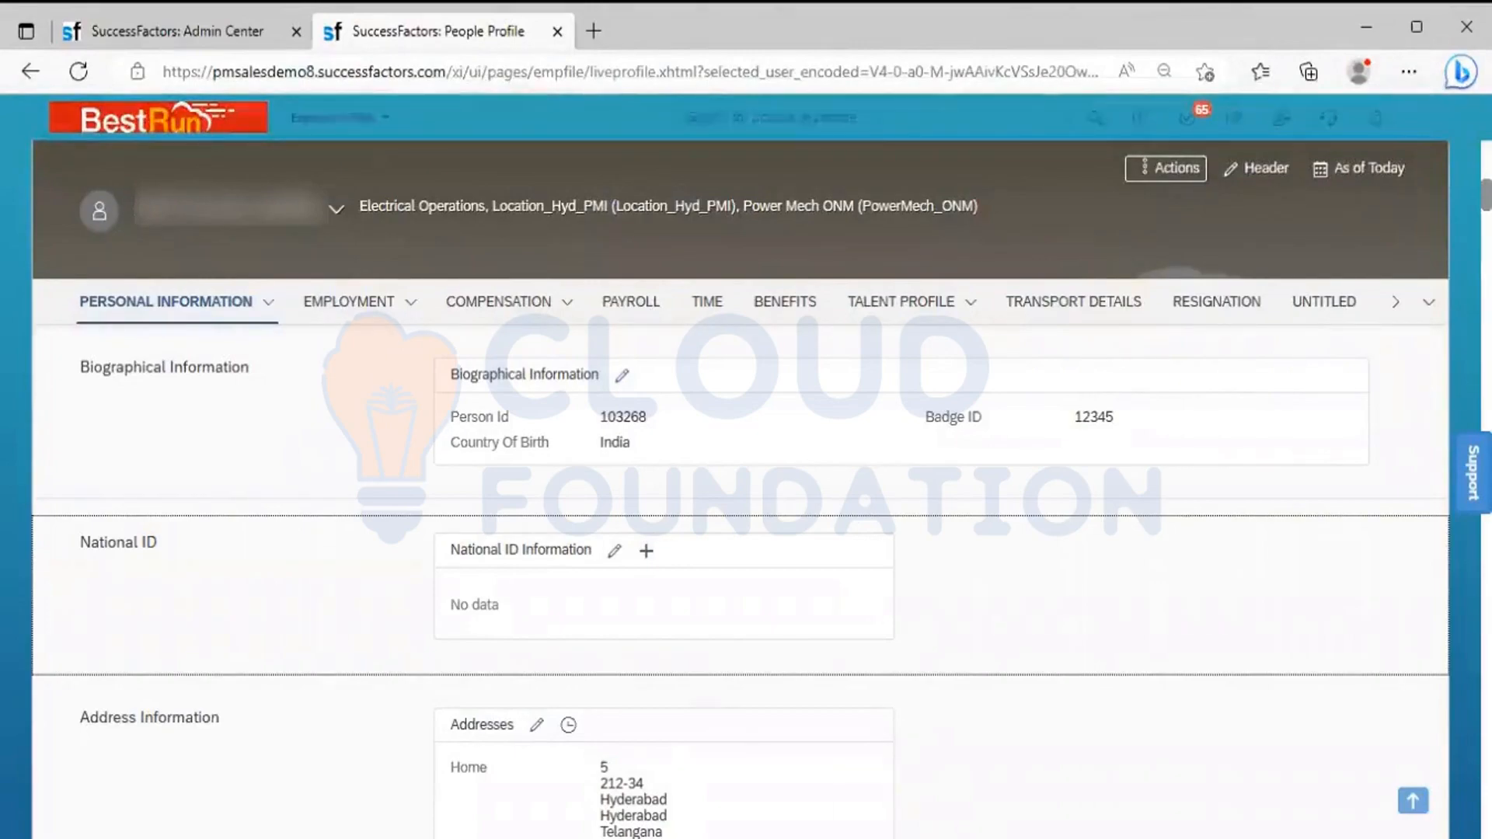
Switch to the Excel notes and review the Employee Data, EC Effective Dated Entities and Employee Views categories alongside their portlet types
key(alt+Tab)
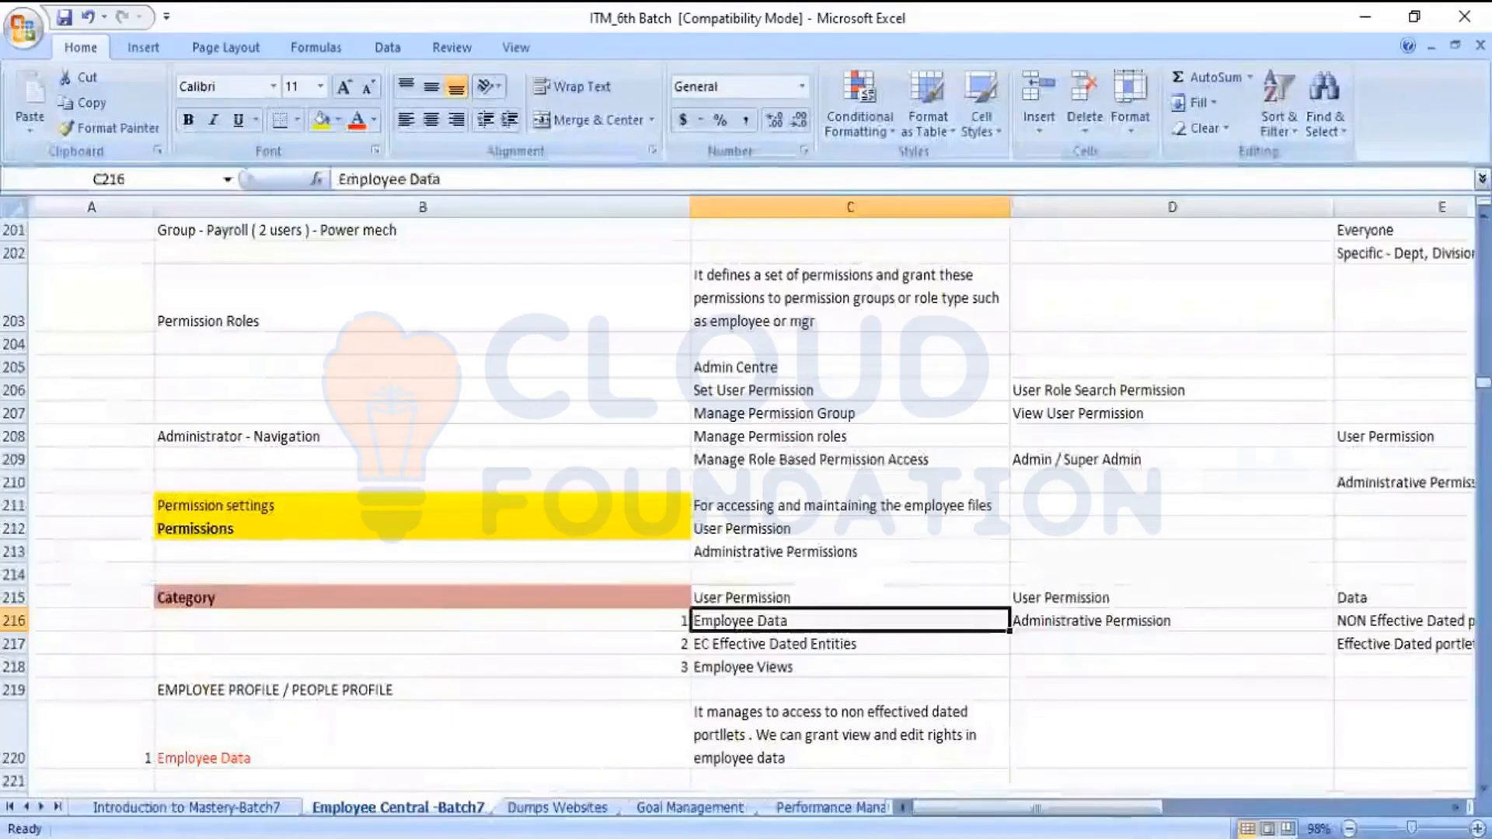
key(Right)
key(Right)
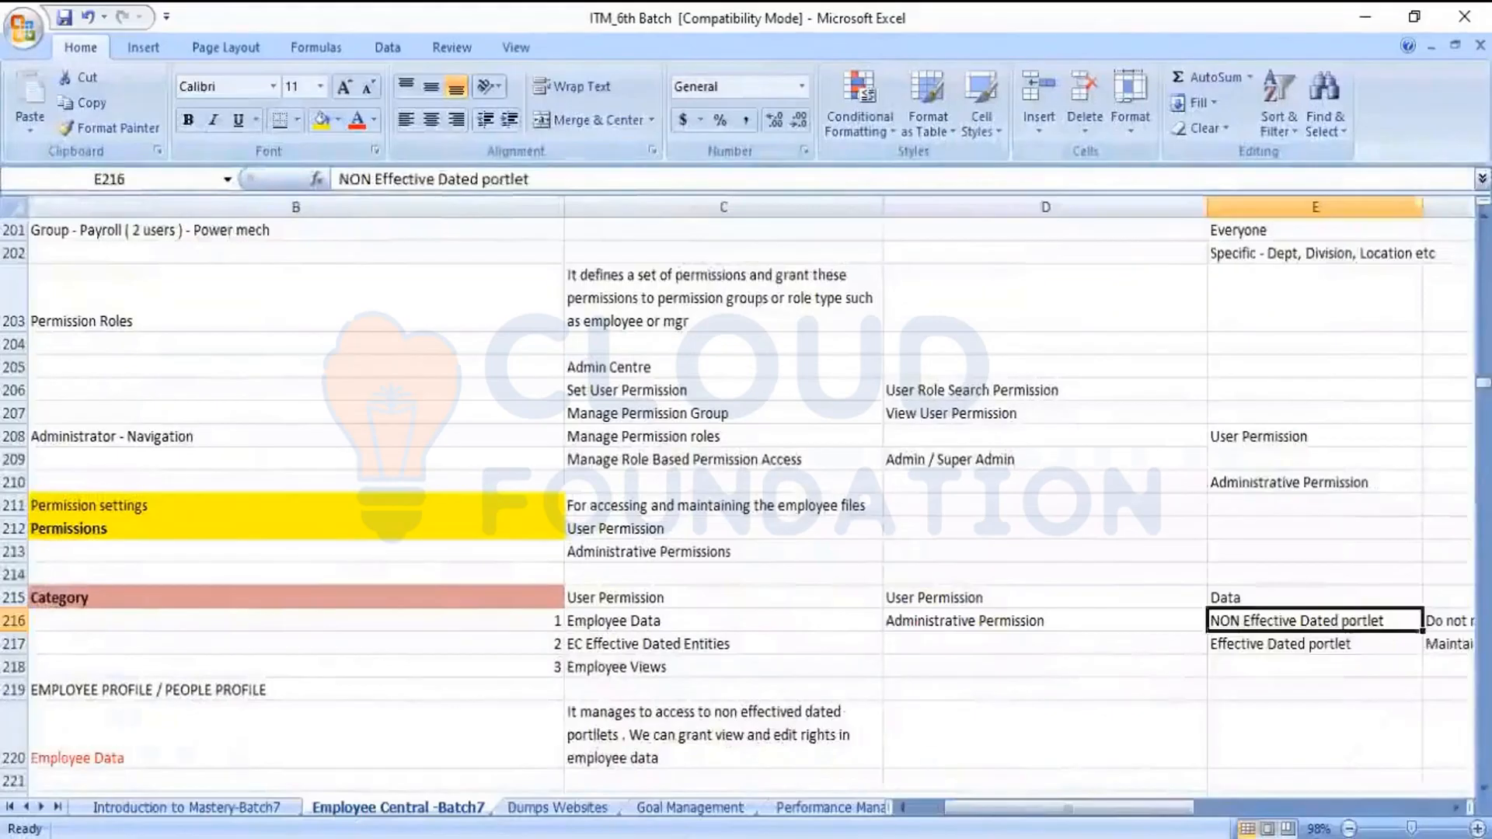
key(Down)
key(Left)
key(Left)
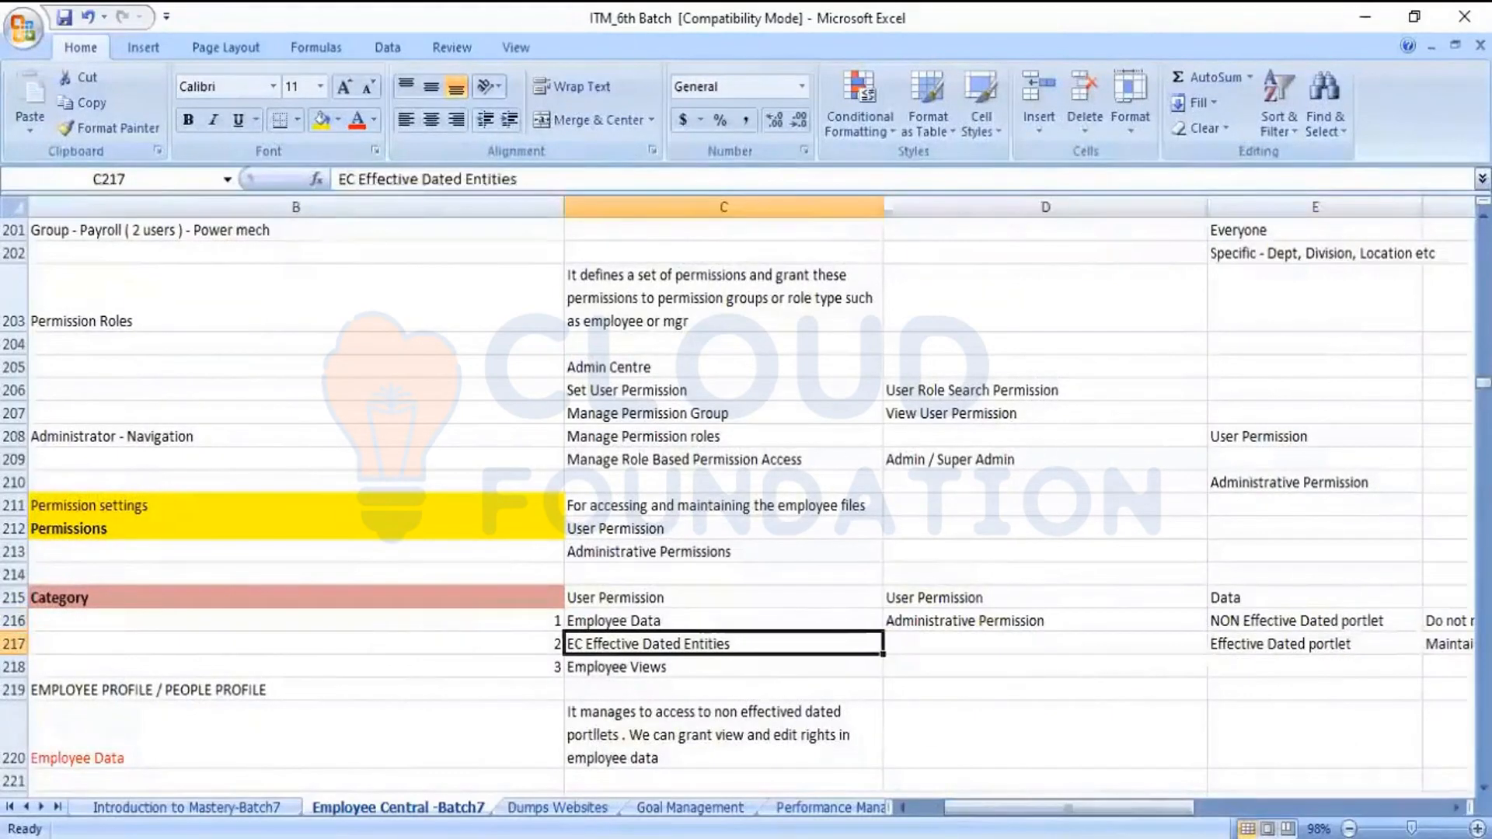
key(Up)
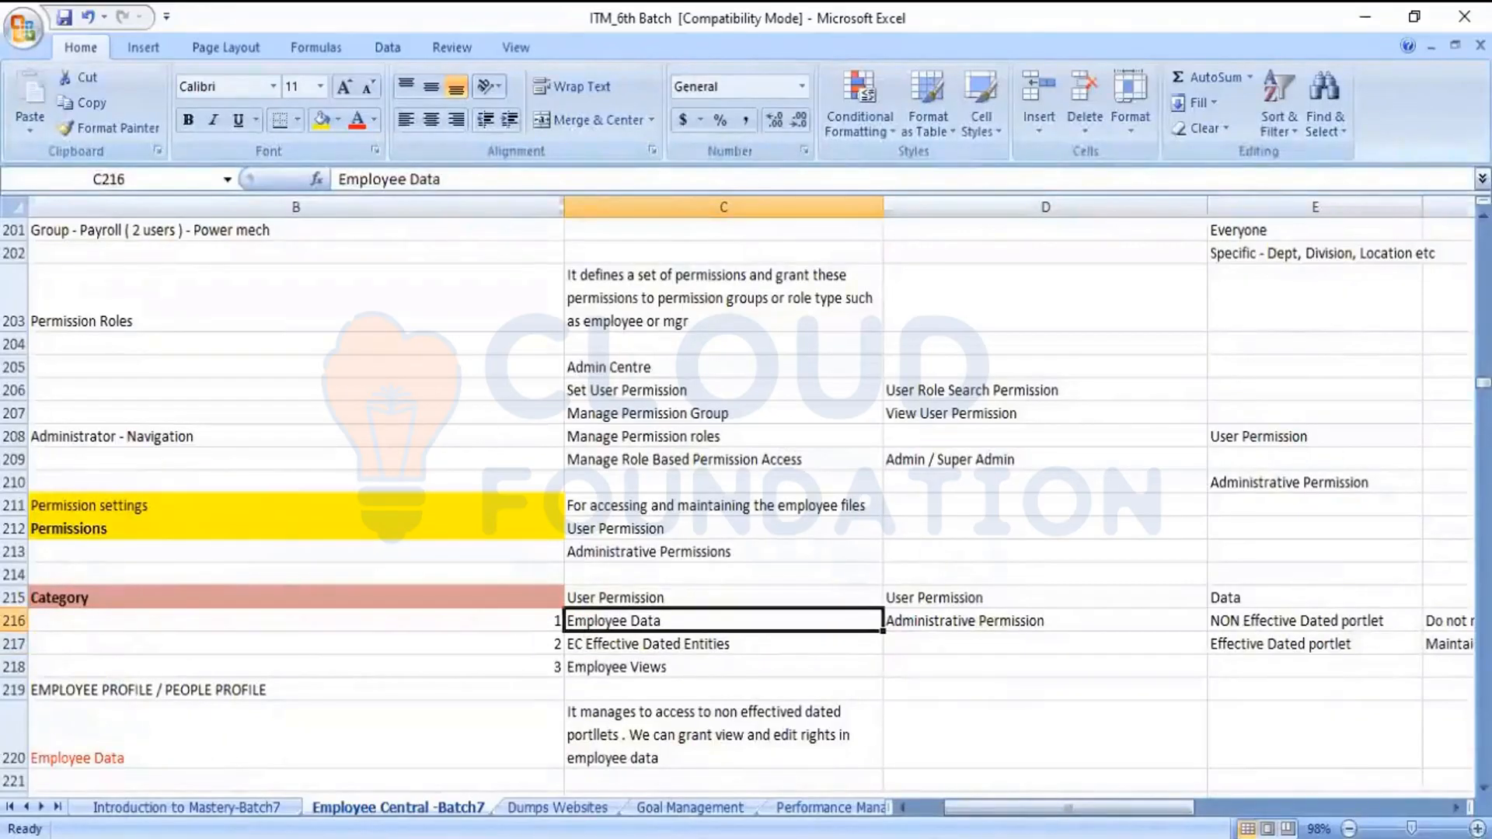
click(723, 644)
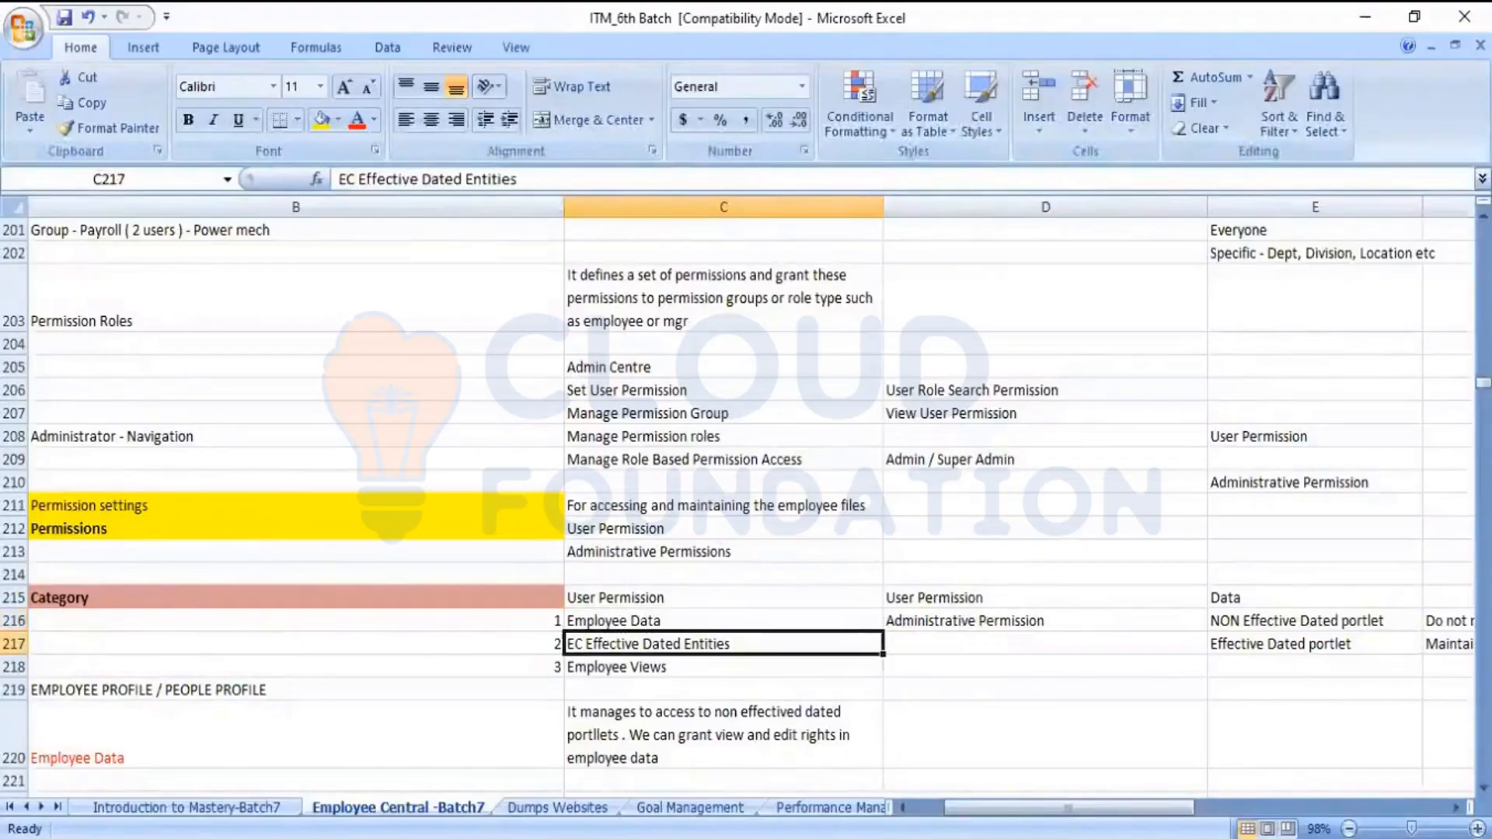
click(723, 667)
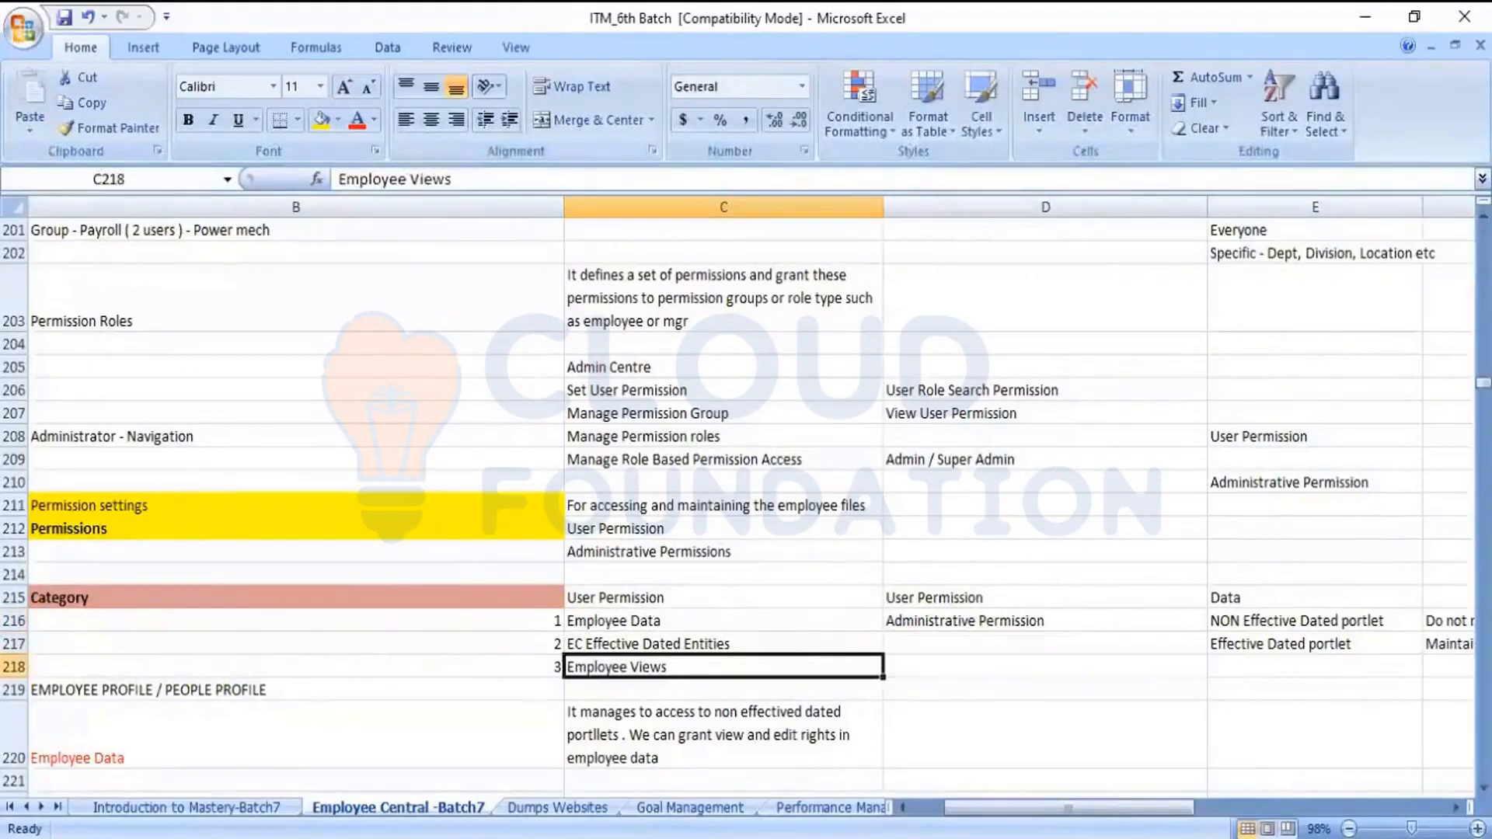
click(724, 645)
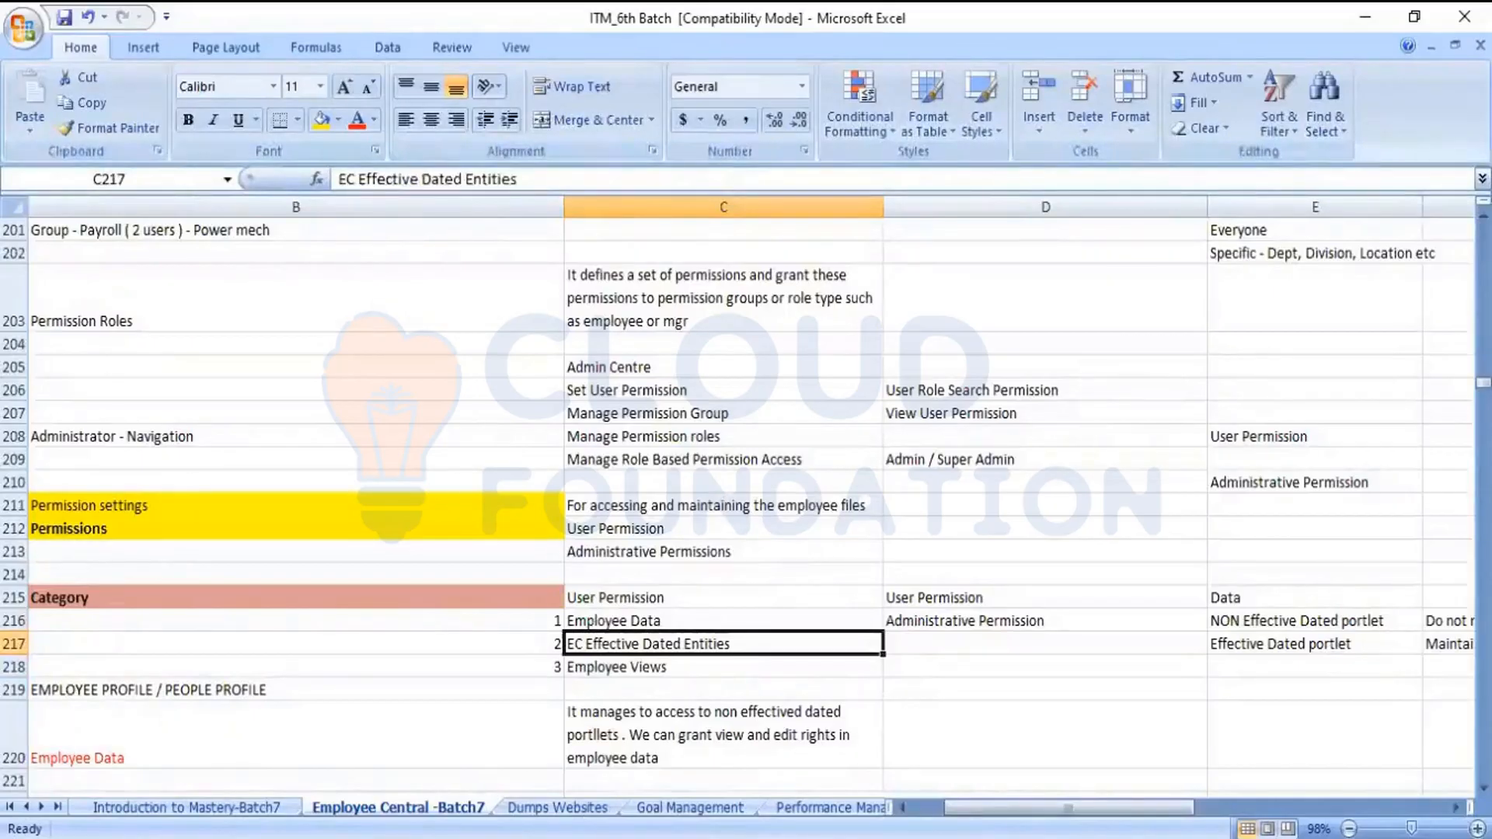
Find the Employee Data description in the category notes and read the rights that can be granted for non-effective-dated portlets
key(Down)
key(Down)
key(Down)
key(Down)
key(Down)
key(Down)
key(Down)
key(Down)
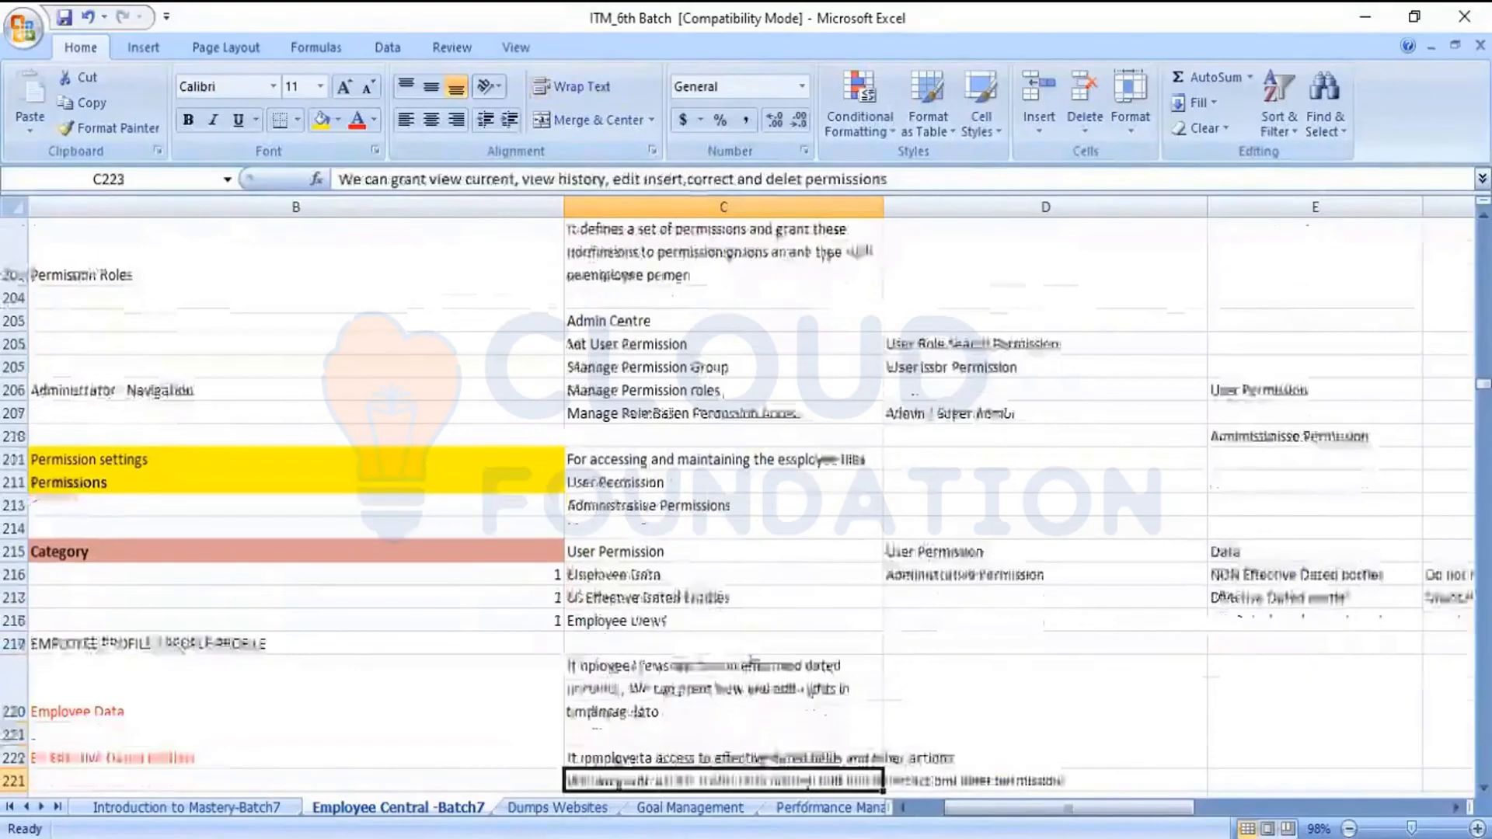
key(Up)
key(Up)
key(Up)
key(Up)
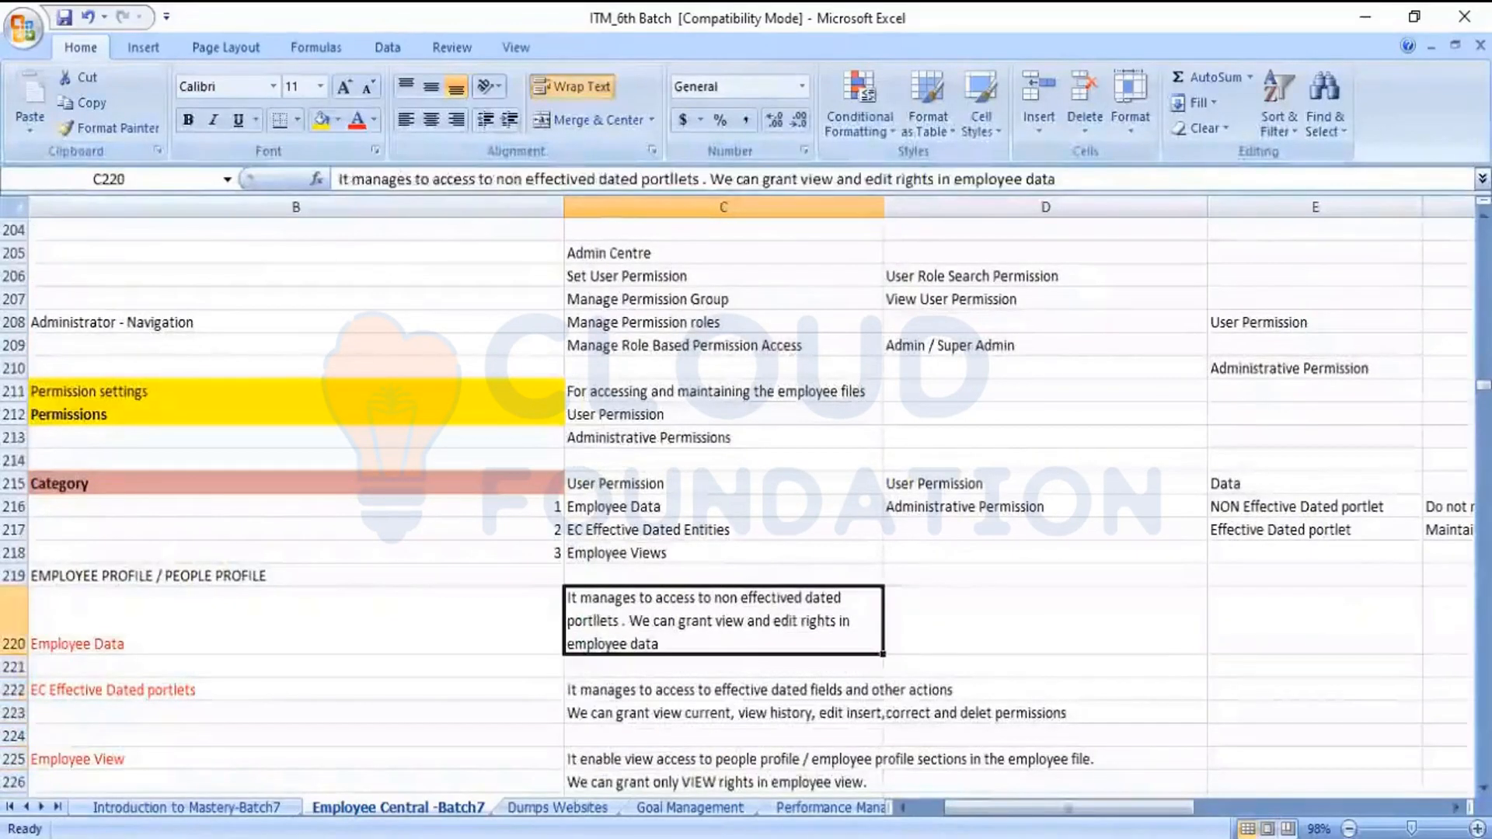
key(Down)
key(Up)
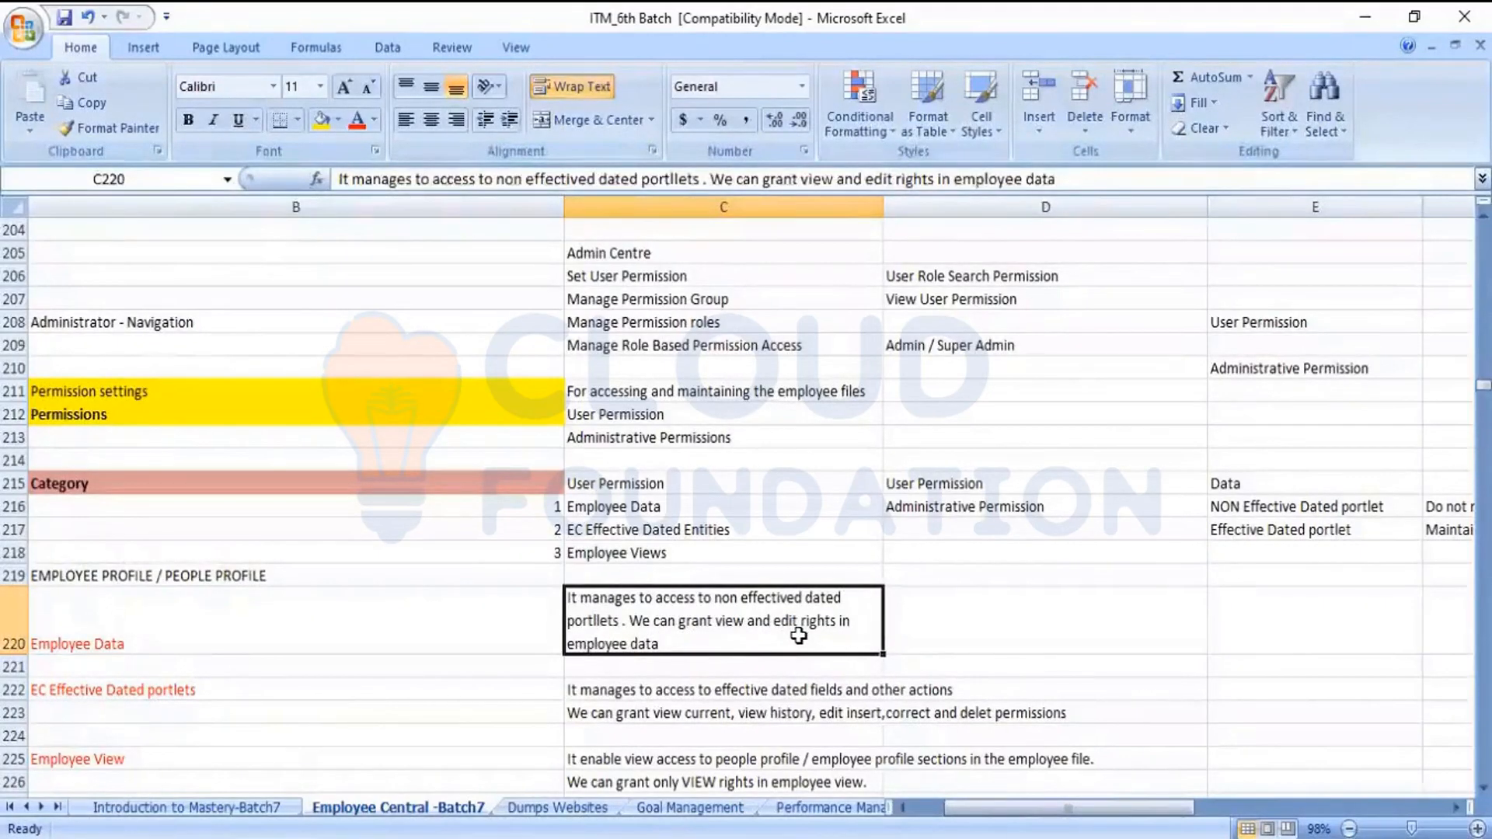
Compare the Employee Data entry with the EC Effective Dated portlets entry and its description in the notes
click(337, 622)
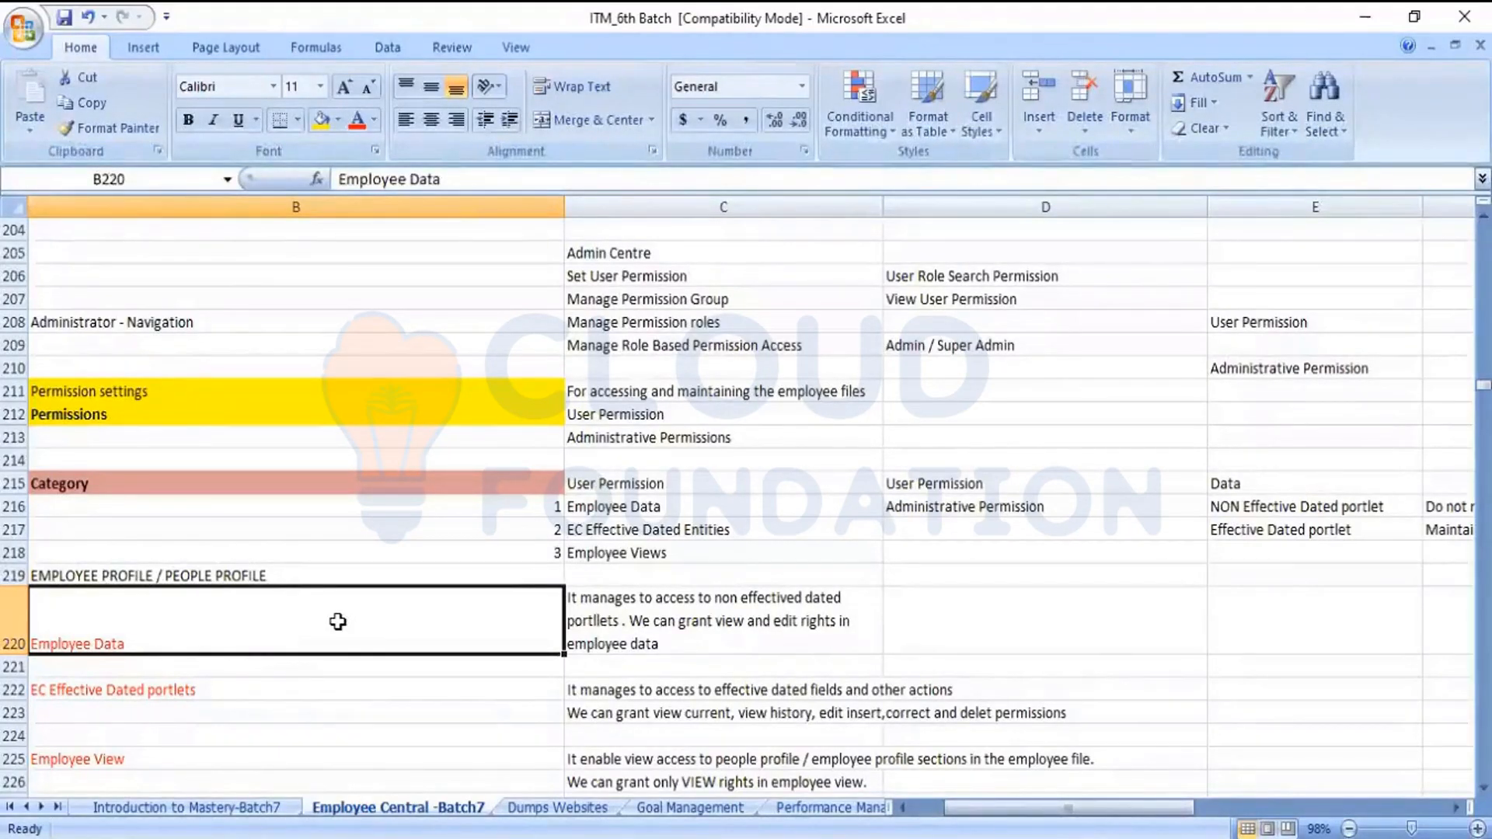
key(Down)
key(Down)
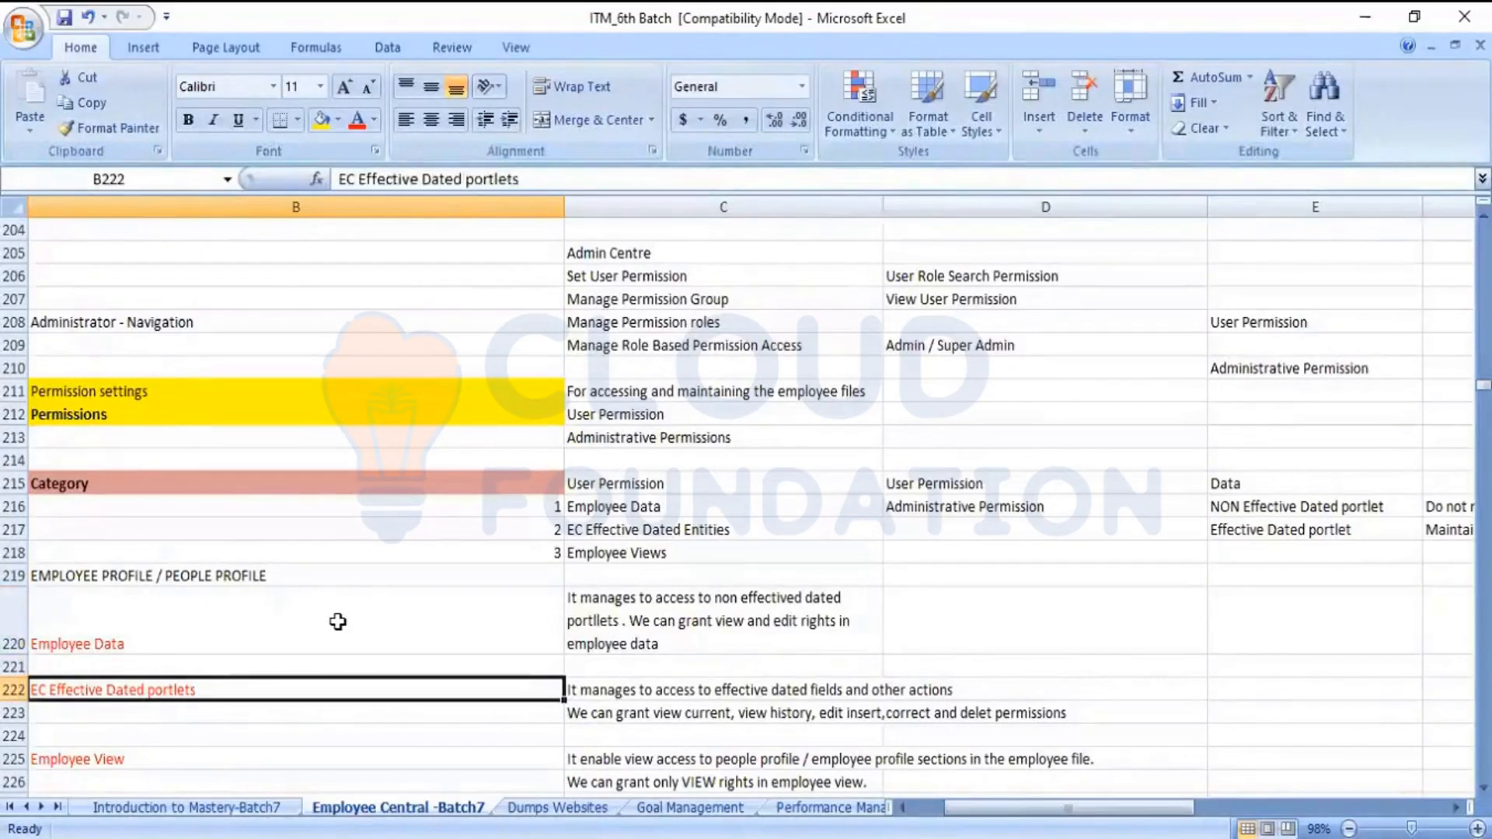
key(Right)
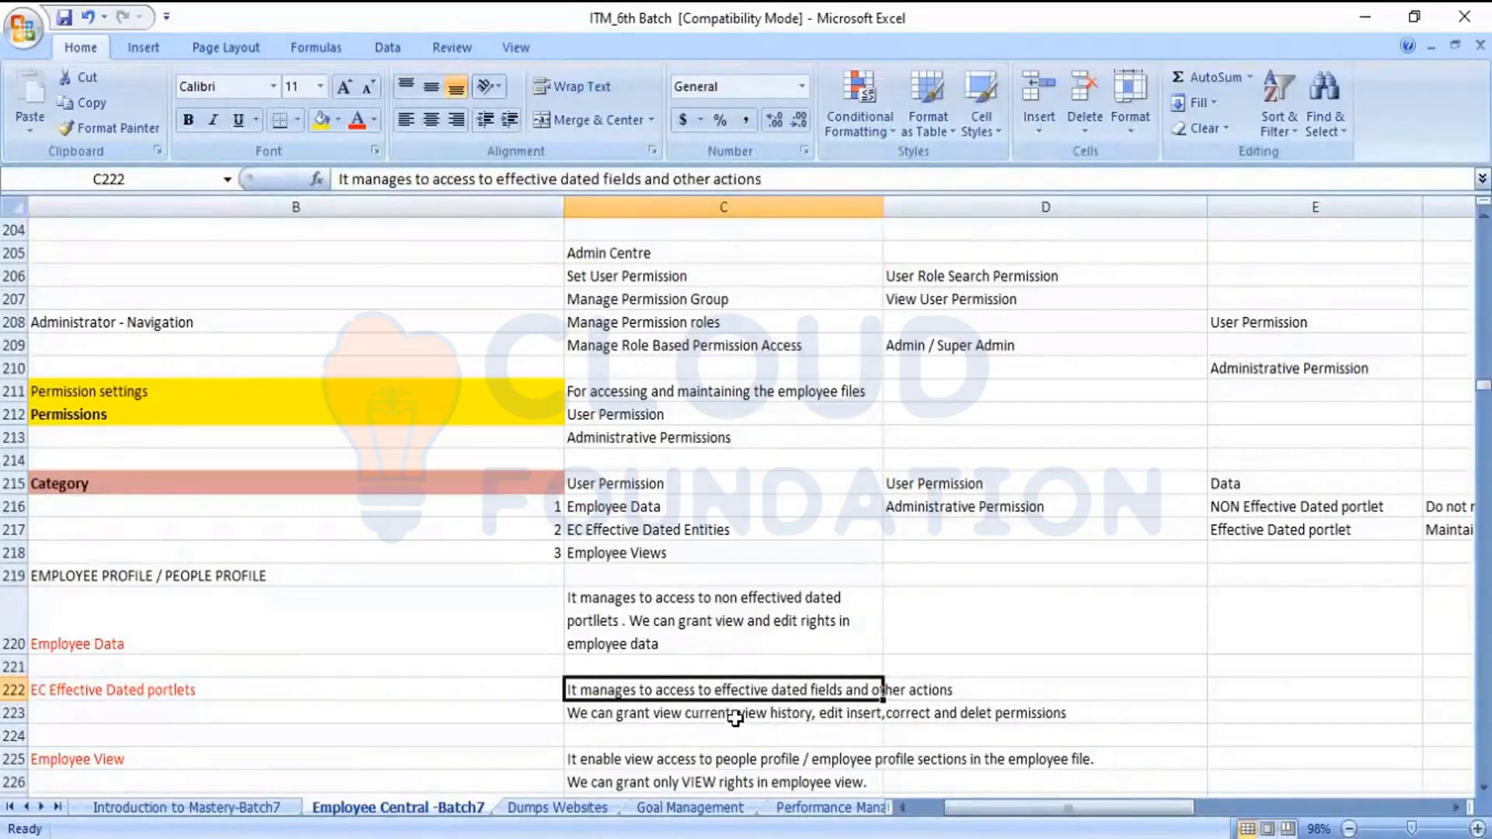
click(155, 691)
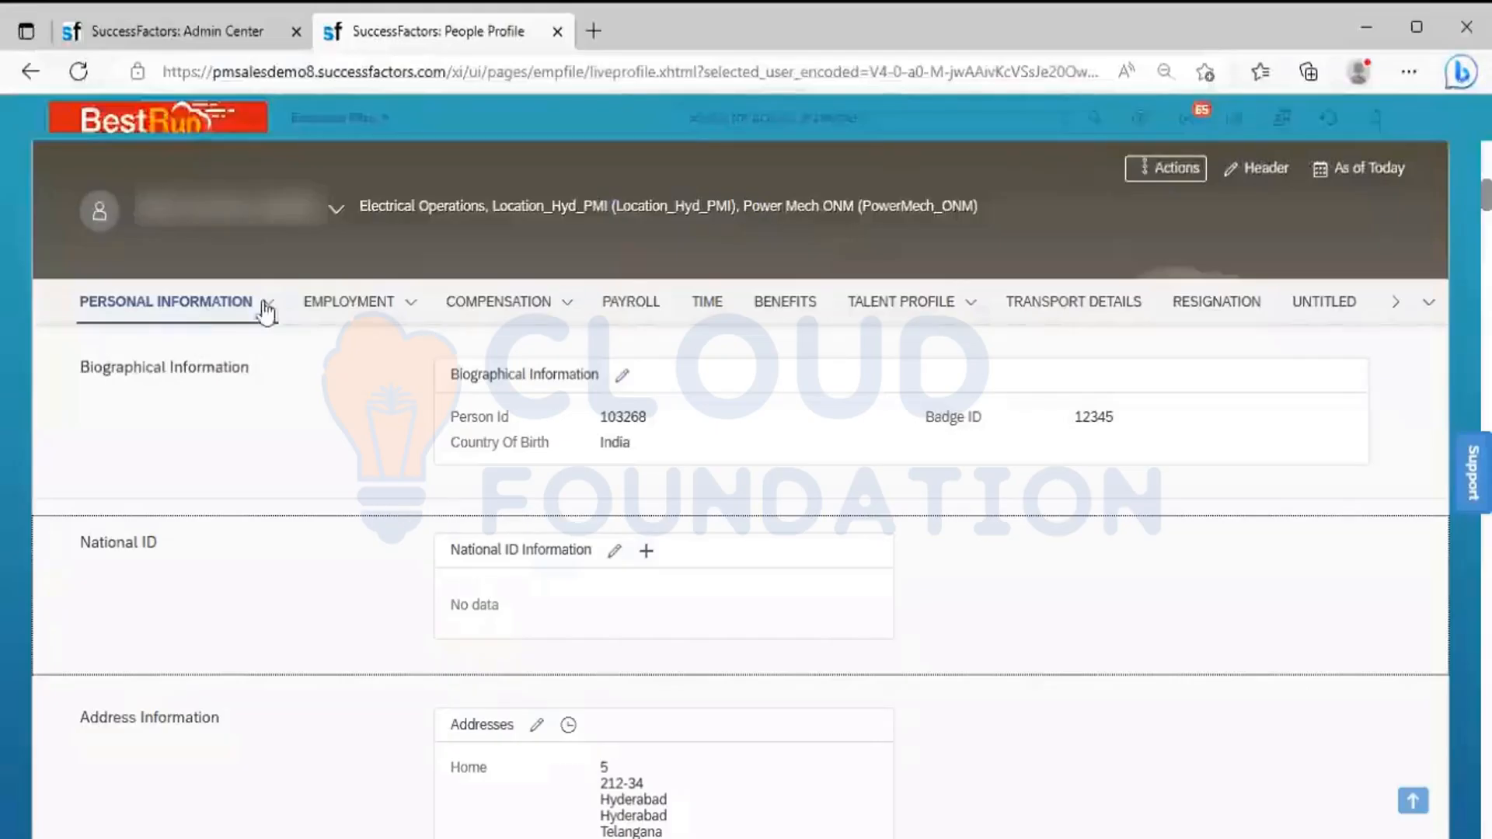
View the Personal Information change history in the People Profile, and compare it with the Employee Data description in the Excel notes
click(266, 304)
click(198, 340)
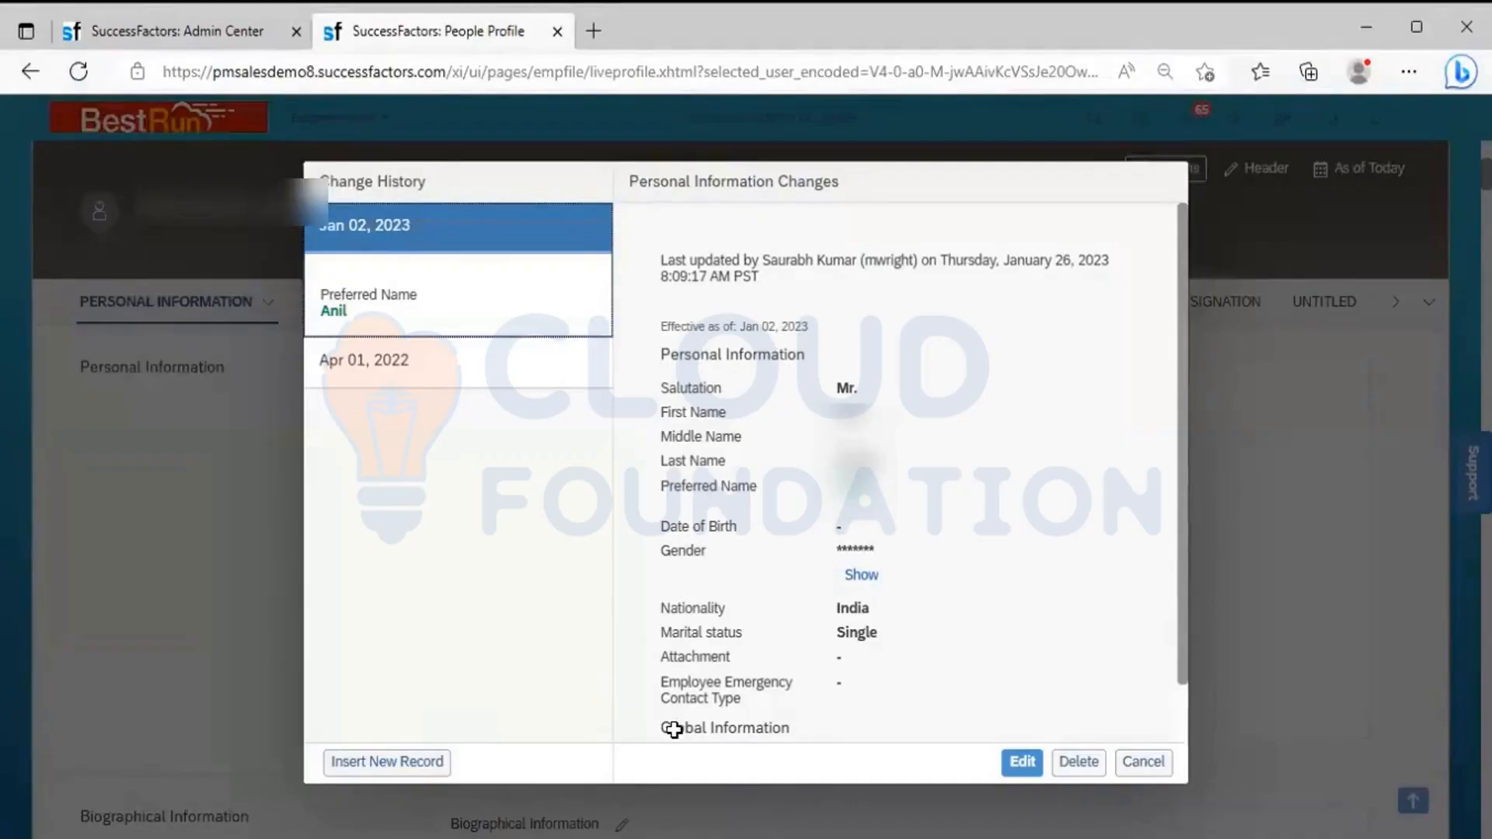
key(alt+Tab)
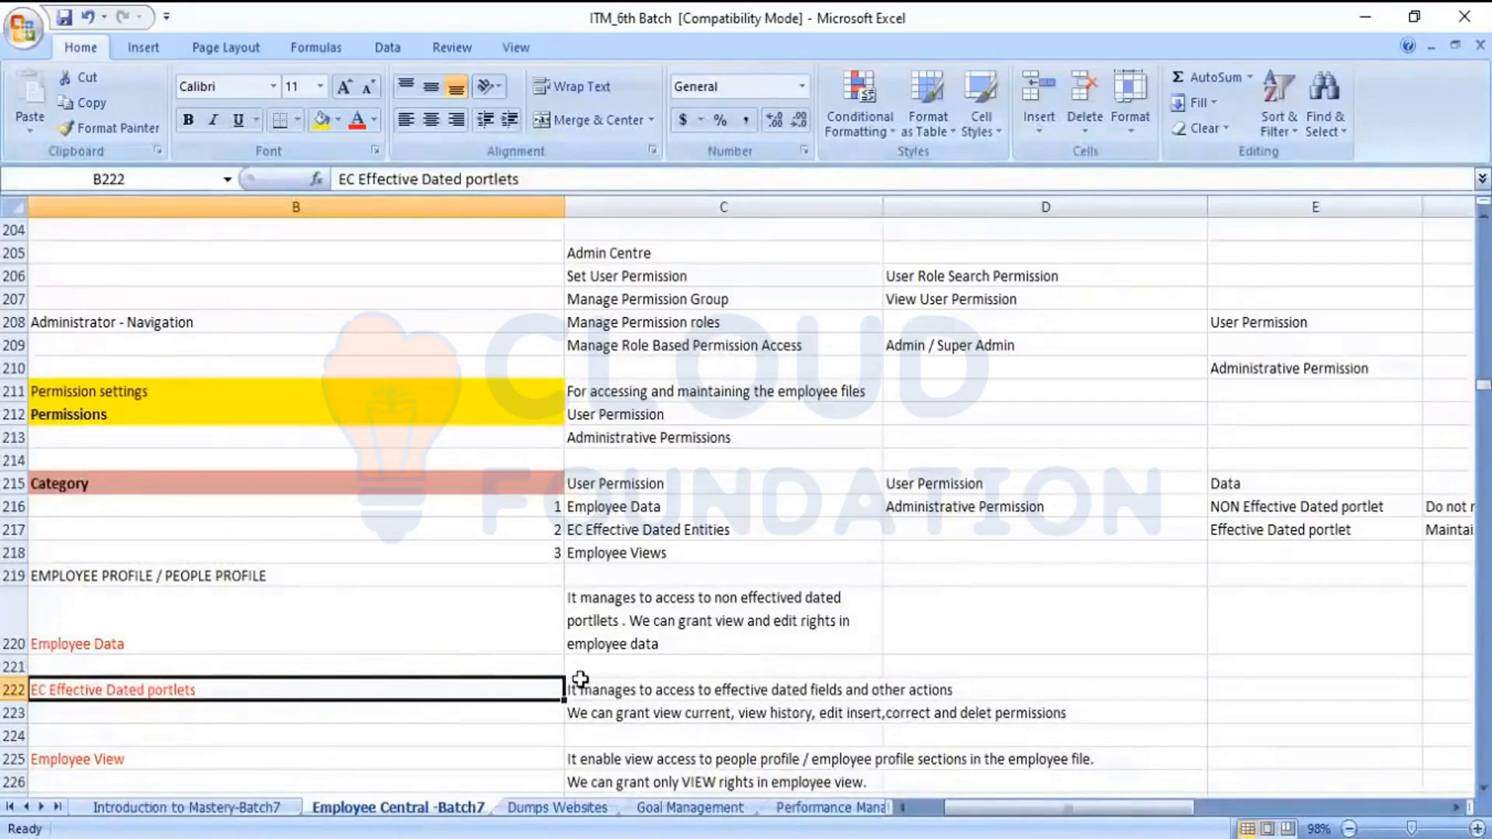
click(439, 631)
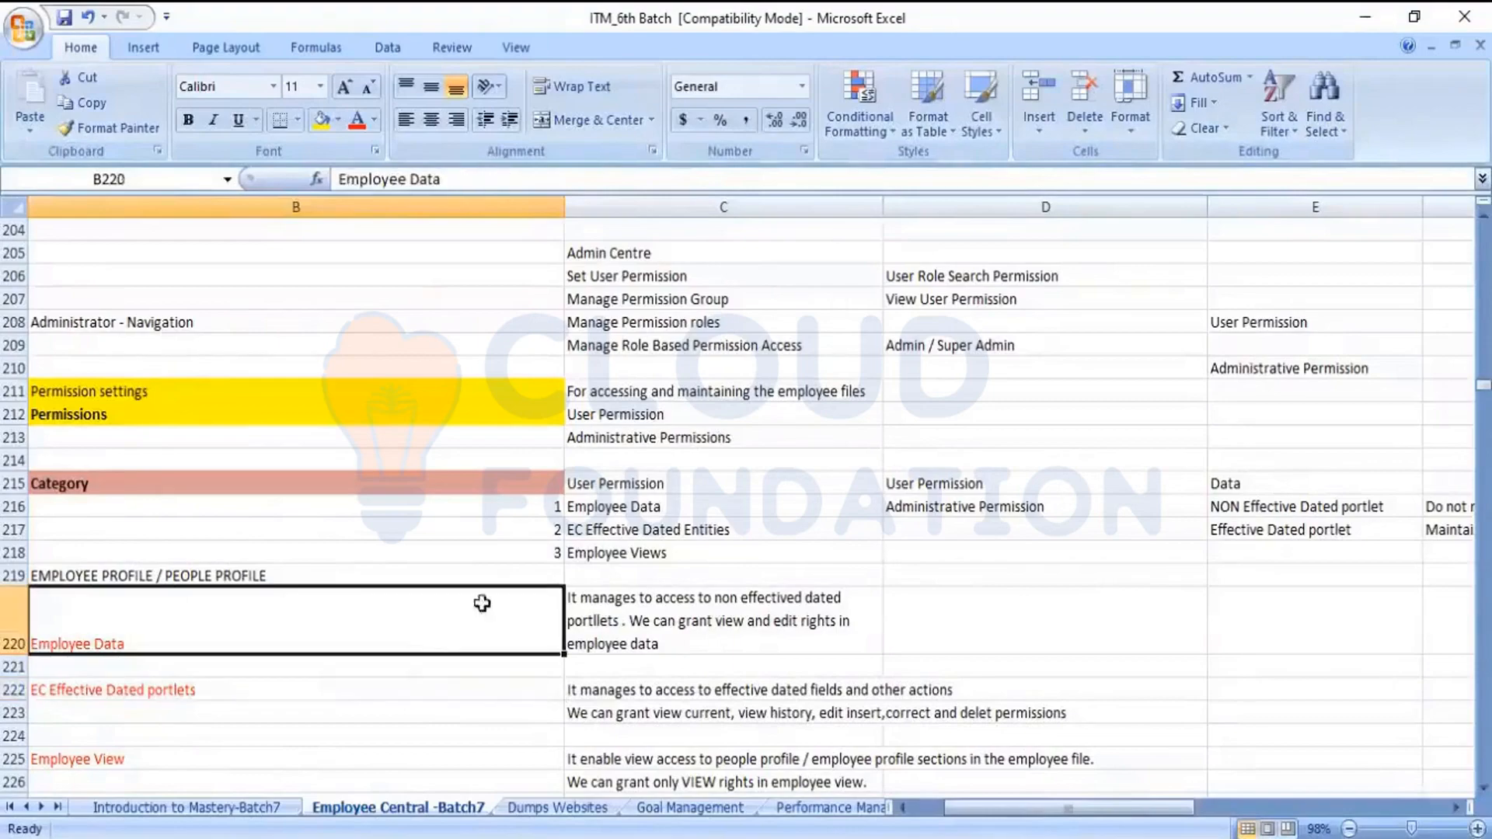
click(639, 612)
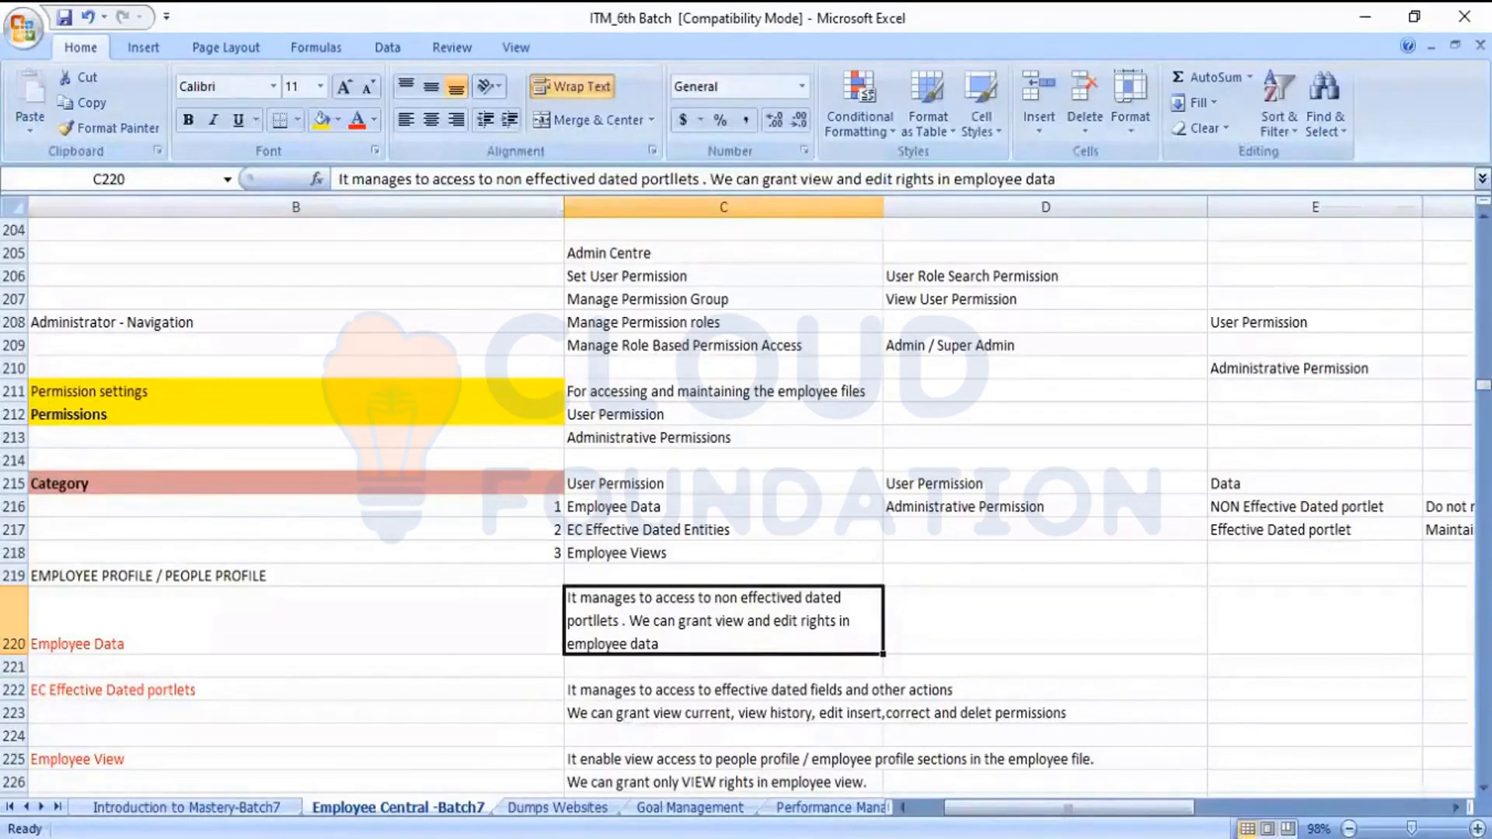
Return to the SuccessFactors Admin Center, open the System Admin role's permission settings, and expand only the User Permissions categories
key(alt+Tab)
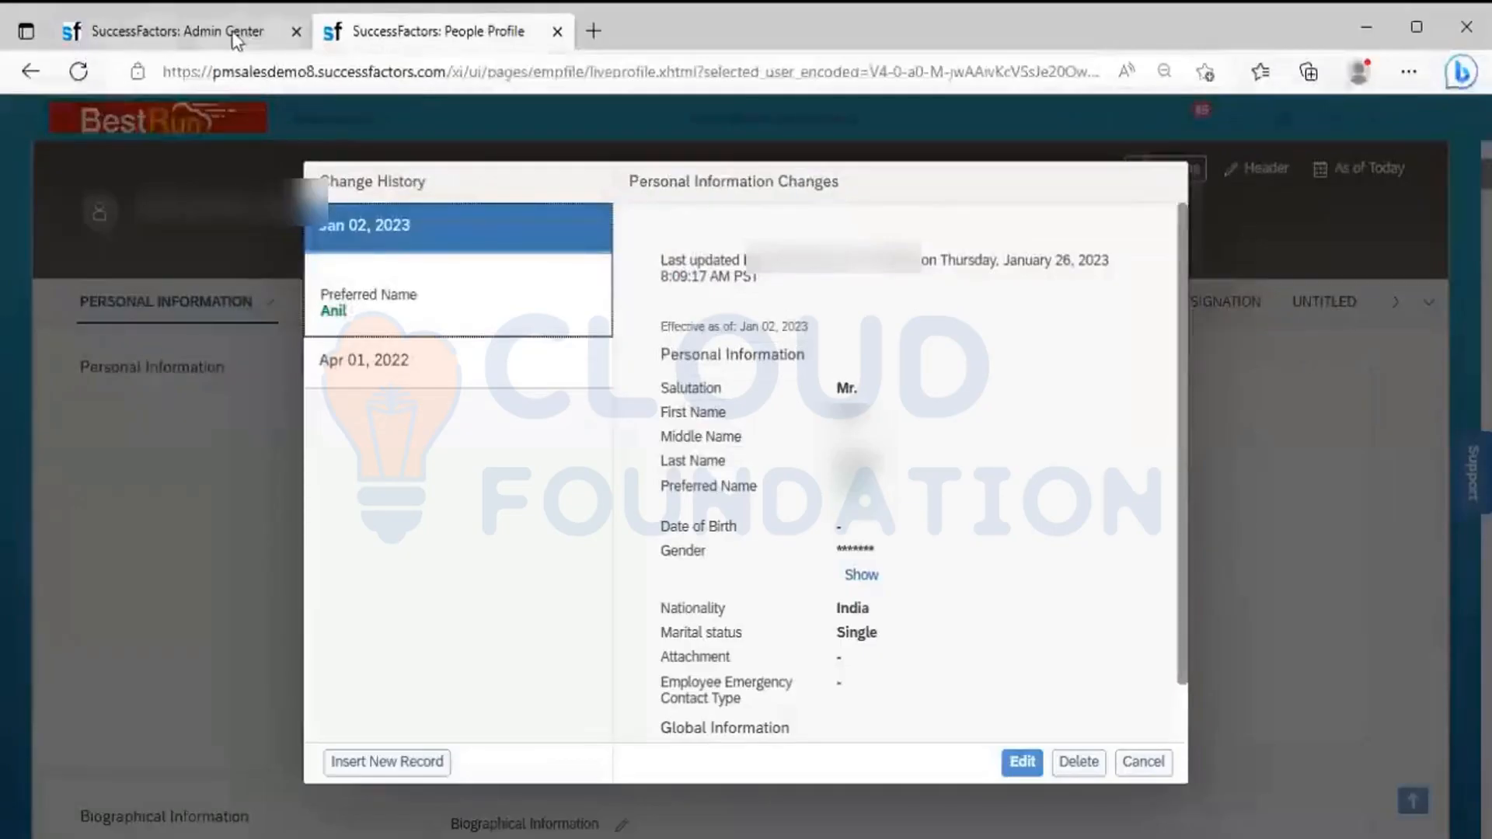
click(236, 38)
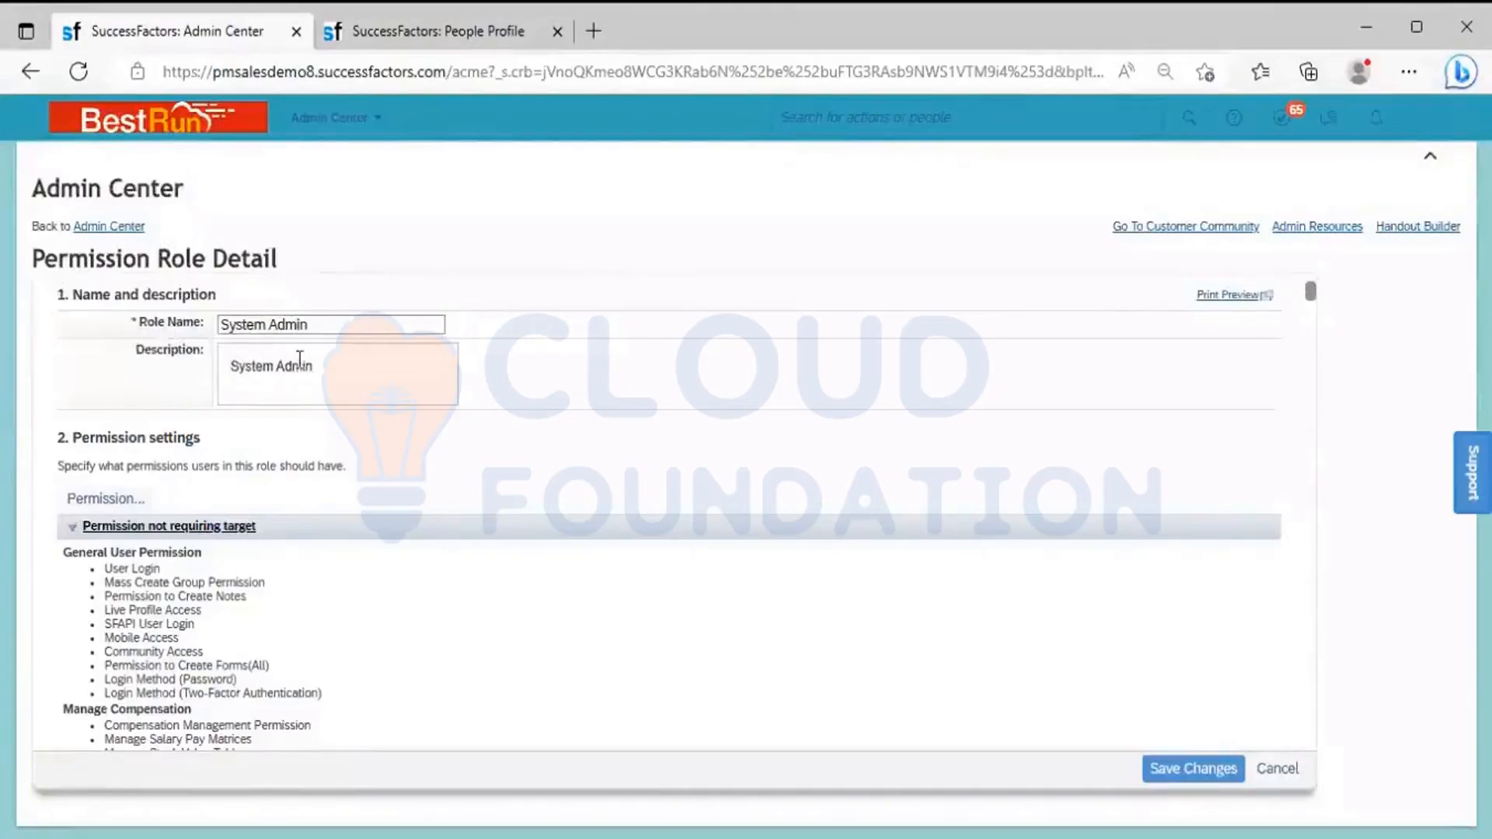
click(122, 499)
click(502, 300)
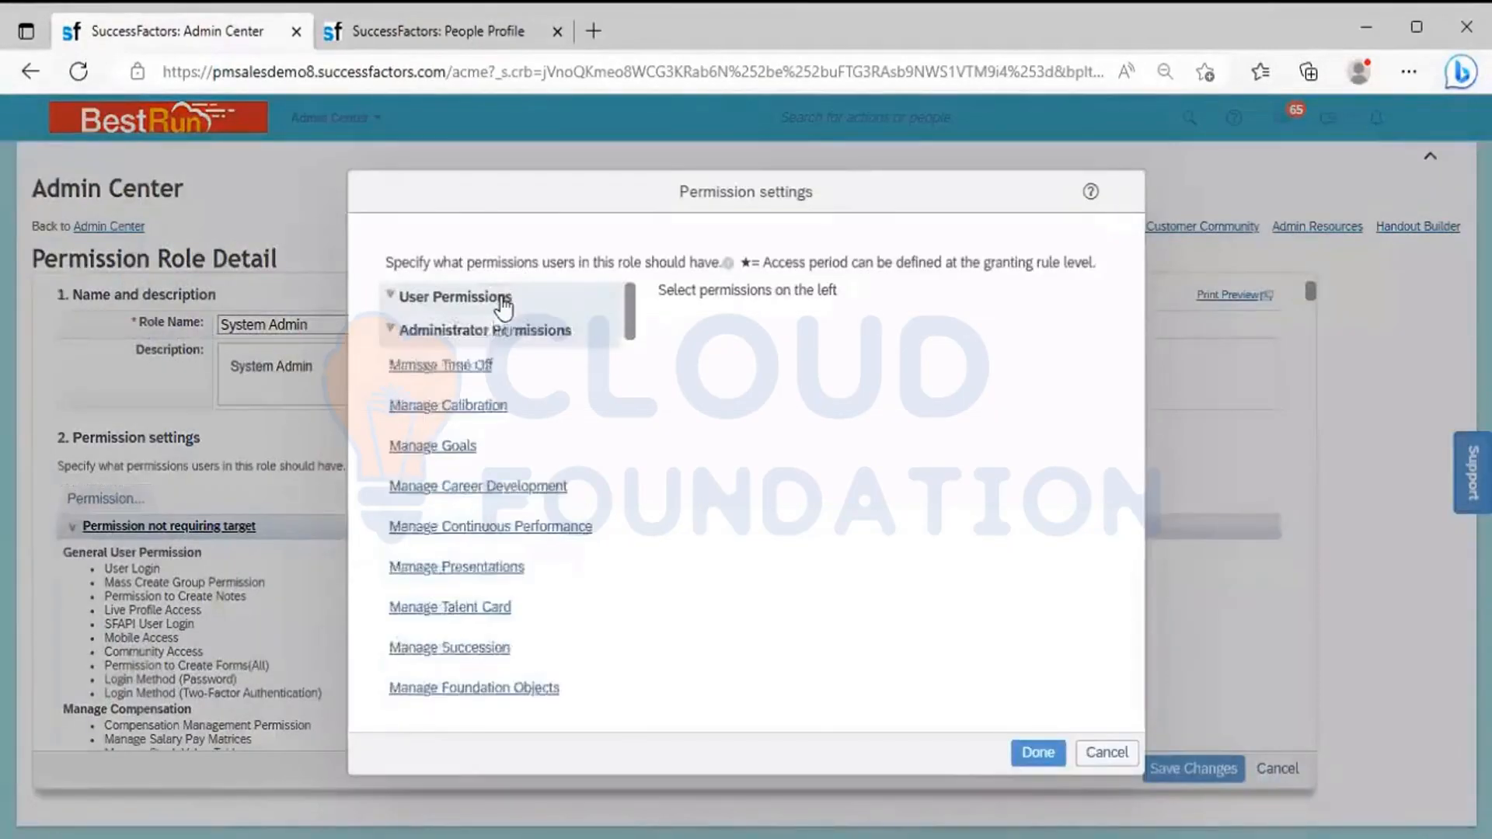
click(497, 330)
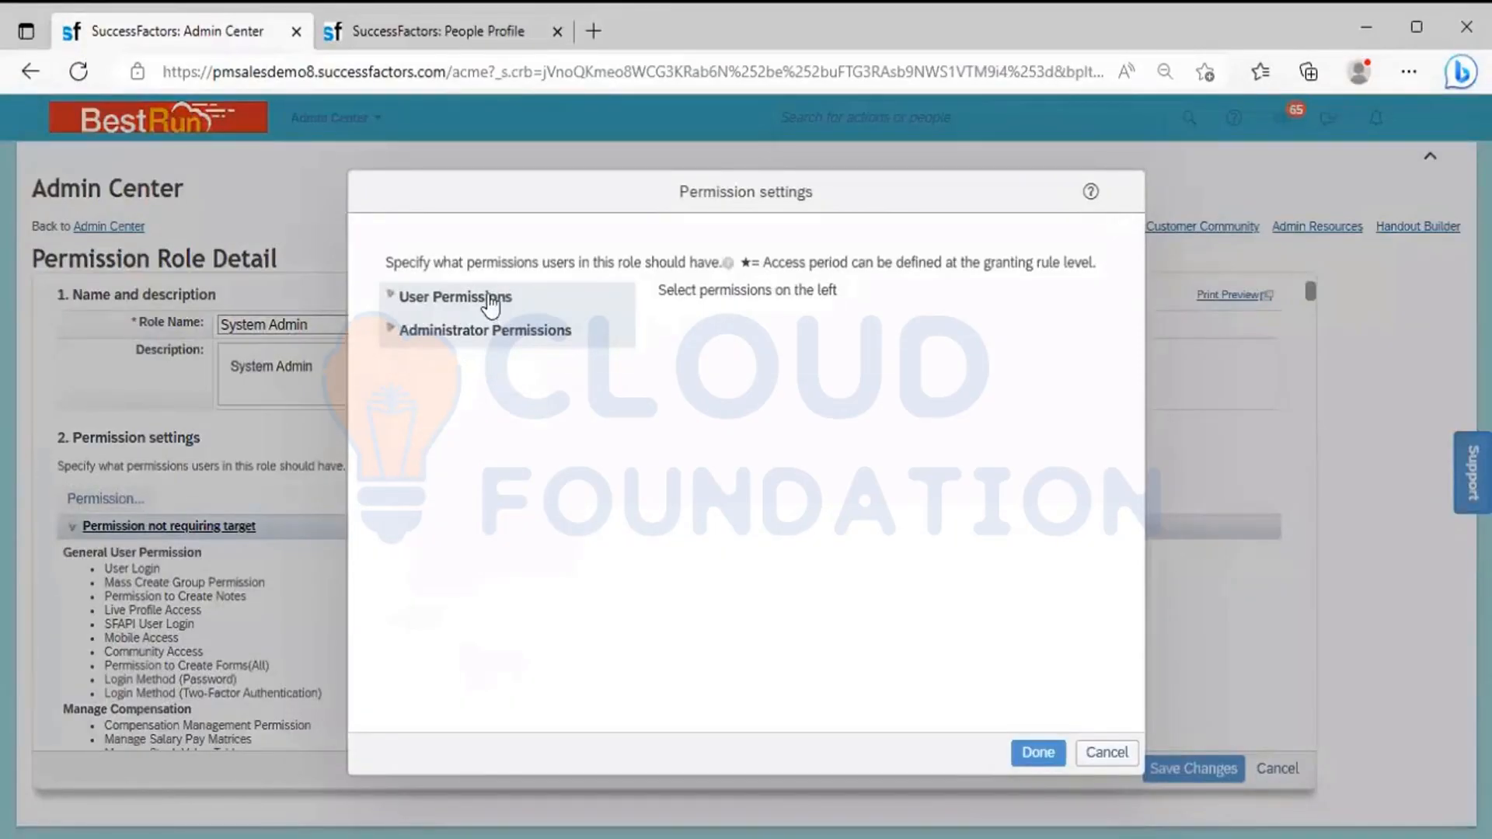
click(491, 306)
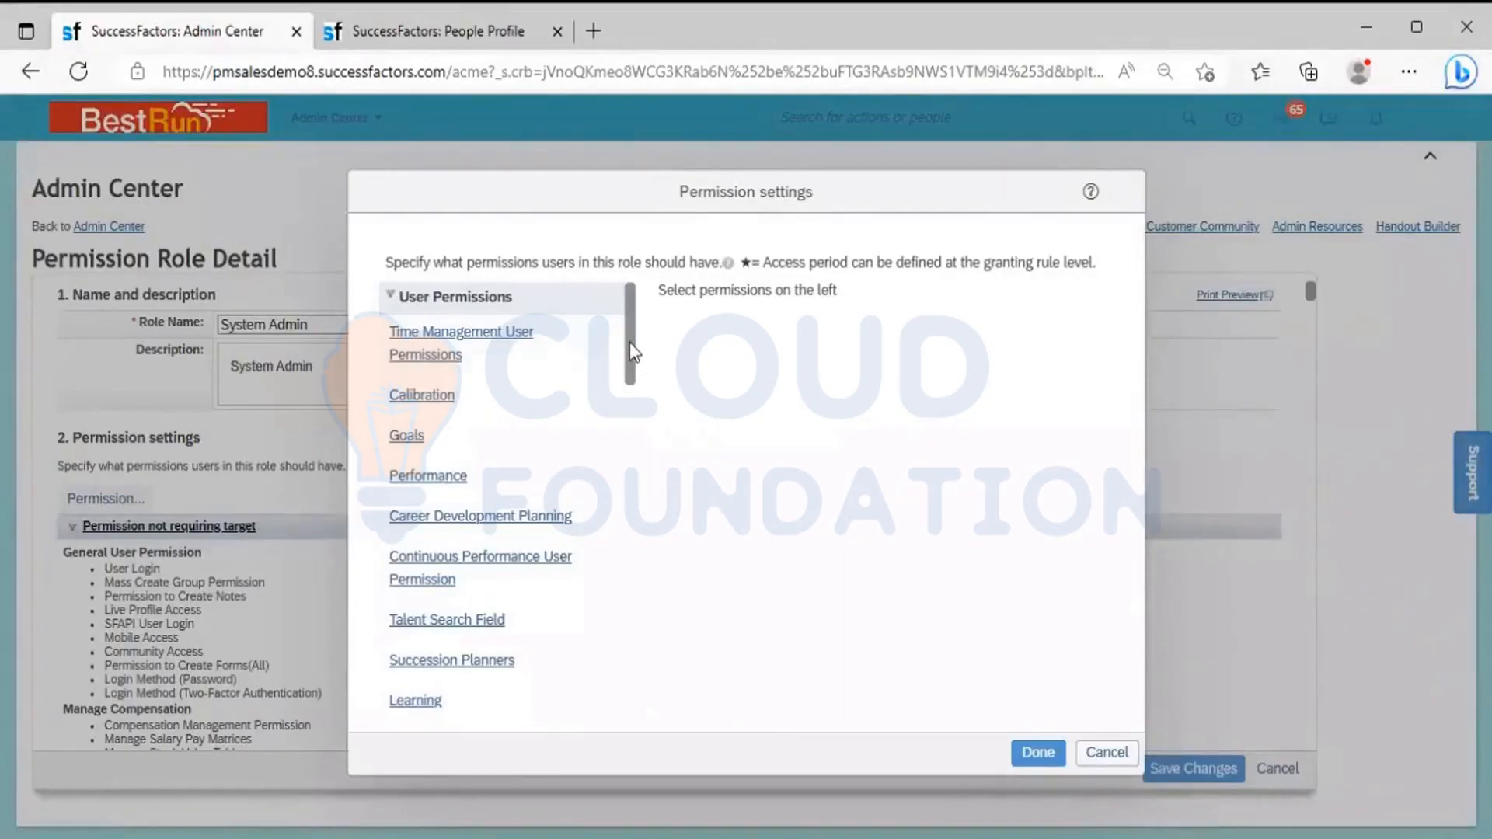
Find the Employee Data category in User Permissions and examine its View and Edit rights for Employee Profile fields
drag(634, 351, 626, 387)
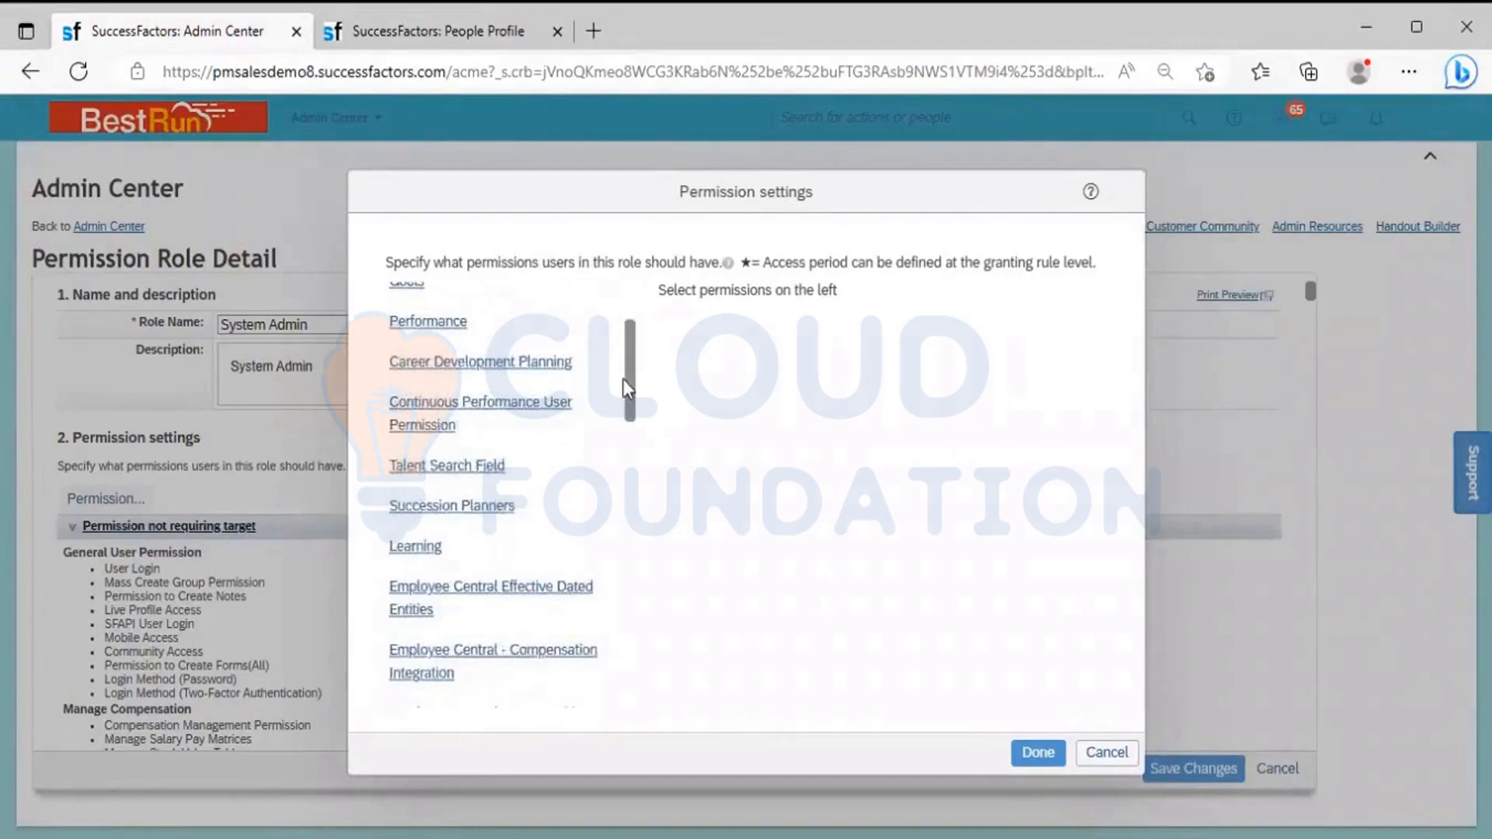
drag(623, 380, 623, 409)
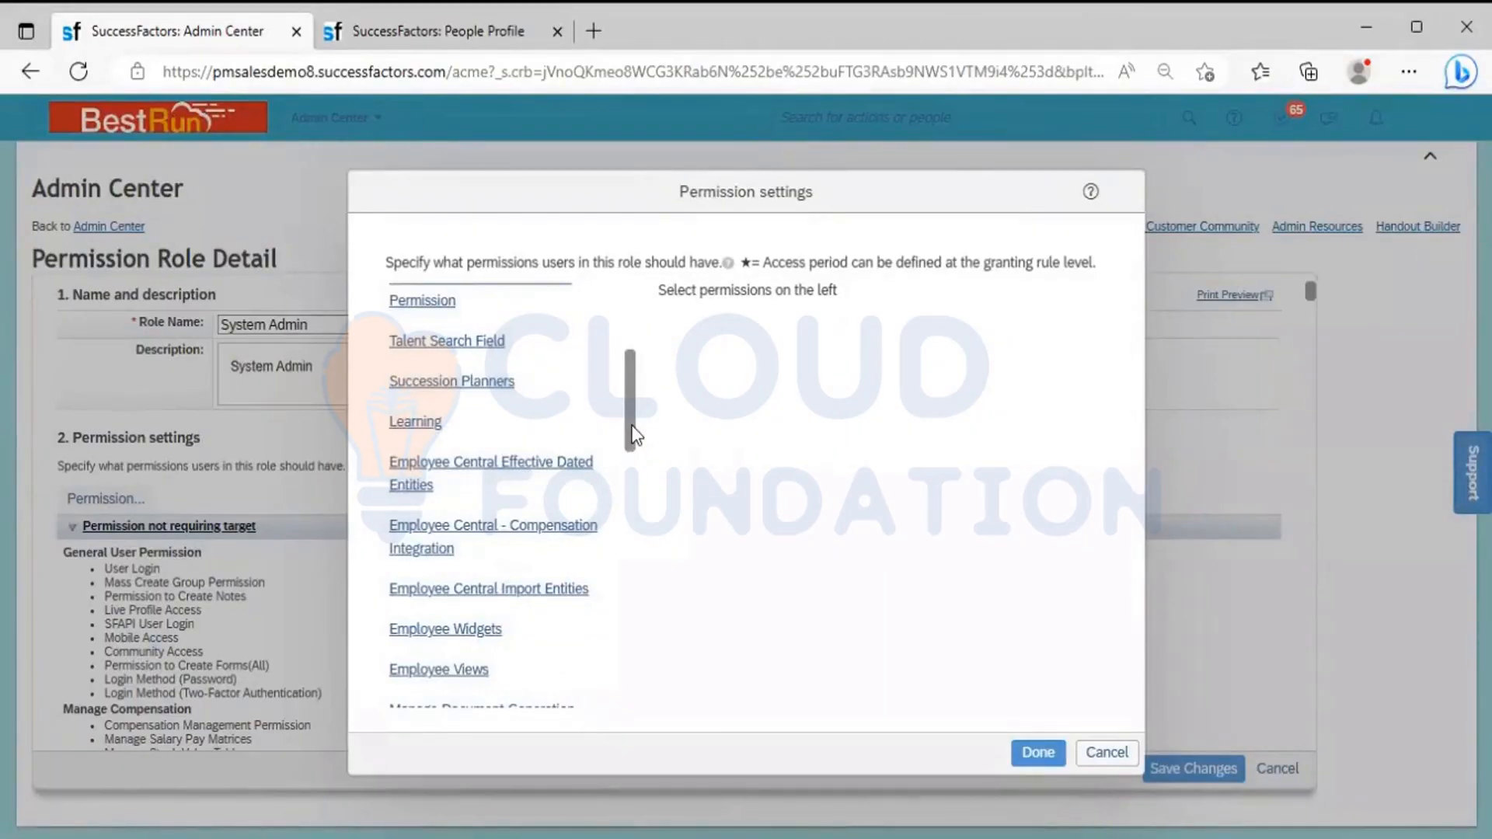
drag(631, 425, 656, 536)
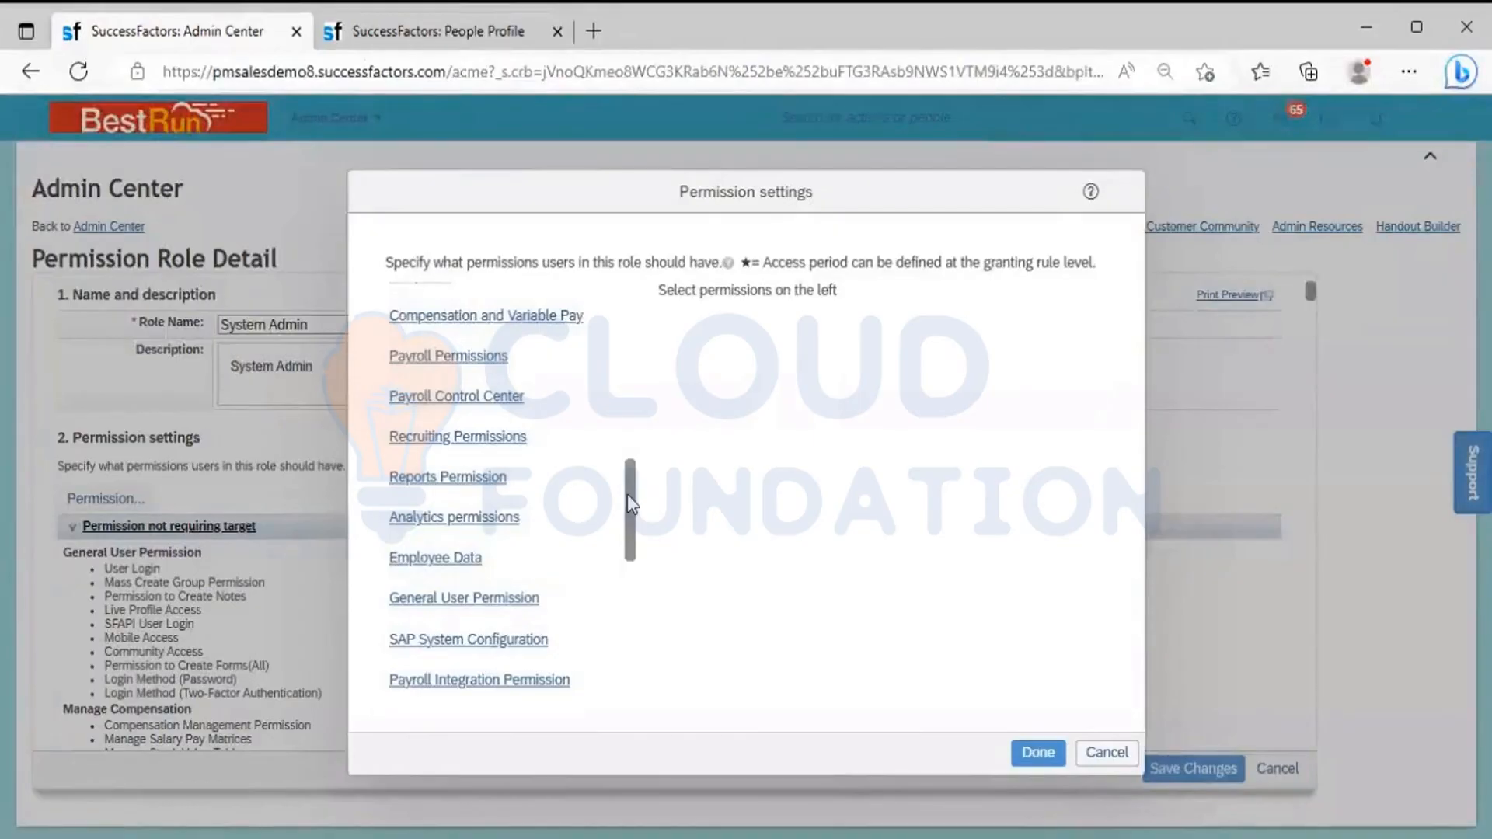
drag(628, 495, 628, 448)
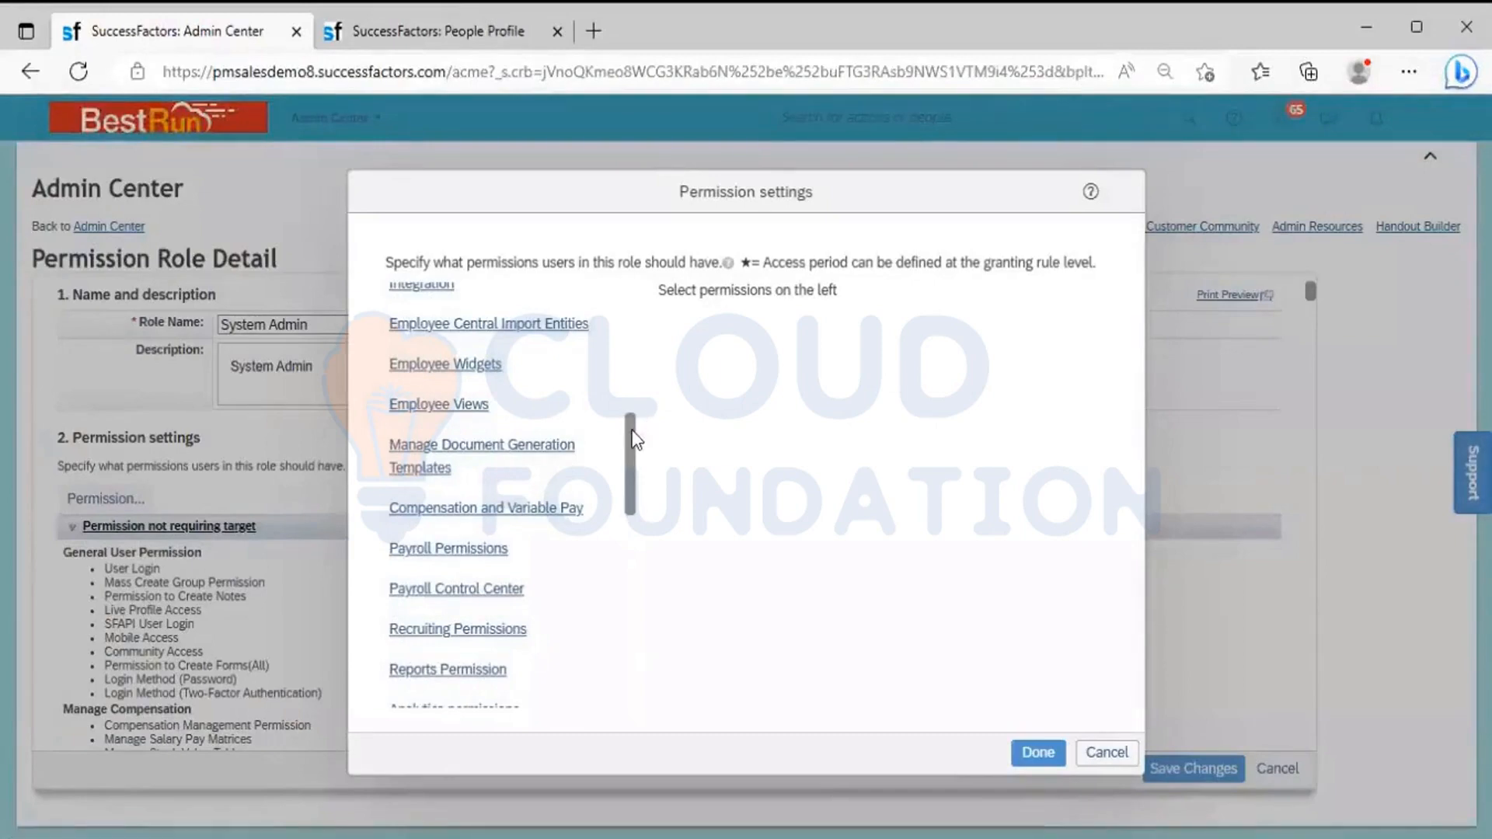
drag(632, 438, 636, 490)
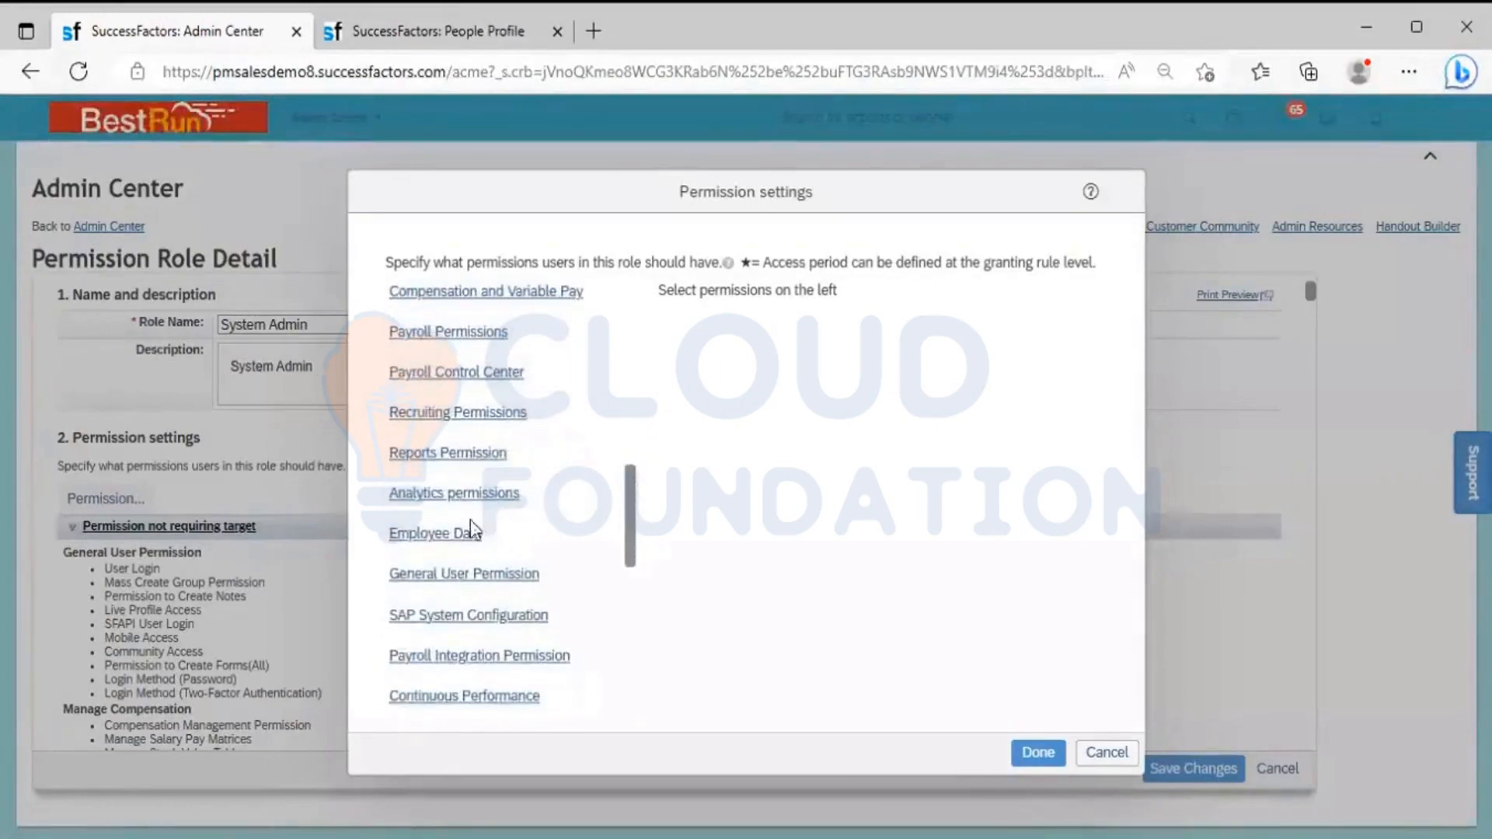
click(422, 546)
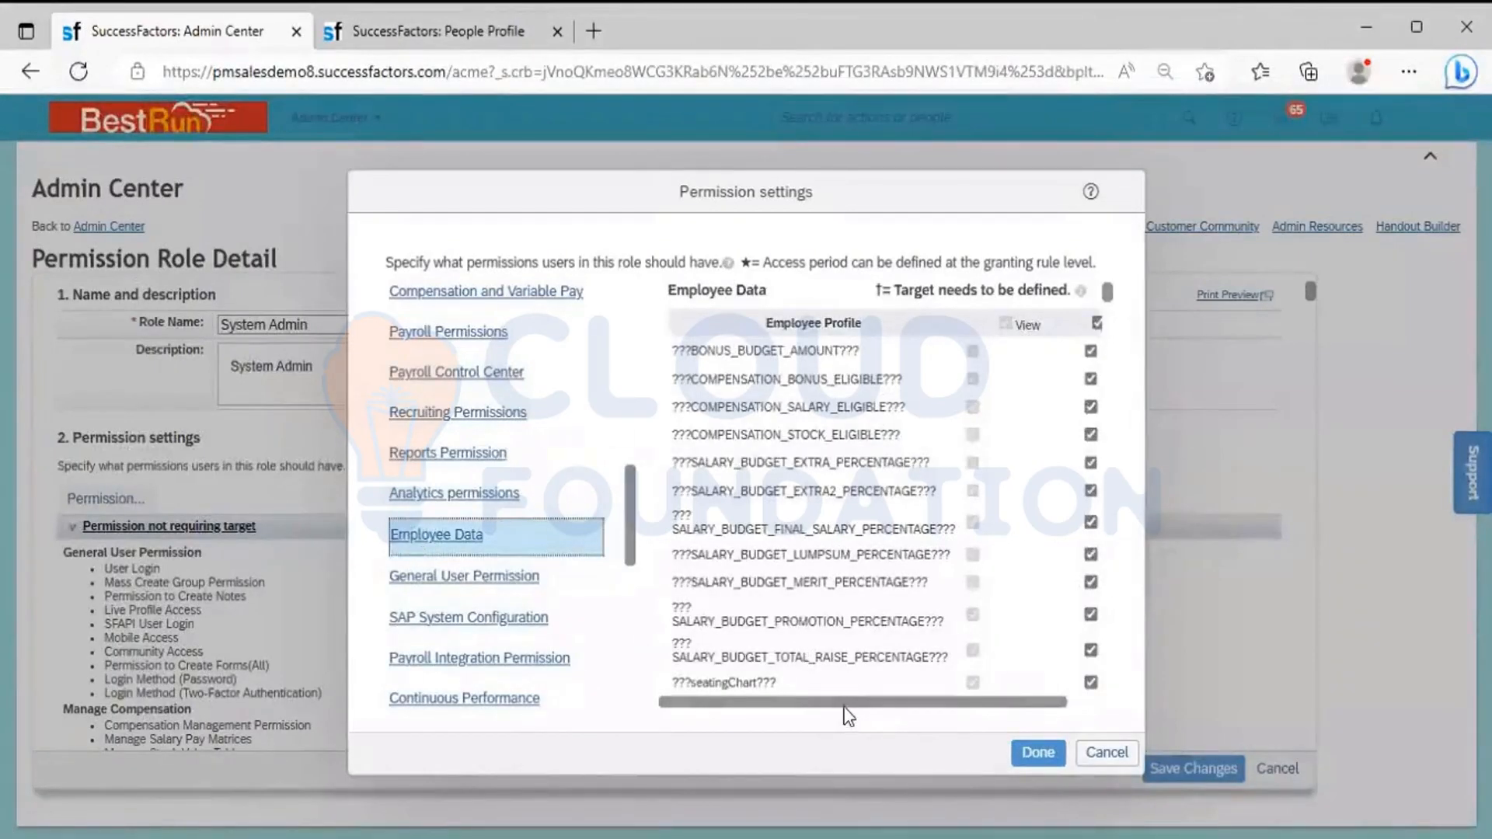
drag(868, 709, 959, 730)
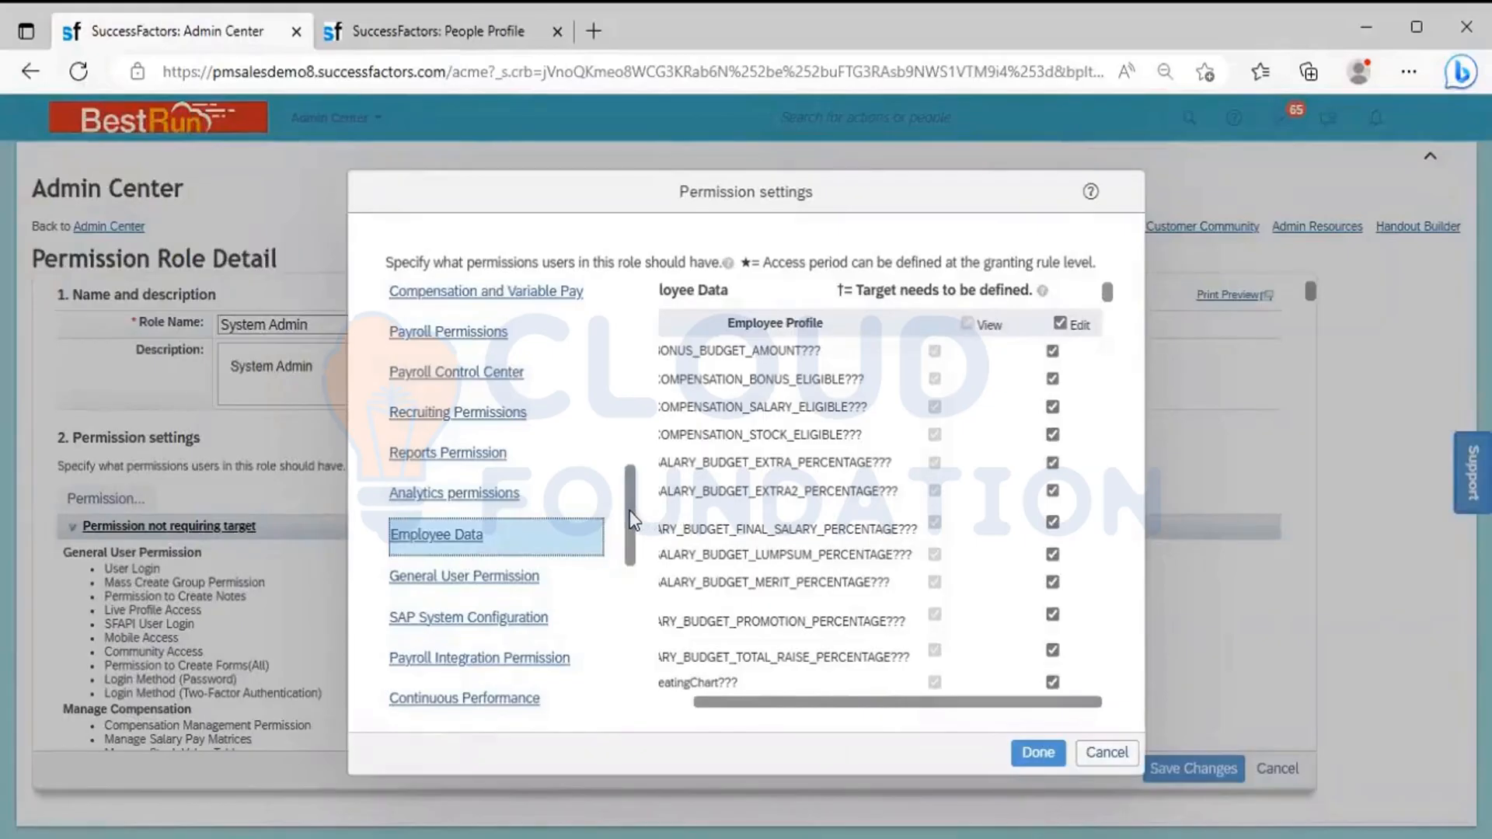
Examine the Personal Information rights under Employee Central Effective Dated Entities, and compare them with the change history in the People Profile
drag(630, 519, 635, 414)
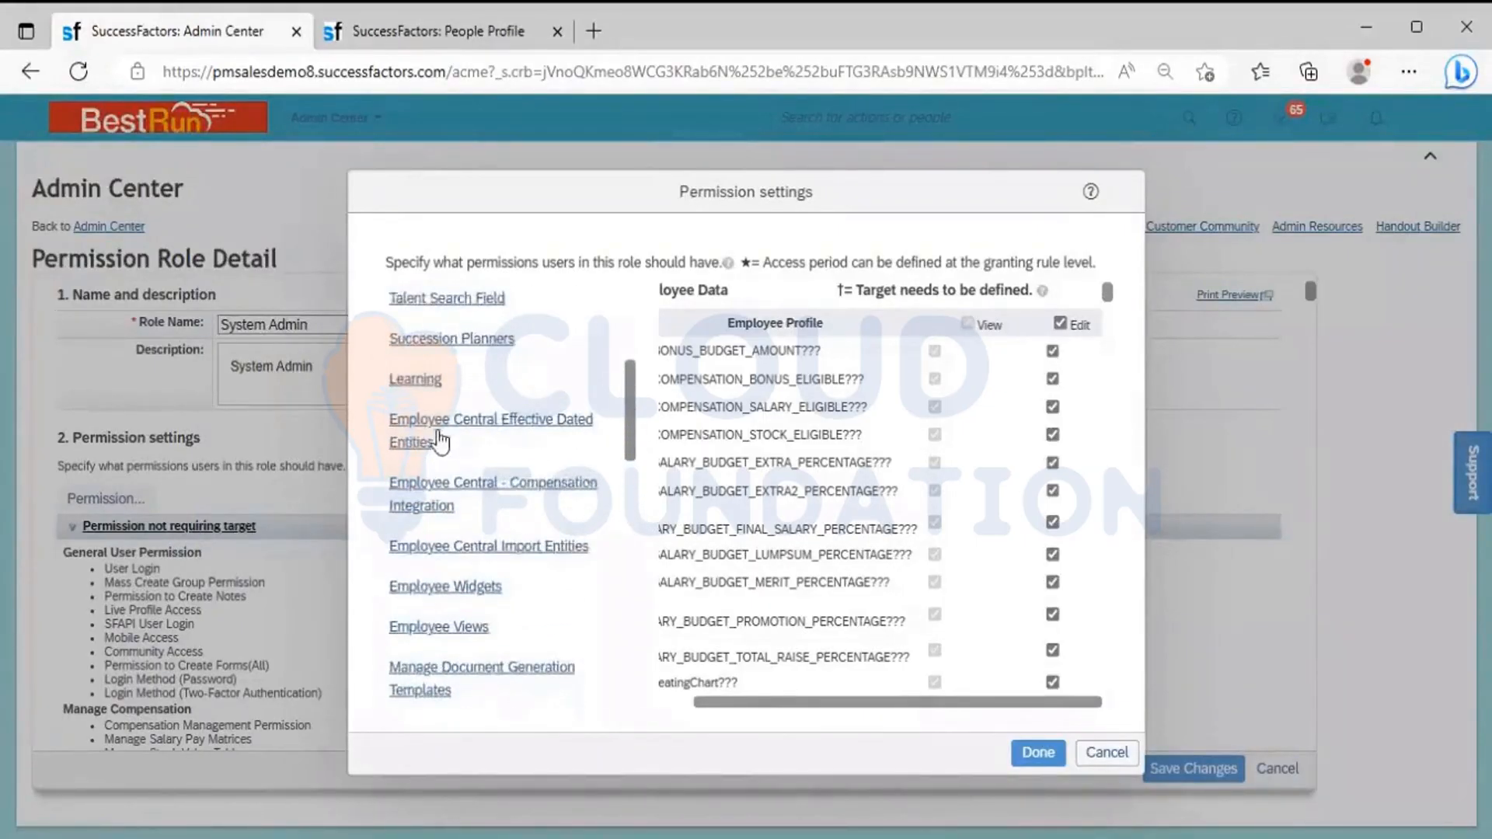
click(468, 433)
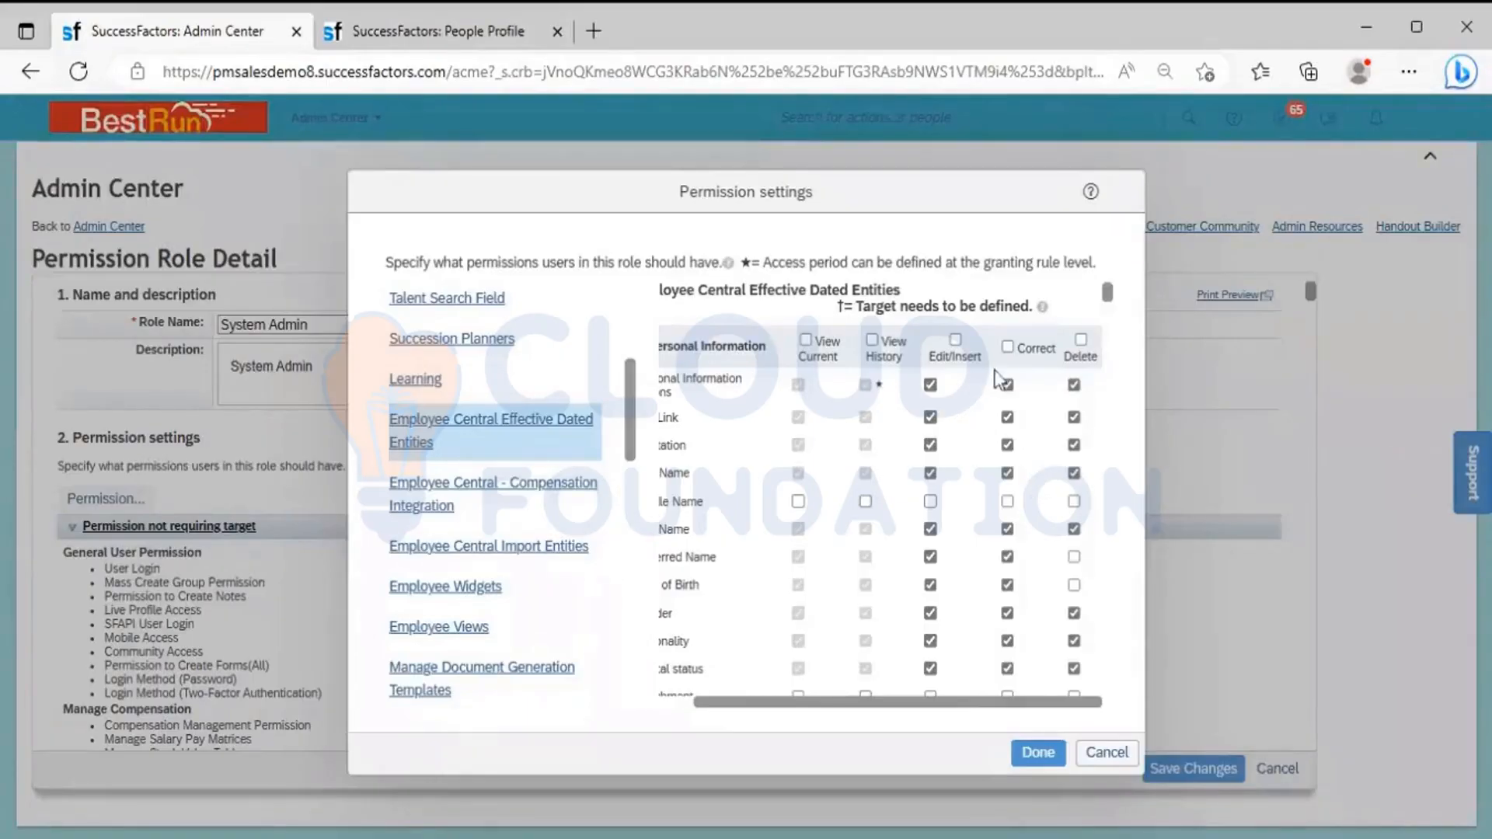
click(680, 702)
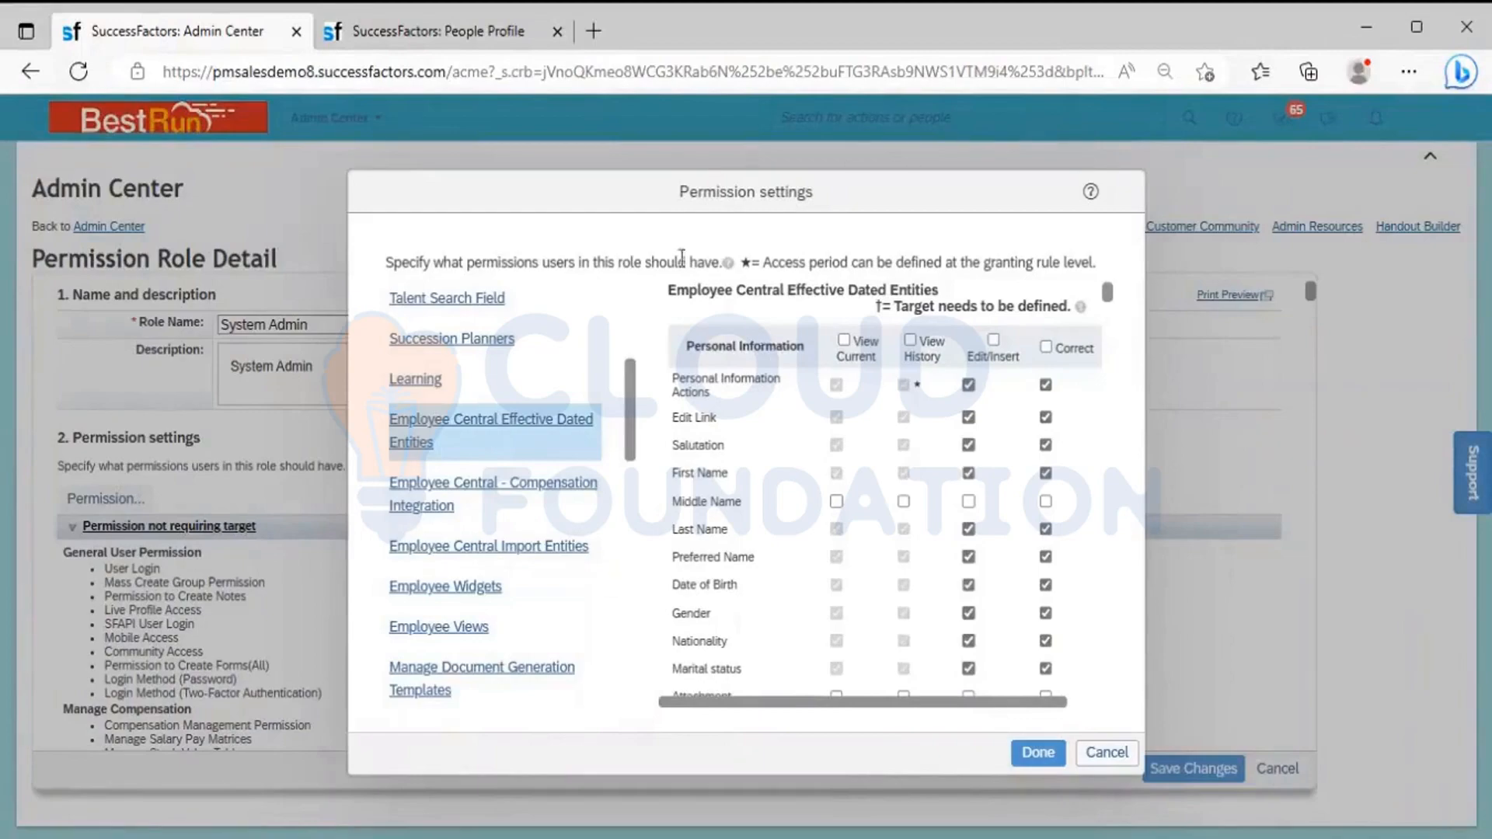
click(422, 35)
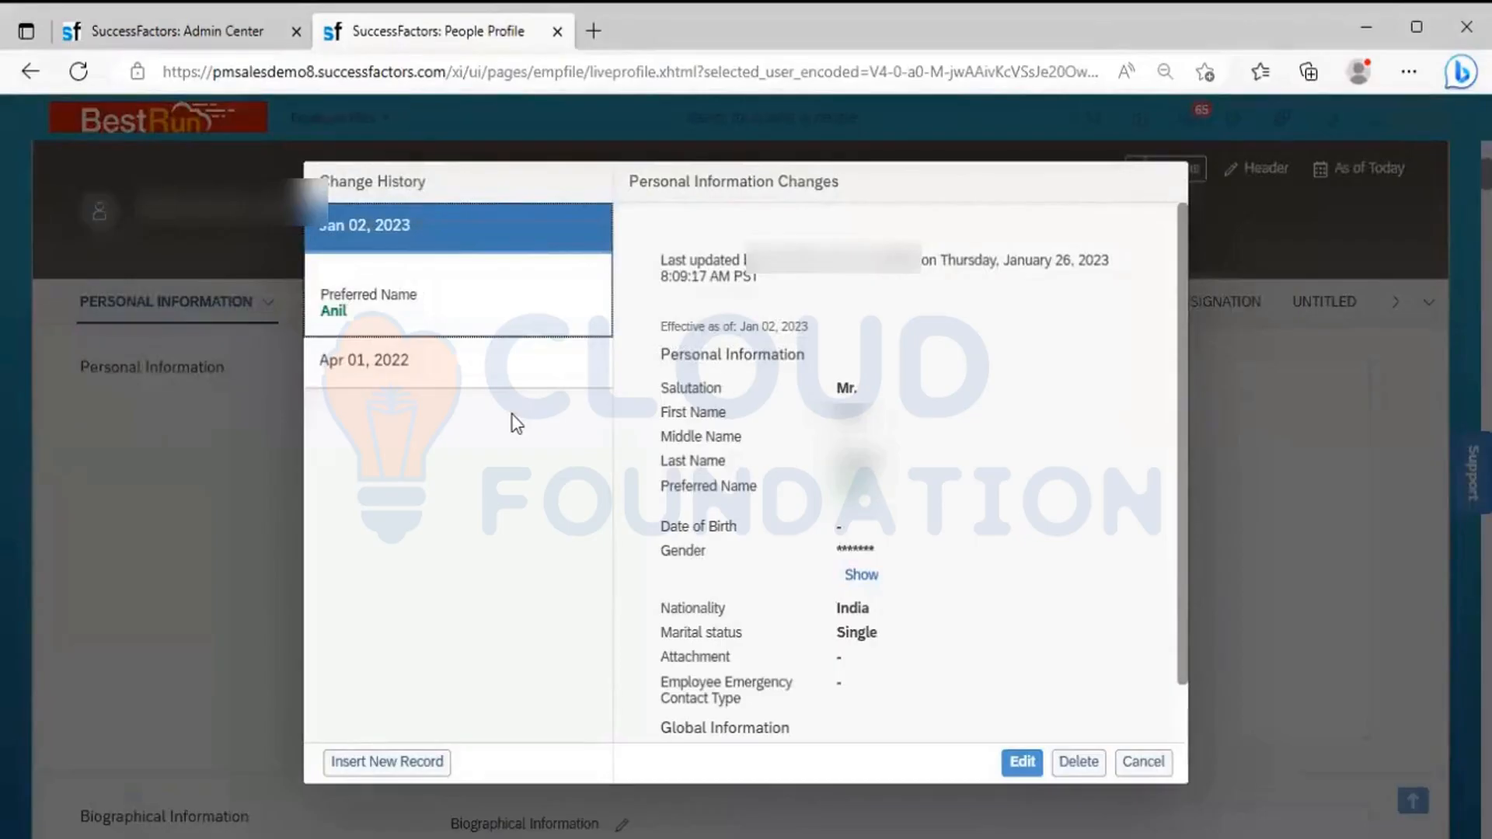
Return to the System Admin role's permission settings and display the rights in the Employee Data category
click(179, 31)
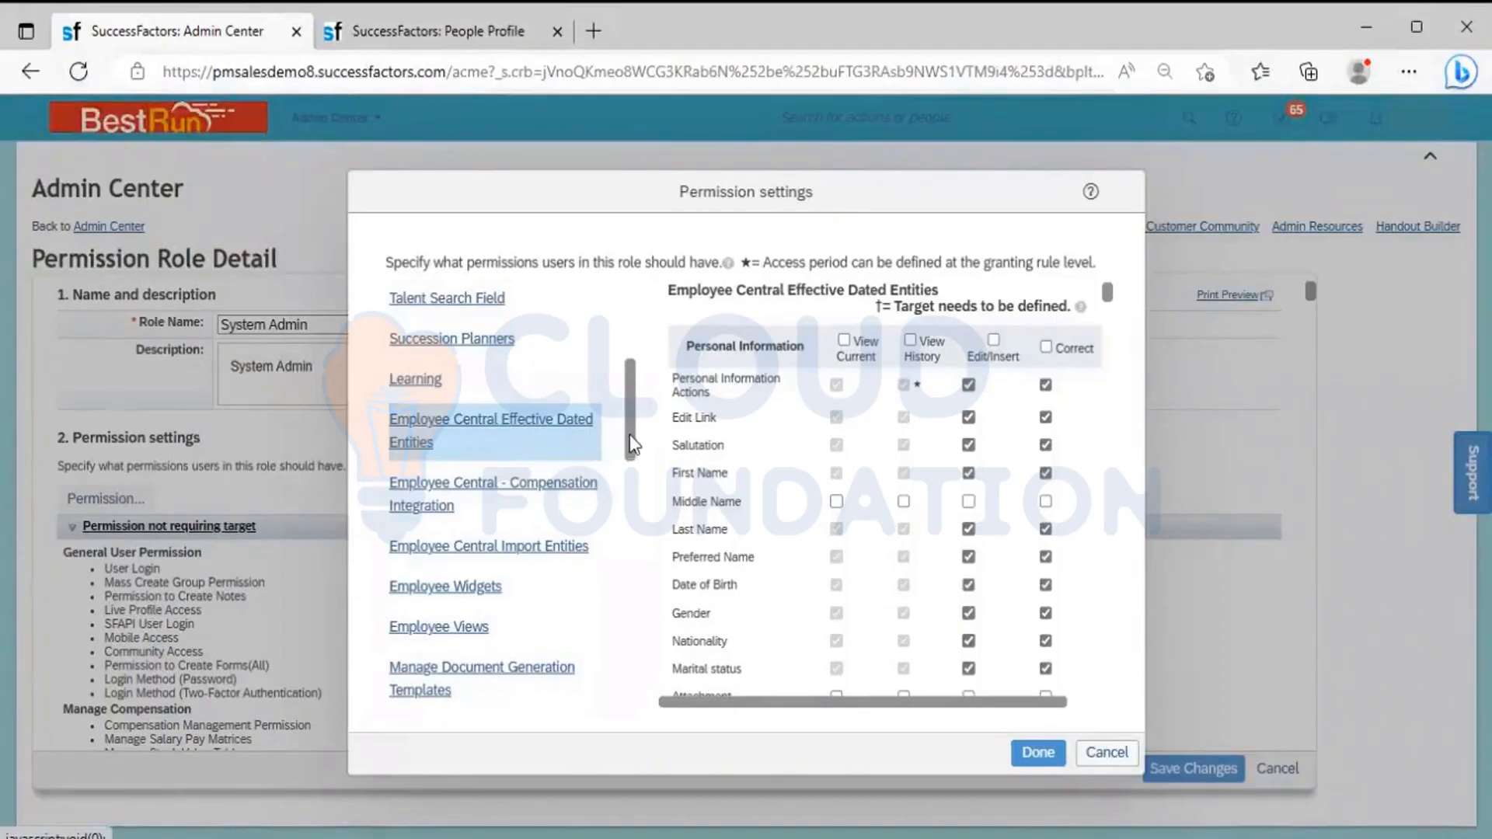
scroll(630, 450, down, 1)
drag(632, 457, 635, 504)
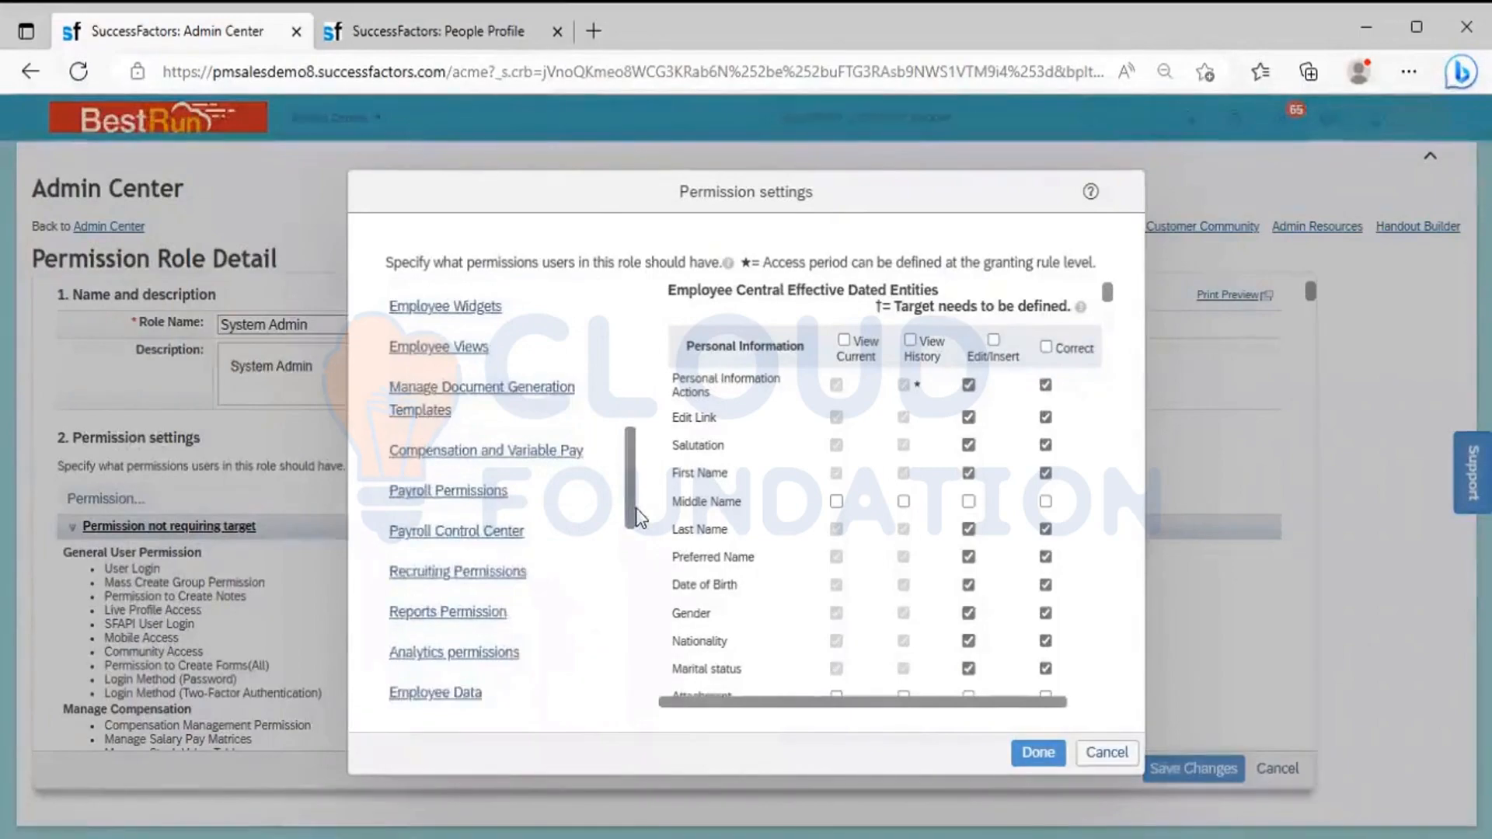
click(444, 697)
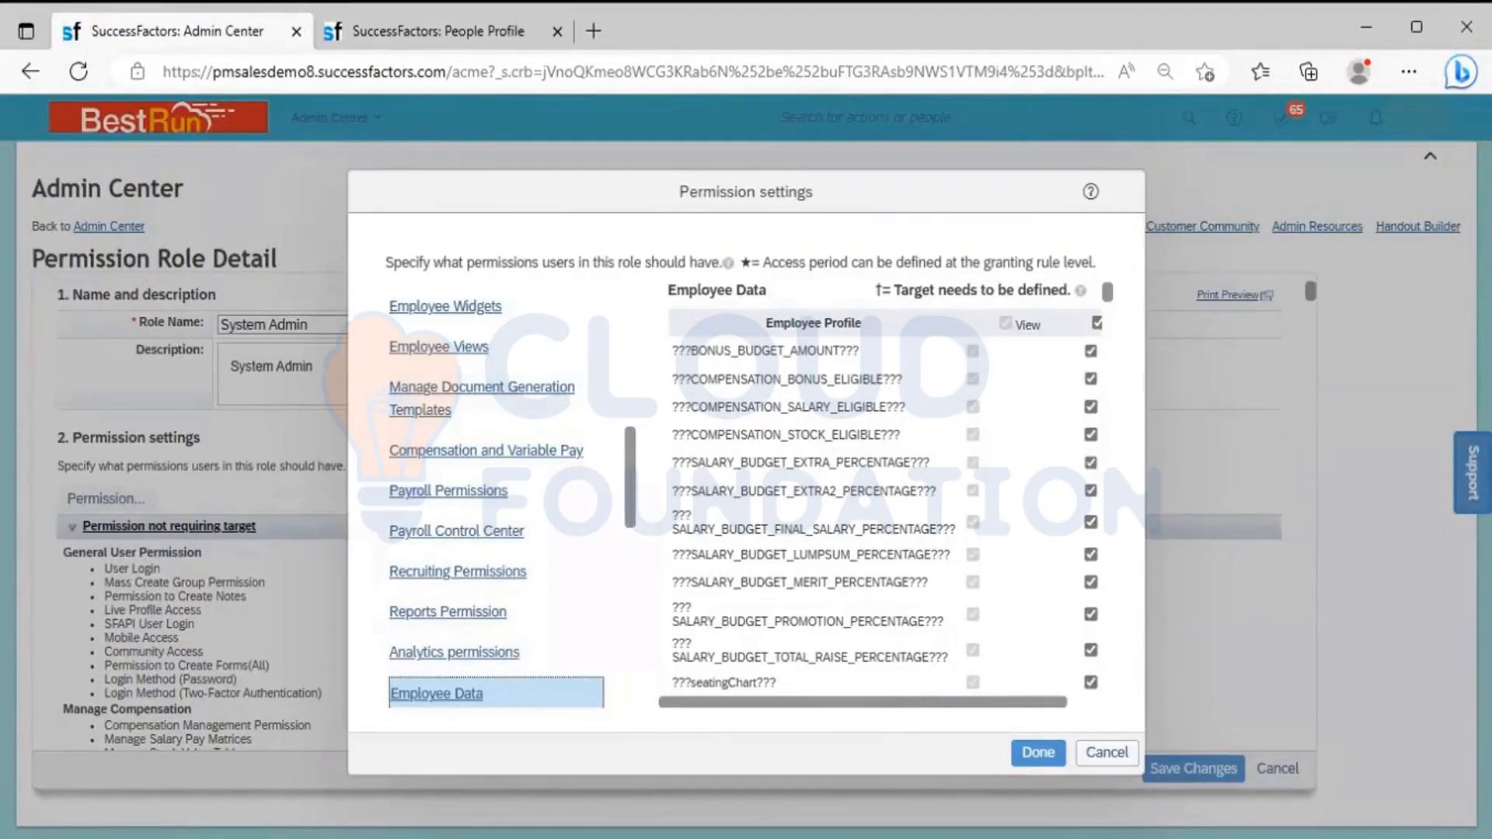
Switch to the Excel notes and read the descriptions of EC Effective Dated portlets and Employee View
key(alt+Tab)
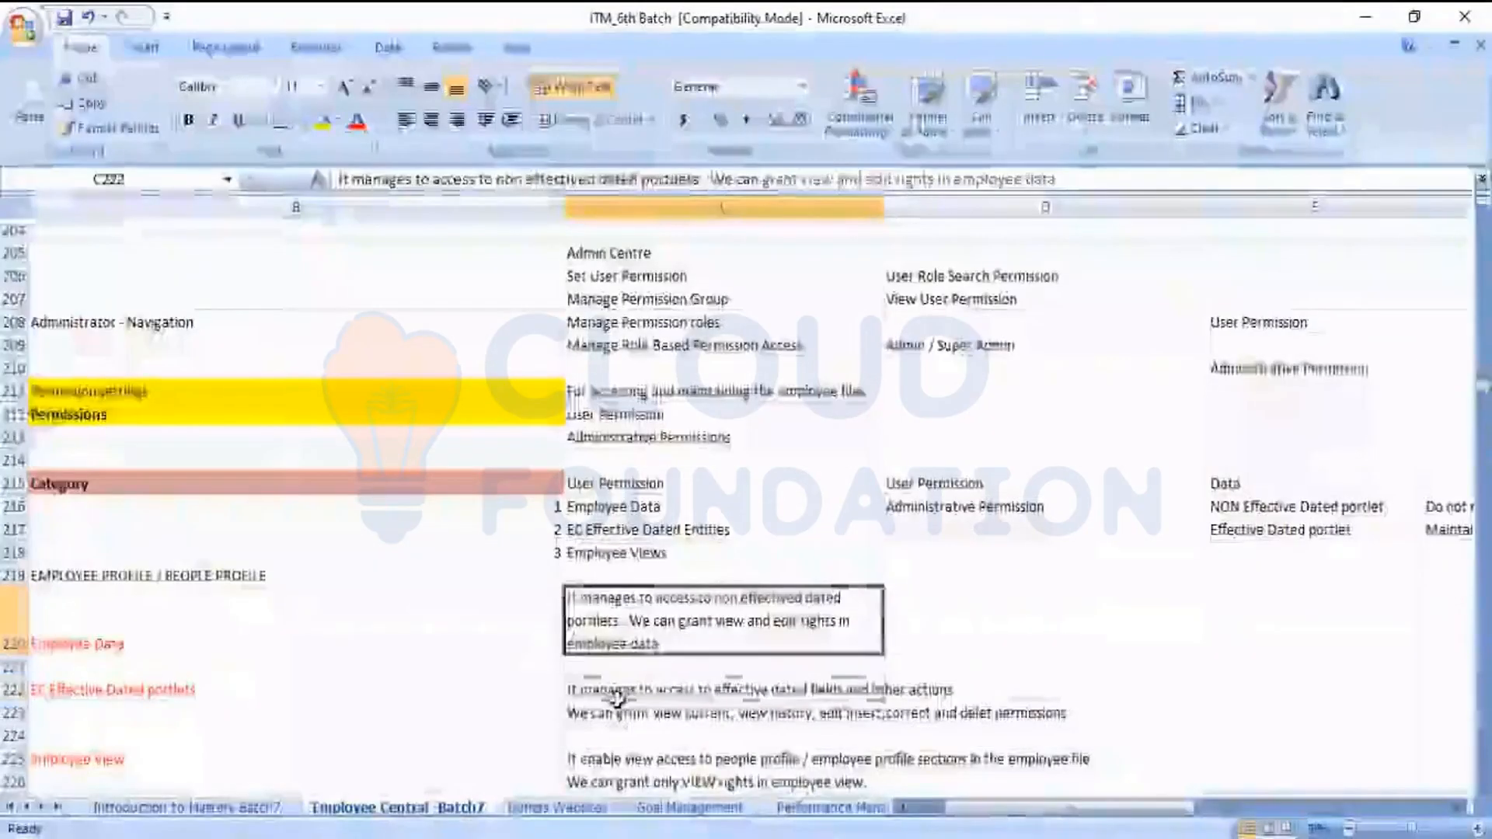
click(618, 693)
key(Down)
key(Down)
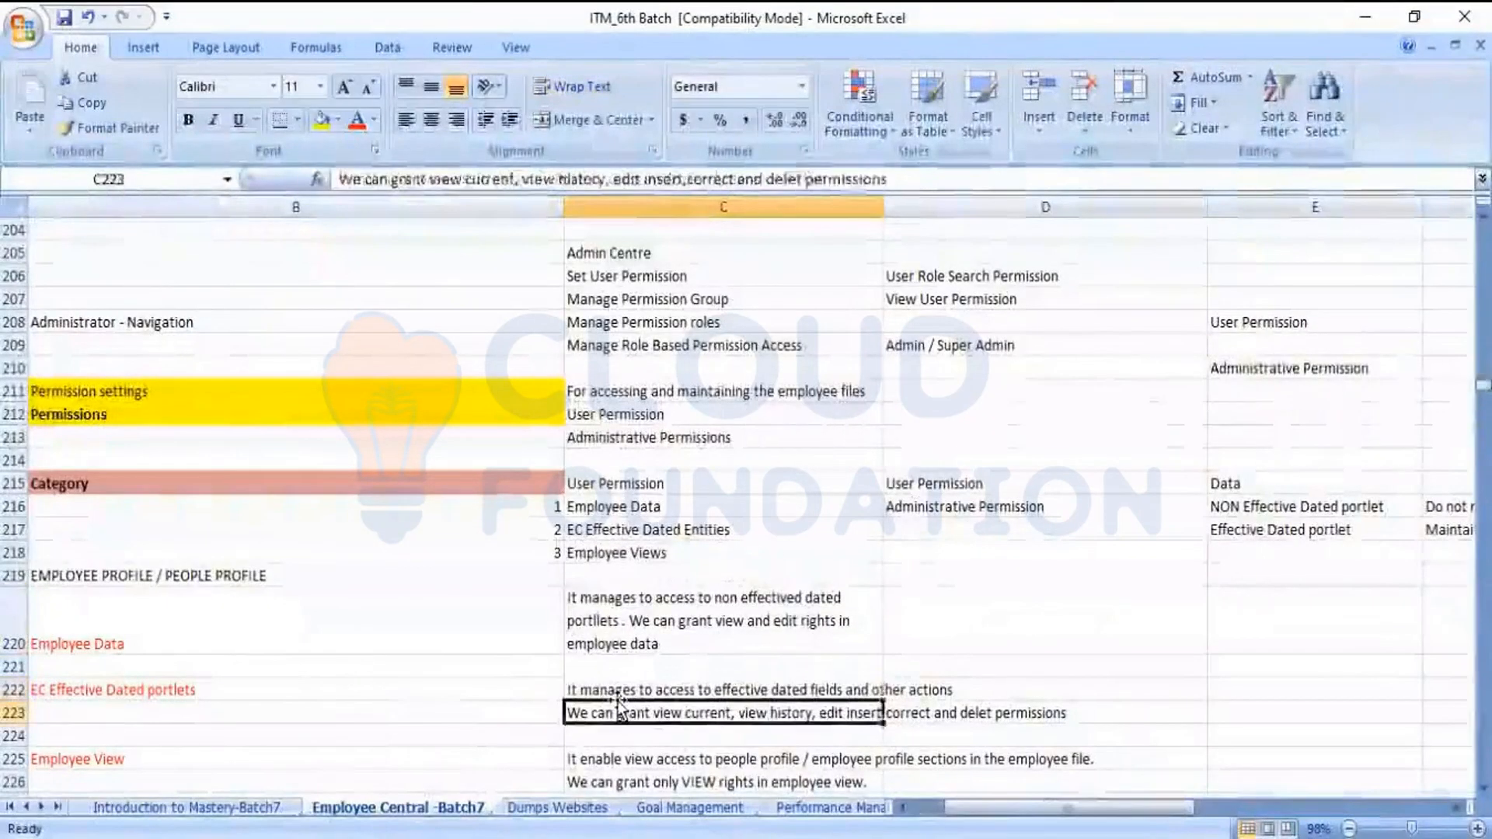
key(Down)
key(Down)
key(Down)
key(Down)
key(Down)
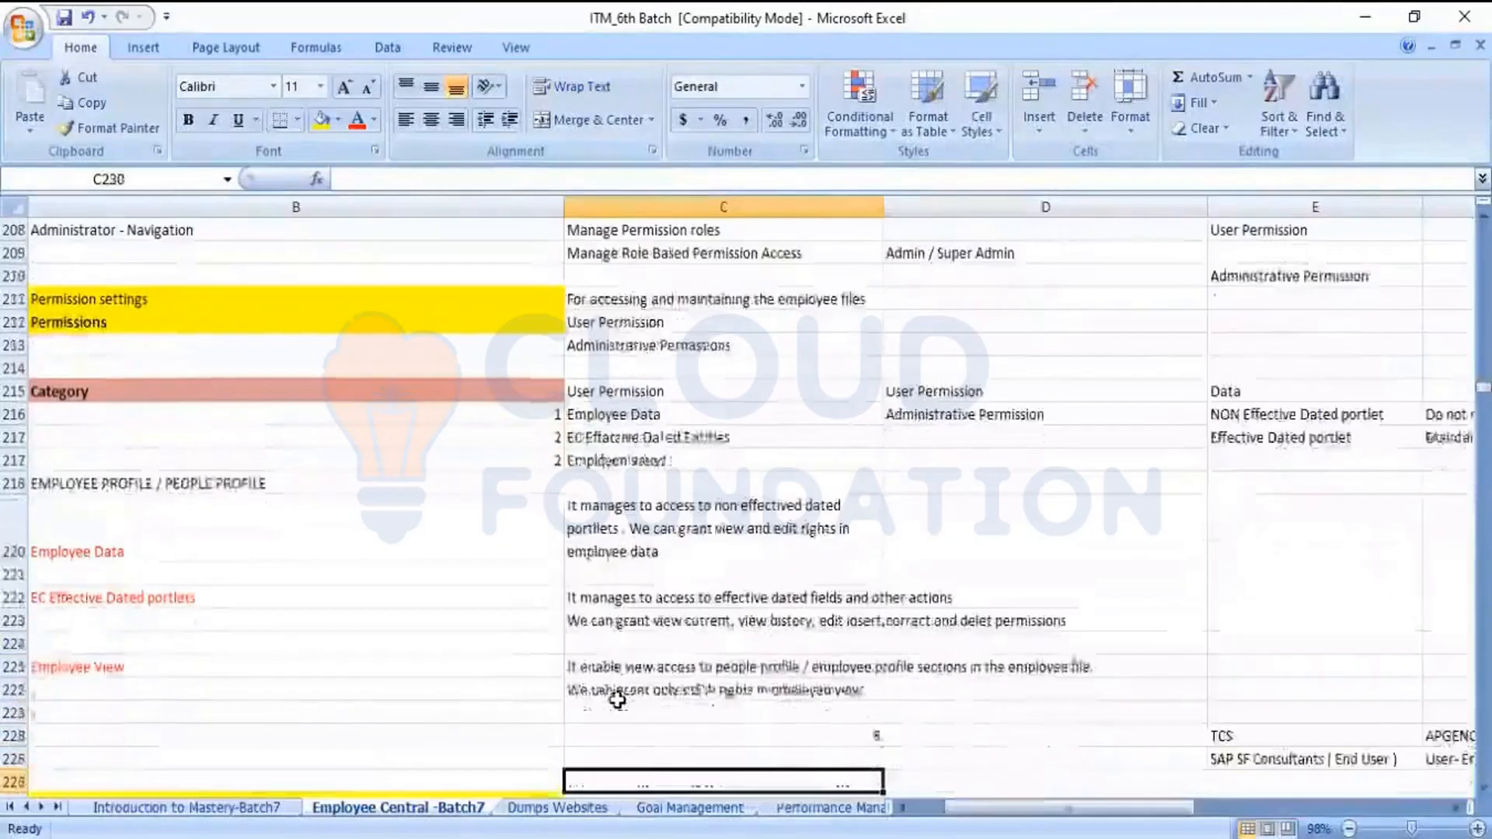
key(Up)
key(Up)
key(Up)
key(Up)
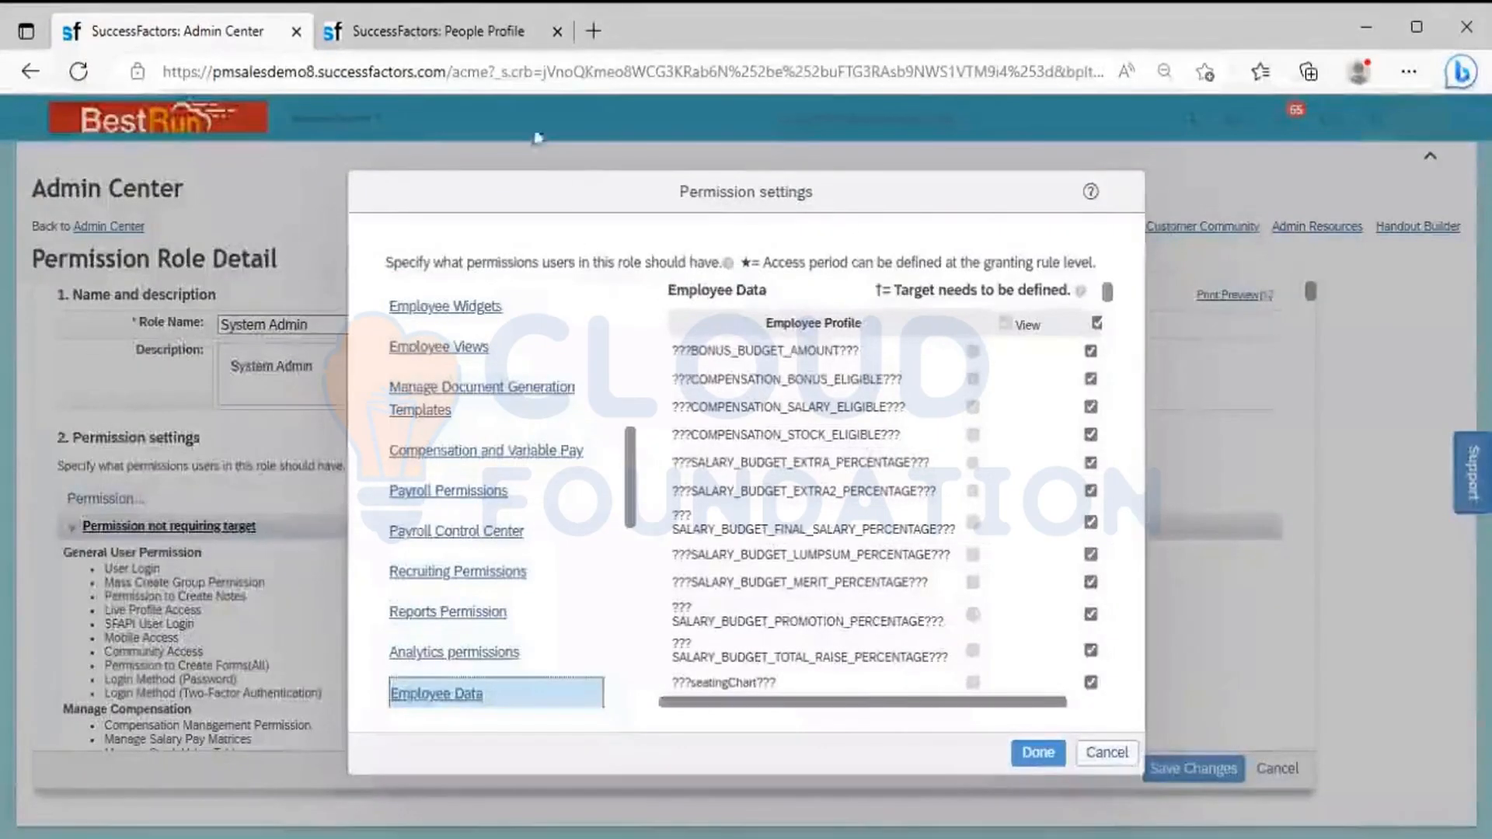
Return to the People Profile, view the Jan 02, 2023 record in the Personal Information change history, and close the history
click(432, 25)
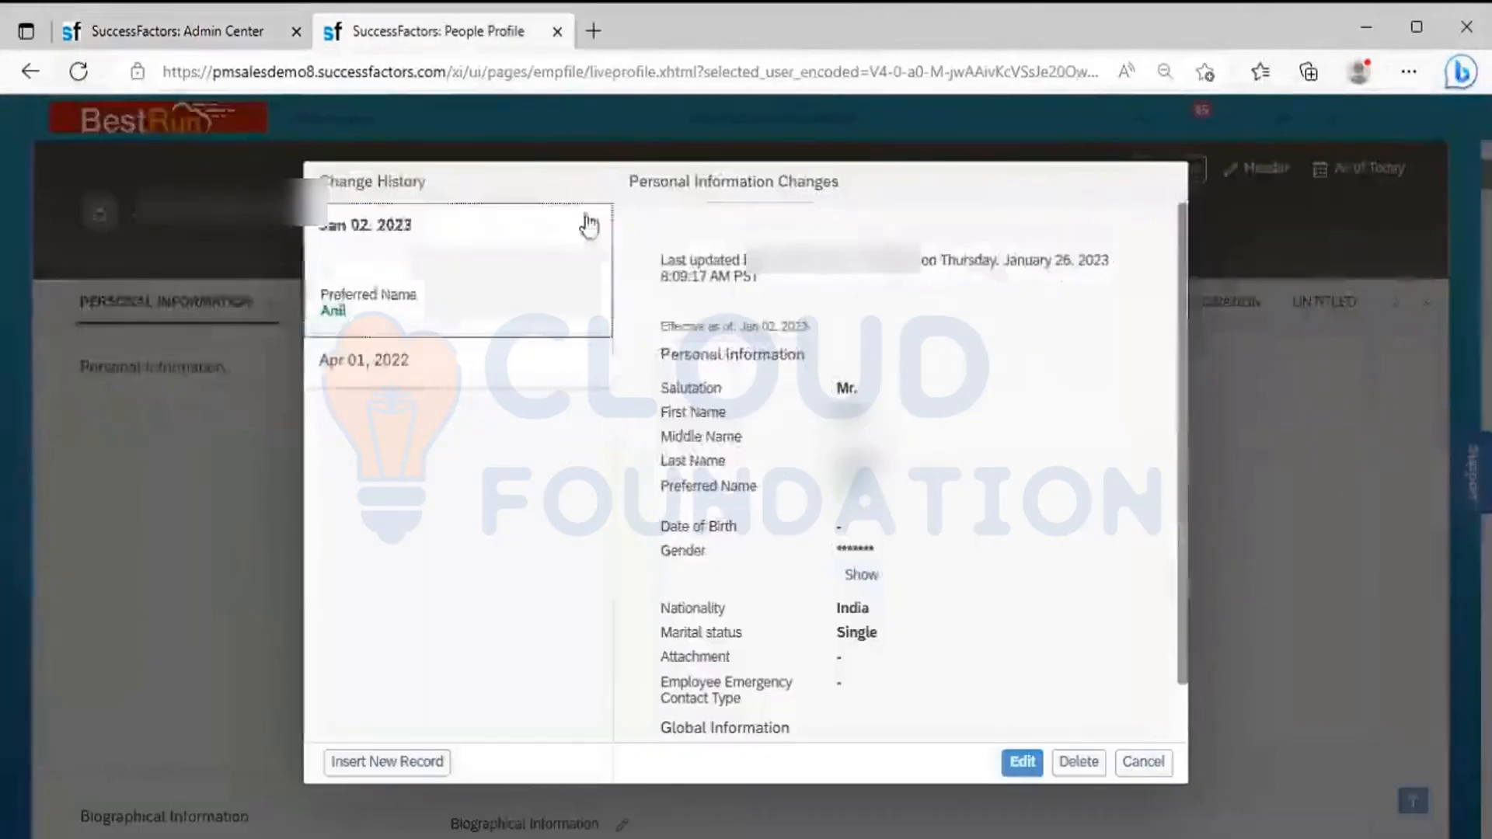
click(589, 225)
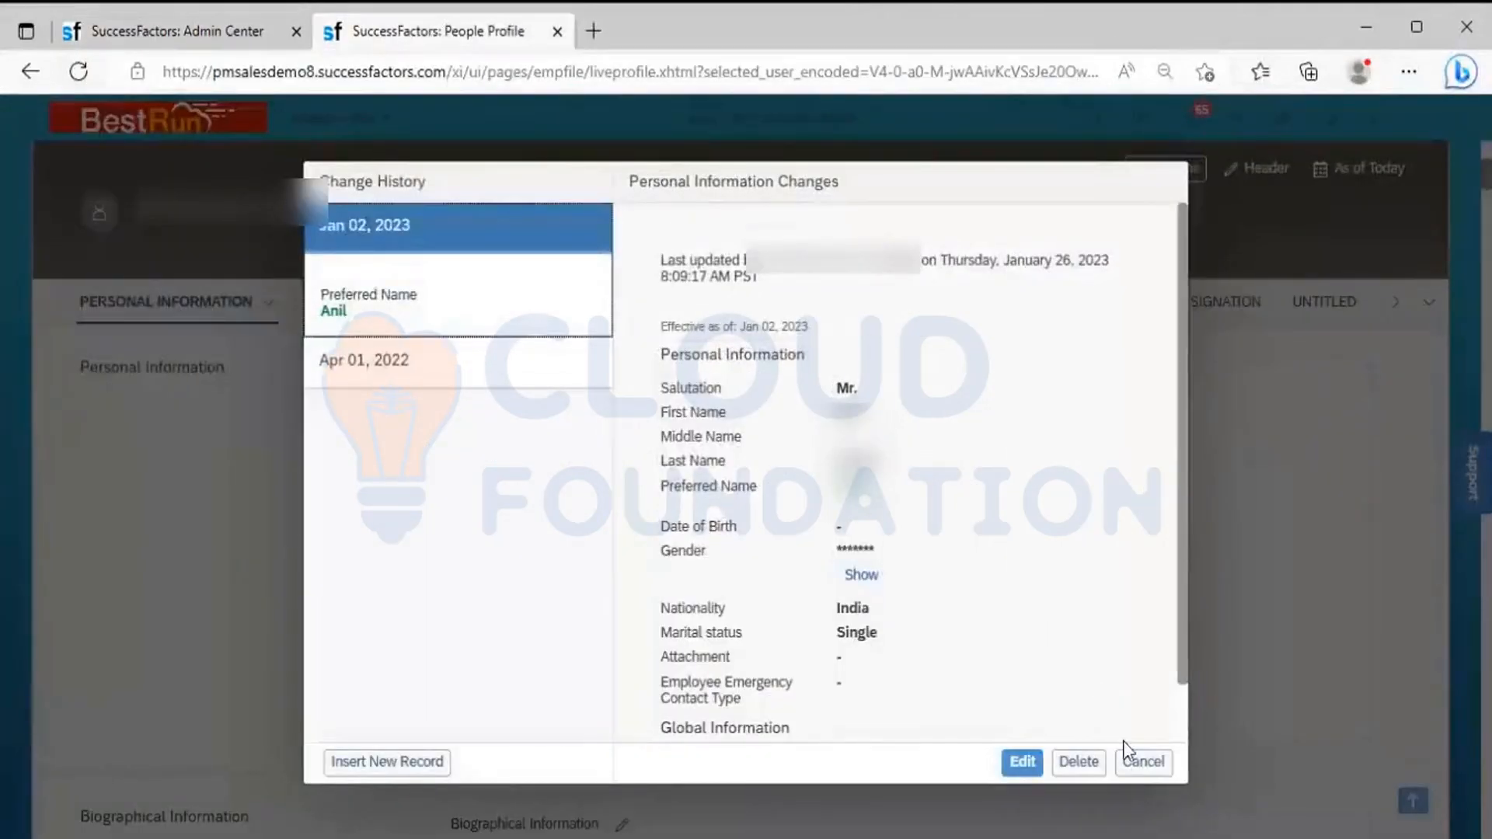
click(1128, 761)
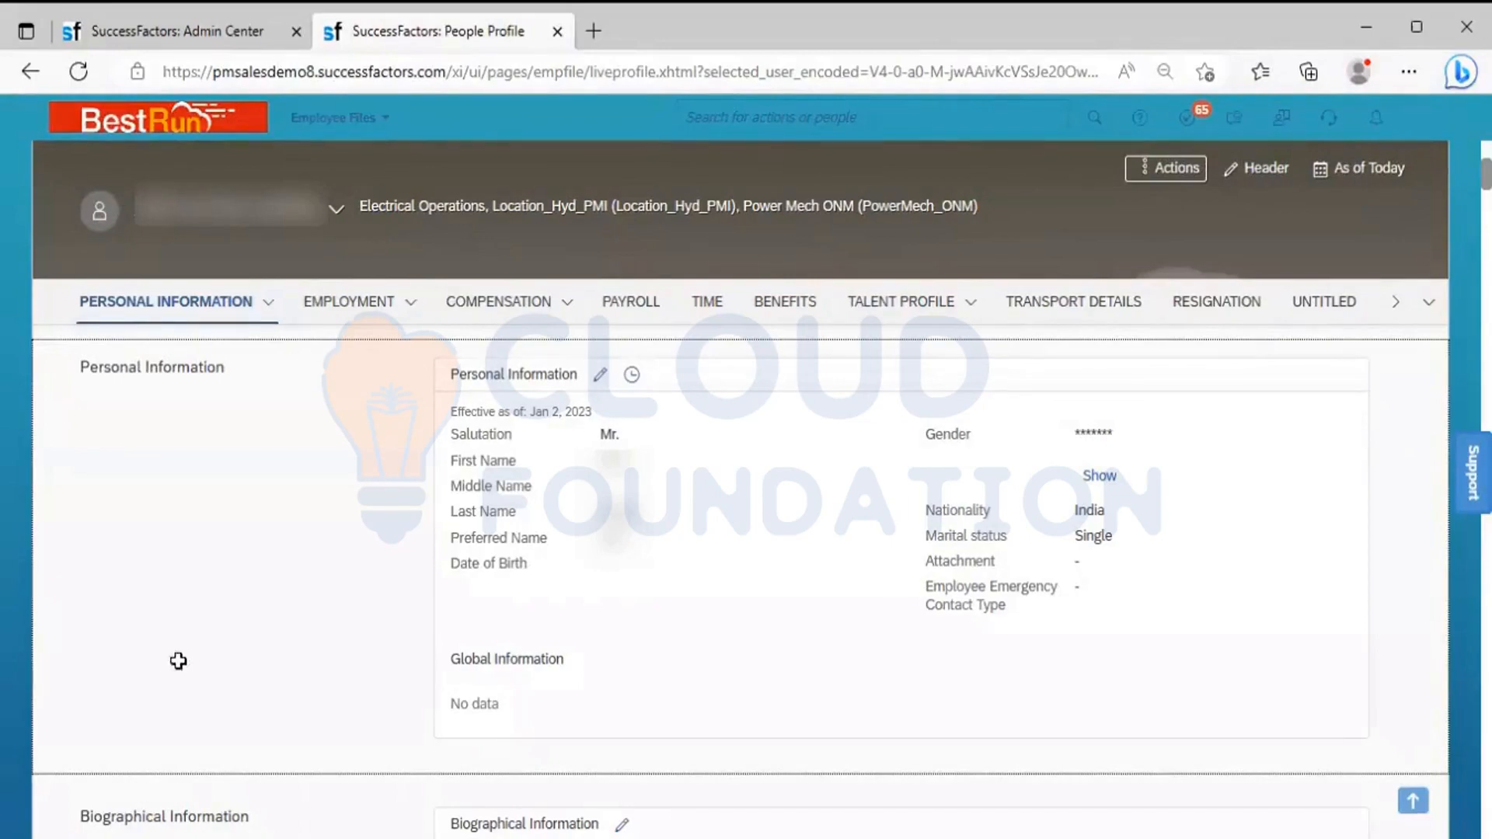
Compare the Employee View description in the Excel notes with the Employee Views category's View rights, and close the permission settings without changes
key(alt+Tab)
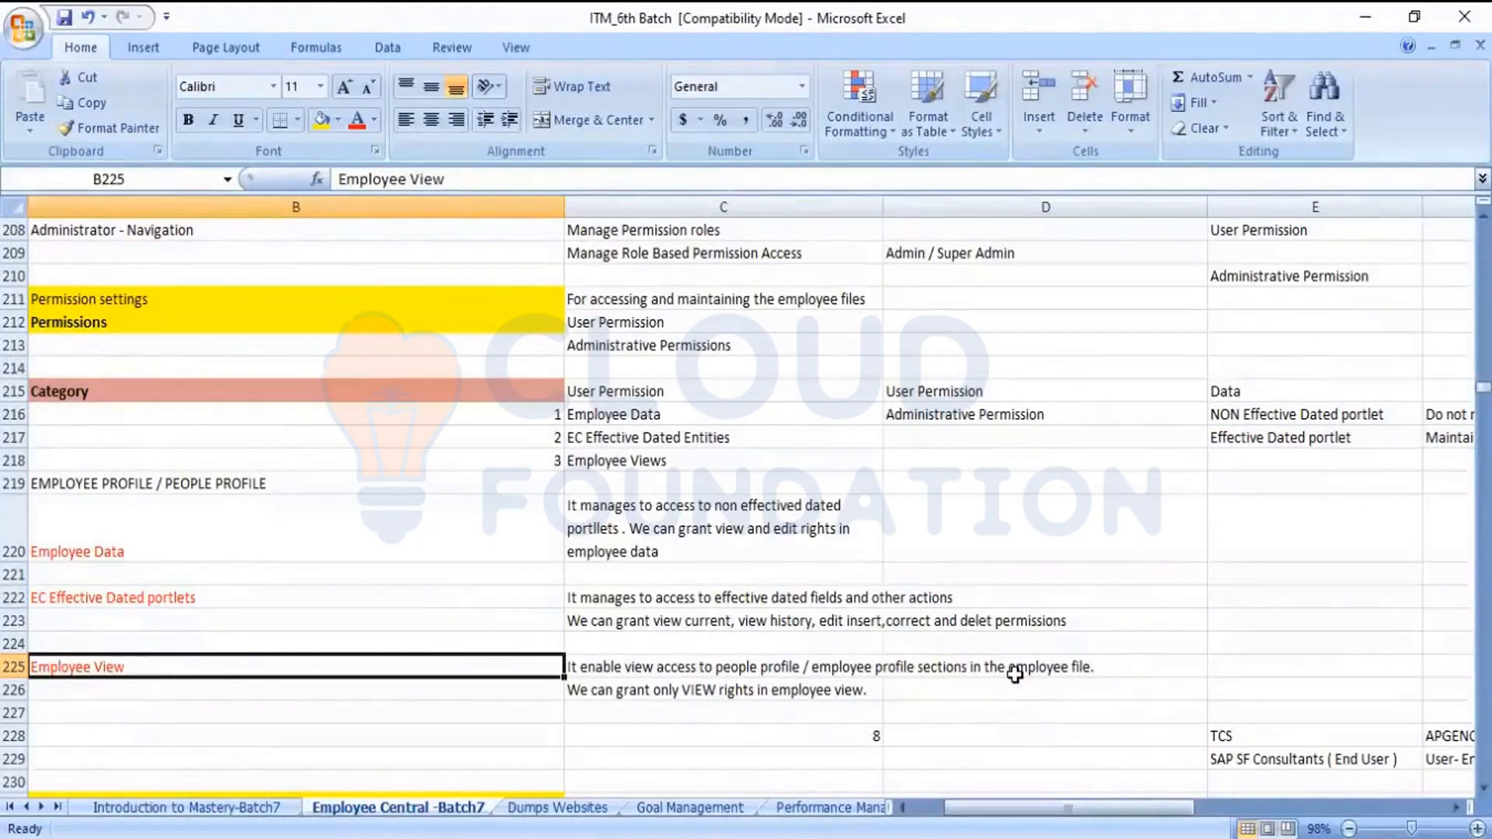
click(738, 689)
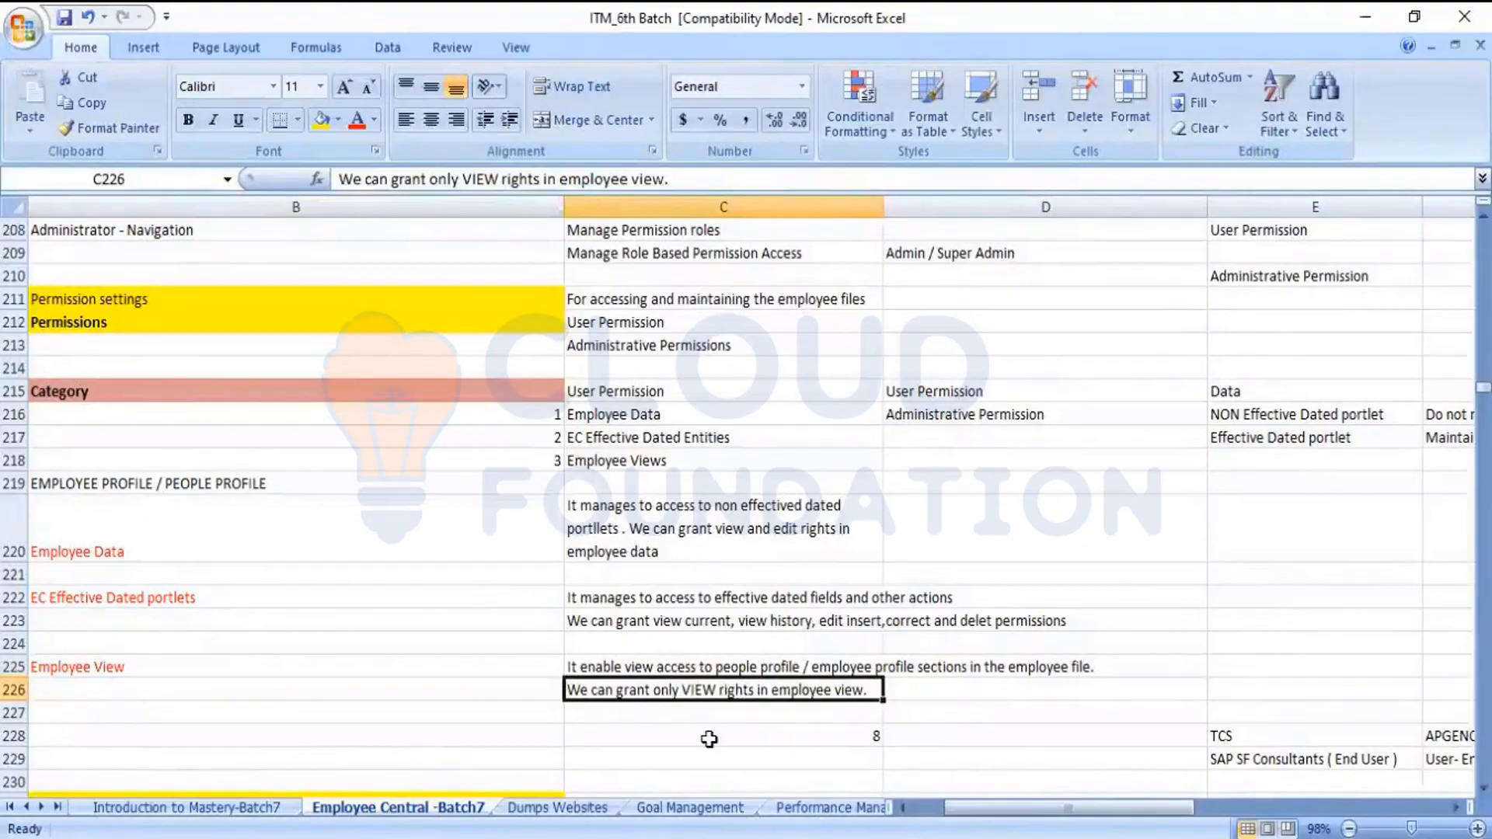
key(alt+Tab)
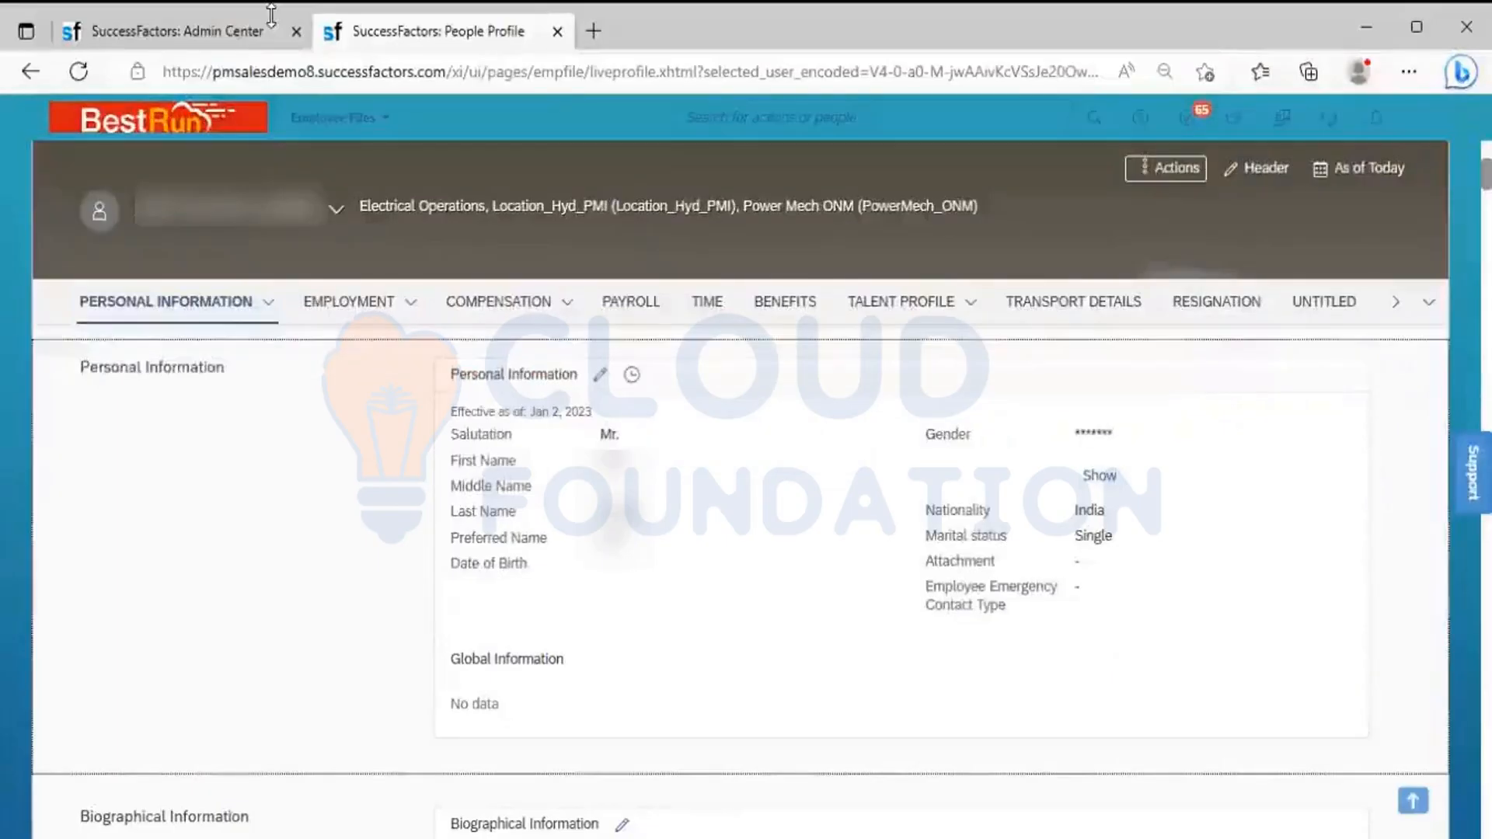
click(217, 29)
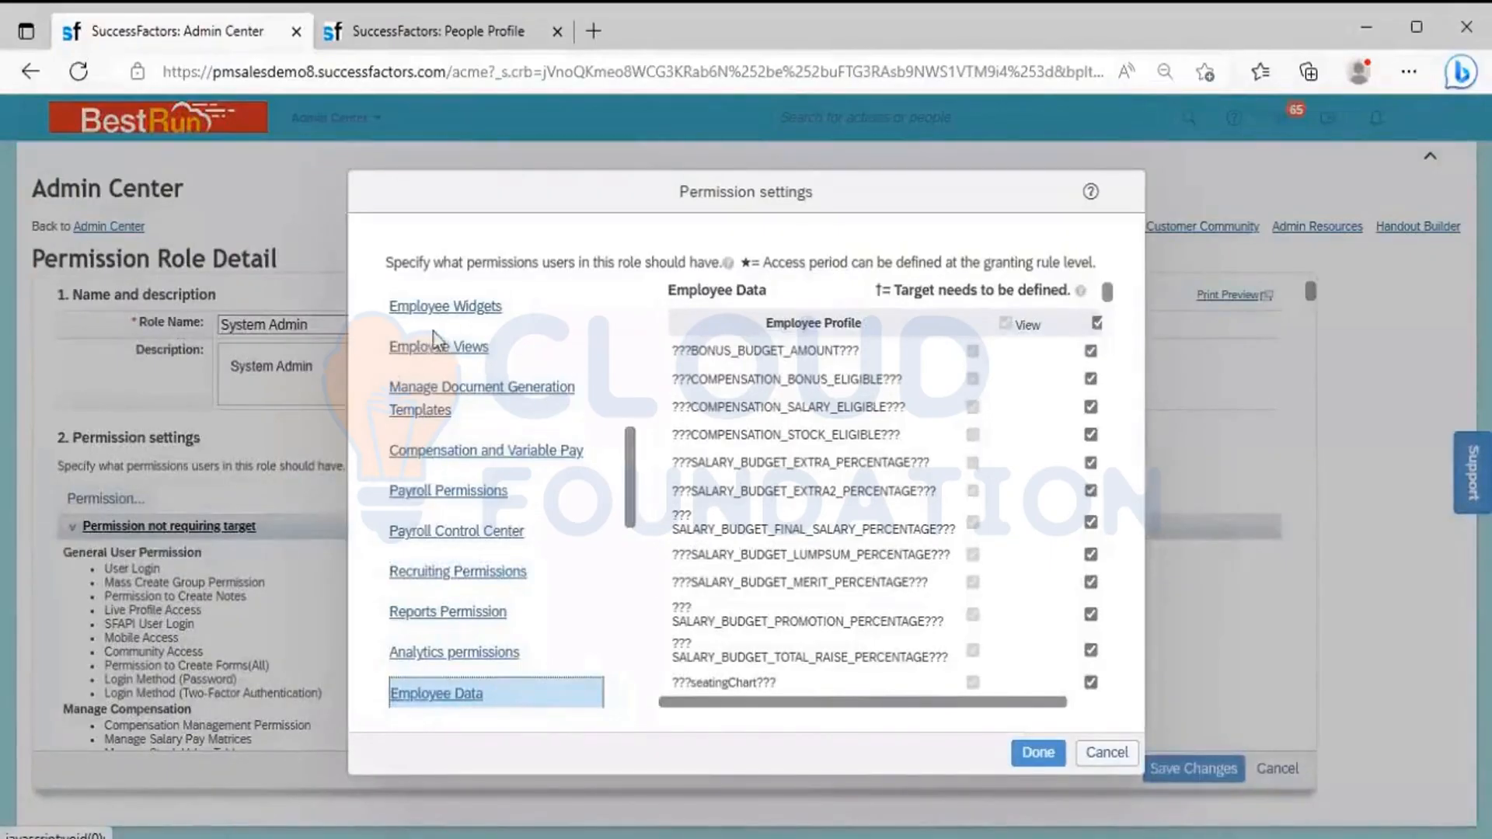
click(444, 350)
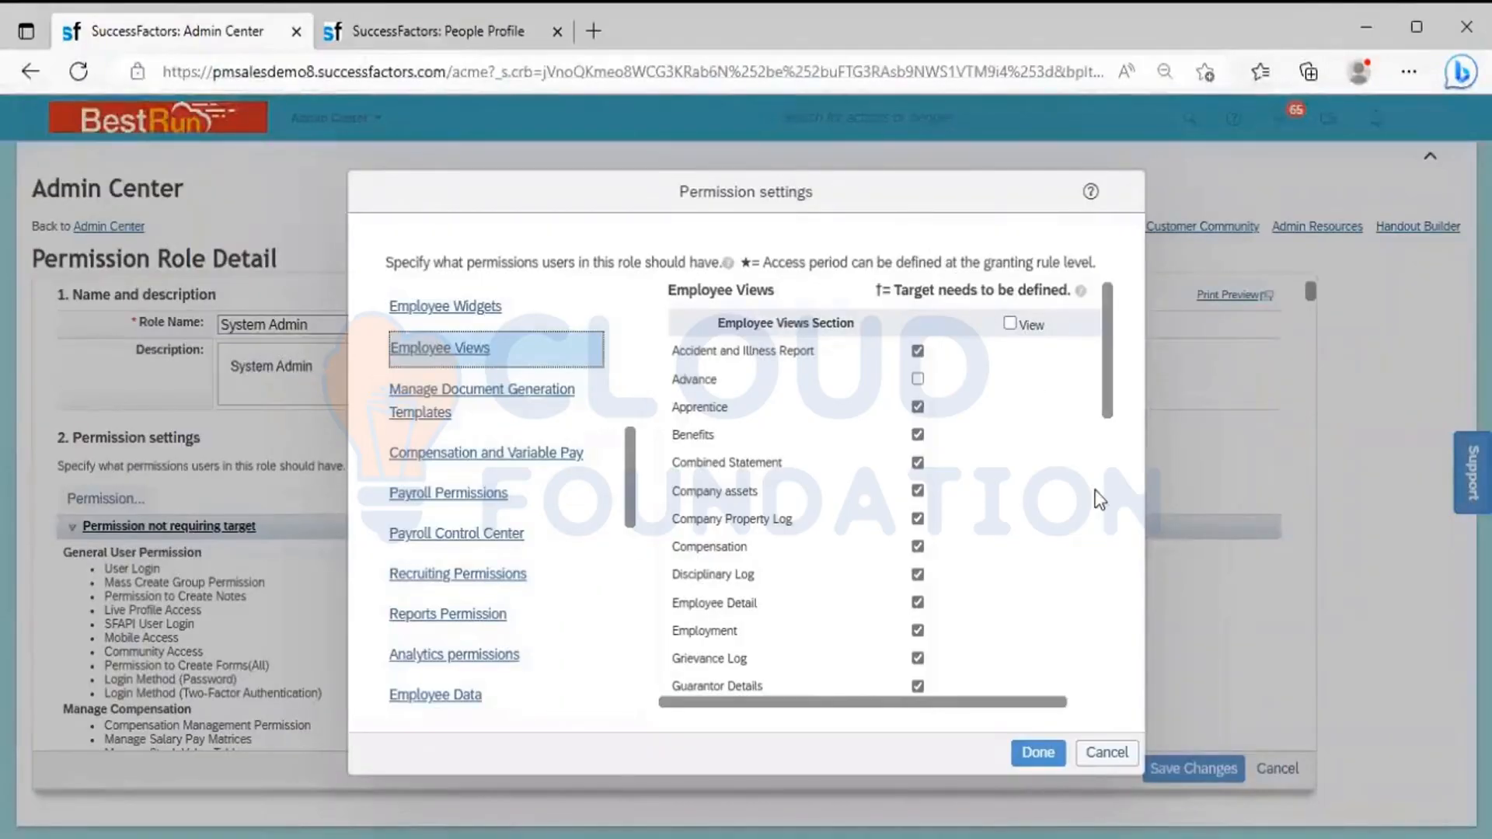
click(1110, 751)
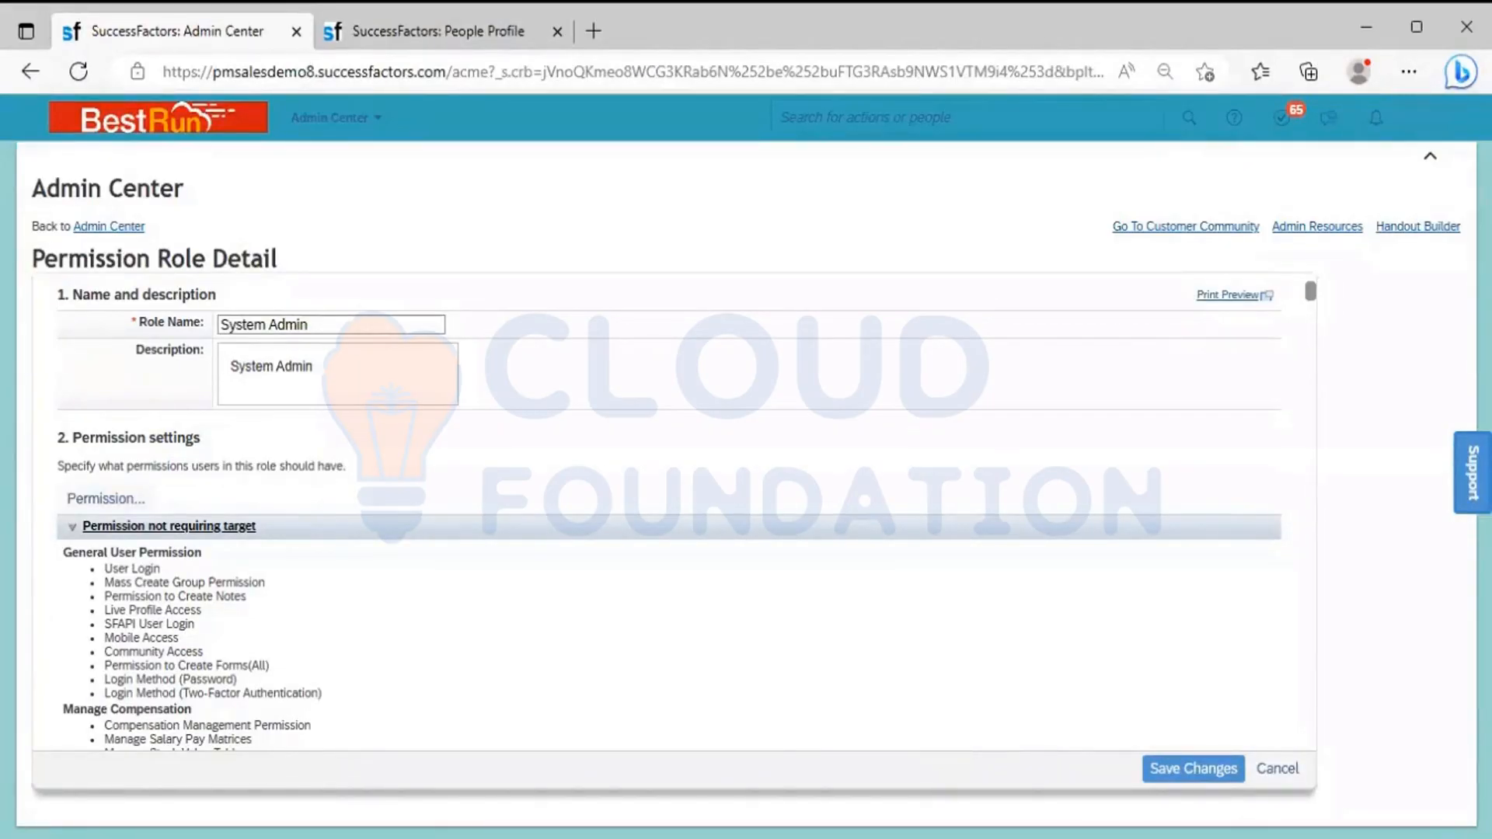
Read on in the Excel notes through the RBP section to the Role Types list
key(alt+Tab)
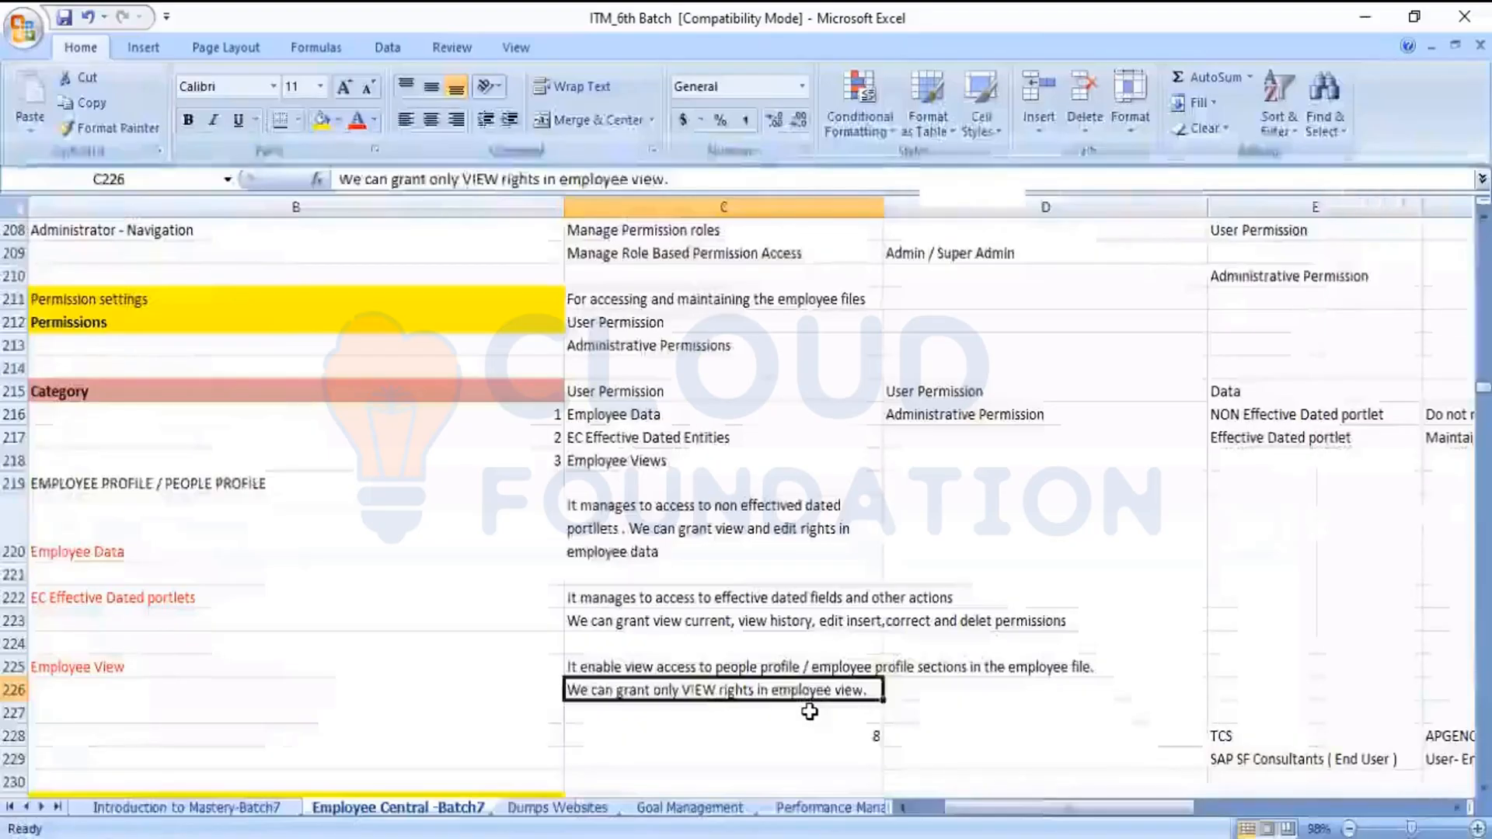
click(809, 712)
key(Down)
key(Down)
key(Down)
key(Down)
key(Down)
key(Down)
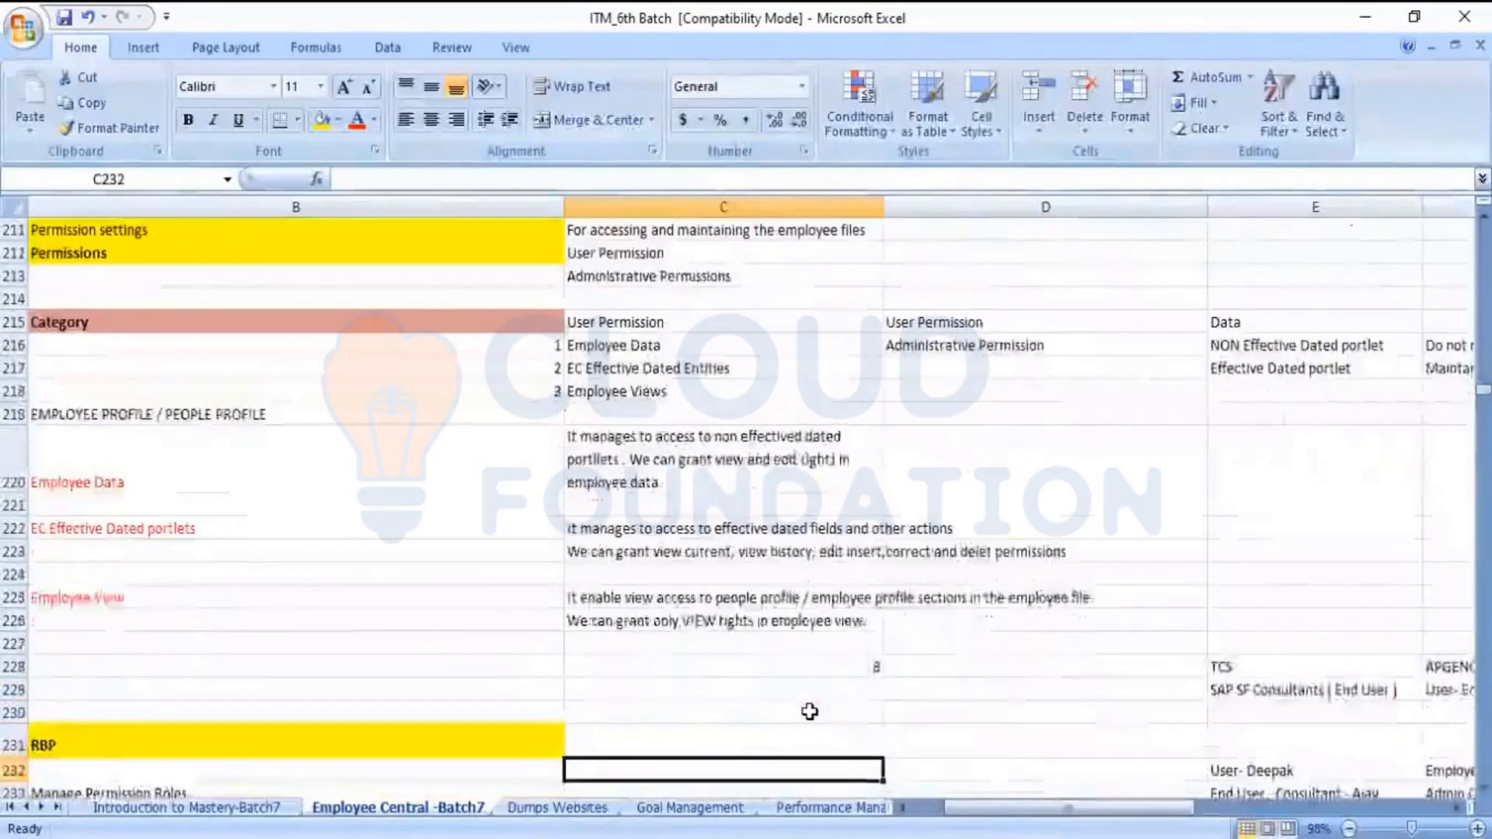
key(Down)
key(Down)
key(Down)
key(Down)
key(Down)
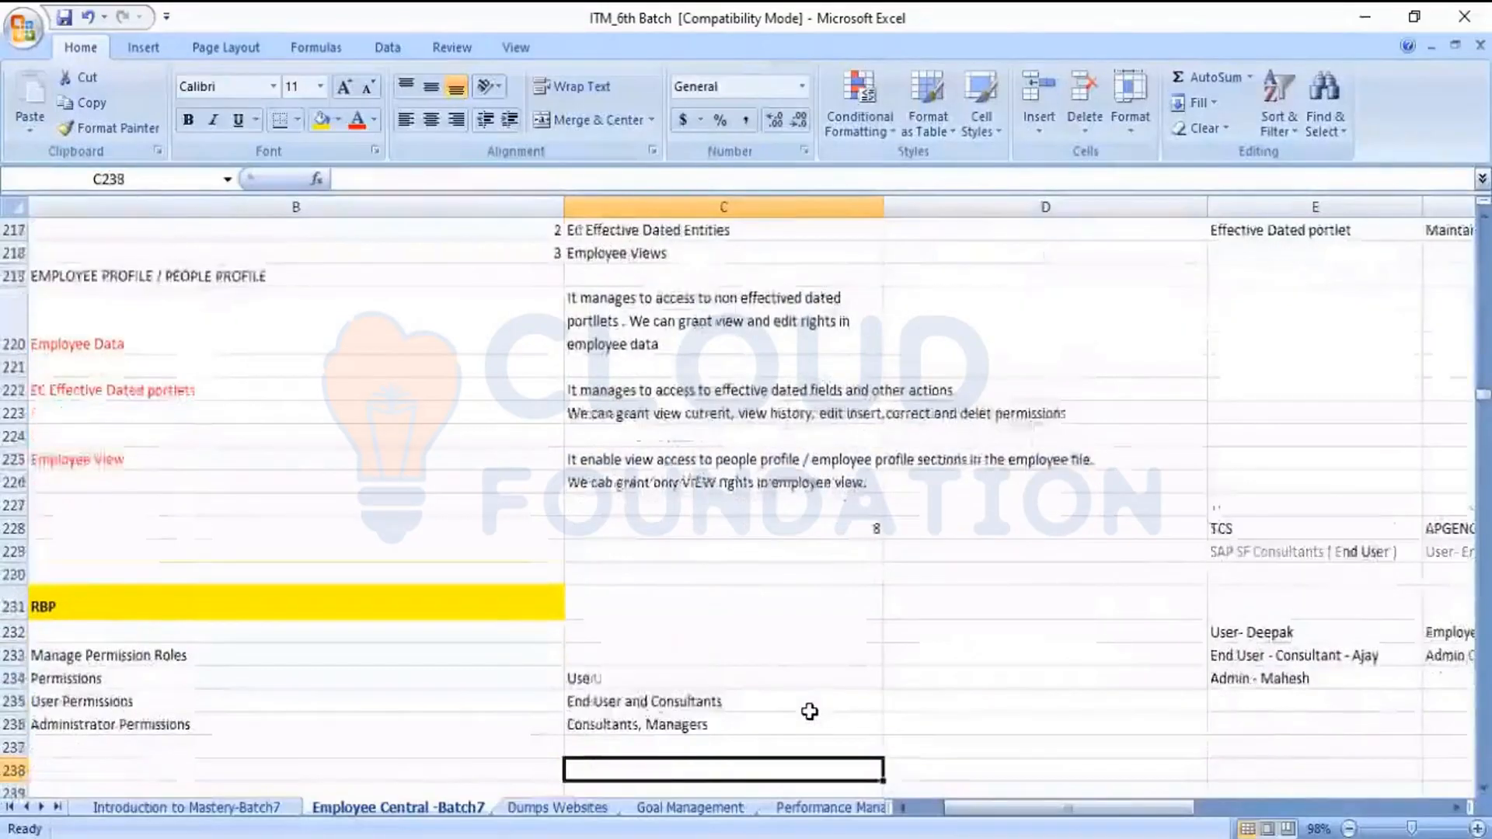
key(Down)
key(Down)
key(Down)
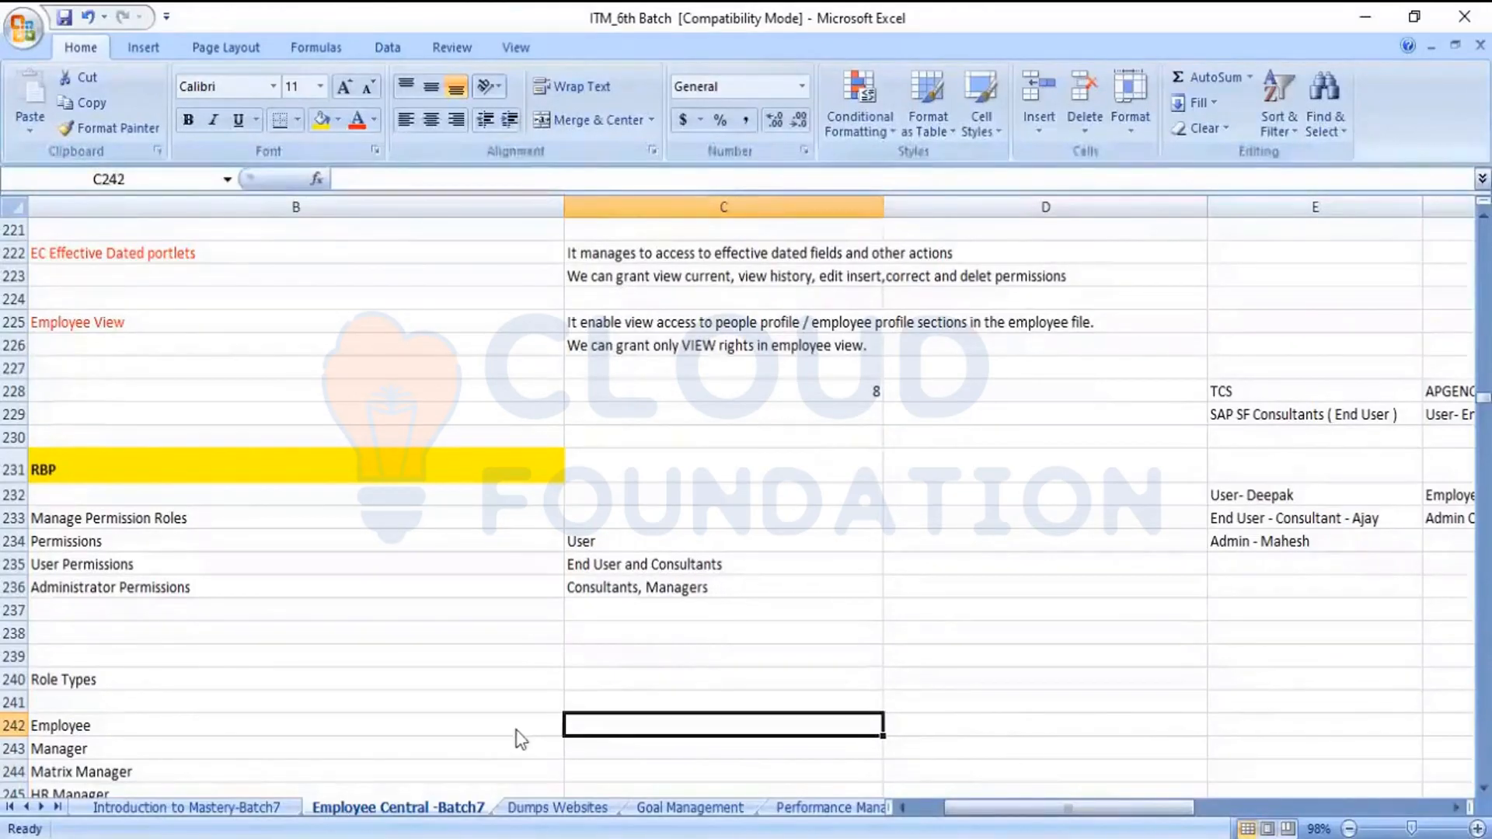
Reopen the System Admin role's permission settings and compare the Employee Central Effective Dated Entities rights with the People Profile's Personal Information
key(alt+Tab)
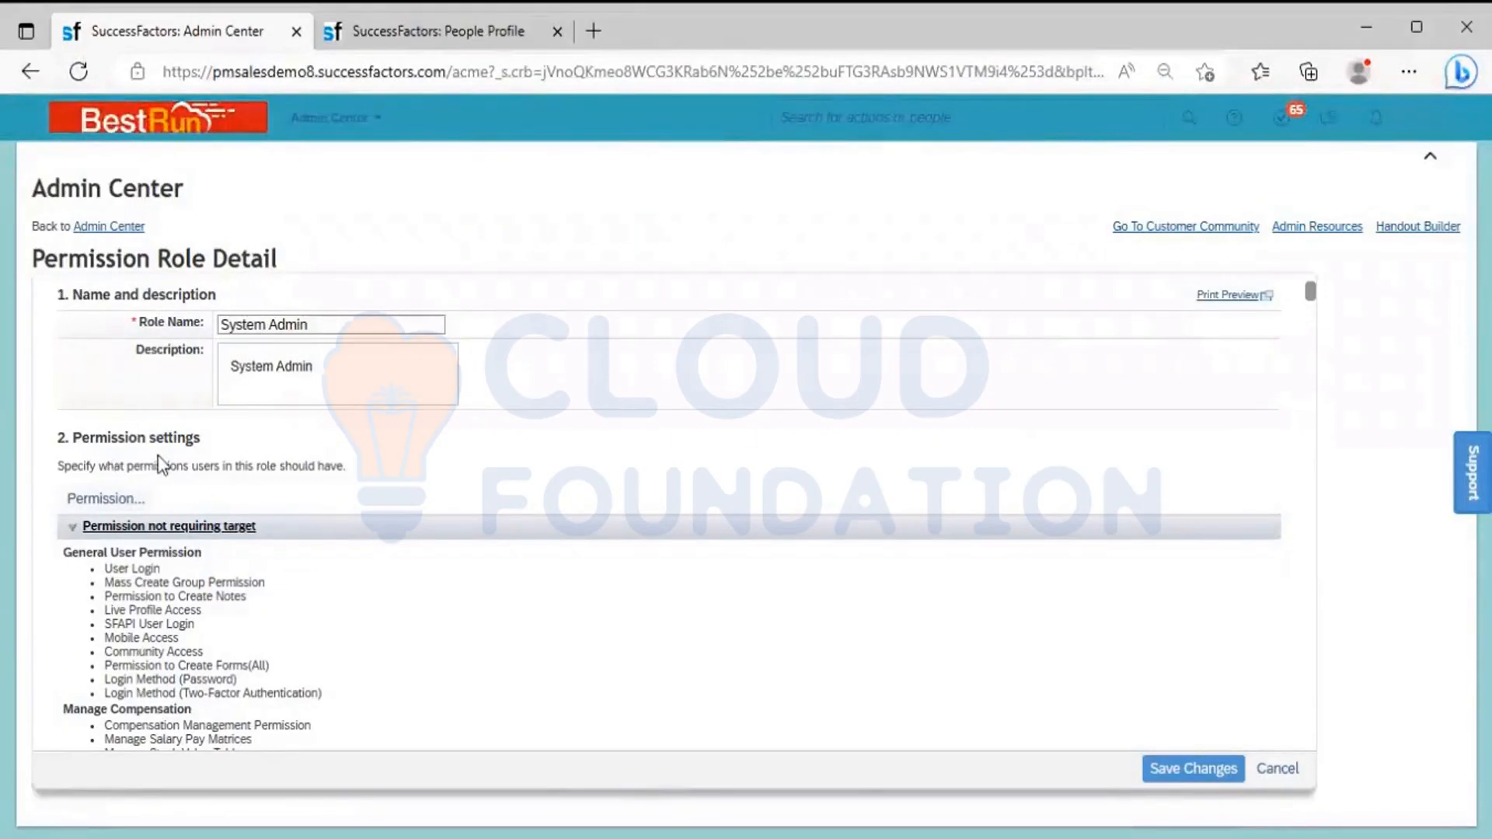
click(108, 499)
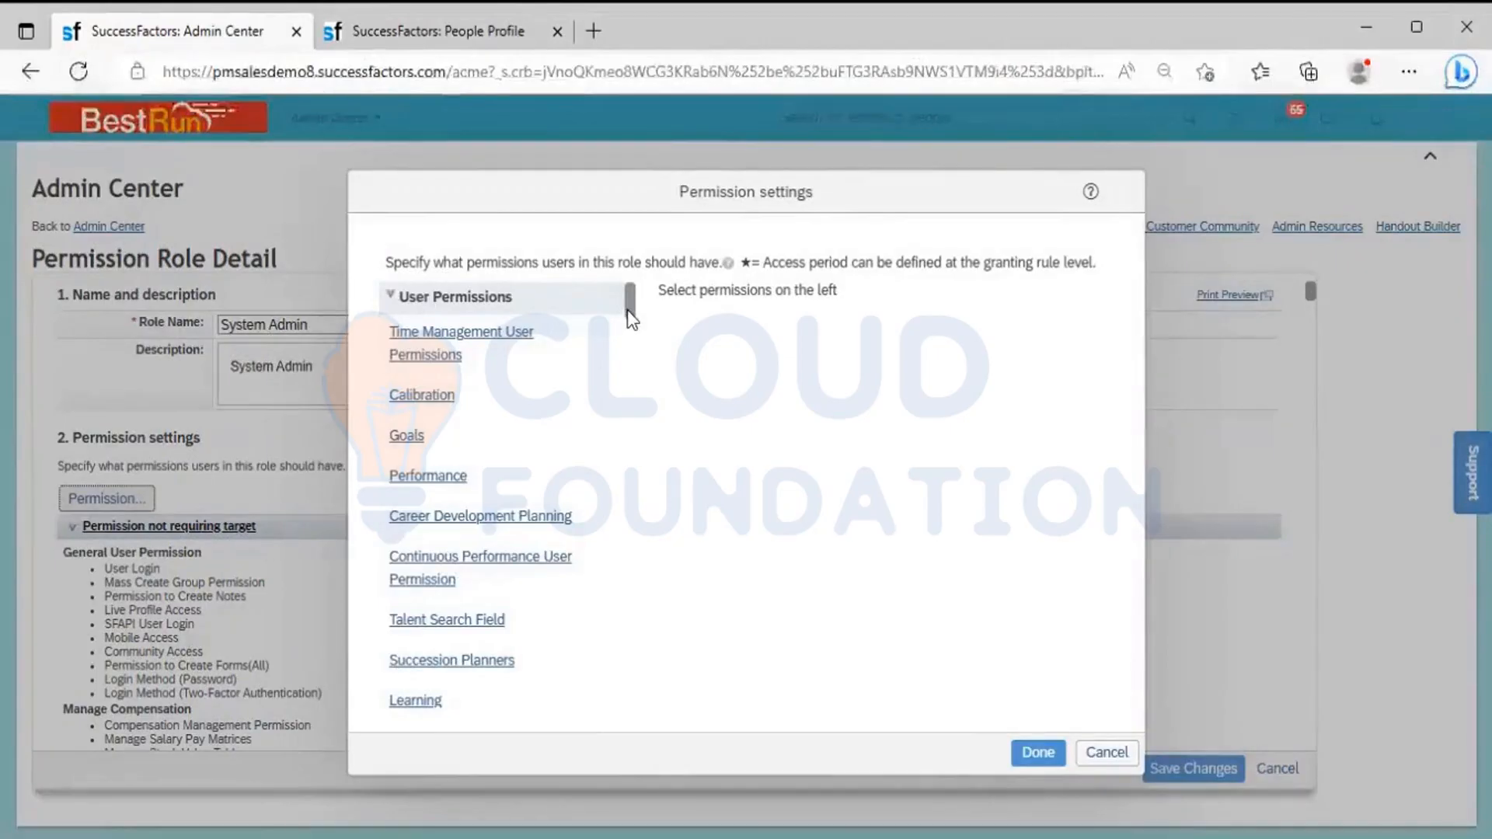
drag(627, 309, 627, 328)
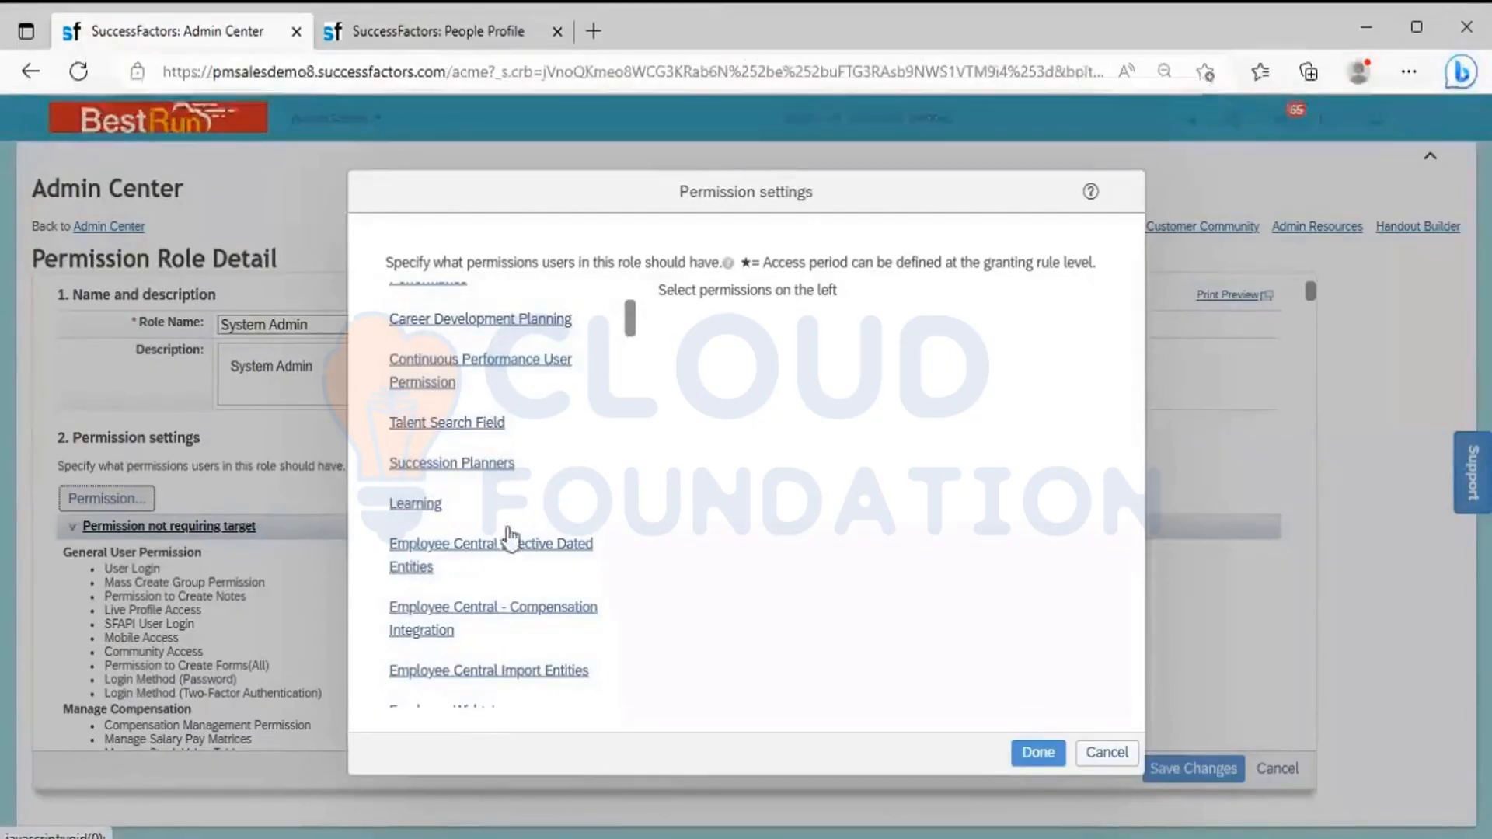
click(457, 558)
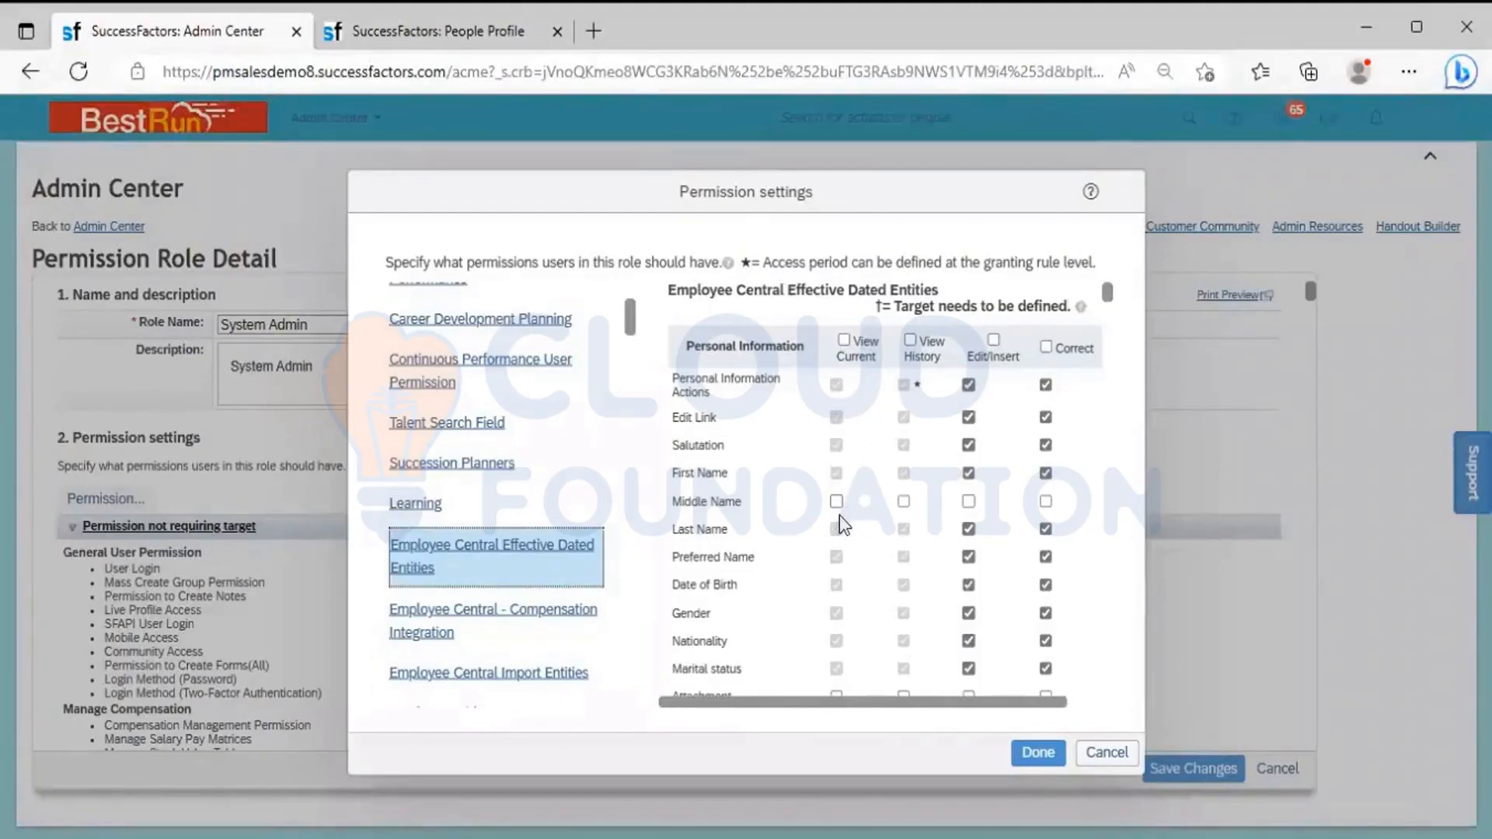
click(440, 35)
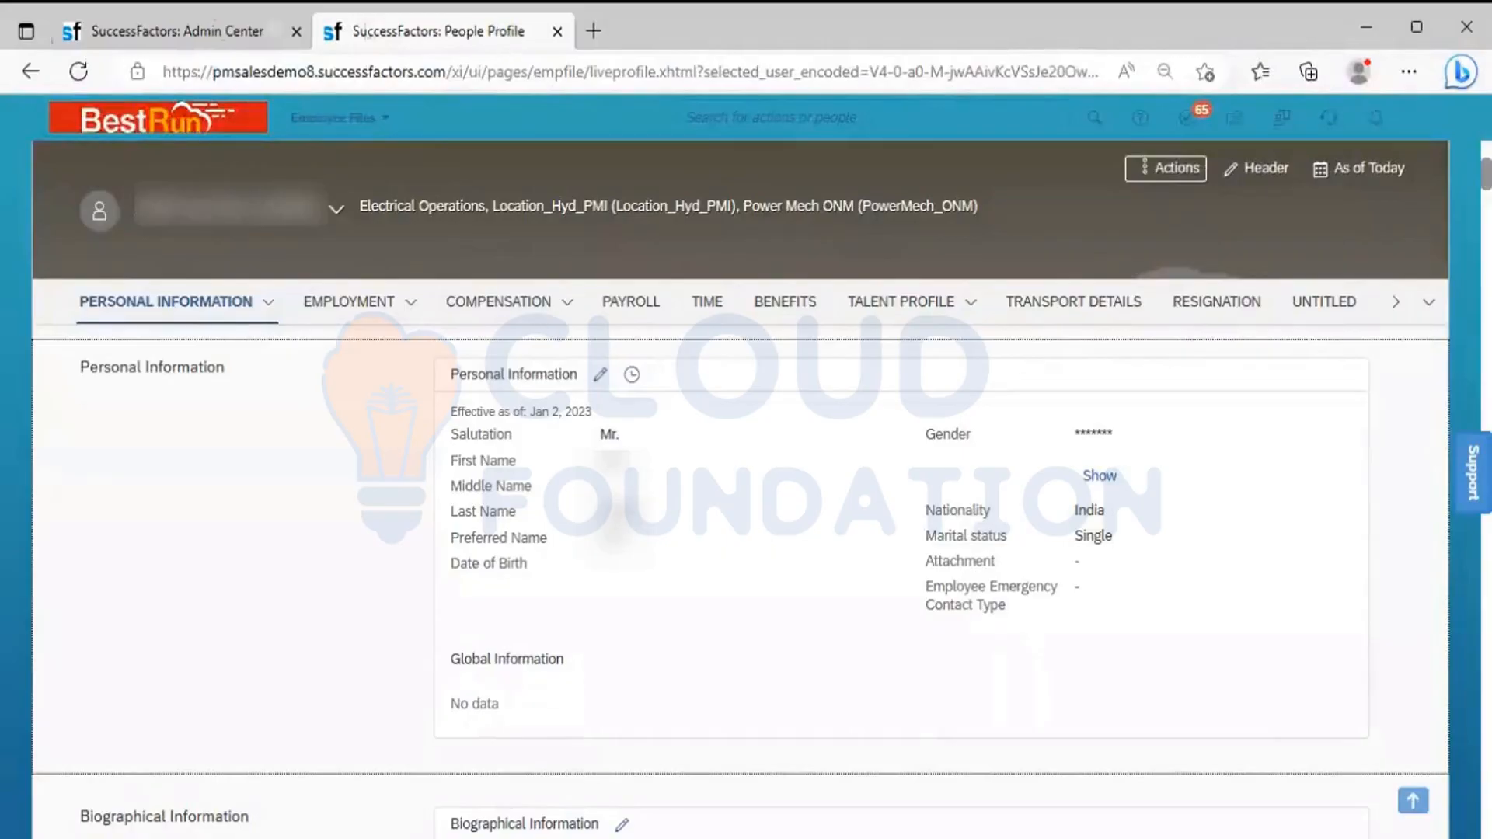
click(163, 37)
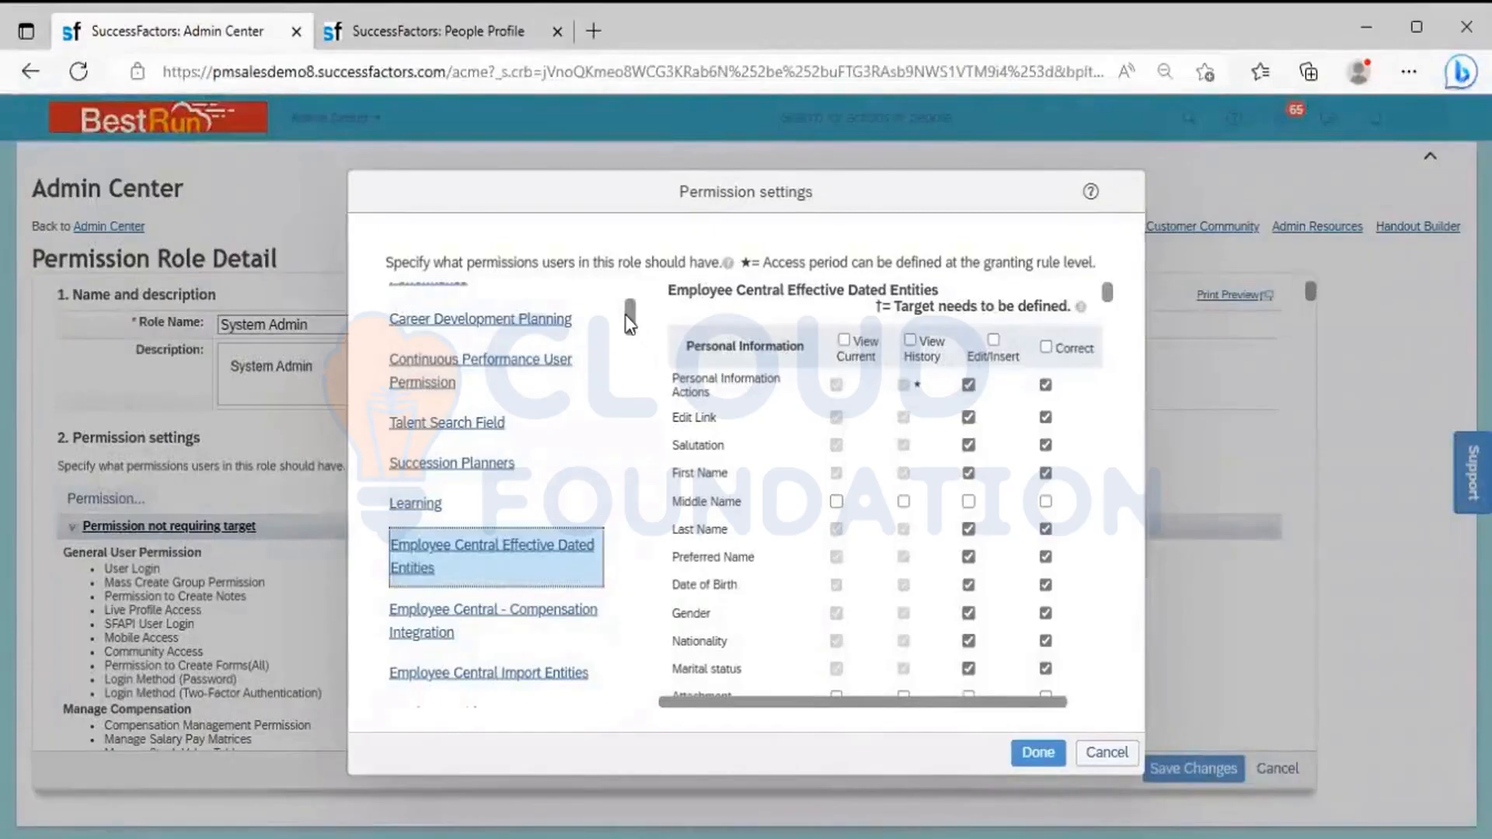
Clear the Edit right for all Employee Profile fields in the Employee Data category, and discard the change
drag(630, 325, 632, 376)
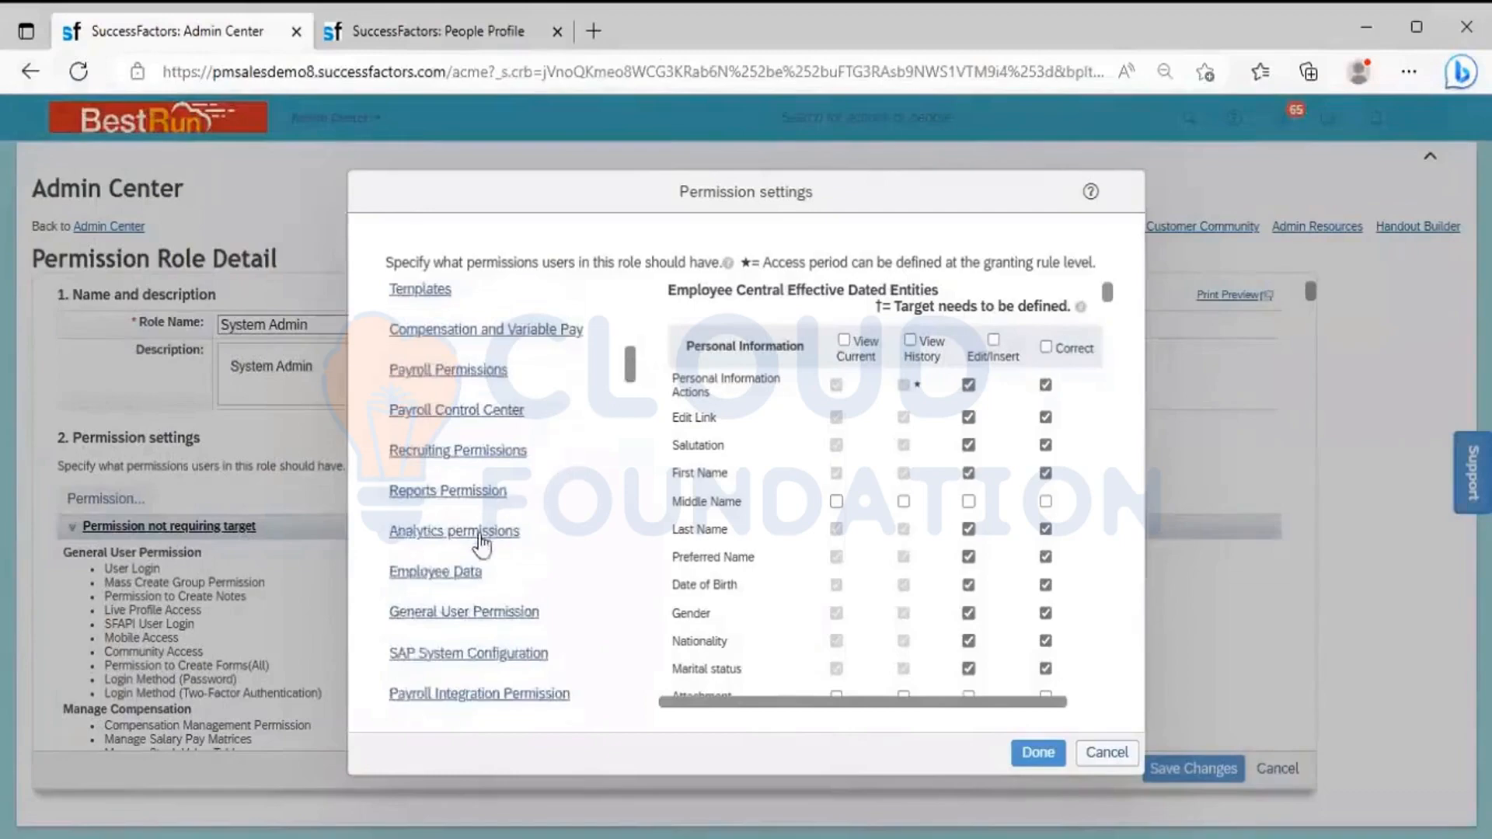
click(454, 576)
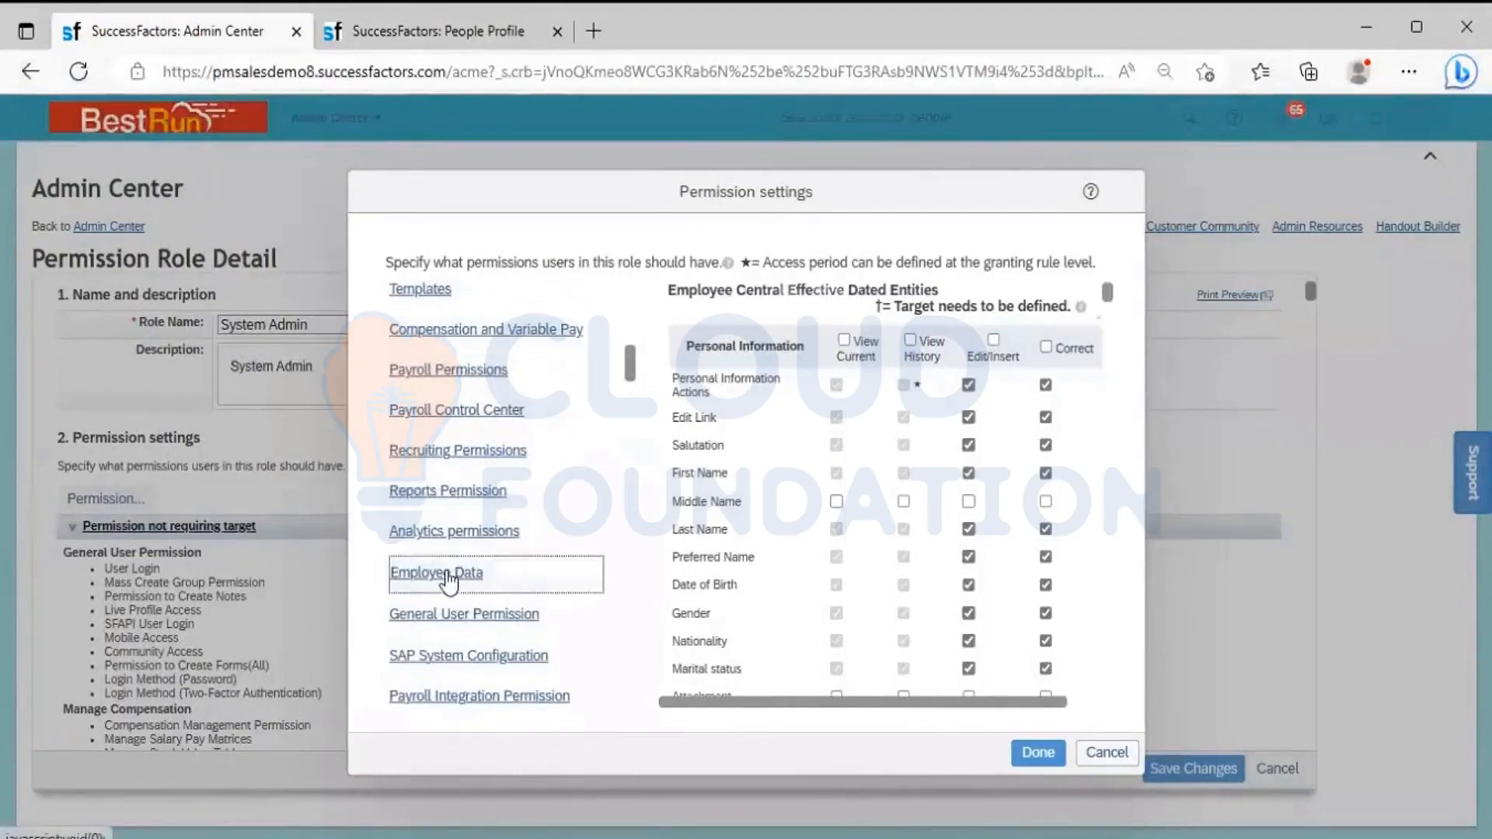
click(1076, 703)
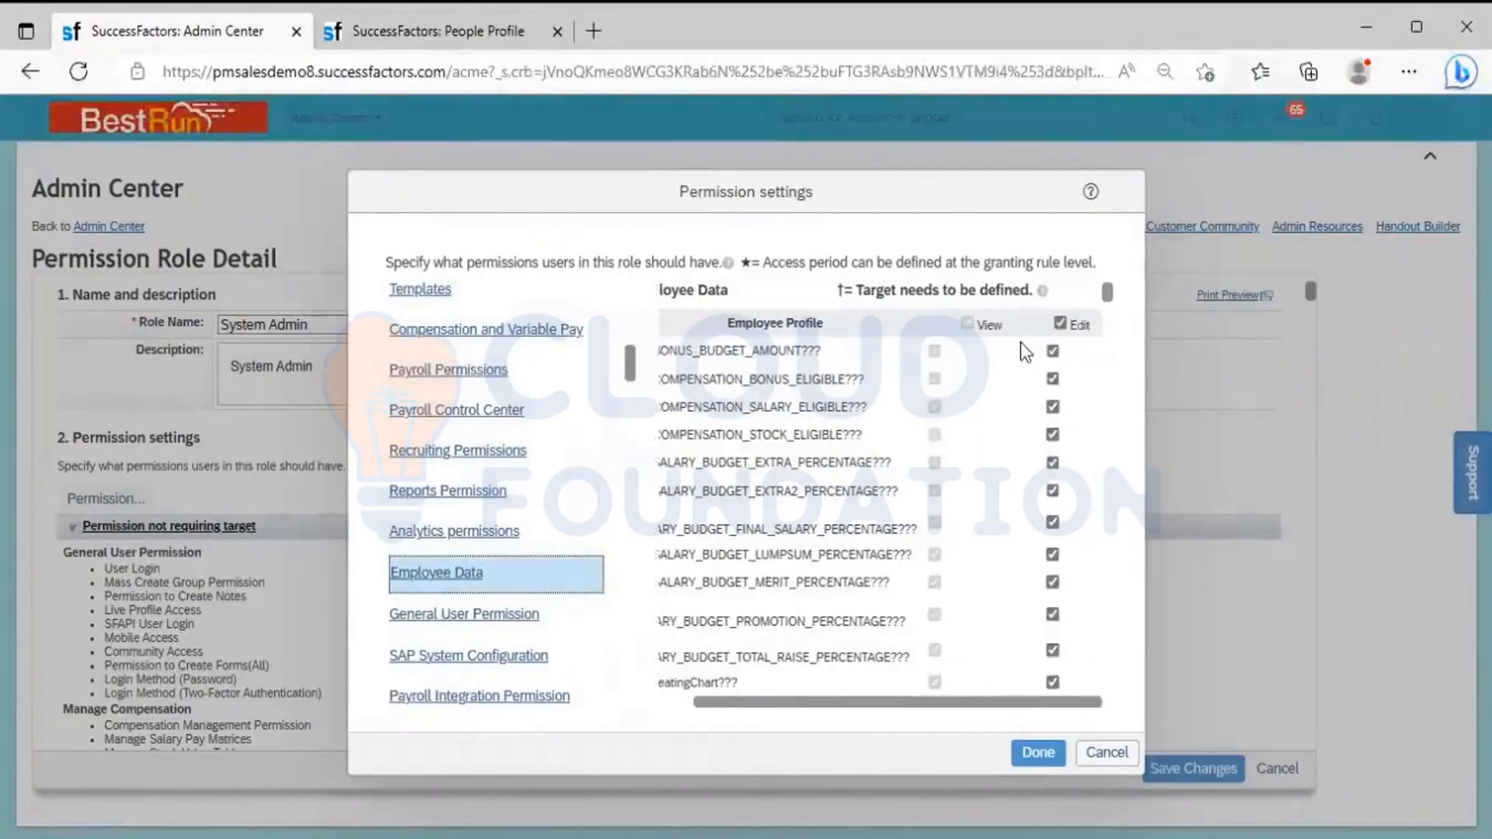
click(1064, 324)
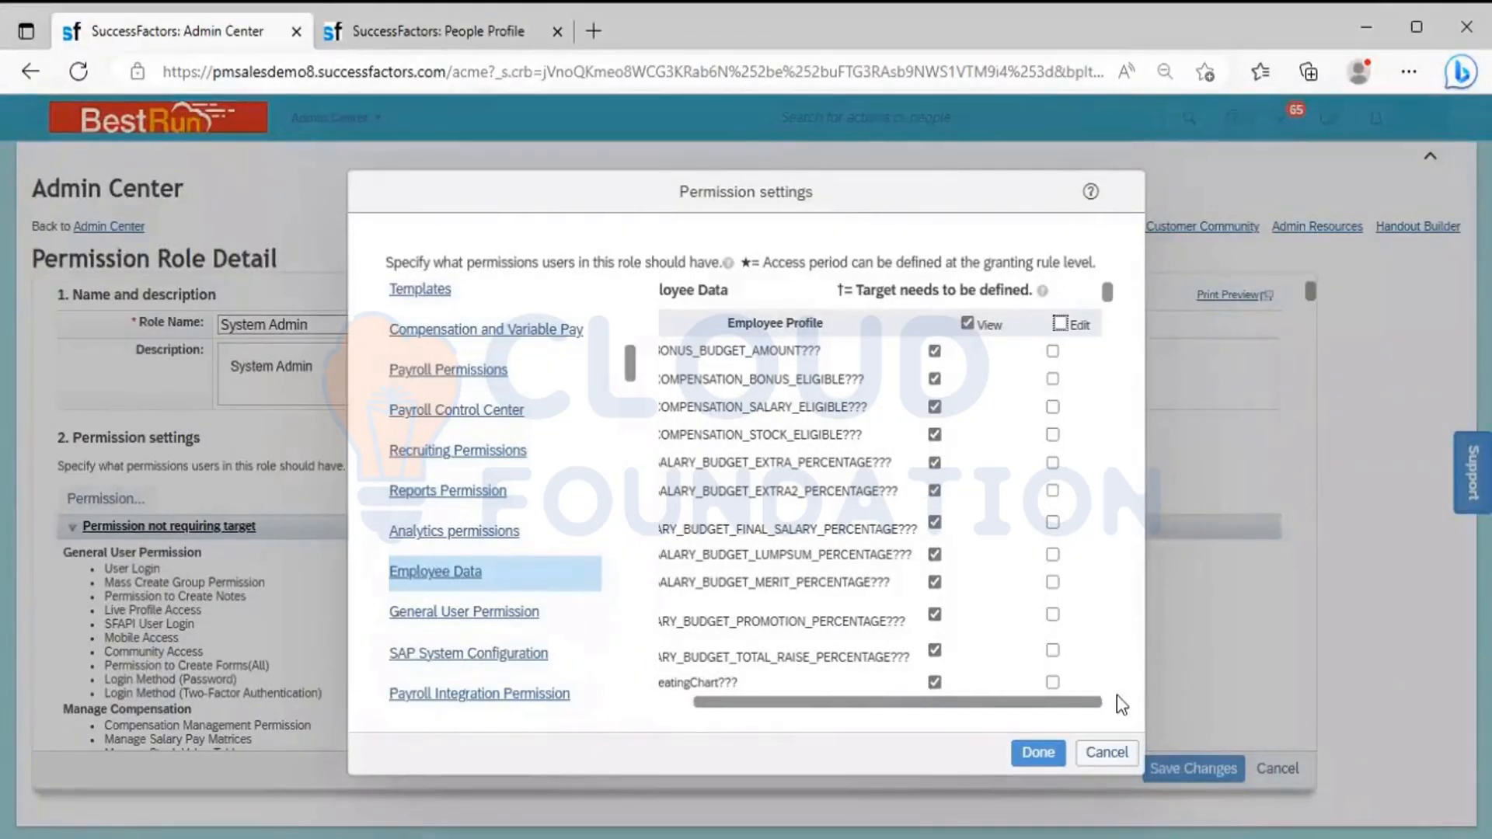
click(1099, 748)
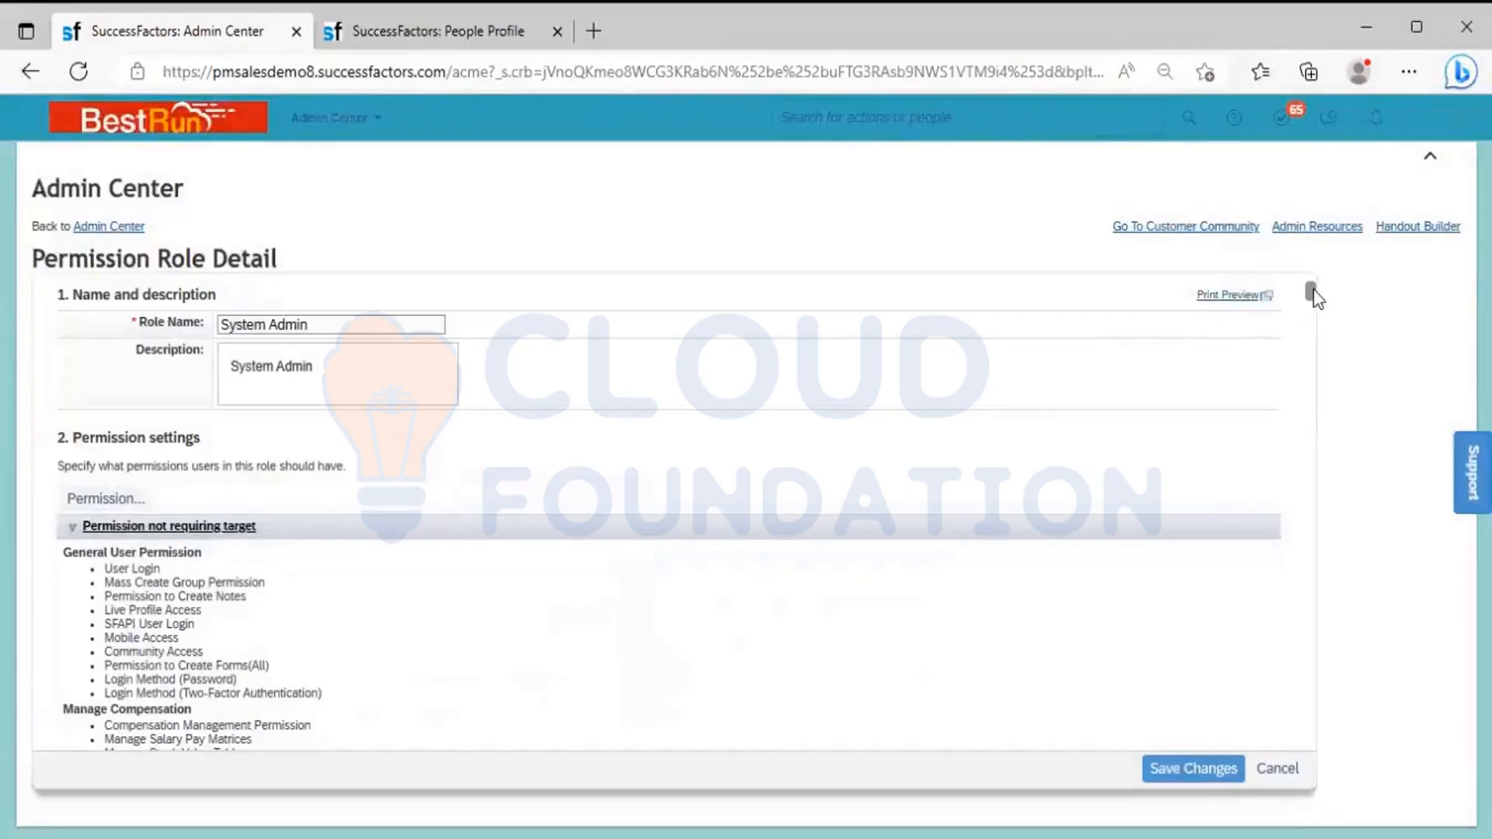
Open the granting settings of the System Admin role's entry for EC Admins, Payroll Admins, Super Admins and Admin
drag(1312, 295, 1314, 313)
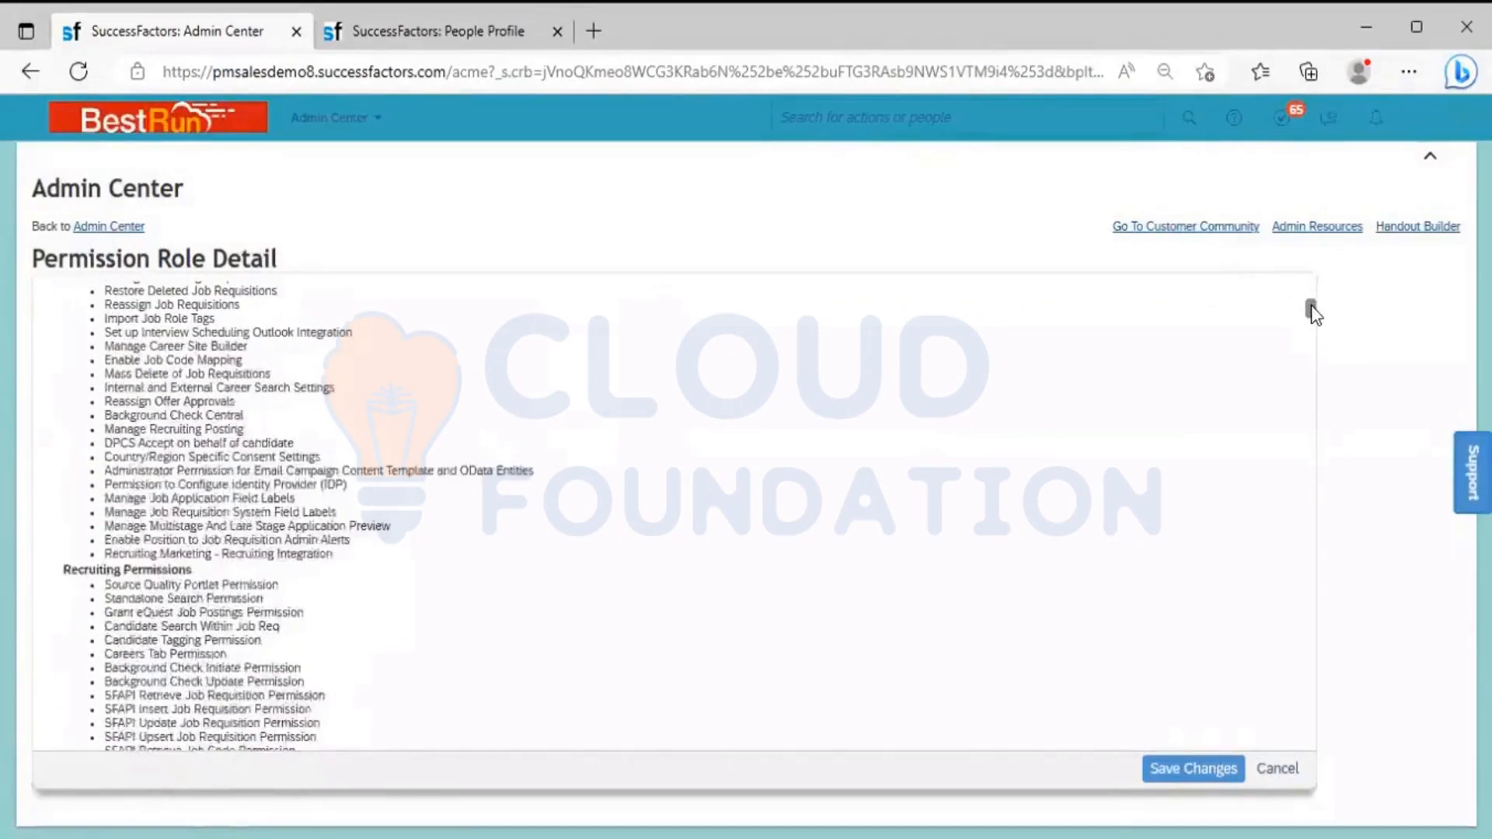
drag(1312, 305, 1312, 392)
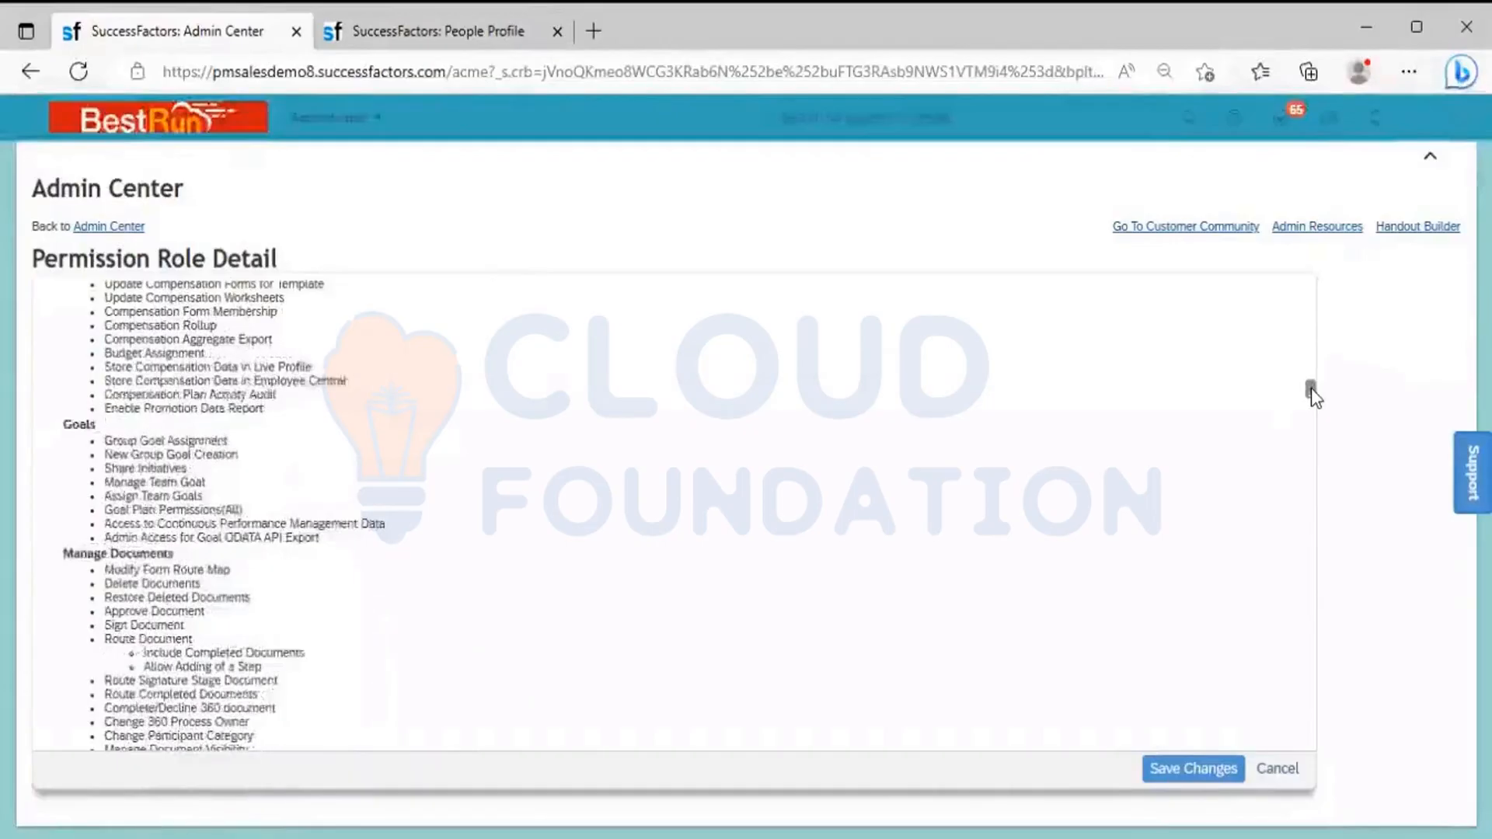
drag(1312, 389, 1333, 505)
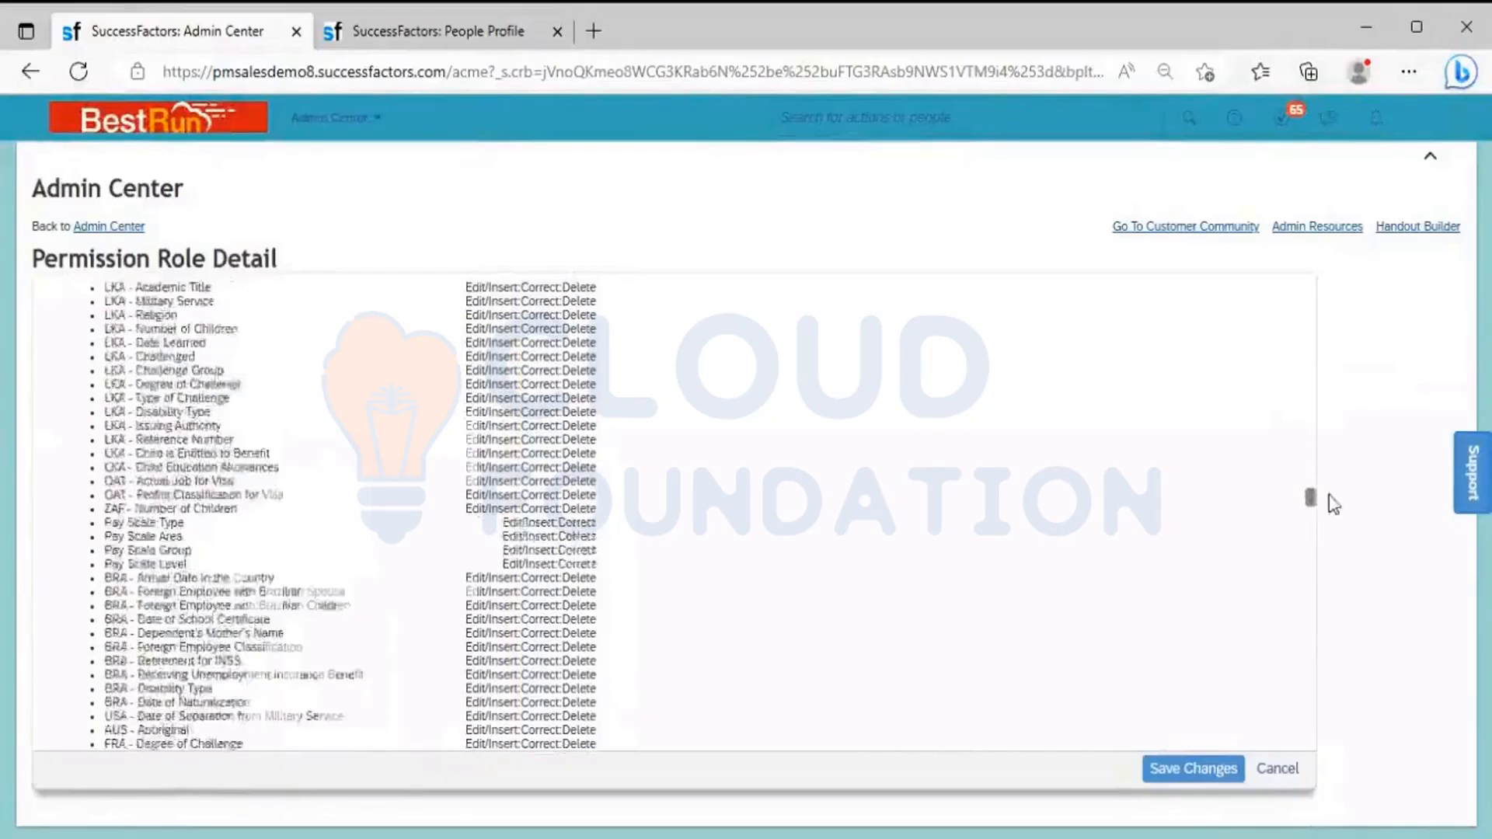
drag(1333, 505, 1359, 747)
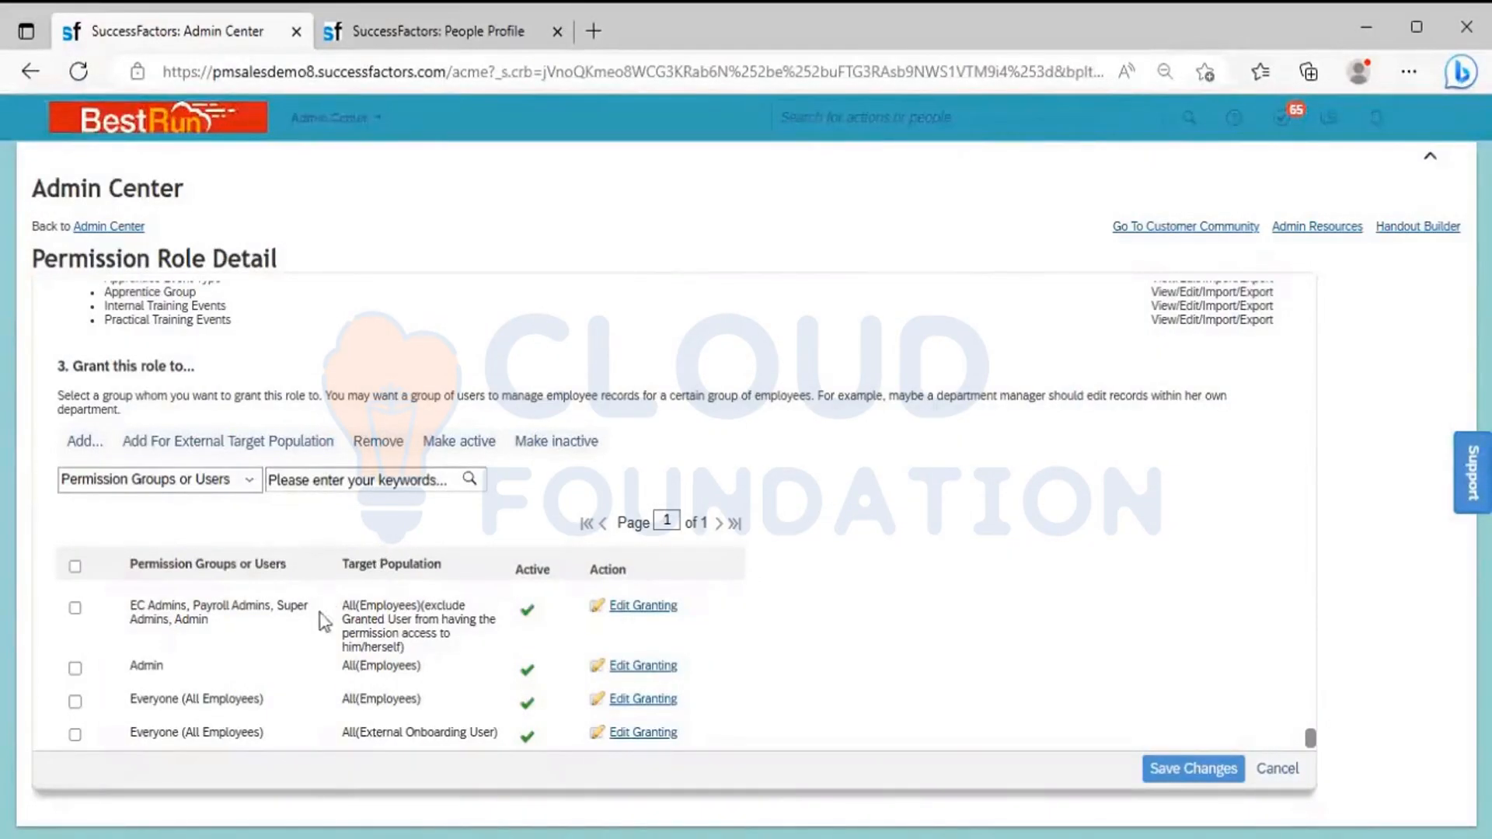
click(650, 610)
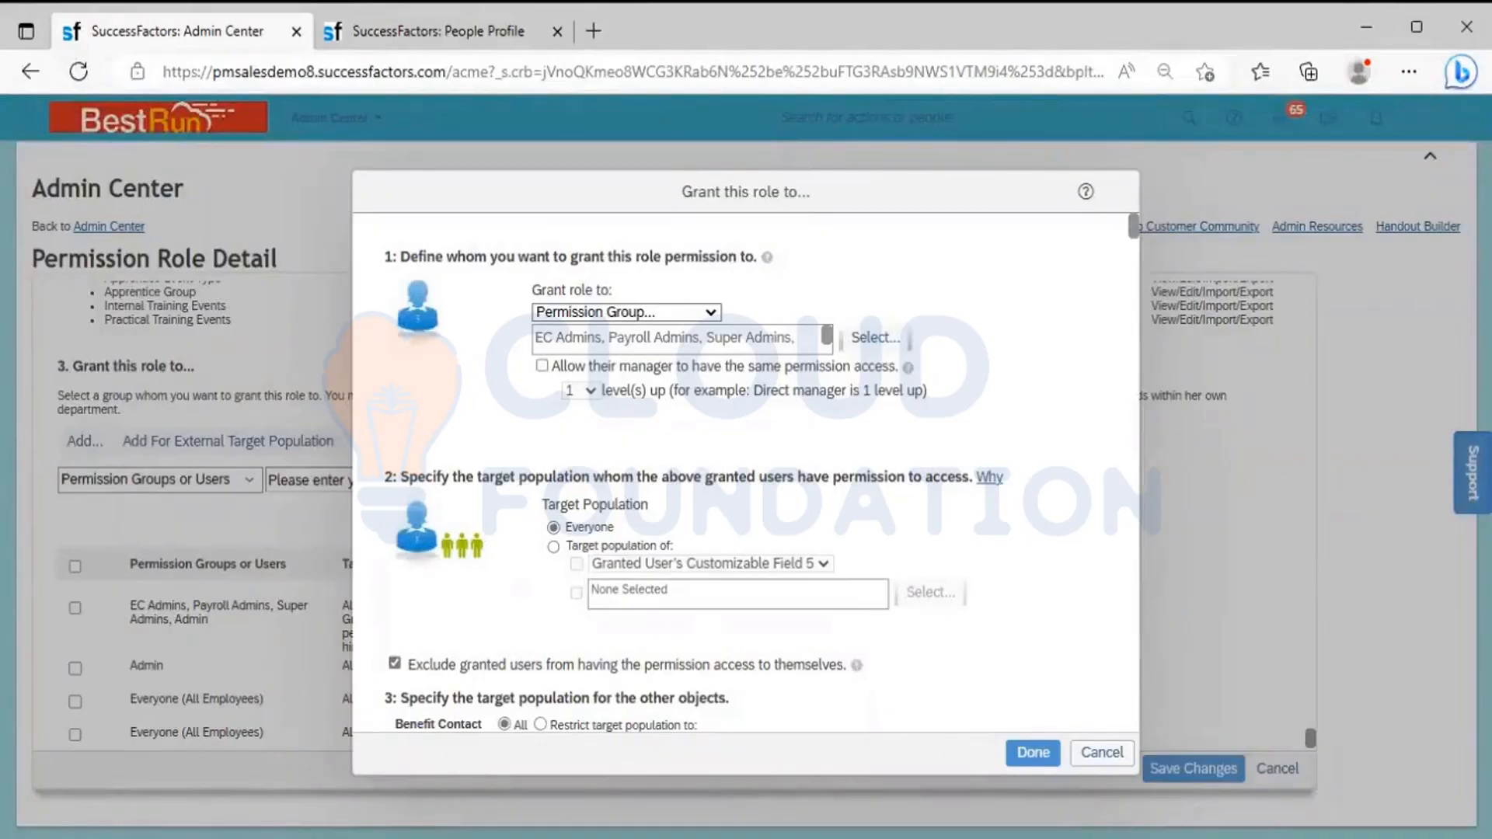
Switch to the Excel notes and review the Granted Population, Role and Target Population table in the RBP section
key(alt+Tab)
click(390, 492)
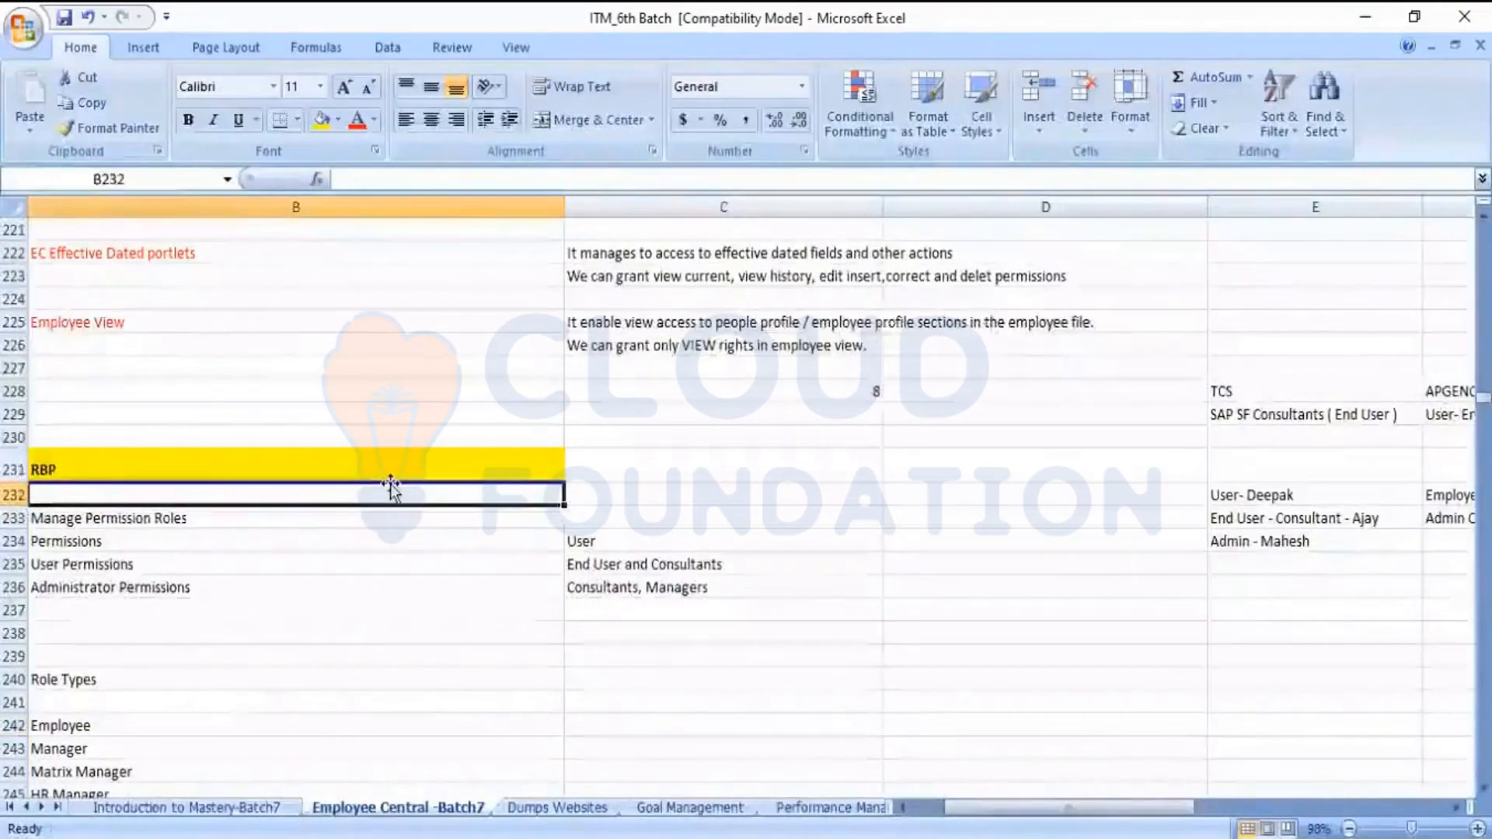
key(Up)
key(Up)
key(Up)
key(Up)
key(Up)
key(Up)
key(Up)
key(Up)
key(Up)
key(Up)
key(Up)
key(Up)
key(Up)
key(Up)
key(Up)
key(Up)
key(Up)
key(Up)
key(Up)
key(Up)
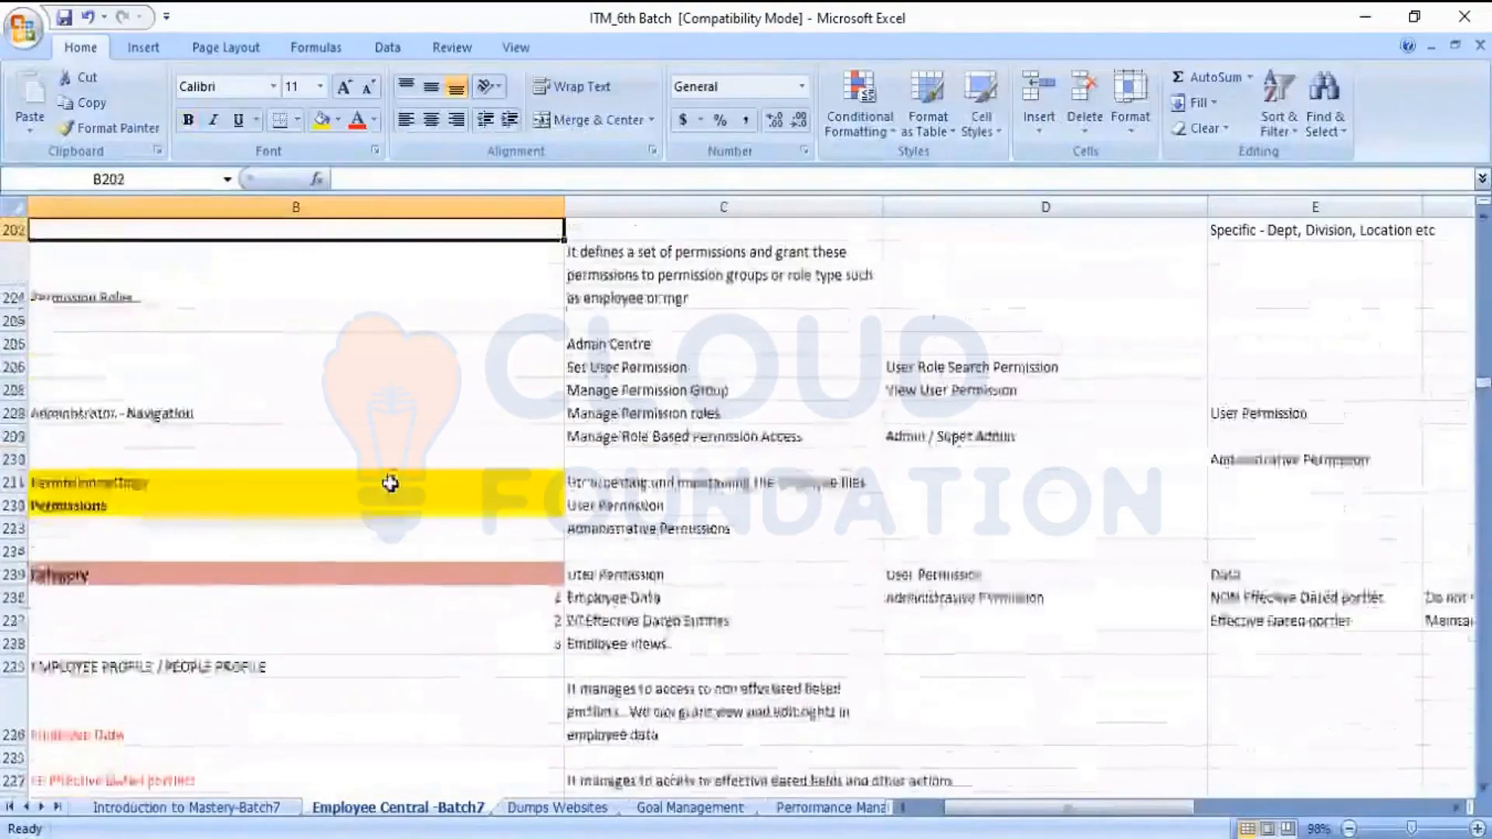
key(Down)
key(Down)
key(Down)
key(Down)
key(Down)
key(Down)
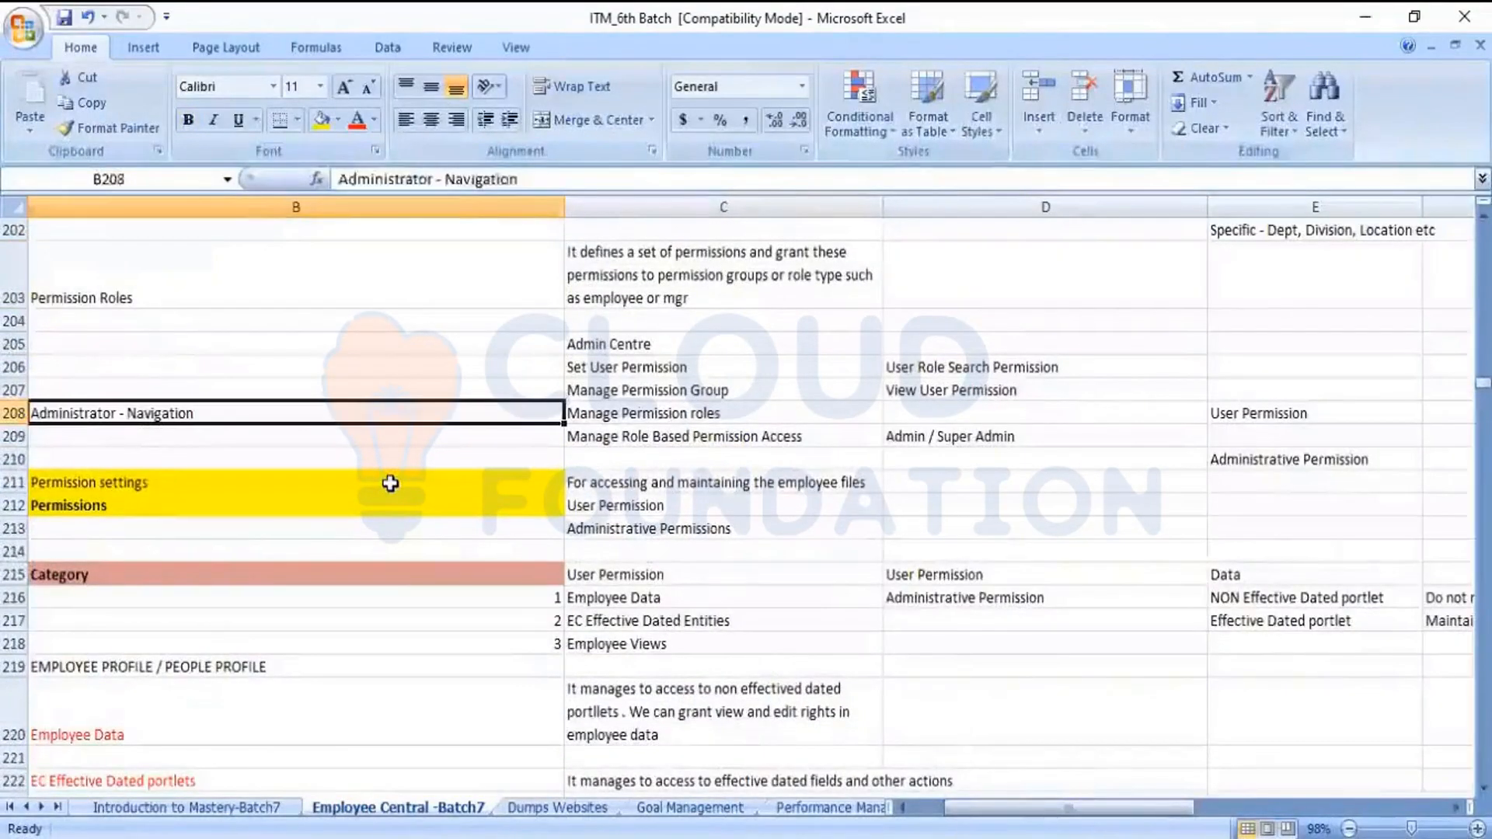
key(Up)
key(Up)
key(Up)
key(Up)
key(Up)
key(Up)
key(Up)
key(Up)
key(Up)
key(Up)
key(Up)
key(Up)
key(Up)
key(Up)
key(Up)
key(Up)
key(Up)
key(Down)
key(Down)
key(Down)
key(Down)
key(Down)
key(Down)
key(Down)
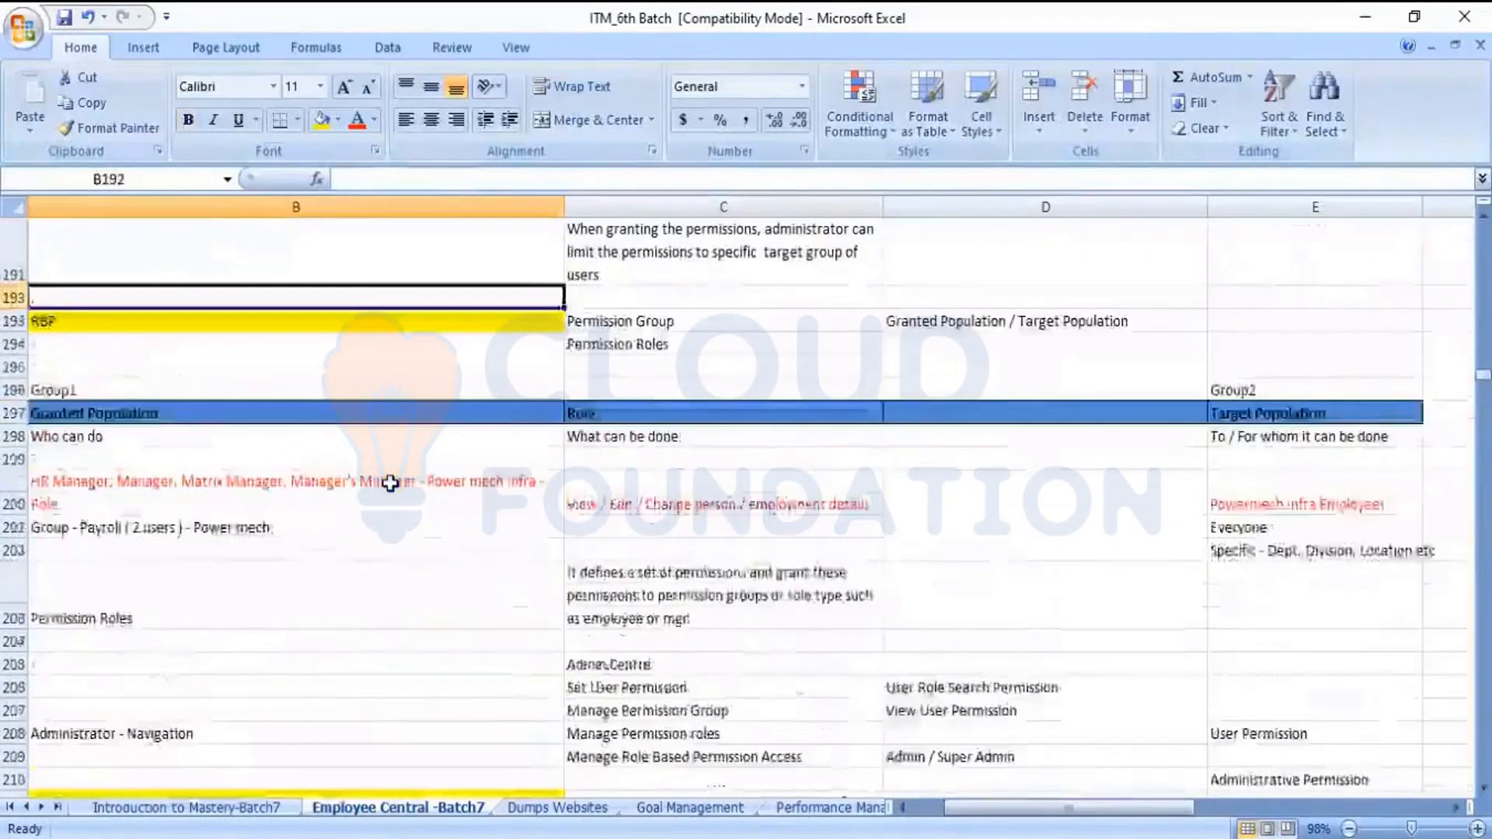
key(Up)
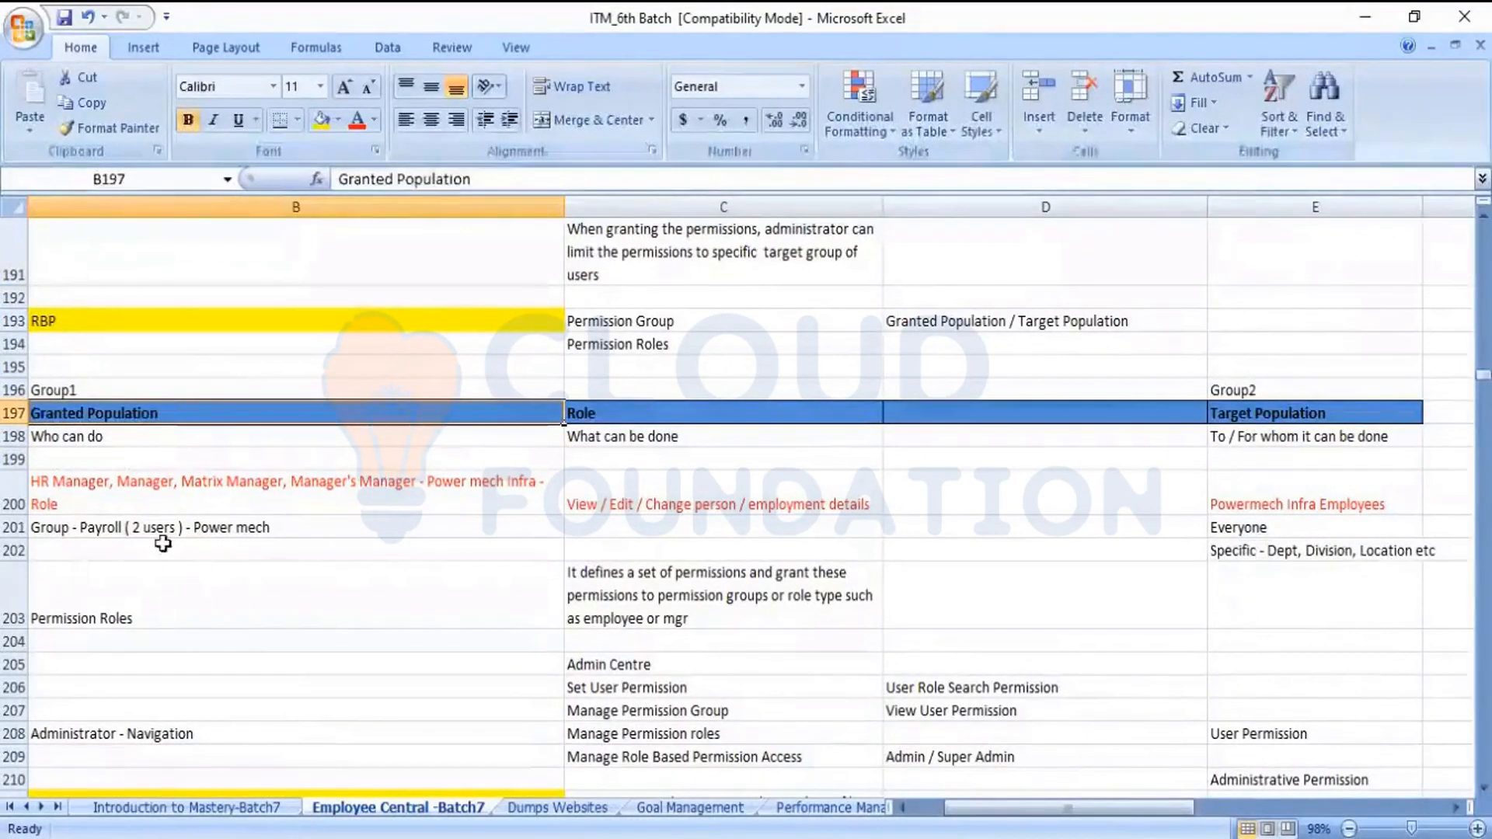
click(196, 451)
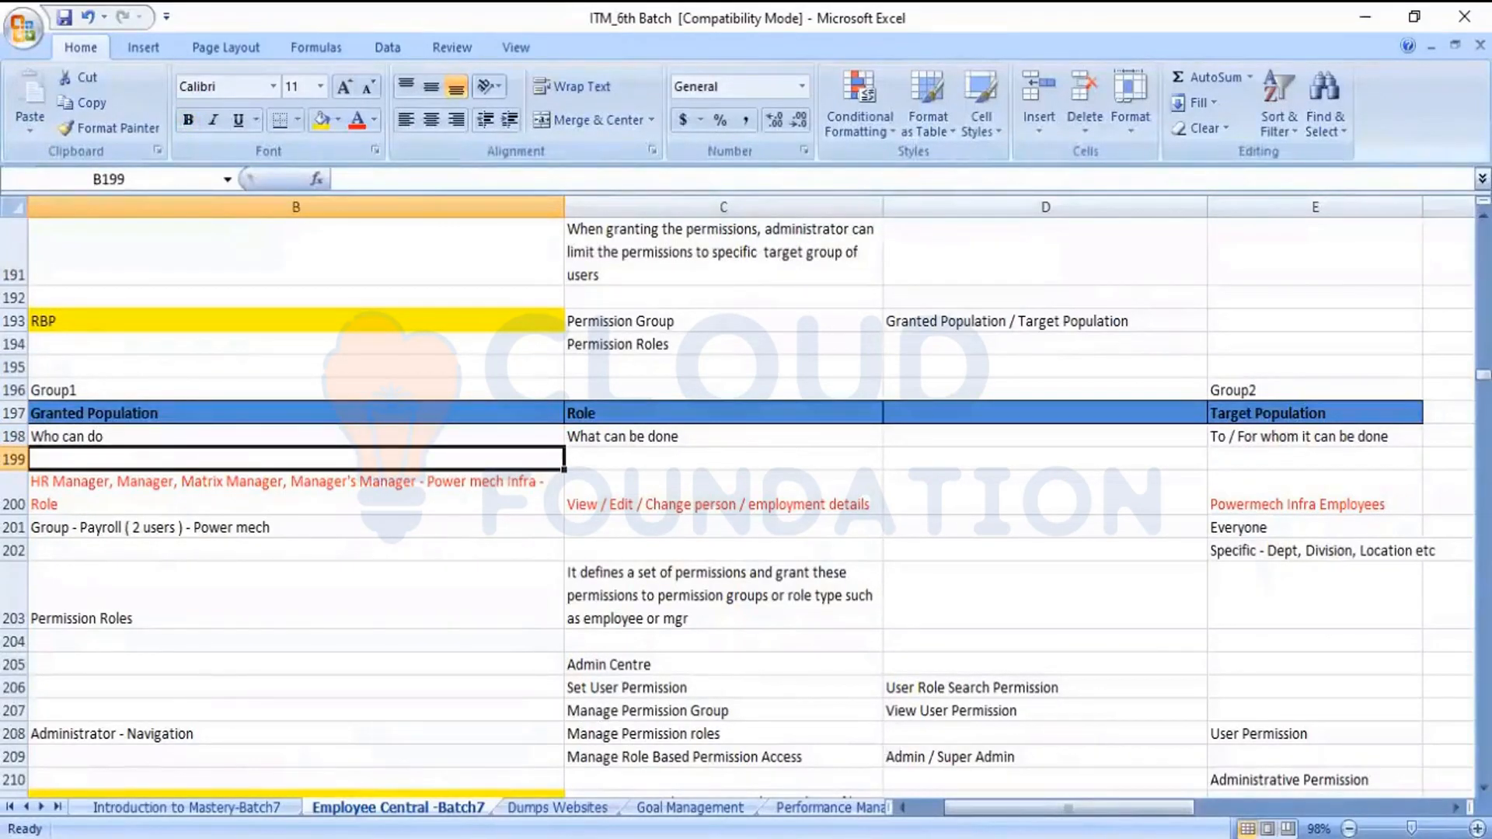
Back in SuccessFactors, review the recipient types for granting the role, keep Permission Group, and inspect its selected groups without changing them
key(alt+Tab)
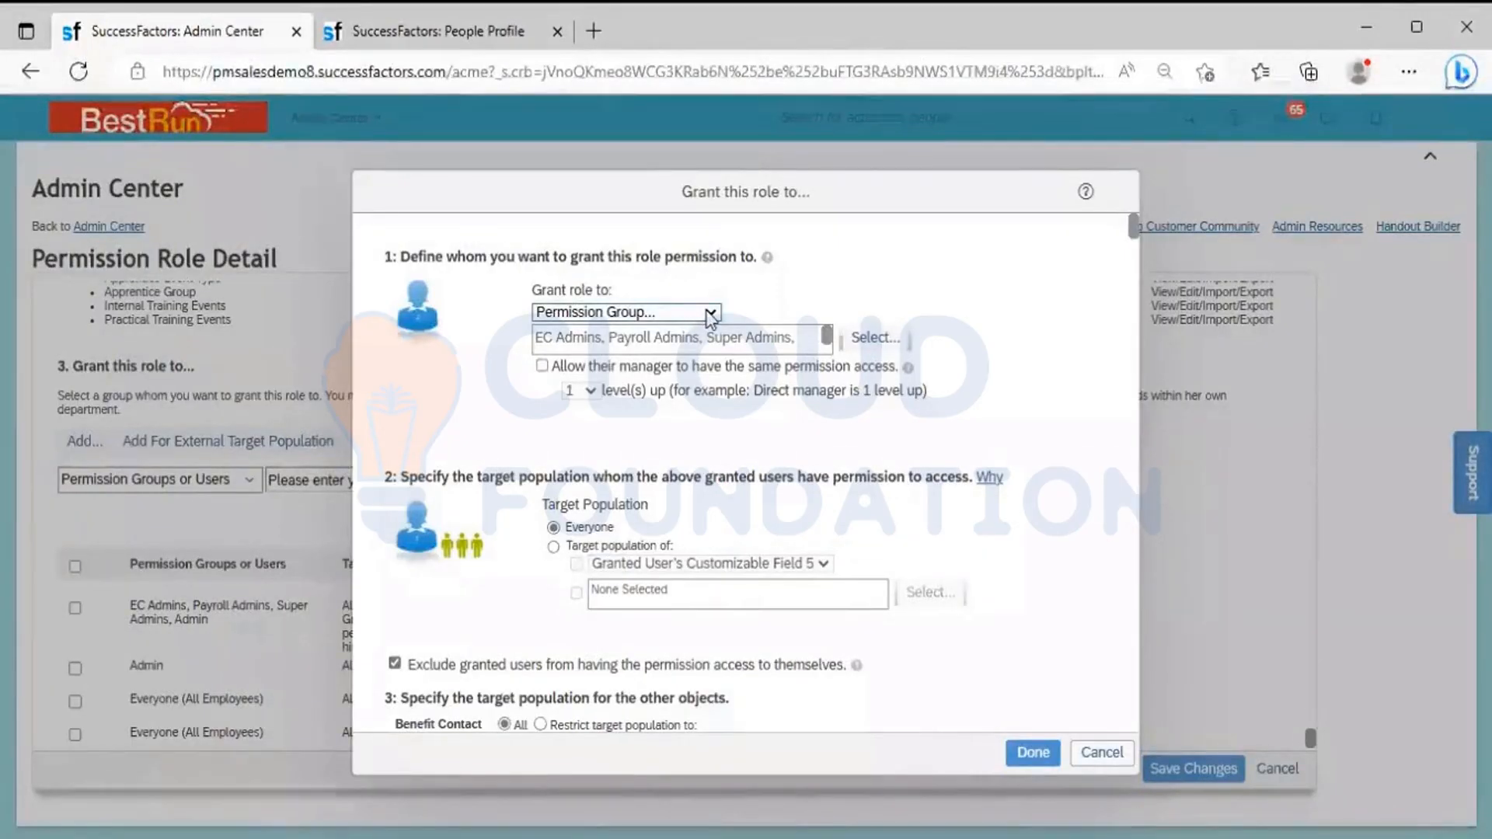
click(710, 314)
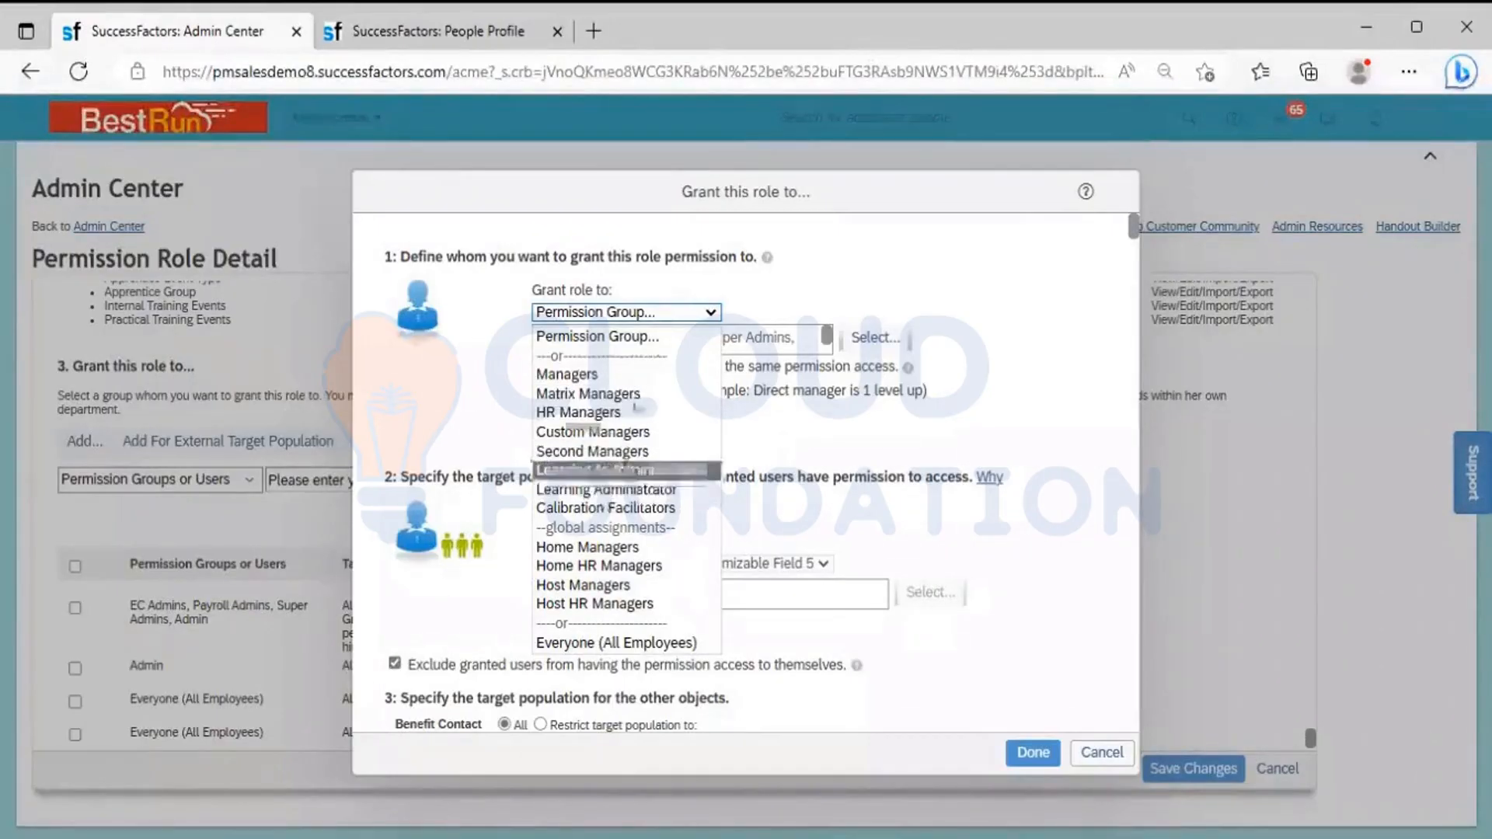
click(591, 335)
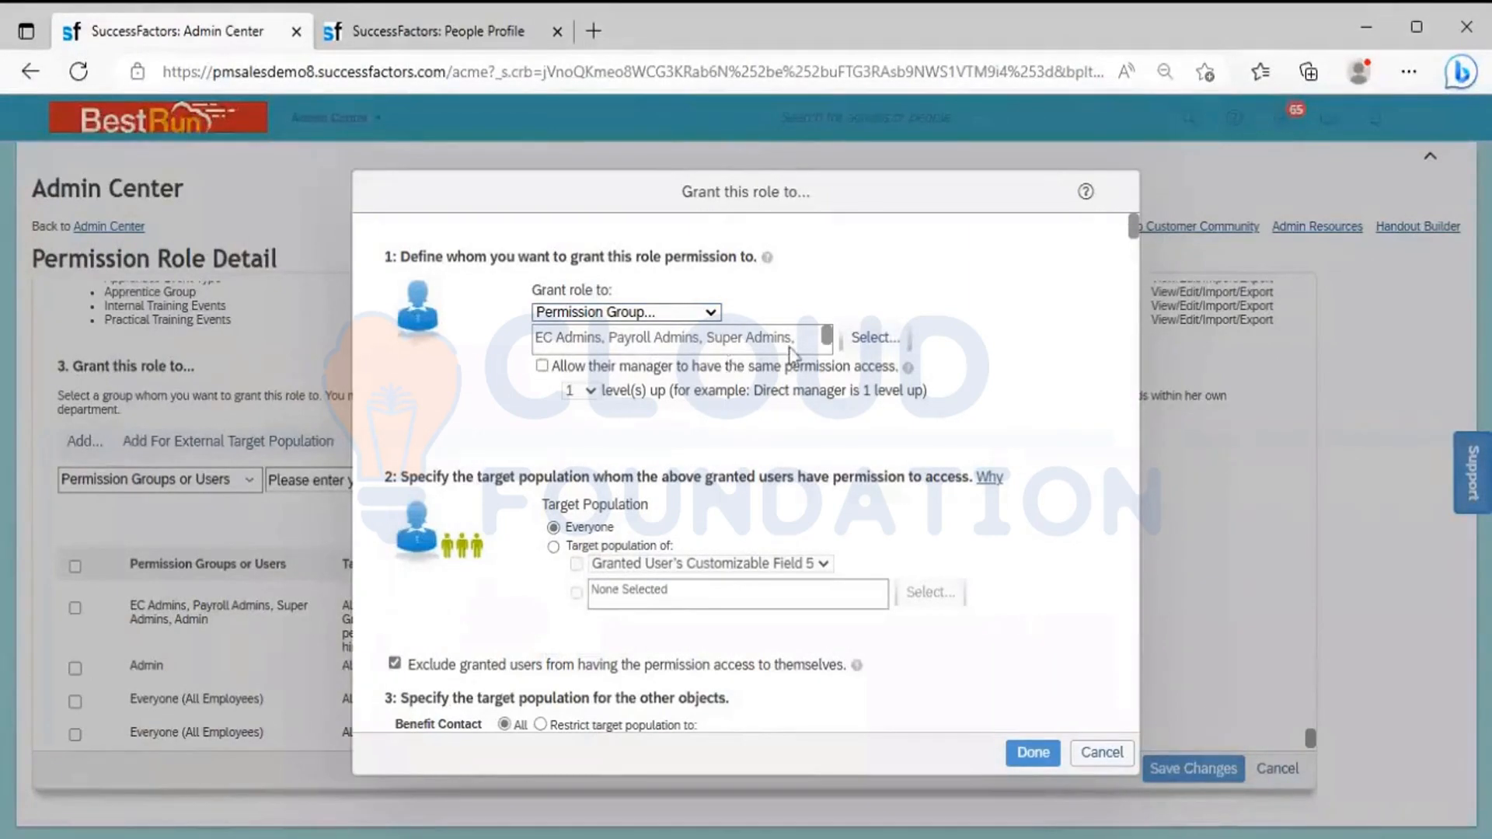
click(875, 339)
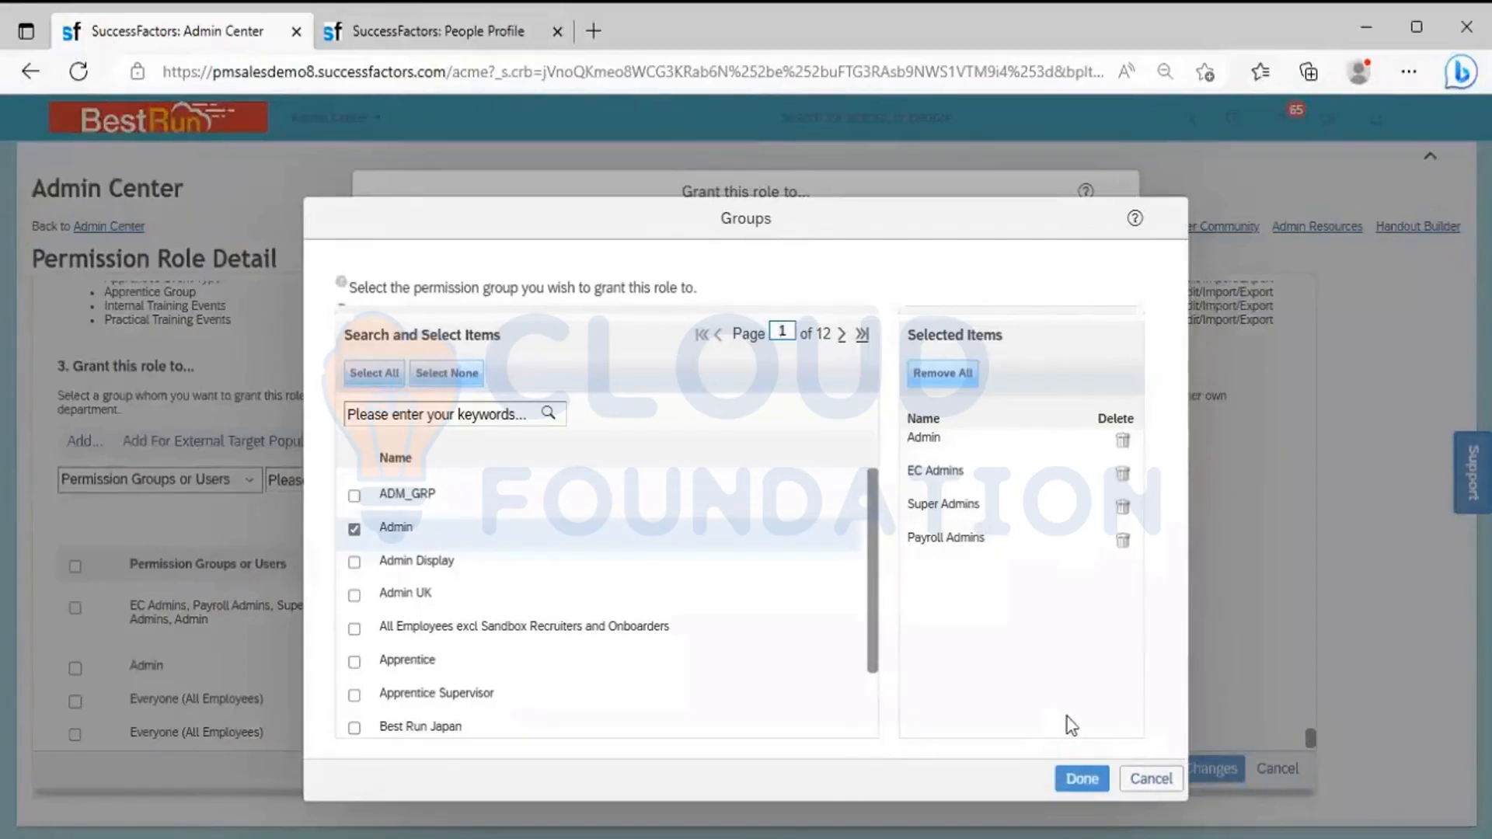
click(1143, 778)
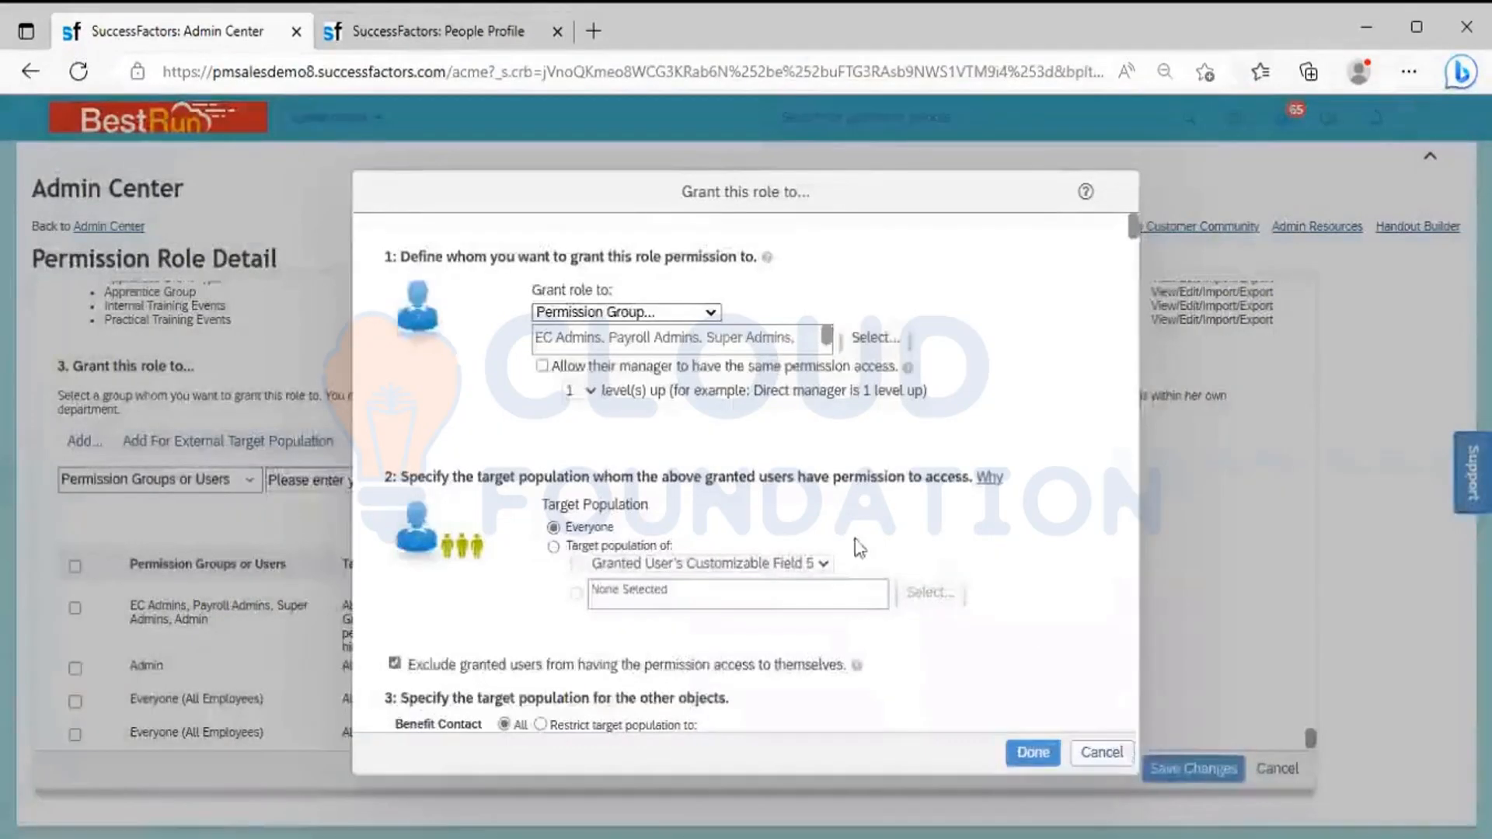
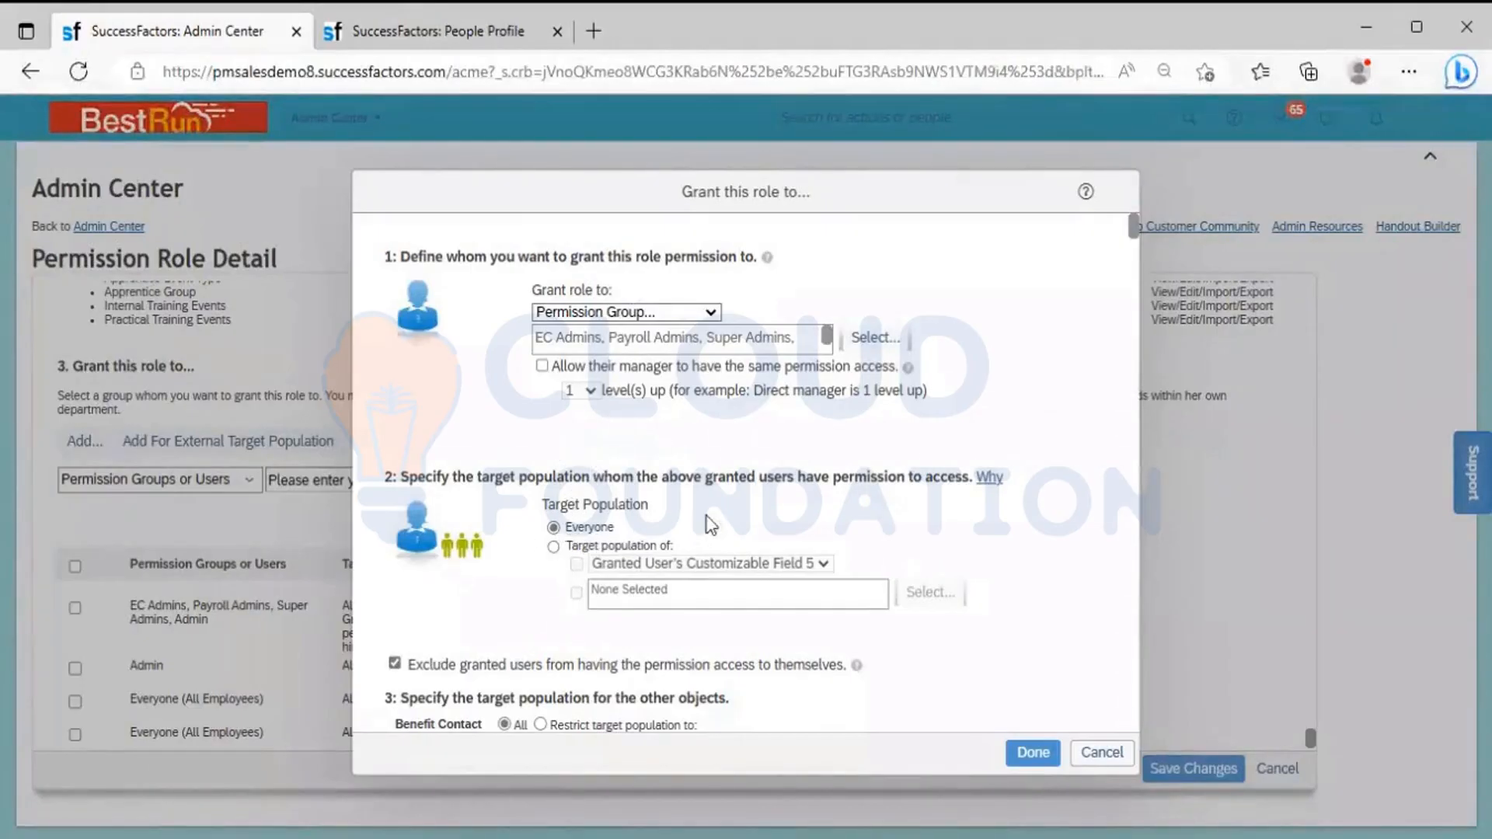
Review the granted-user options for restricting the target population, return it to Everyone, and cancel the granting settings
click(554, 547)
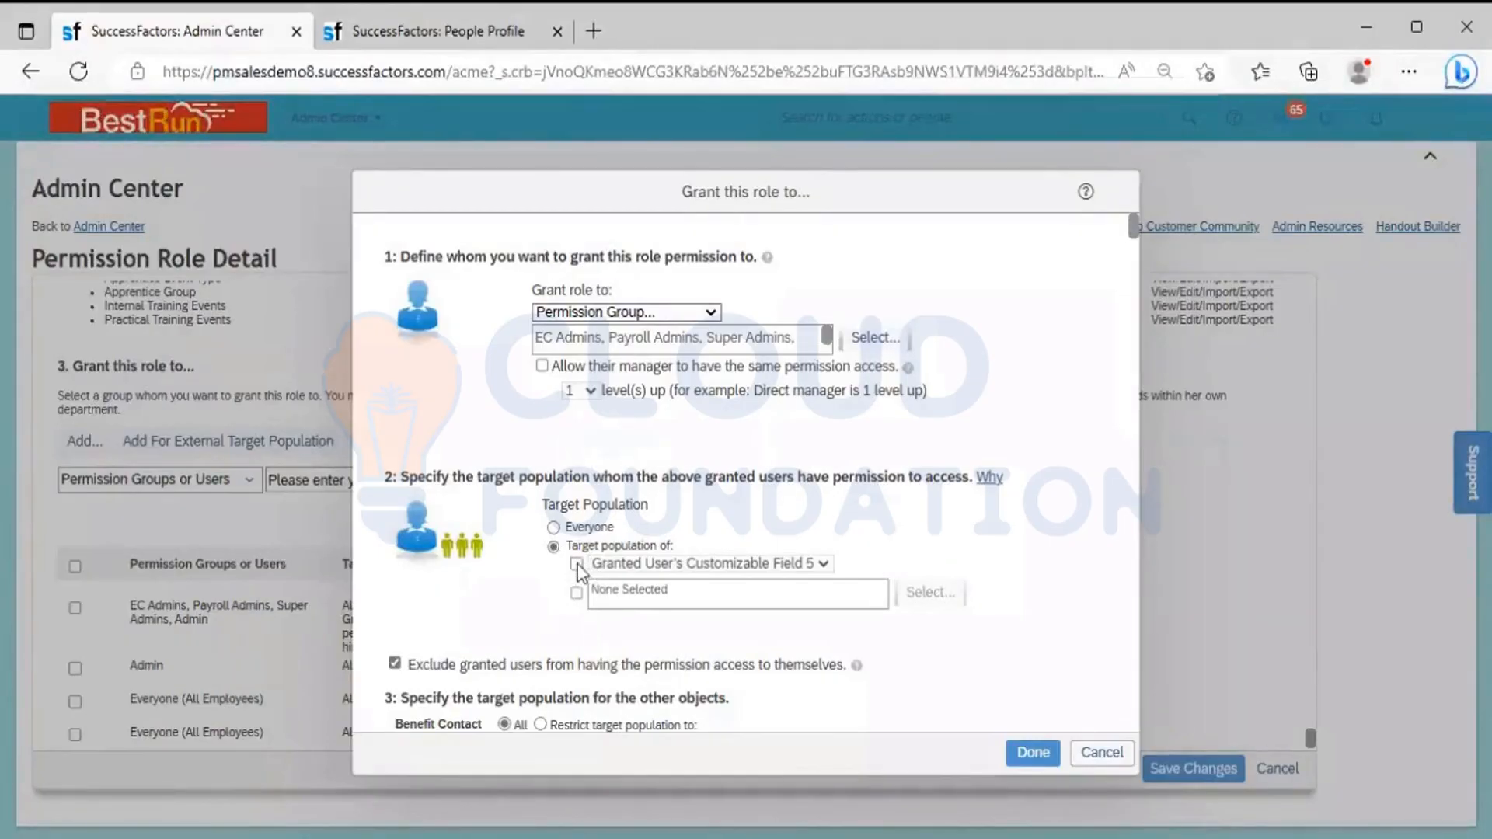
click(577, 565)
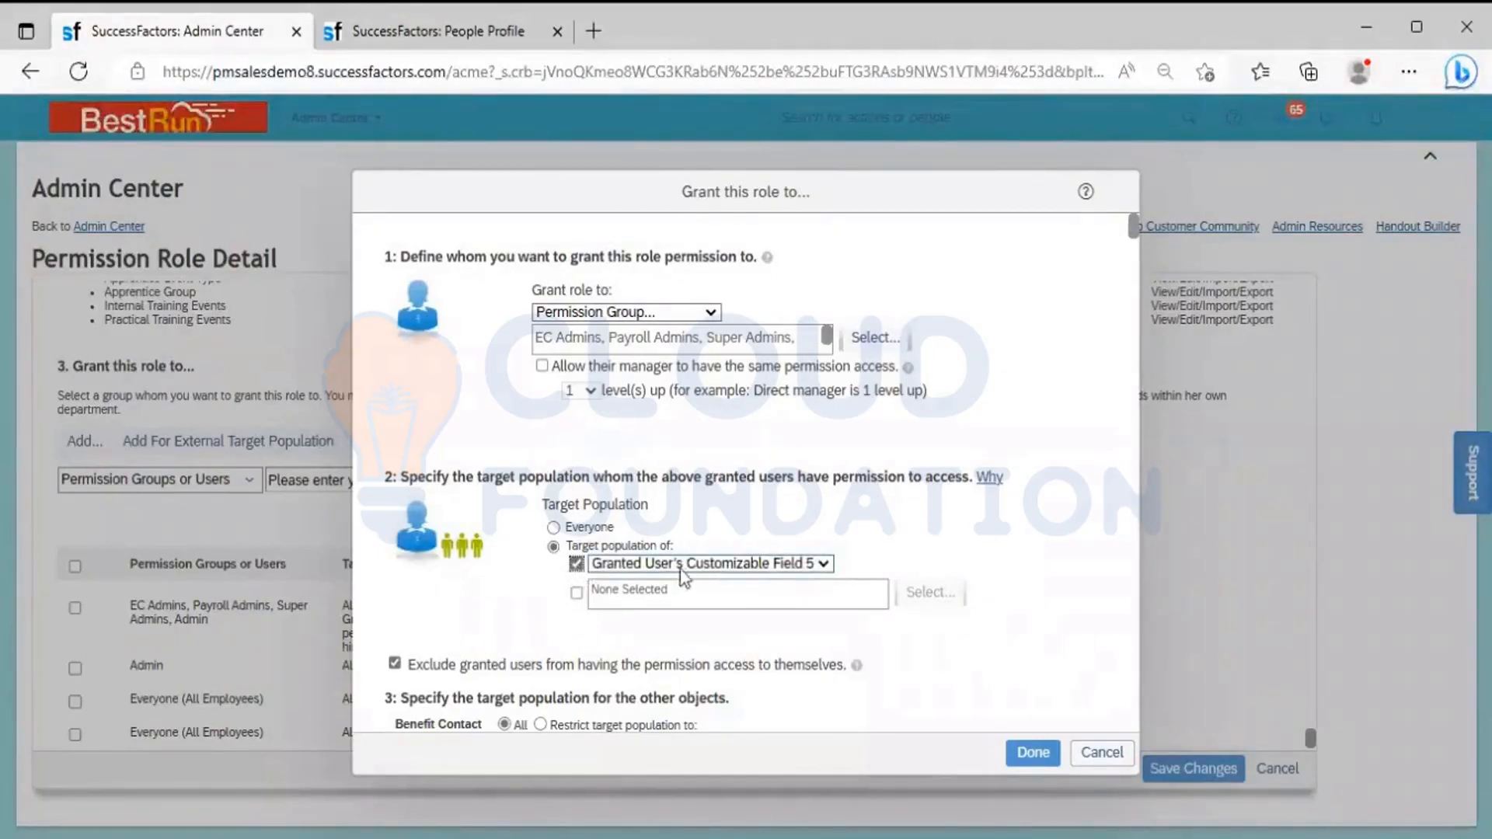
click(706, 566)
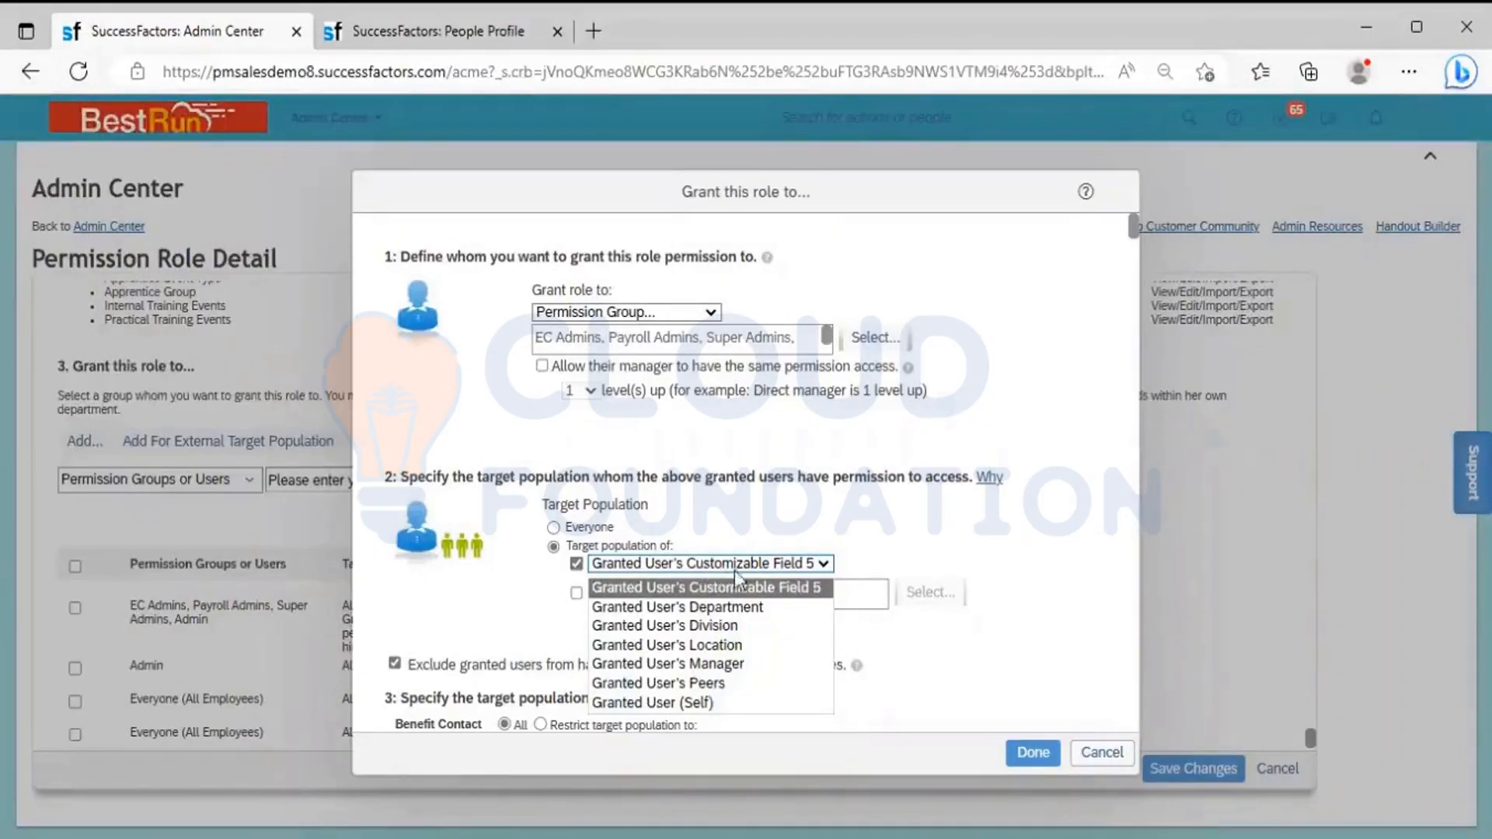
click(874, 555)
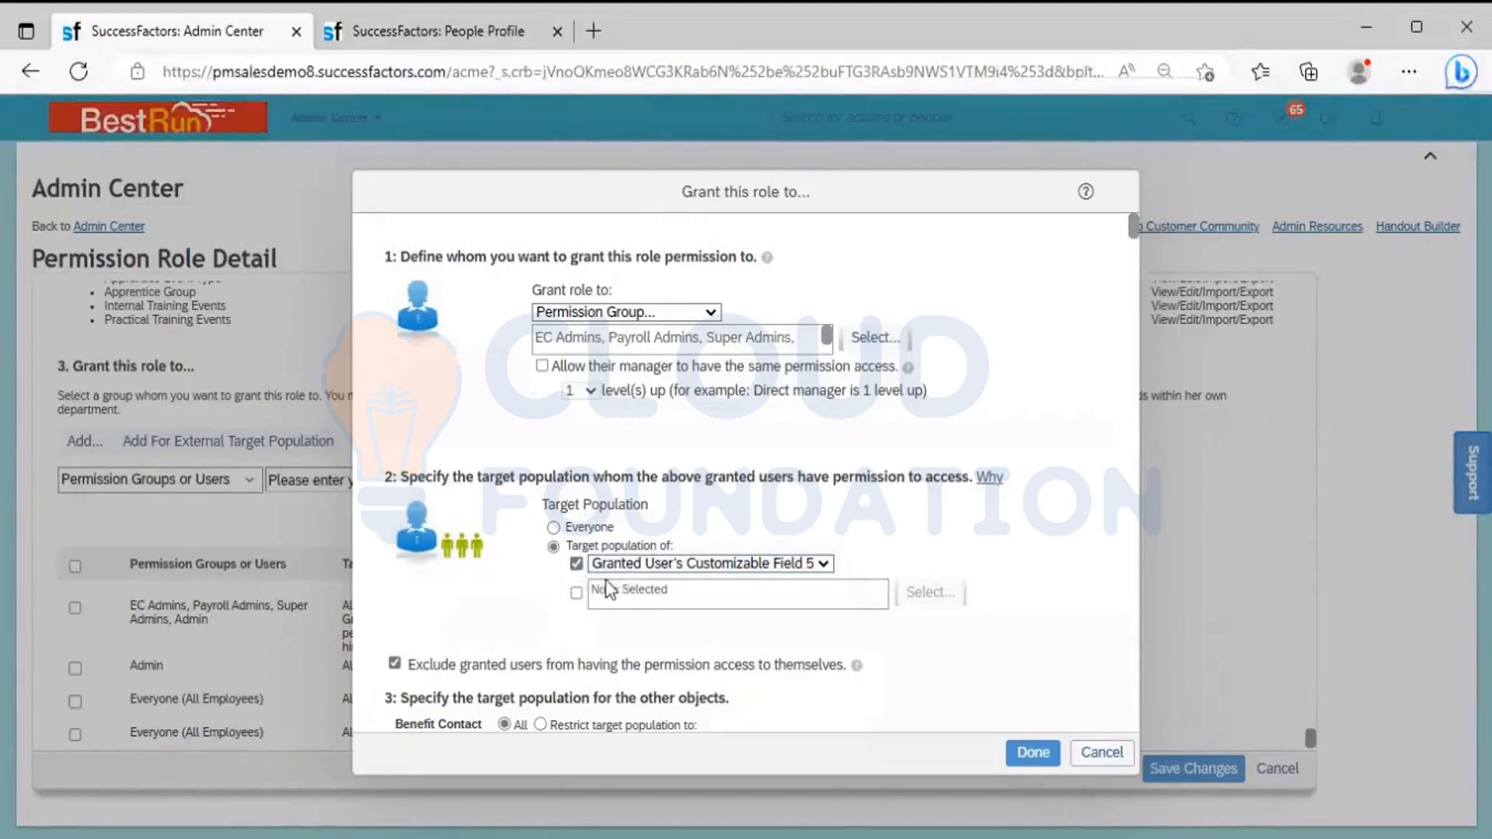
click(654, 562)
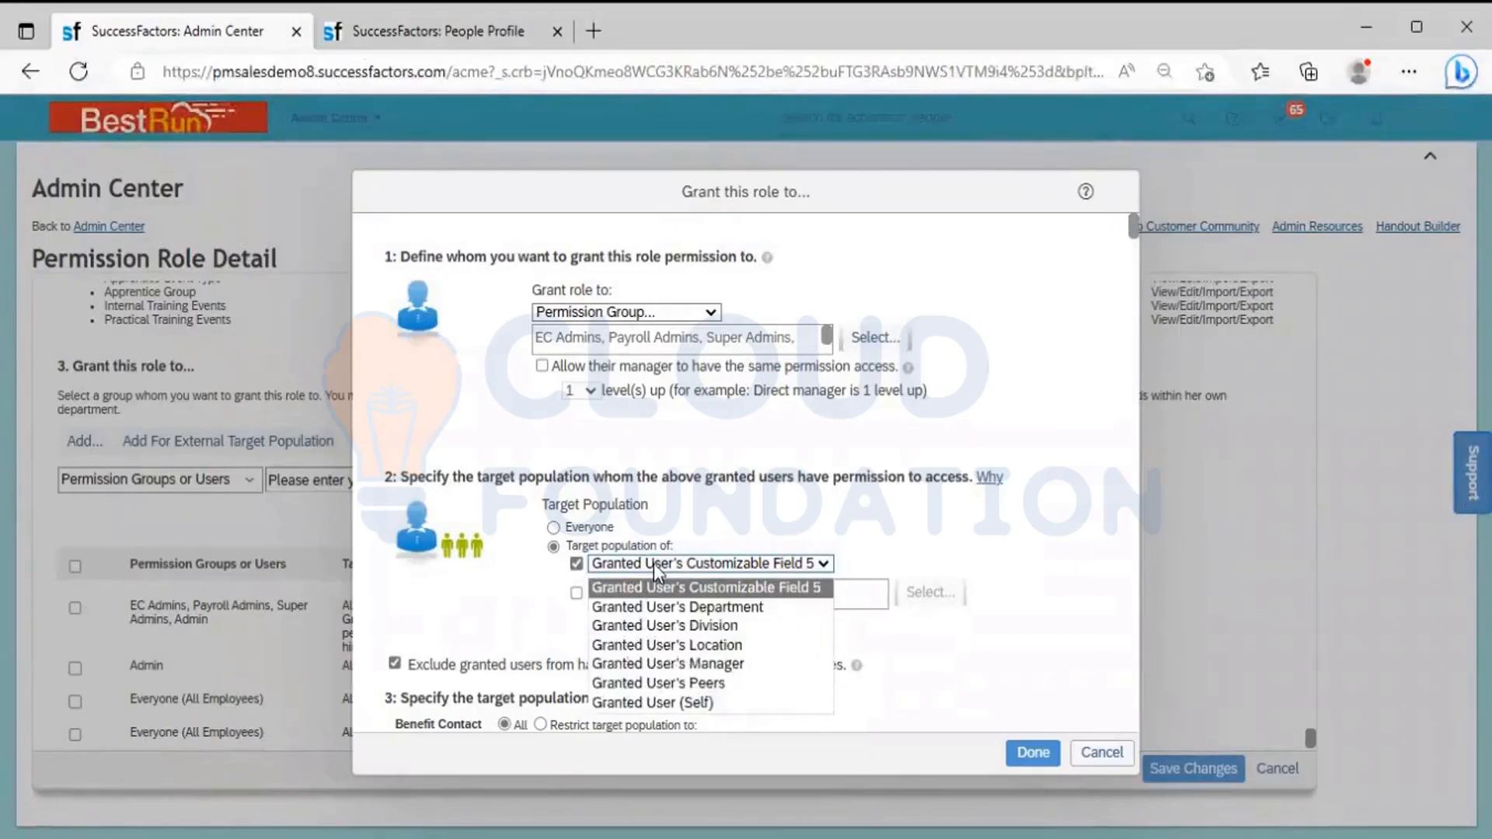
click(553, 528)
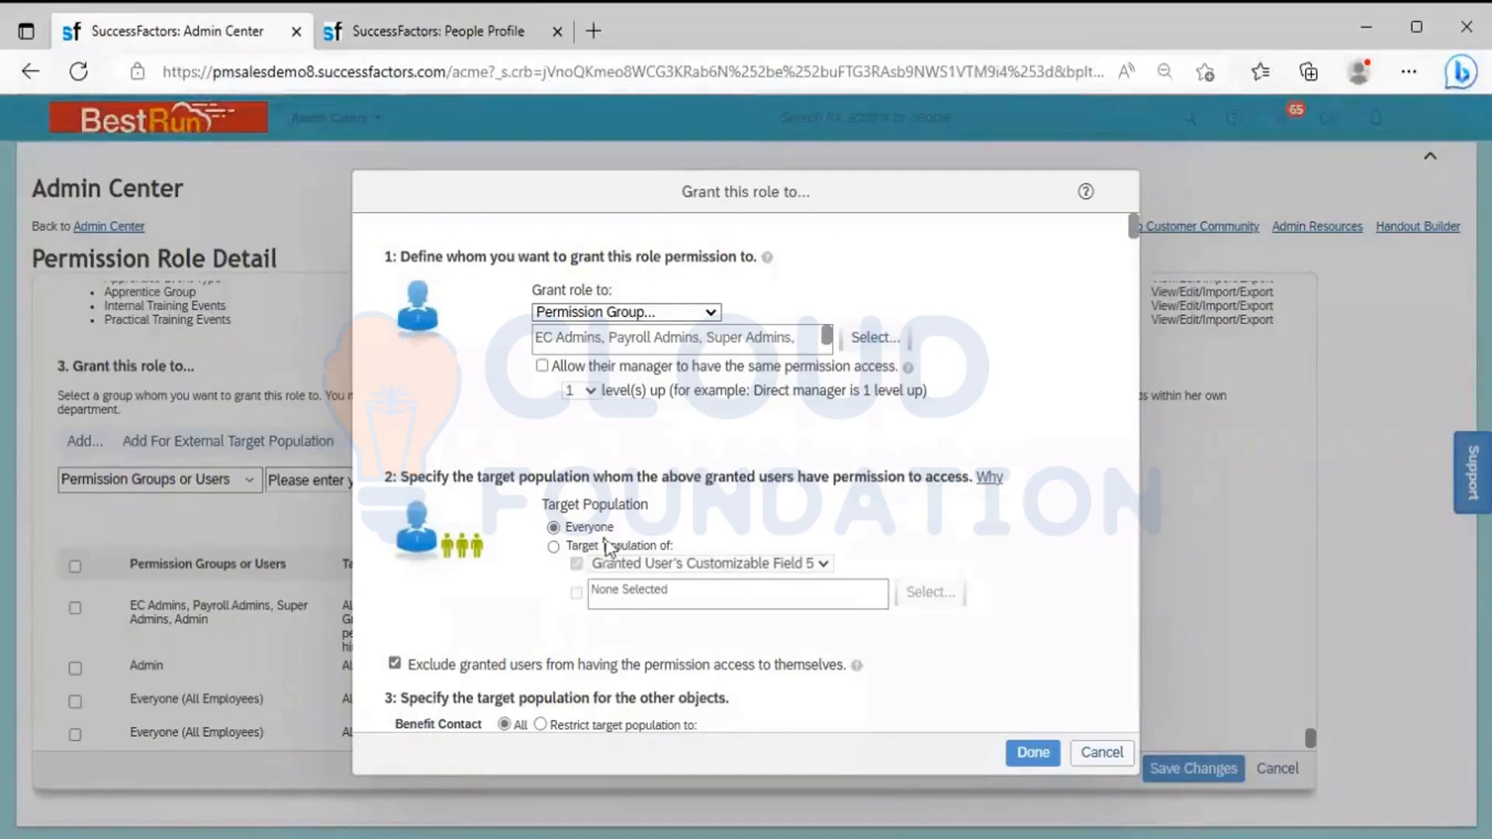
click(1101, 754)
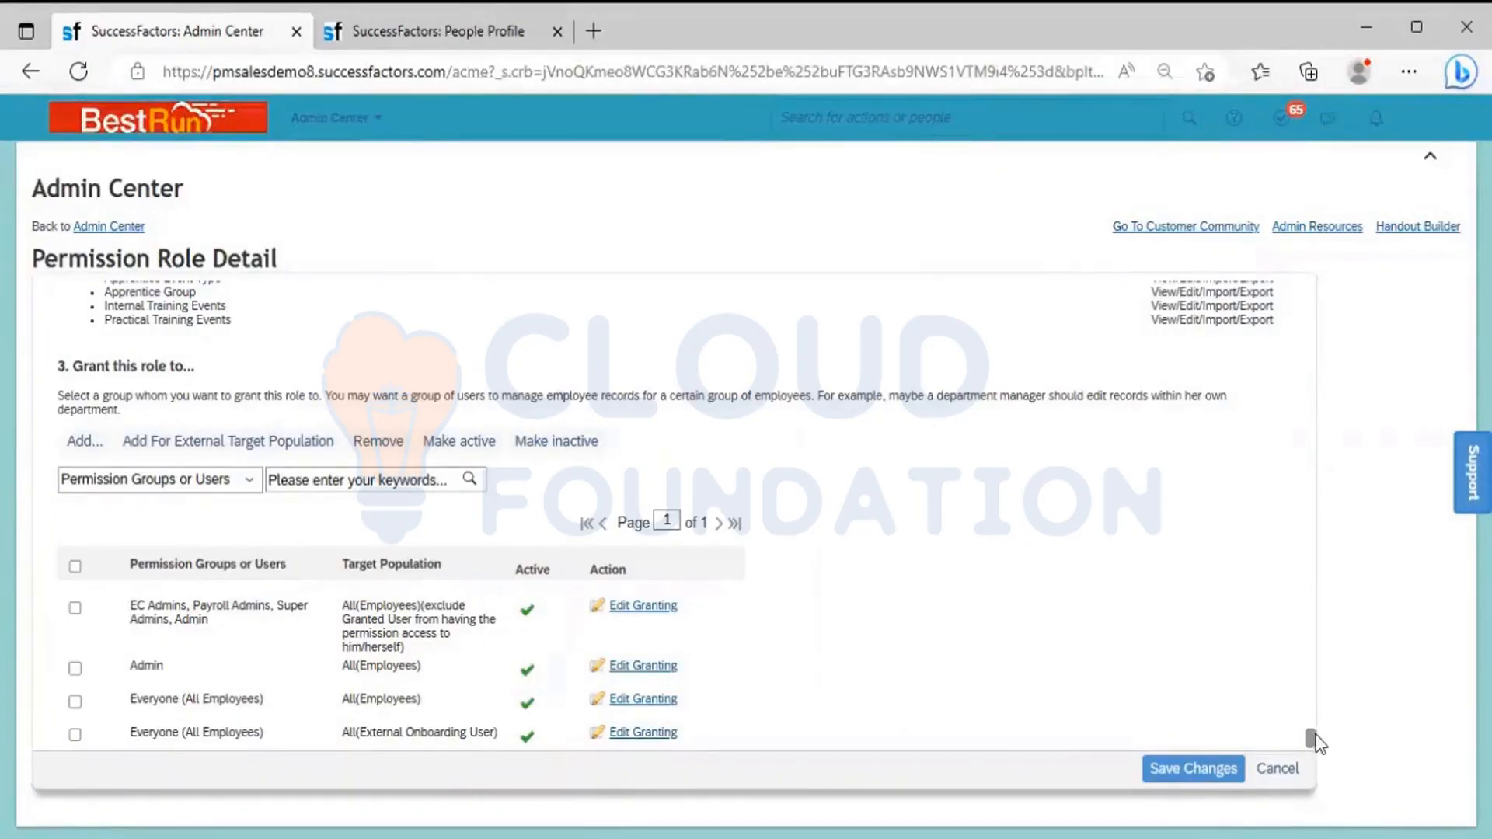
Examine the Employee Central Effective Dated Entities rights under the System Admin role's User Permissions, and close the permission settings without changes
drag(1311, 739, 1315, 282)
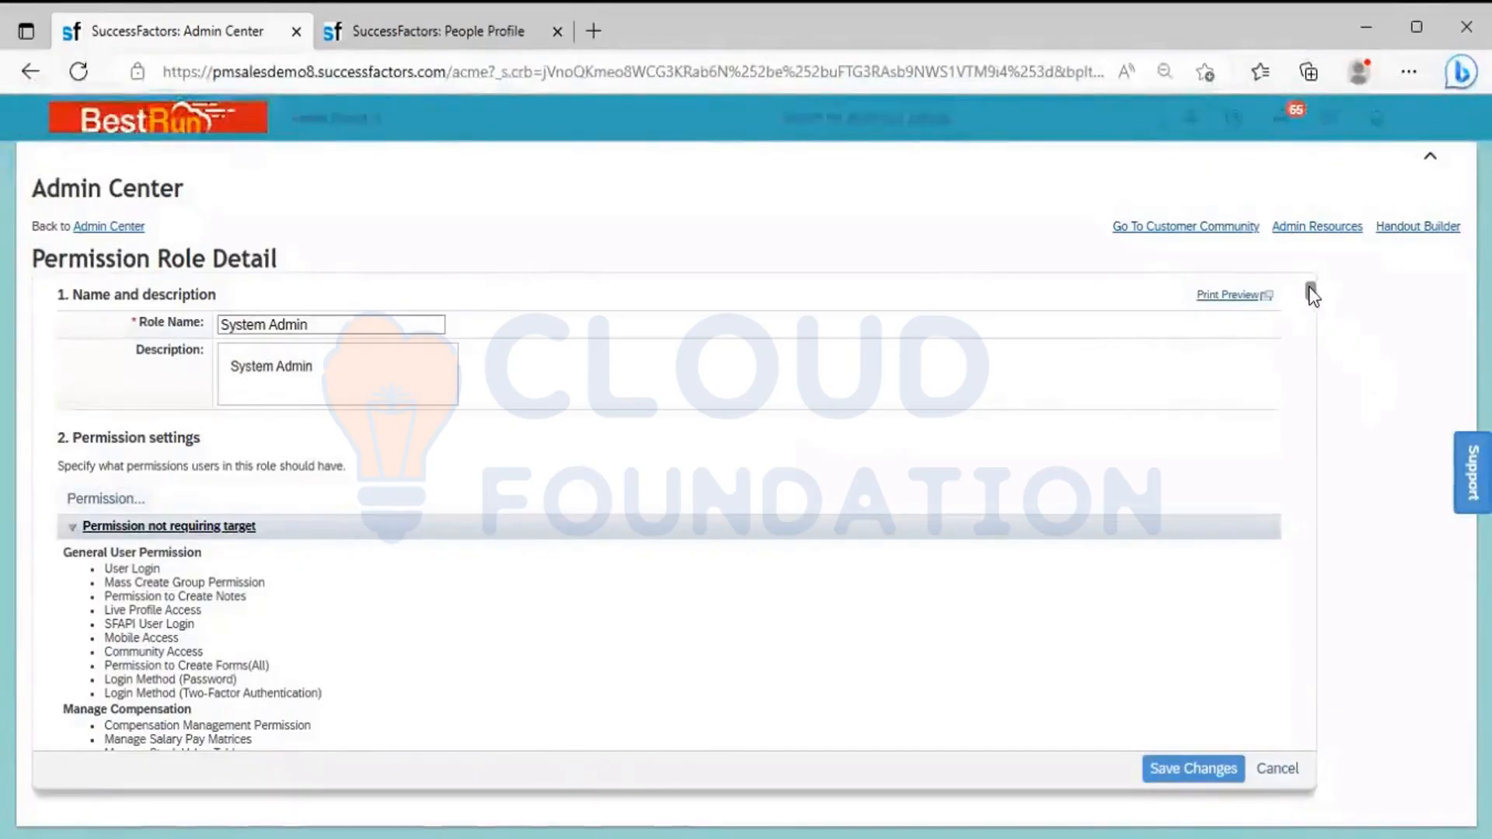
drag(1312, 295, 1357, 752)
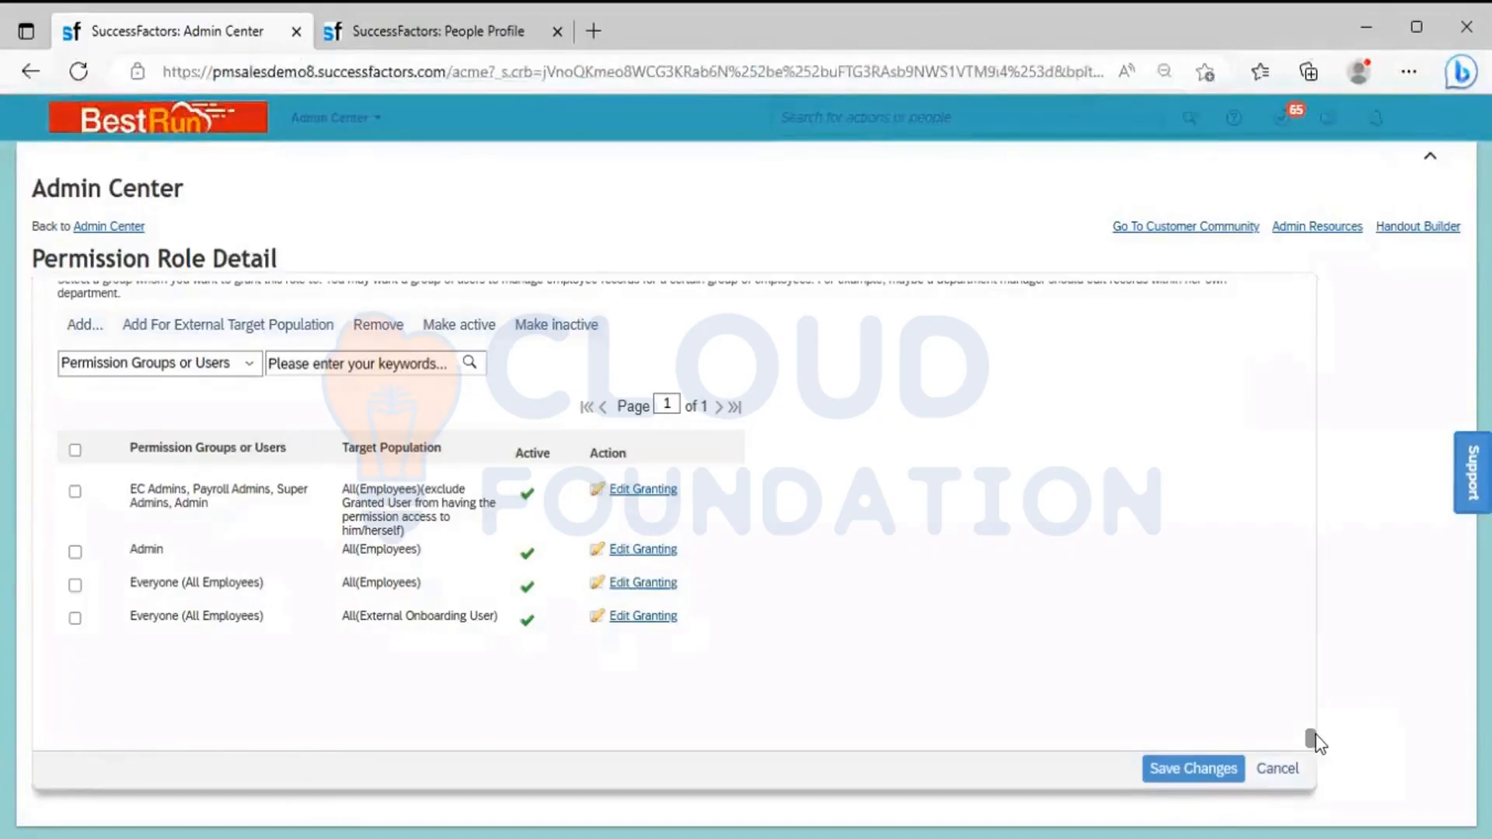
drag(1309, 733, 1315, 293)
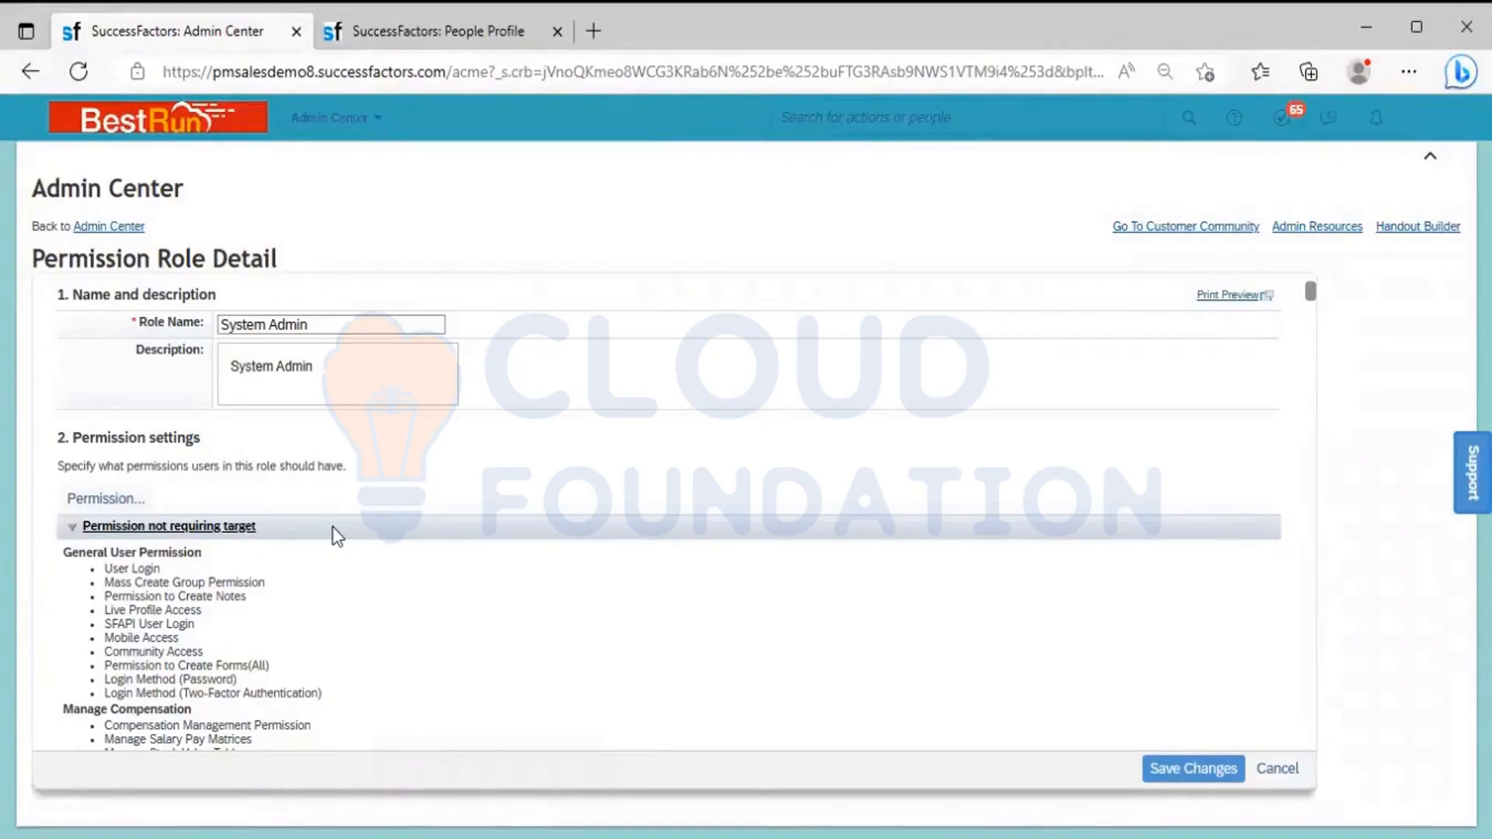
click(107, 509)
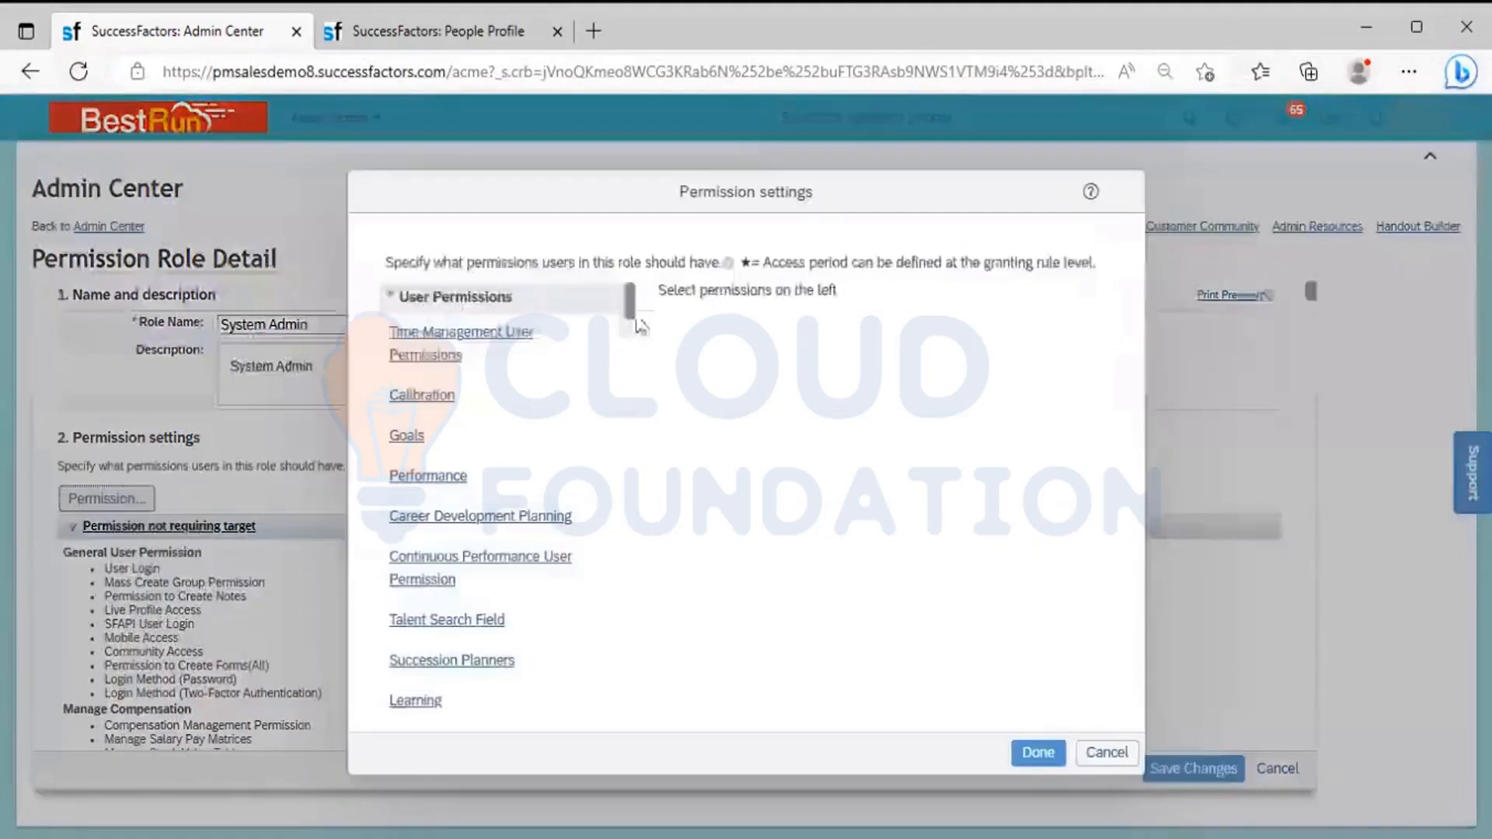
click(516, 307)
click(535, 333)
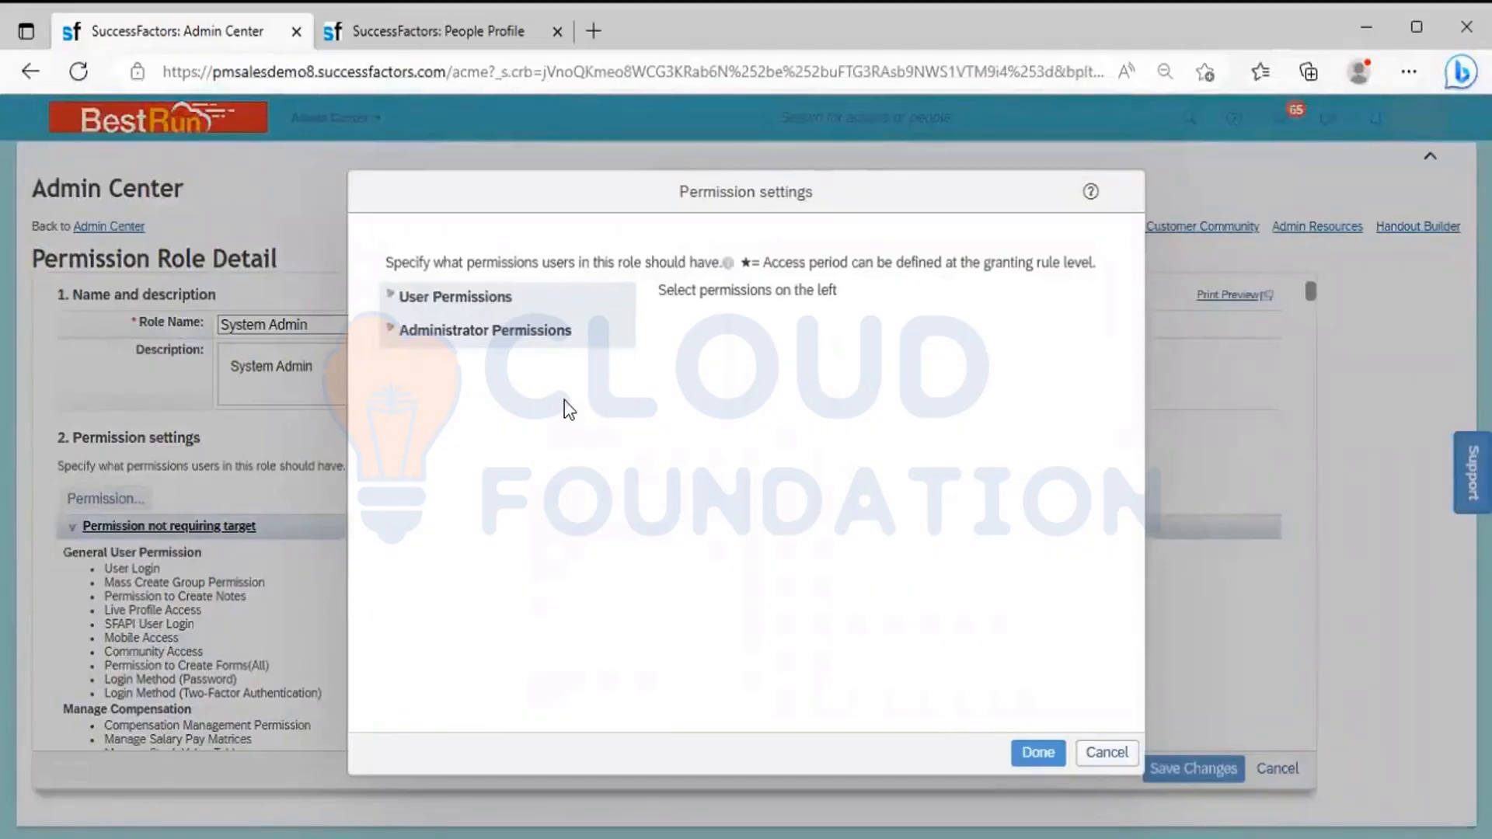
click(509, 307)
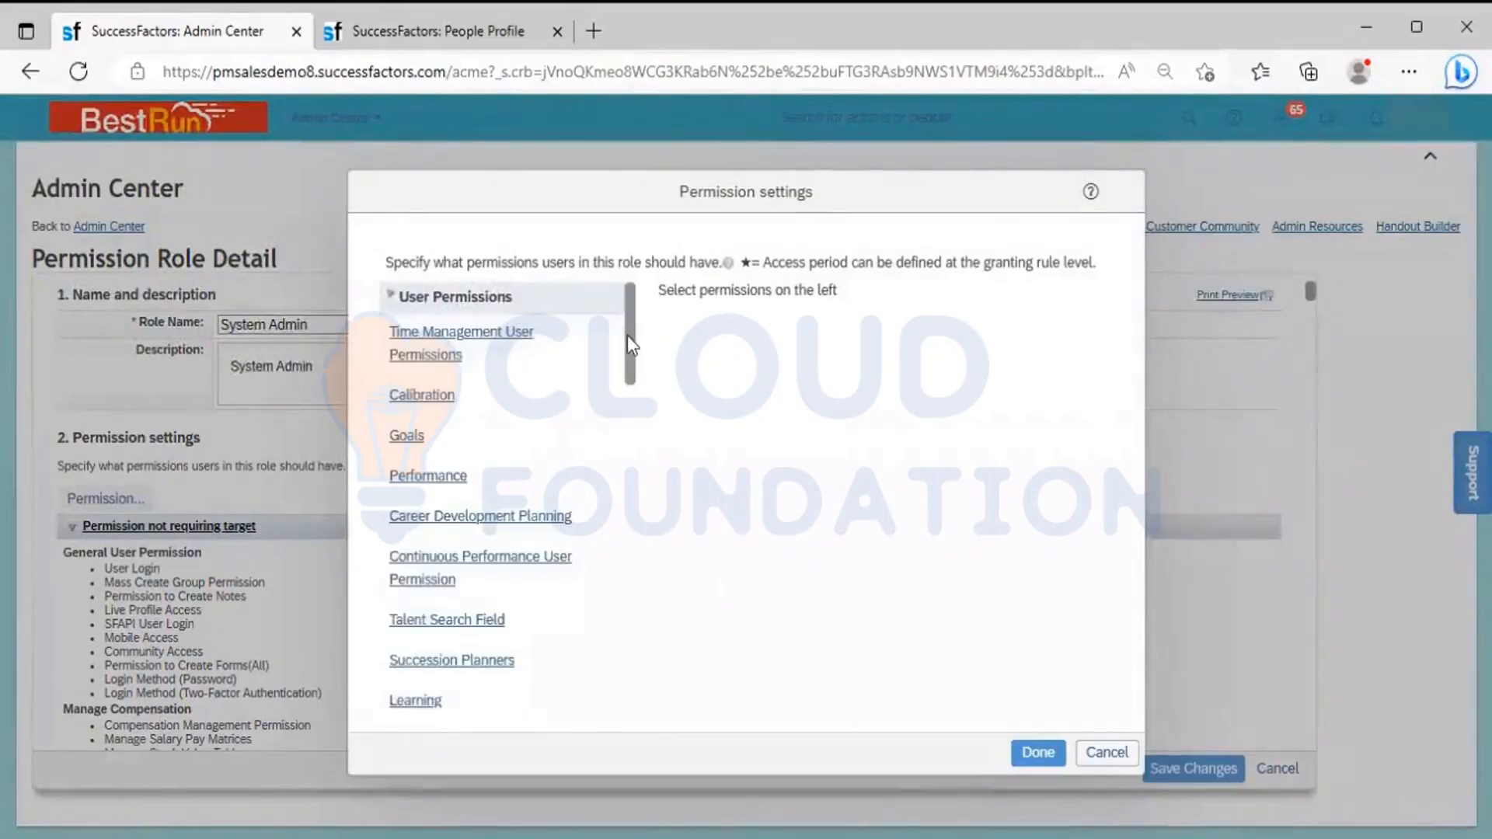
drag(627, 334, 629, 426)
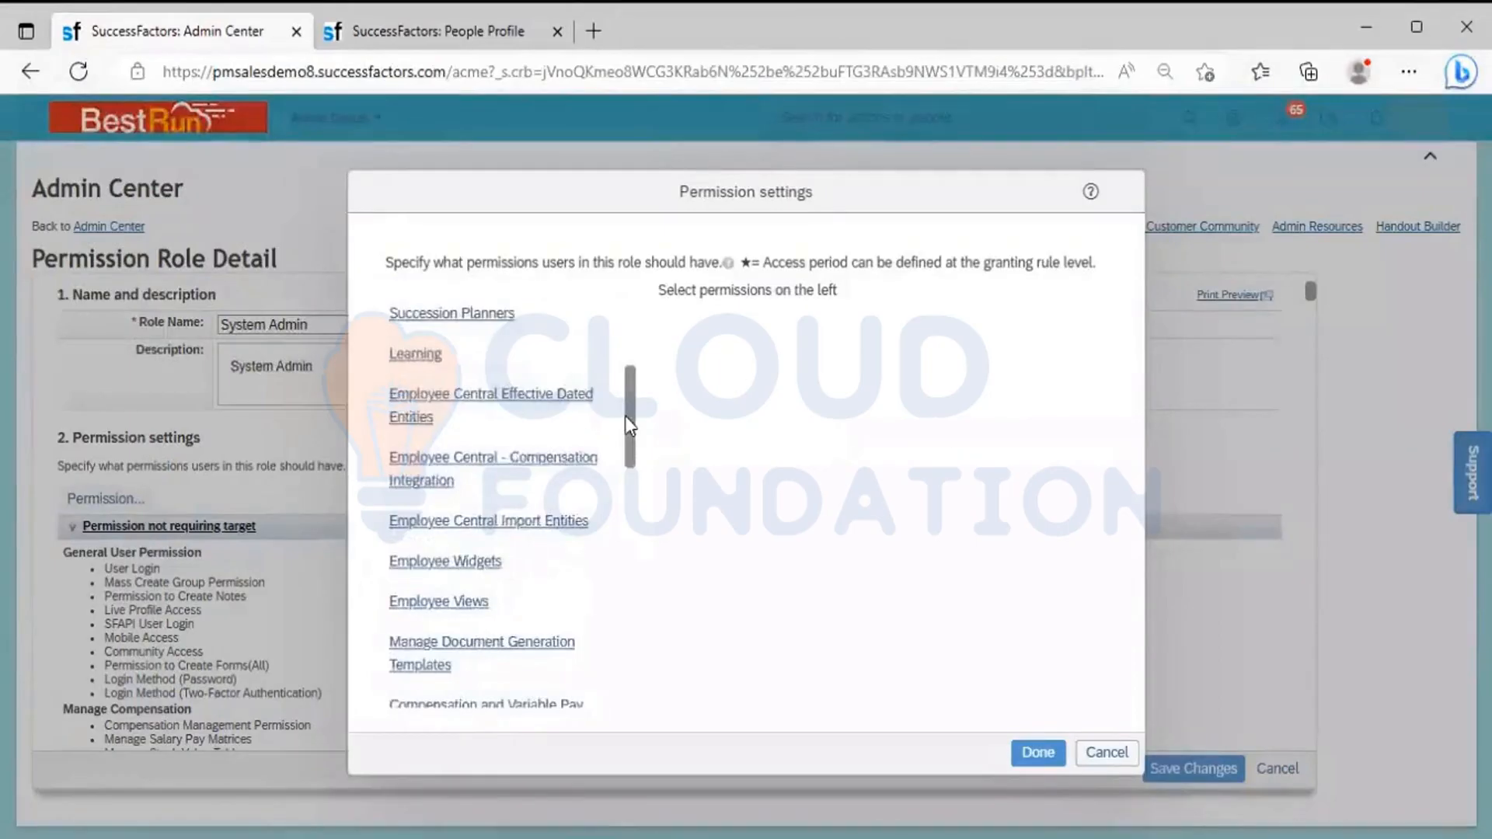
click(551, 400)
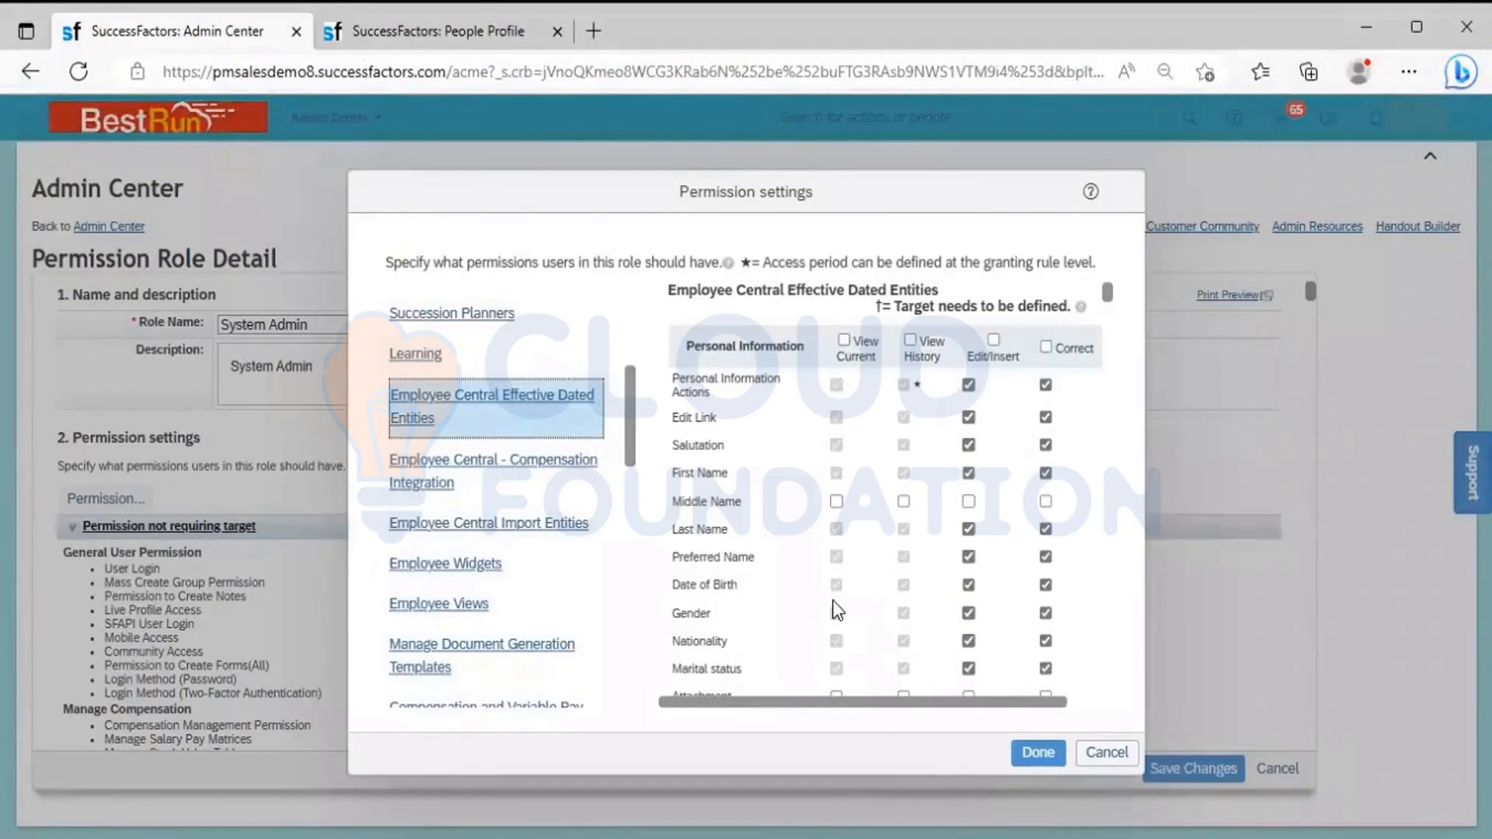
click(1107, 753)
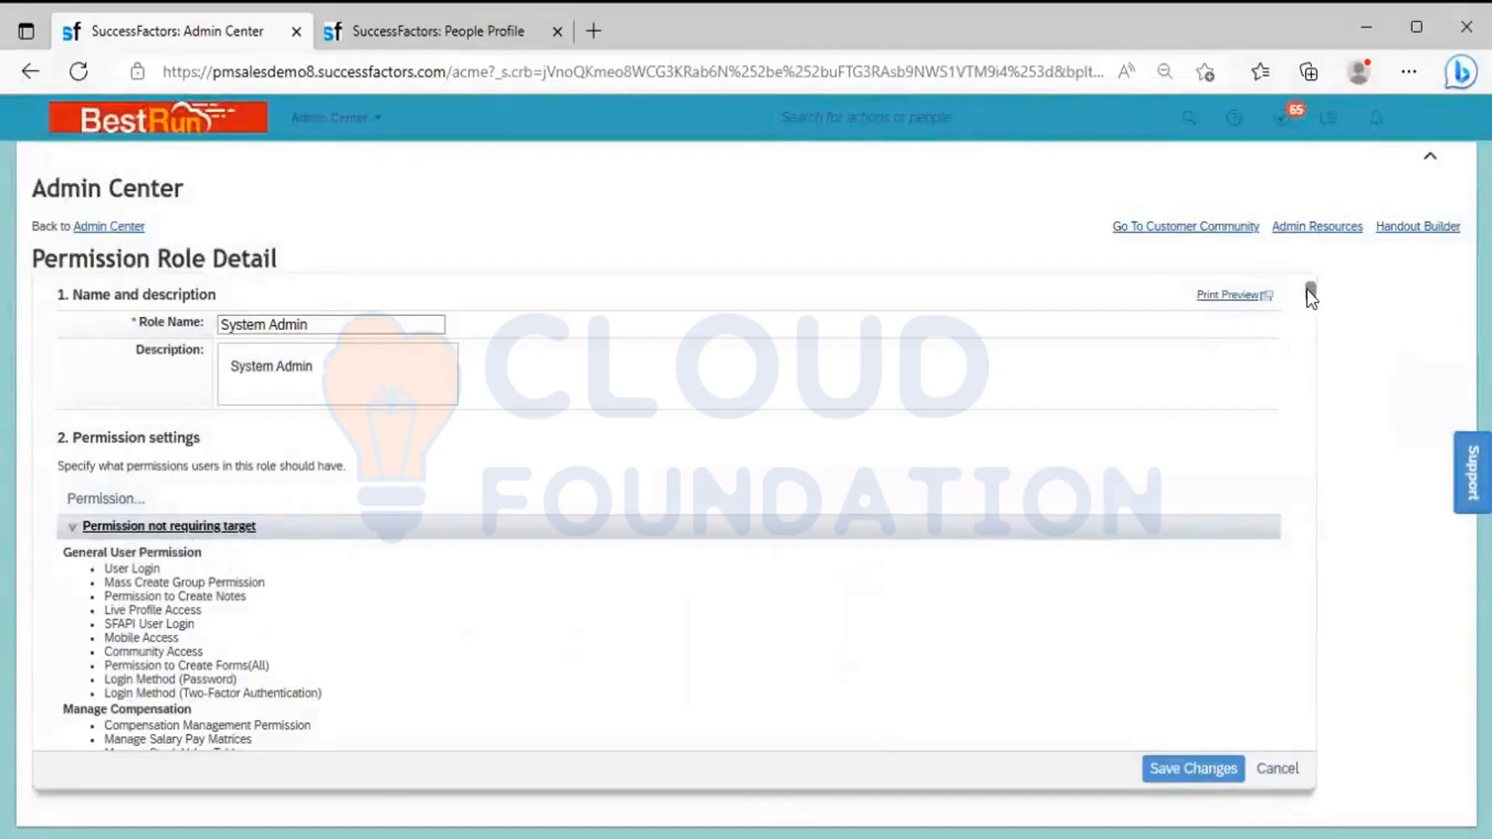
Start adding a new grant for the System Admin role, and inspect the available permission groups without selecting any
drag(1311, 295, 1326, 540)
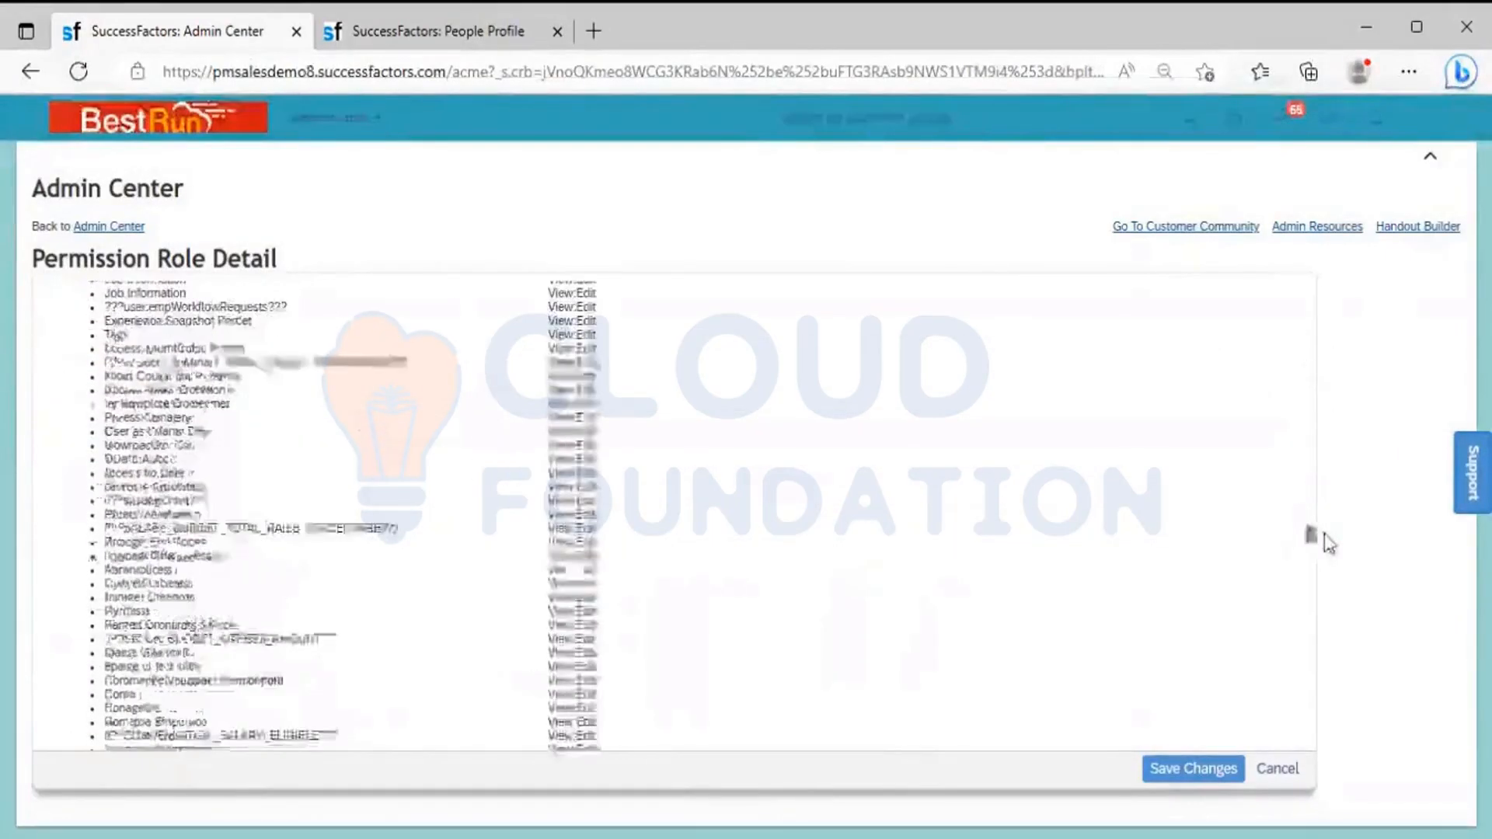
drag(1305, 666, 1308, 742)
scroll(1302, 735, down, 10)
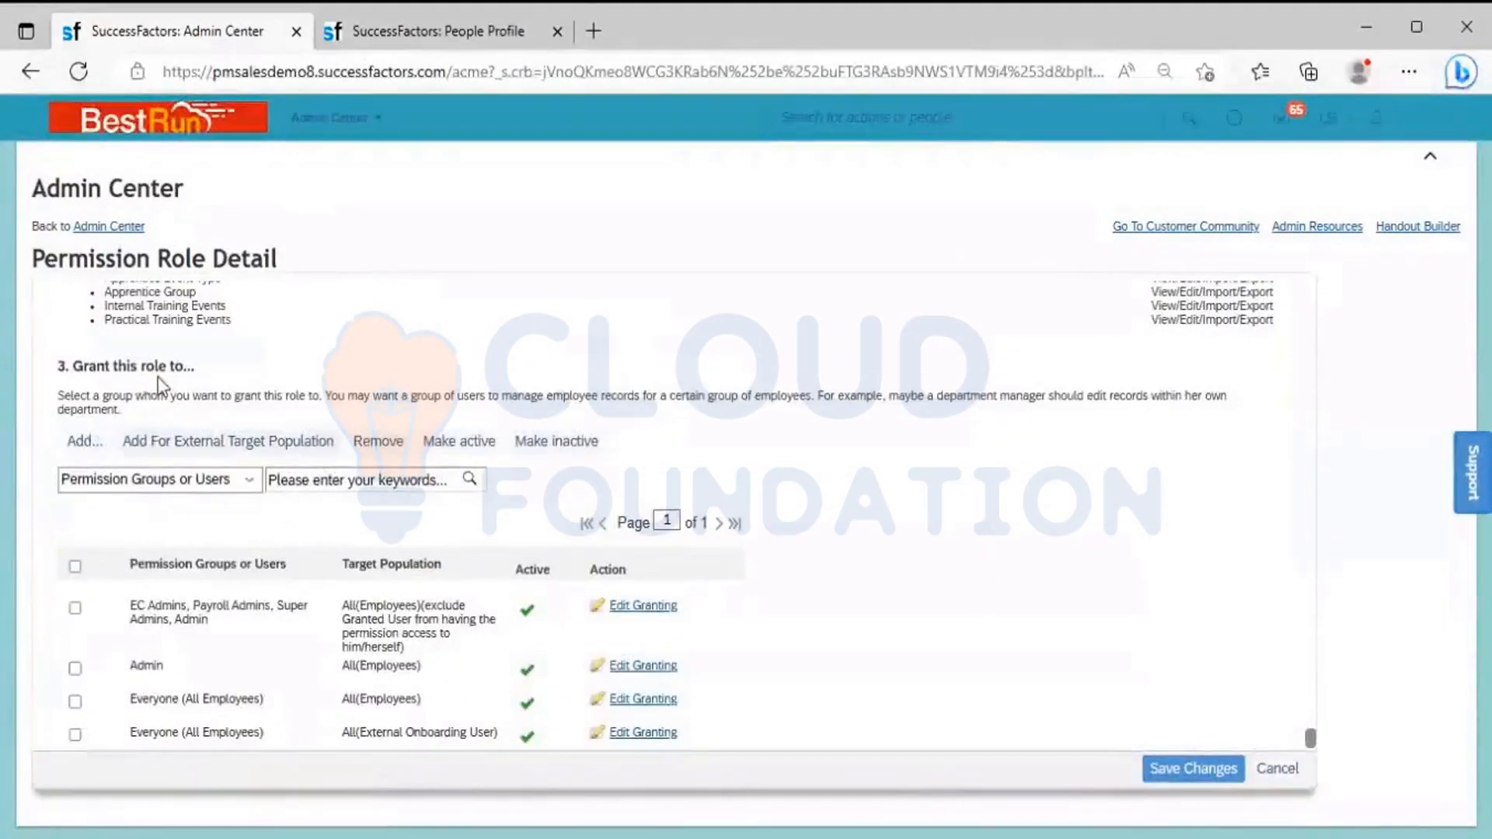
click(84, 445)
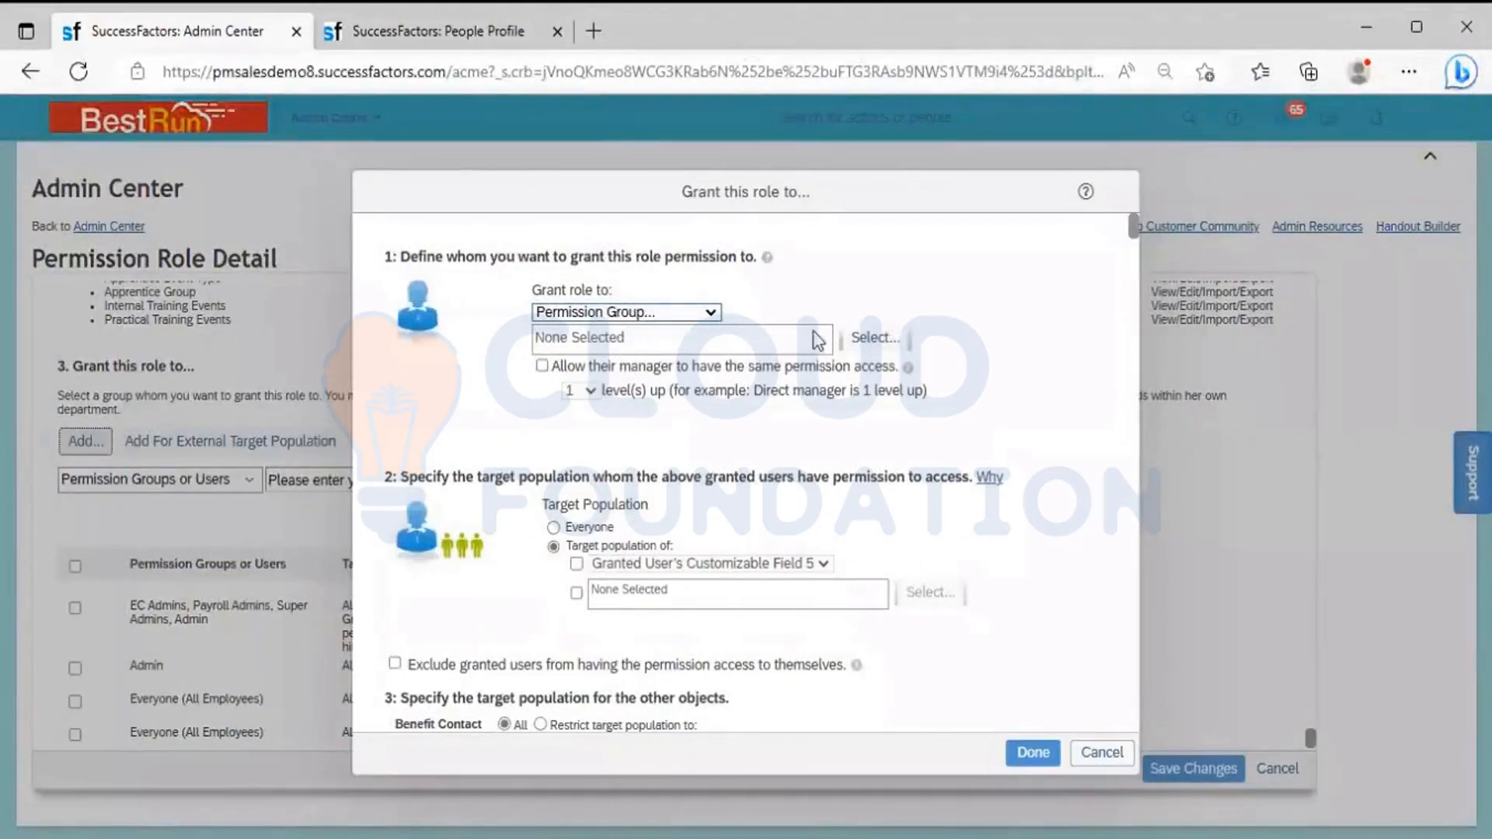
click(860, 346)
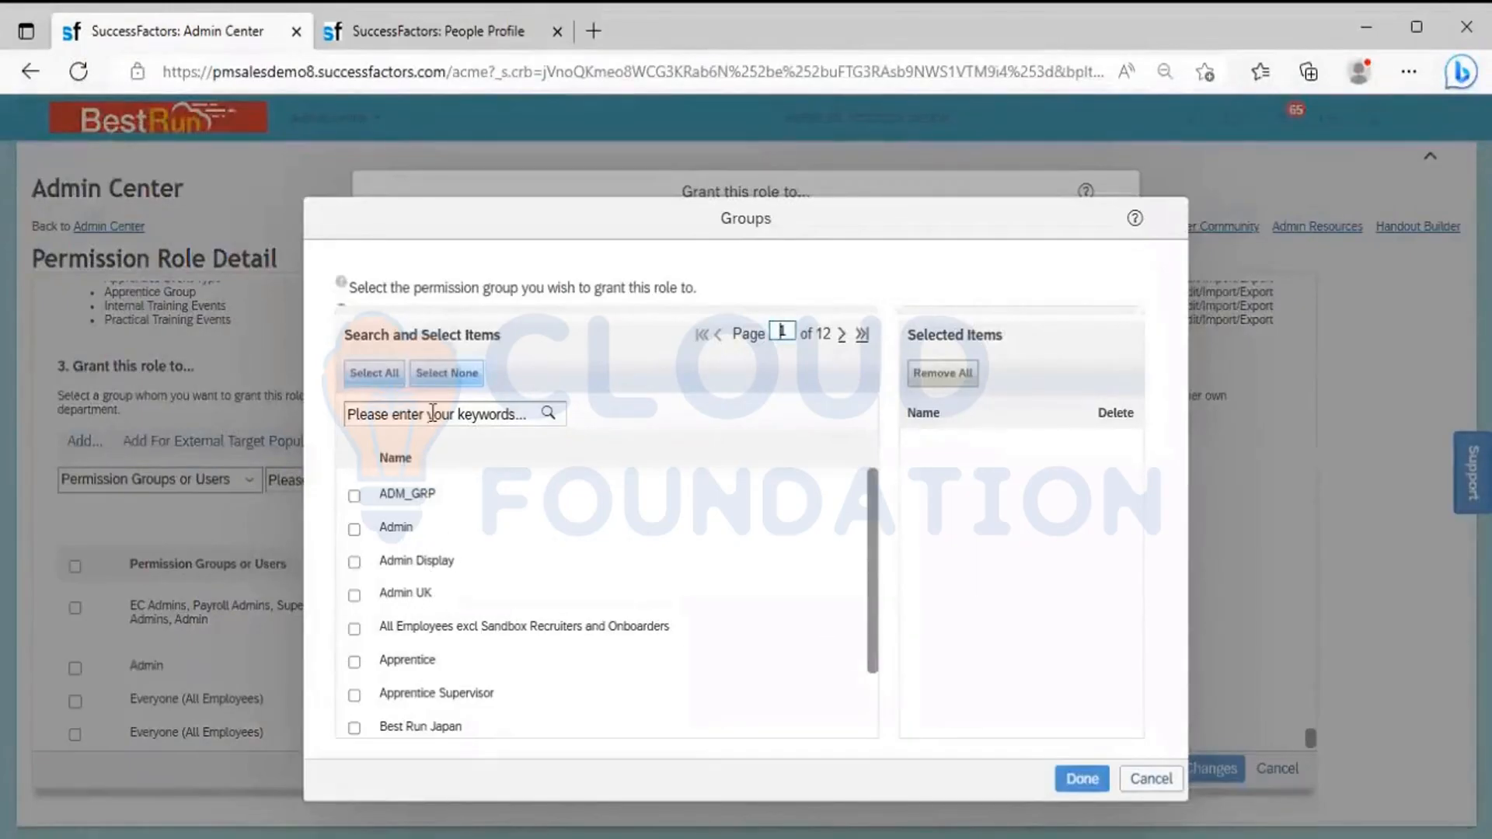
click(433, 413)
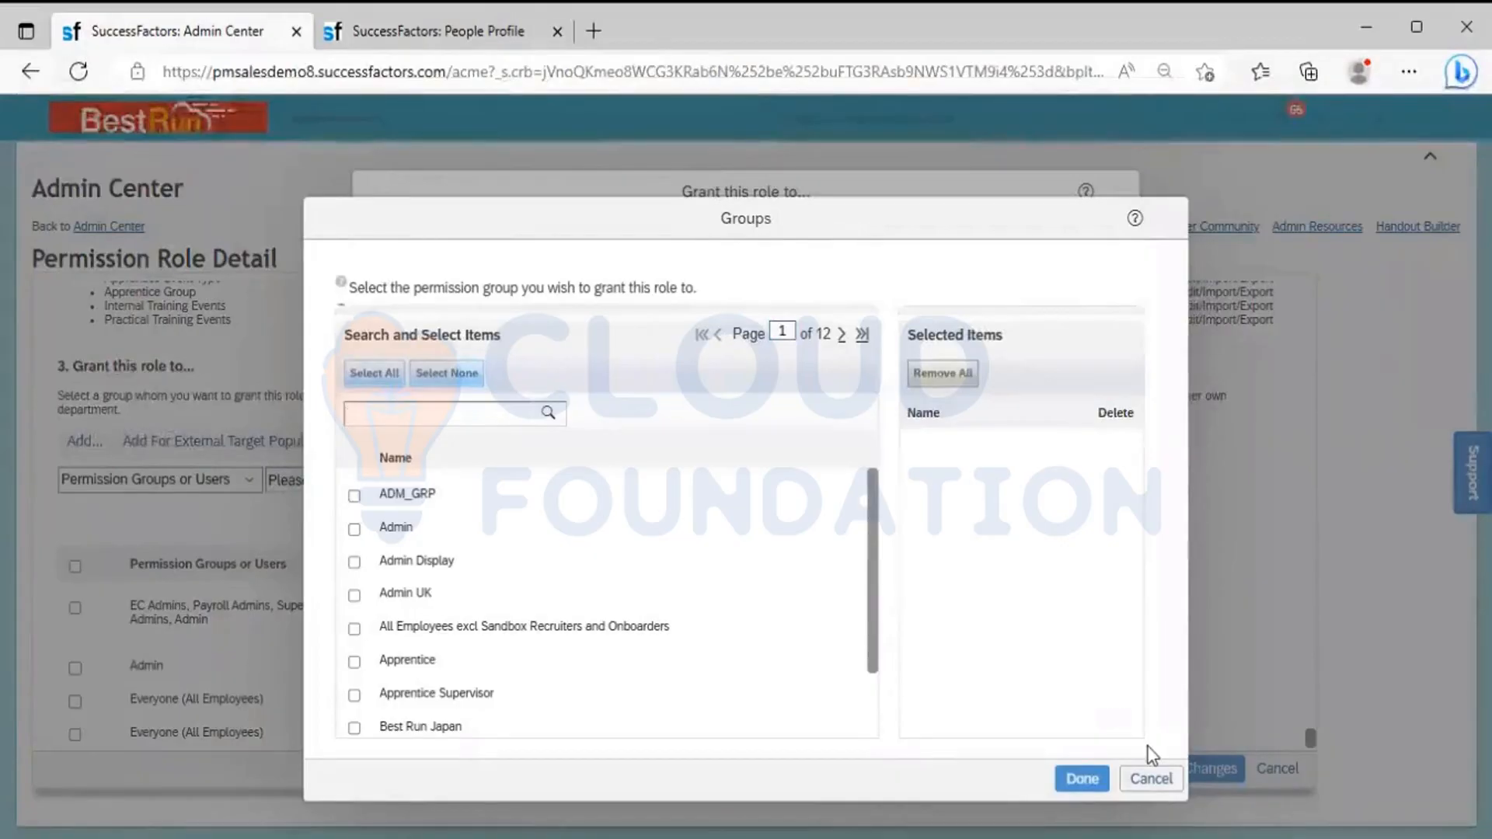
click(1151, 777)
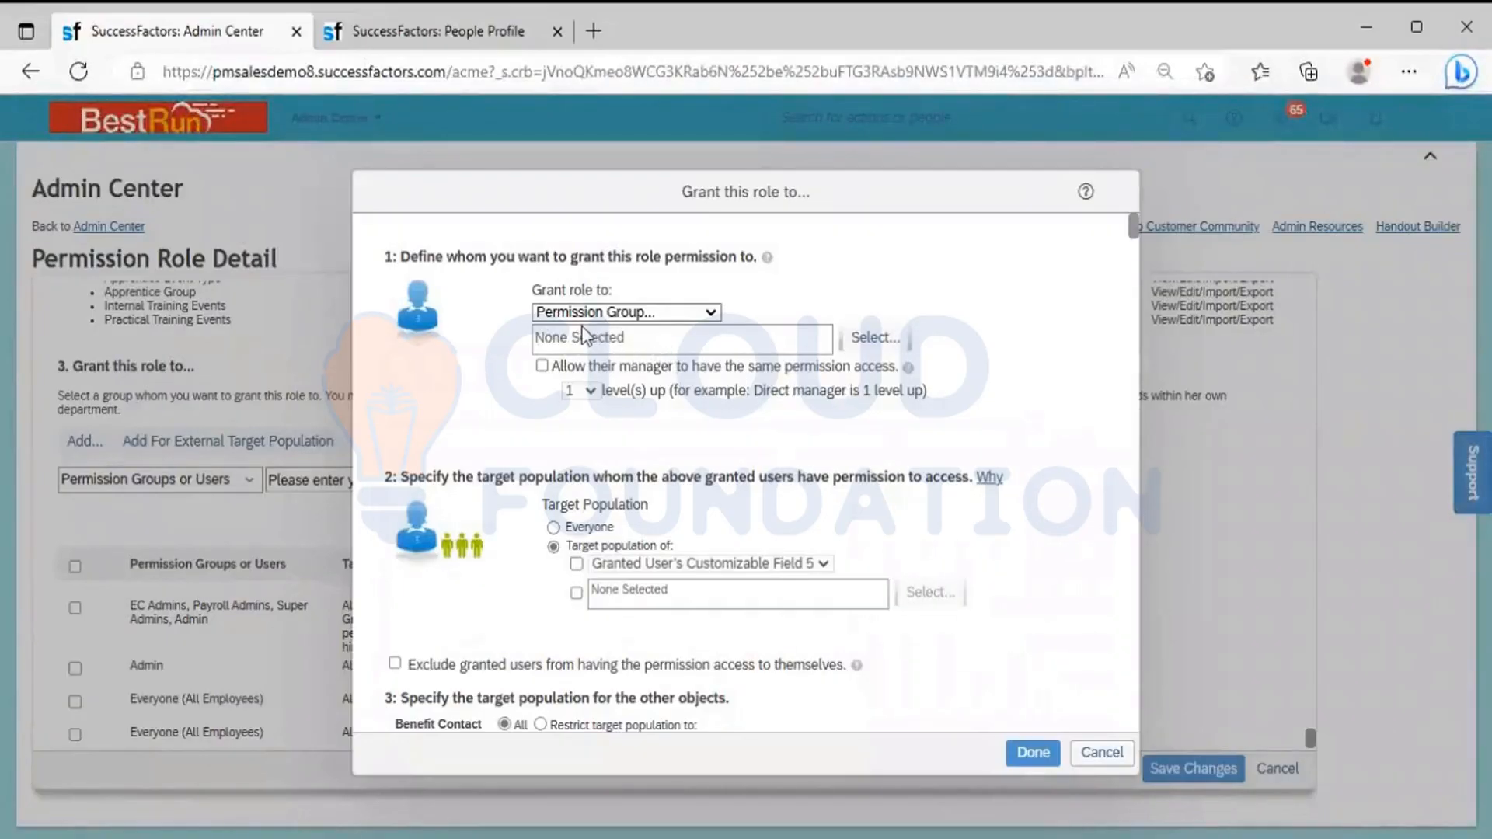
Review the levels for giving managers the same permission access, leave that option cleared, and review the recipient types, keeping Permission Group
click(543, 368)
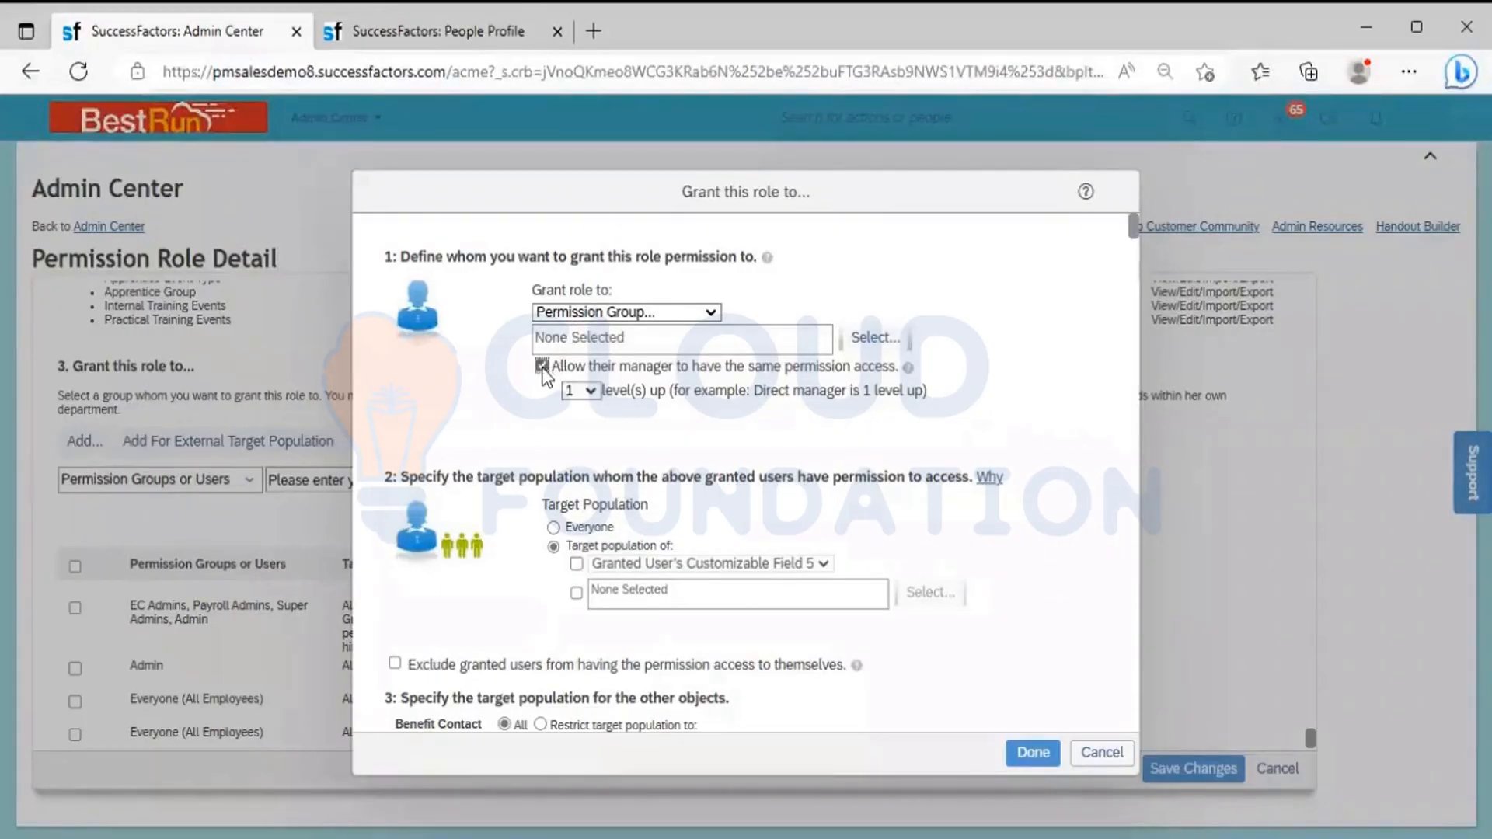
click(595, 394)
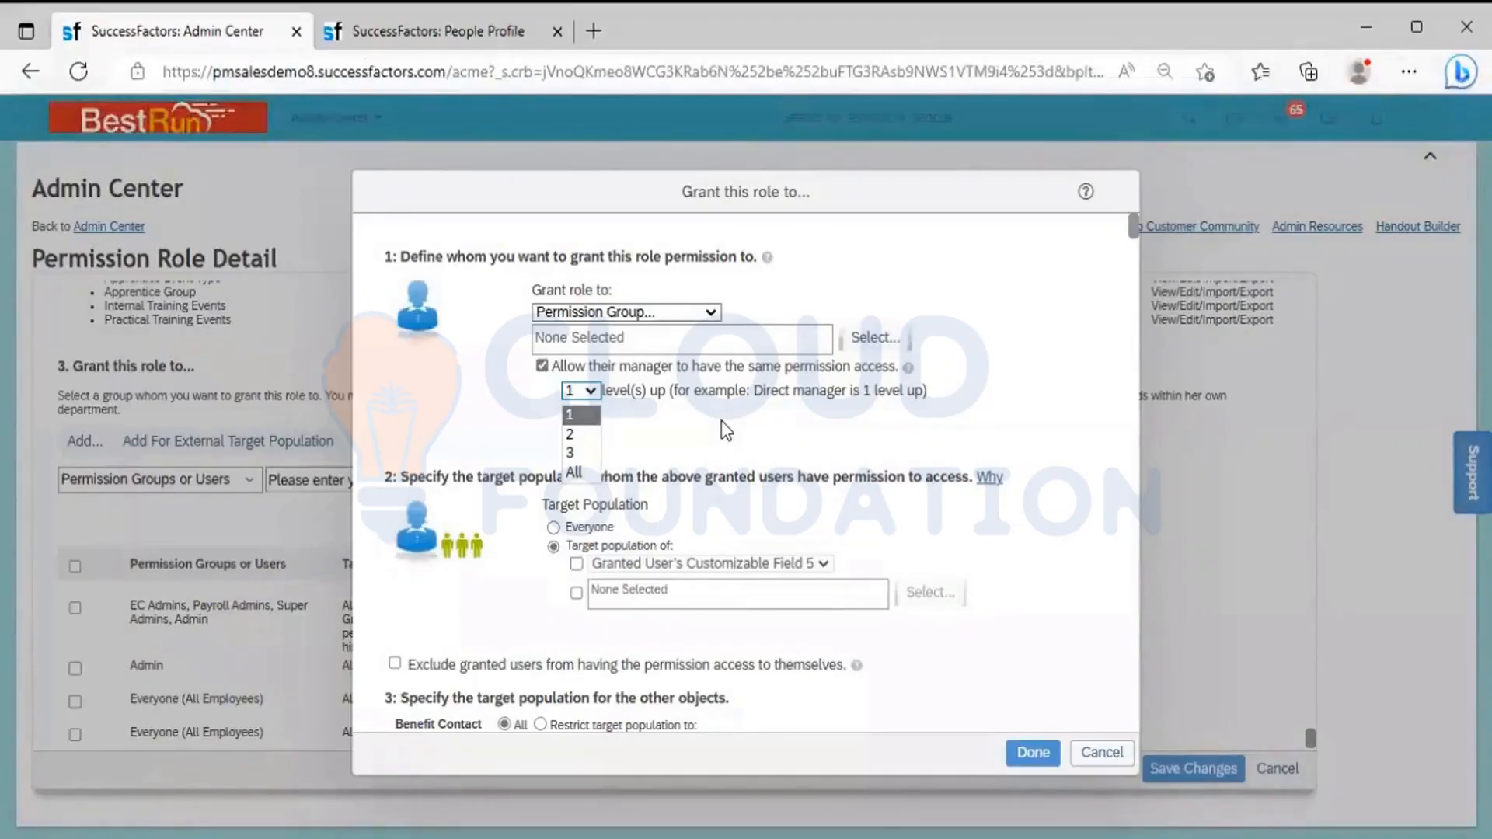
click(542, 367)
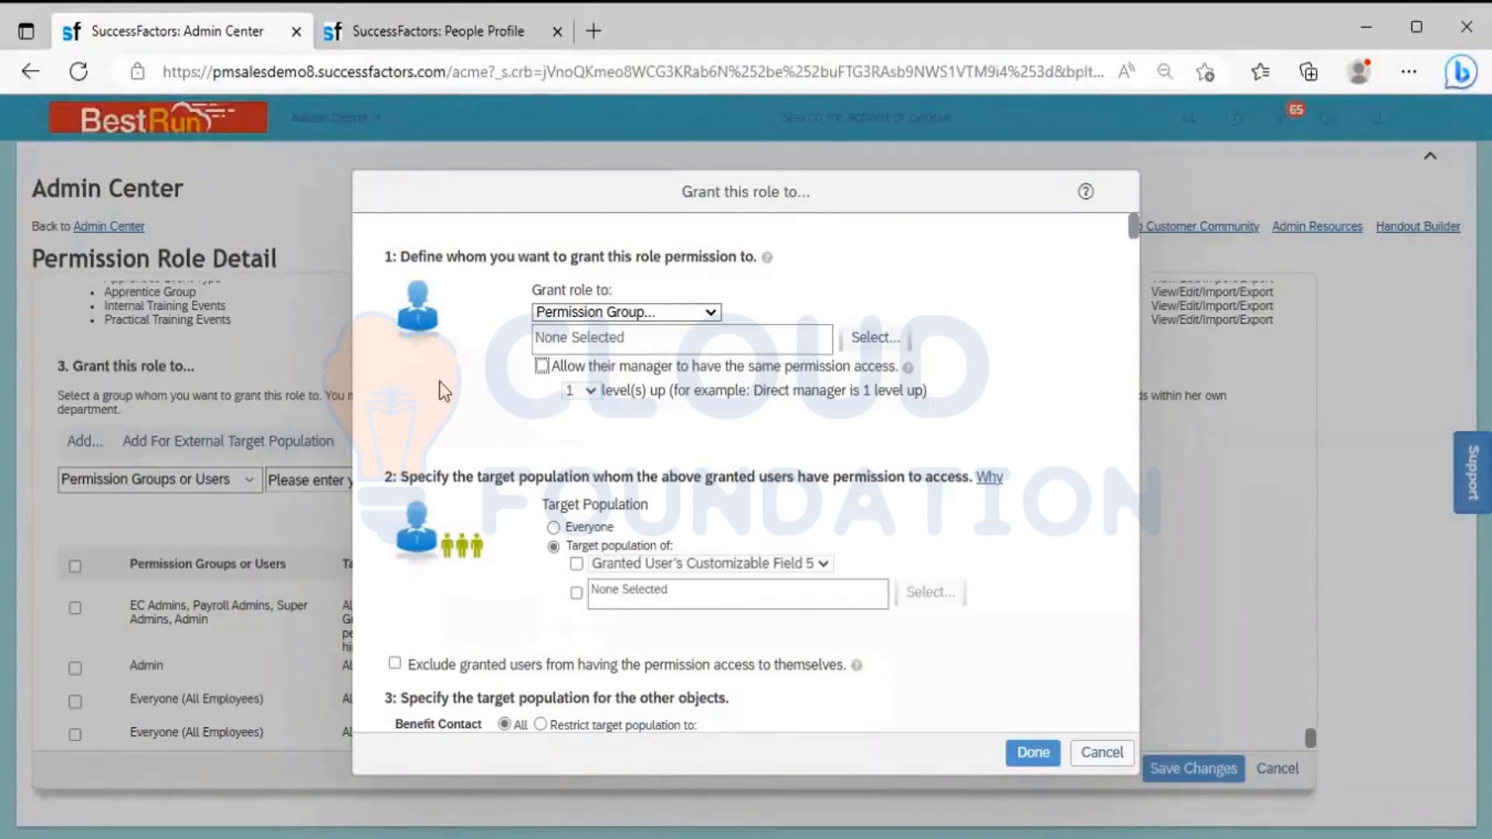
click(716, 320)
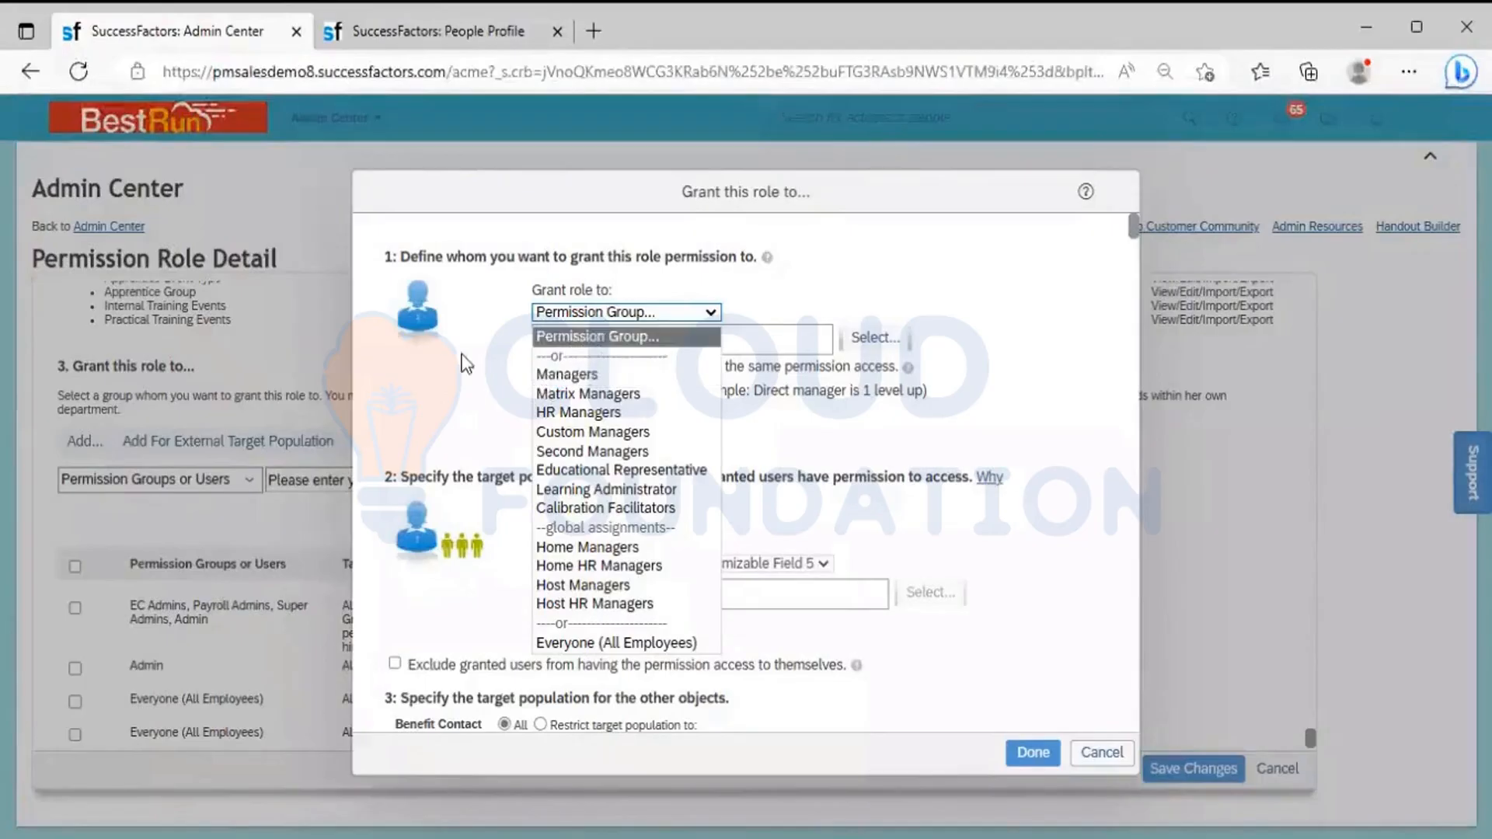
click(475, 357)
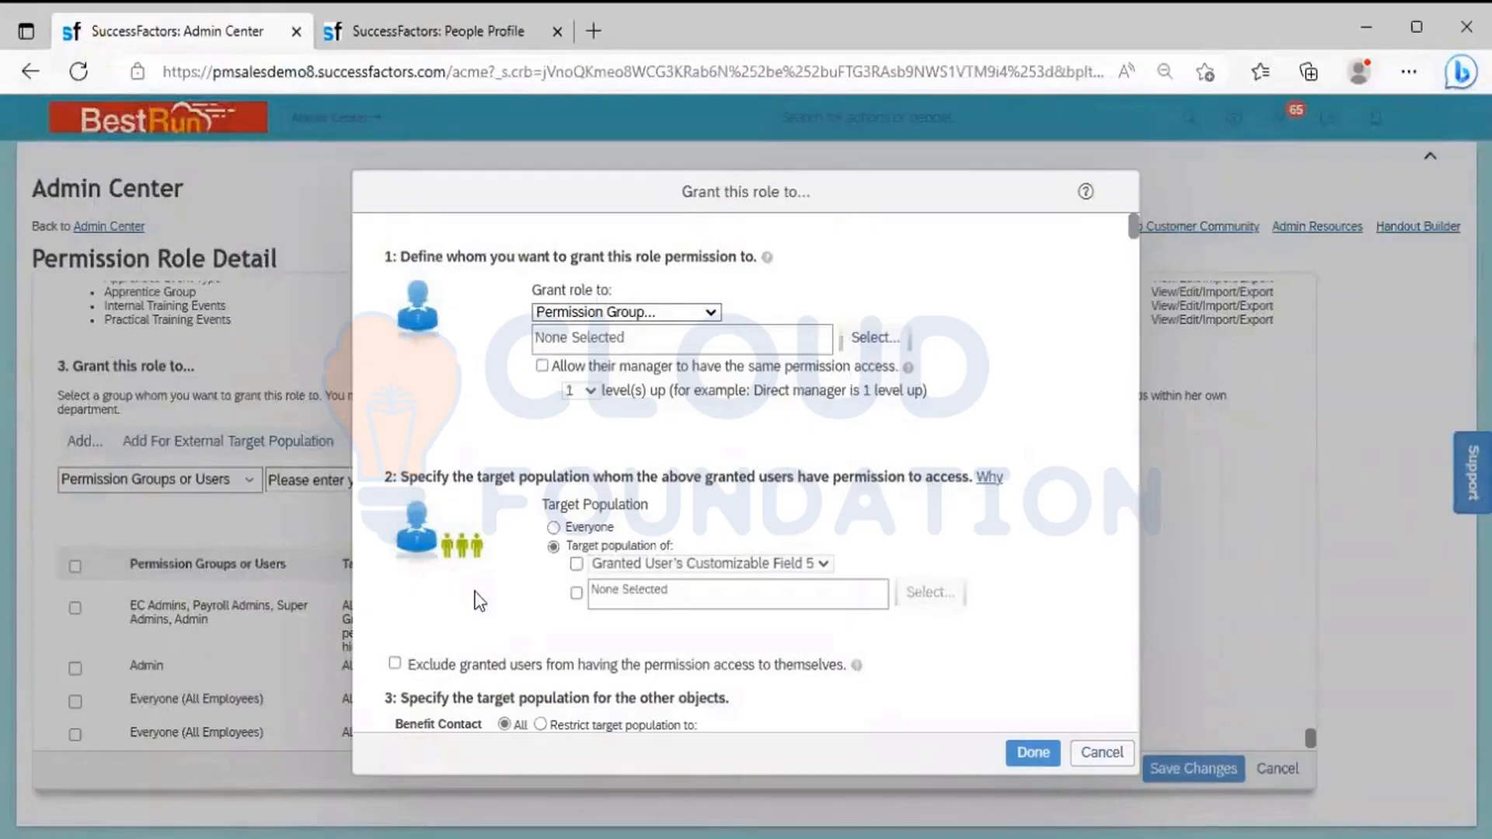
Compare Everyone with the granted-user target population options for the new grant, reselect Everyone, and cancel the grant
click(553, 529)
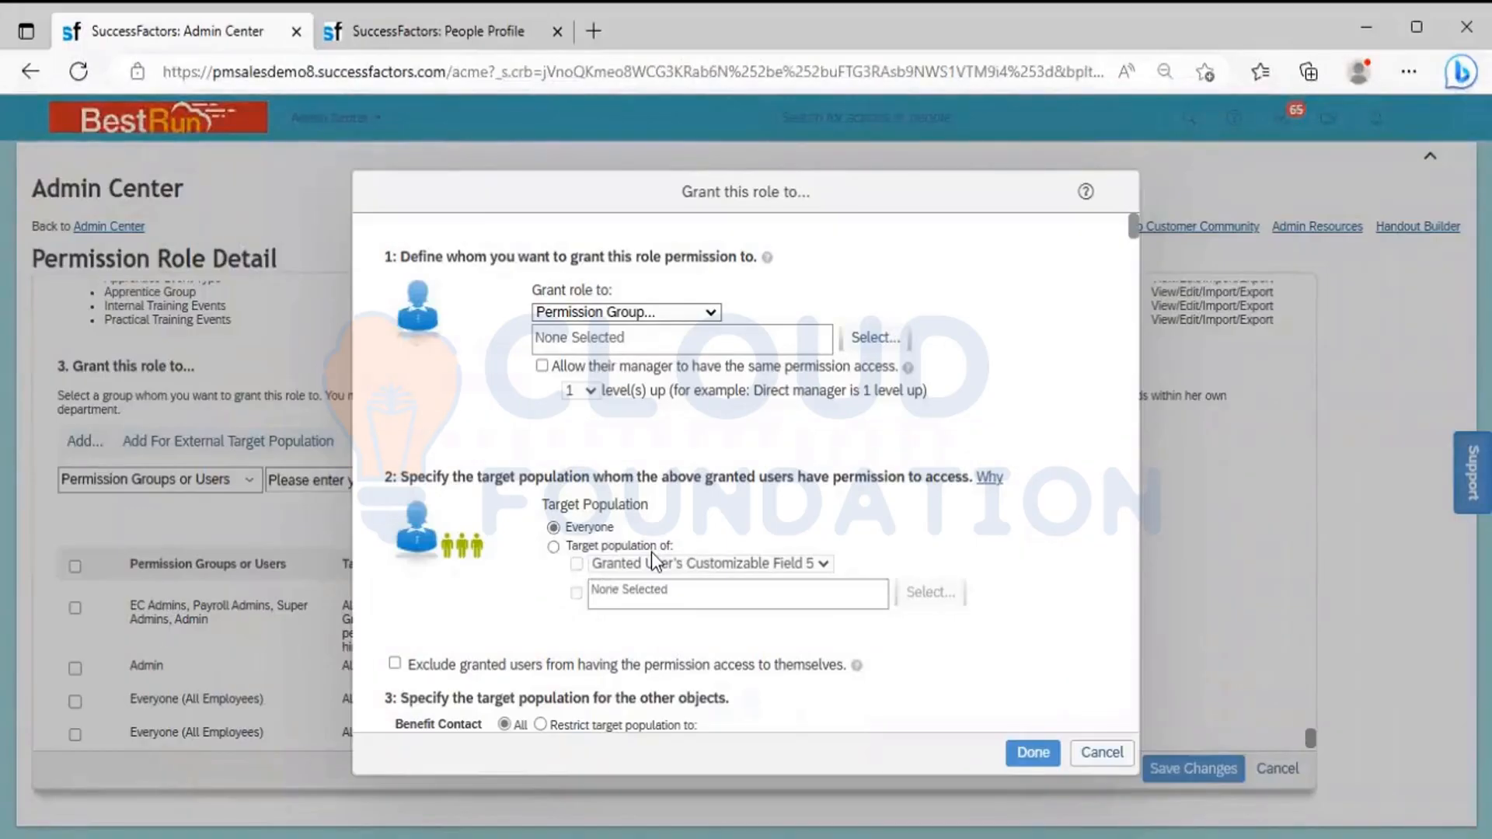
click(555, 547)
click(576, 563)
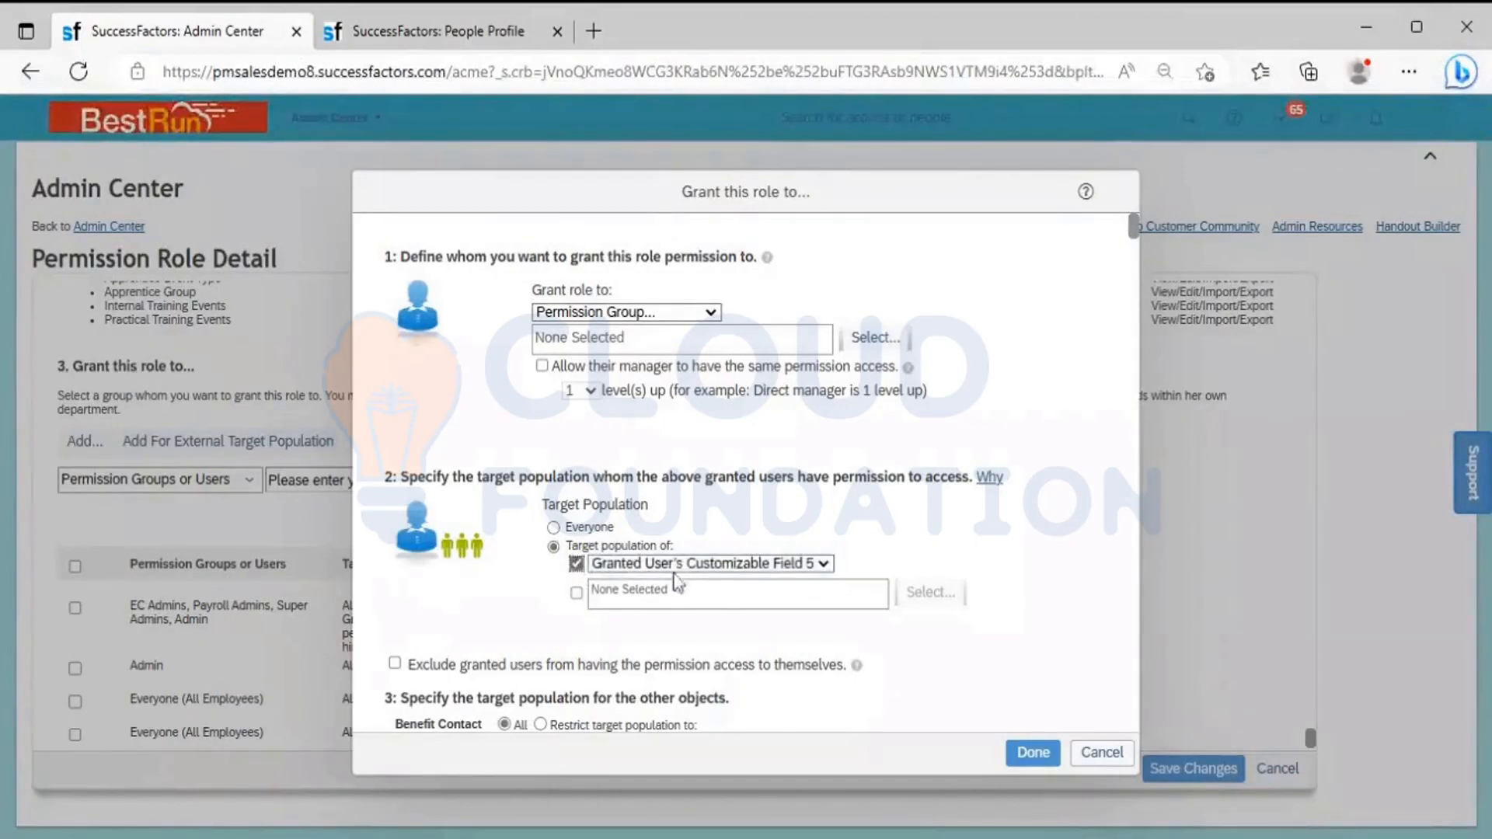
click(717, 566)
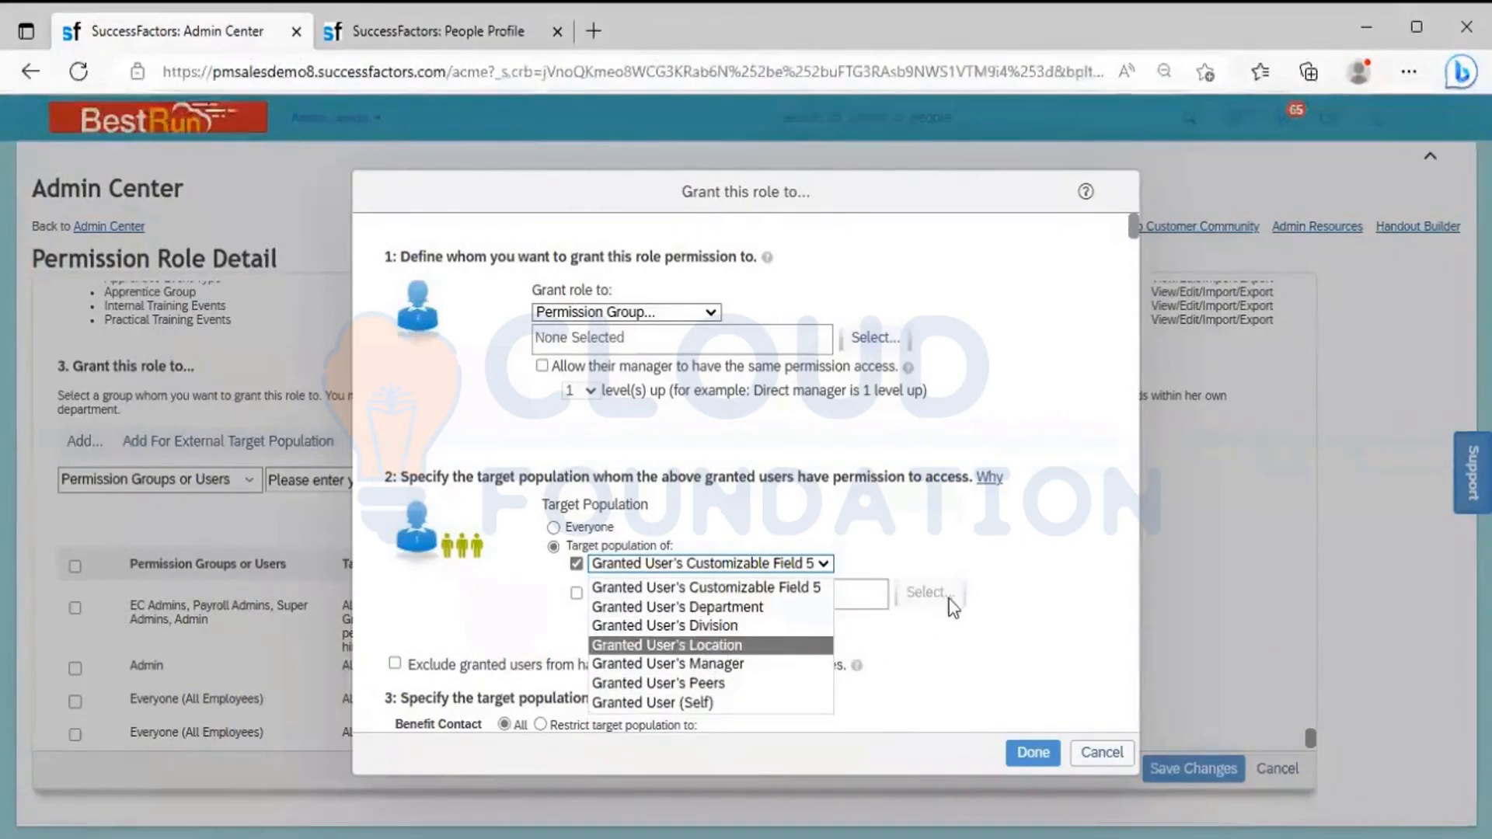
click(664, 542)
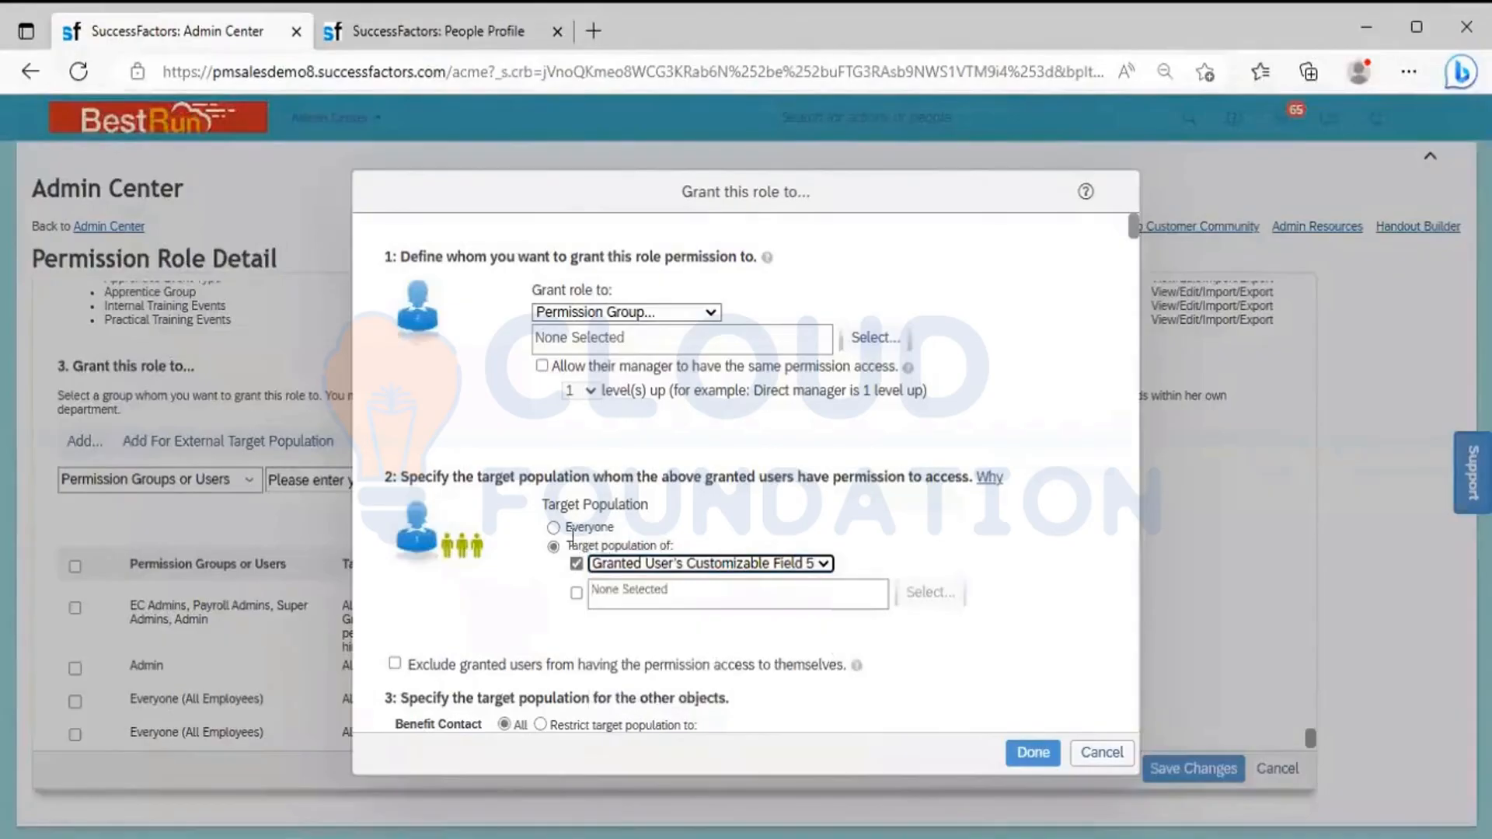
click(554, 528)
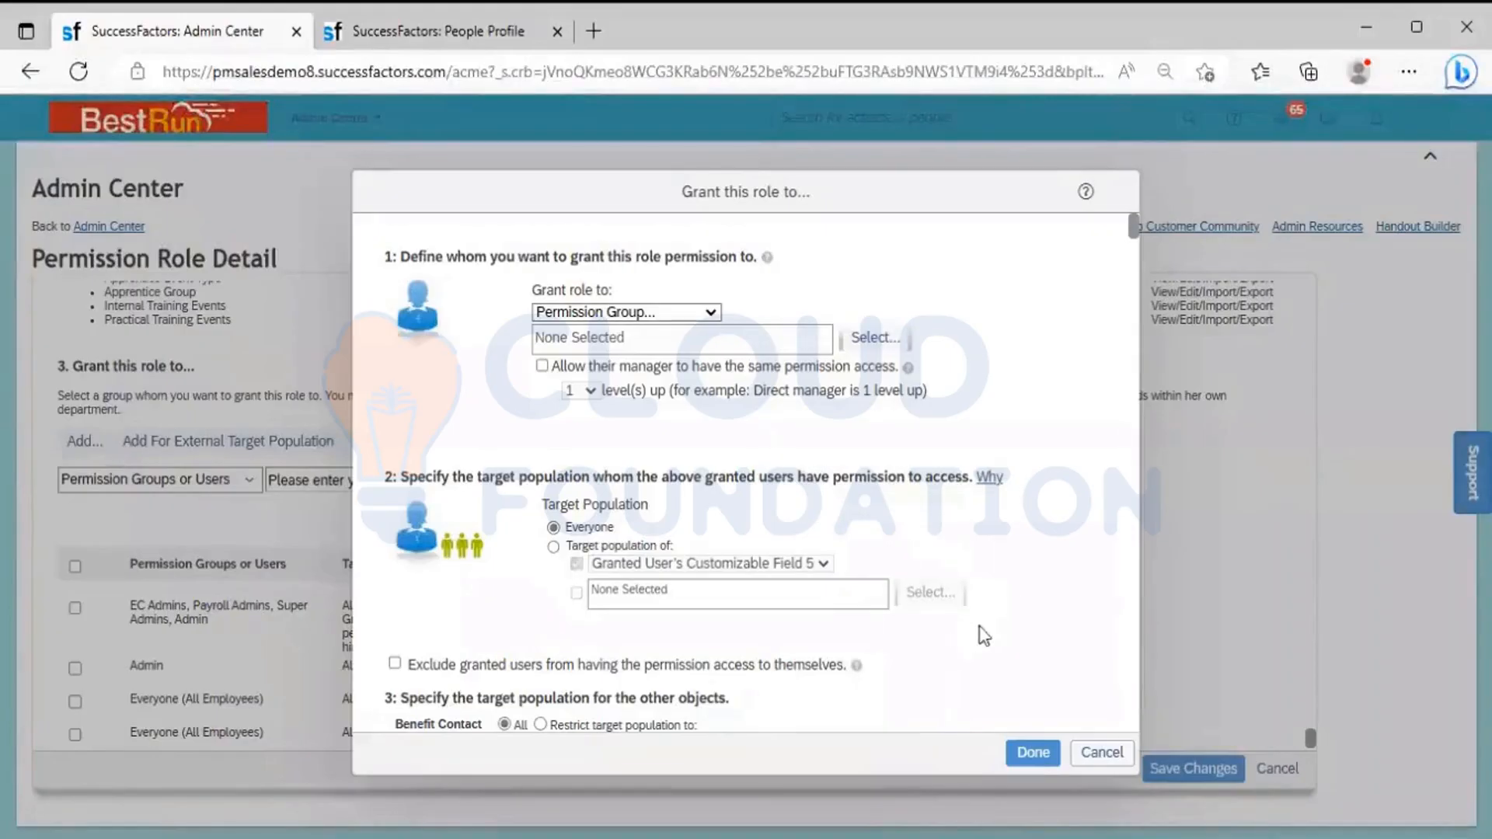
click(1098, 754)
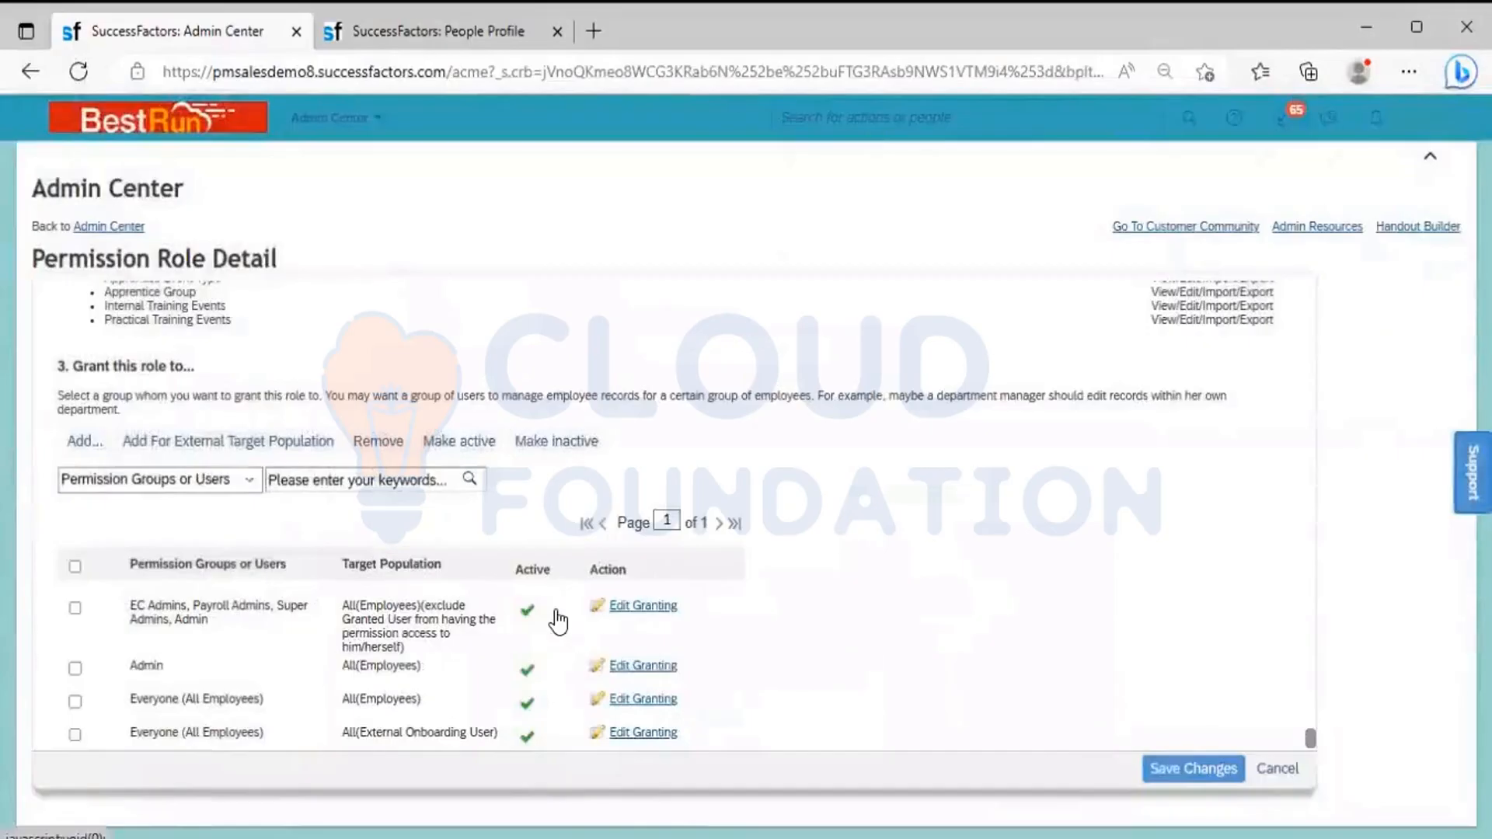
Duplicate the browser tab that shows the System Admin role's details
click(1207, 771)
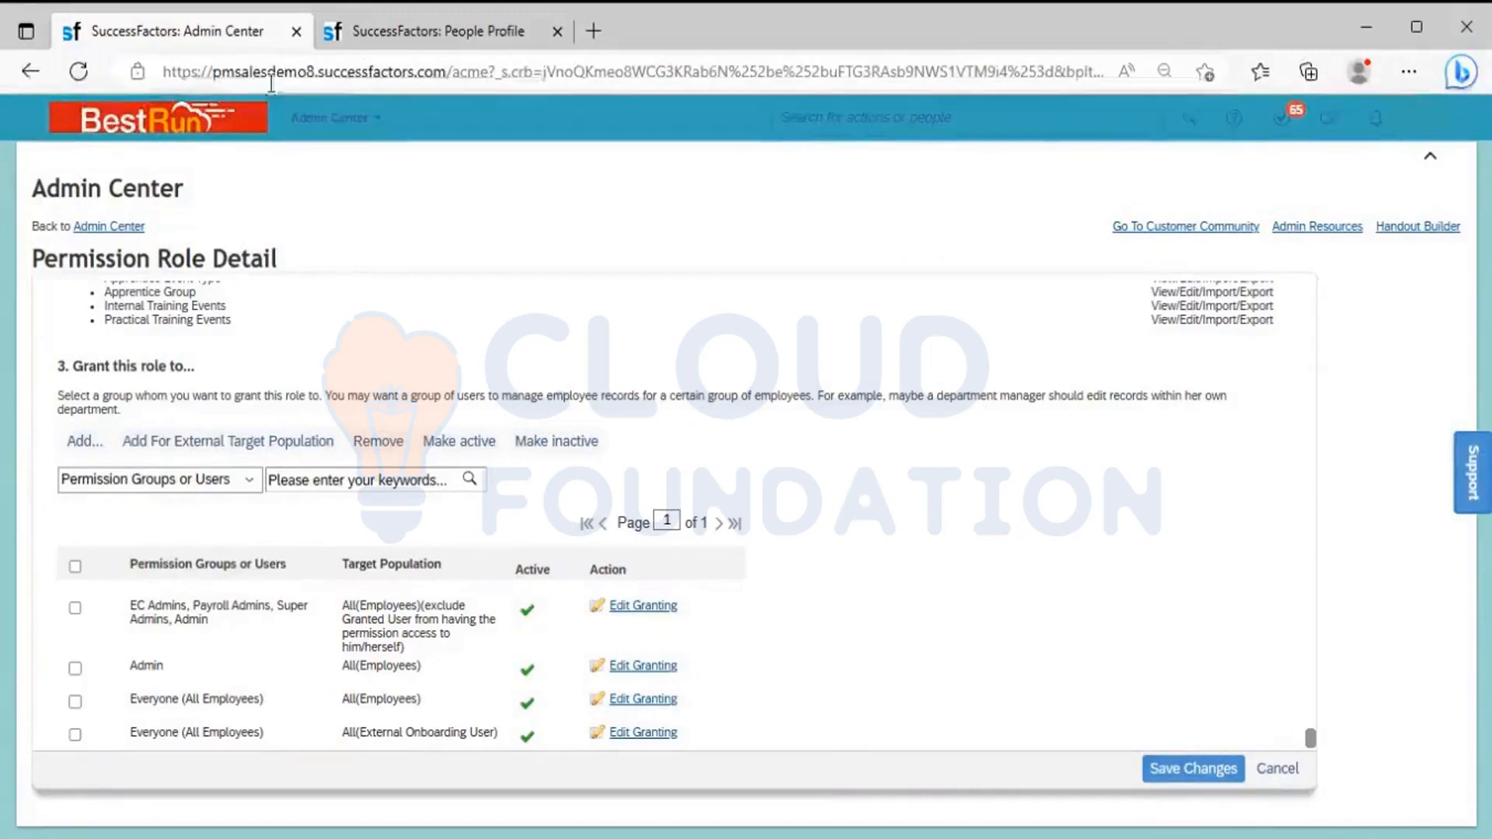
right_click(183, 35)
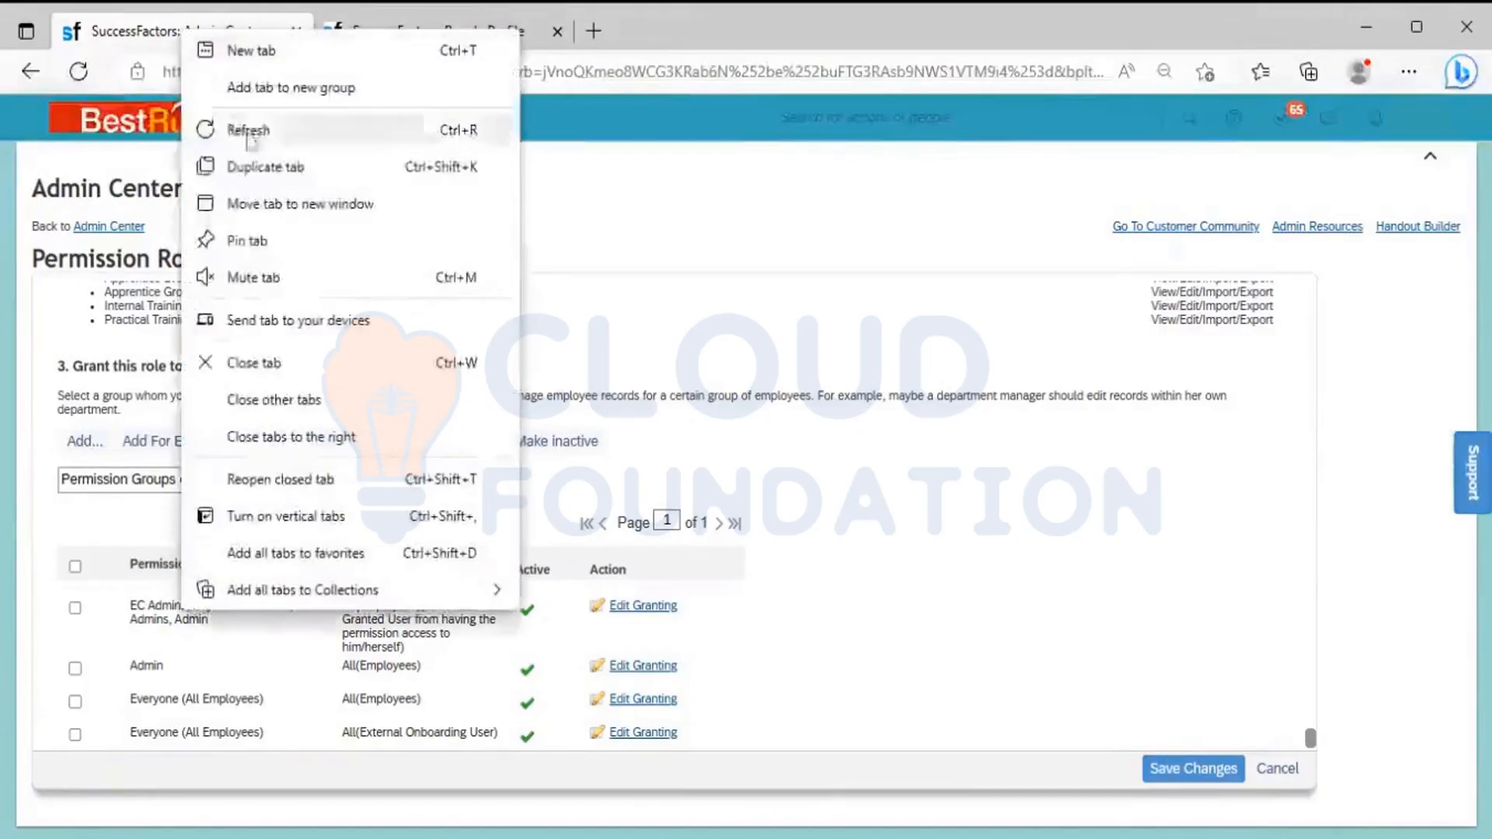
click(264, 166)
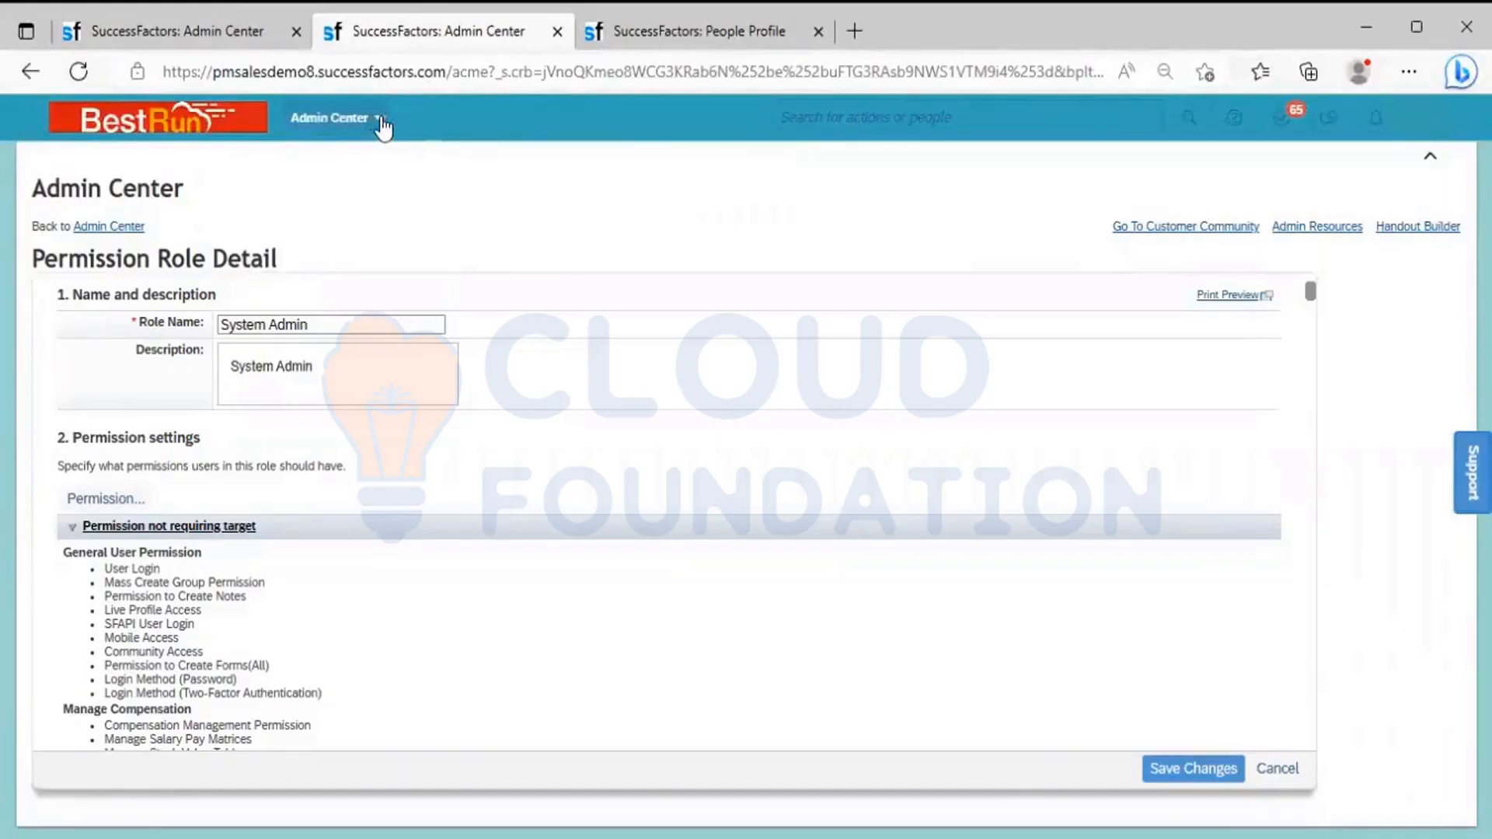
Search the available actions for "Manage permission group" and open Manage Permission Groups
click(856, 119)
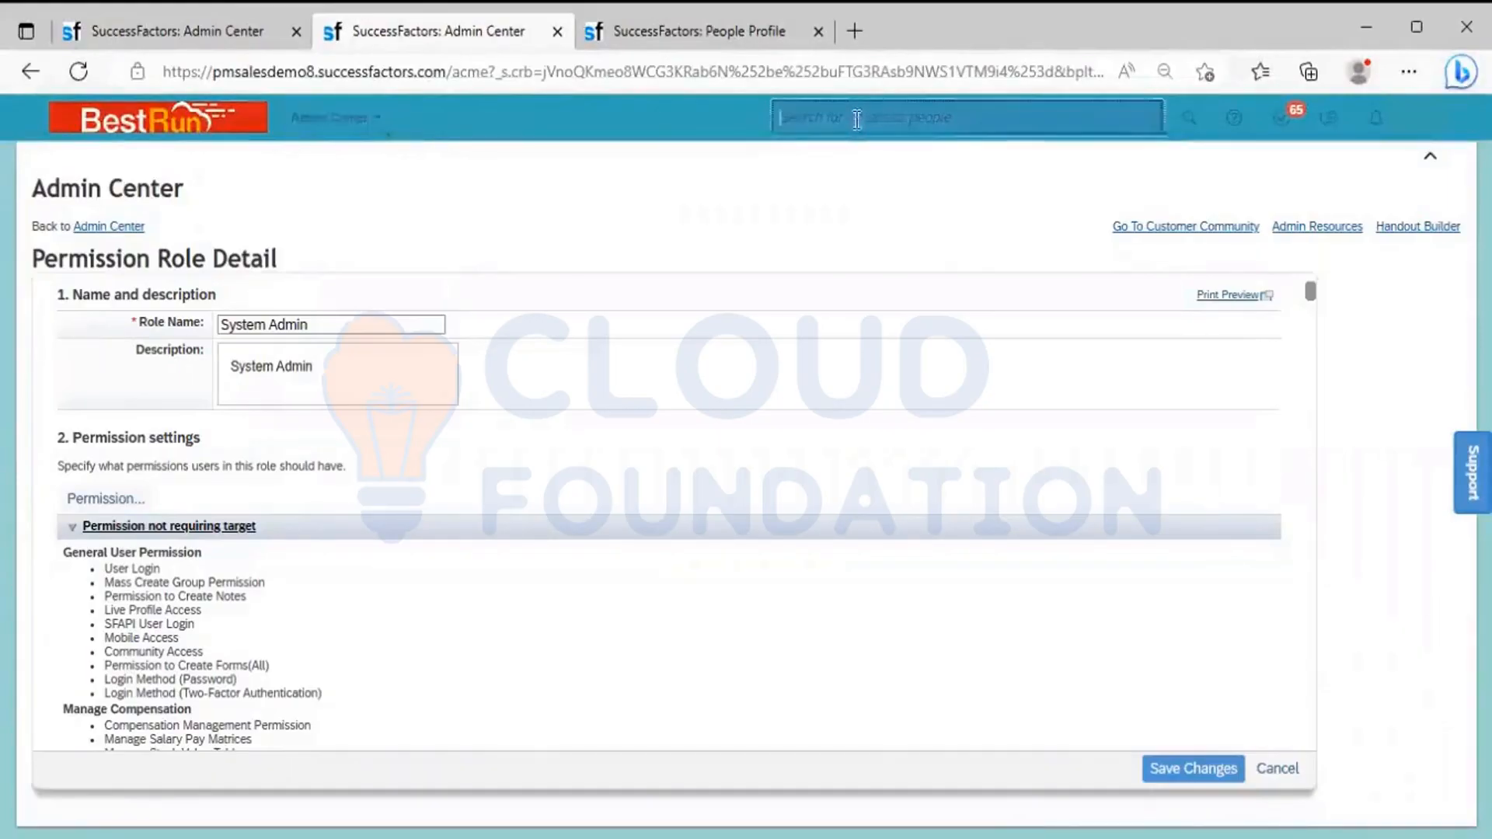
text(Manage )
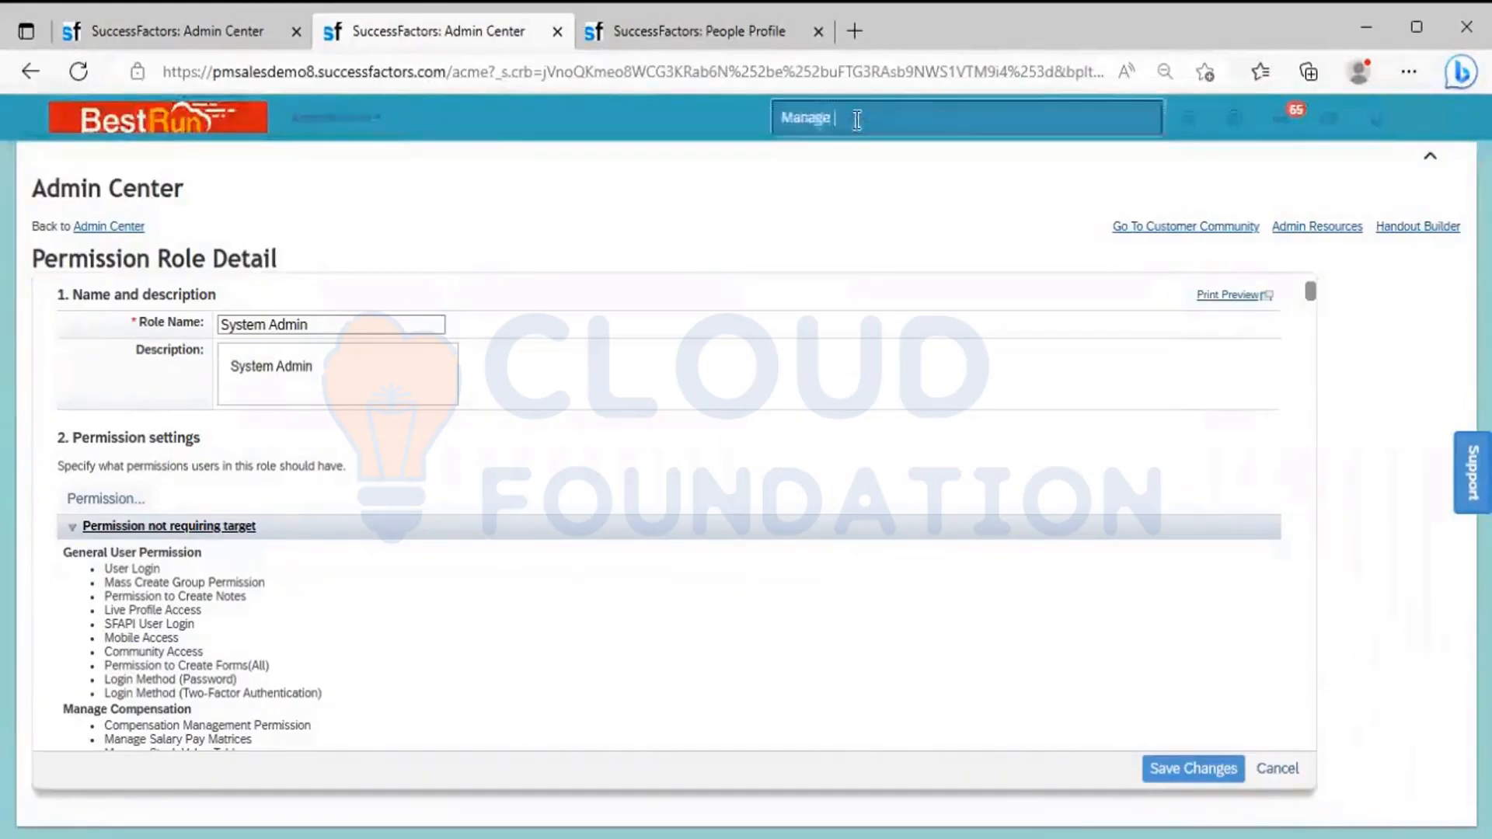
text(permissio)
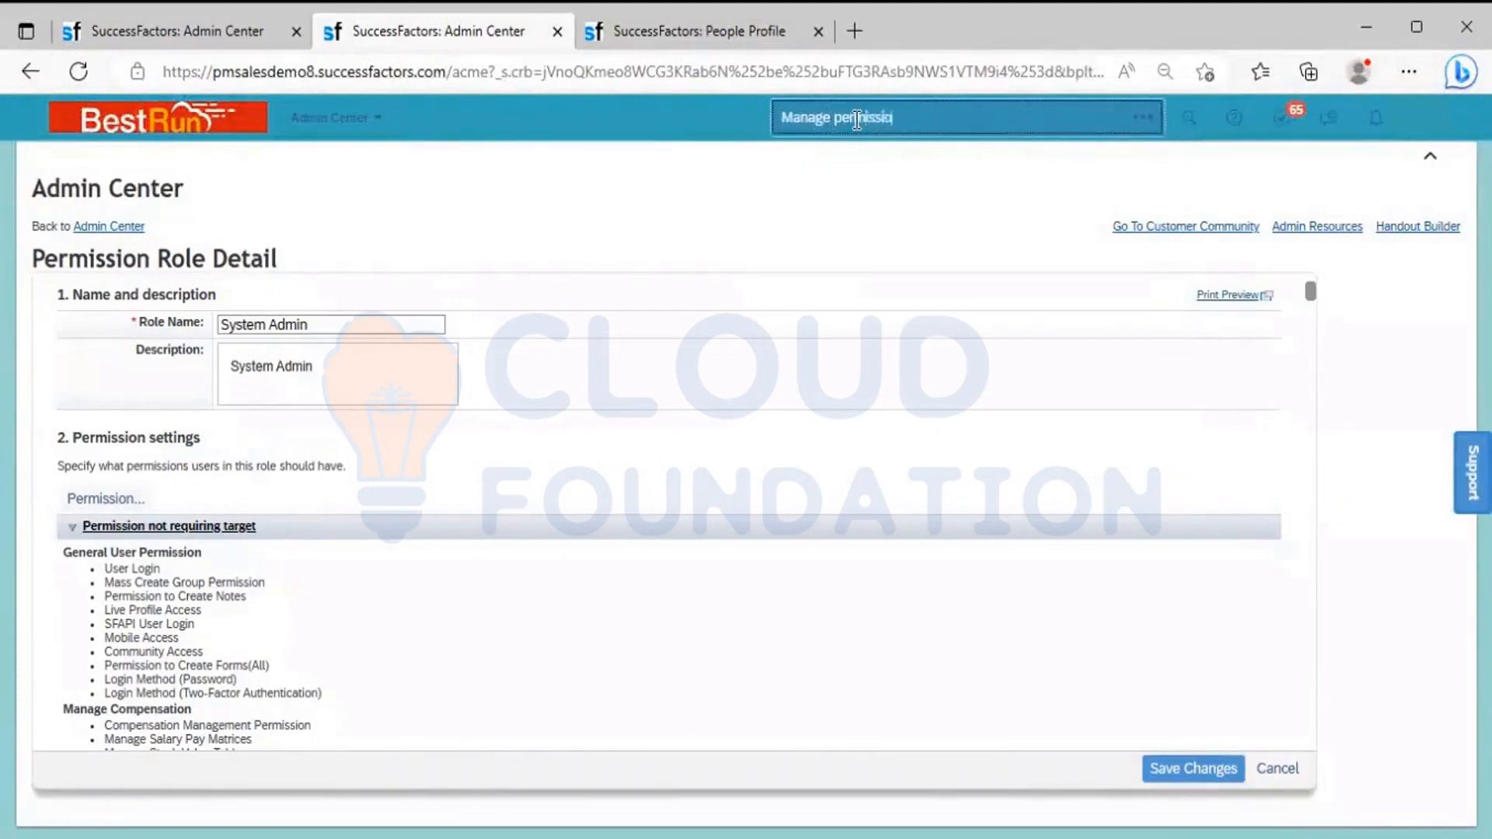
text(n group)
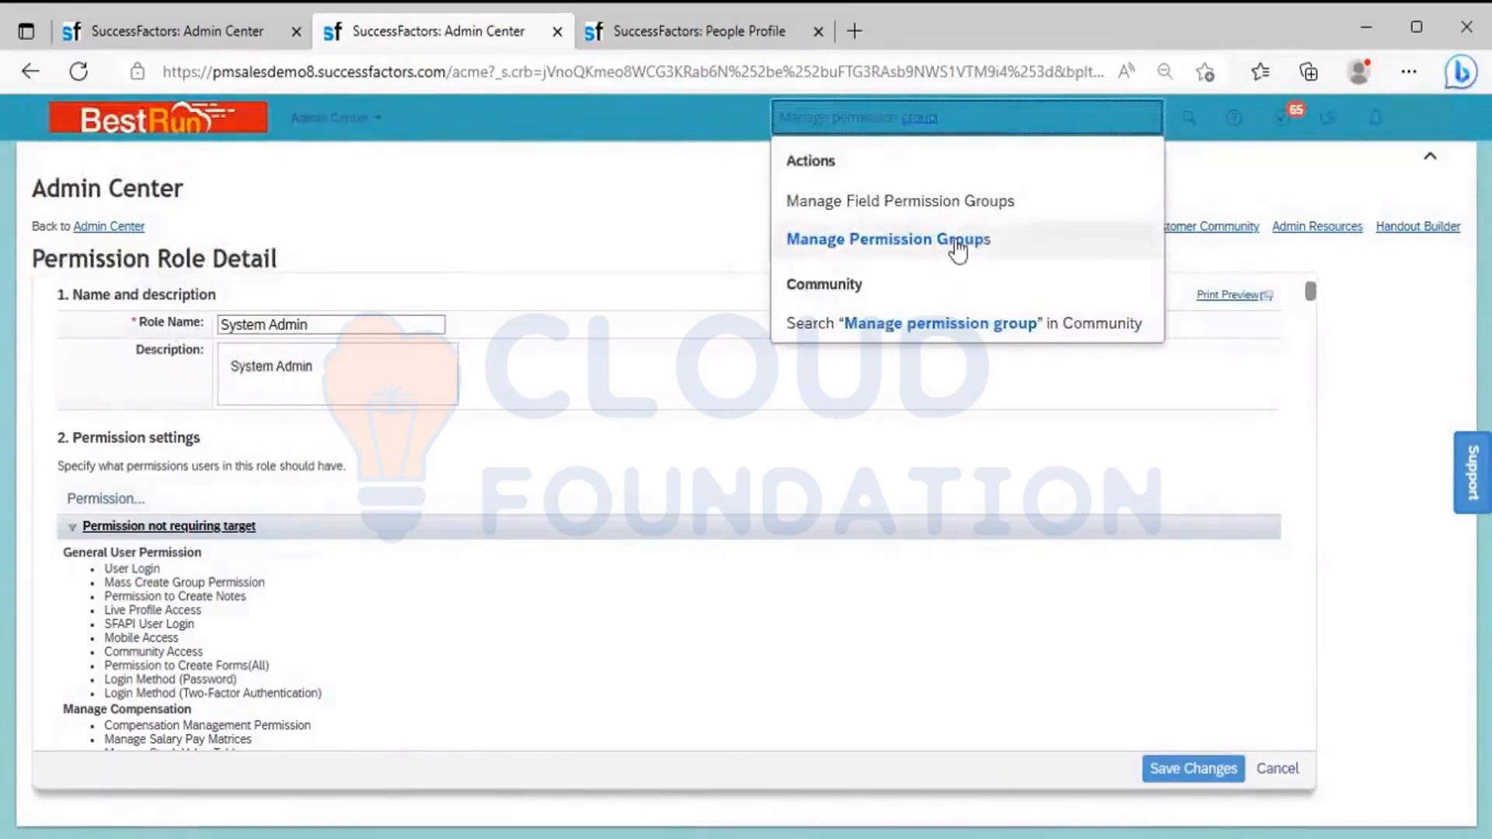
click(958, 242)
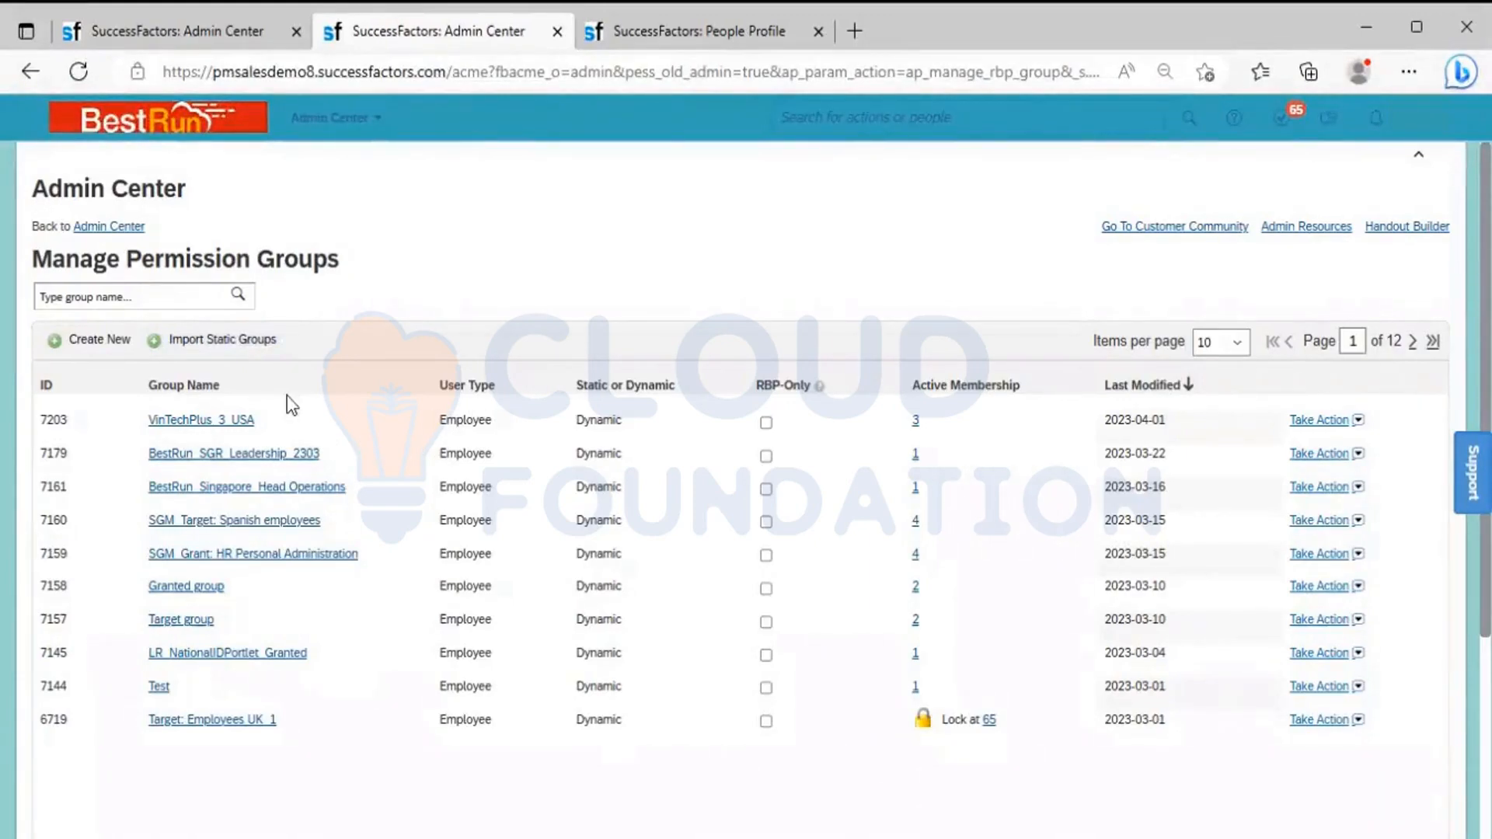
Start a new permission group, inspect the people pool categories without picking one, and close the blank group definition
click(109, 350)
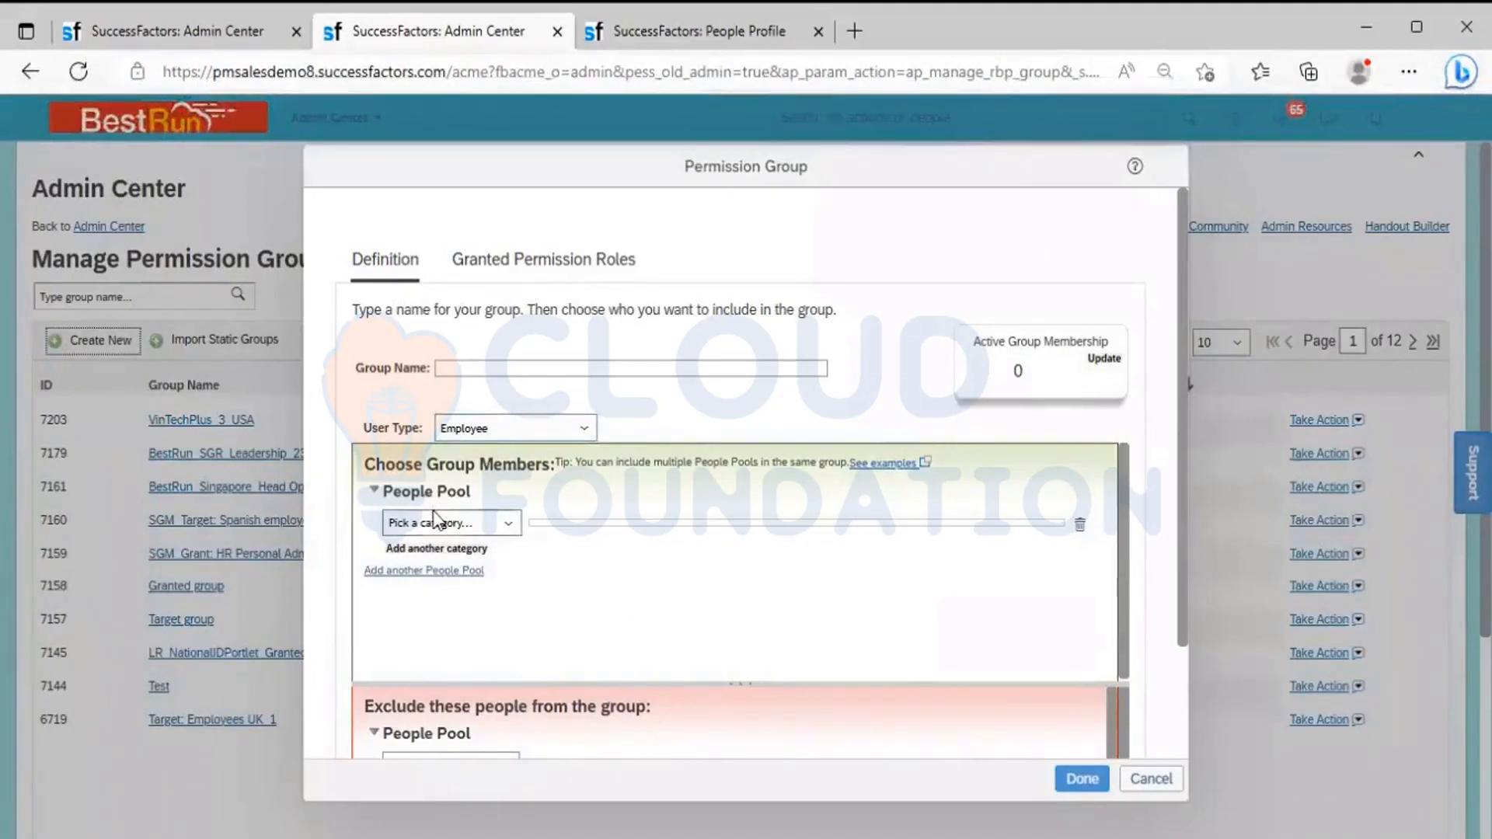
click(482, 527)
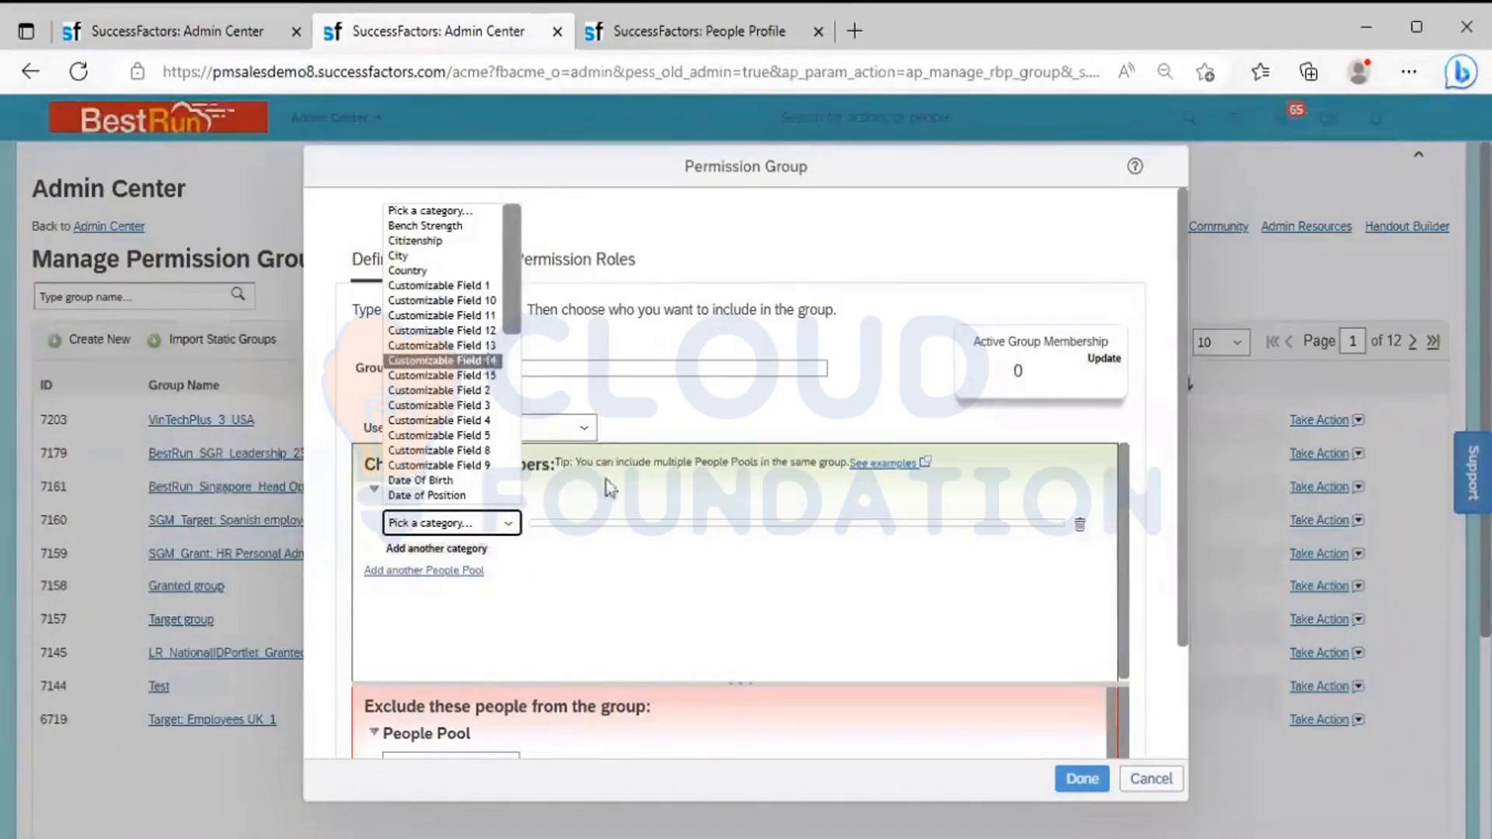
click(446, 376)
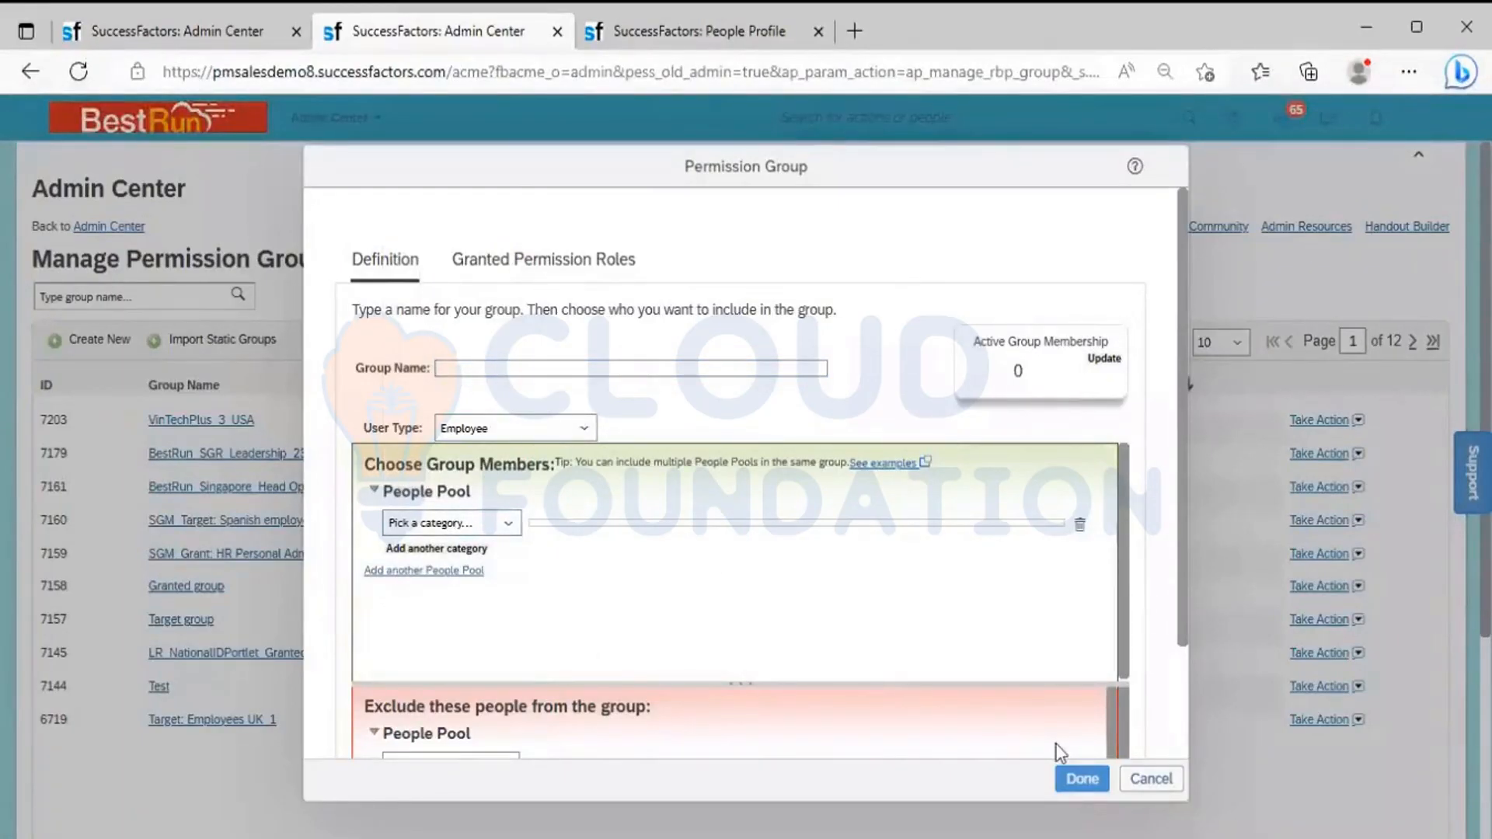
click(1080, 778)
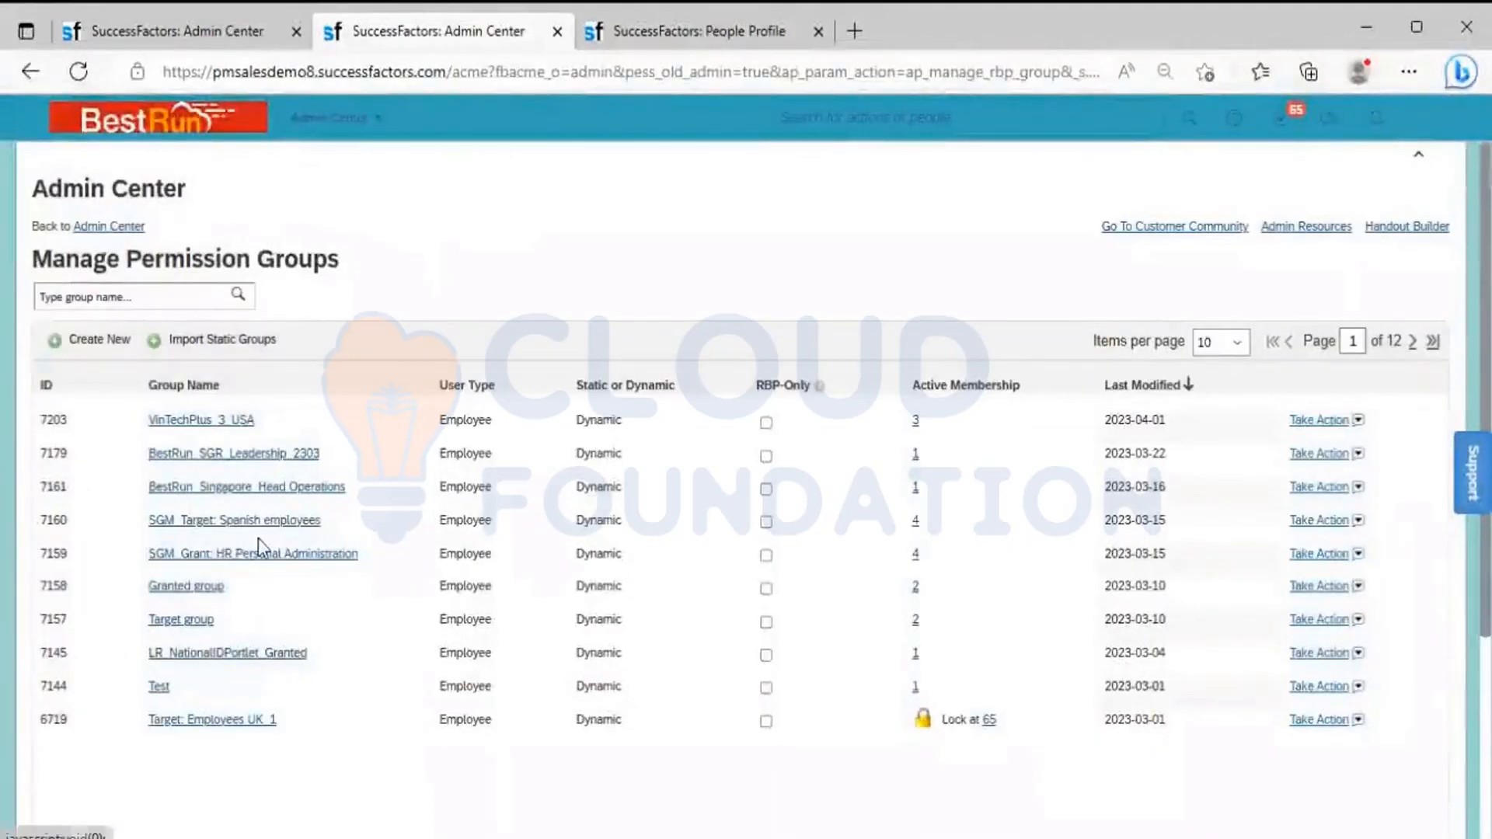
Search the permission groups for "system"
click(158, 289)
text(system)
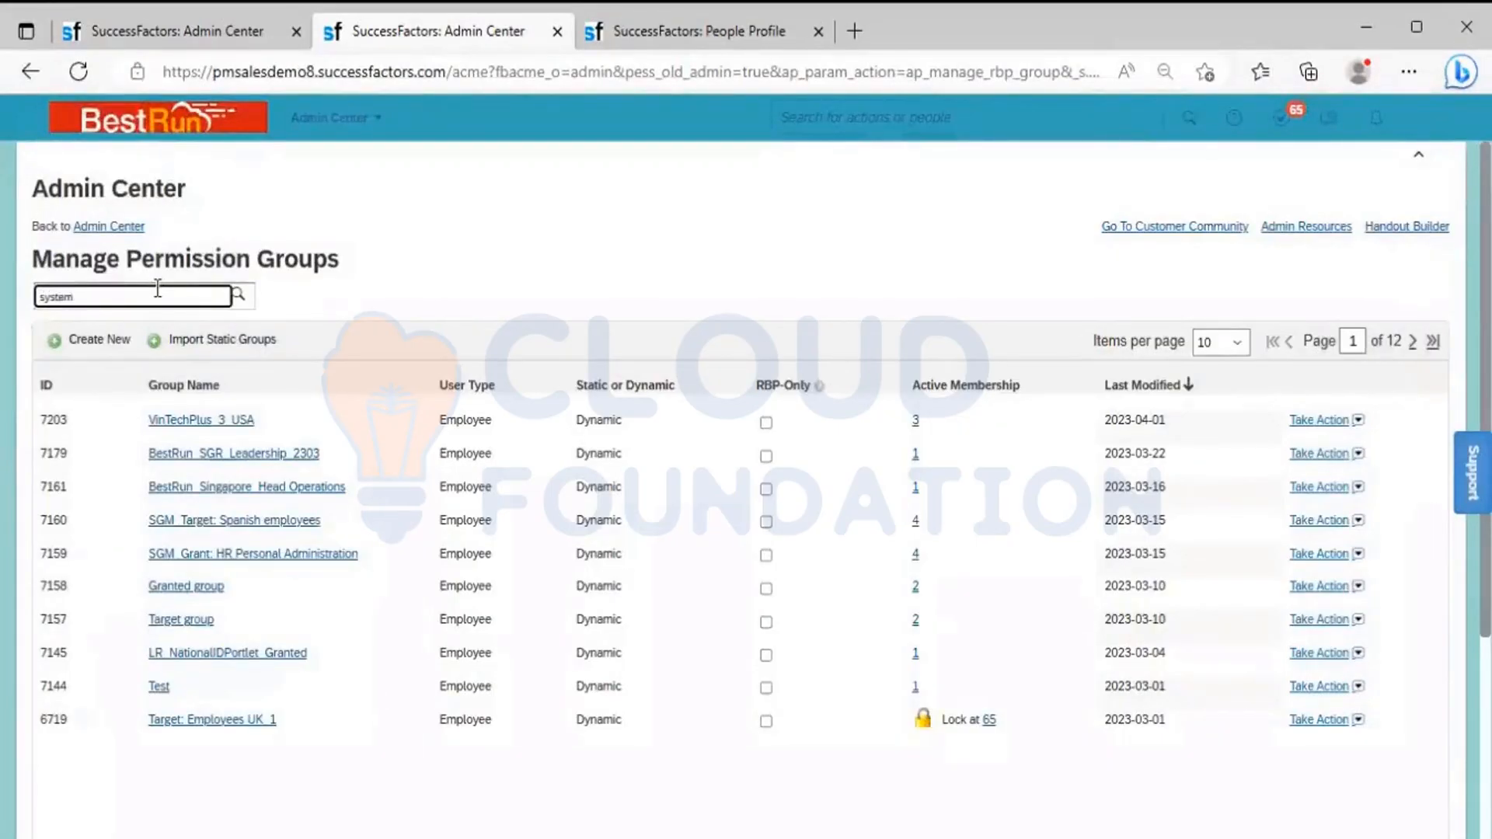
key(Return)
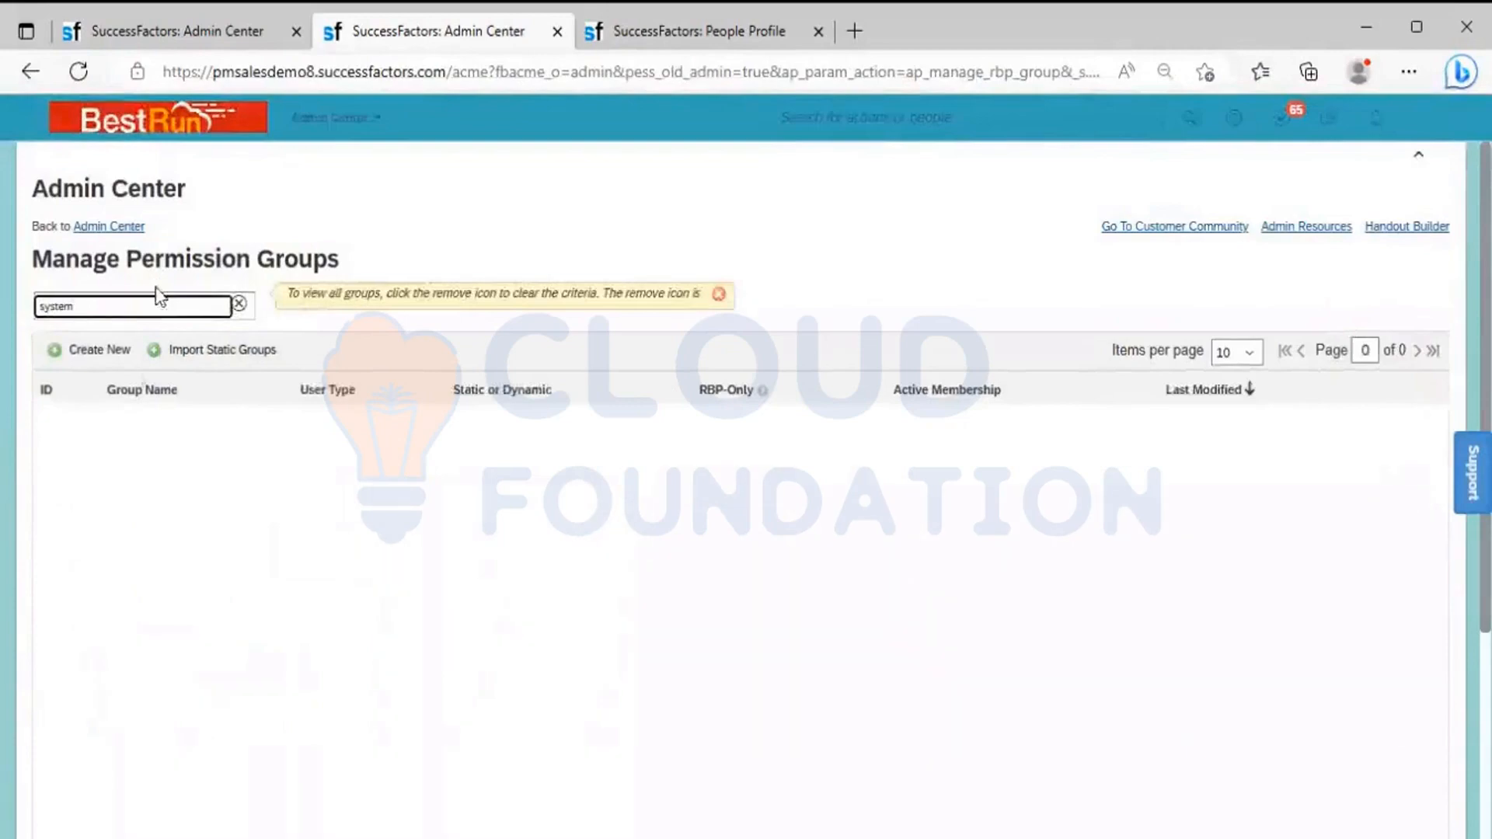
Replace the permission group search term with "super" and run the search
key(BackSpace)
key(BackSpace)
key(BackSpace)
key(BackSpace)
key(BackSpace)
key(BackSpace)
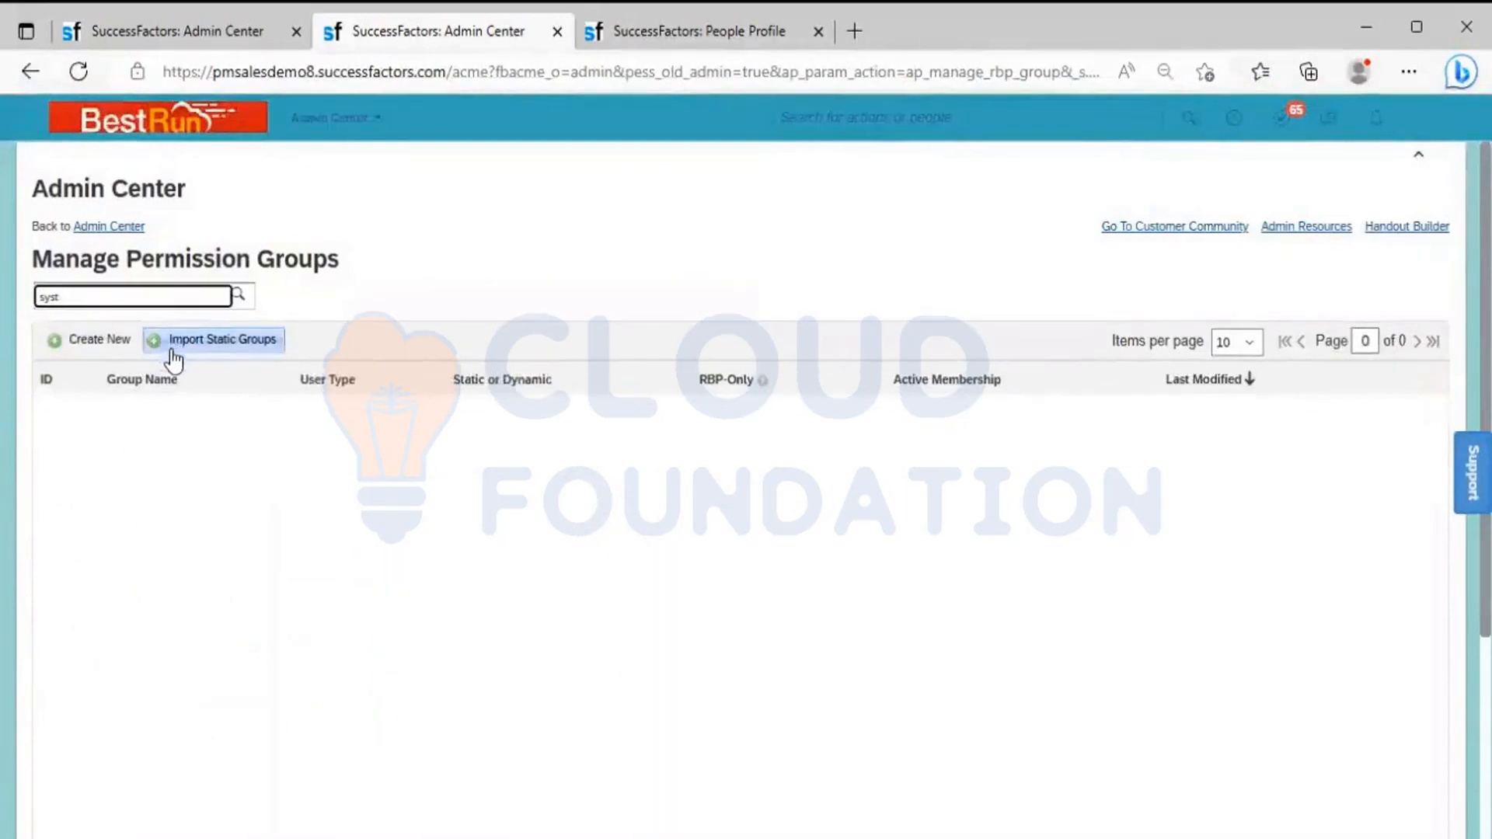
text(super)
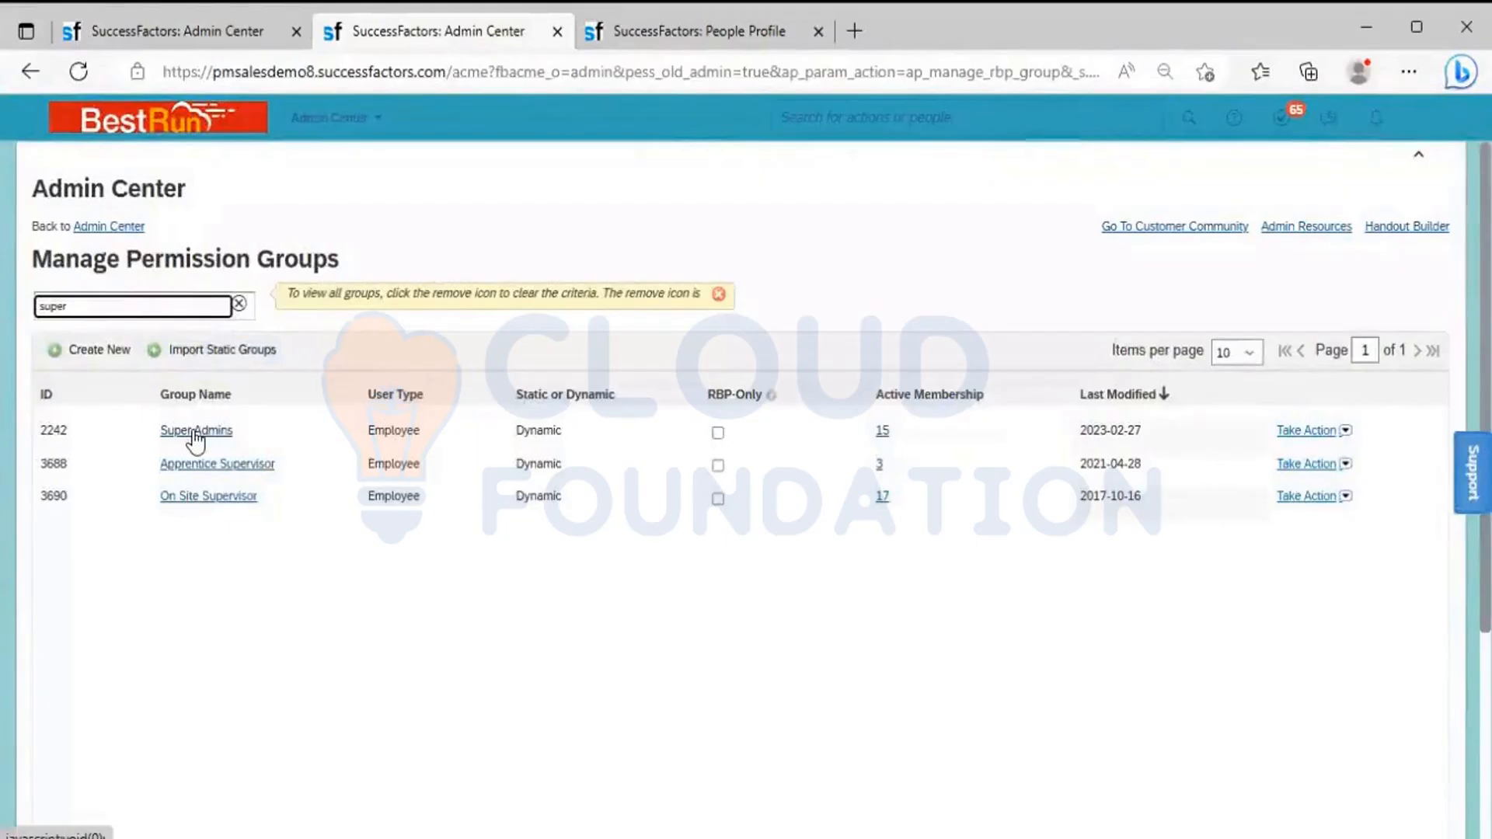
Open the Super Admins group and review the categories for its first people pool, keeping Username
click(194, 432)
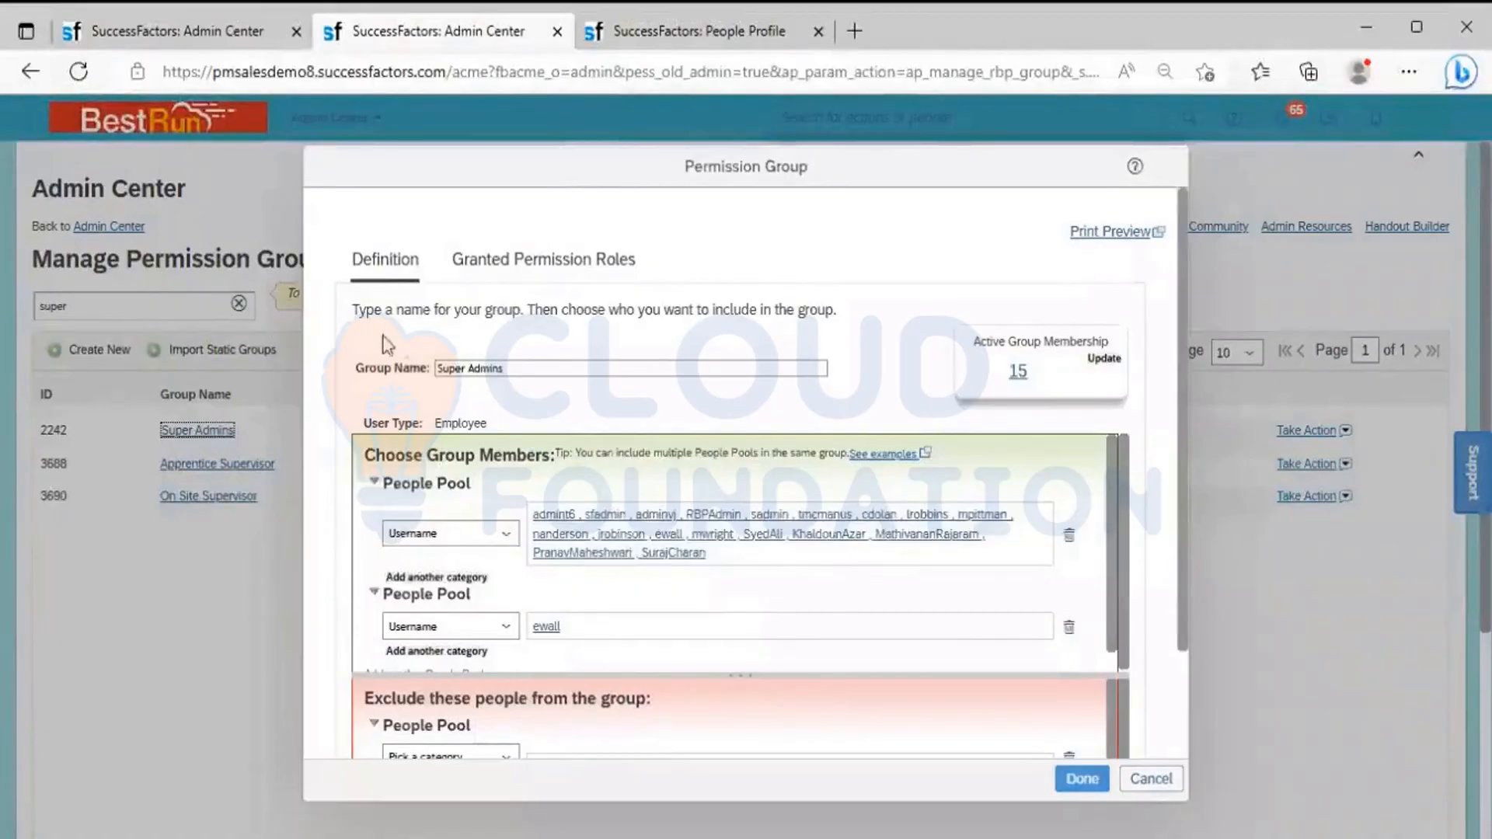
click(468, 534)
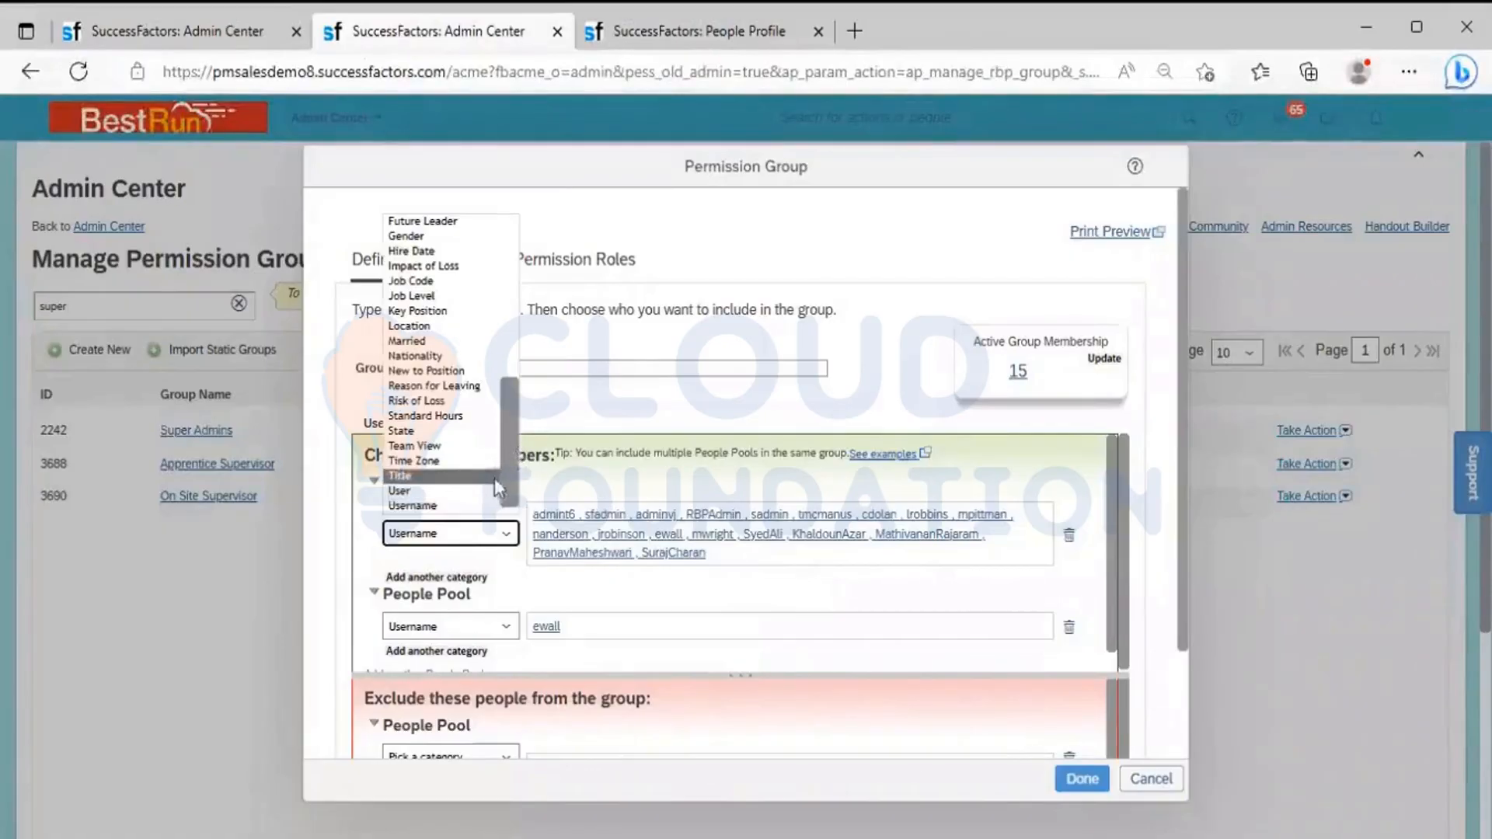
click(547, 393)
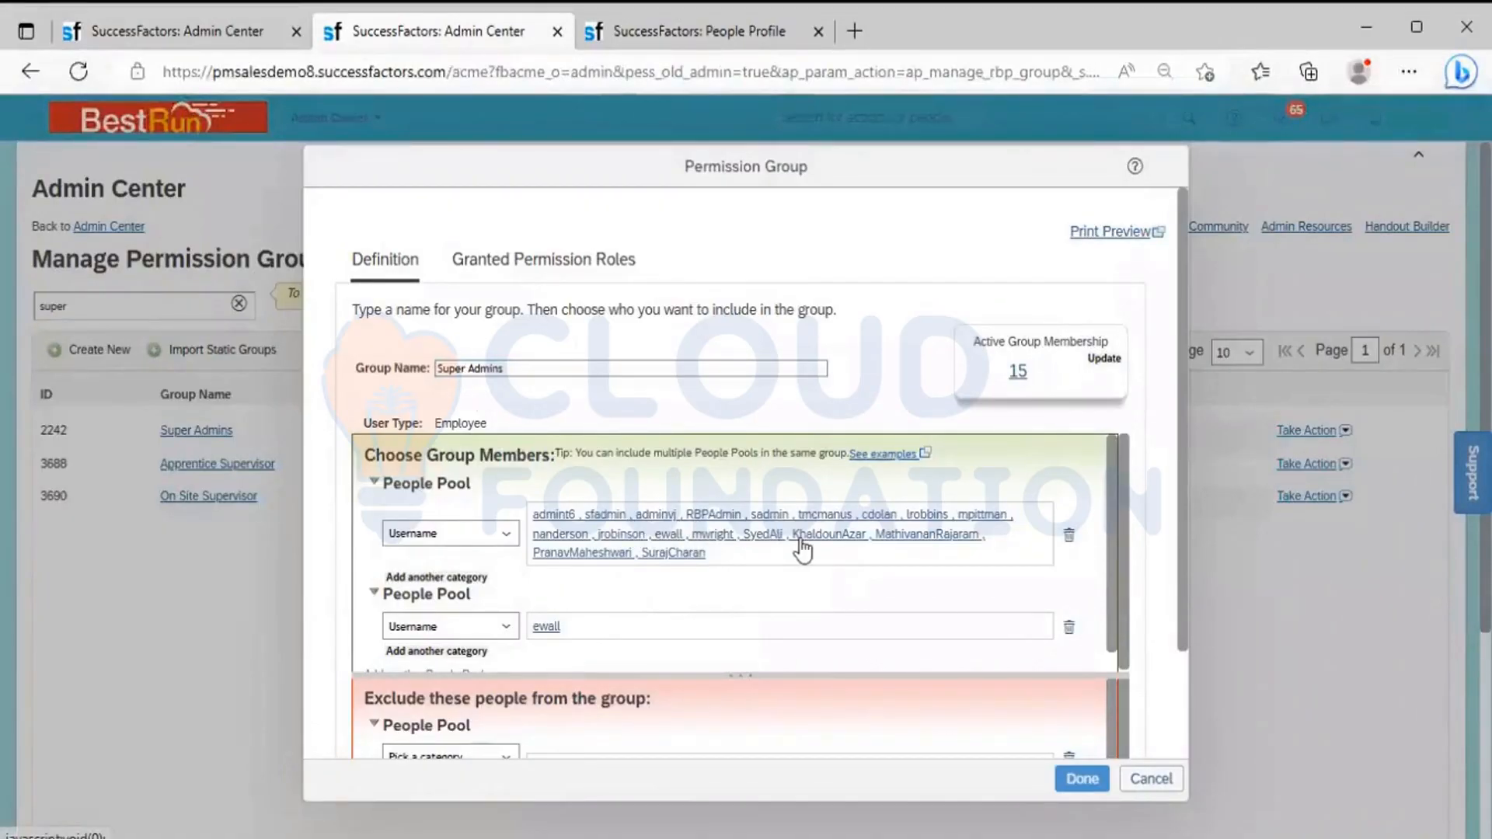
click(492, 552)
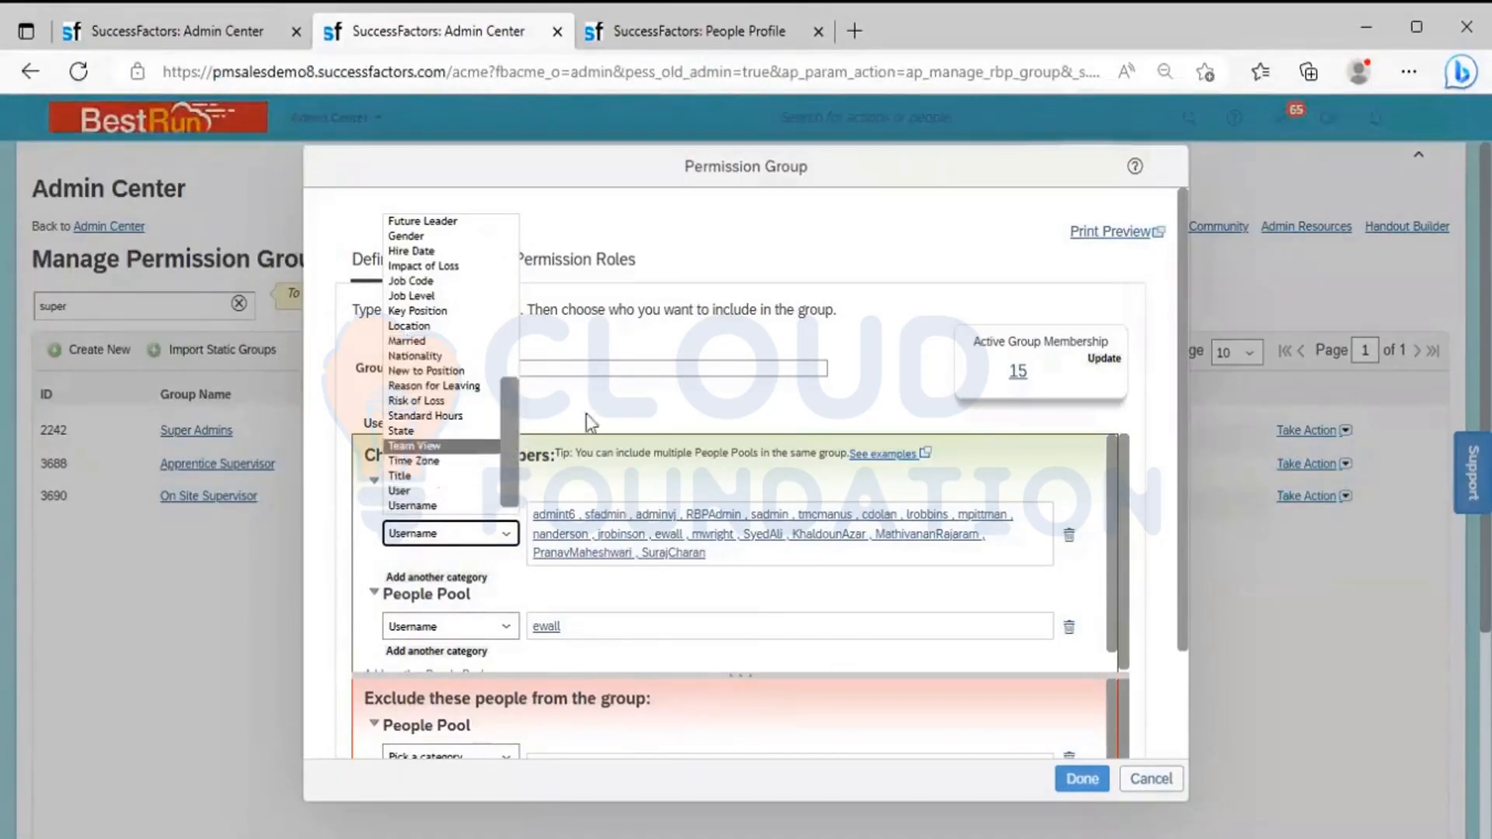
click(664, 418)
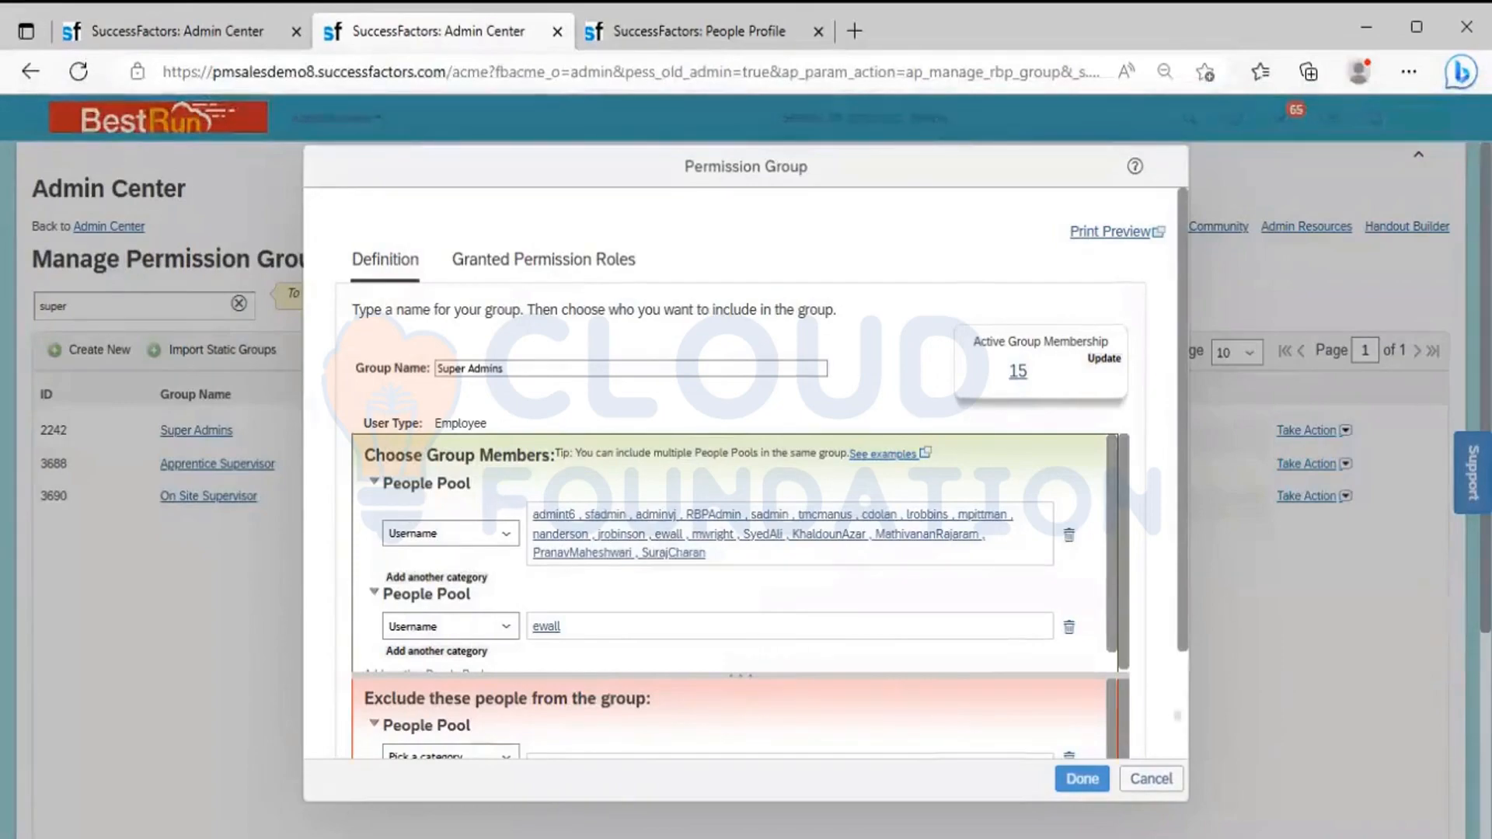
Refresh the Super Admins group's active membership, review its member list, and close the group without saving
scroll(1175, 723, down, 2)
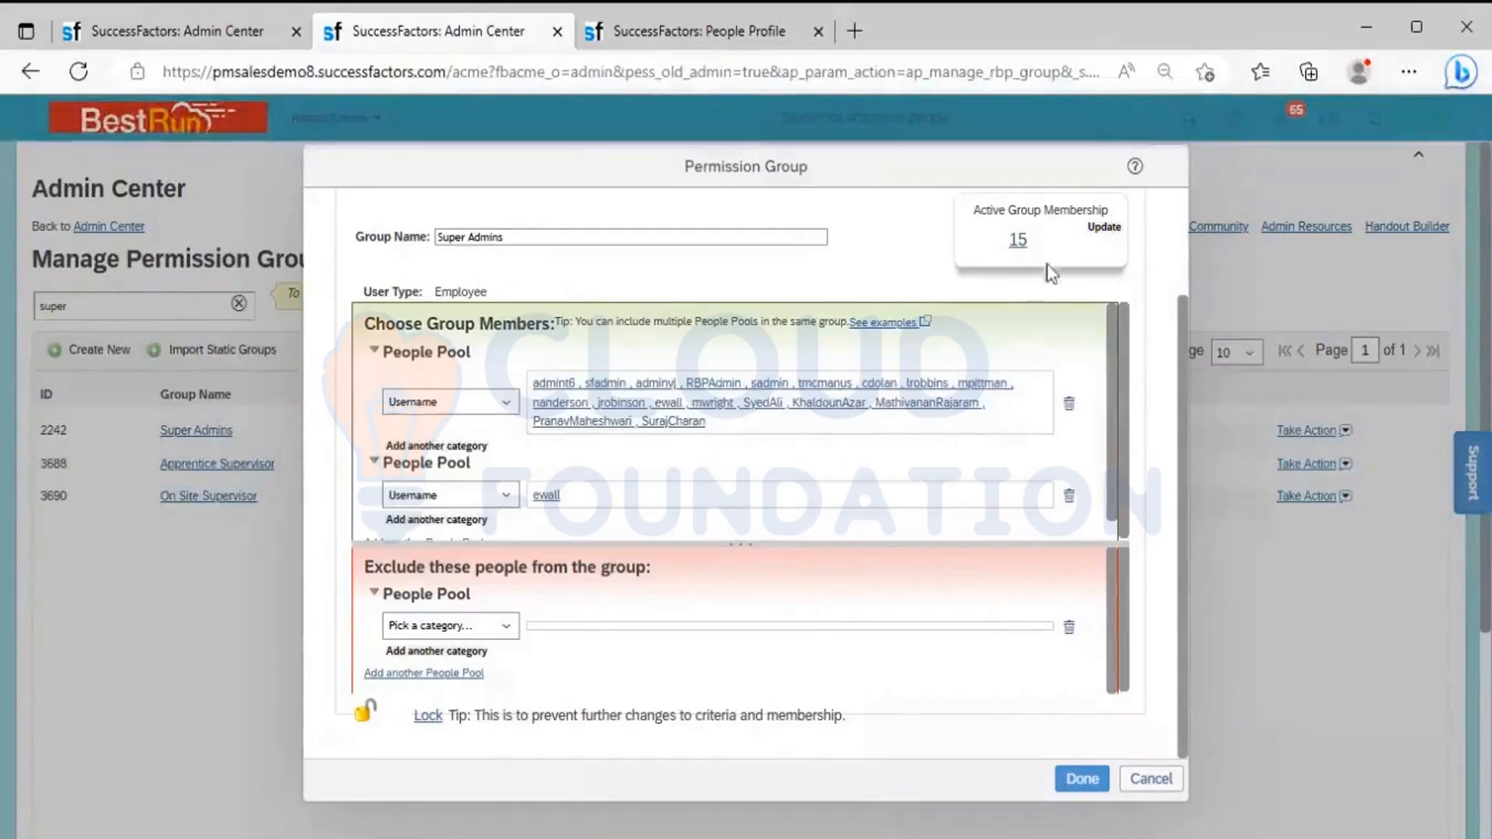
click(1103, 230)
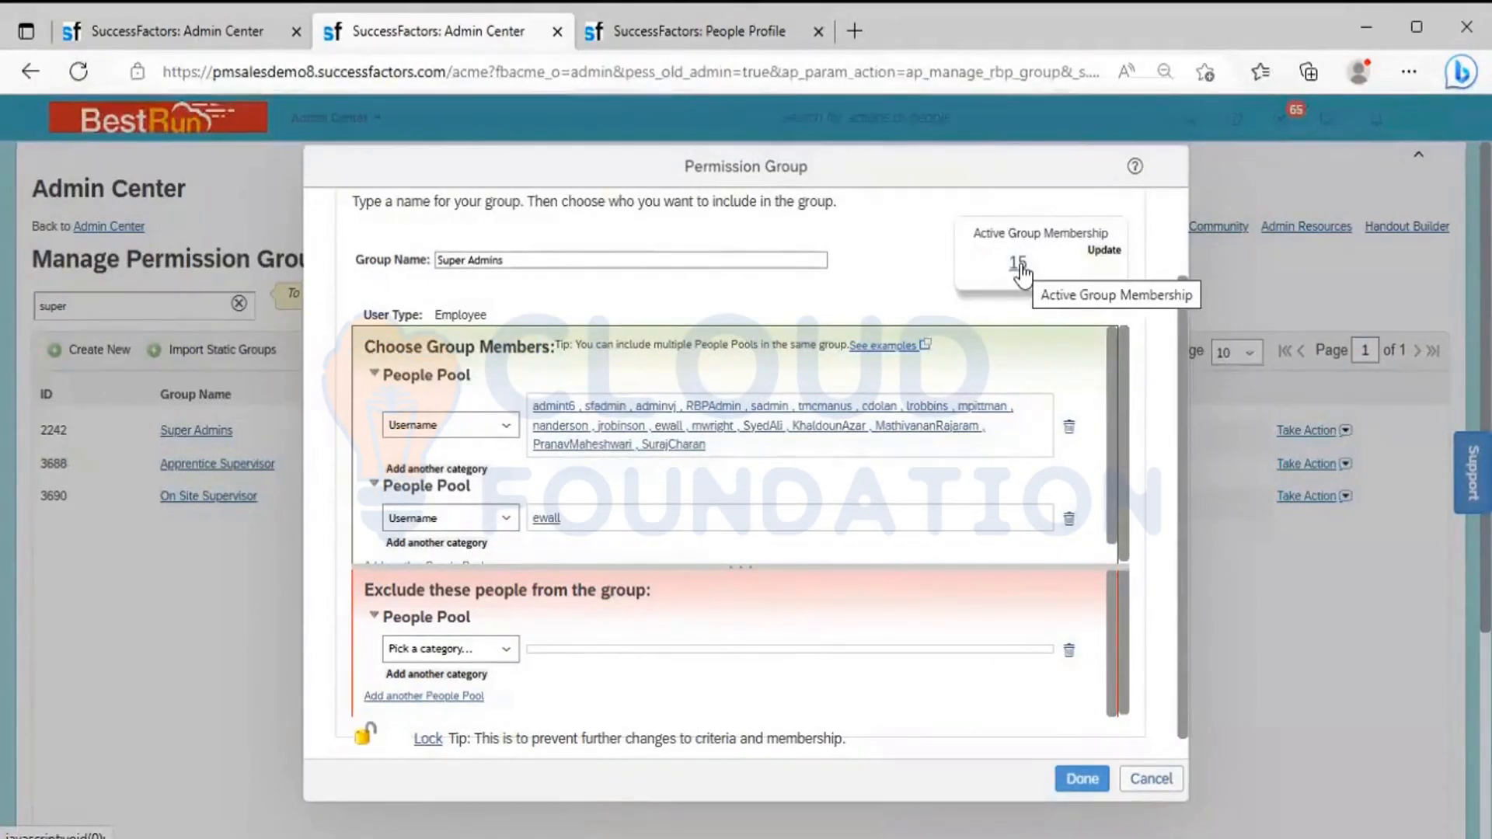
click(1017, 263)
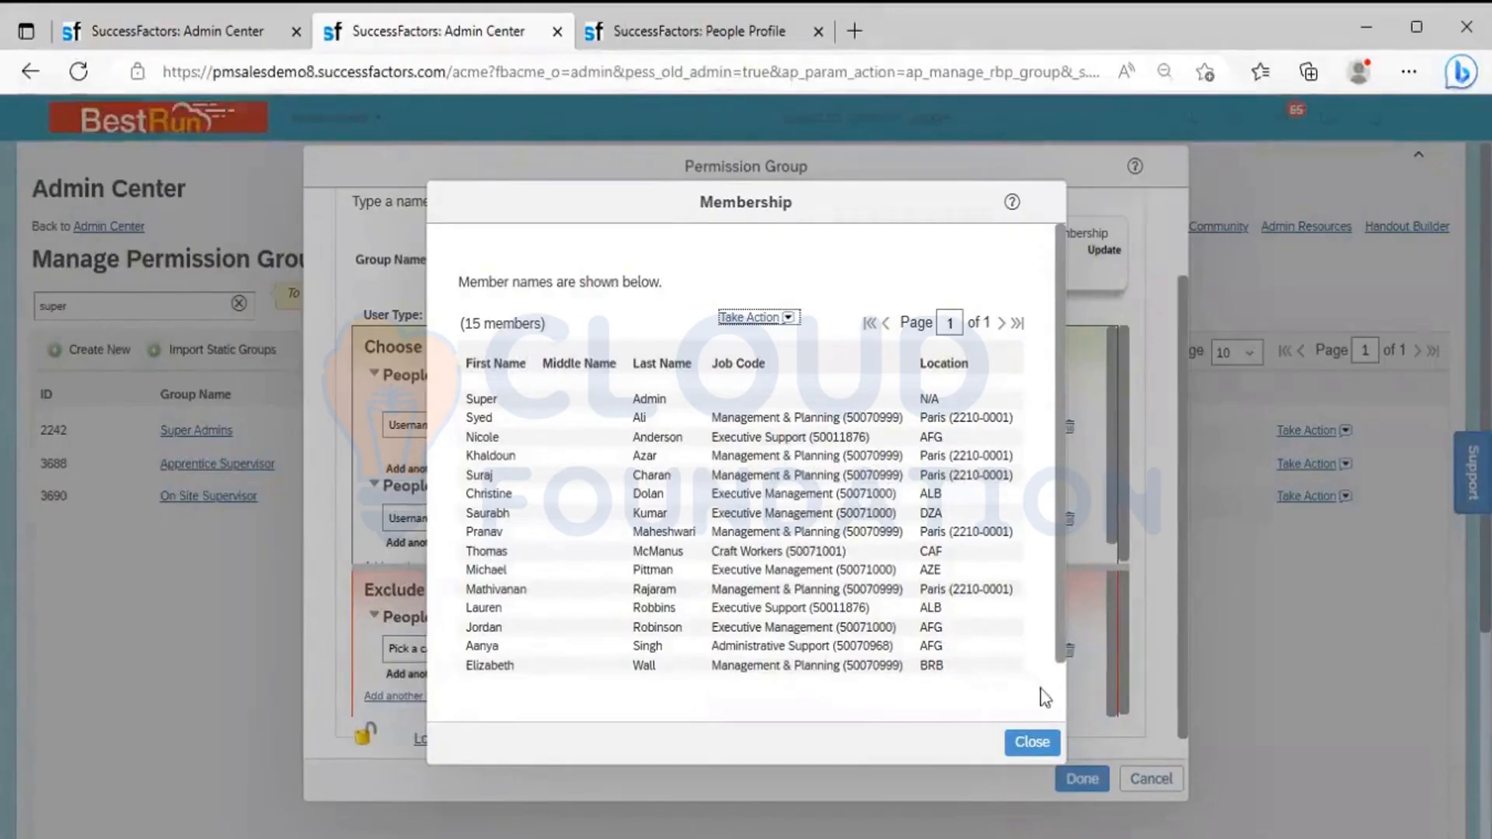
scroll(1060, 697, down, 2)
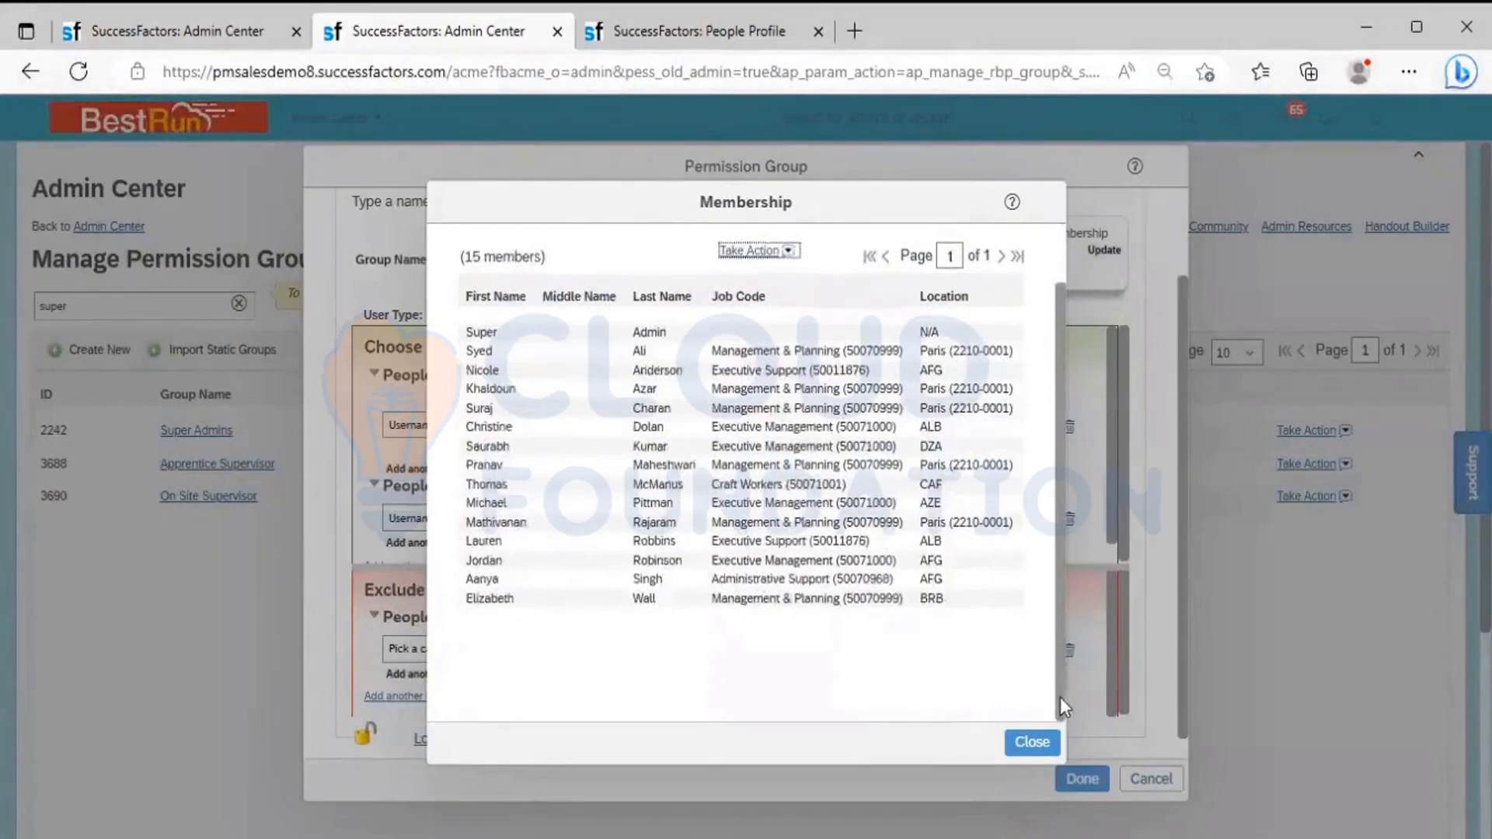
click(1038, 744)
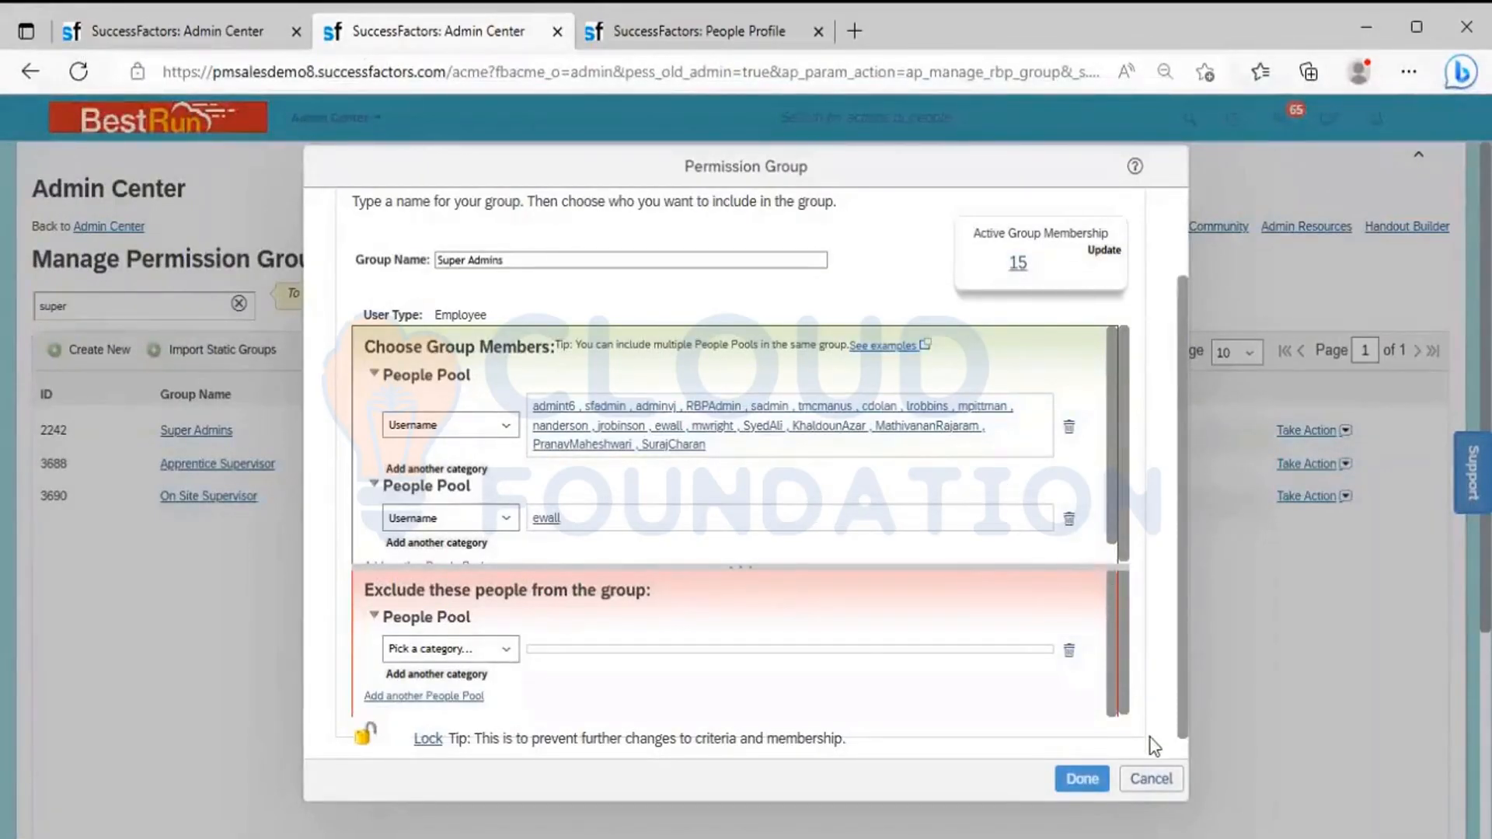
click(1151, 779)
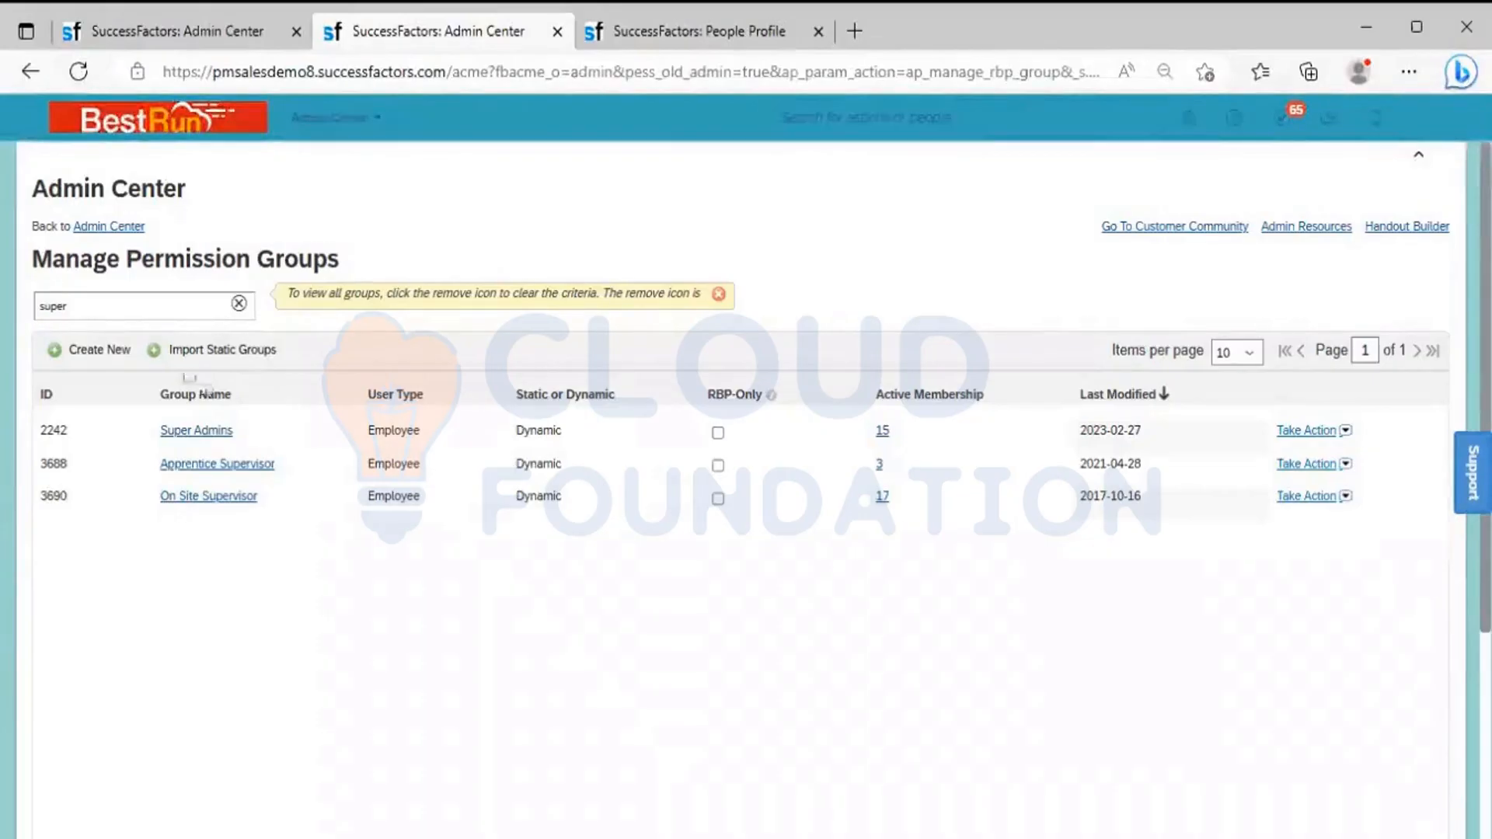
Clear the group search and start a new permission group named "BR_Leadership Team" with the Employee user type
click(239, 303)
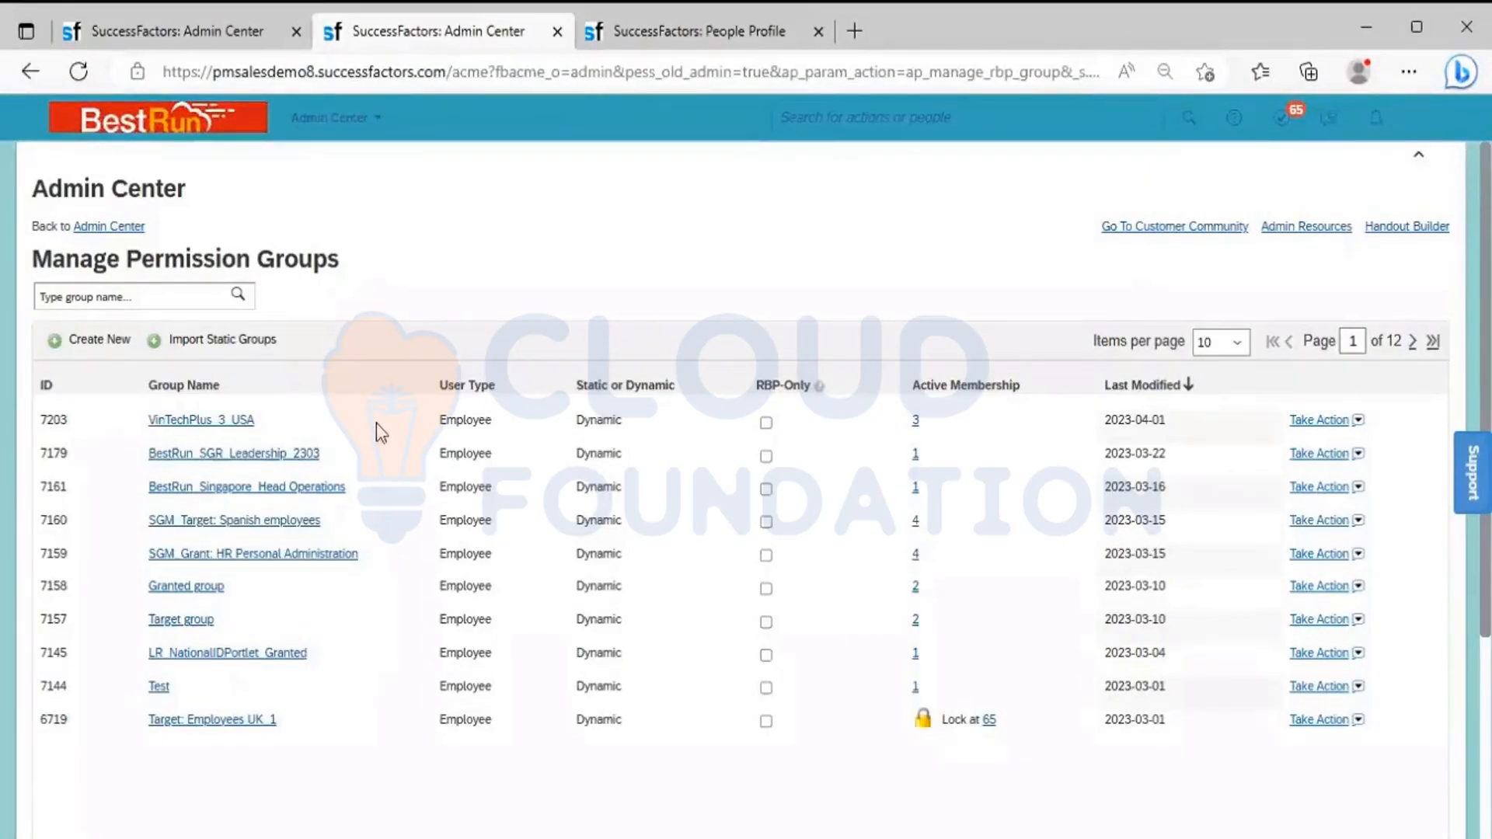
click(101, 345)
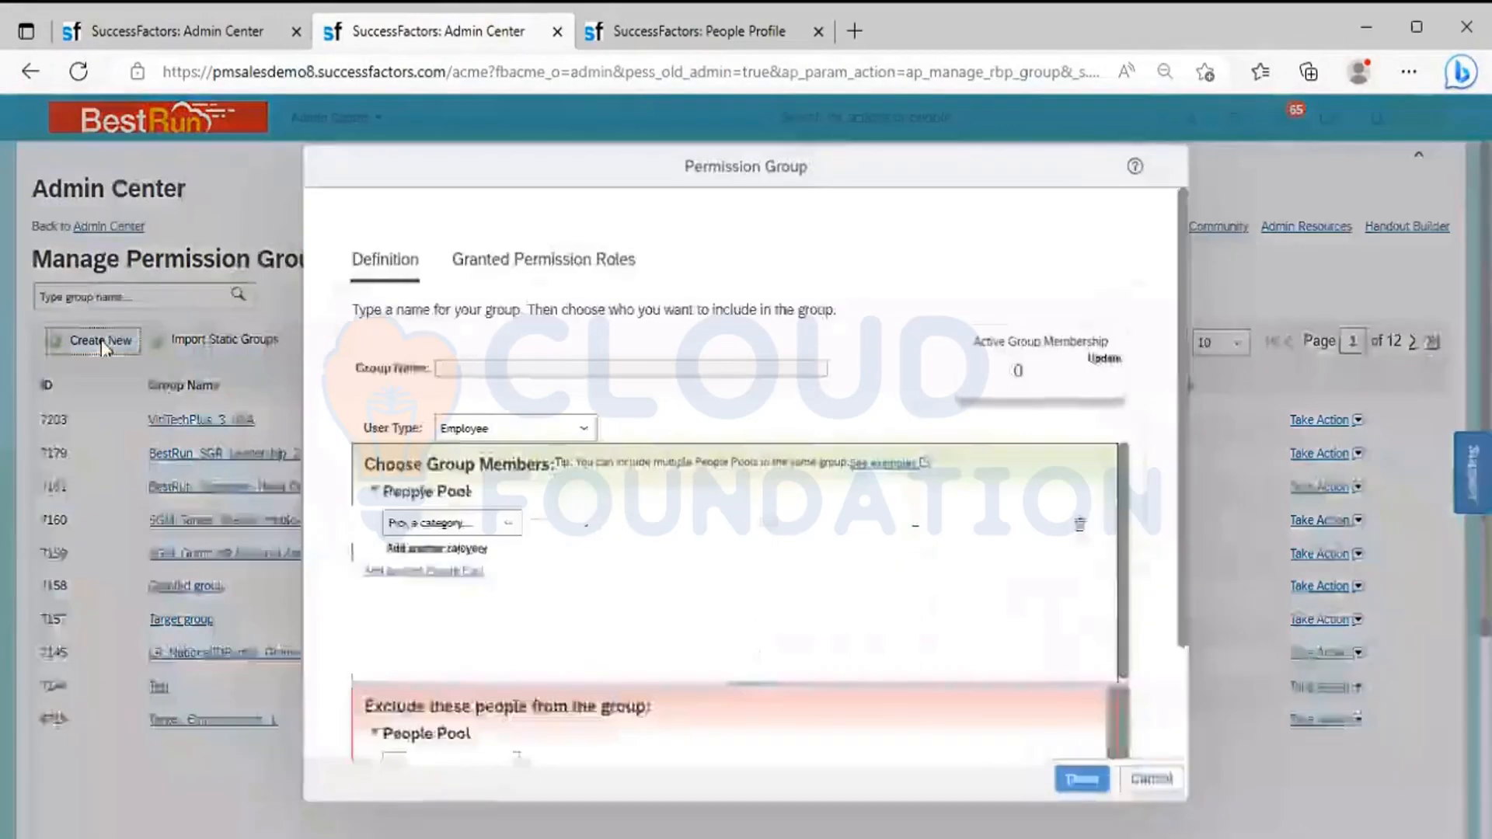
click(566, 374)
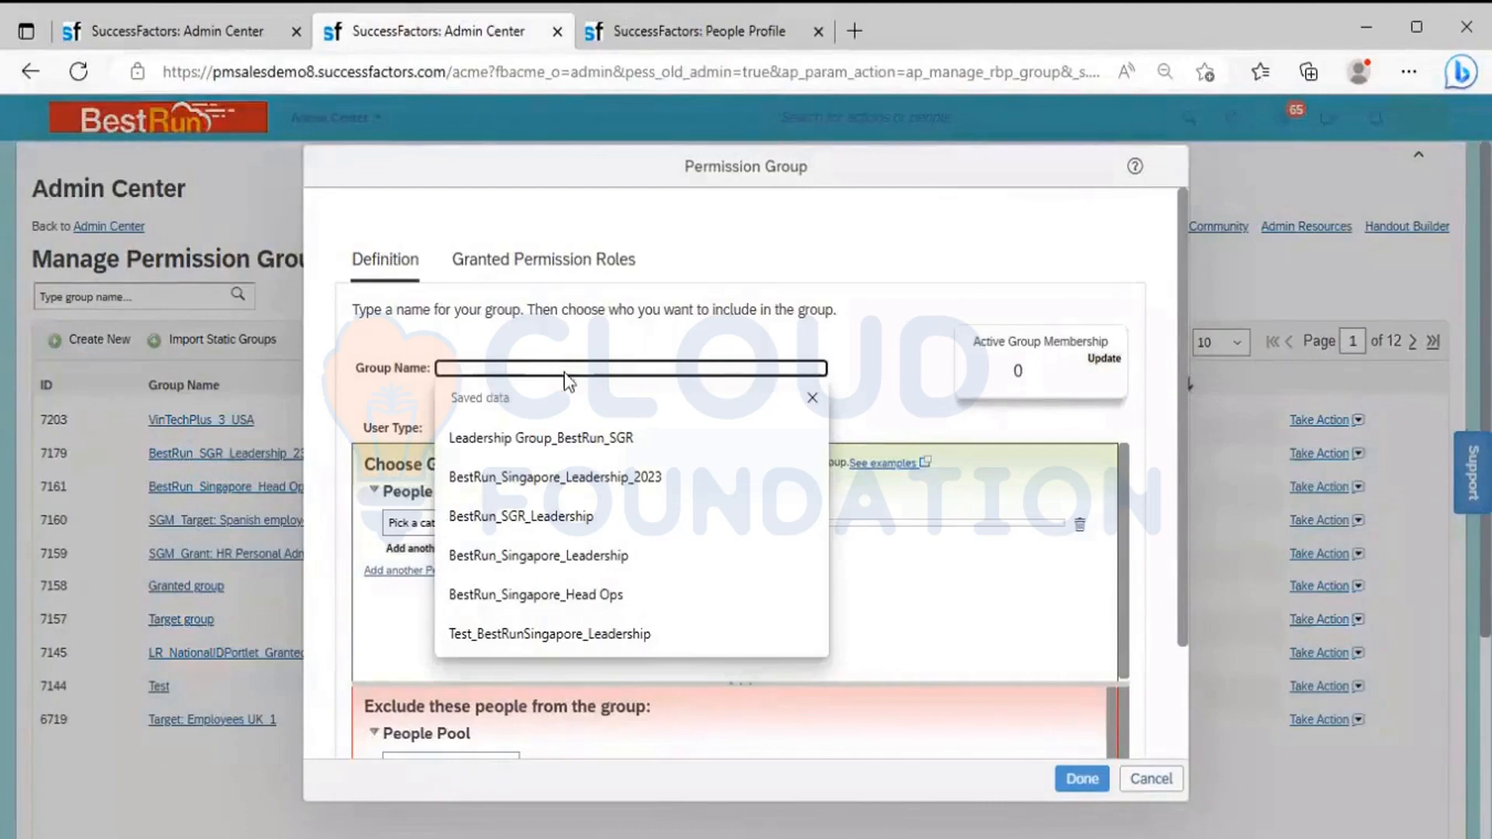
text(BR)
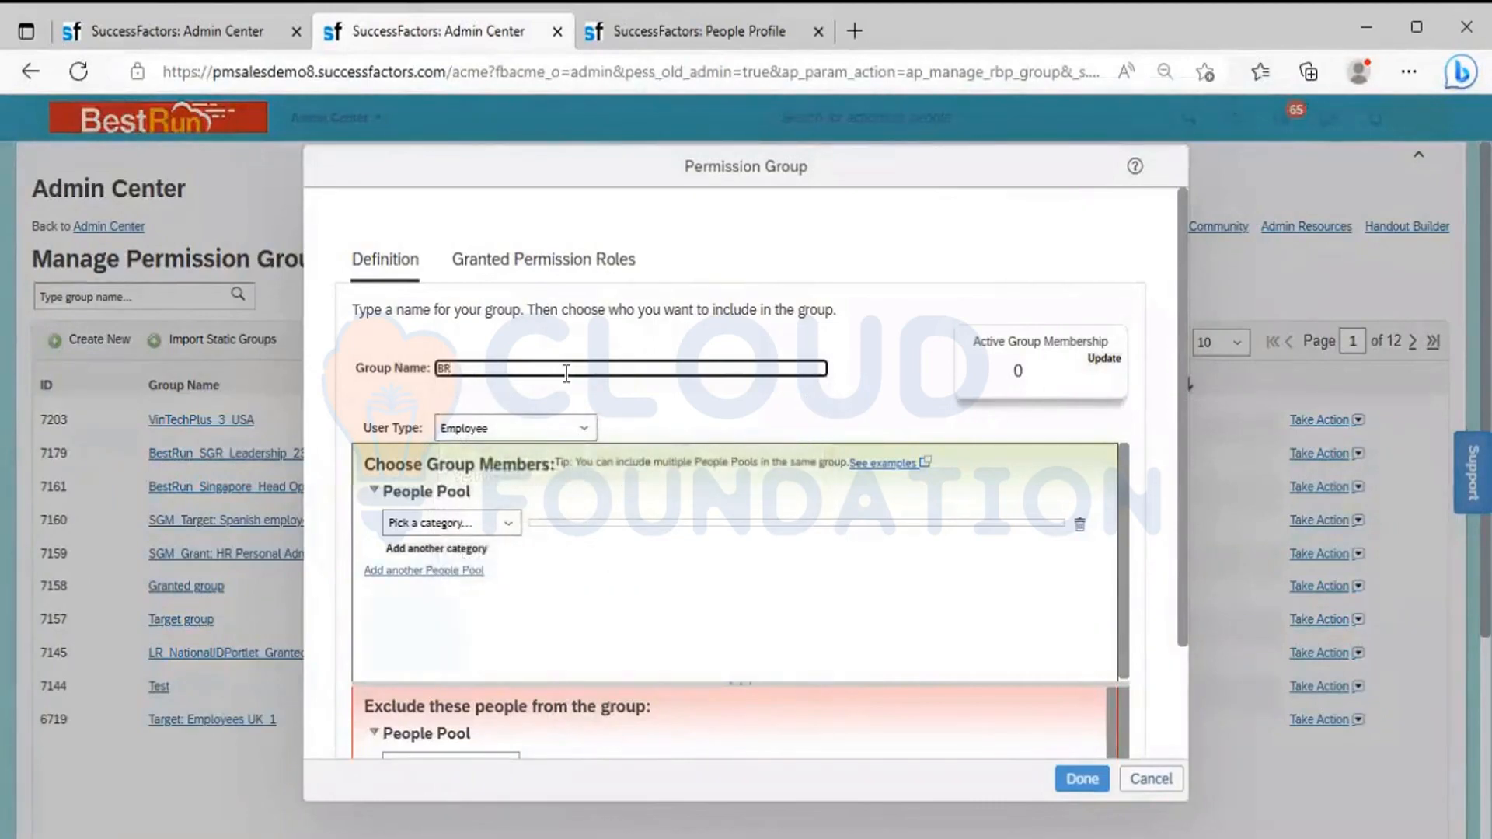
text(_Leadership)
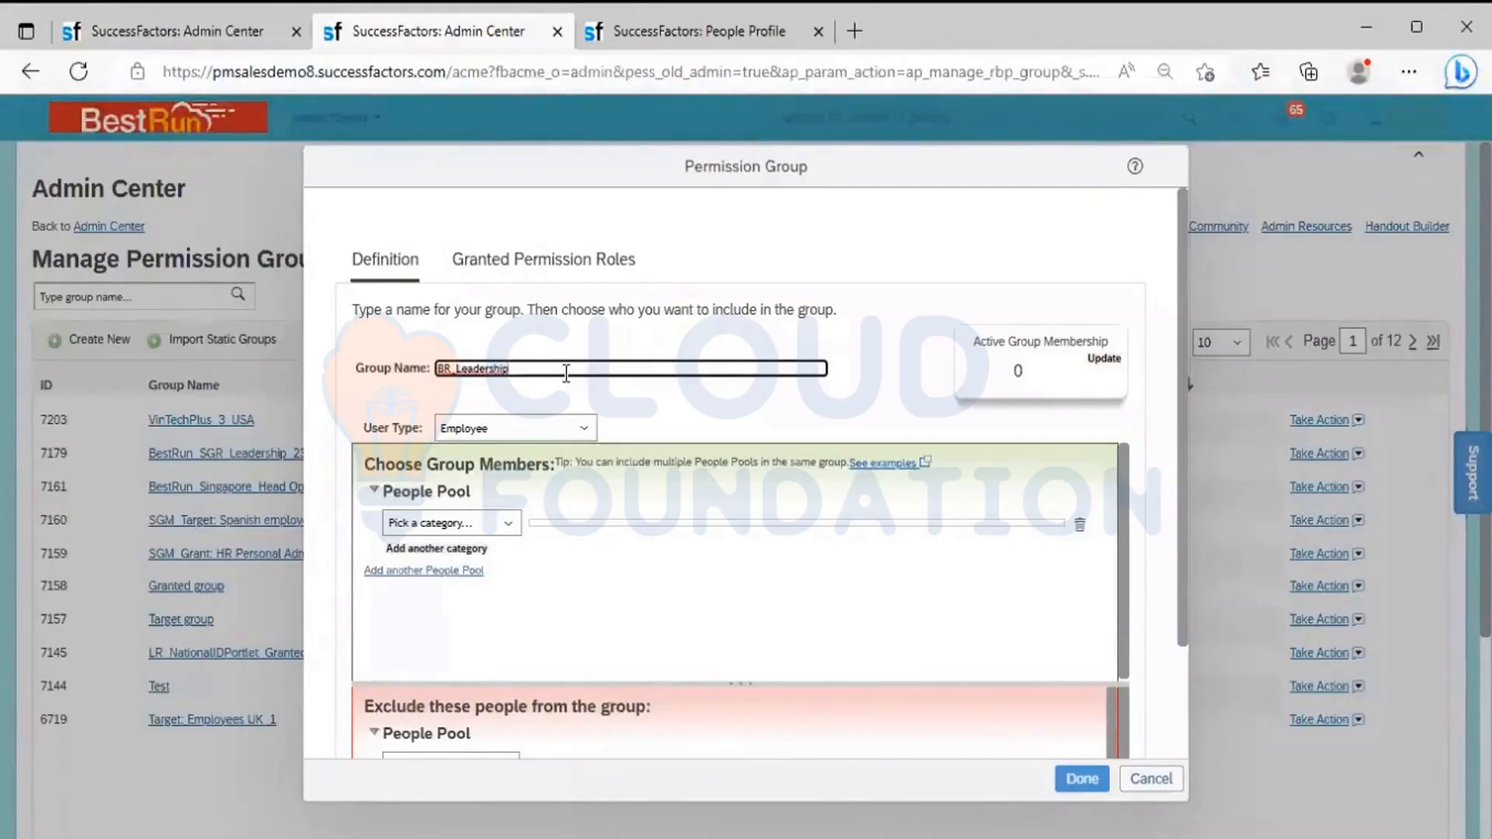
text(Team)
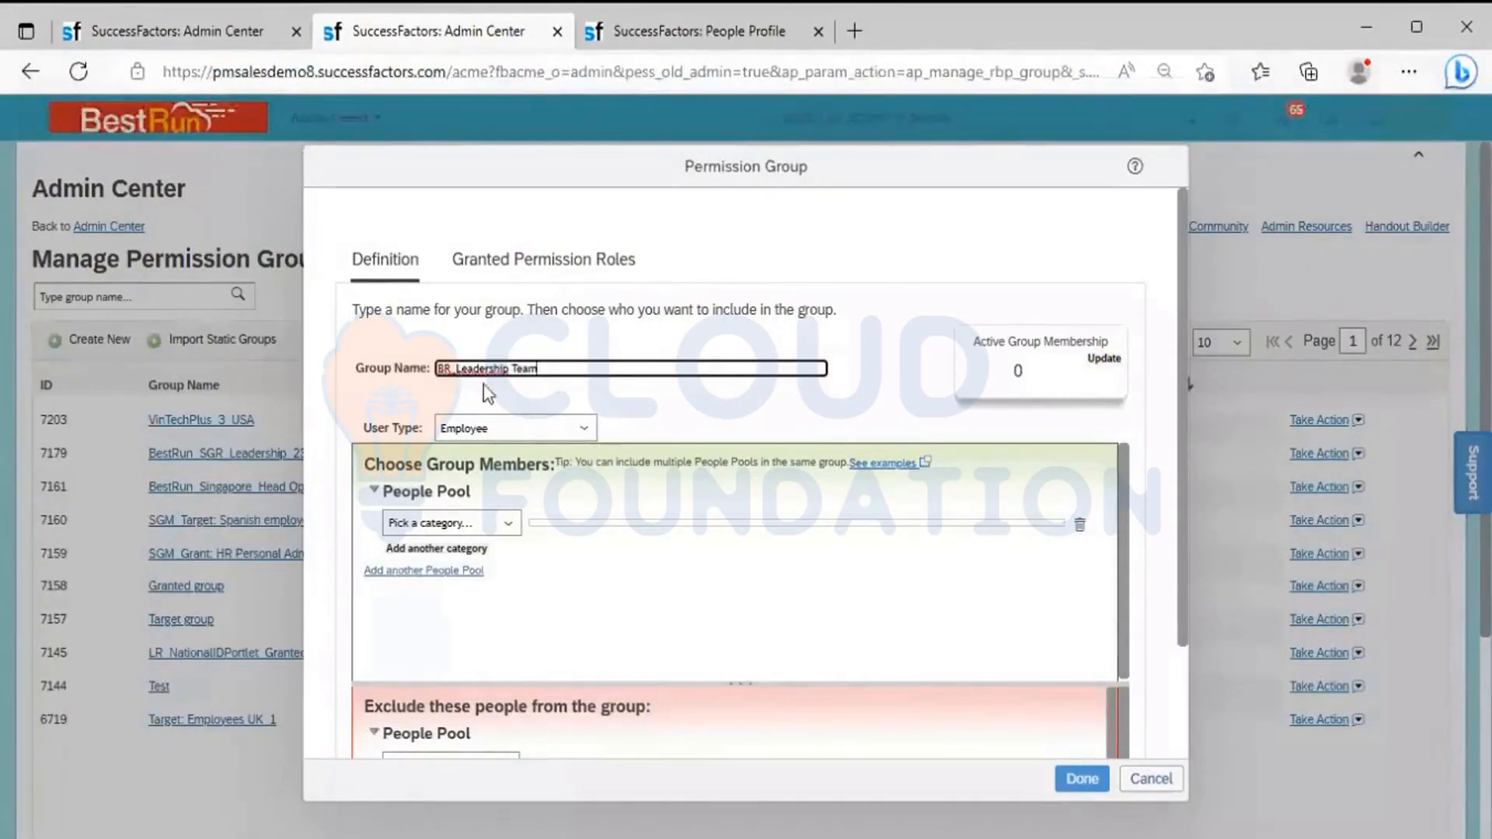
click(663, 418)
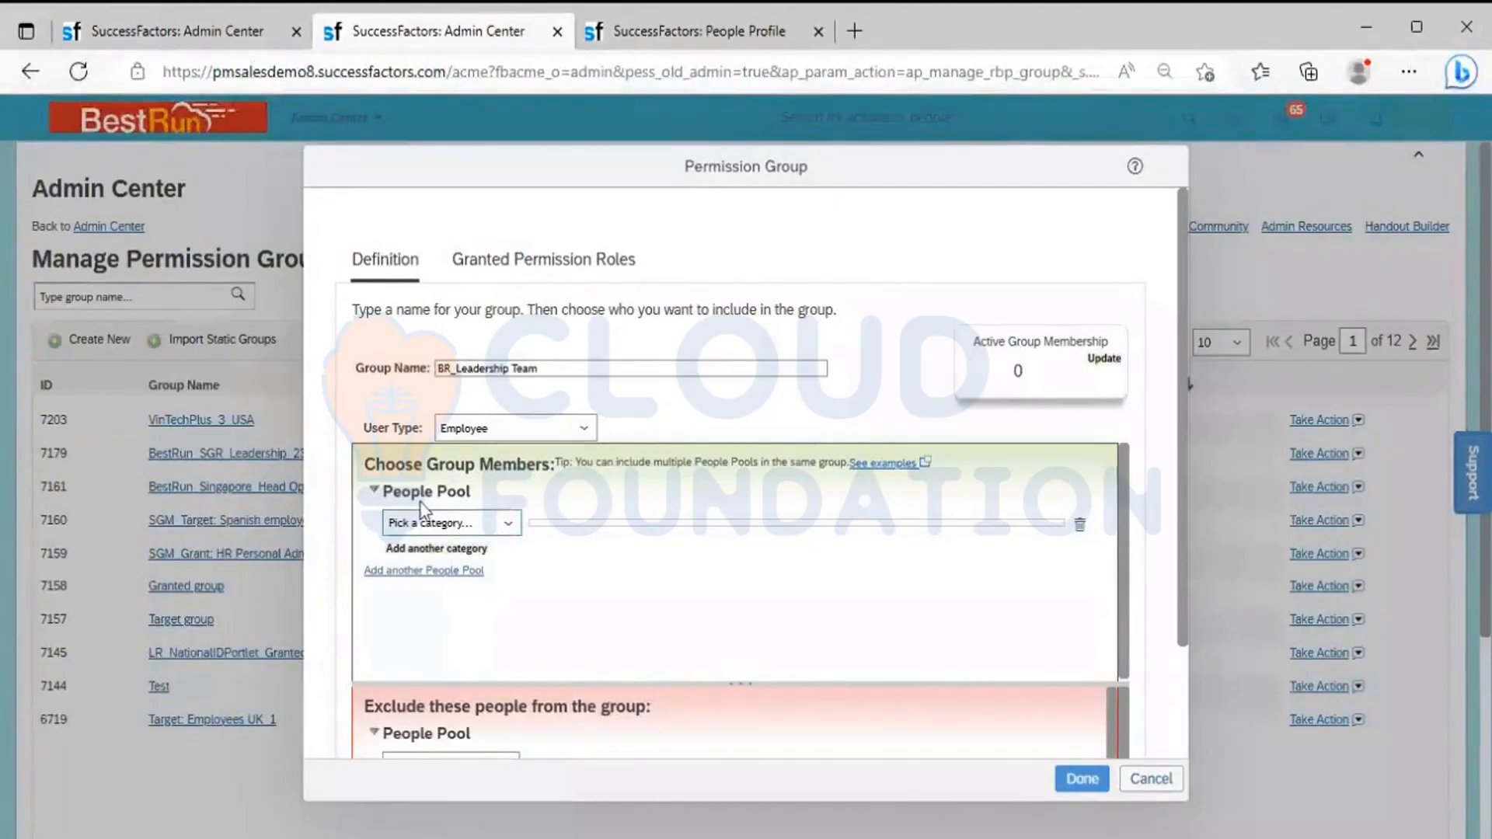
Browse the people pool categories, search People Profile for the President SEA employee, and display that employee's Organizational Information
click(508, 524)
scroll(511, 388, down, 8)
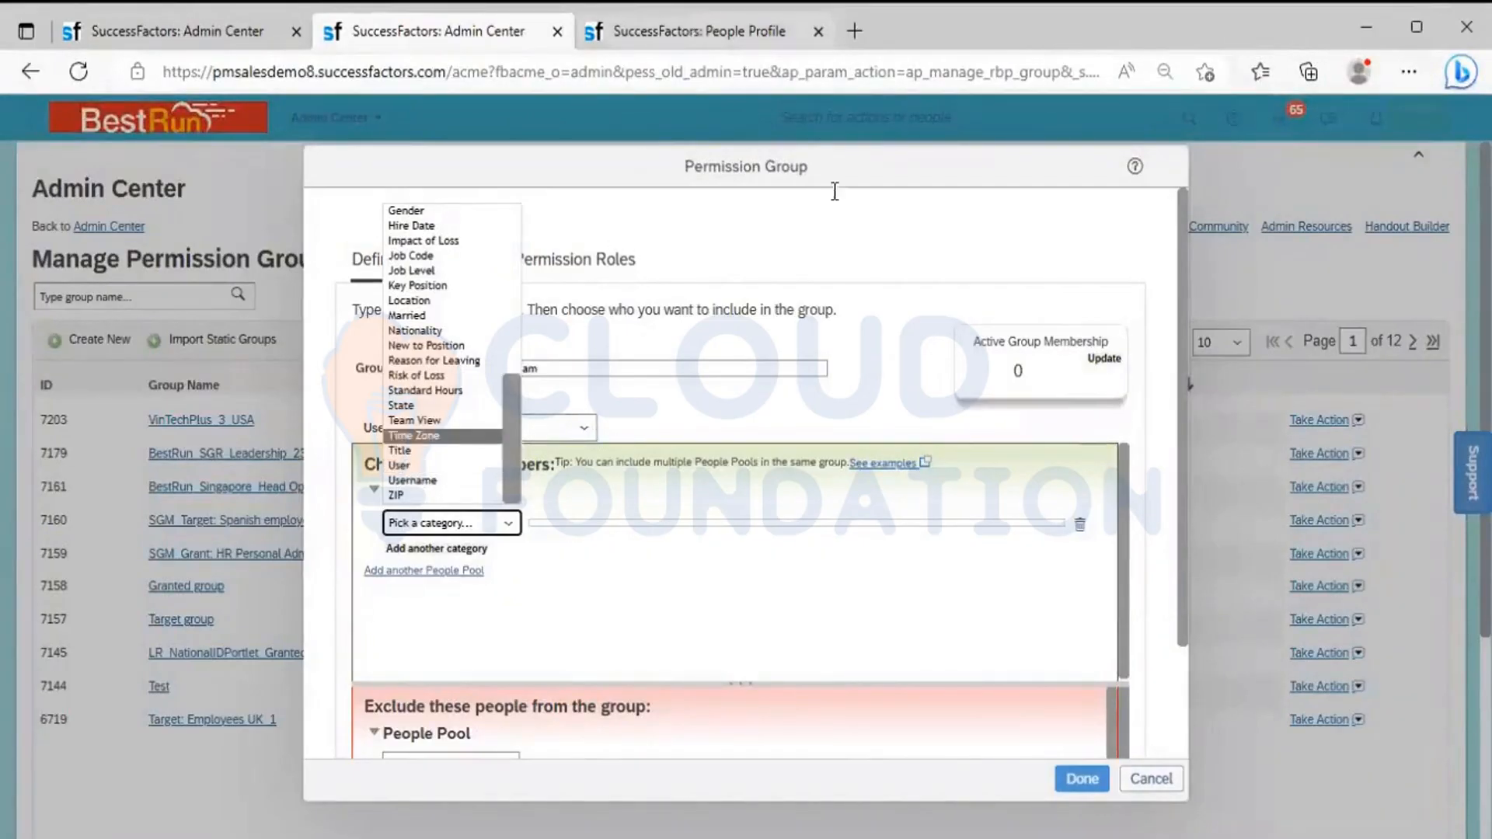
click(699, 31)
click(848, 128)
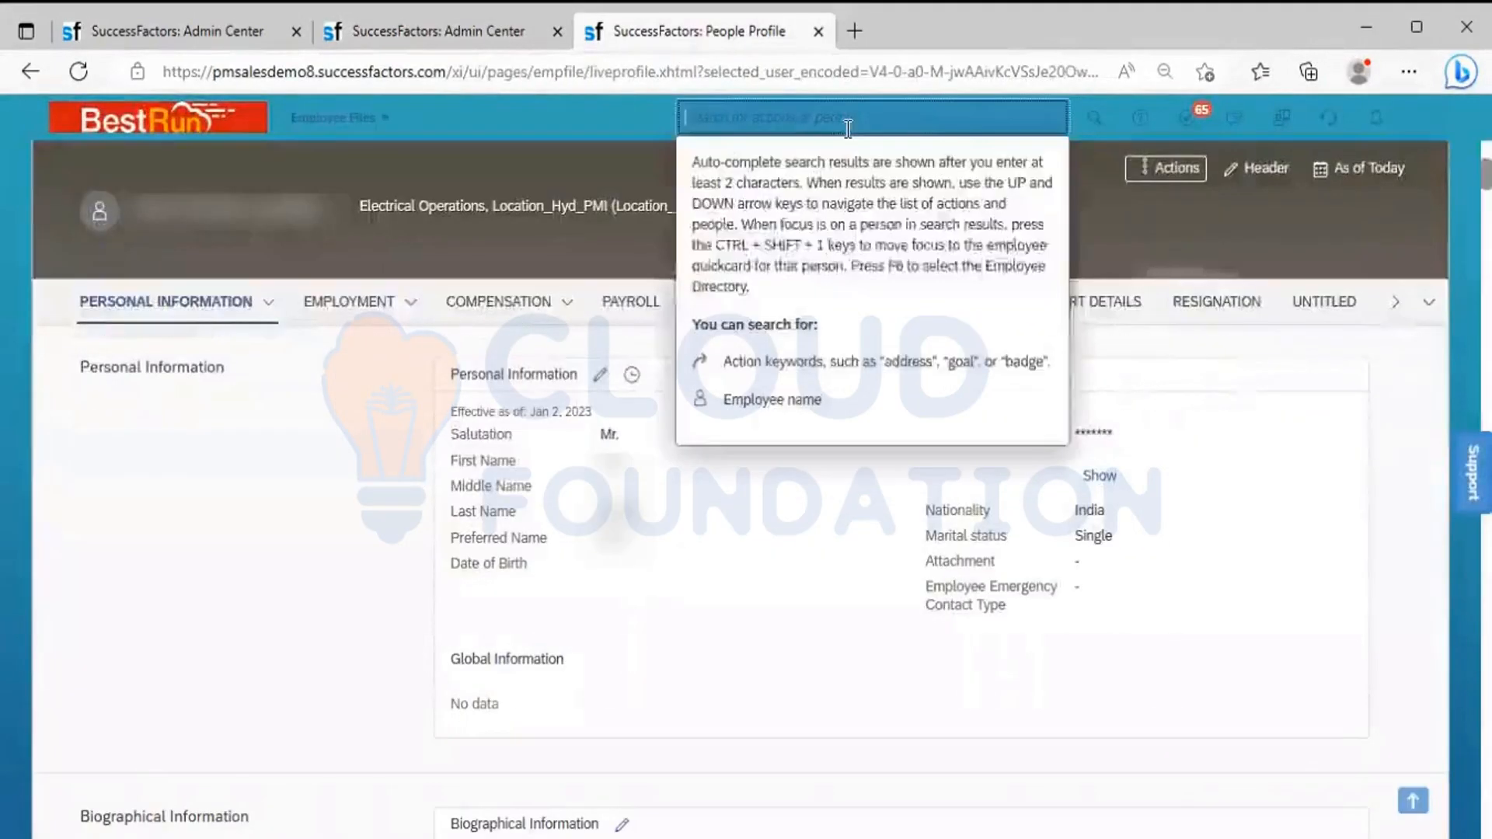
text(Alex)
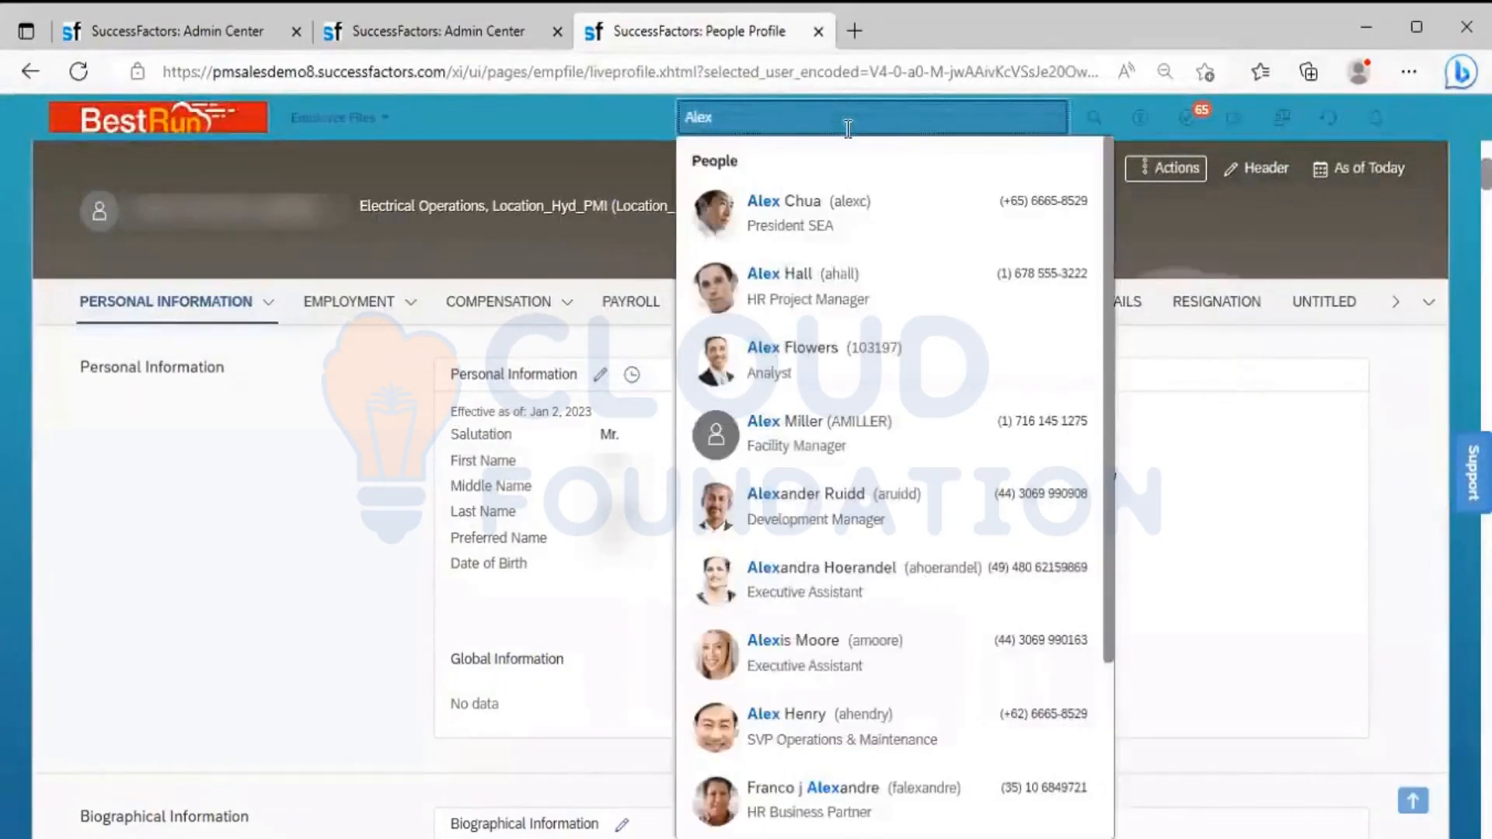
click(829, 214)
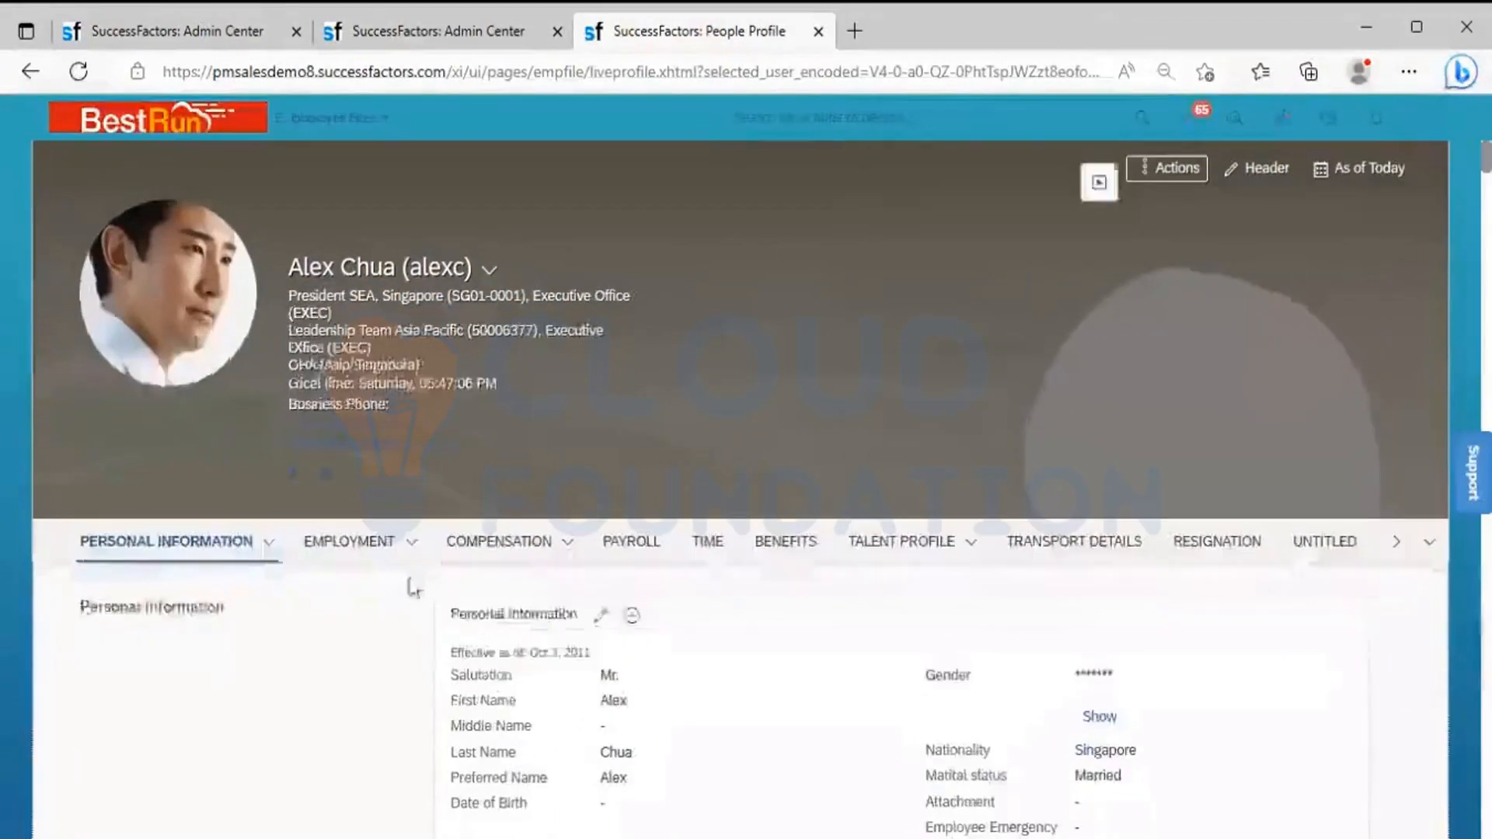
click(413, 553)
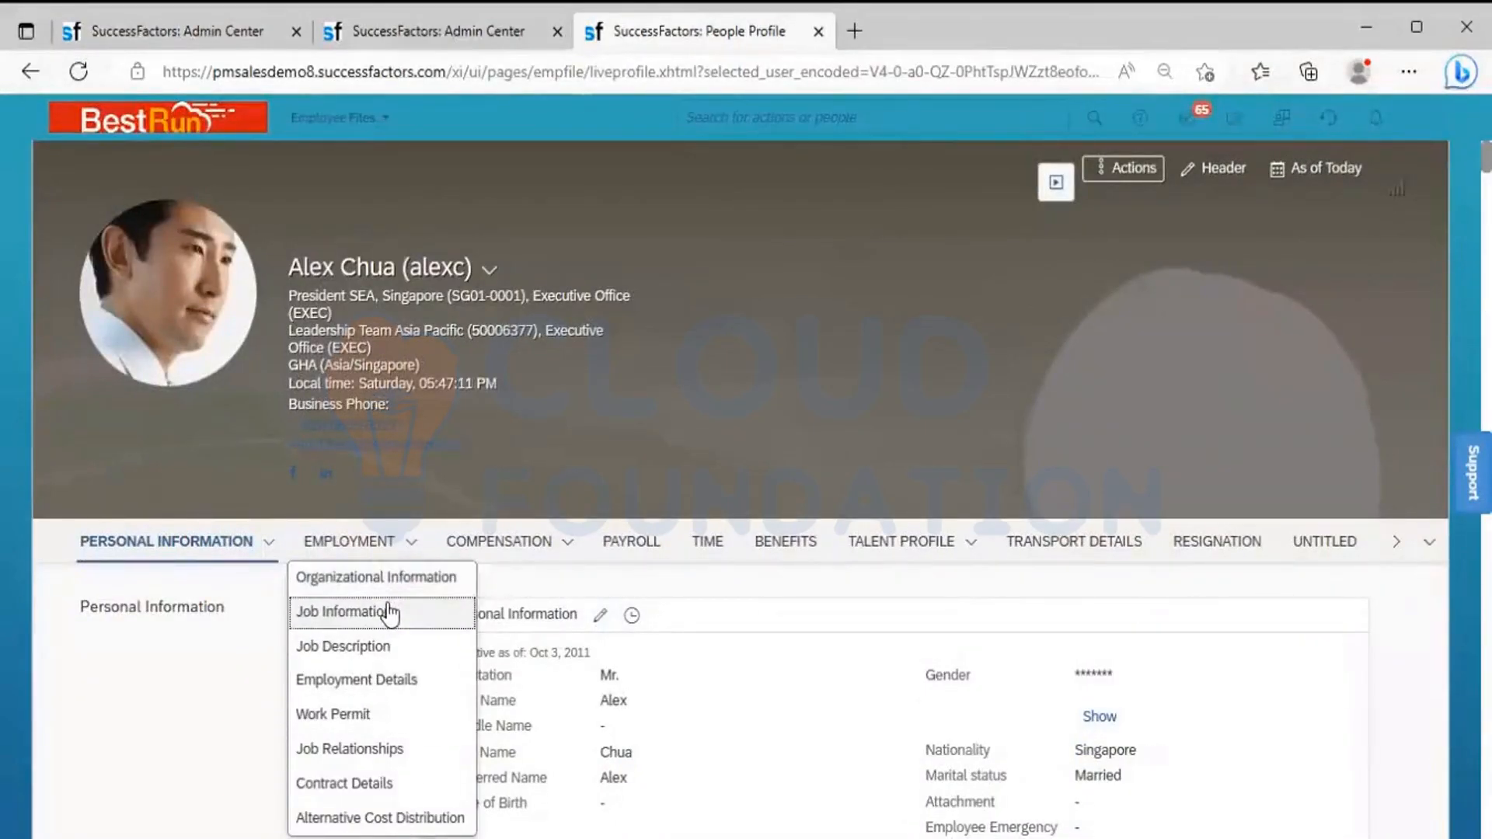
click(389, 584)
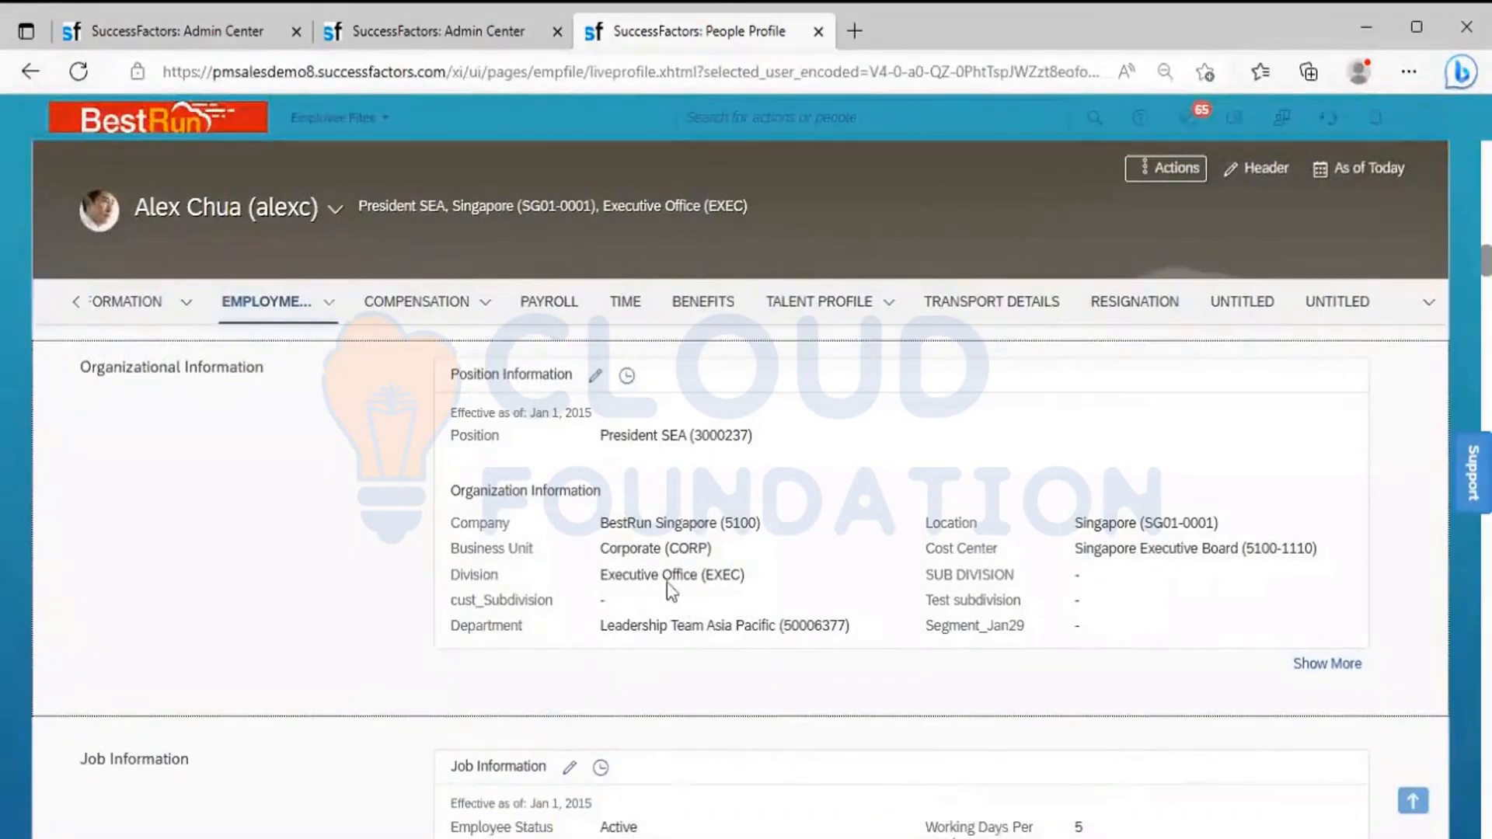
Return to the BR_Leadership Team permission group and choose Division as the first people pool category
click(400, 20)
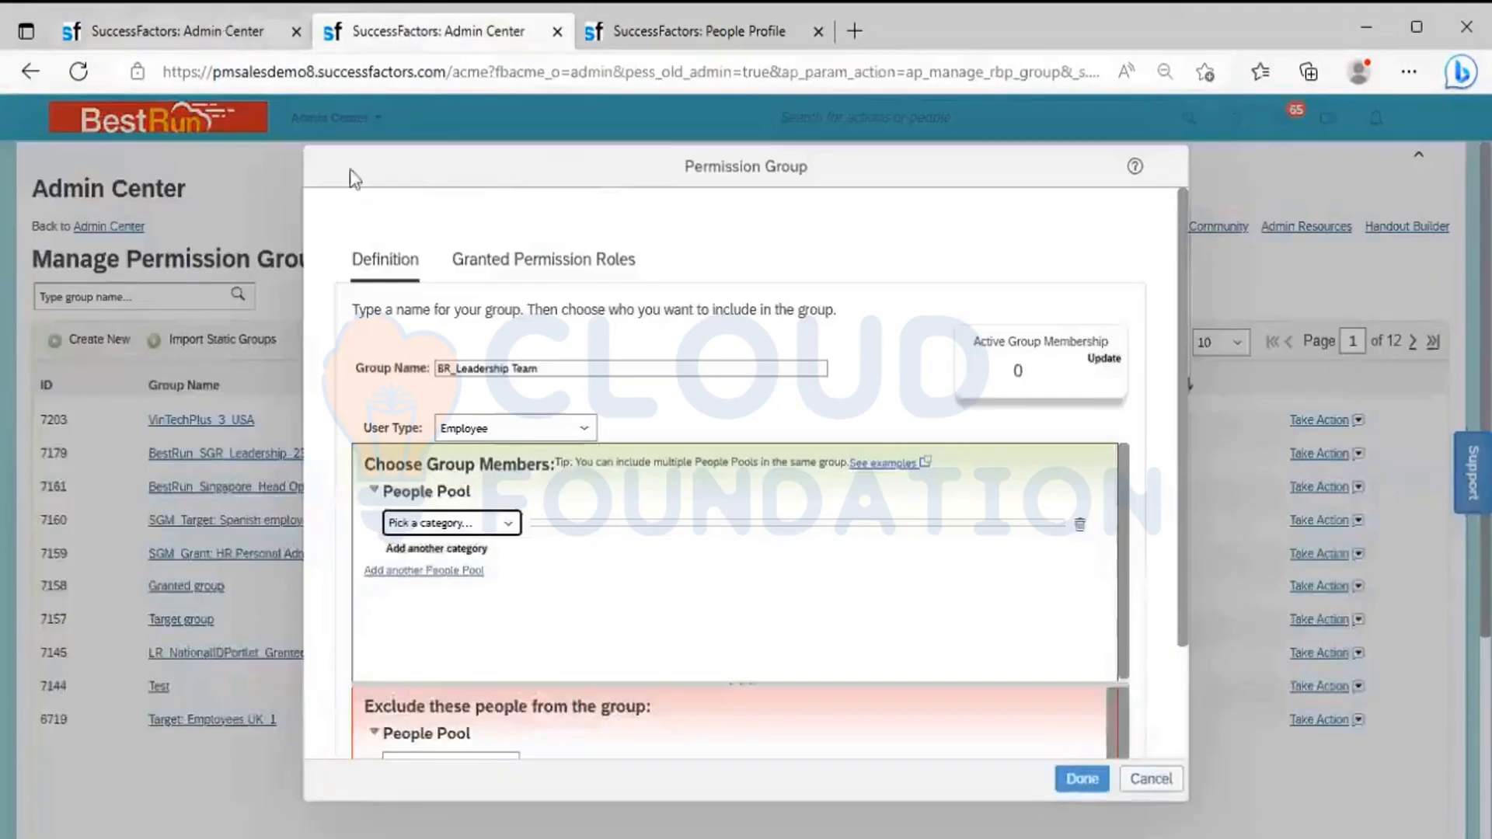
click(505, 524)
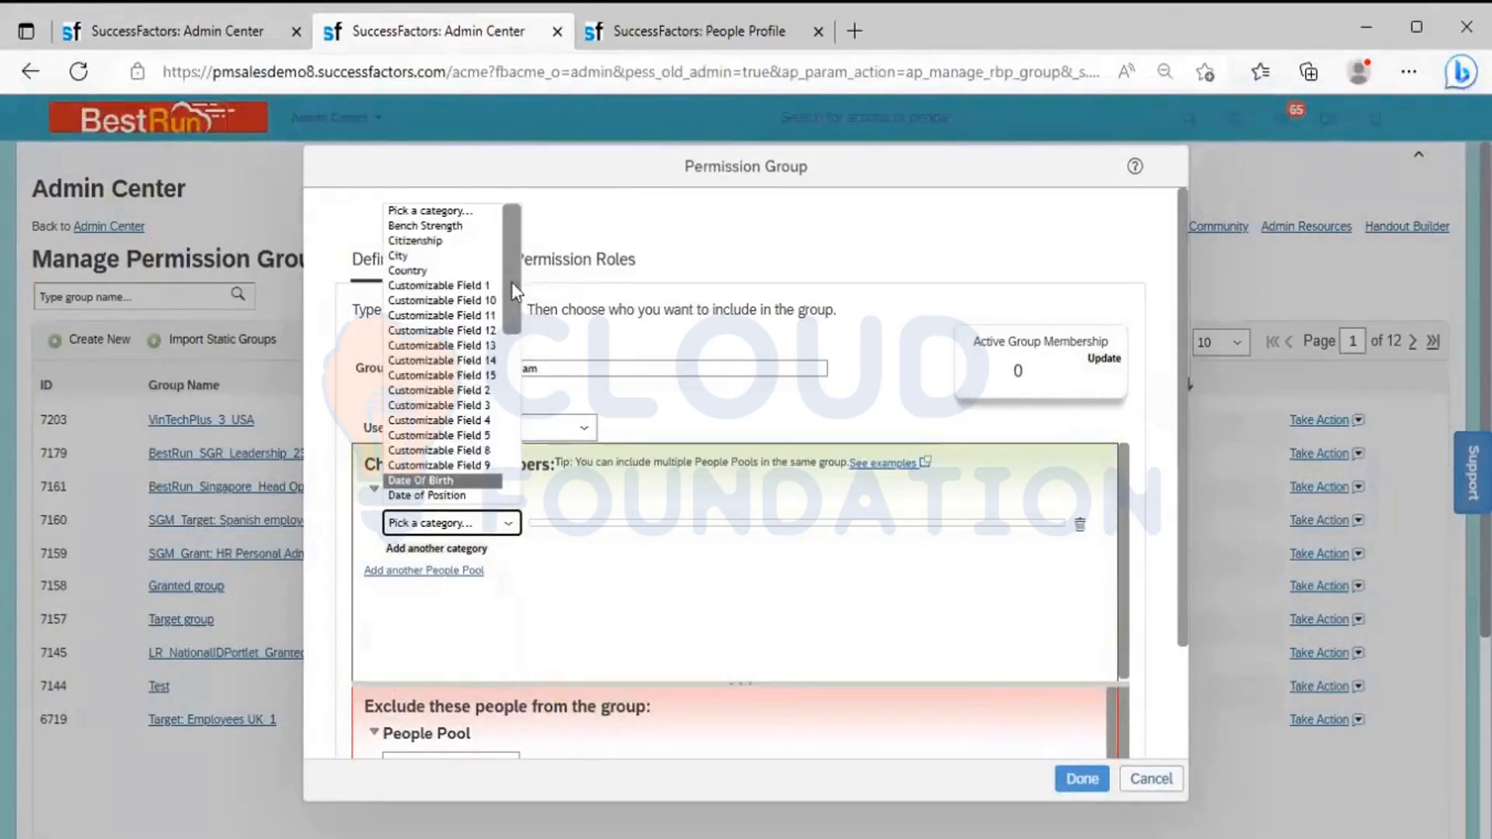
drag(513, 293, 516, 369)
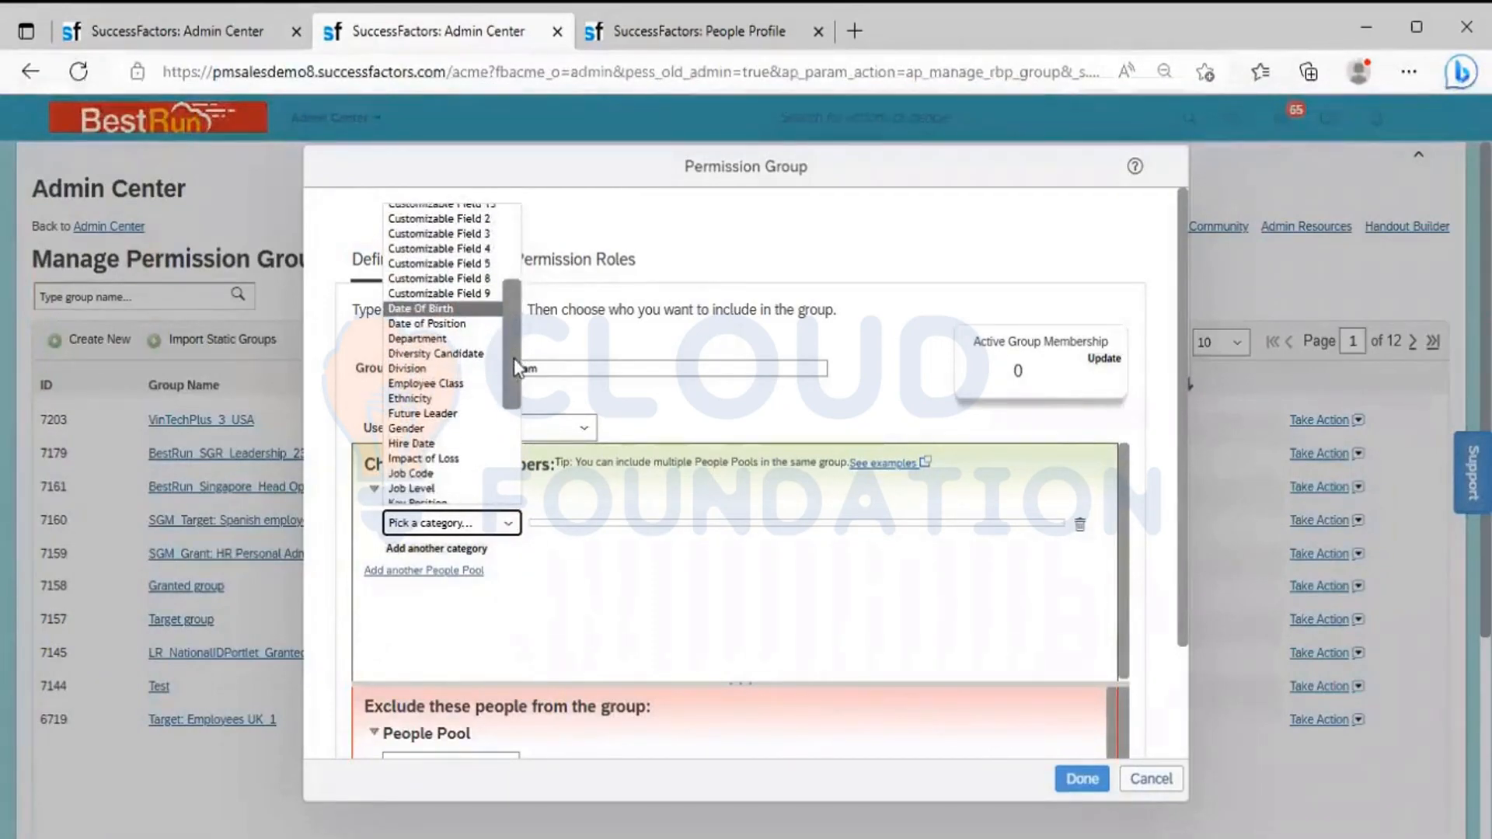
drag(516, 367, 511, 404)
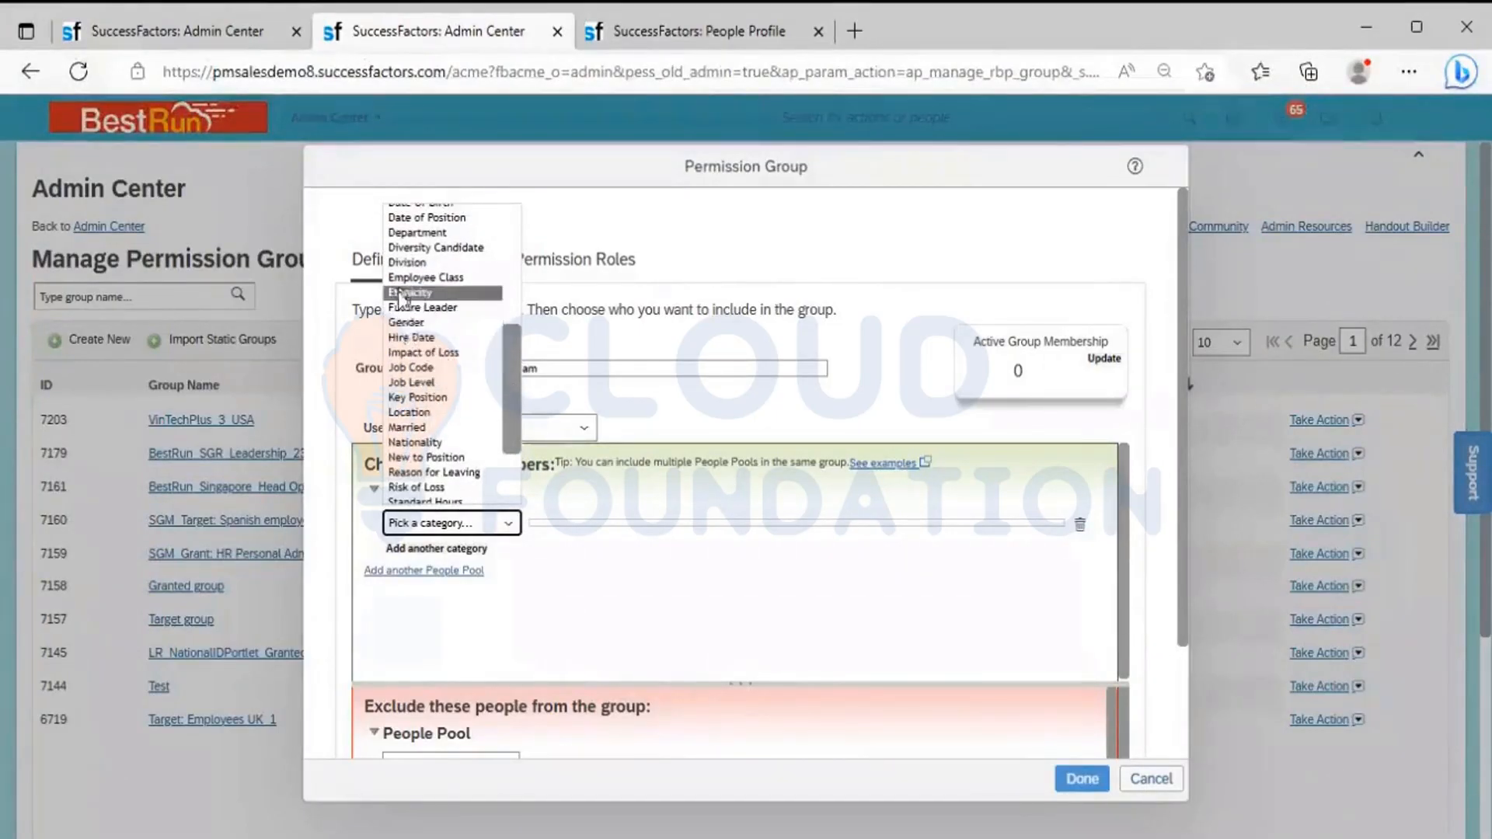
click(403, 264)
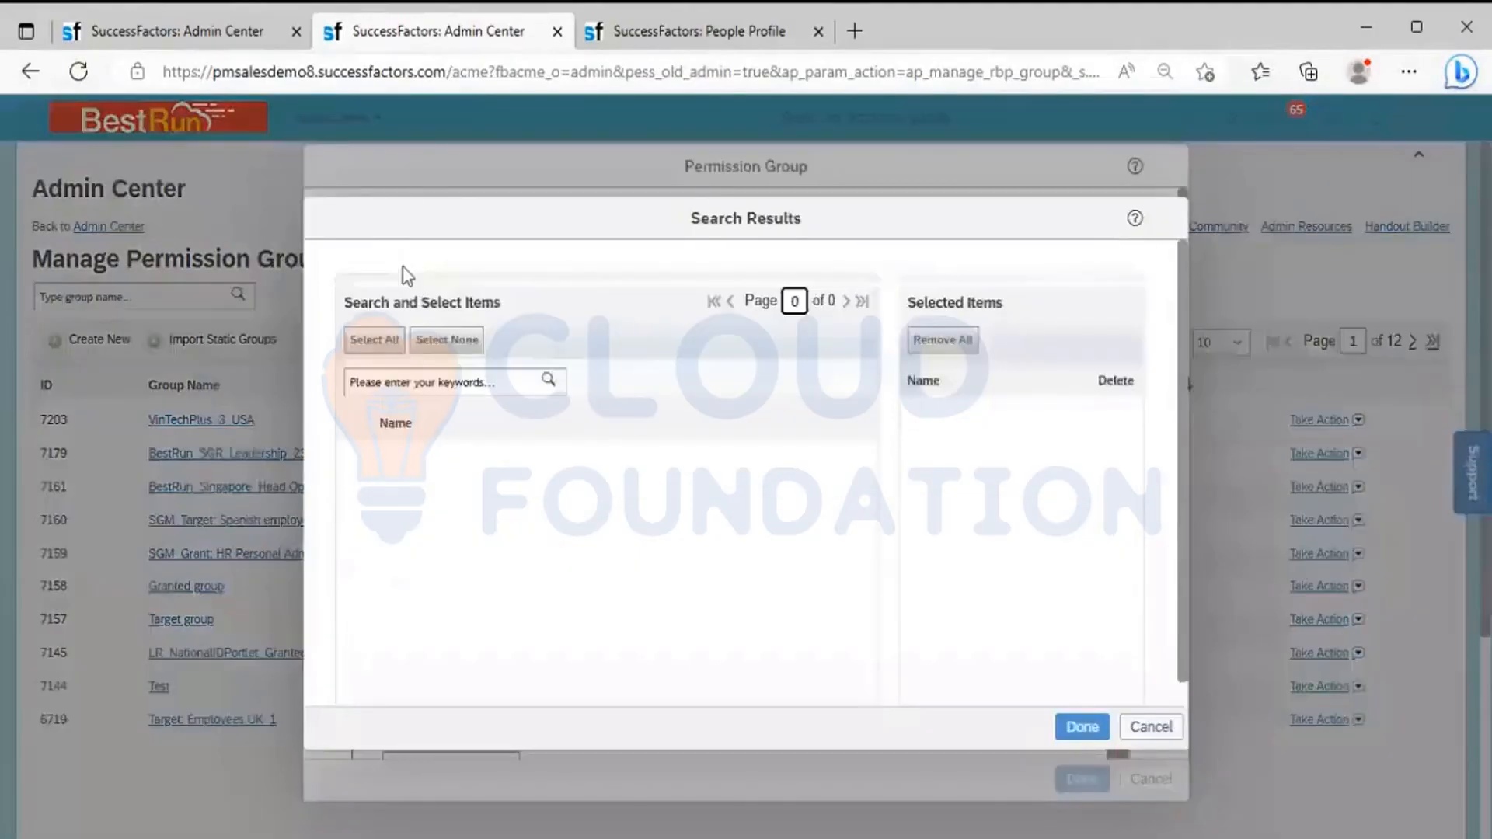
Copy the division name "Executive Office" from the employee's profile and try to find it among the Division items
click(667, 28)
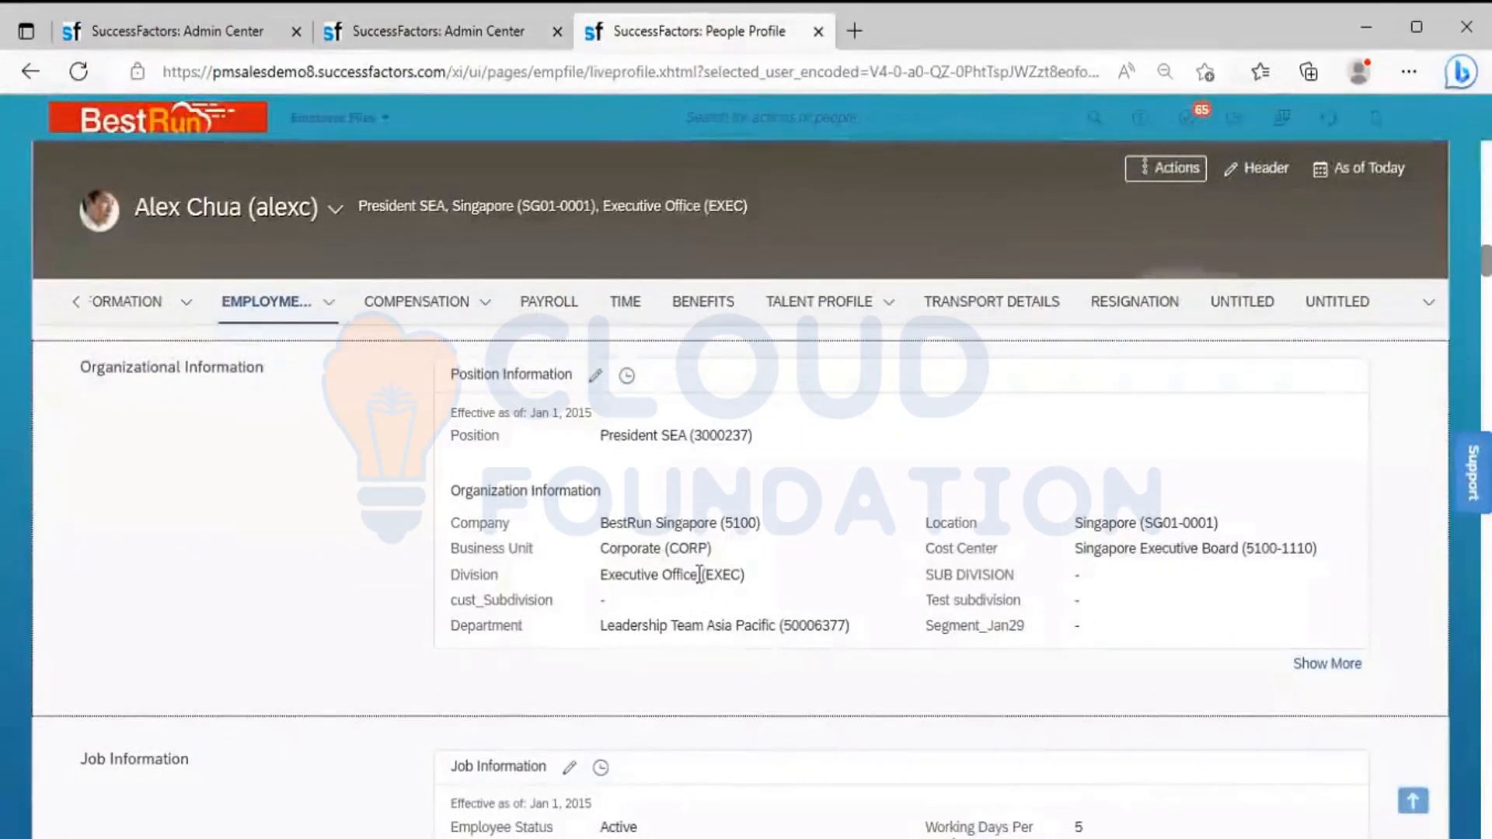
drag(700, 575, 596, 574)
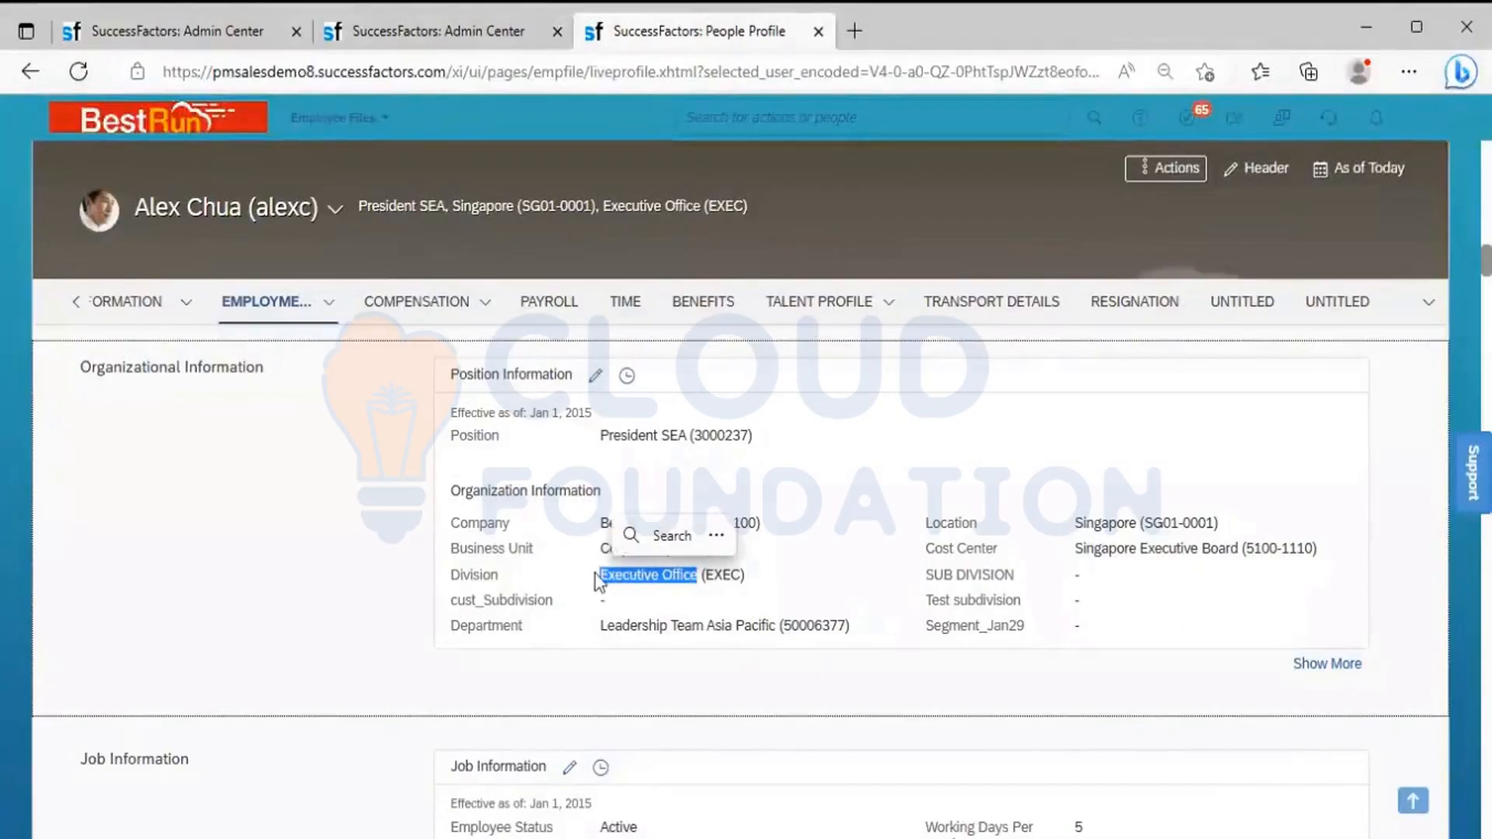
key(ctrl+c)
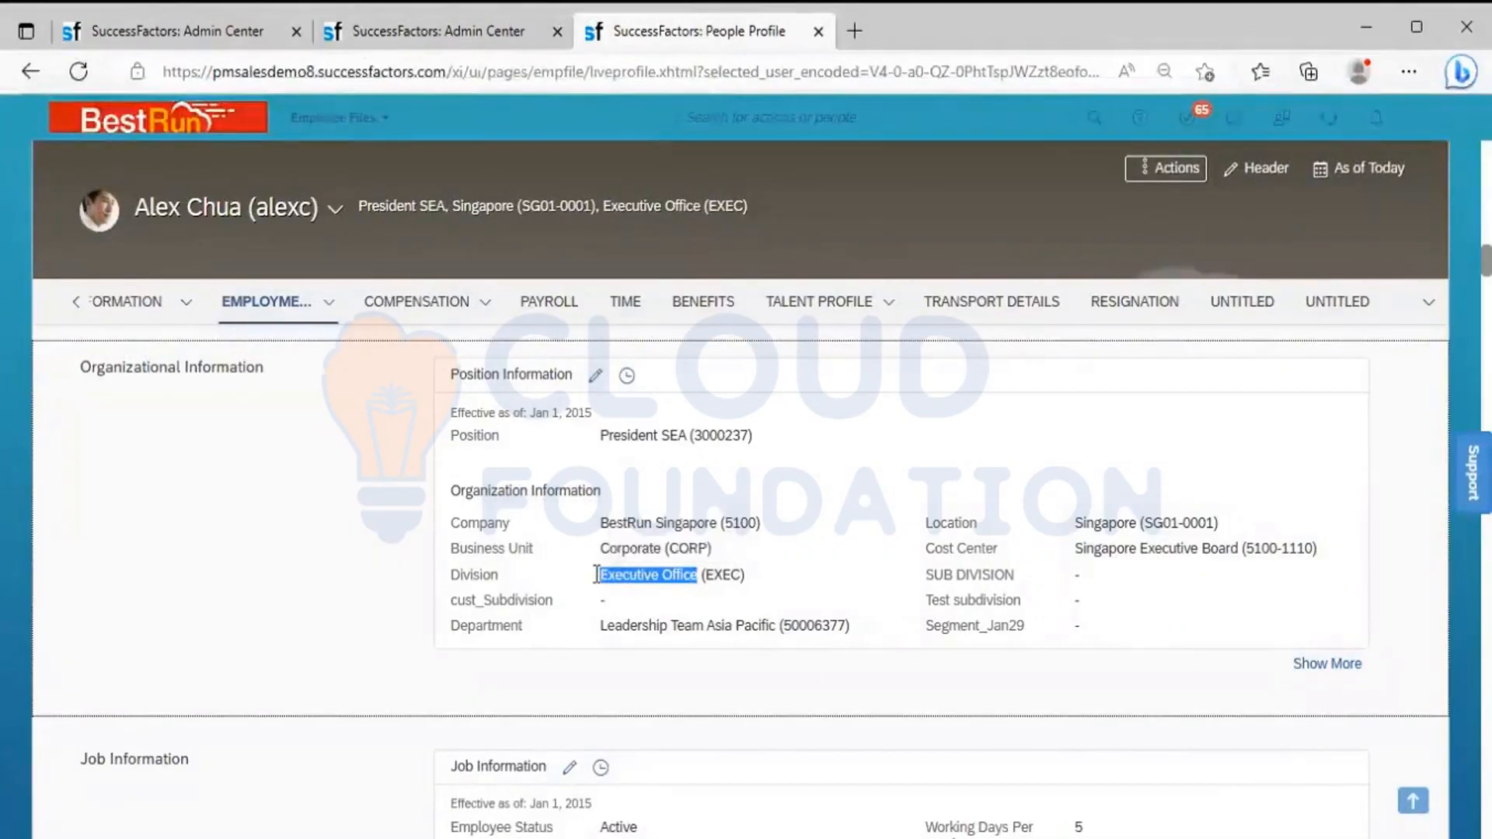
click(412, 34)
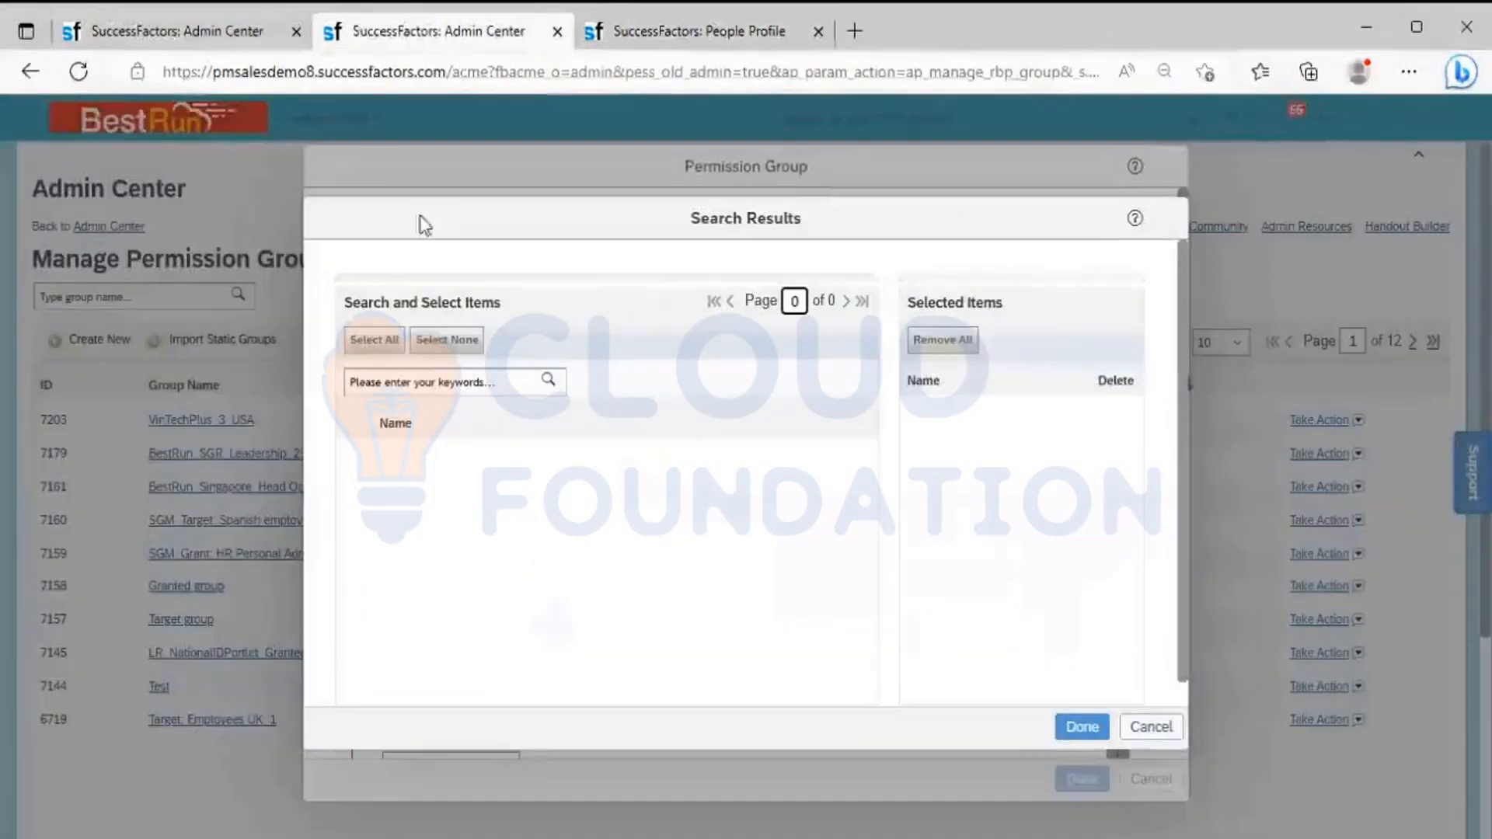
click(426, 381)
key(ctrl+v)
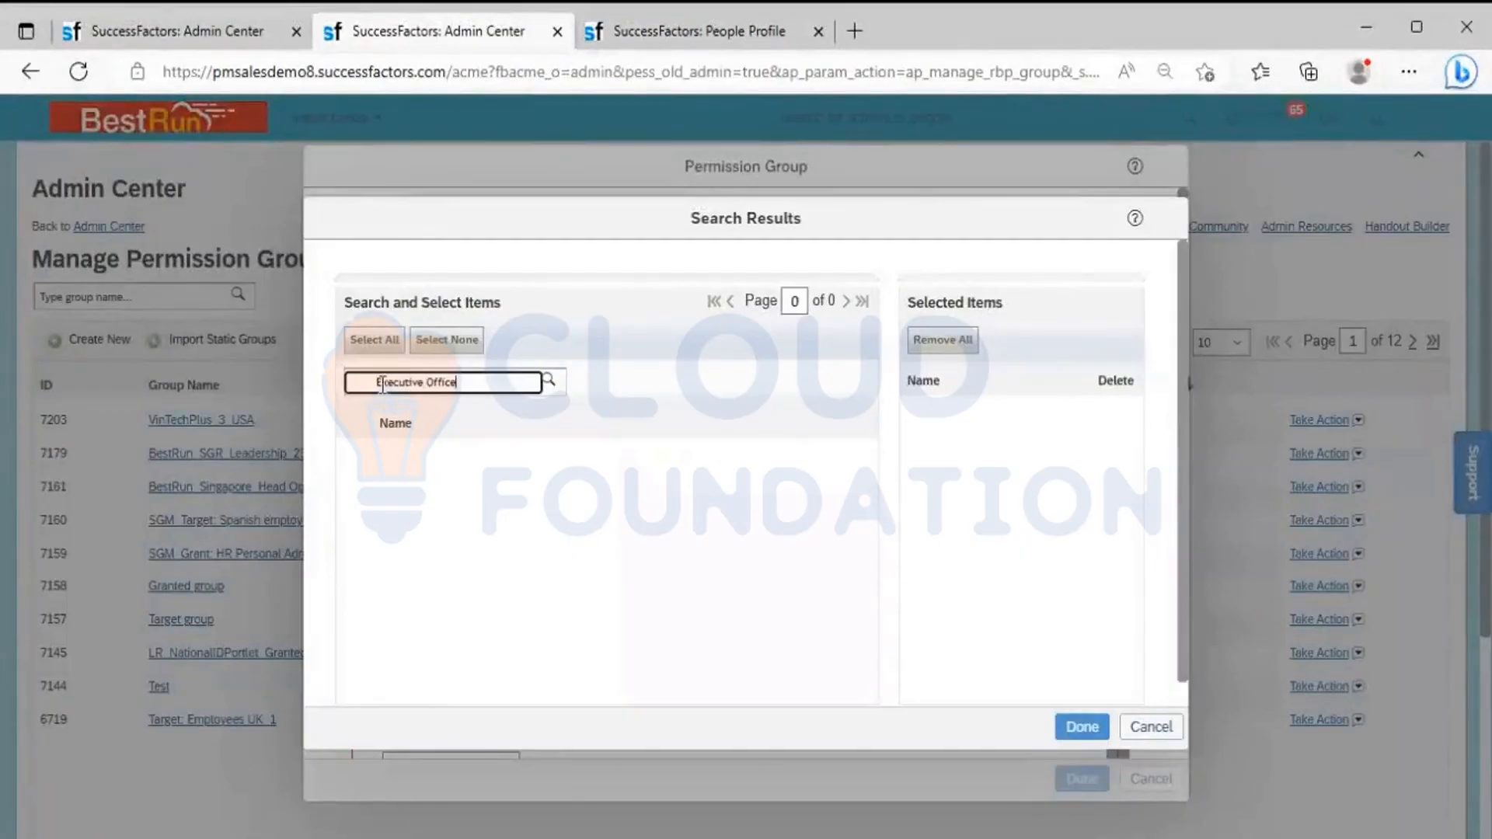
key(BackSpace)
click(550, 380)
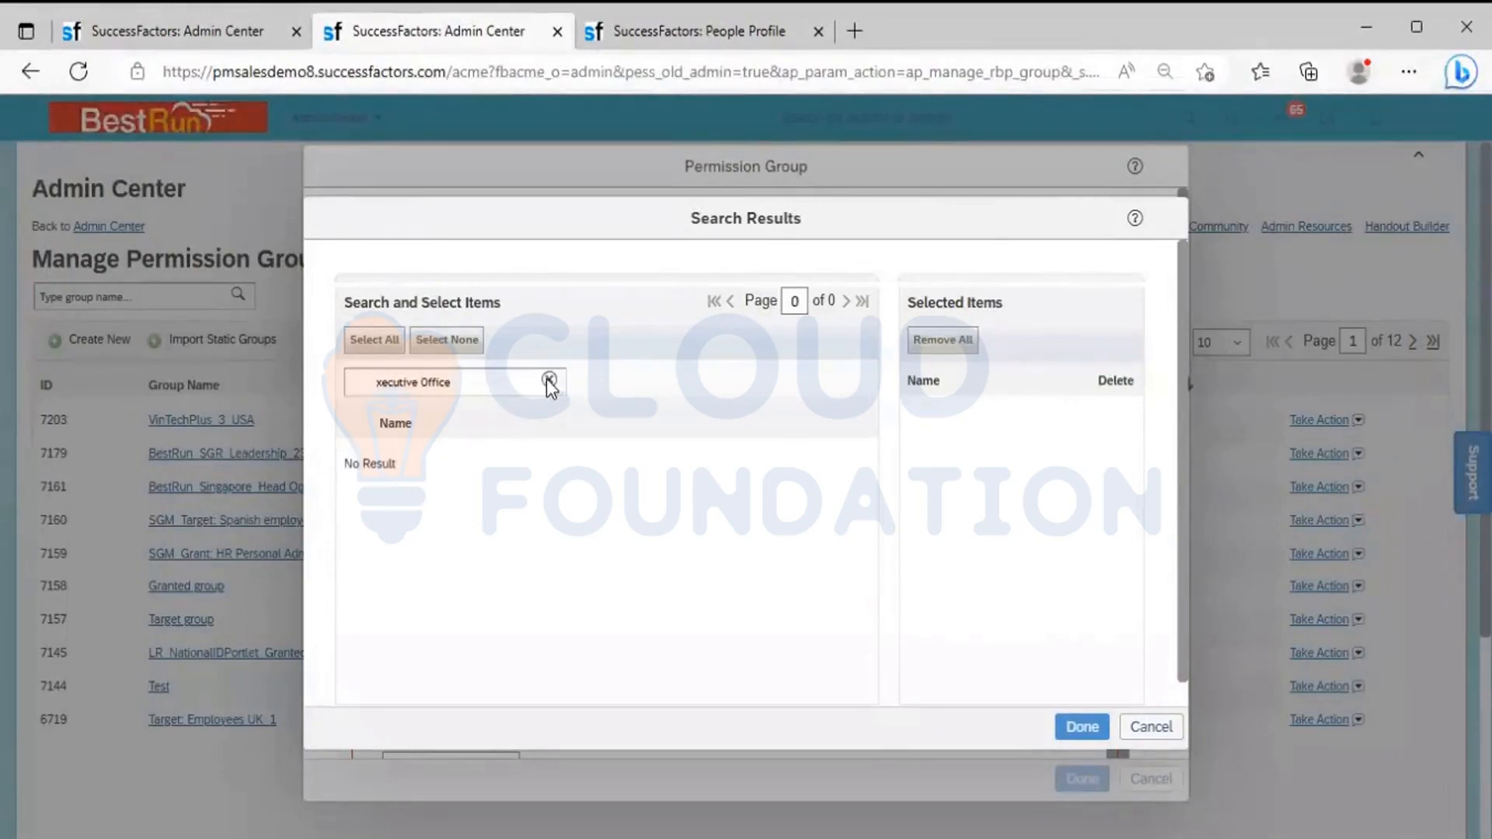
click(374, 383)
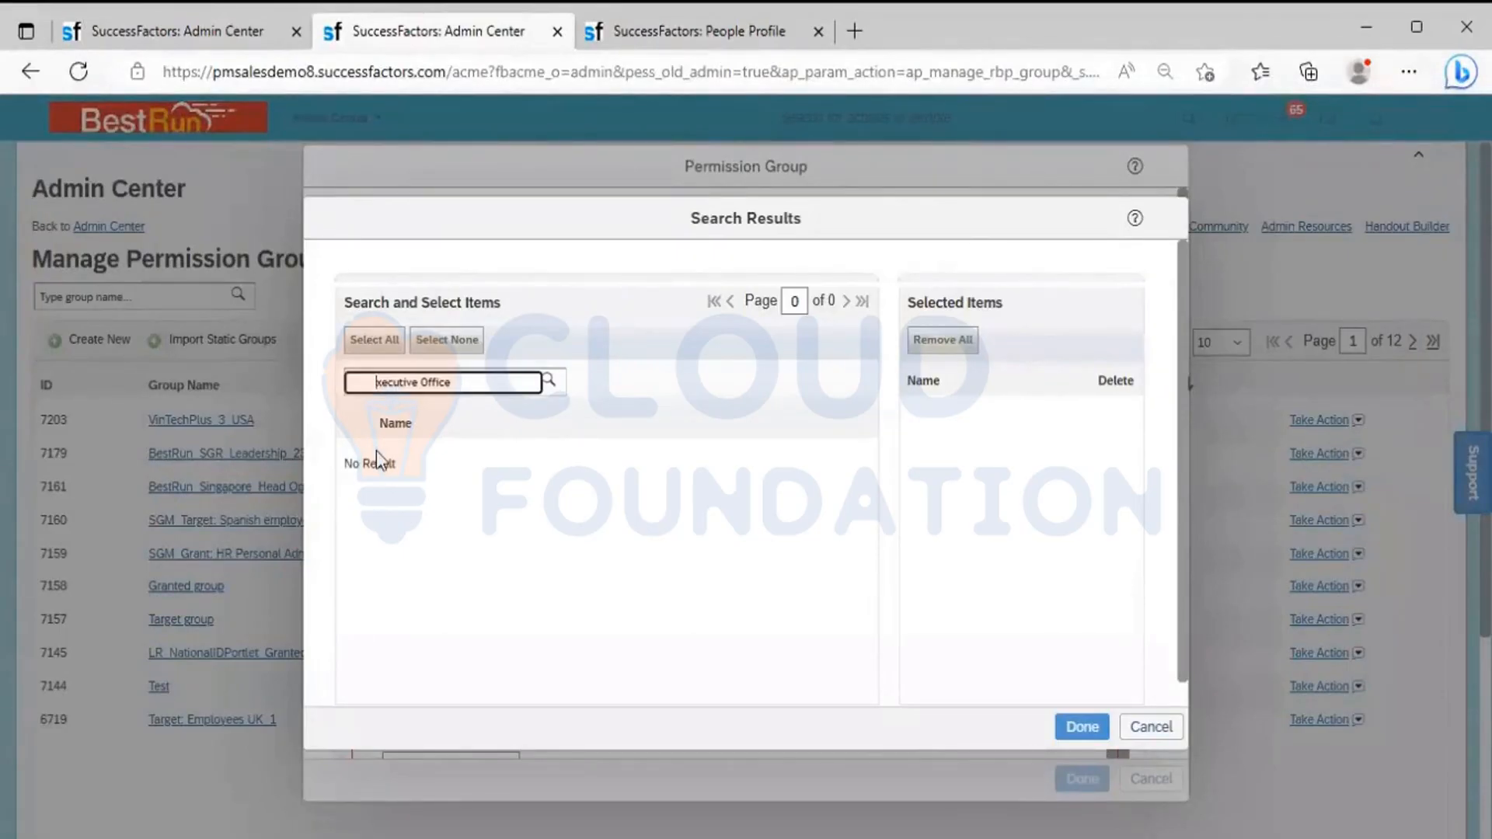
text(e)
click(548, 383)
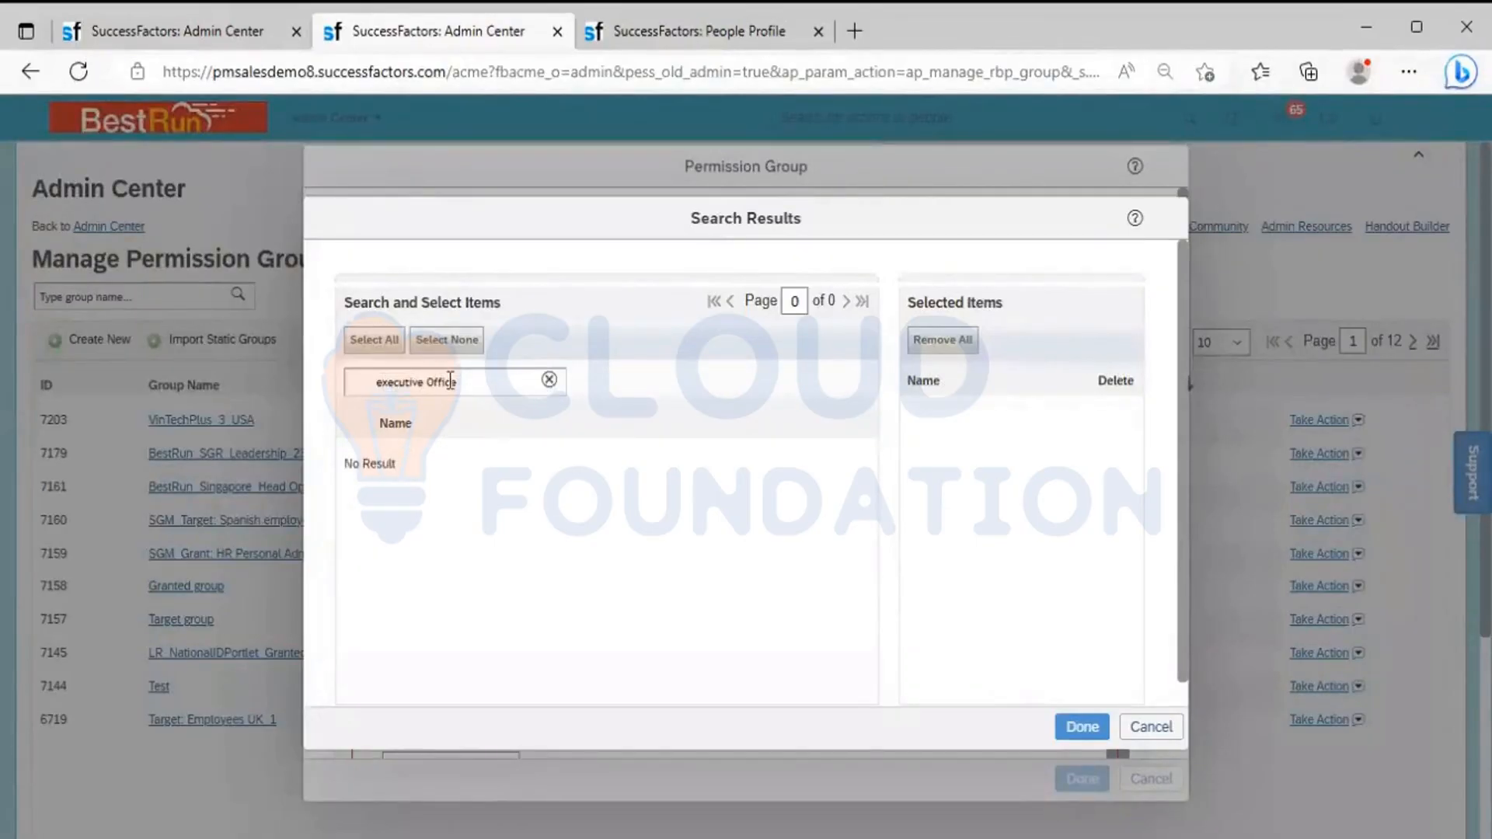
Search the Division items for "EXEC" instead and add Executive Office (EXEC) to the people pool
click(463, 382)
key(BackSpace)
key(BackSpace)
key(BackSpace)
key(BackSpace)
key(BackSpace)
key(BackSpace)
key(BackSpace)
key(BackSpace)
key(BackSpace)
key(BackSpace)
key(BackSpace)
key(BackSpace)
key(BackSpace)
key(BackSpace)
key(BackSpace)
key(BackSpace)
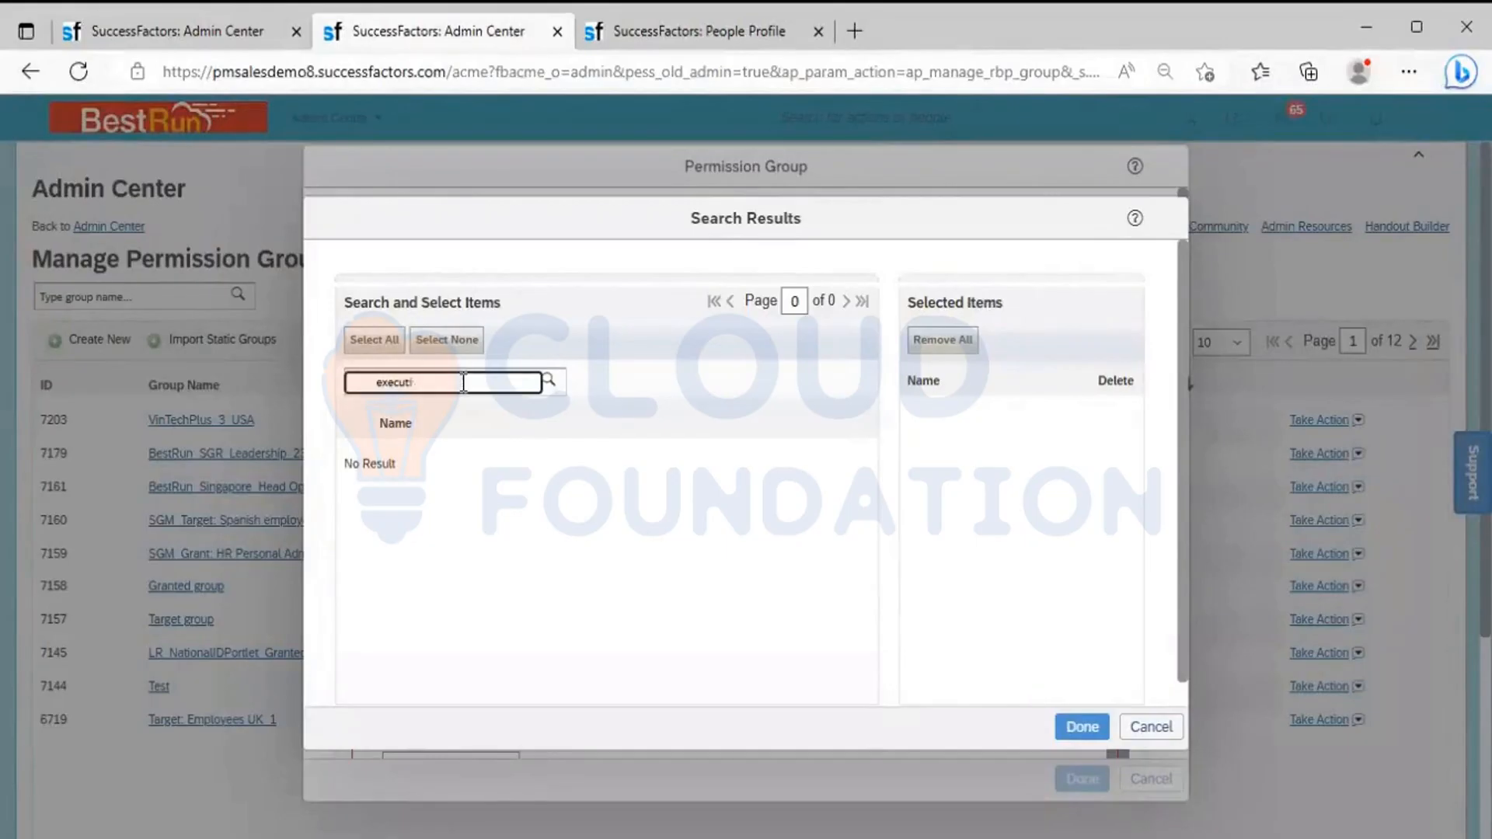
text(EXEC)
key(Return)
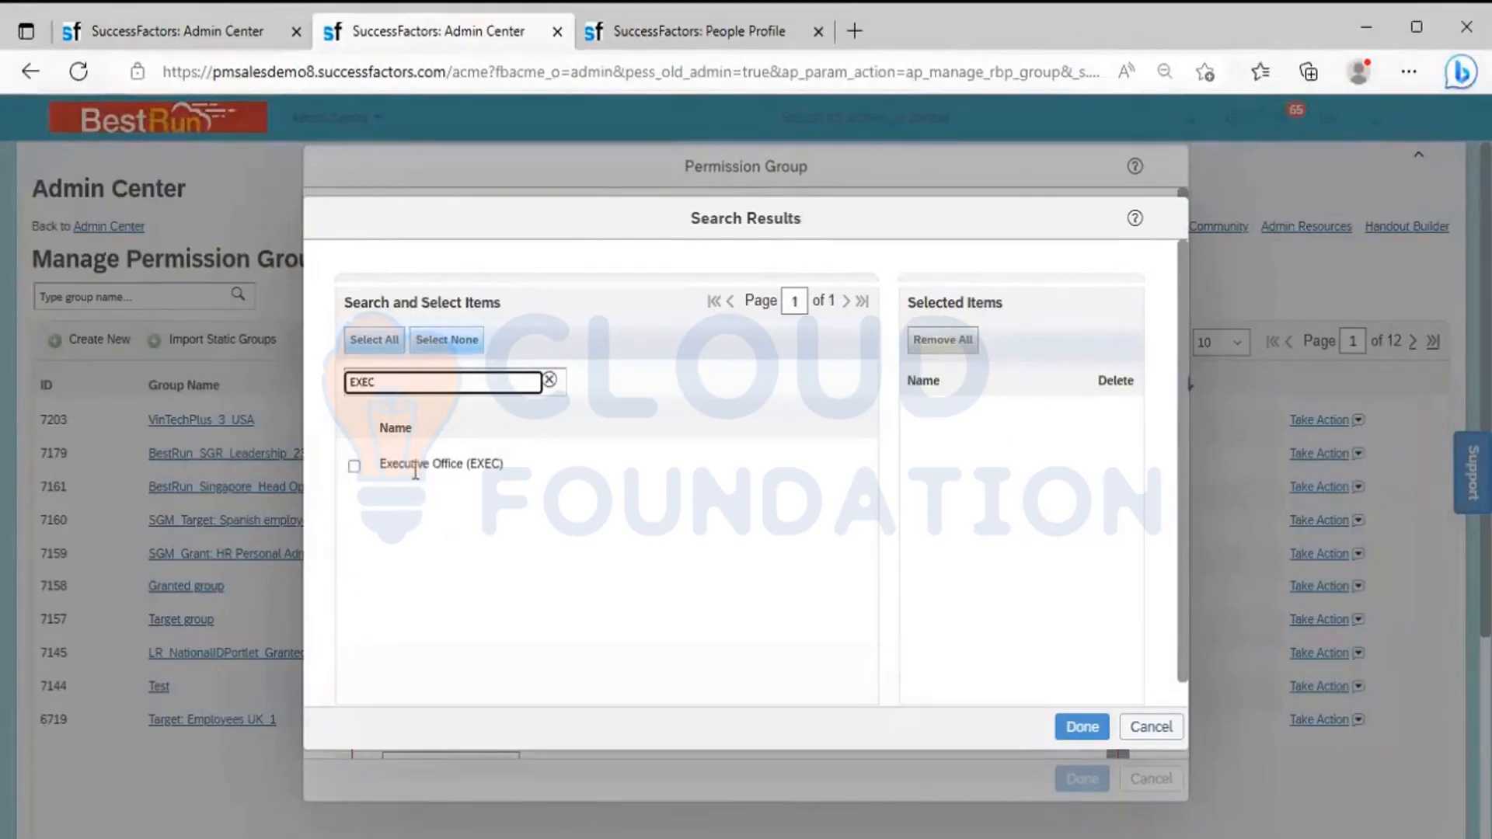
click(354, 468)
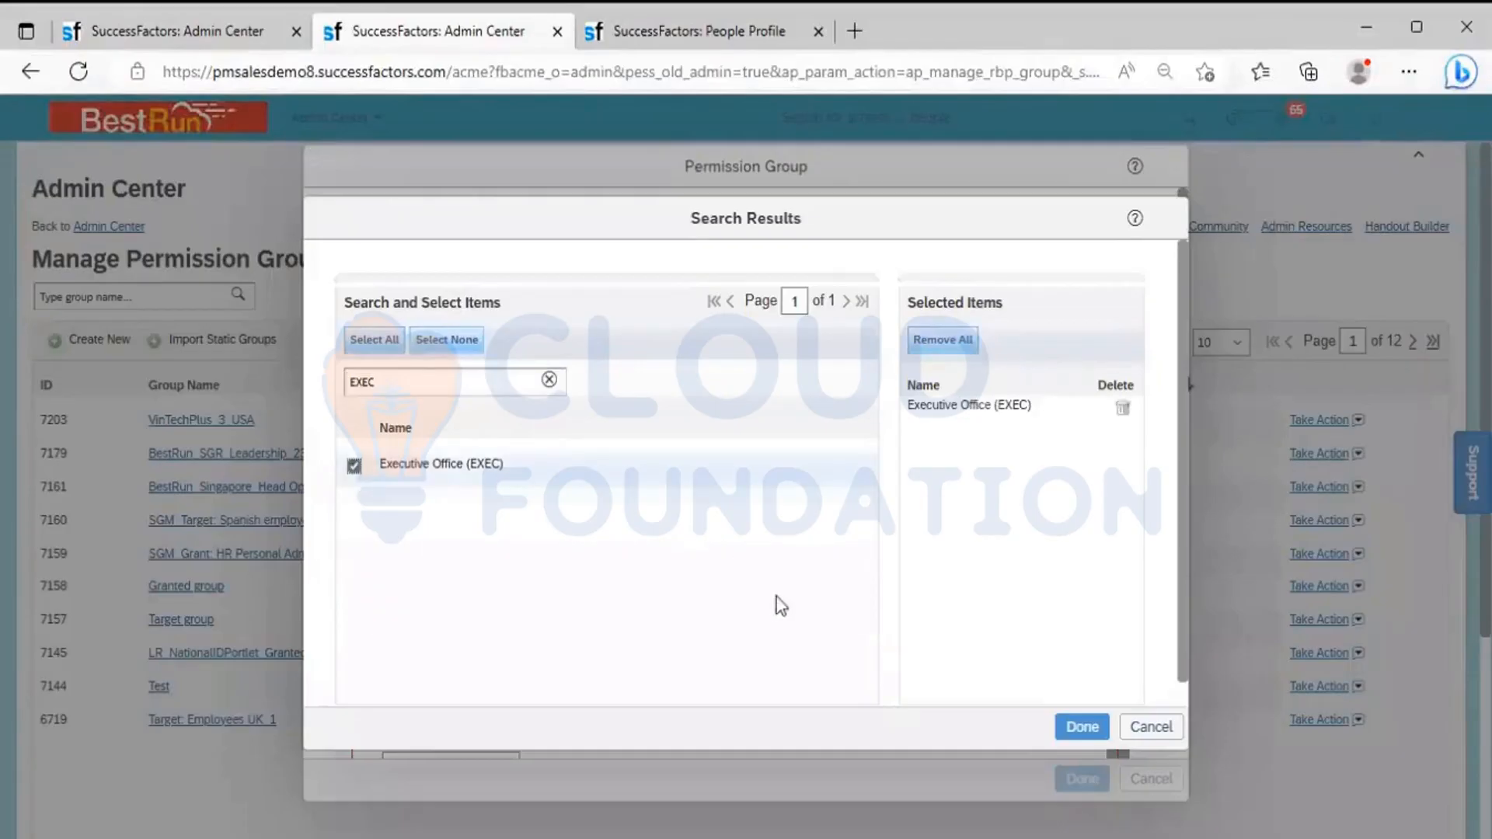
click(1080, 726)
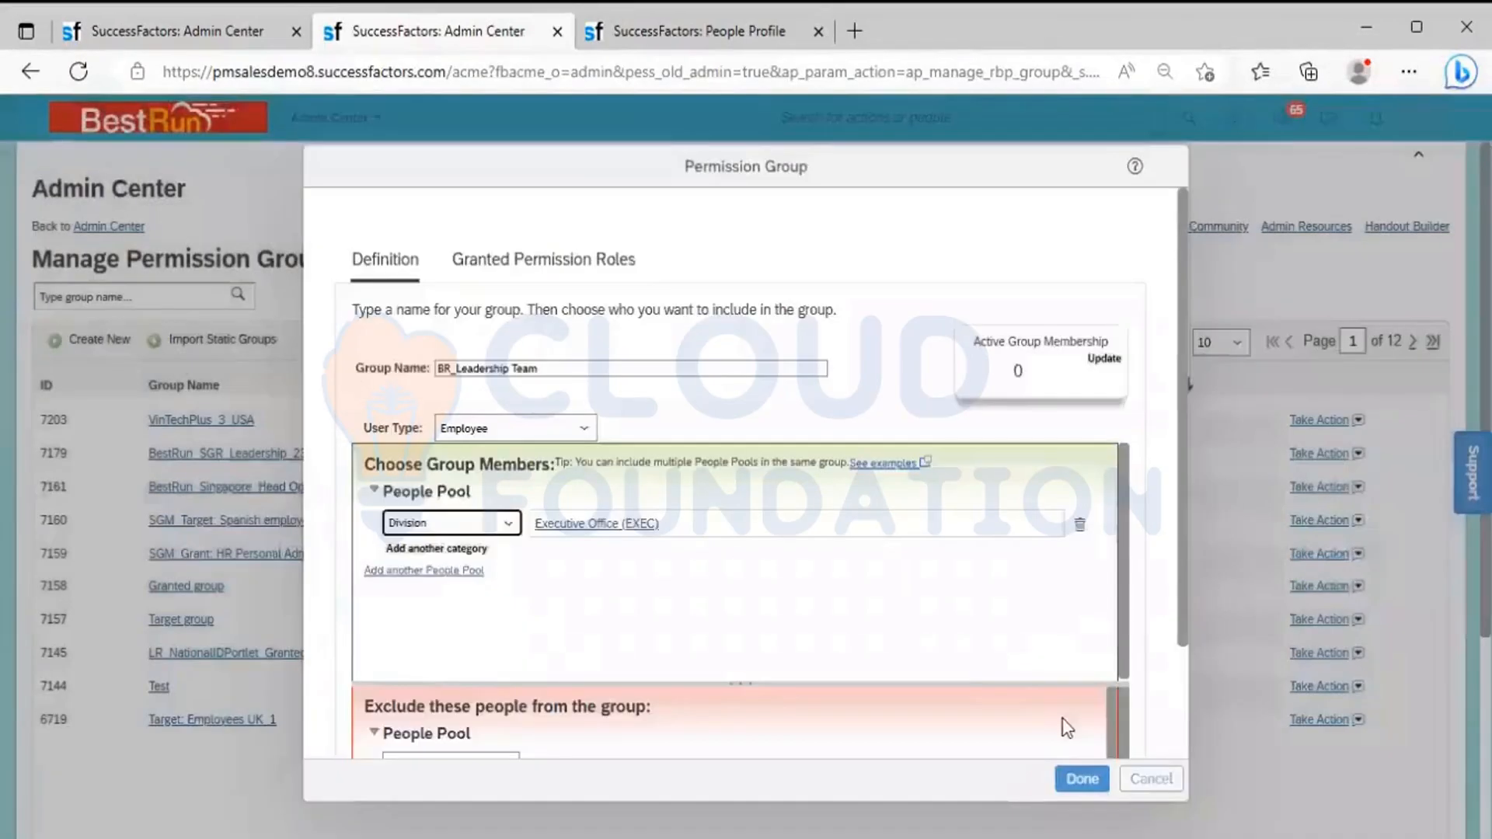
Refresh the active group membership, then compare the available people pool categories with the employee's organizational information
click(1099, 362)
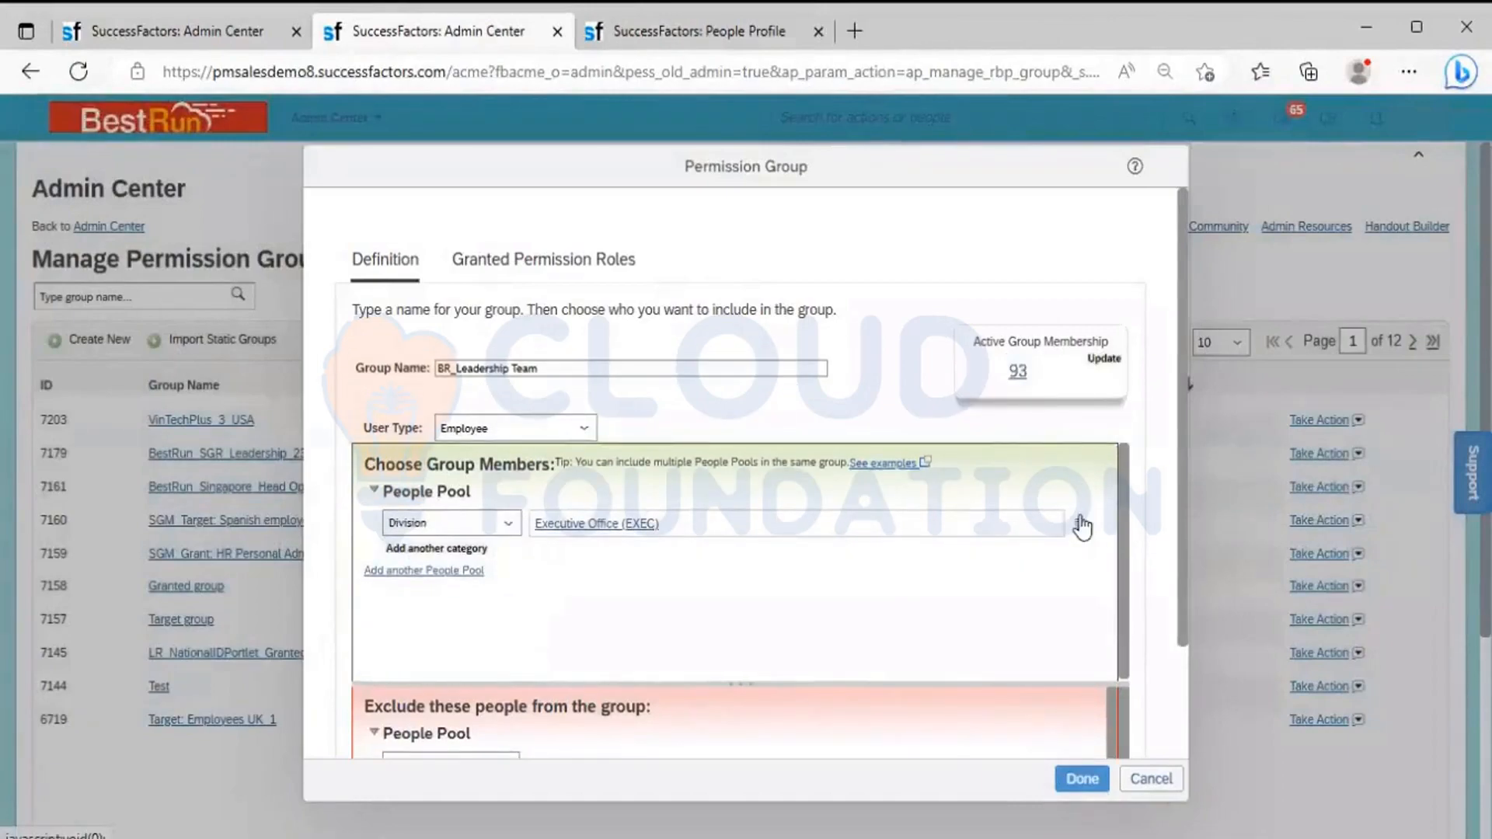
click(508, 522)
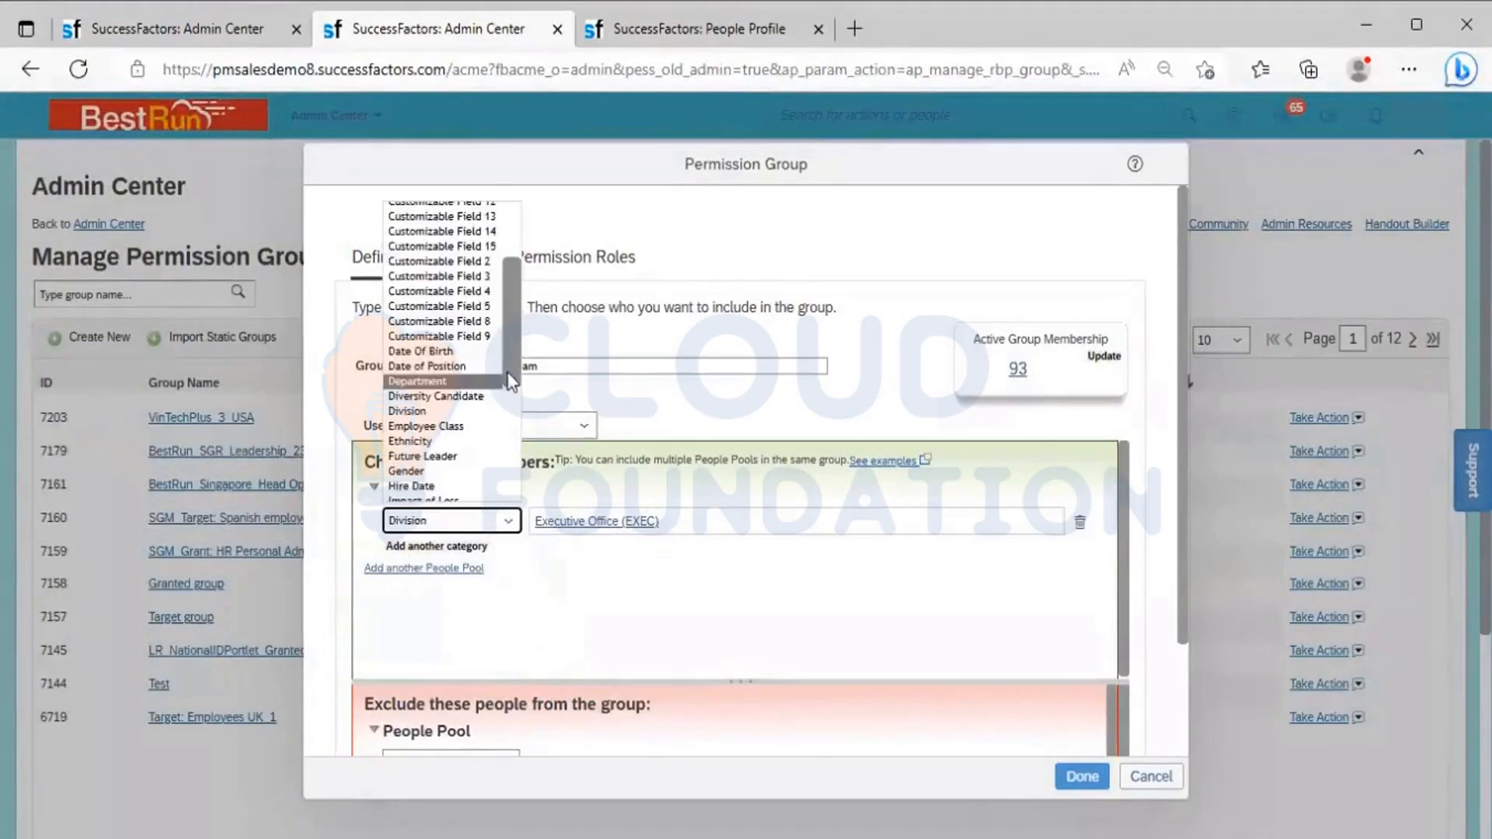
drag(507, 343, 497, 394)
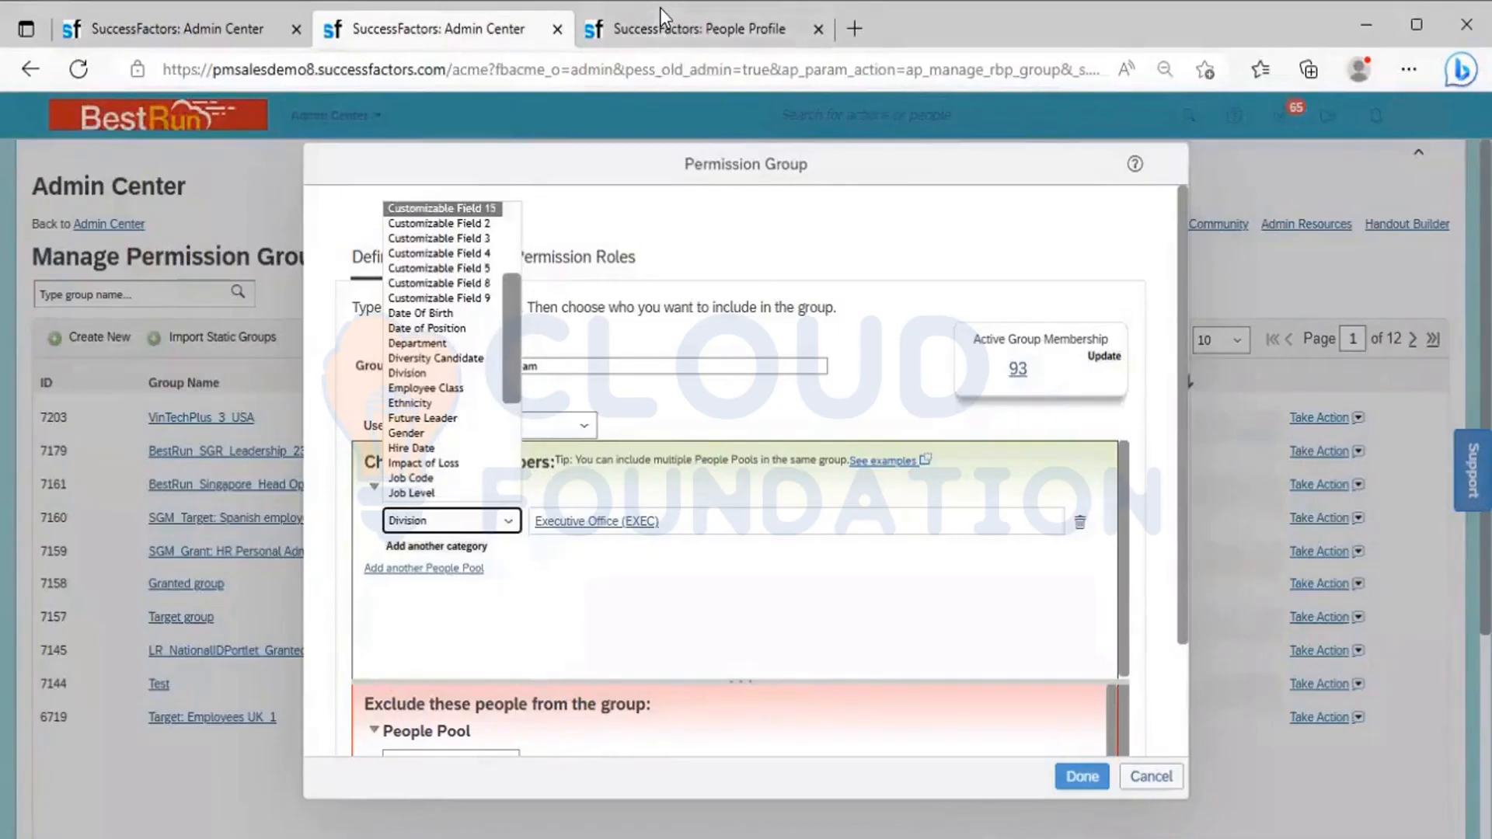
click(712, 267)
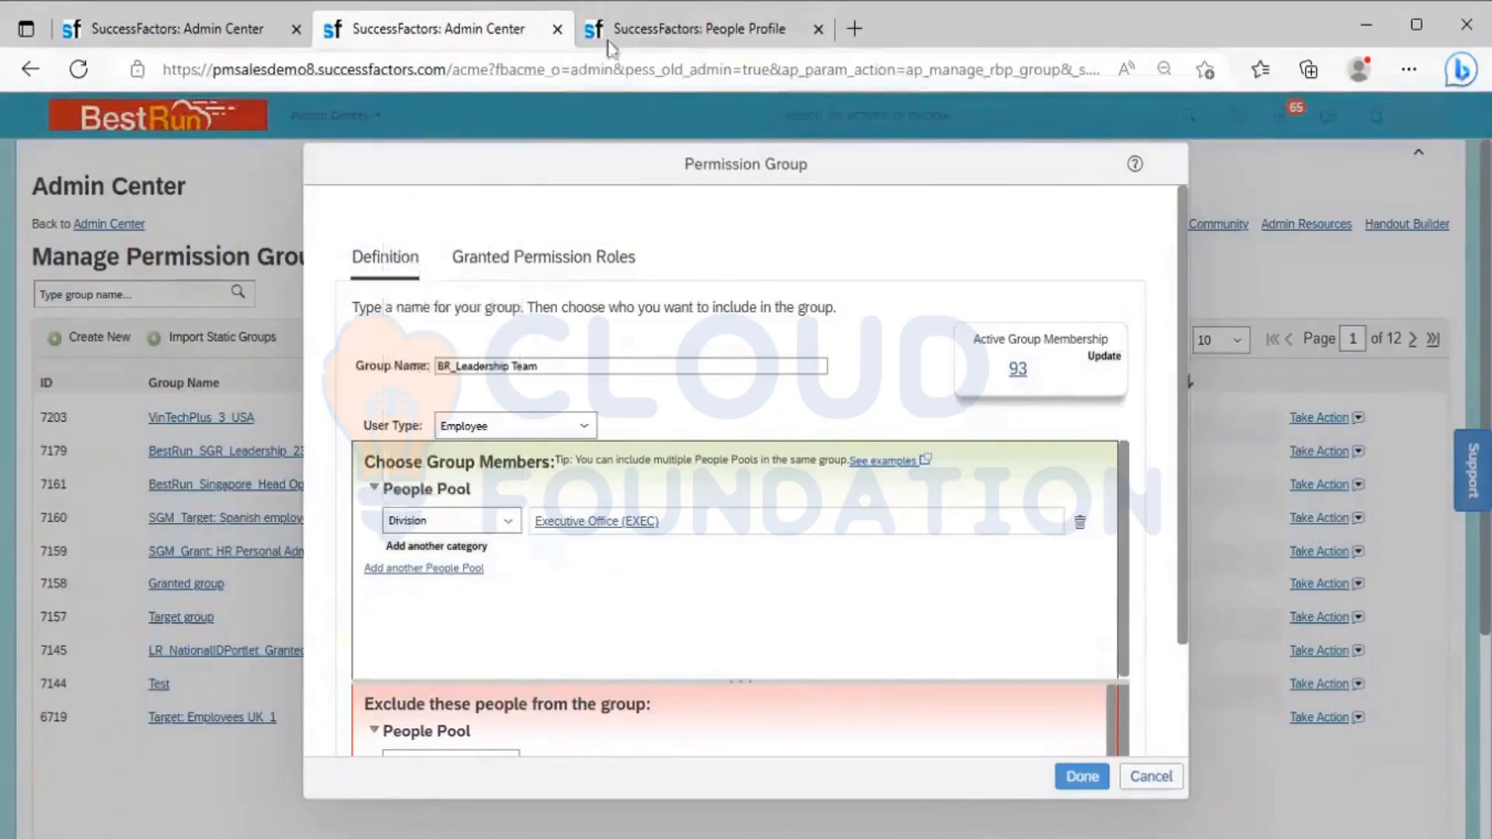
click(646, 31)
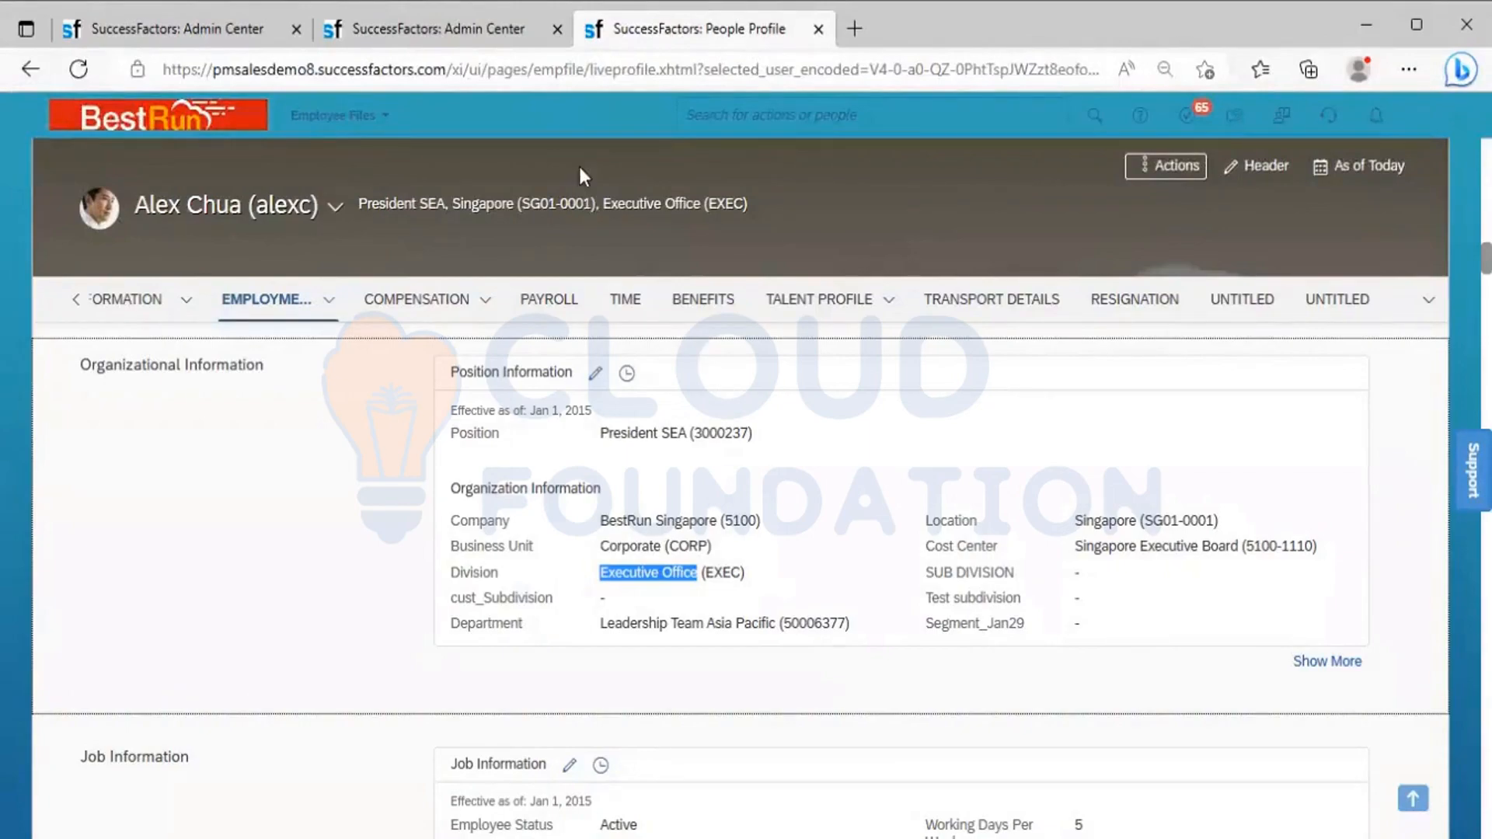
click(426, 24)
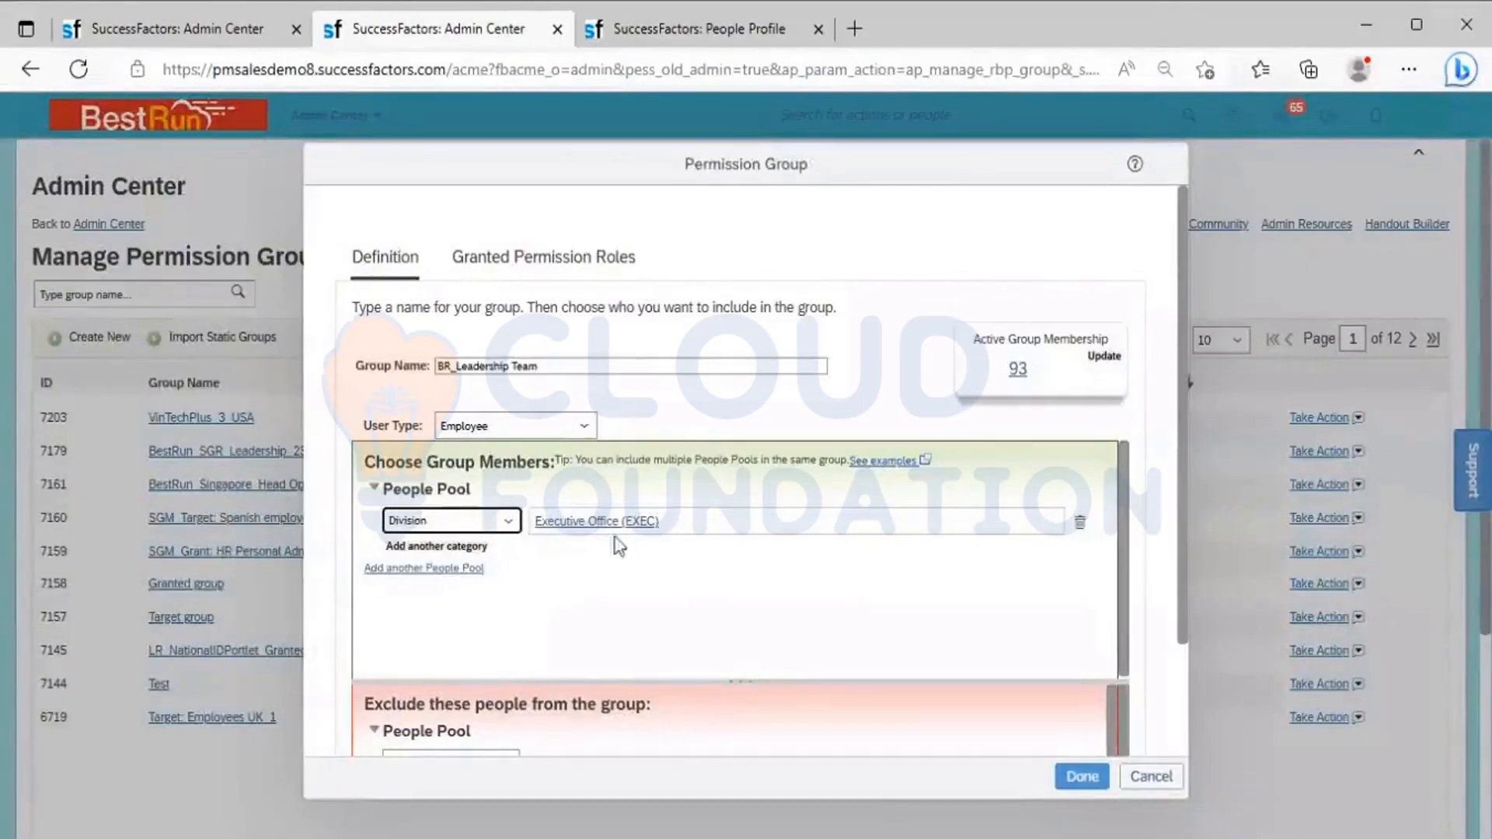
Add a second category to the same people pool and set it to Department
click(468, 548)
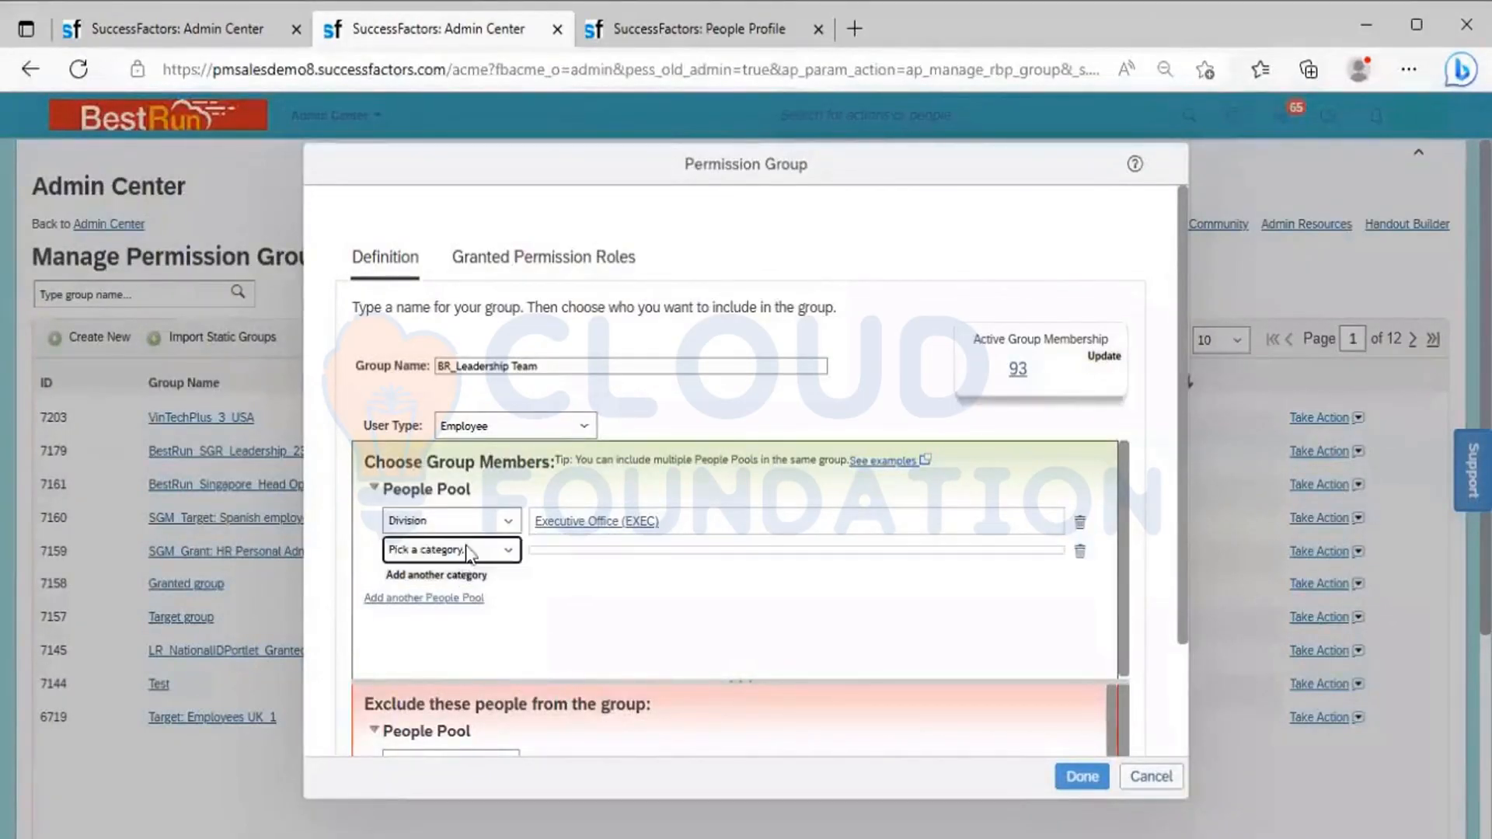
click(511, 556)
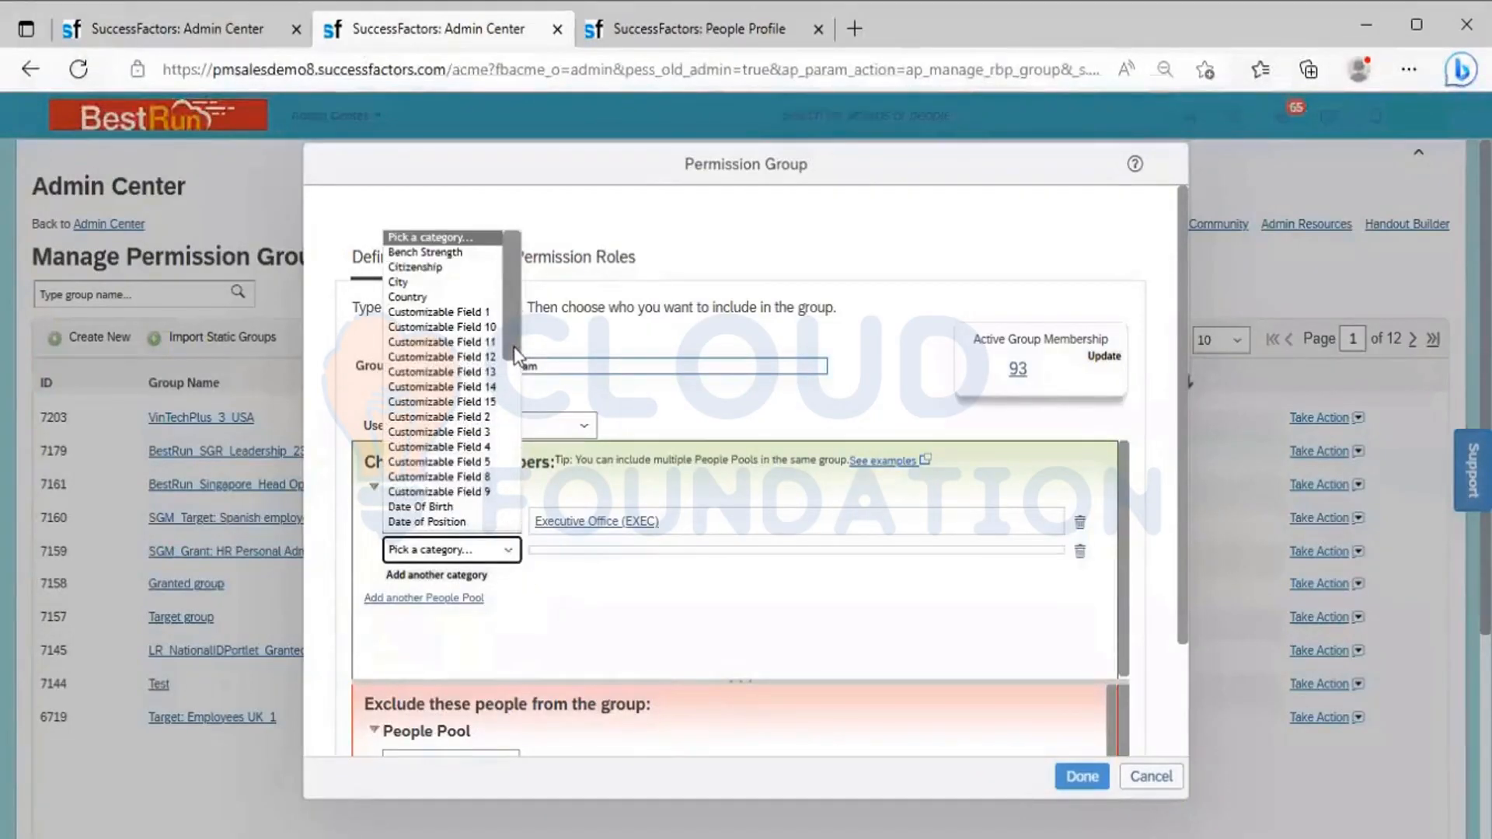
drag(512, 354, 513, 417)
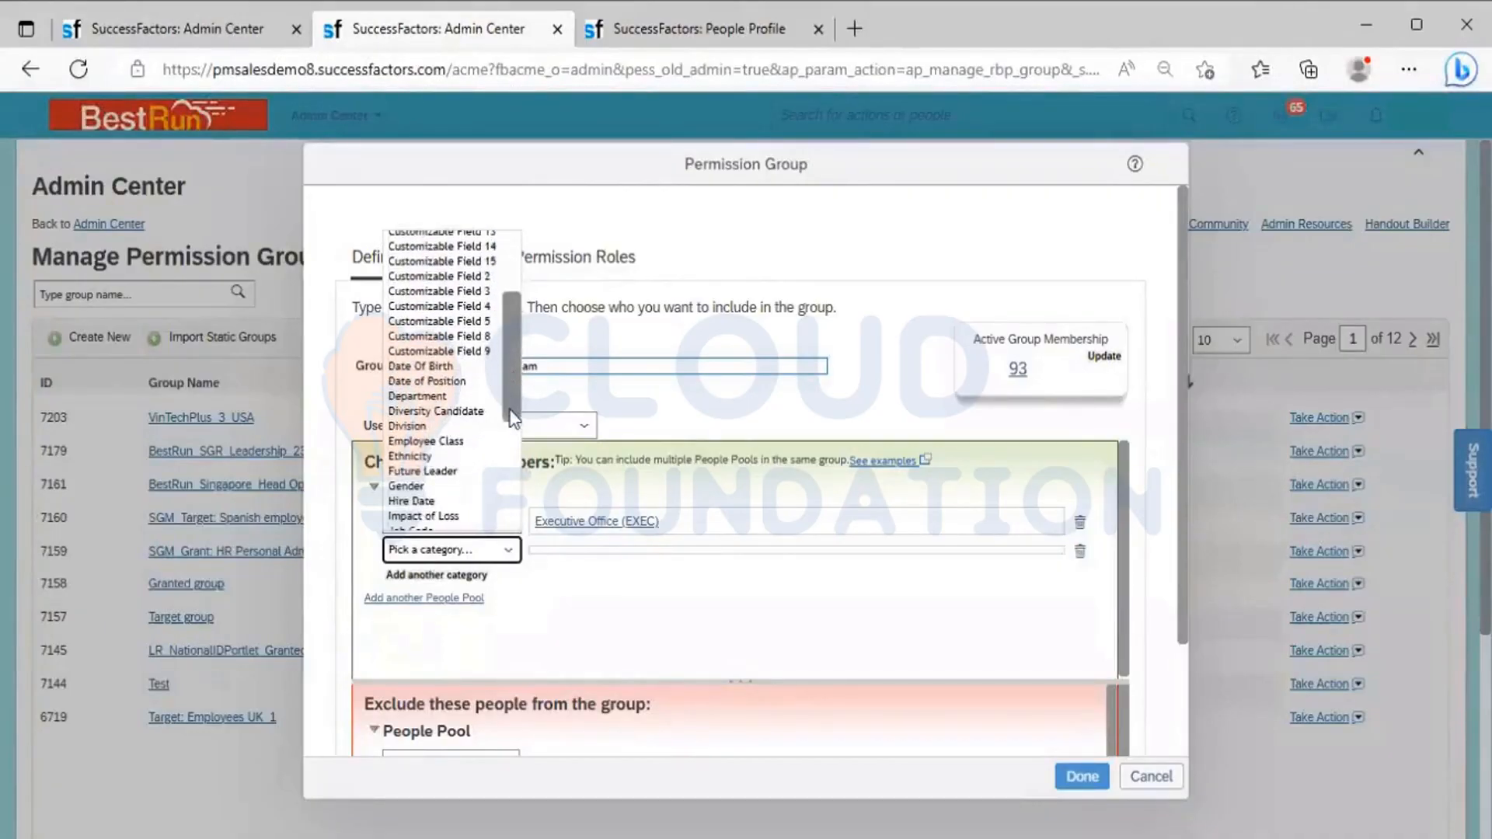
click(452, 398)
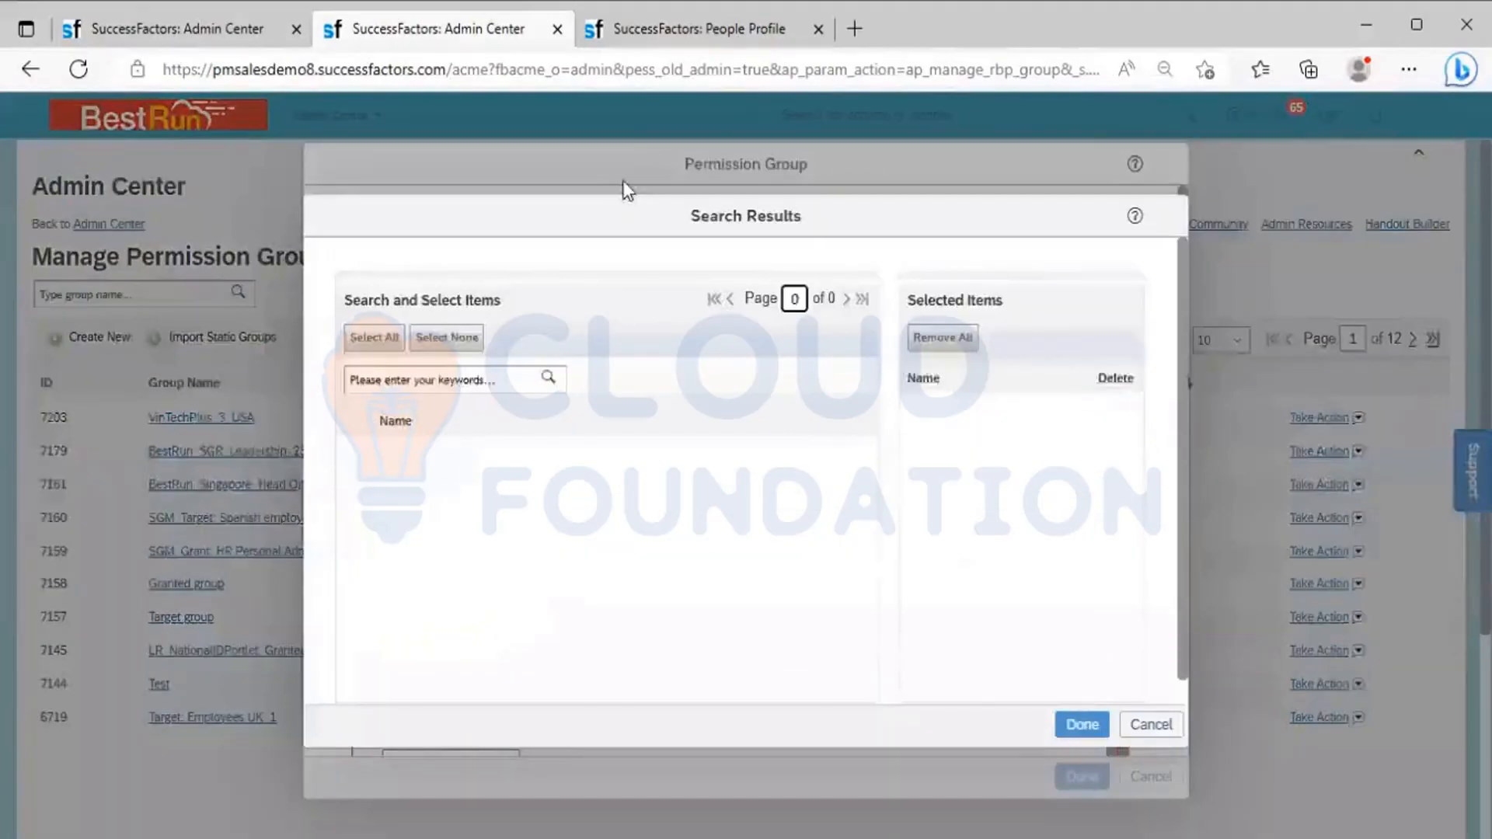
Copy the department code 50006377 from the employee's organizational information and return to the Department item search
click(652, 24)
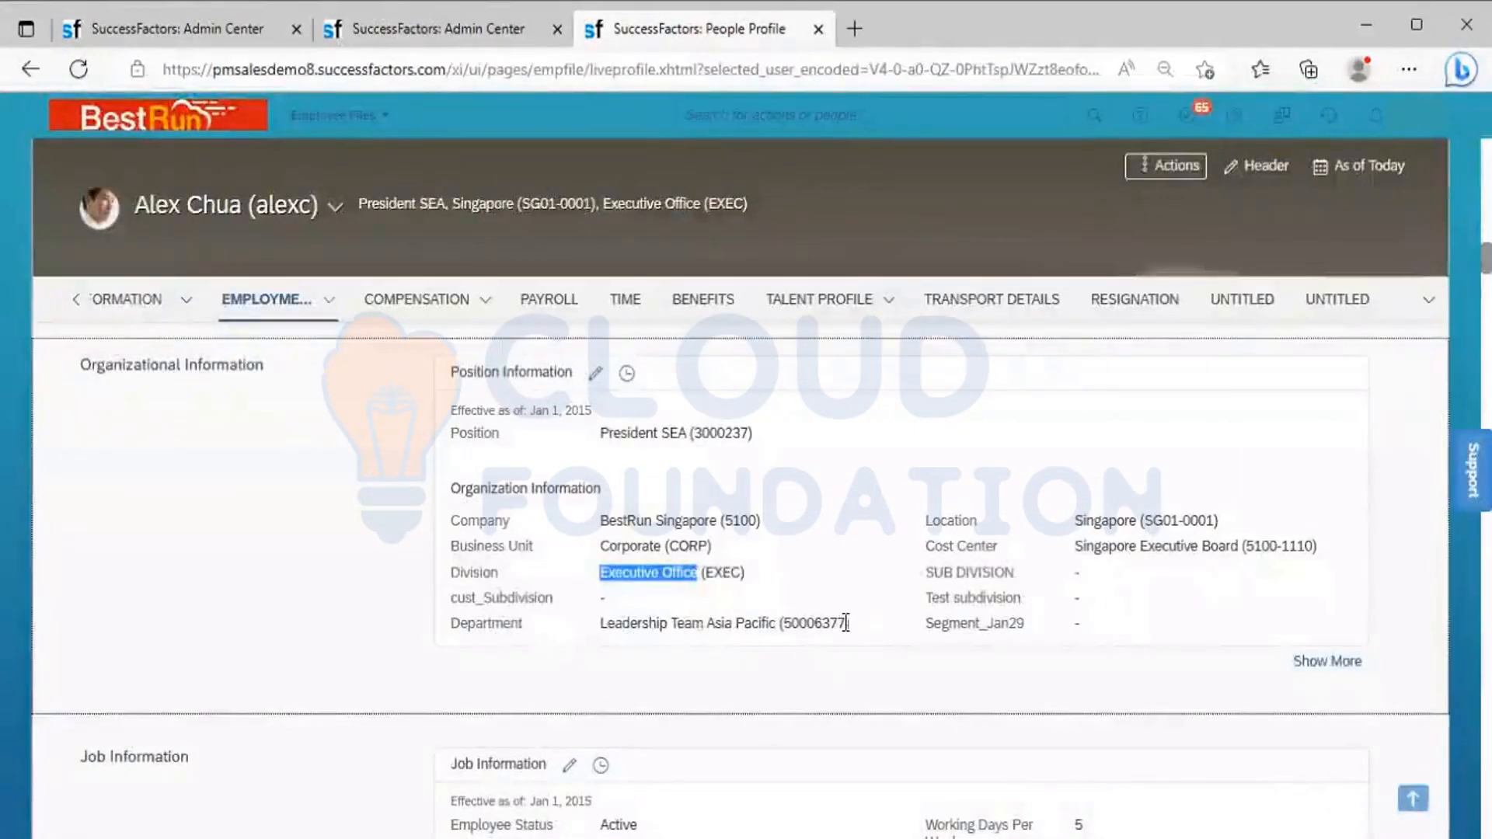
drag(850, 624, 786, 625)
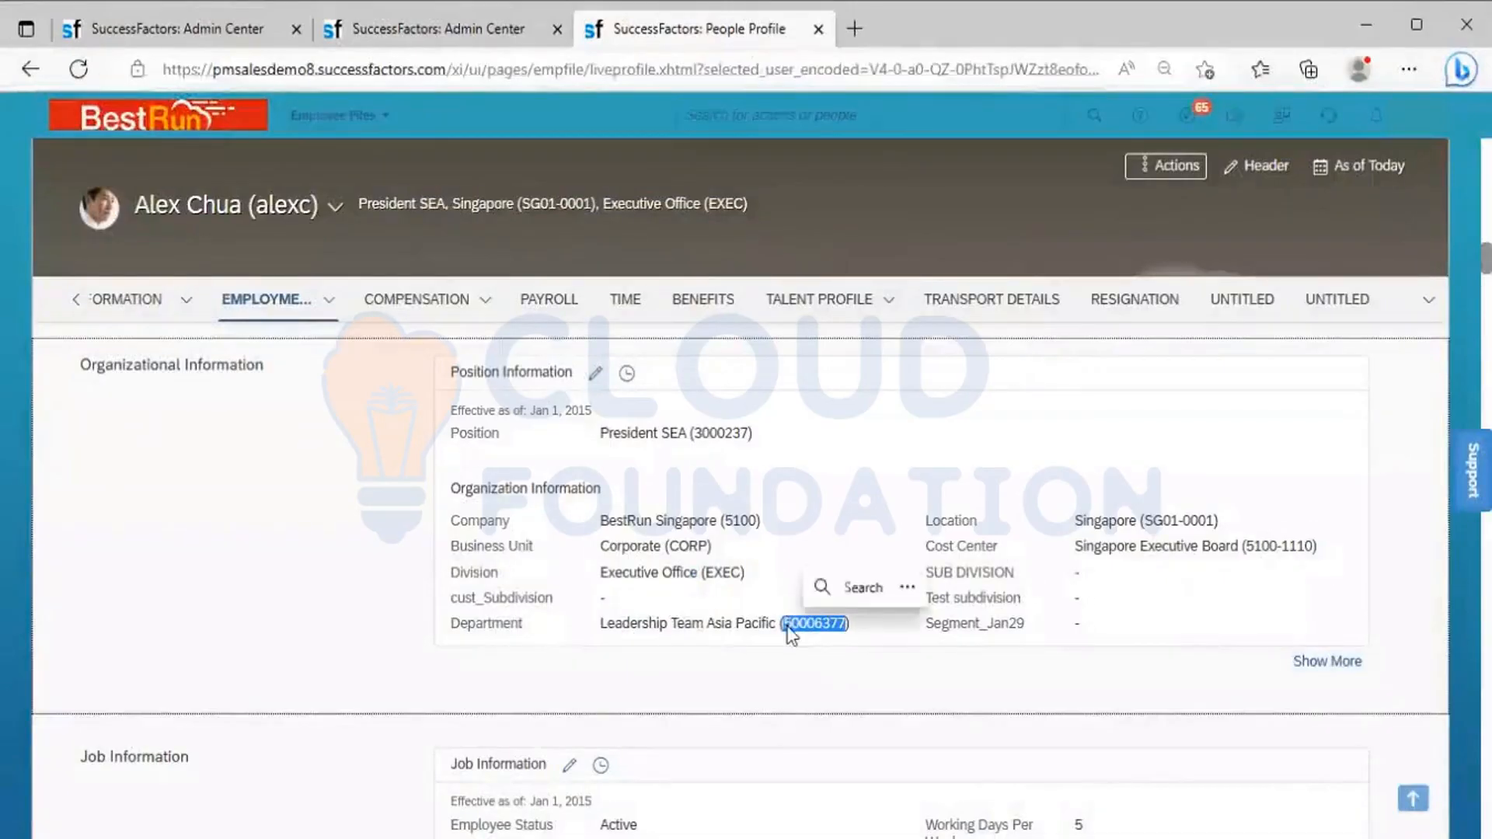
key(ctrl+c)
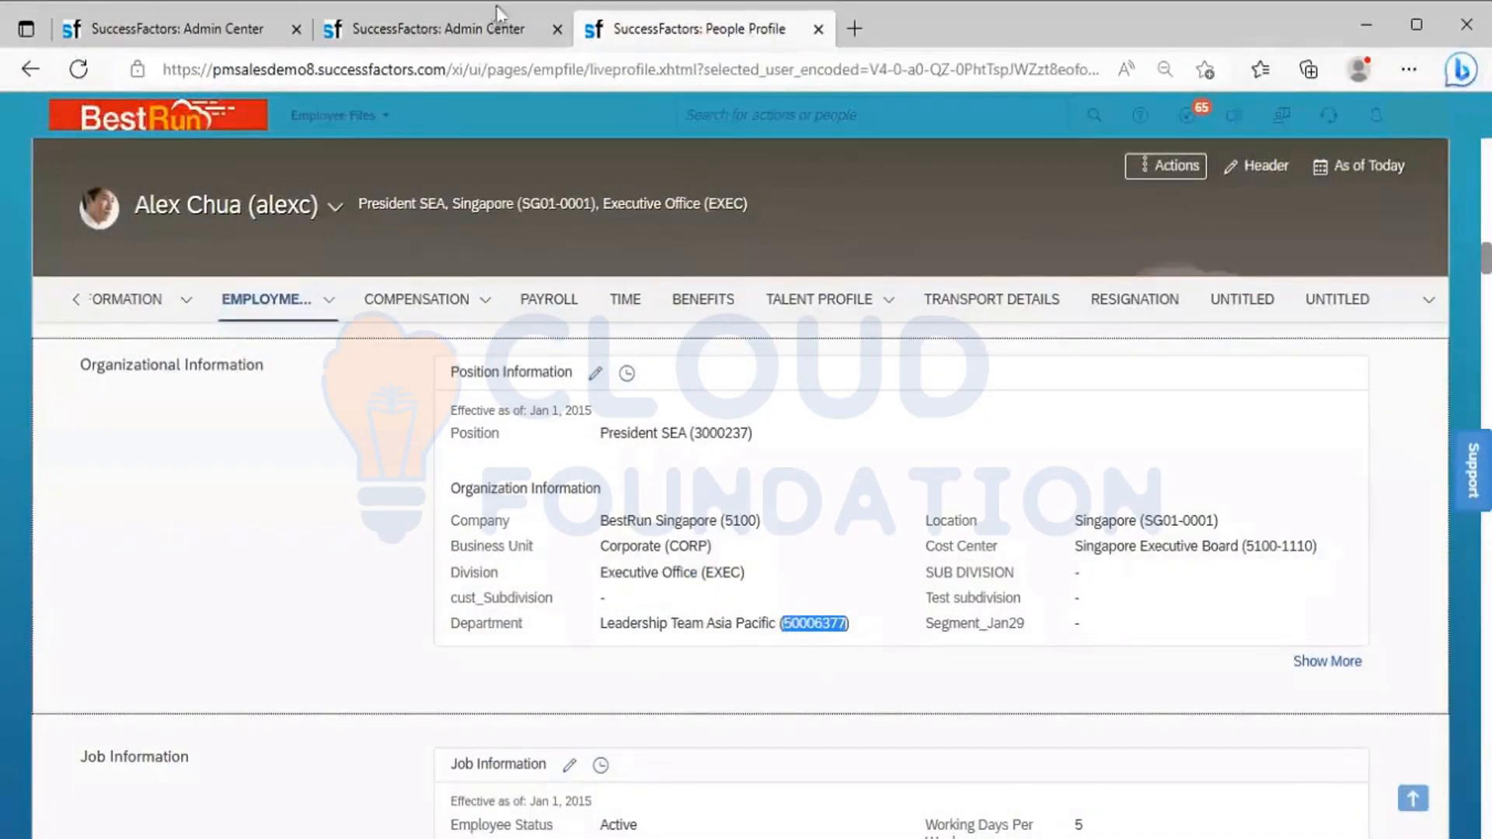
click(486, 26)
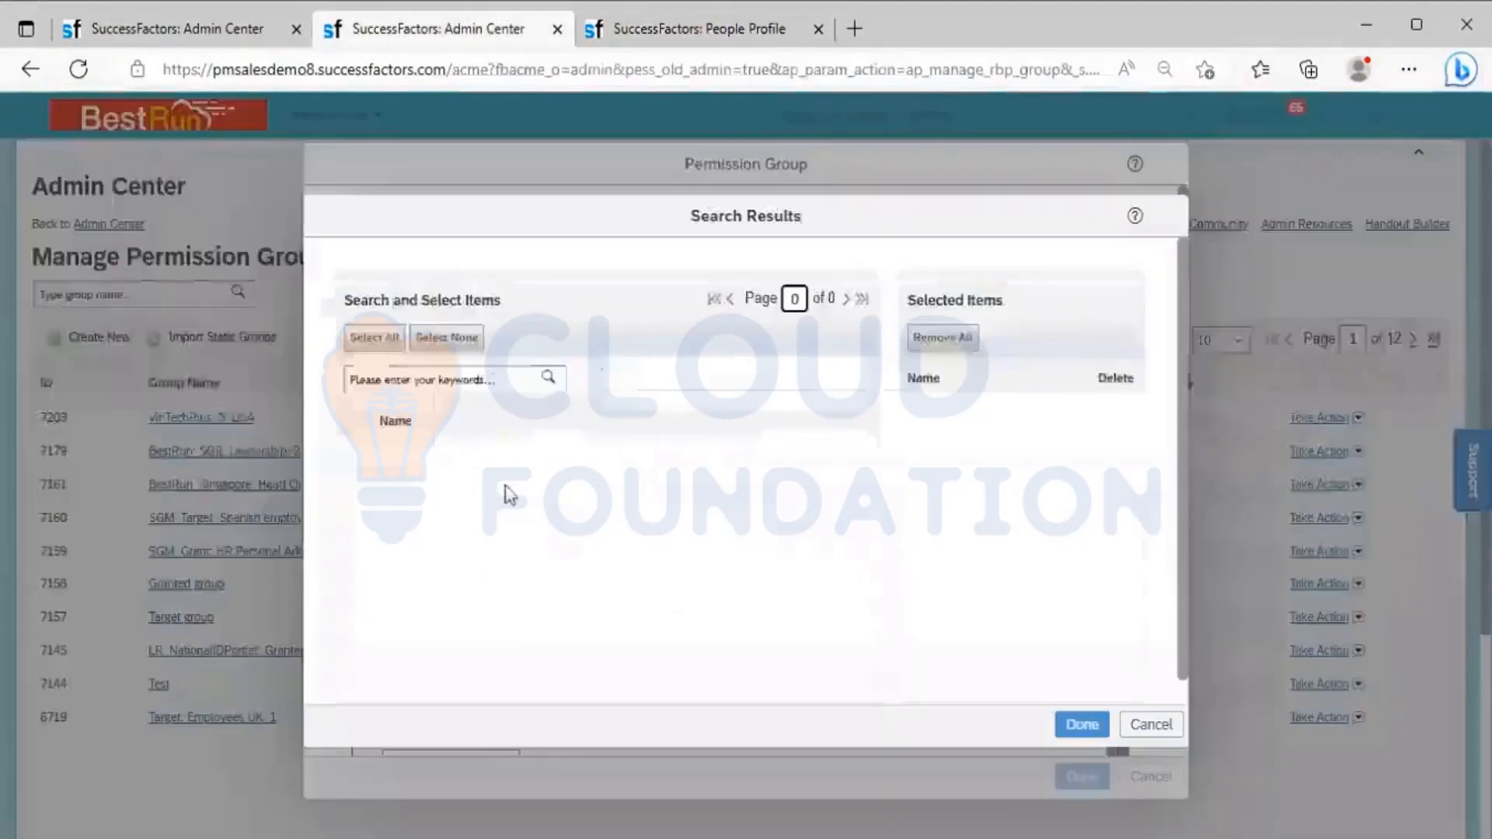
Search the Department items for 50006377 and add Leadership Team Asia Pacific (50006377) to the people pool
click(435, 381)
key(ctrl+v)
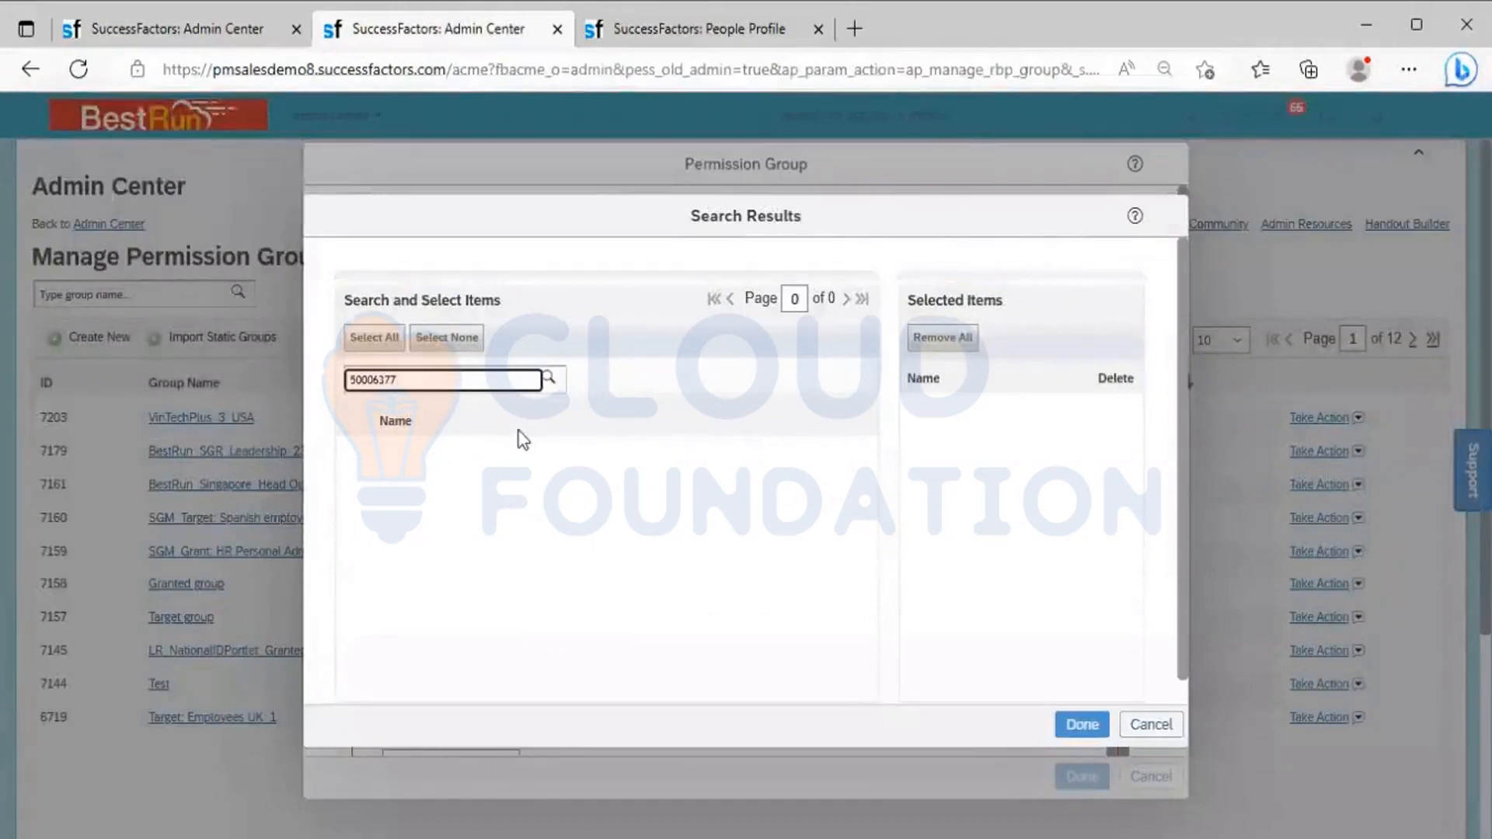
click(546, 382)
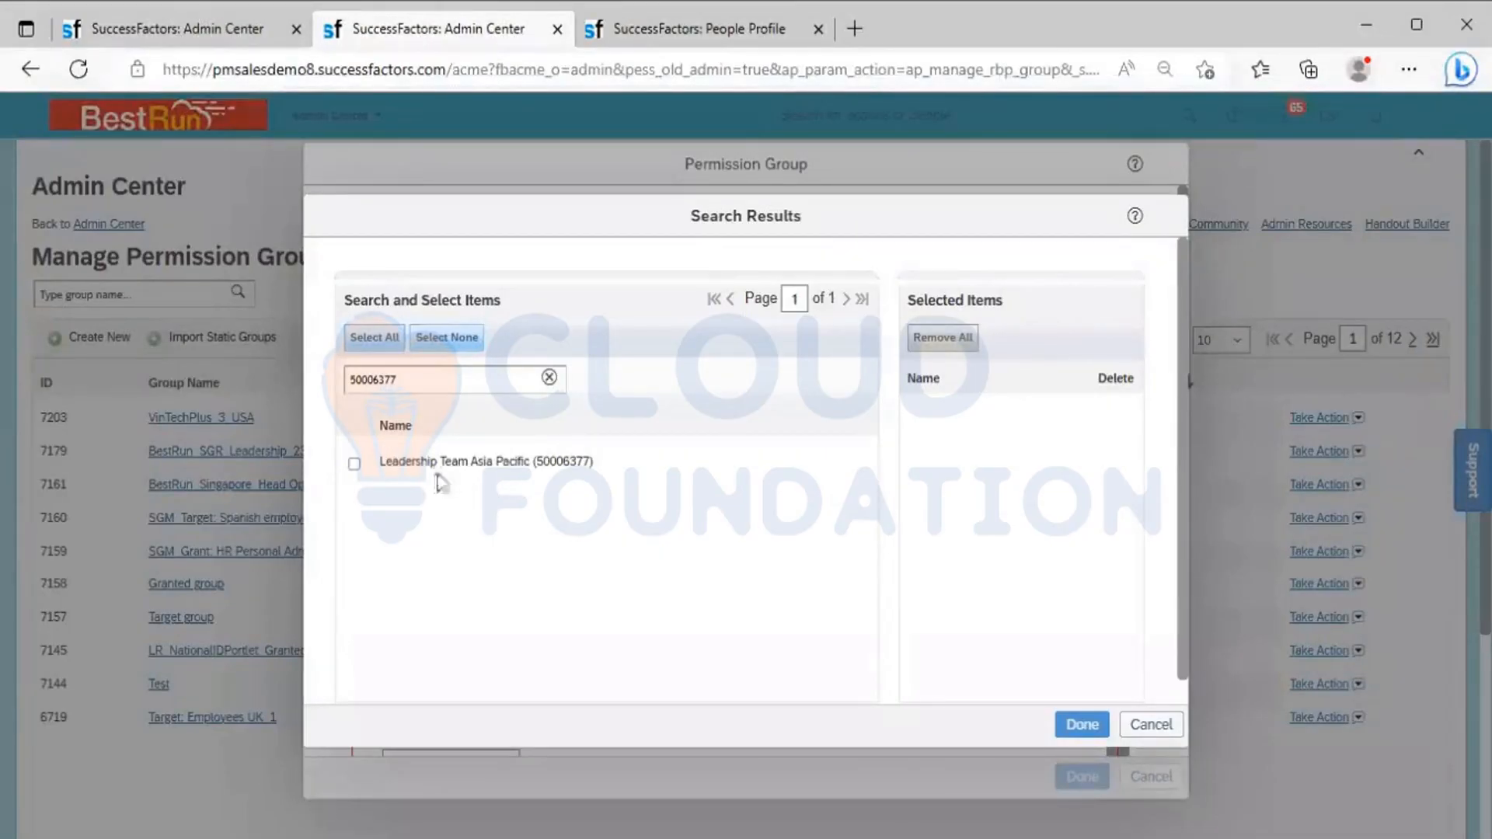
click(355, 465)
click(1082, 725)
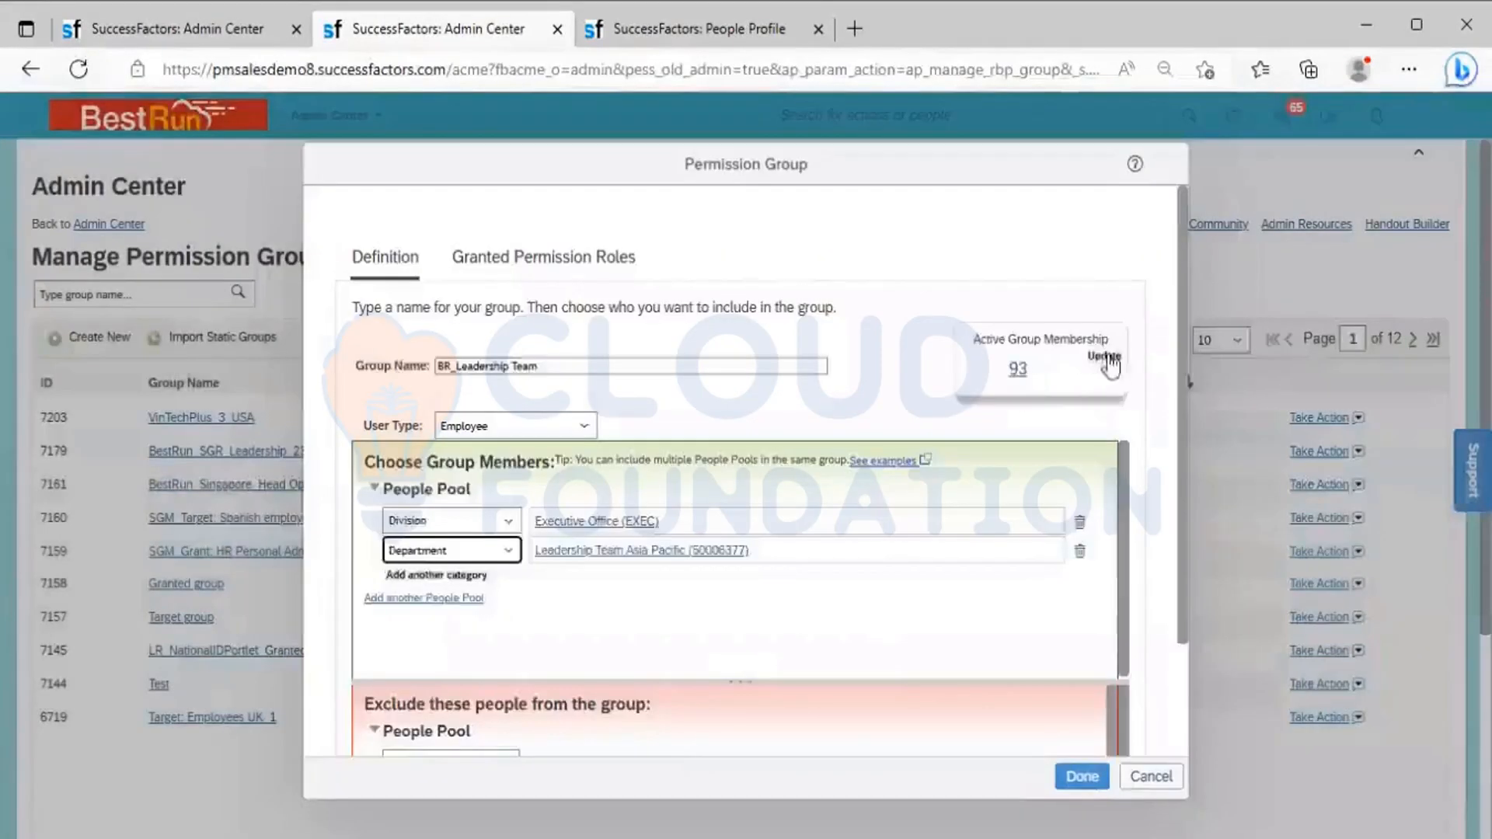
Refresh the active group membership, review its member list and save the BR_Leadership Team permission group
click(1108, 359)
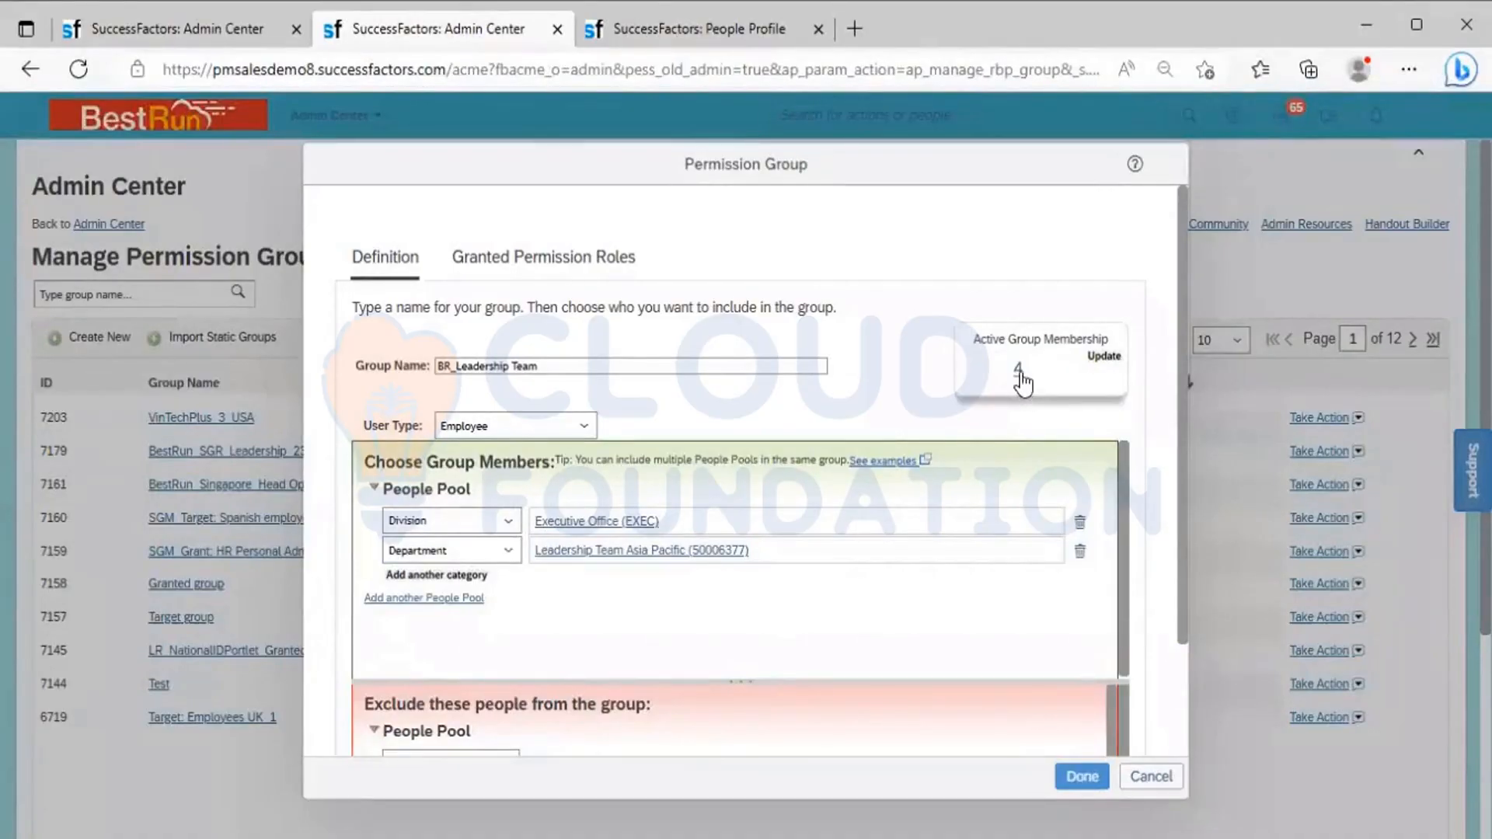
click(1018, 370)
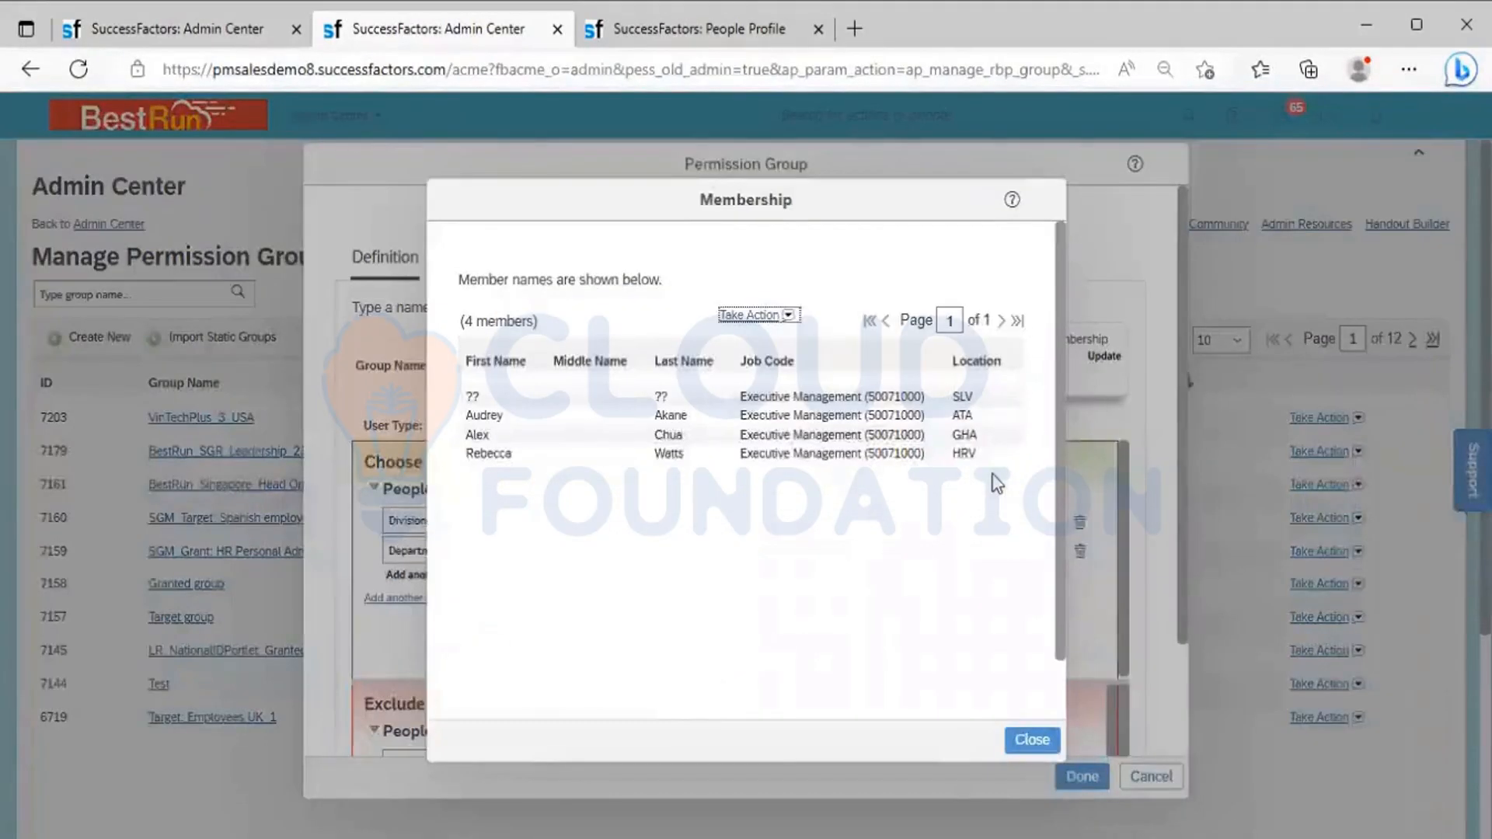
click(1019, 743)
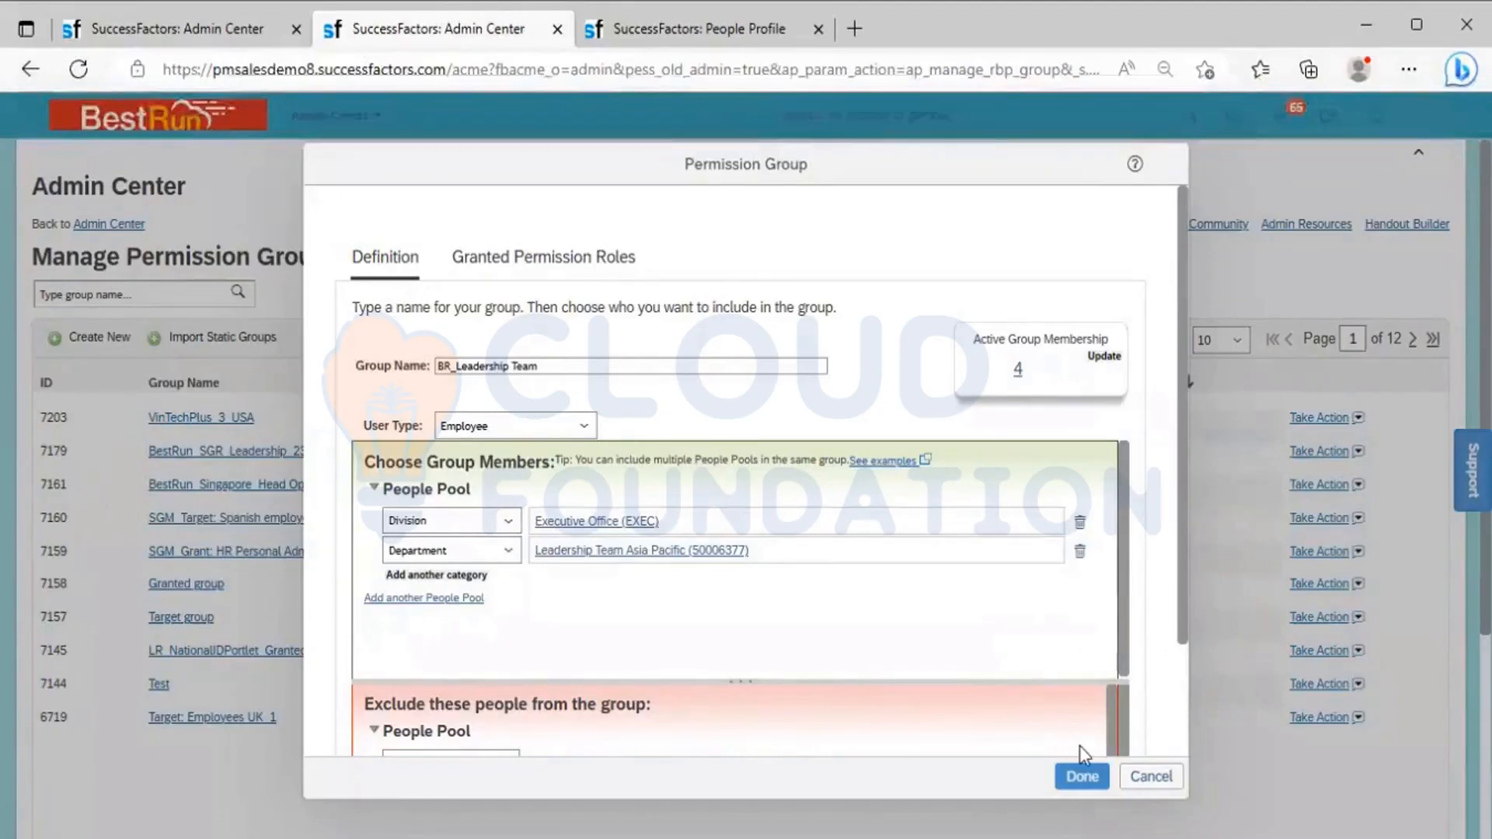
click(1080, 771)
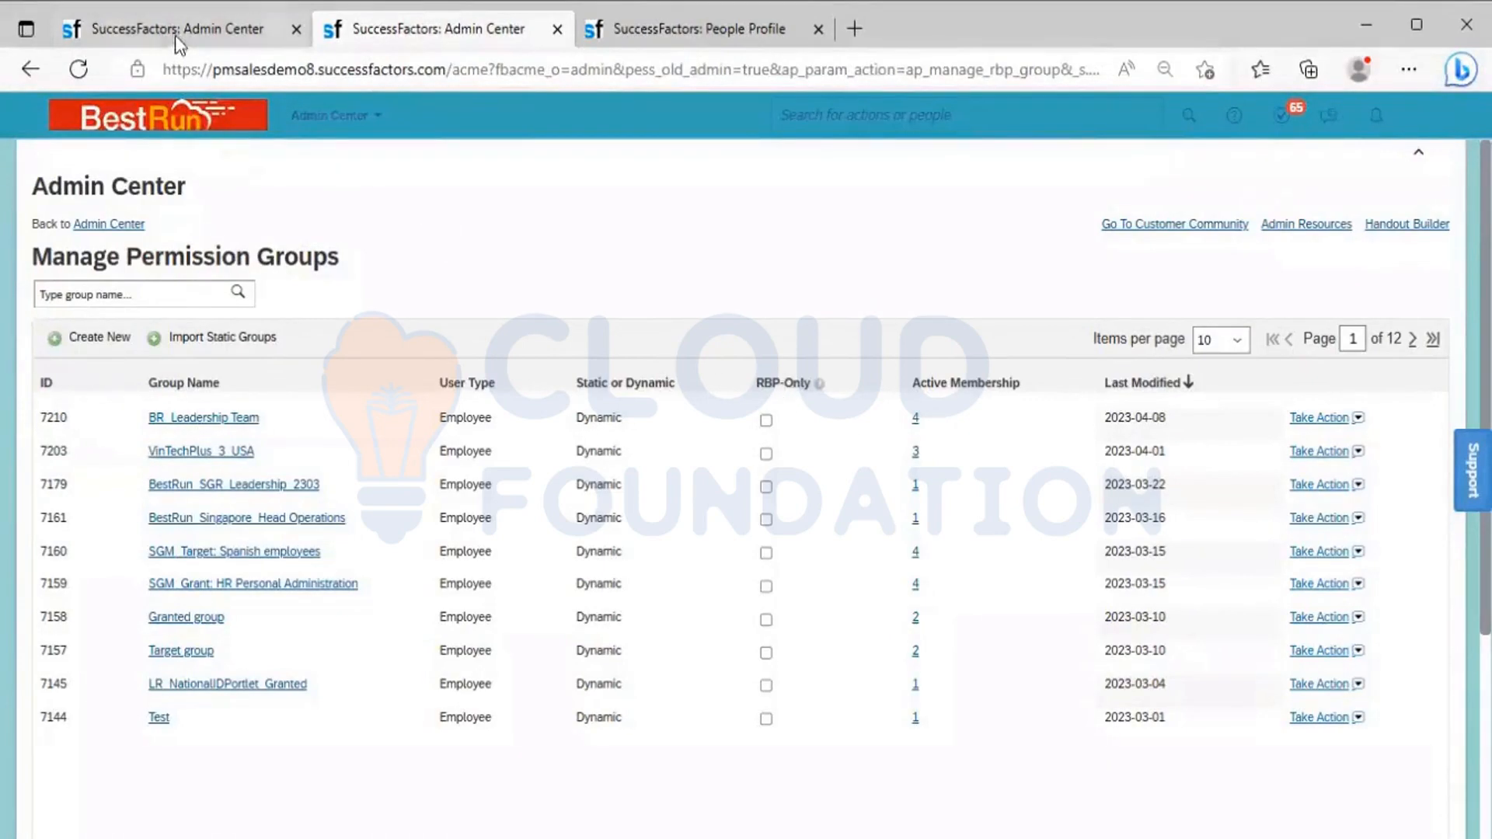
Go back to the top of the open System Admin permission role and leave it without saving, returning to the Permission Role List
click(160, 18)
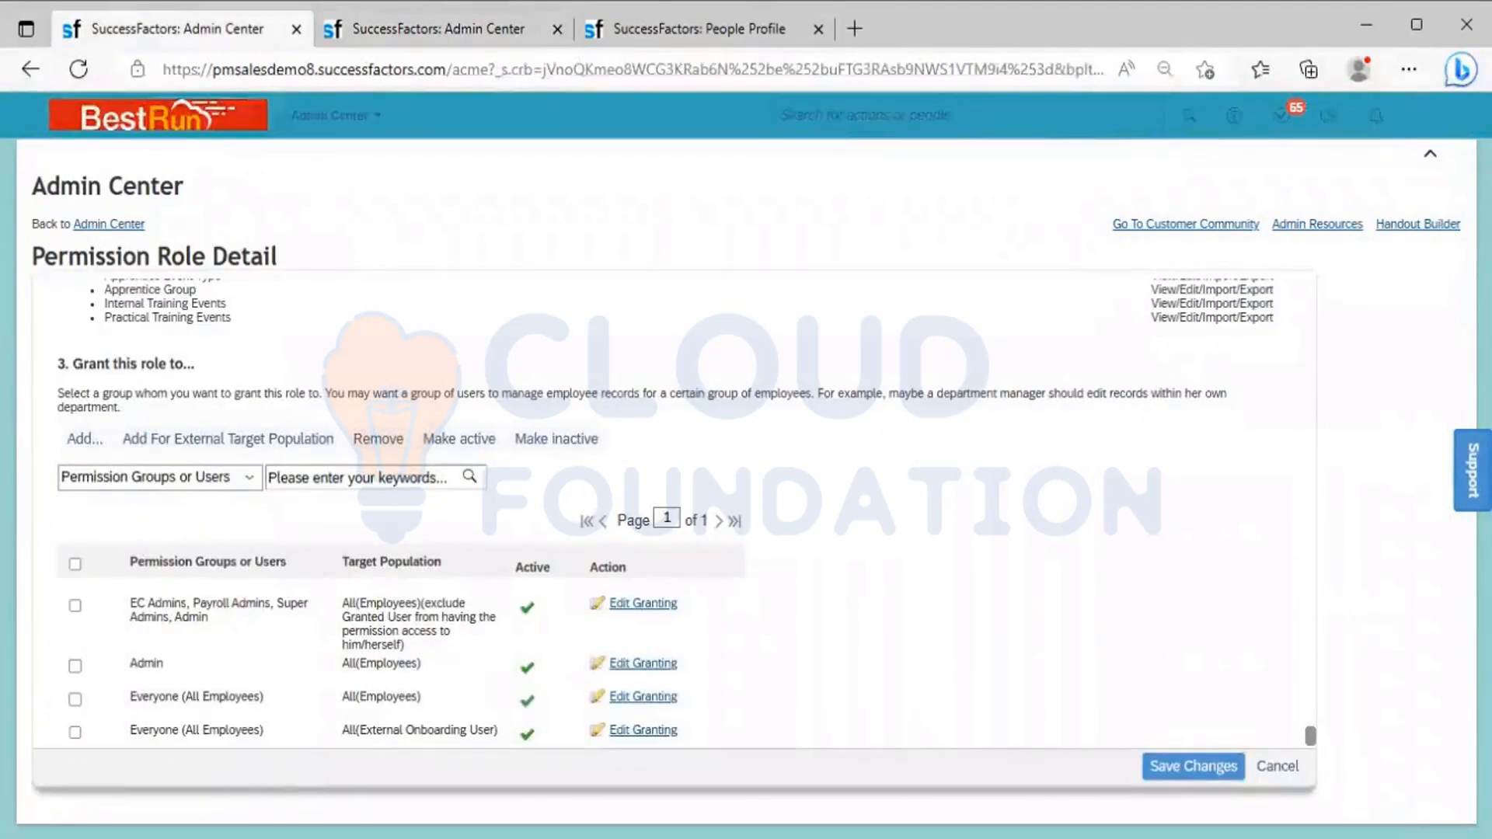
key(ctrl+a)
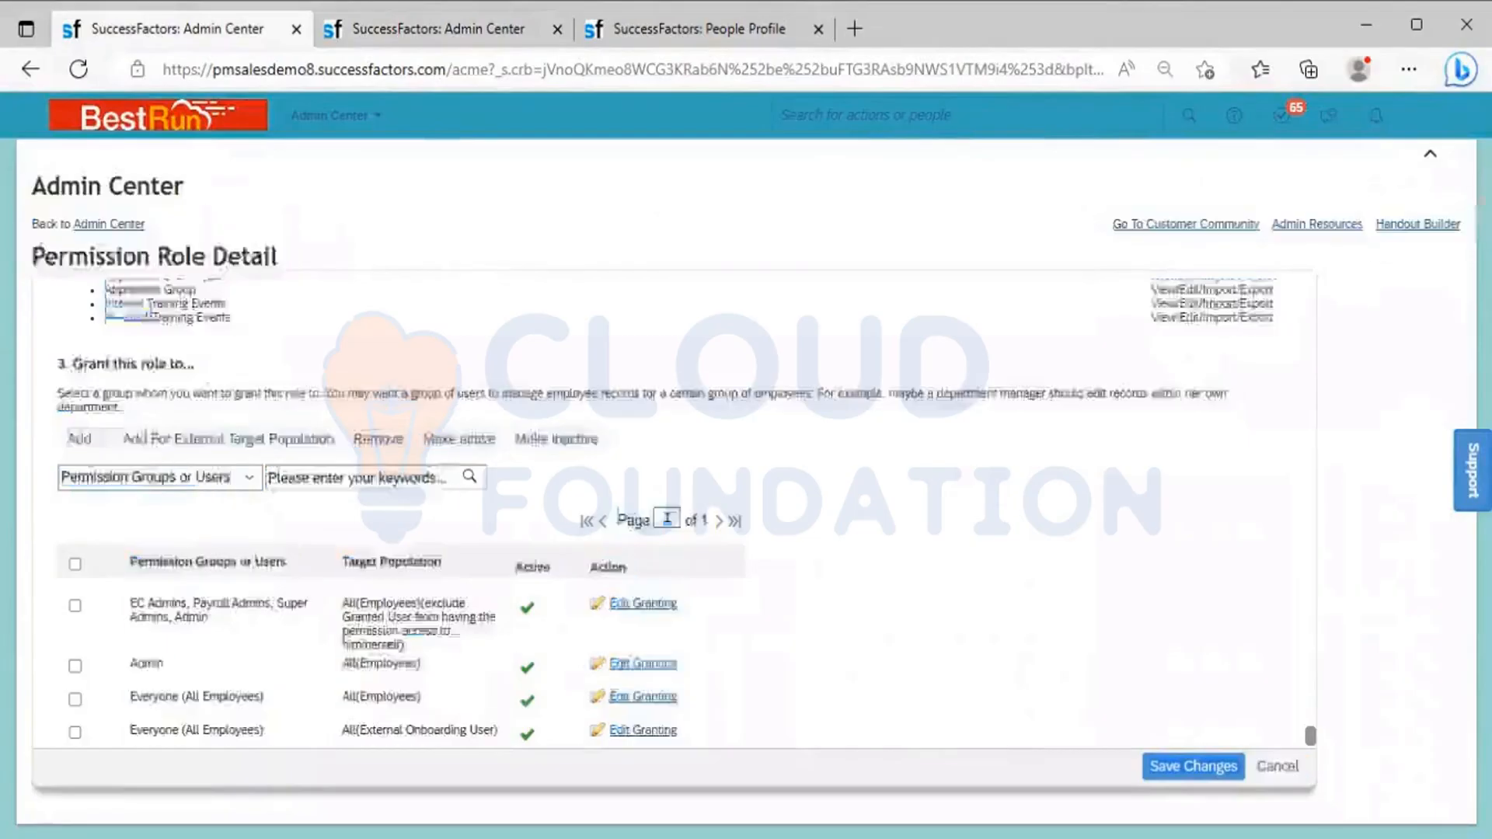
double_click(129, 318)
triple_click(1483, 320)
click(1483, 320)
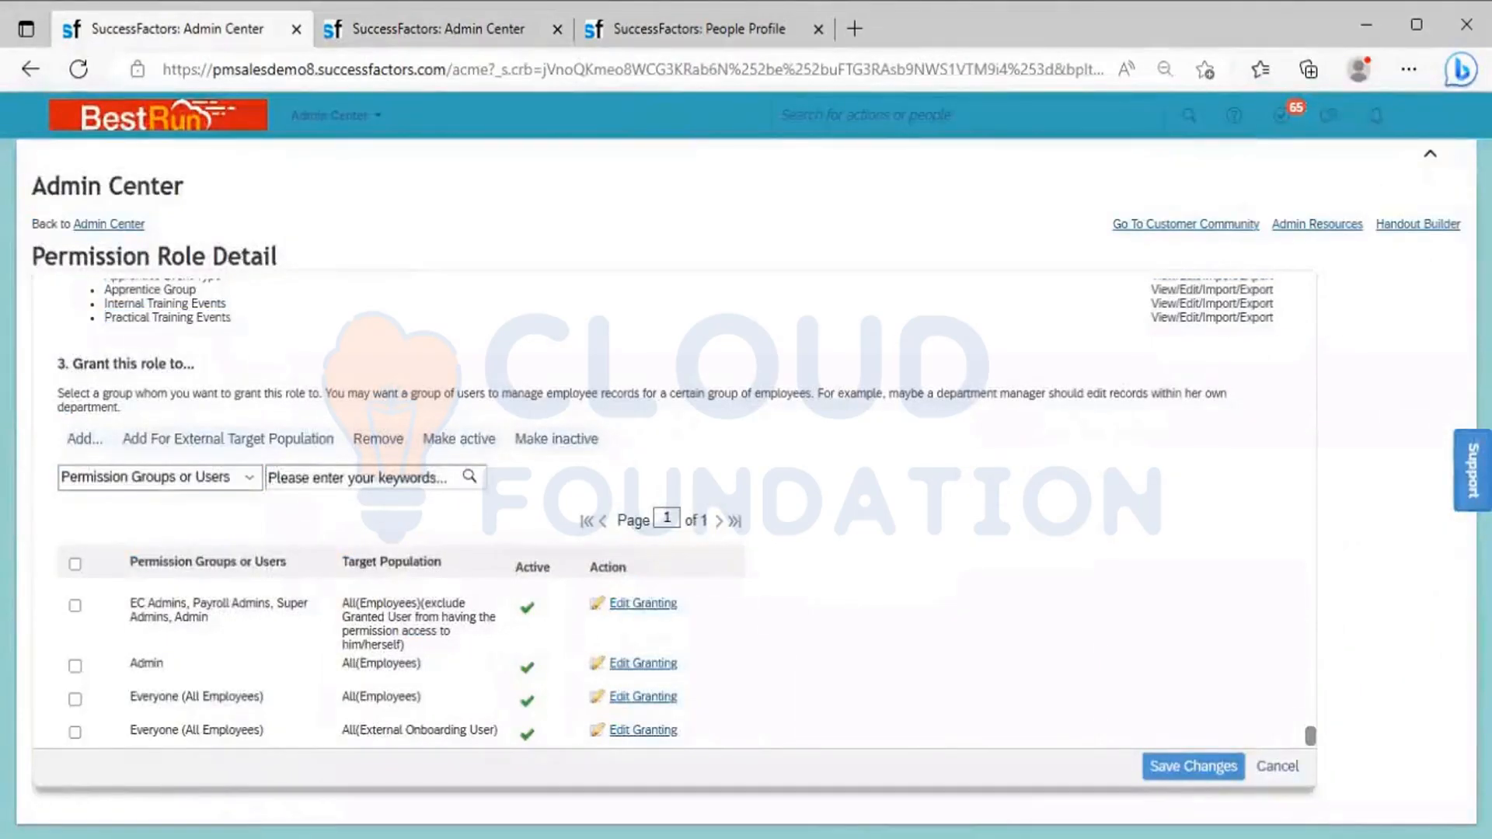
scroll(1311, 569, up, 15)
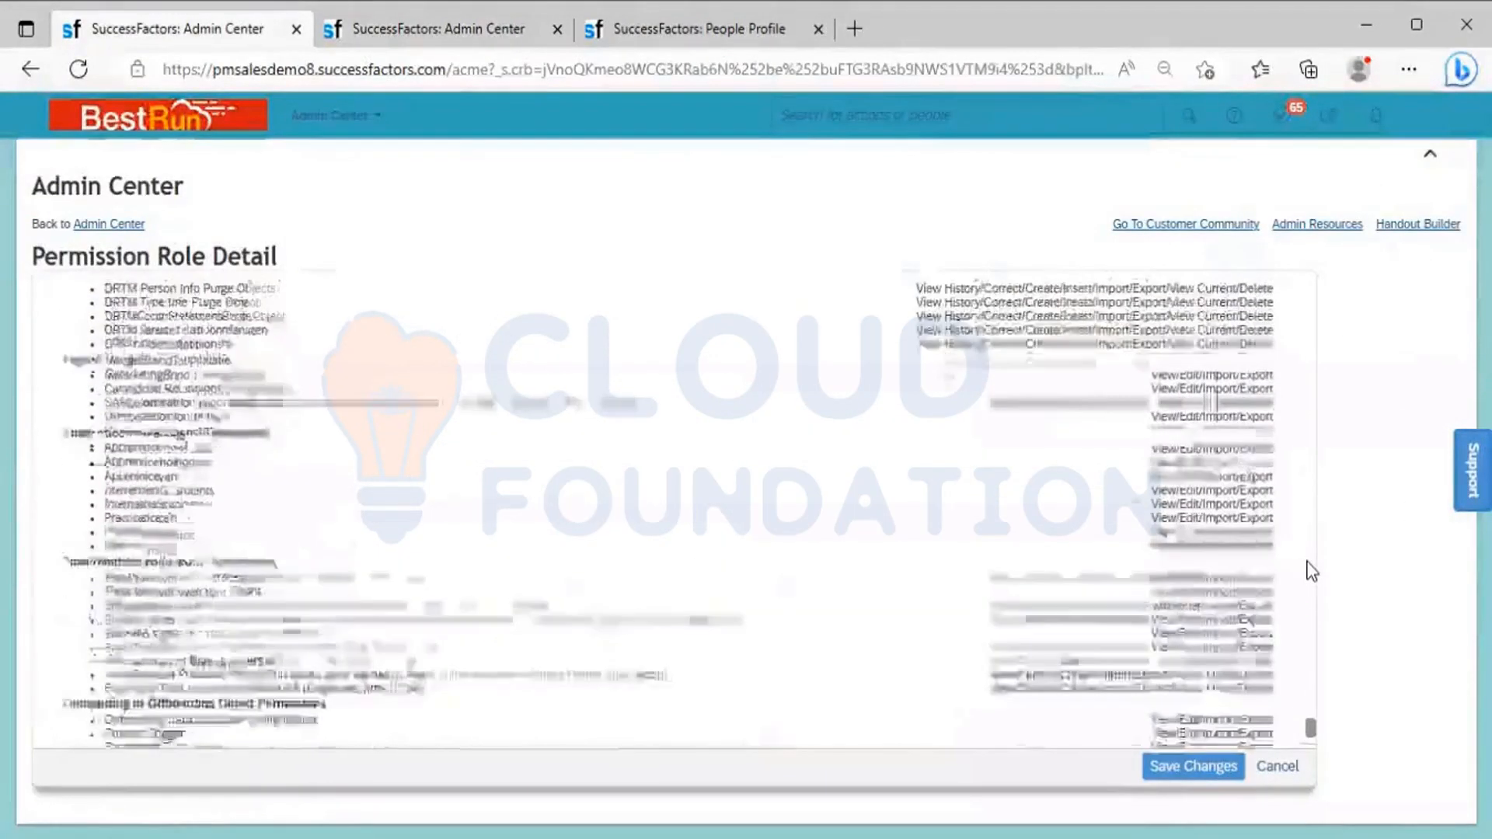
scroll(1313, 723, up, 10)
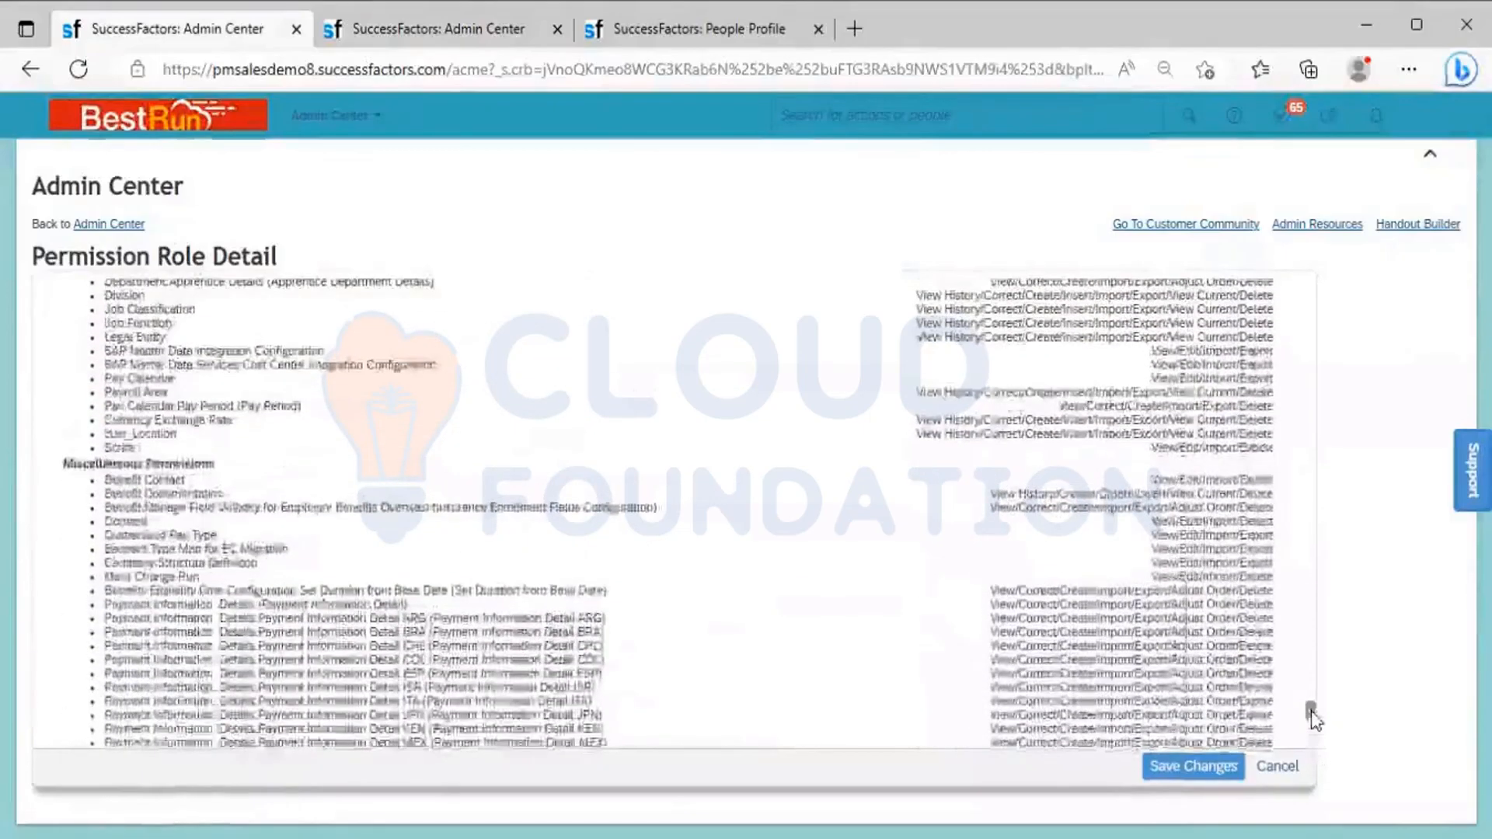
scroll(1312, 700, up, 20)
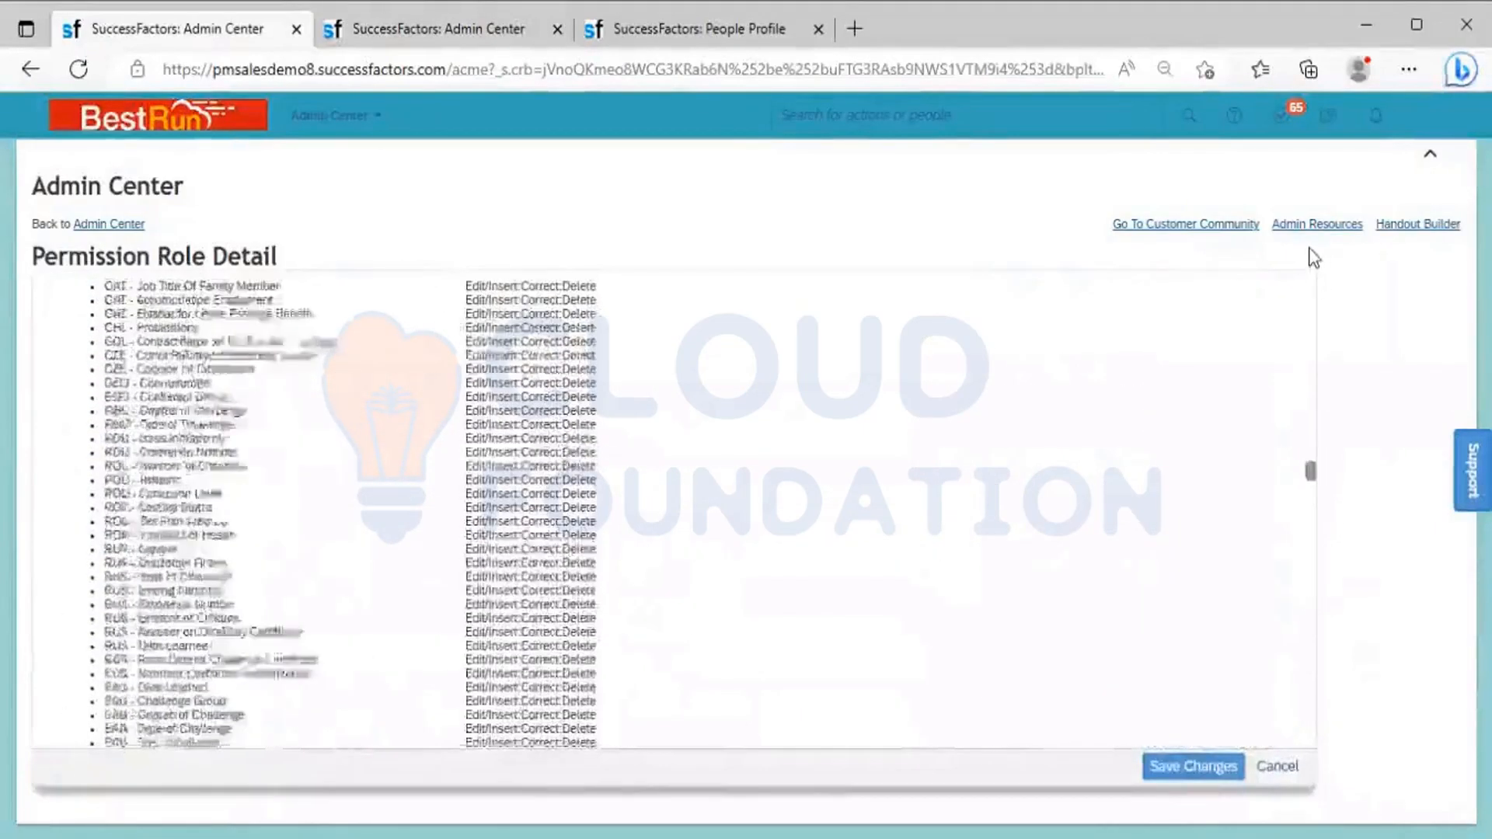
scroll(368, 362, up, 10)
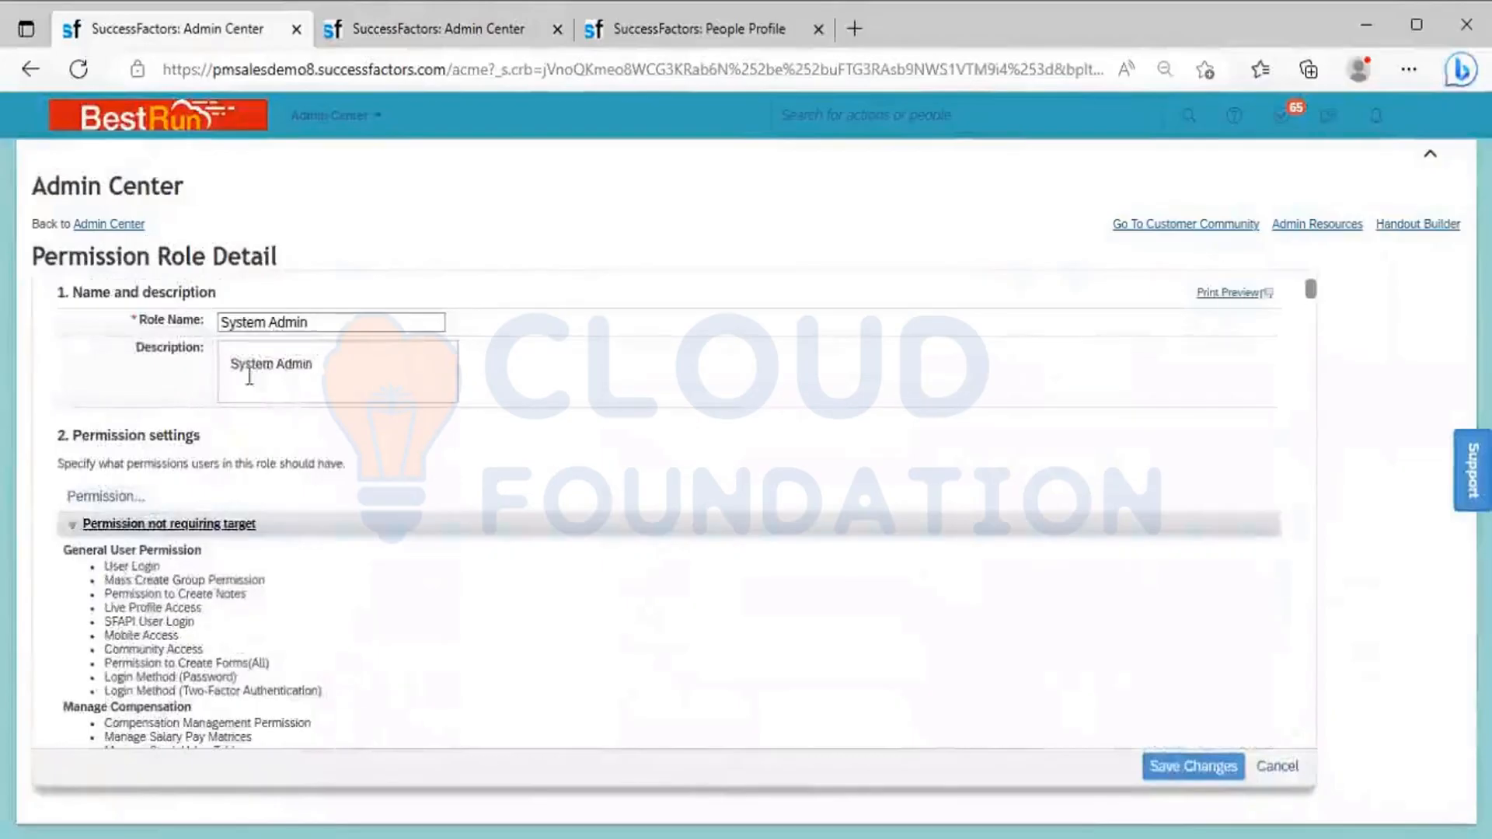
click(1277, 765)
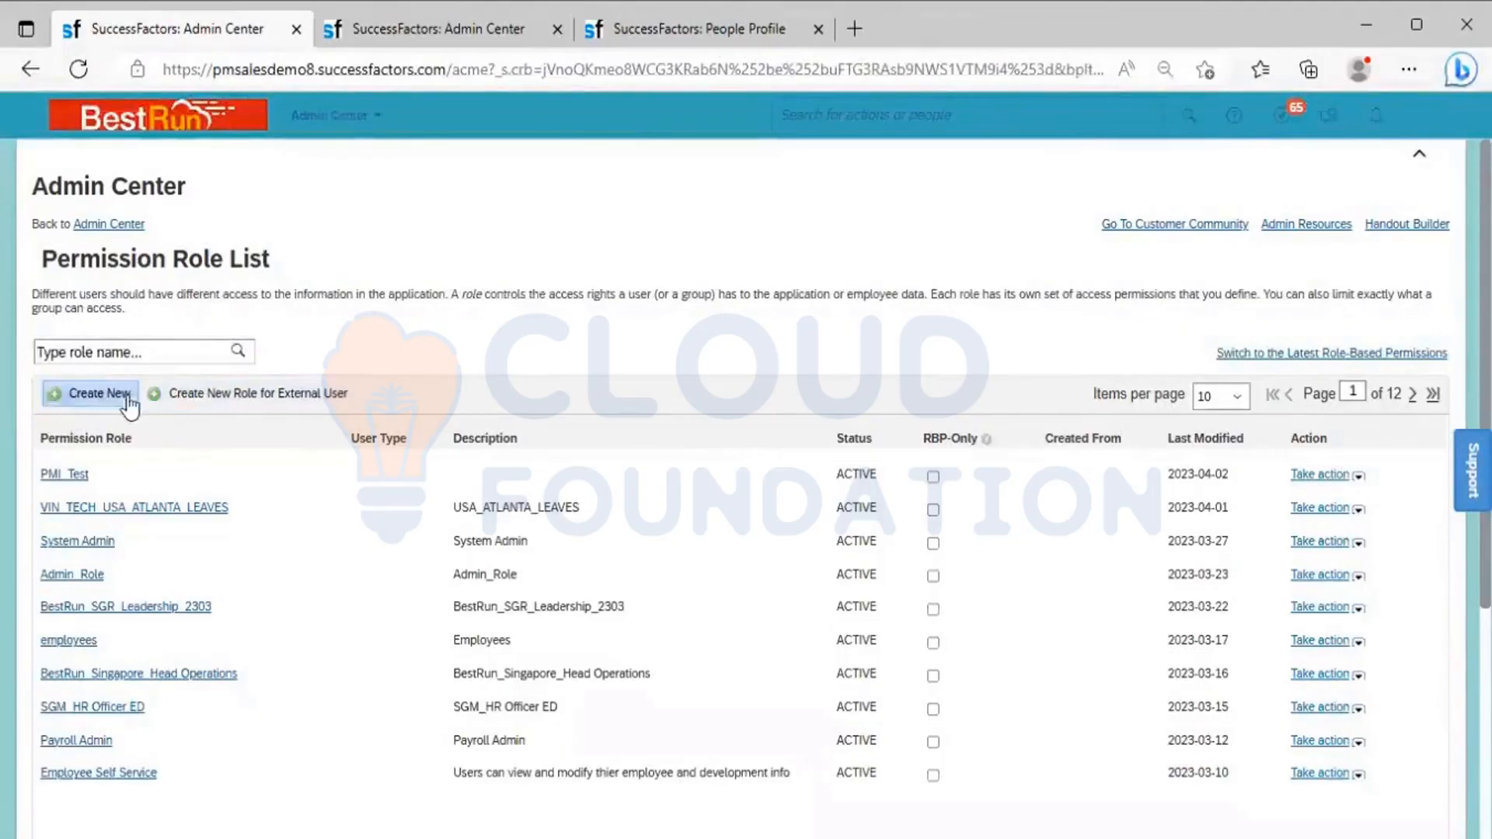
Create a new permission role and name it BR_Leadership Team
click(99, 395)
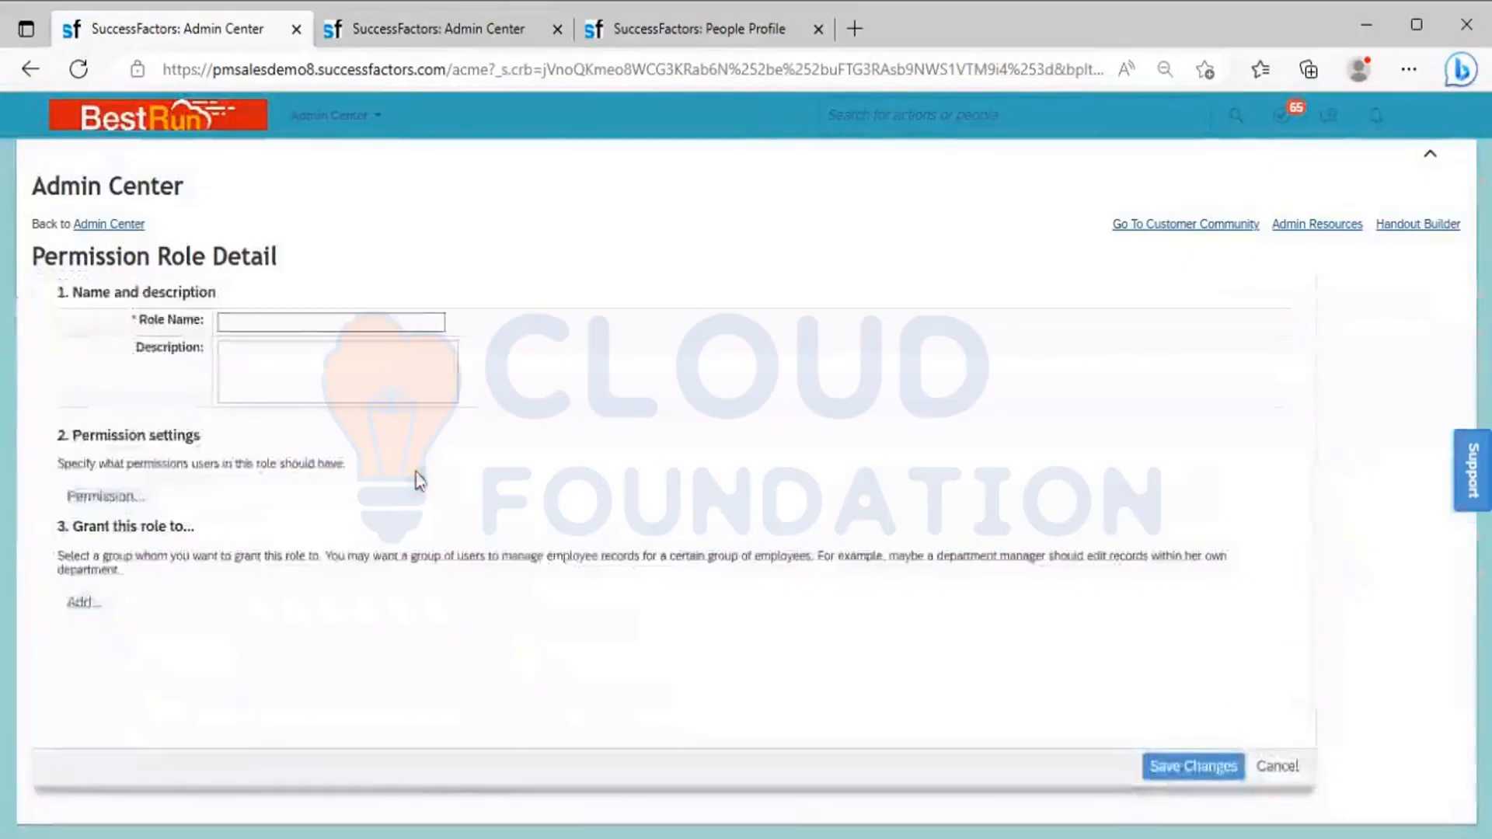
click(278, 326)
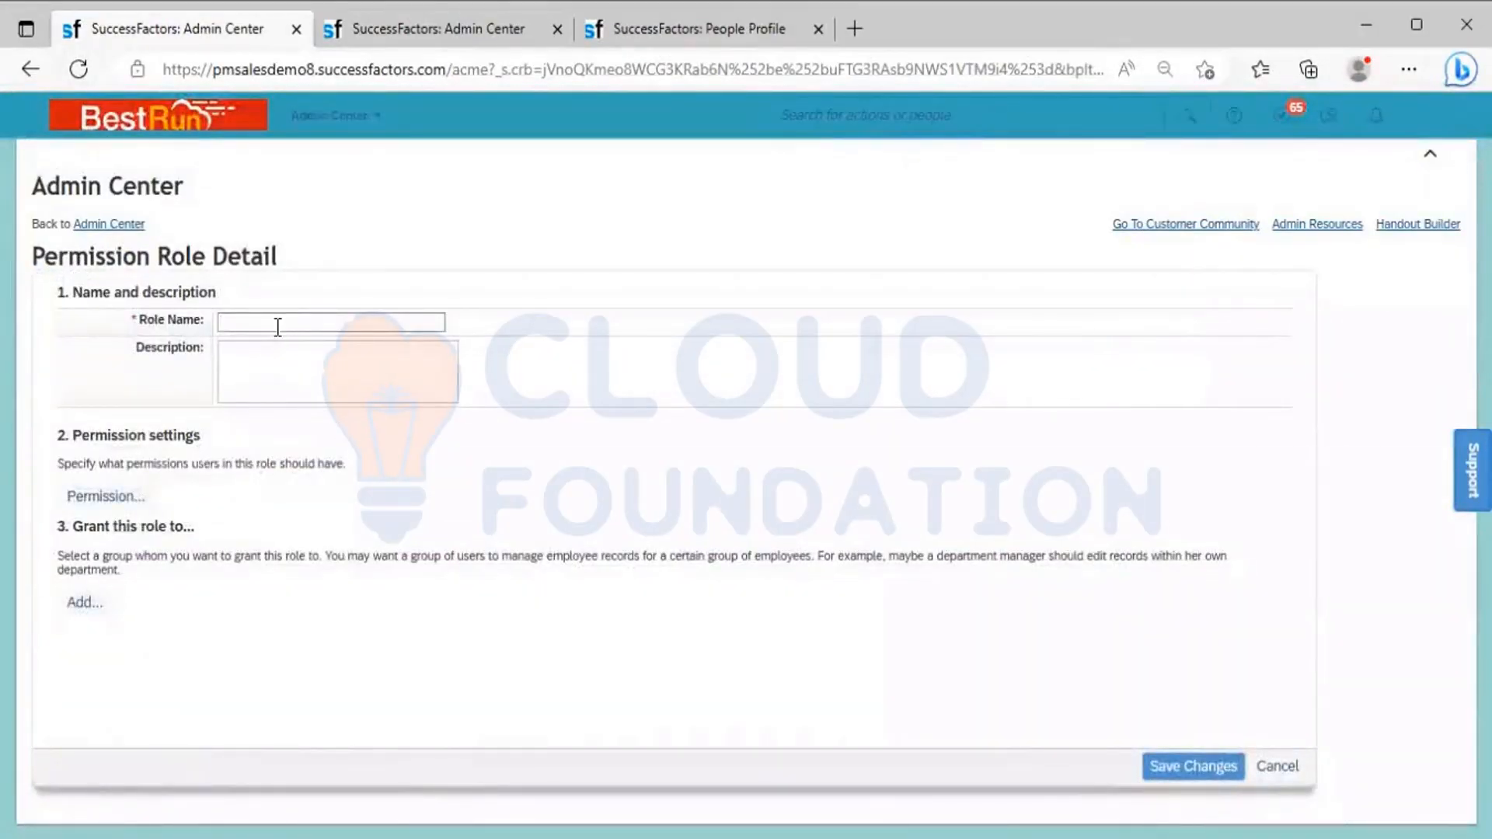
text(BR)
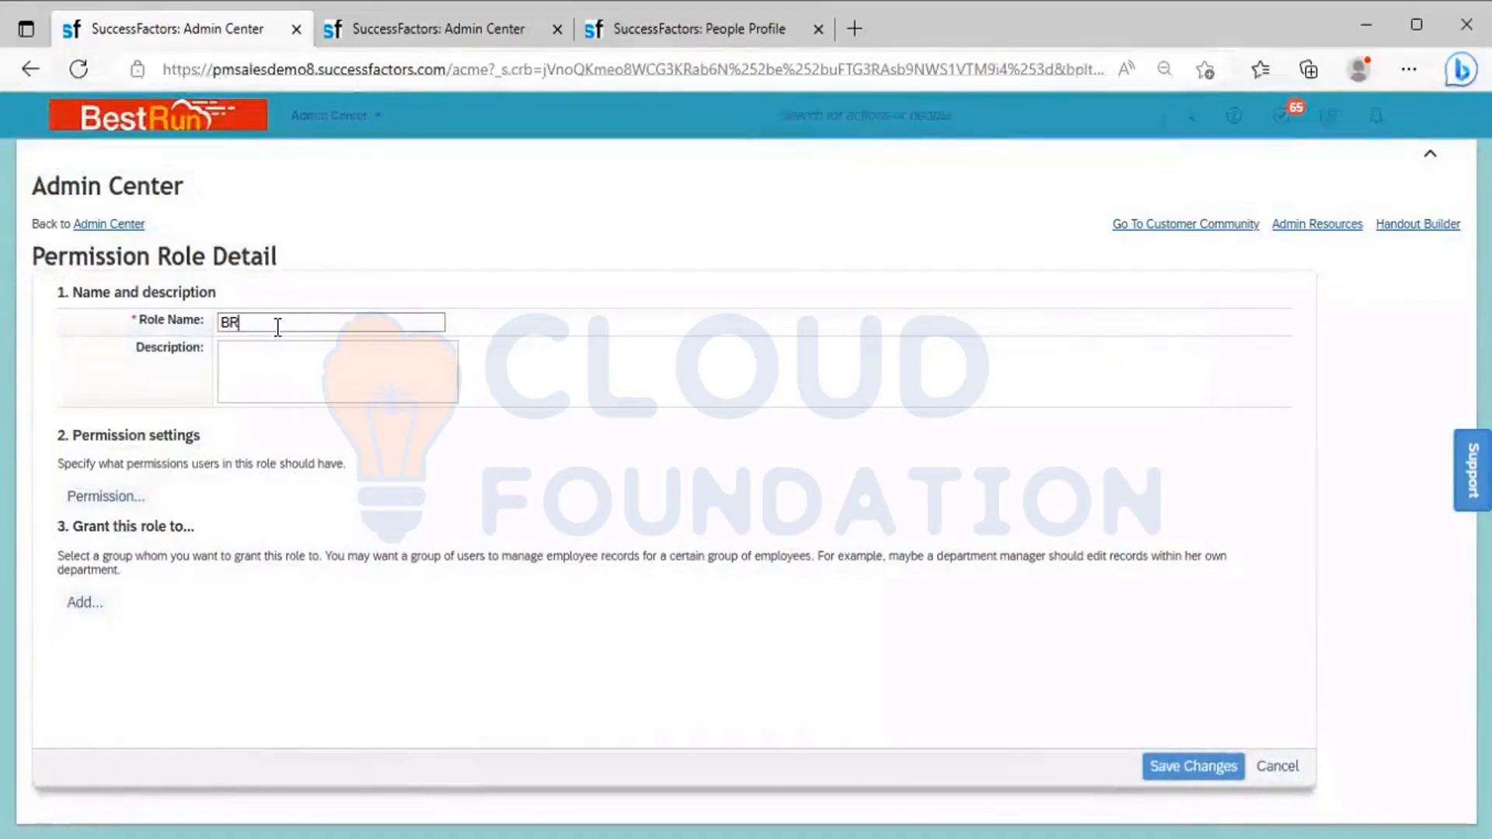
text(_Leadership)
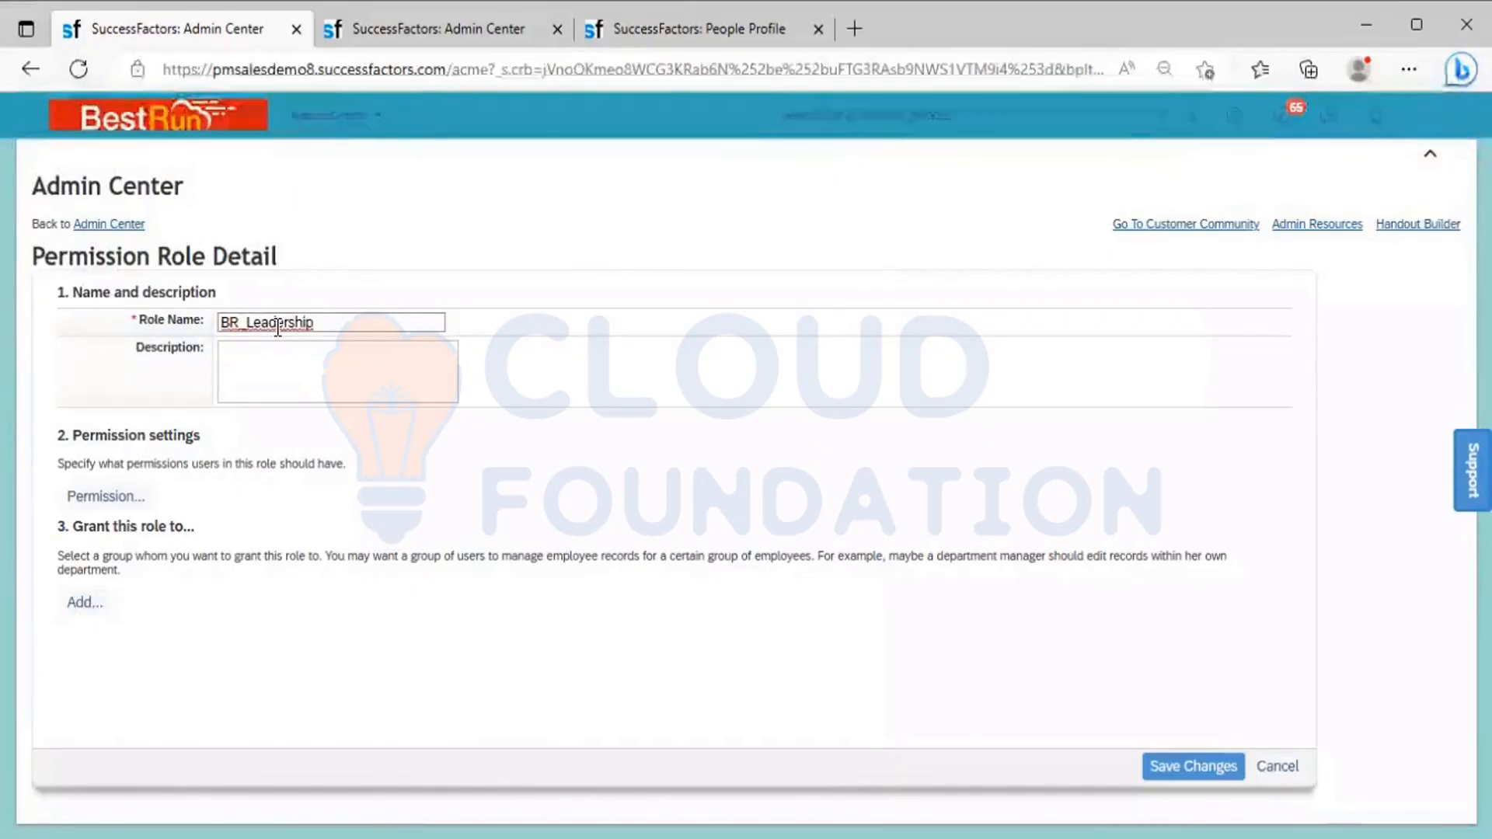
text( Team)
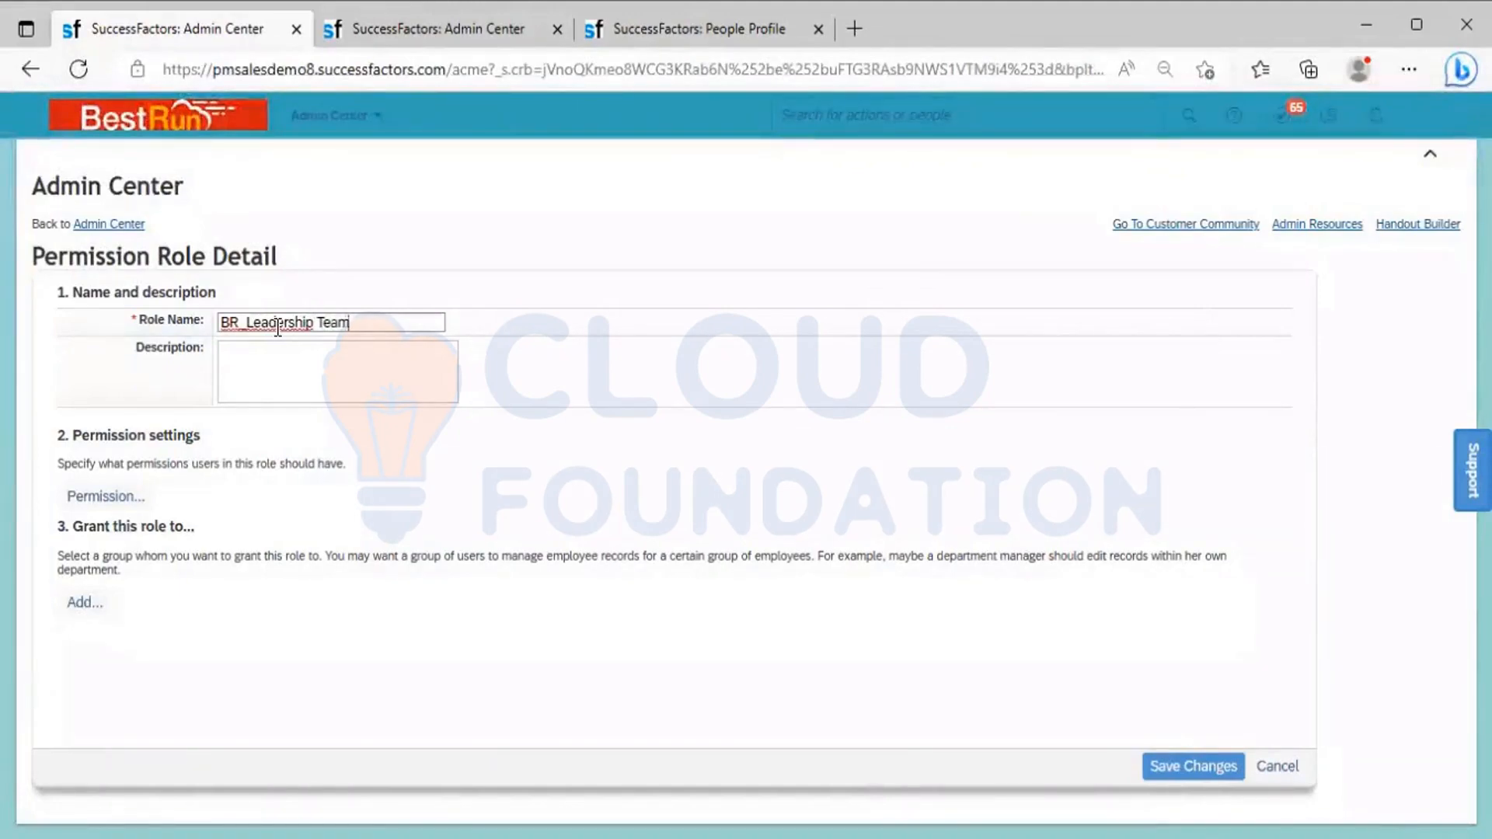
Copy the role name BR_Leadership Team into the role's description
key(ctrl+a)
key(ctrl+c)
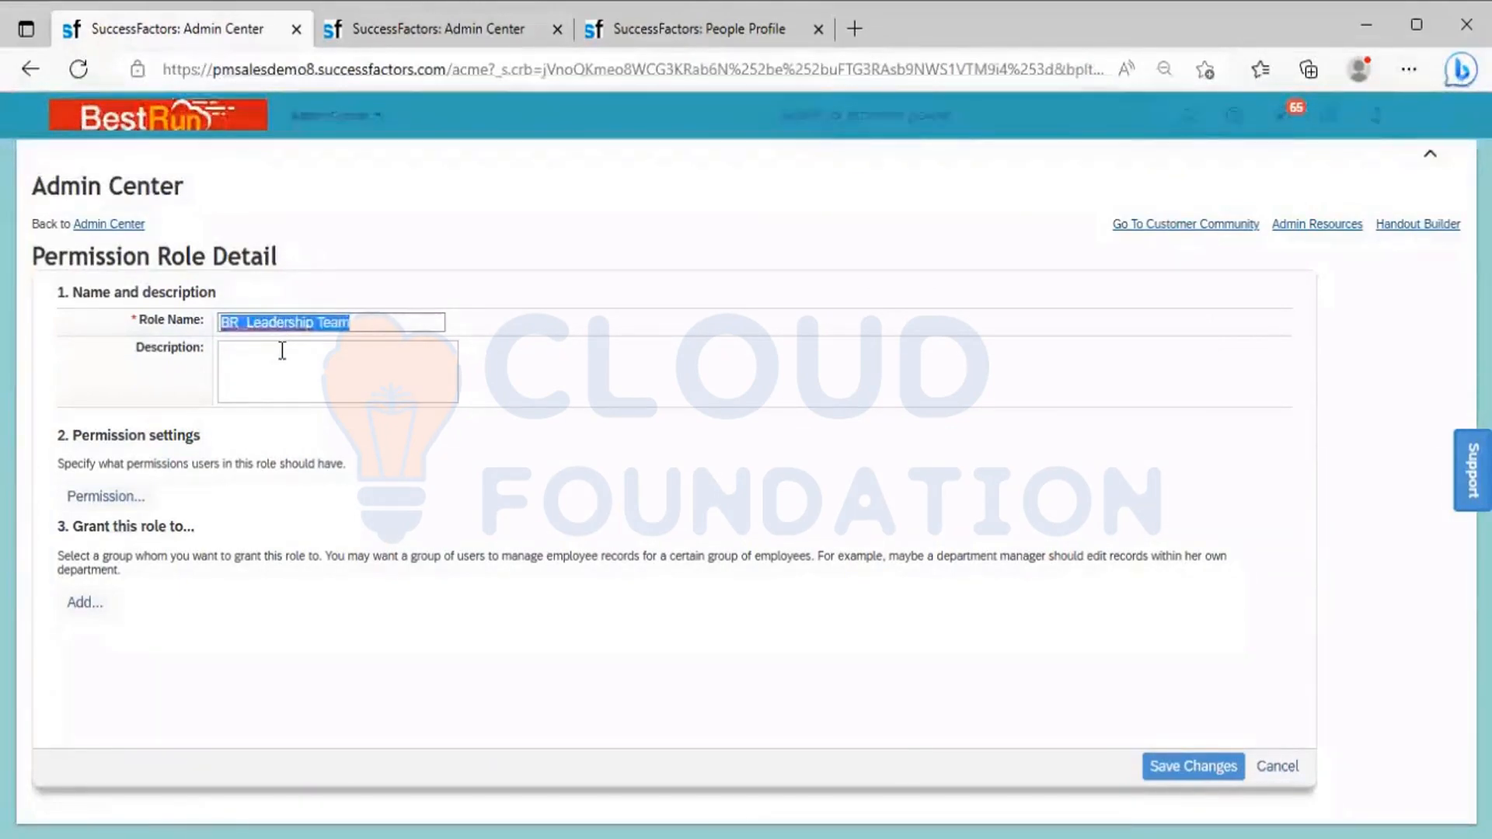
click(281, 348)
key(ctrl+v)
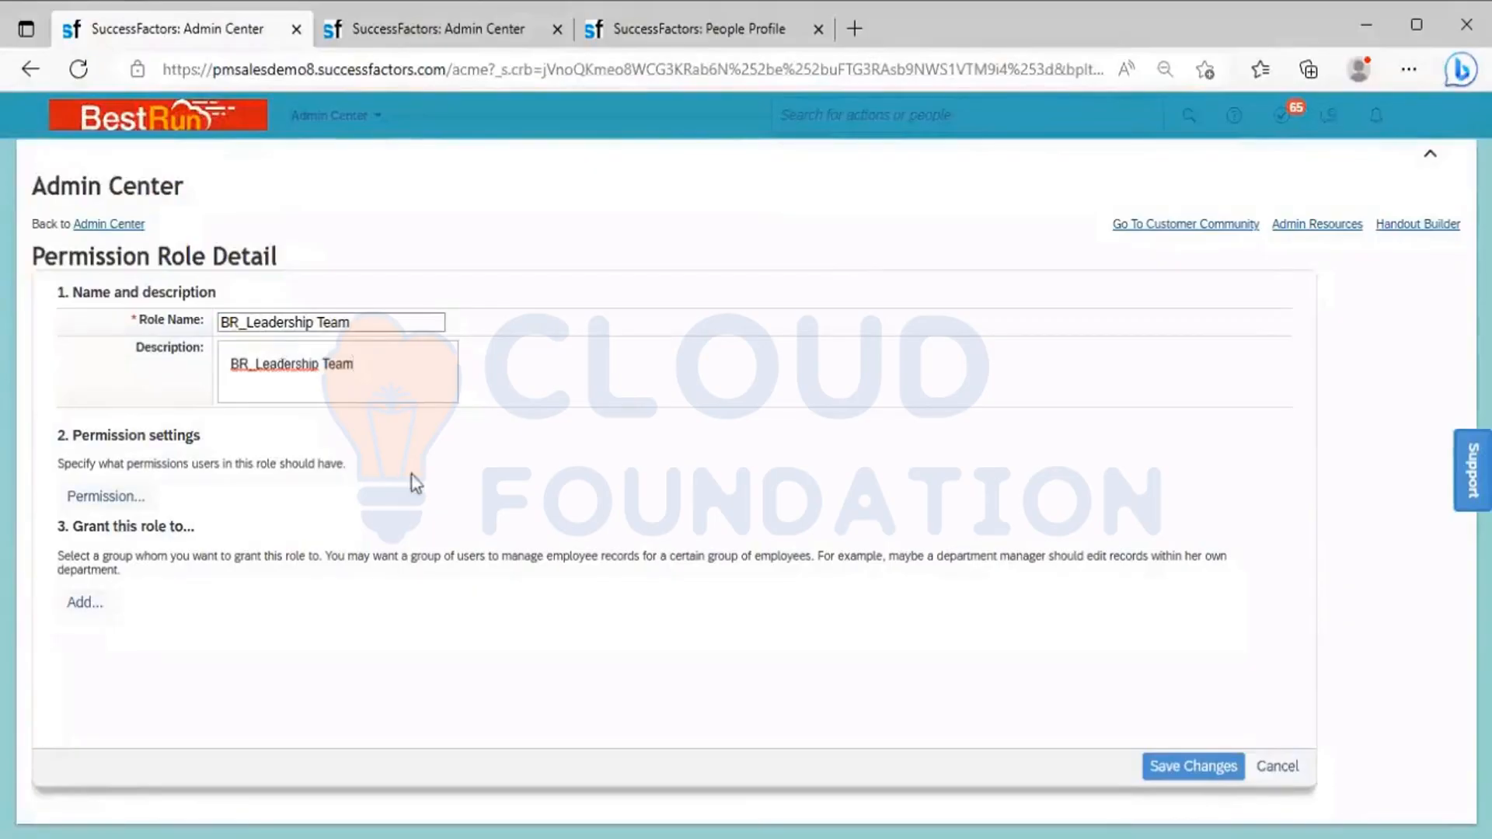
In the role's permission settings, grant View Current for all Personal Information fields under Employee Central Effective Dated Entities
click(116, 501)
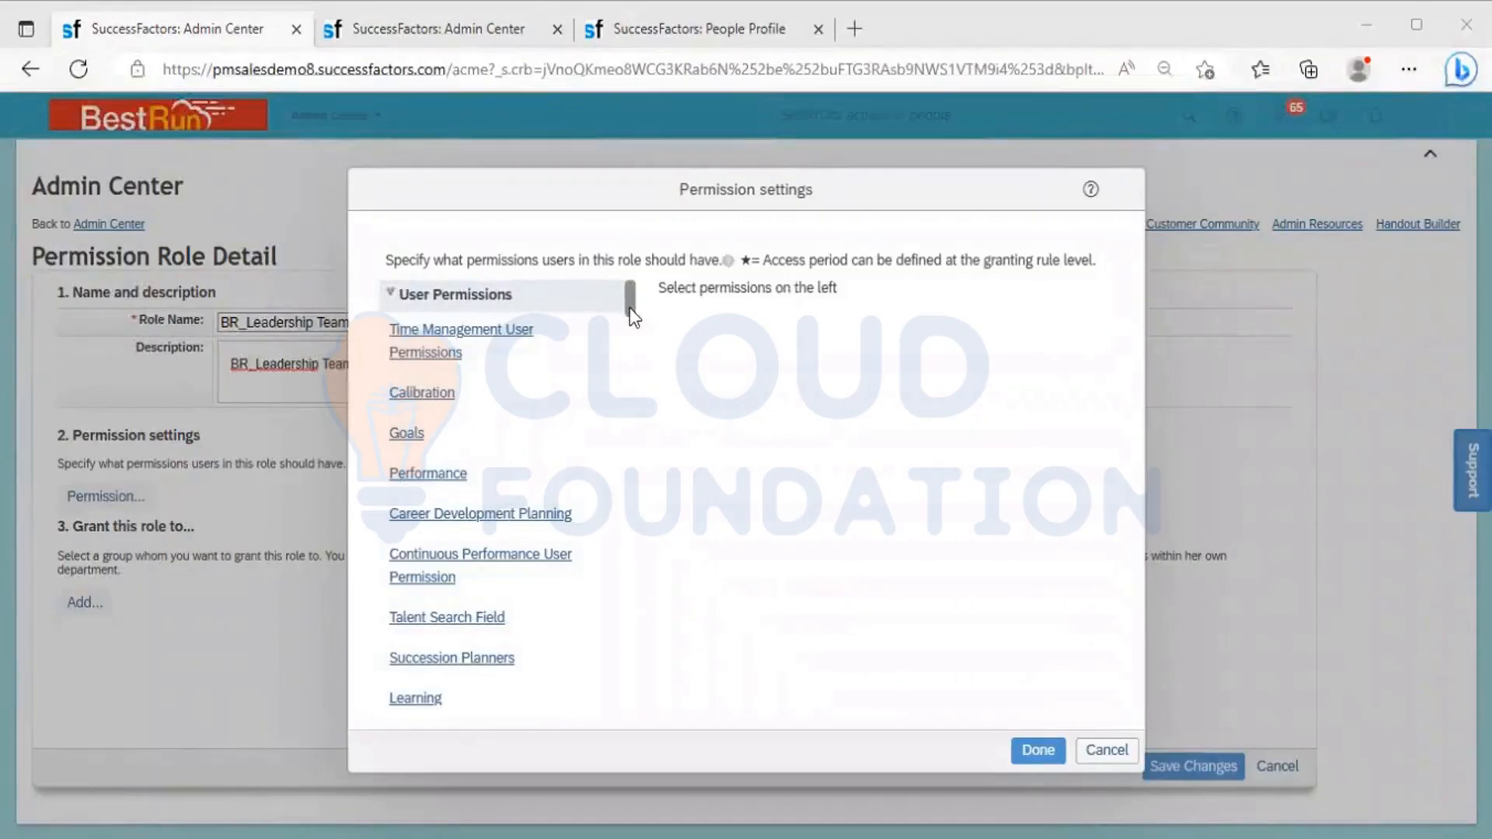
drag(629, 308, 627, 330)
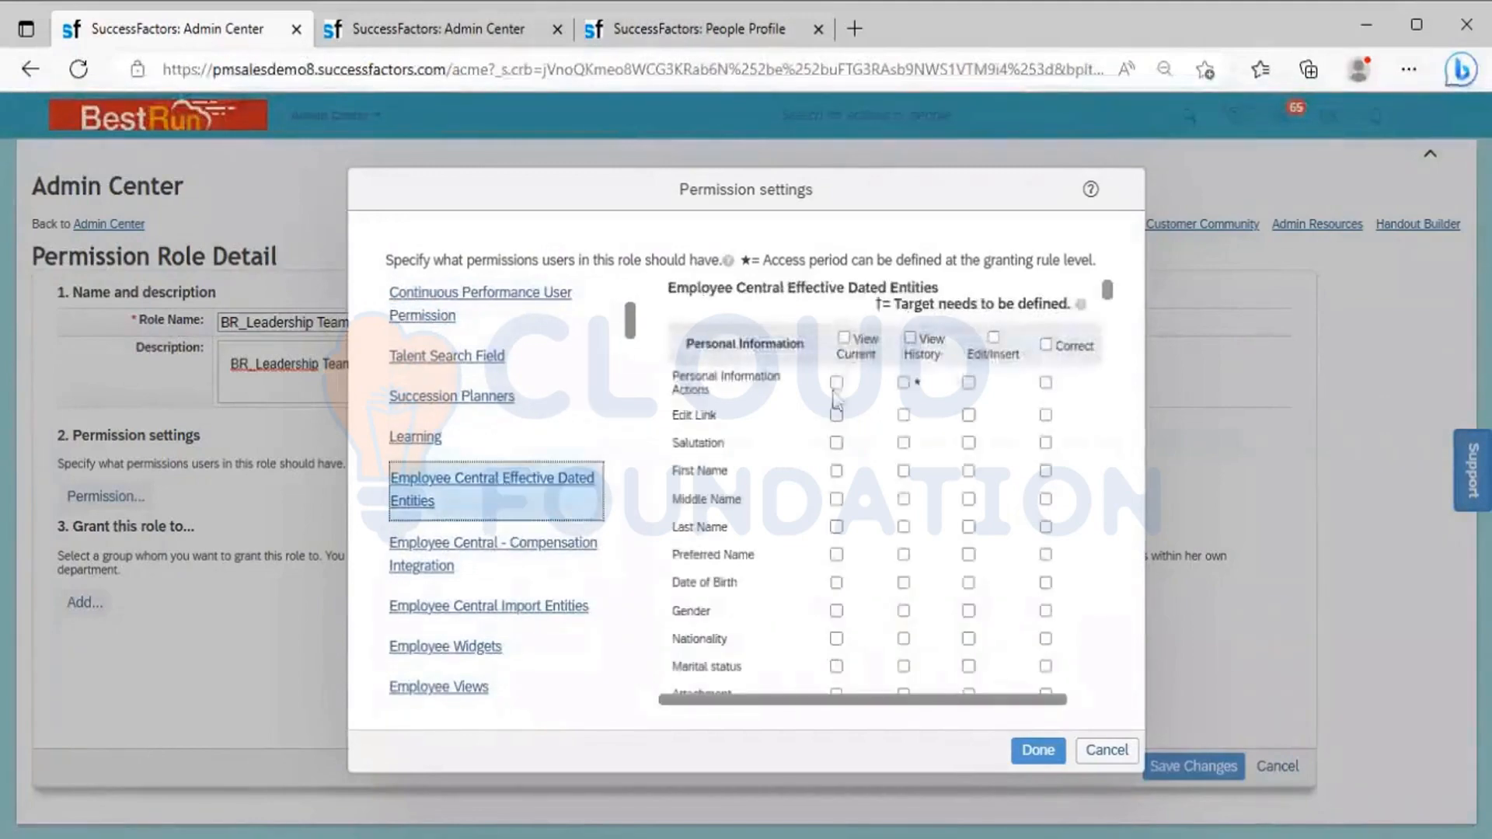
click(844, 339)
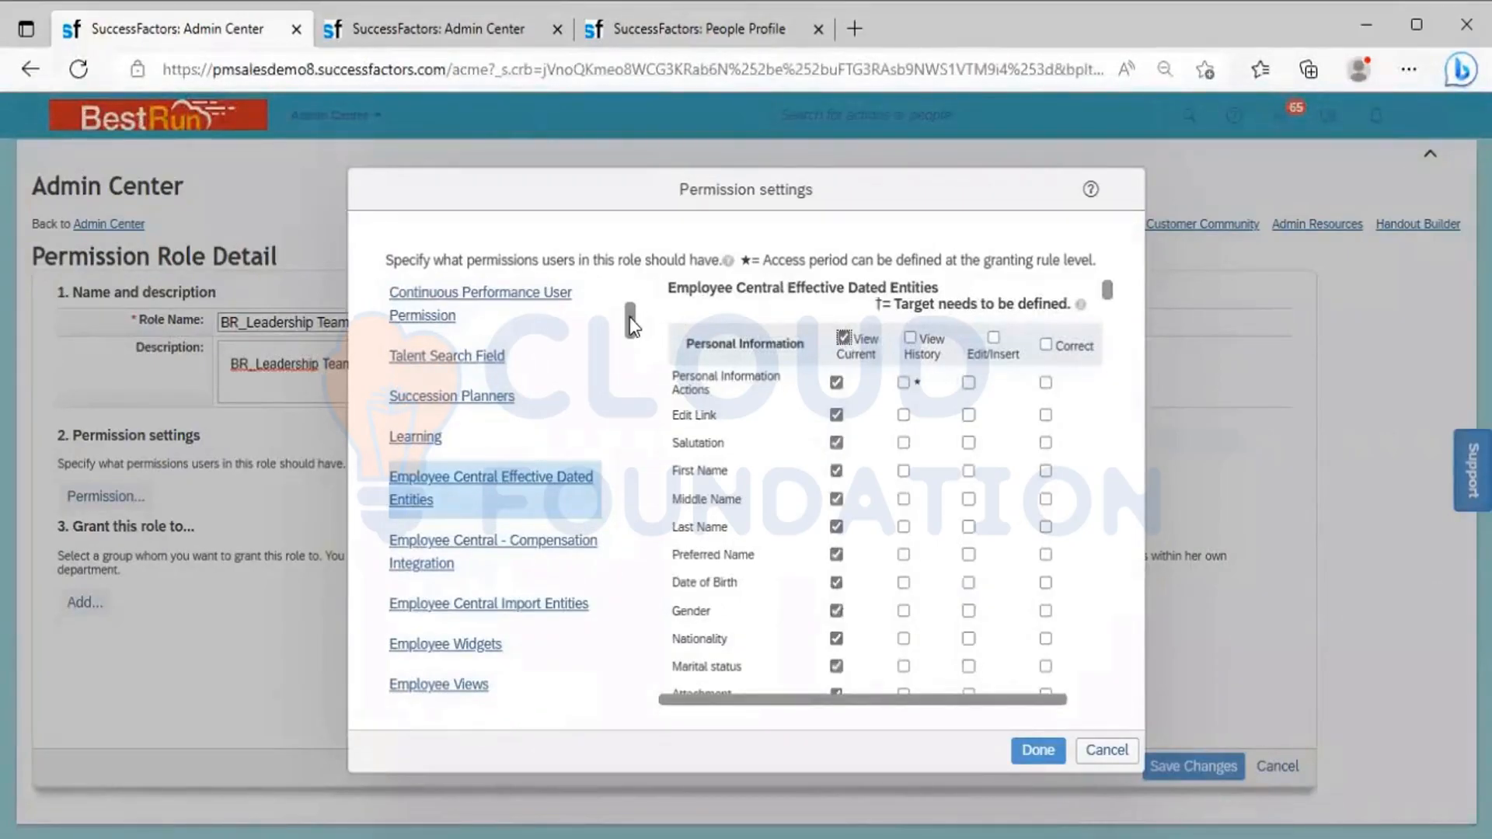
Grant View access to all Employee Profile fields under the Employee Data permissions
drag(630, 322, 633, 358)
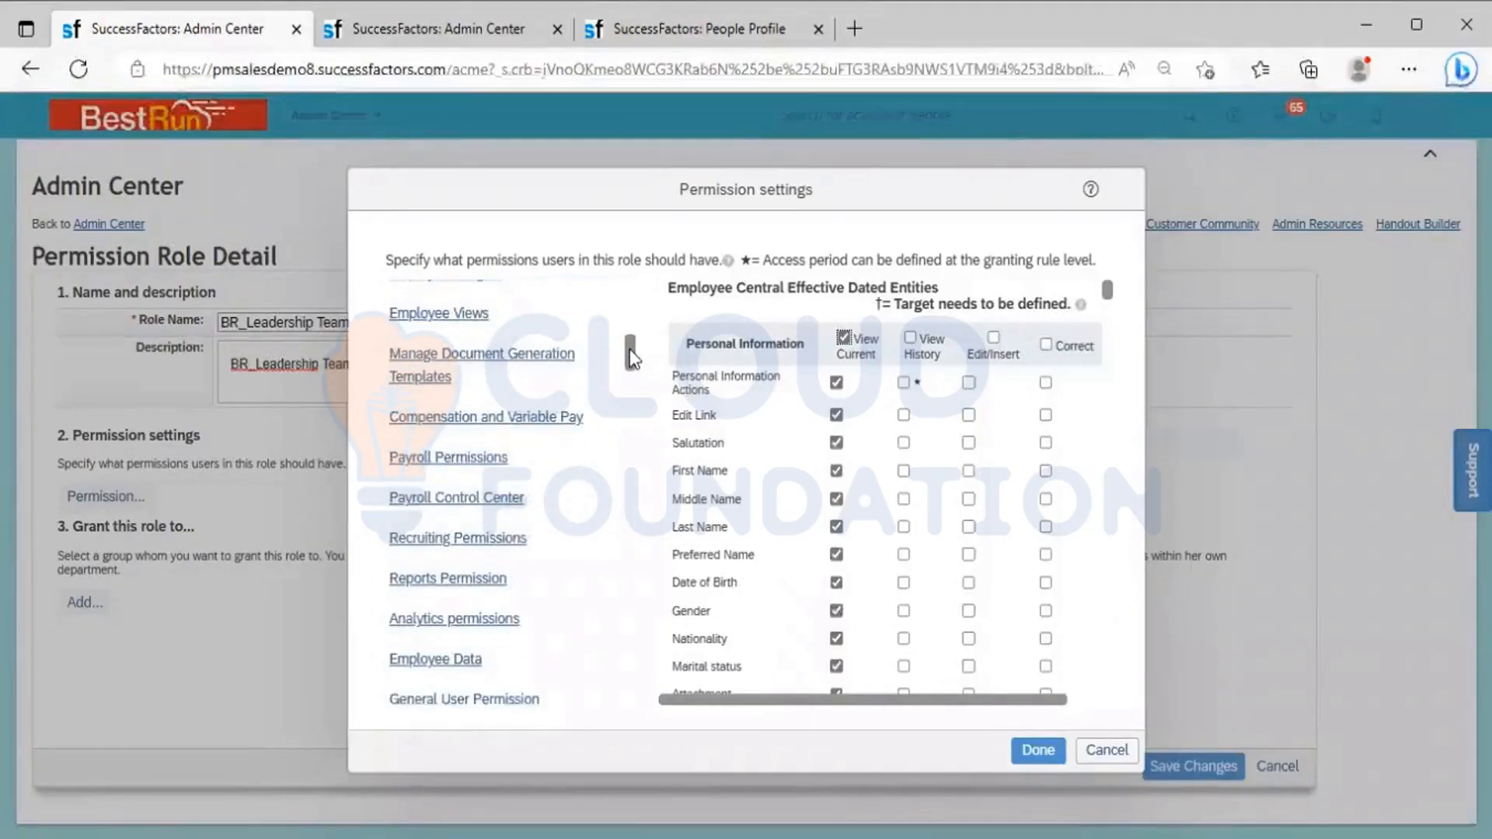
click(449, 664)
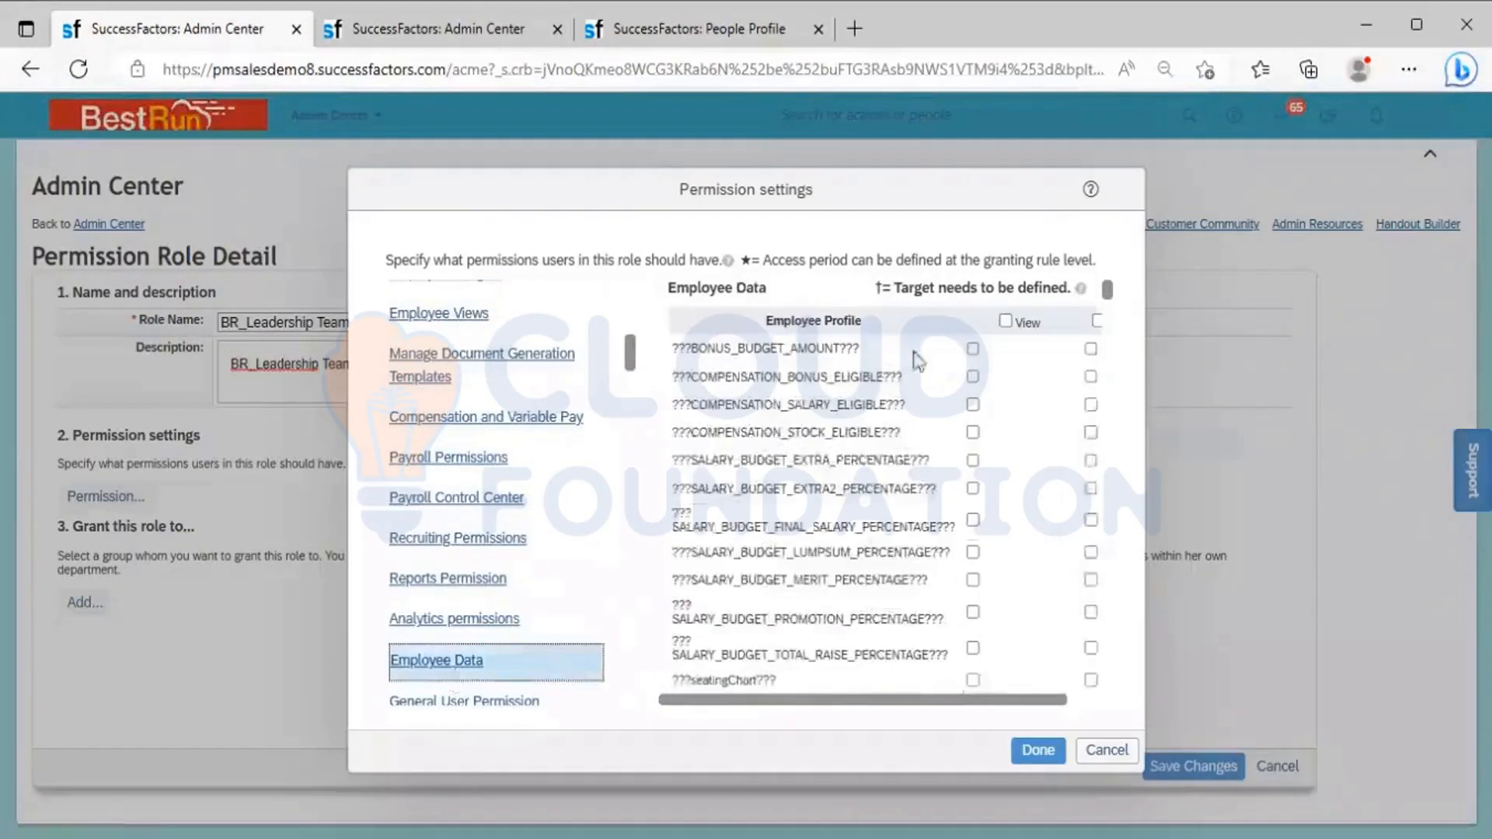
click(1005, 320)
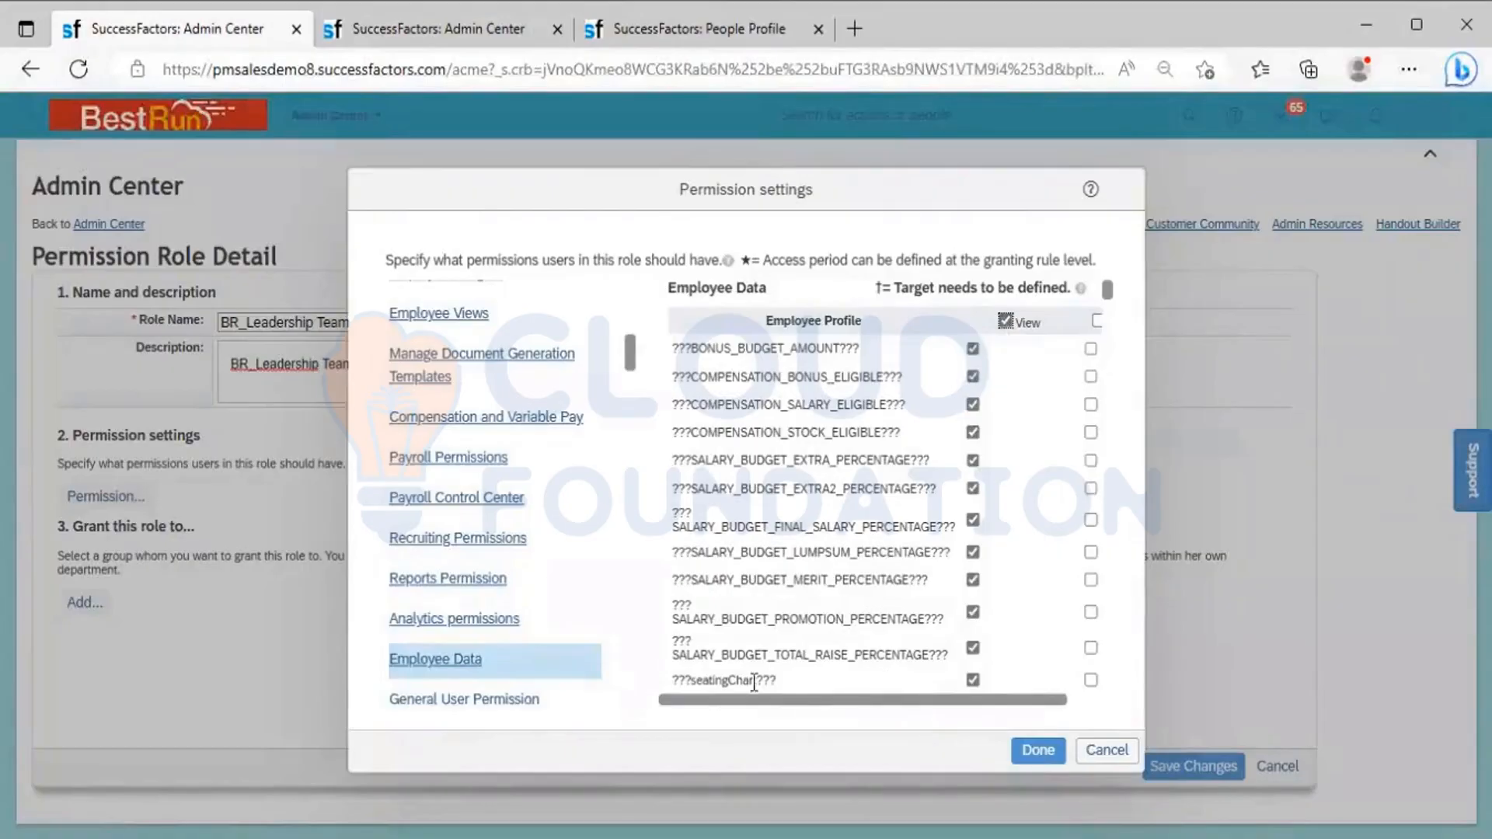
Check the Employee Views permissions, then apply the selected permission settings to the role and look through its permission list
click(453, 315)
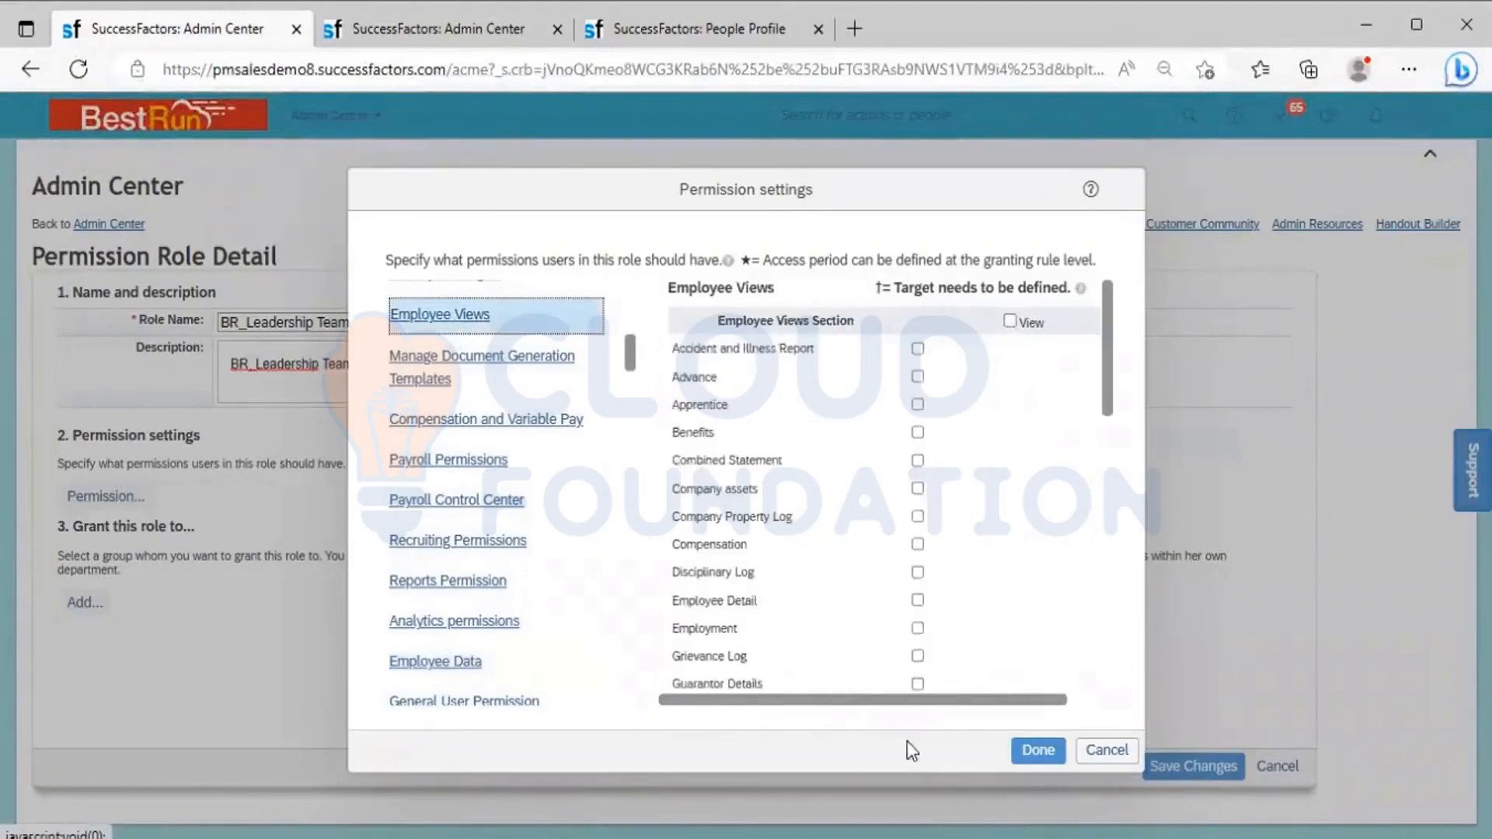
click(1037, 750)
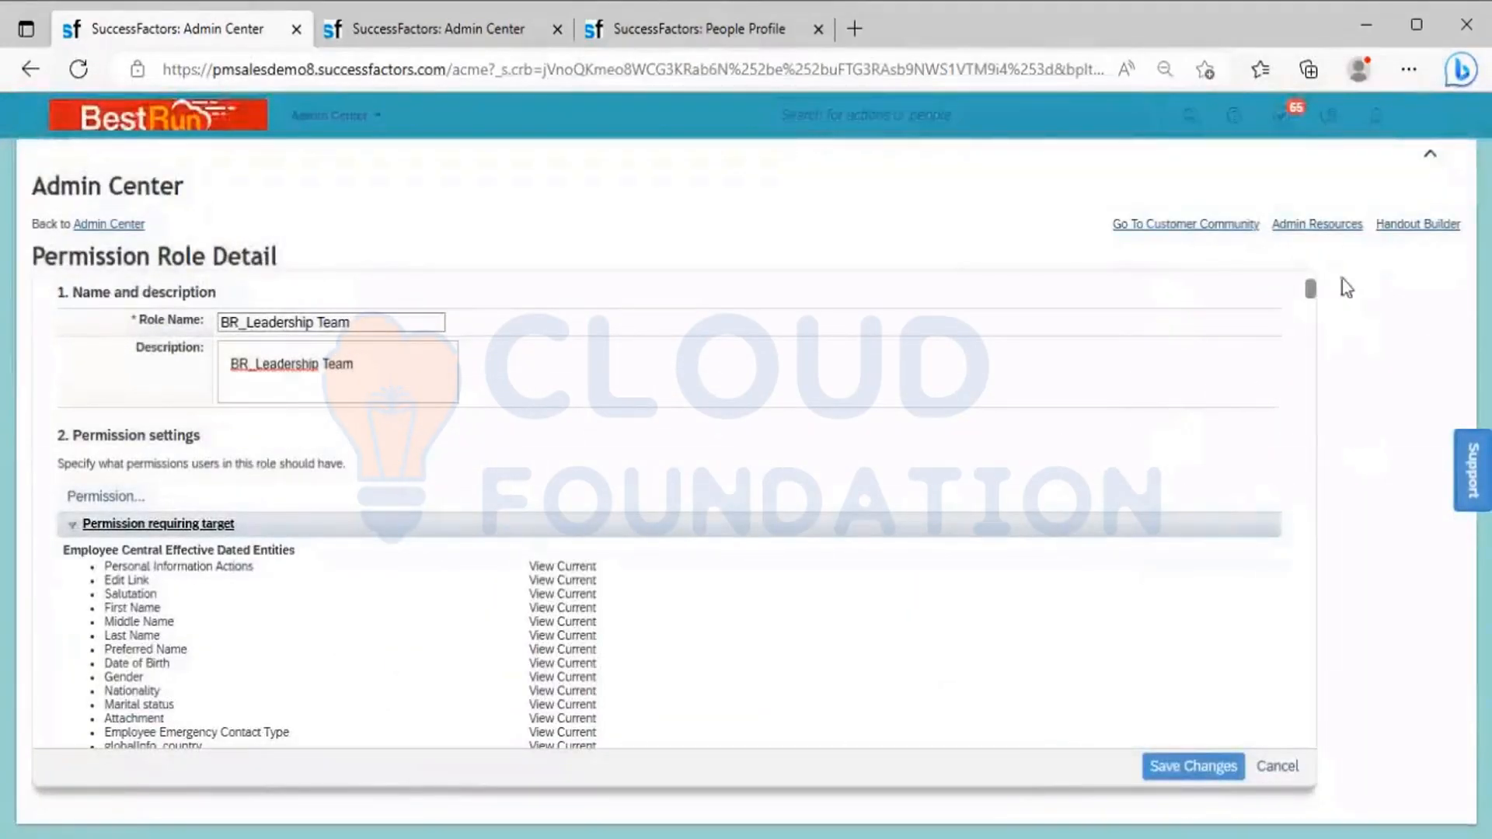
drag(1312, 294, 1298, 376)
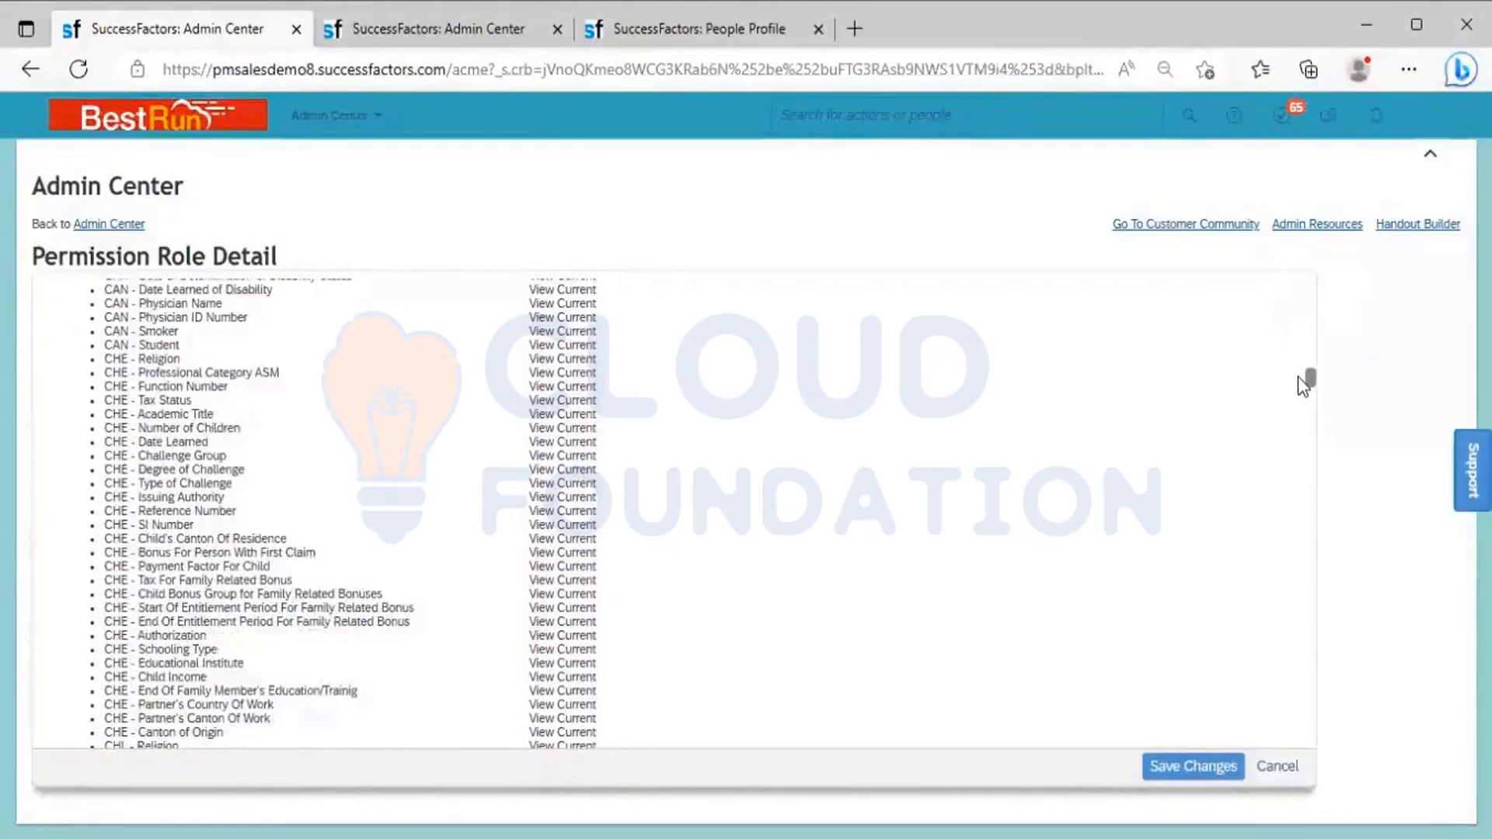
Start a new grant for the BR_Leadership Team role with Permission Group as the type of grantee
drag(1297, 378, 1275, 526)
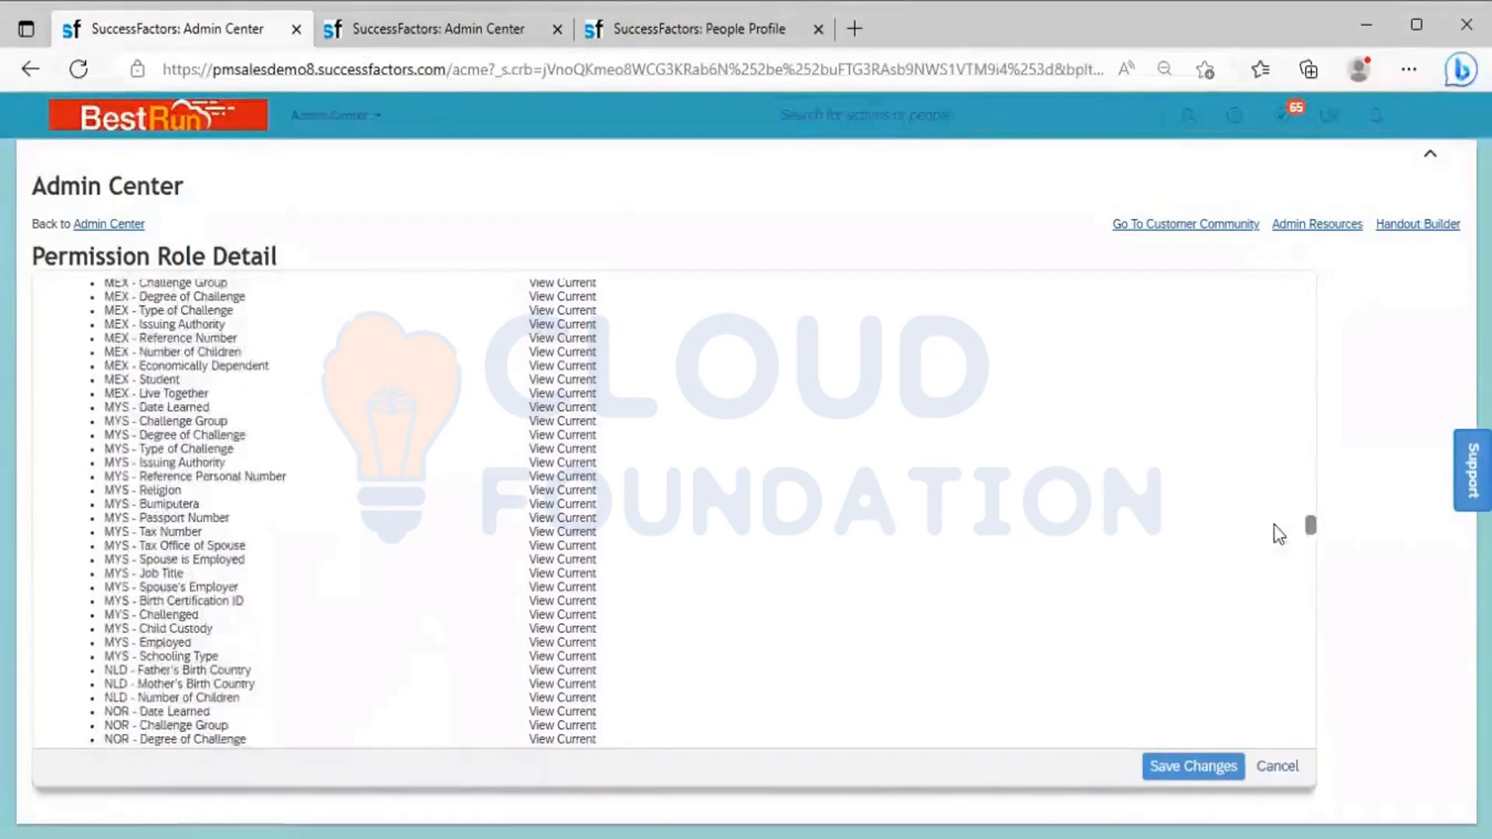
drag(1259, 596, 1250, 738)
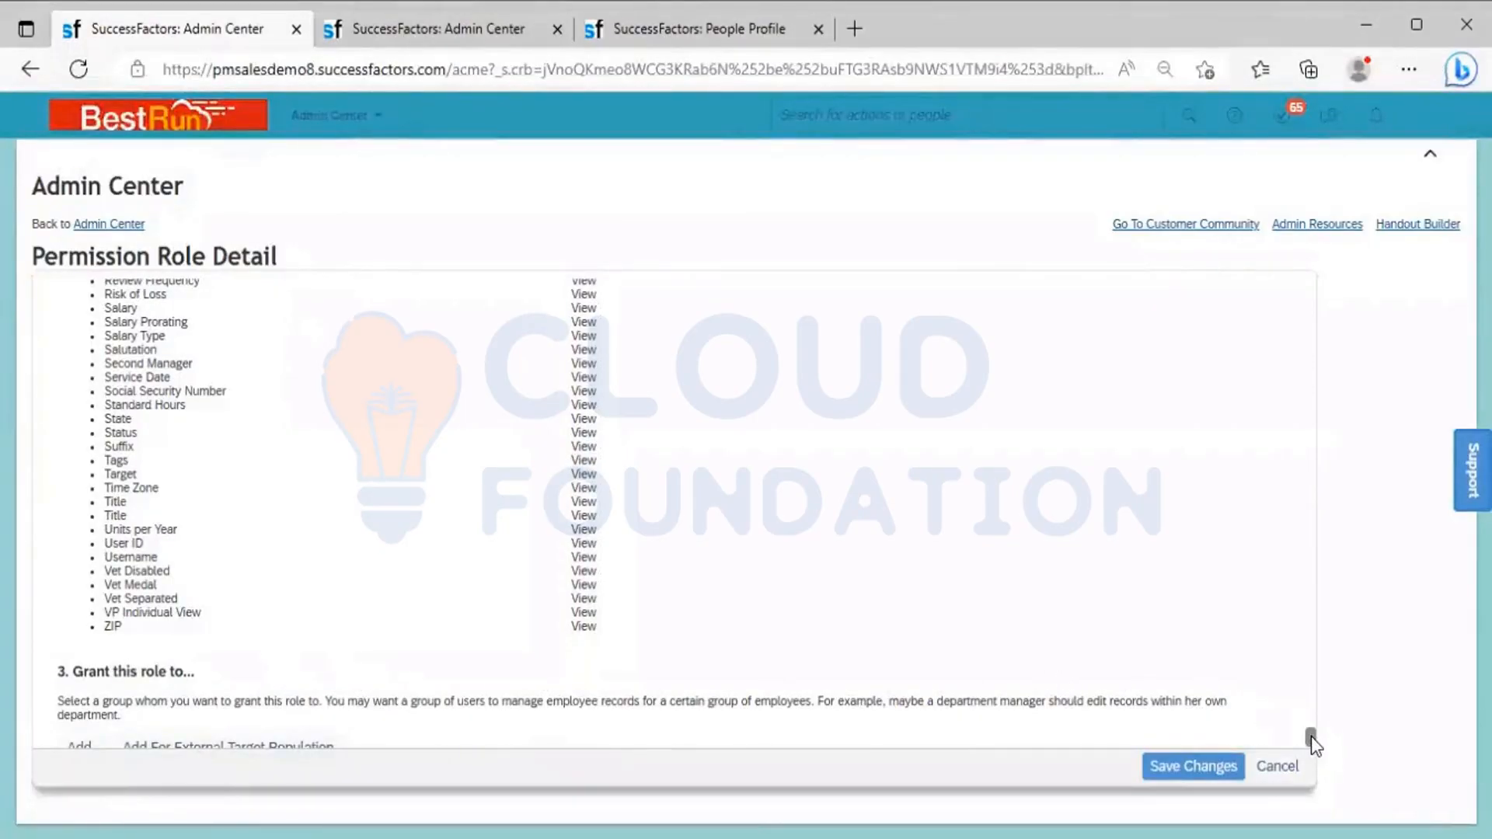
drag(1311, 735, 1309, 748)
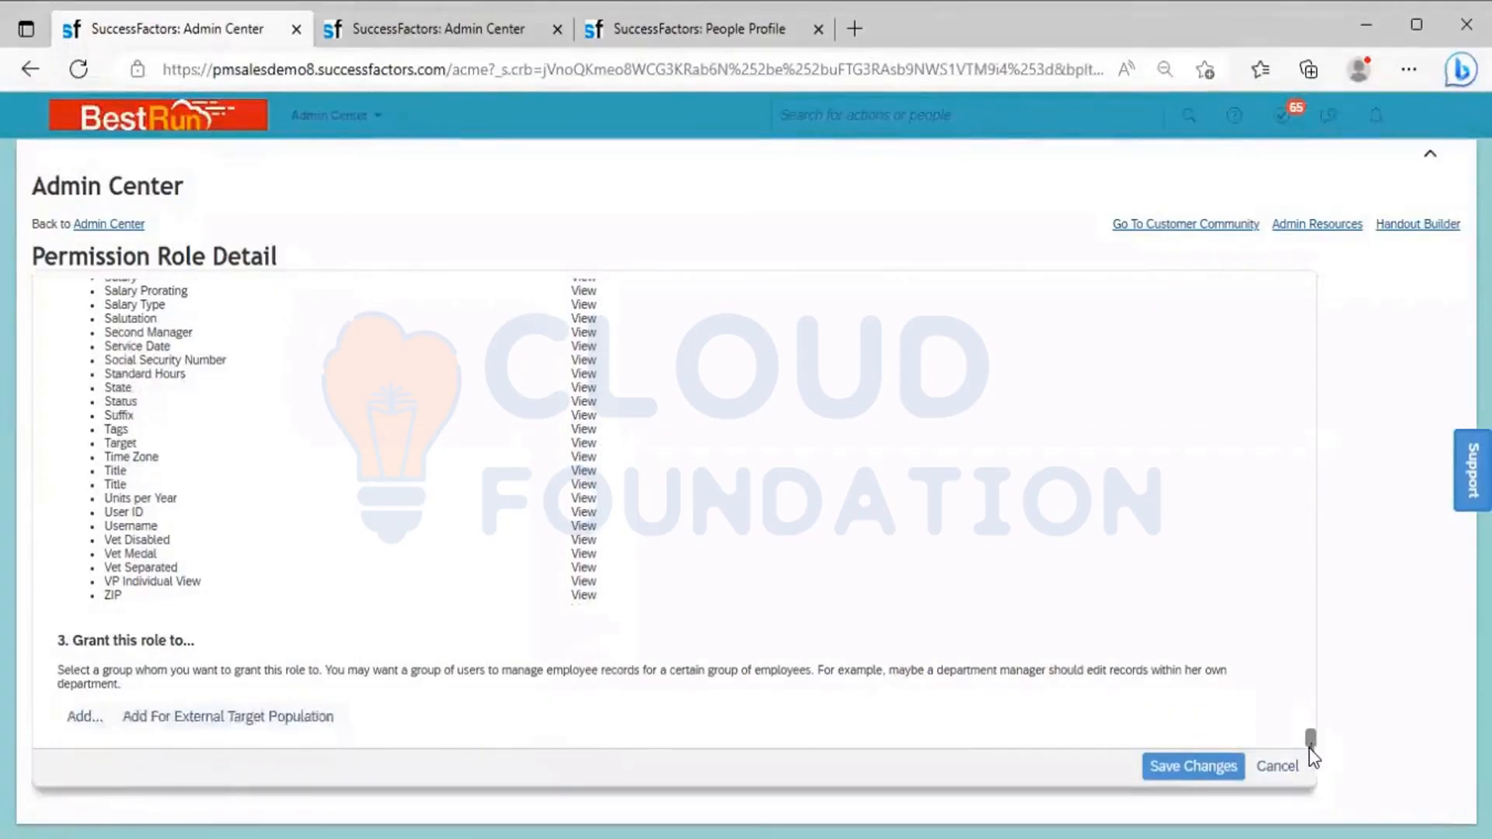
click(86, 714)
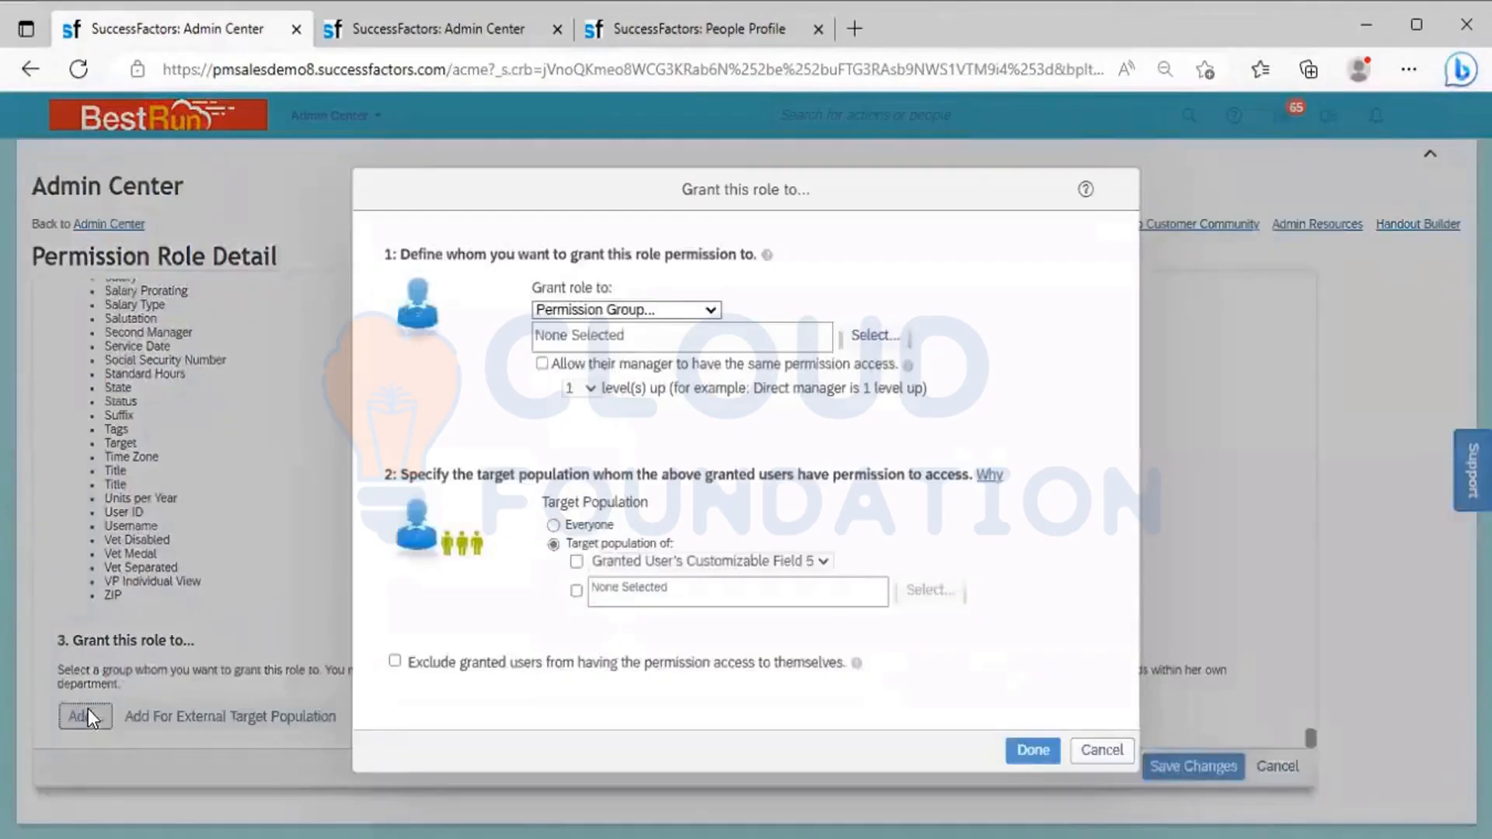
click(708, 311)
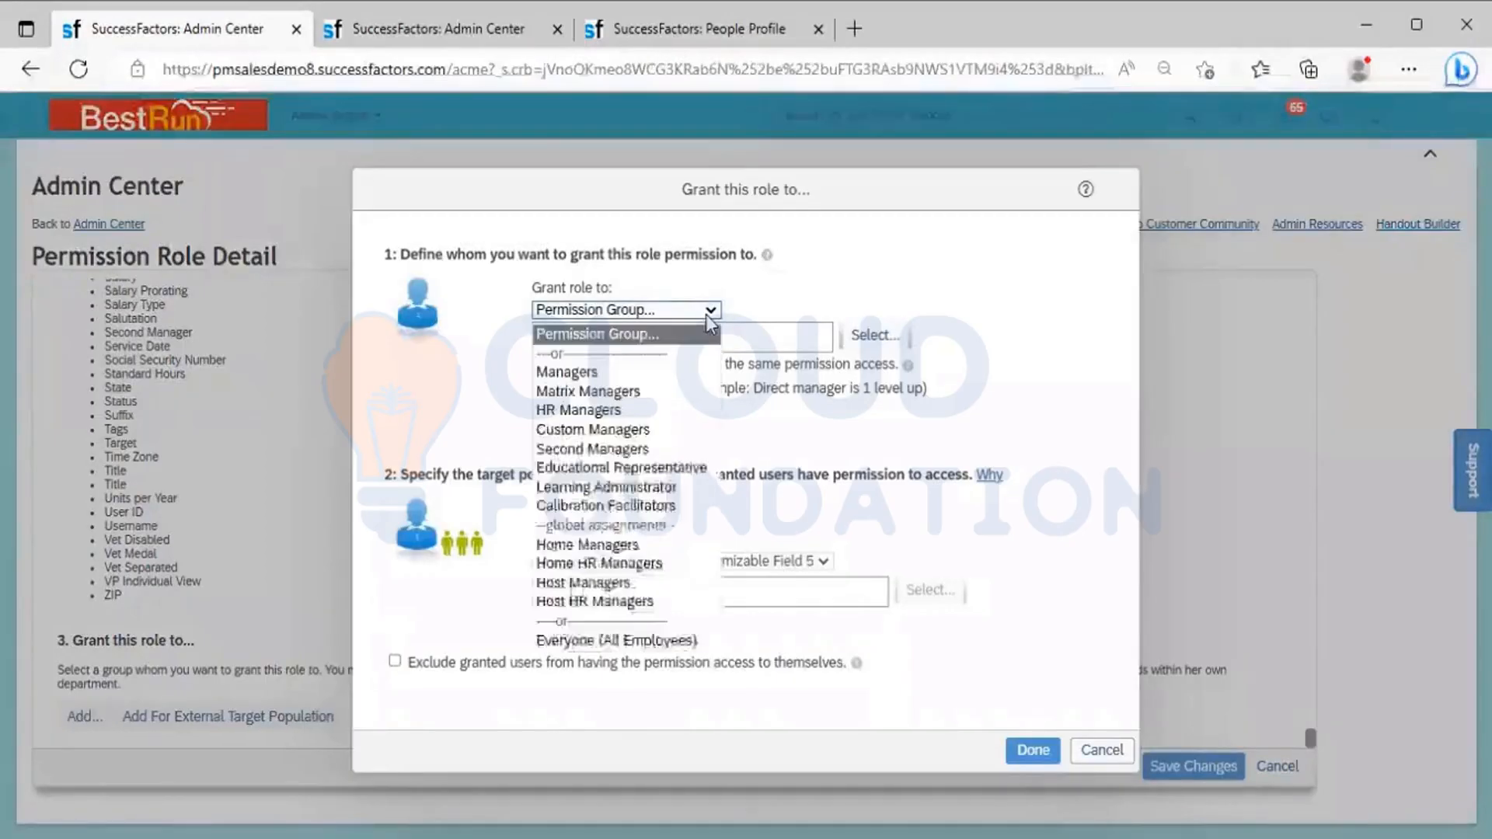
click(621, 332)
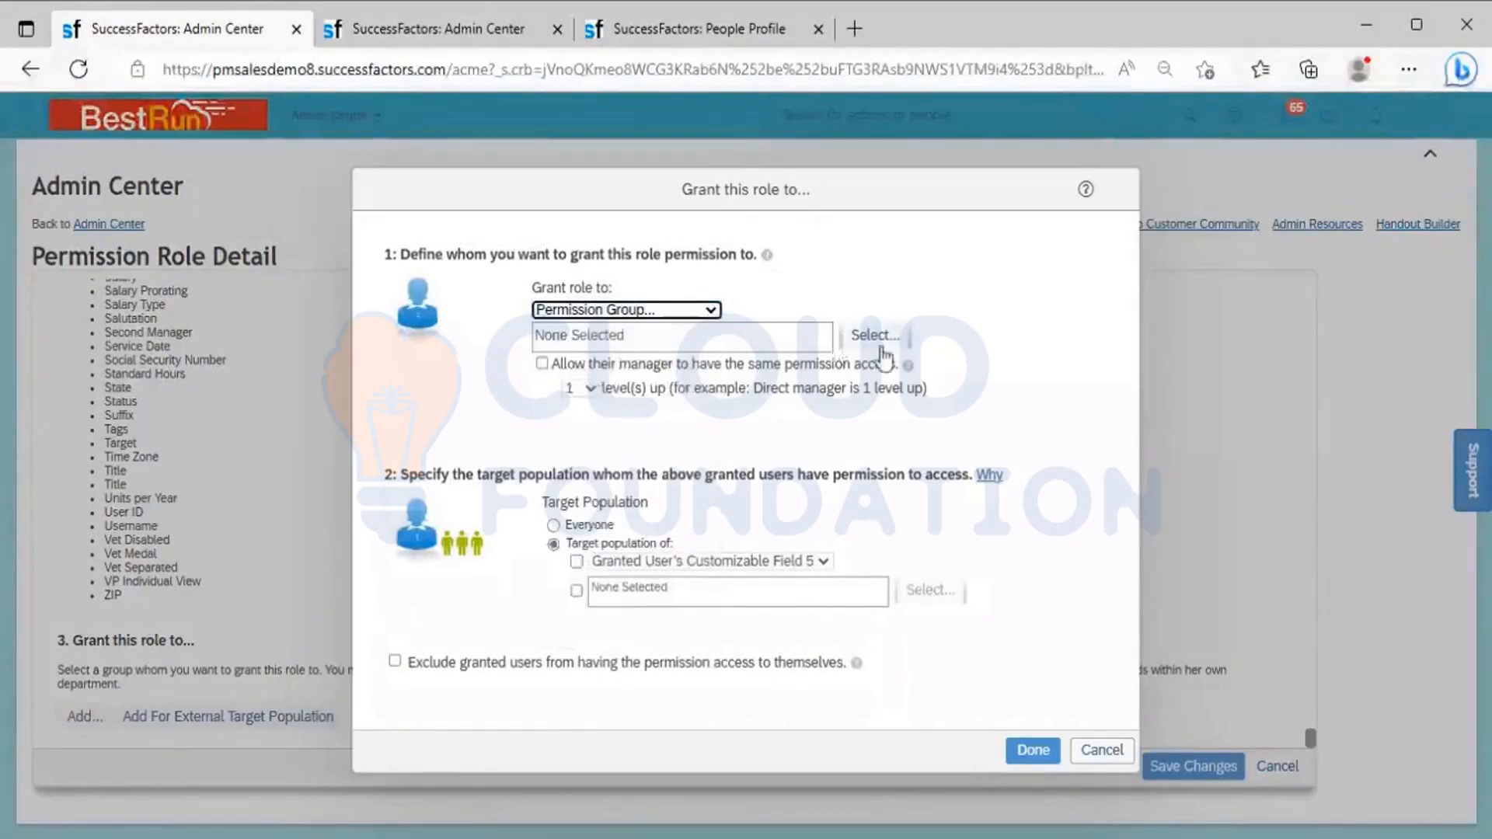
Search the permission groups for BR_Leadership and select the BR_Leadership Team group as the one granted the role
click(874, 335)
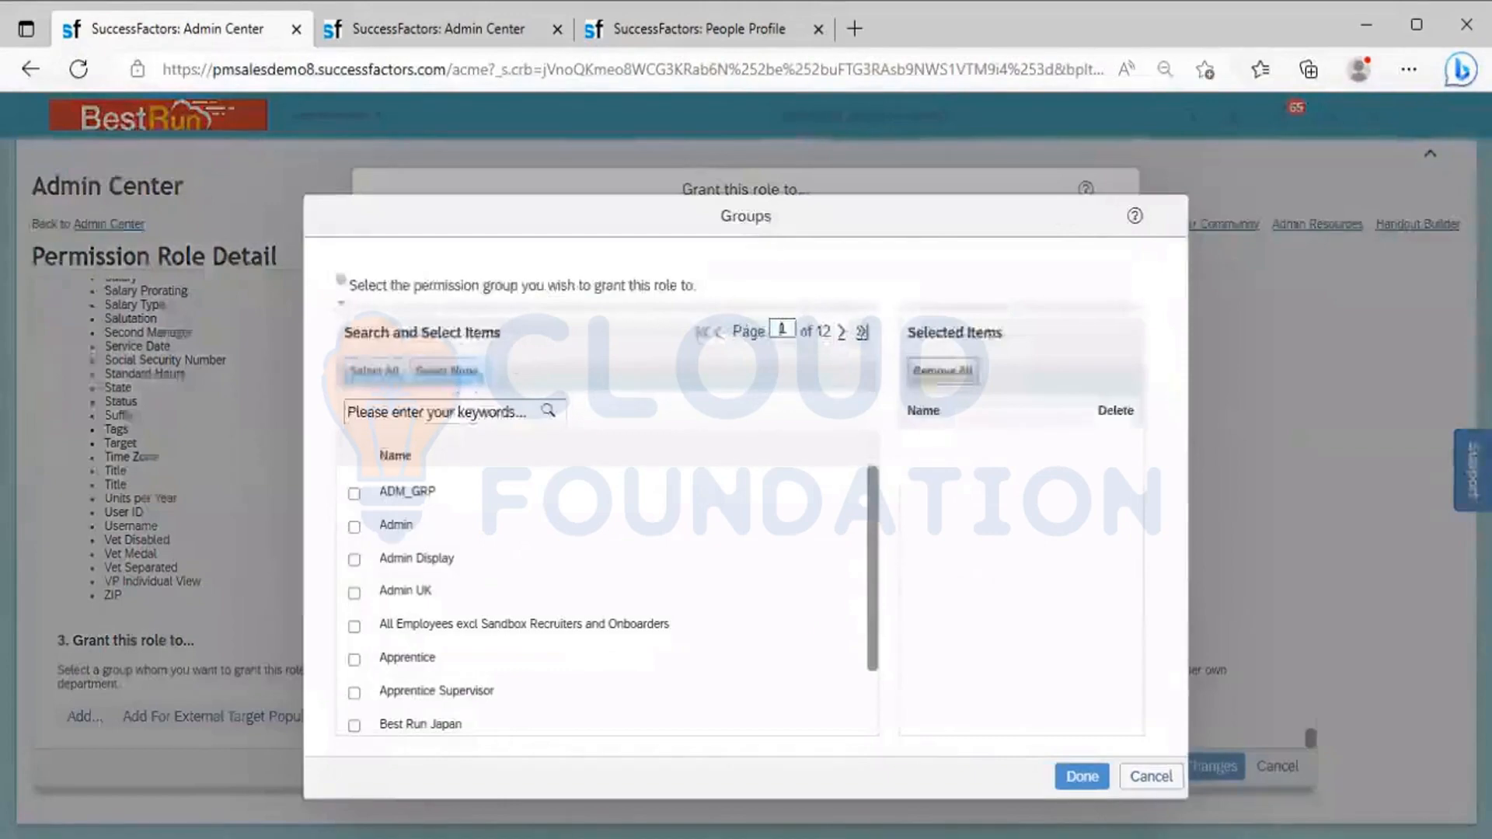
click(429, 409)
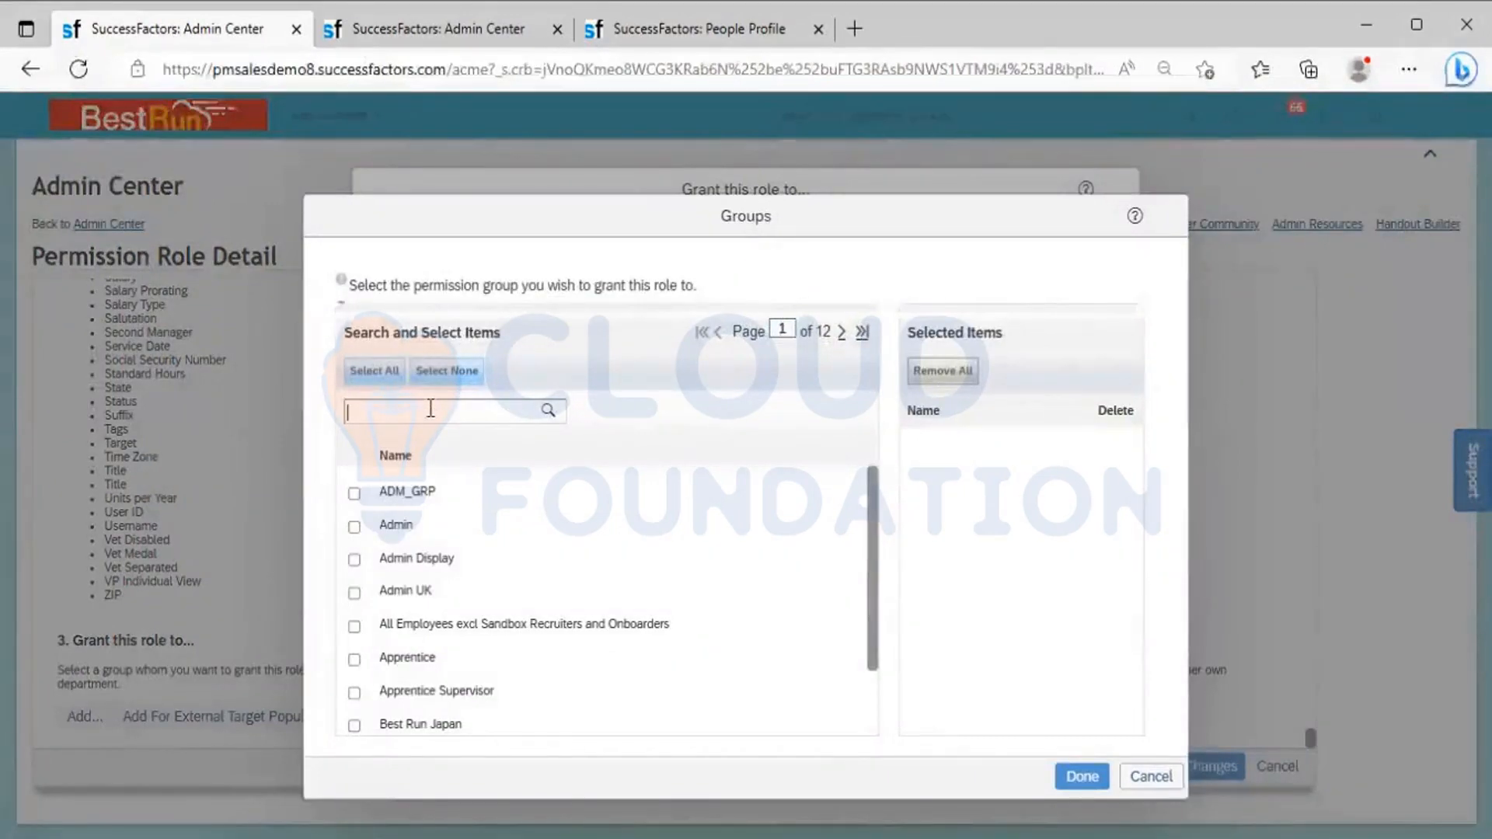
text(B)
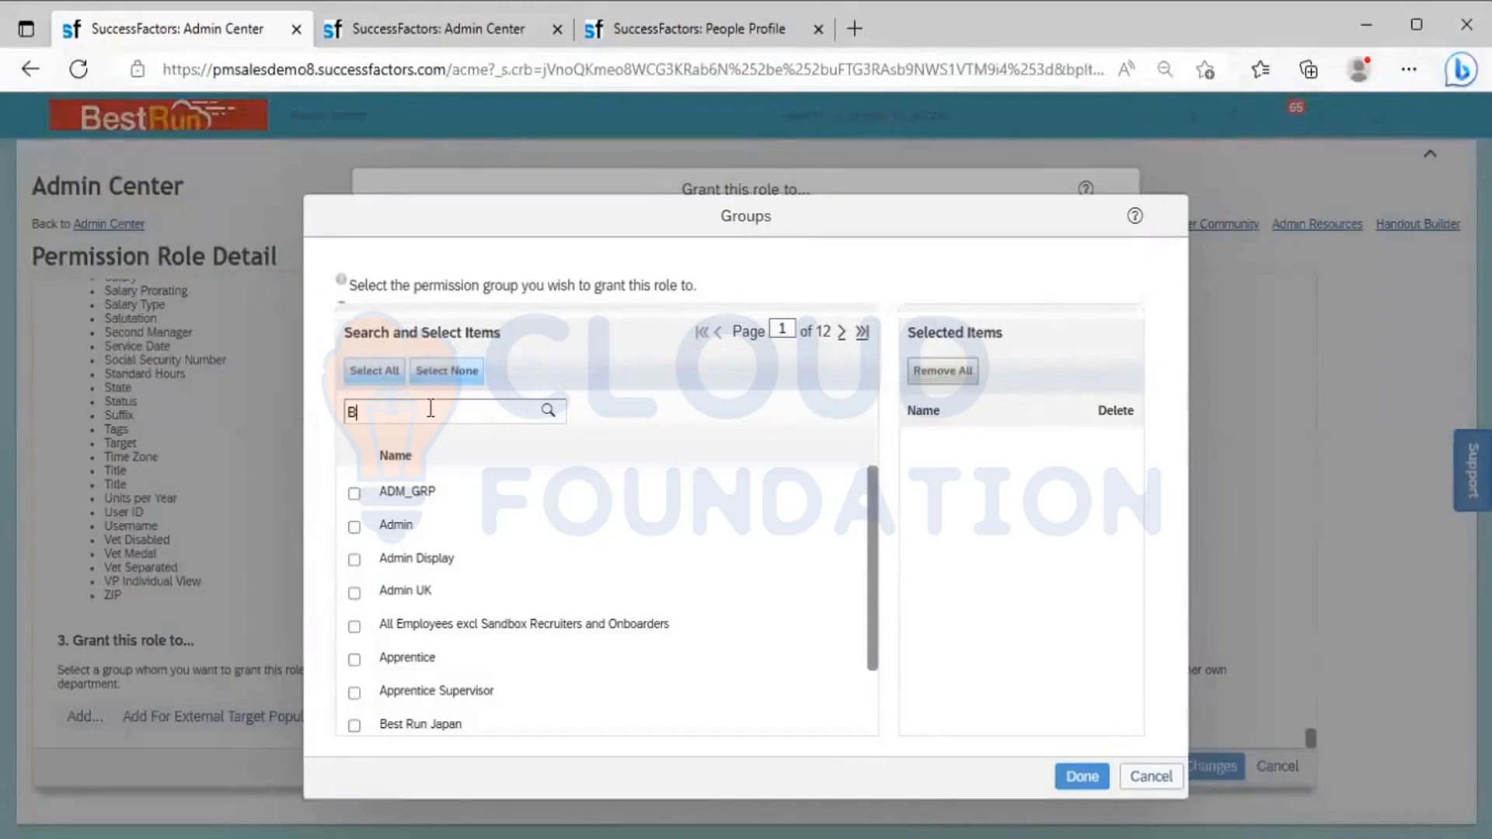
text(R_Leadersh)
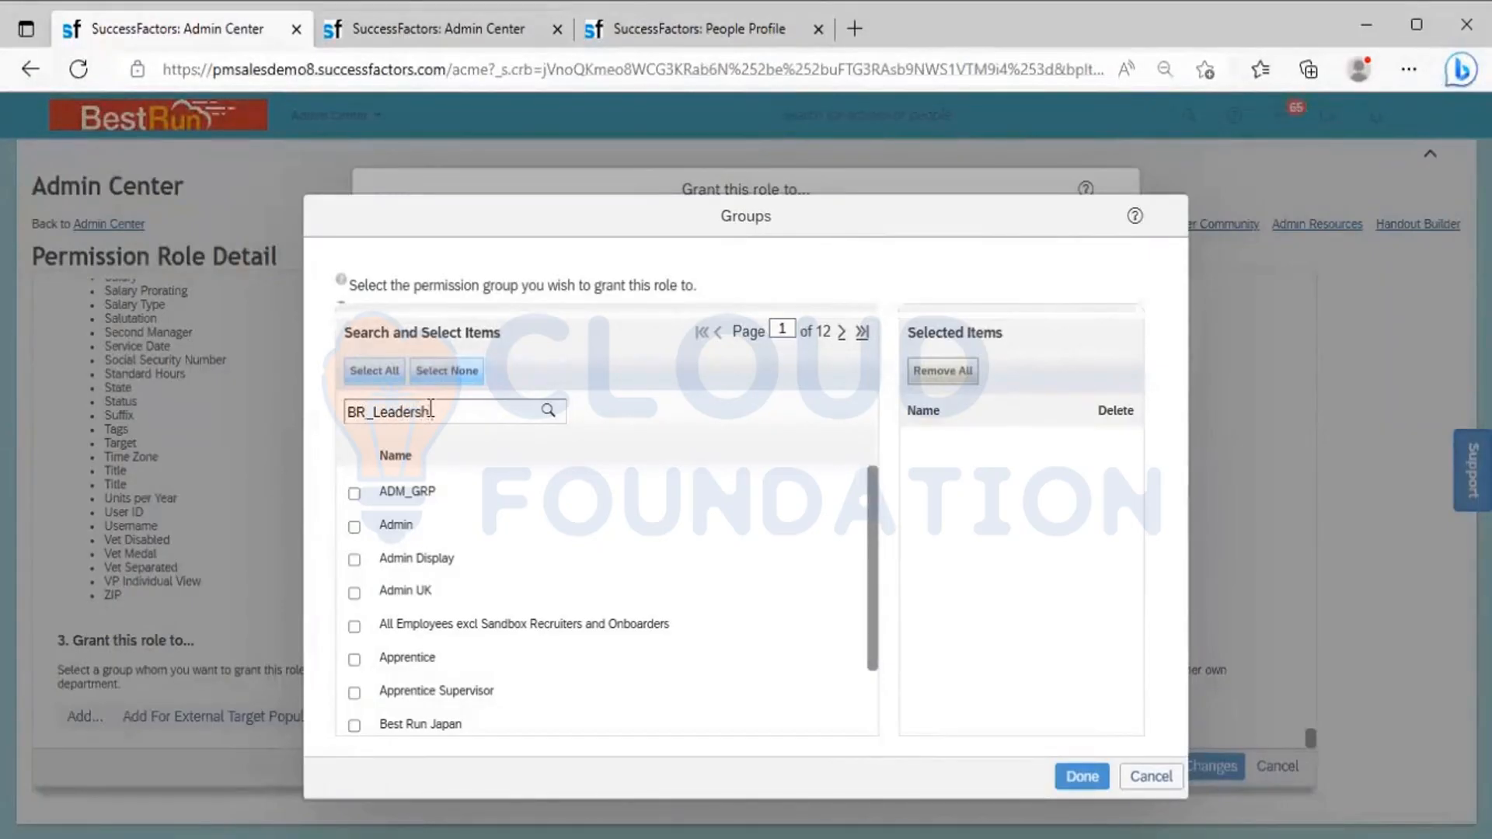
text(ip)
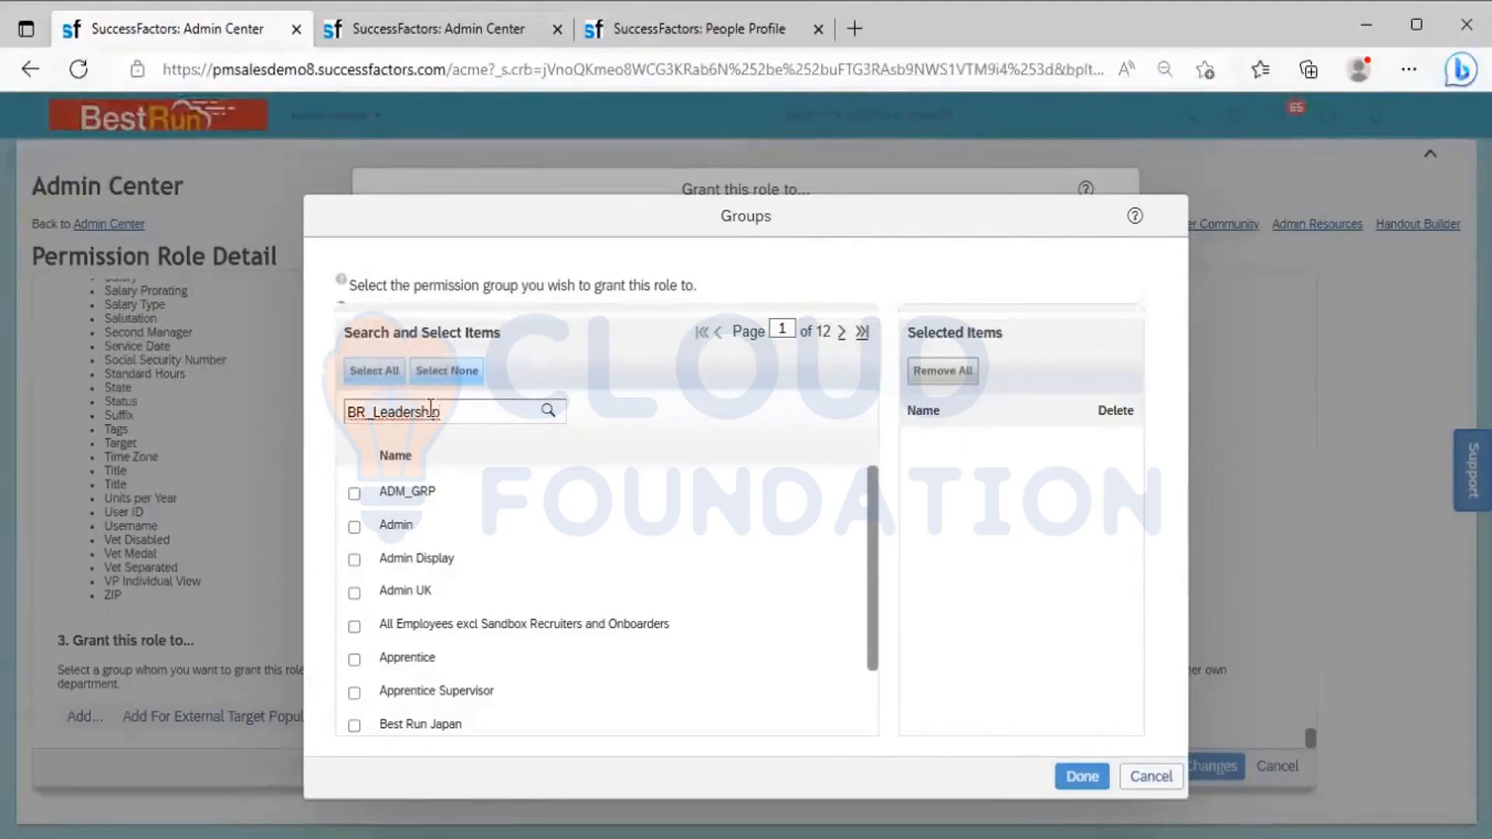
click(545, 408)
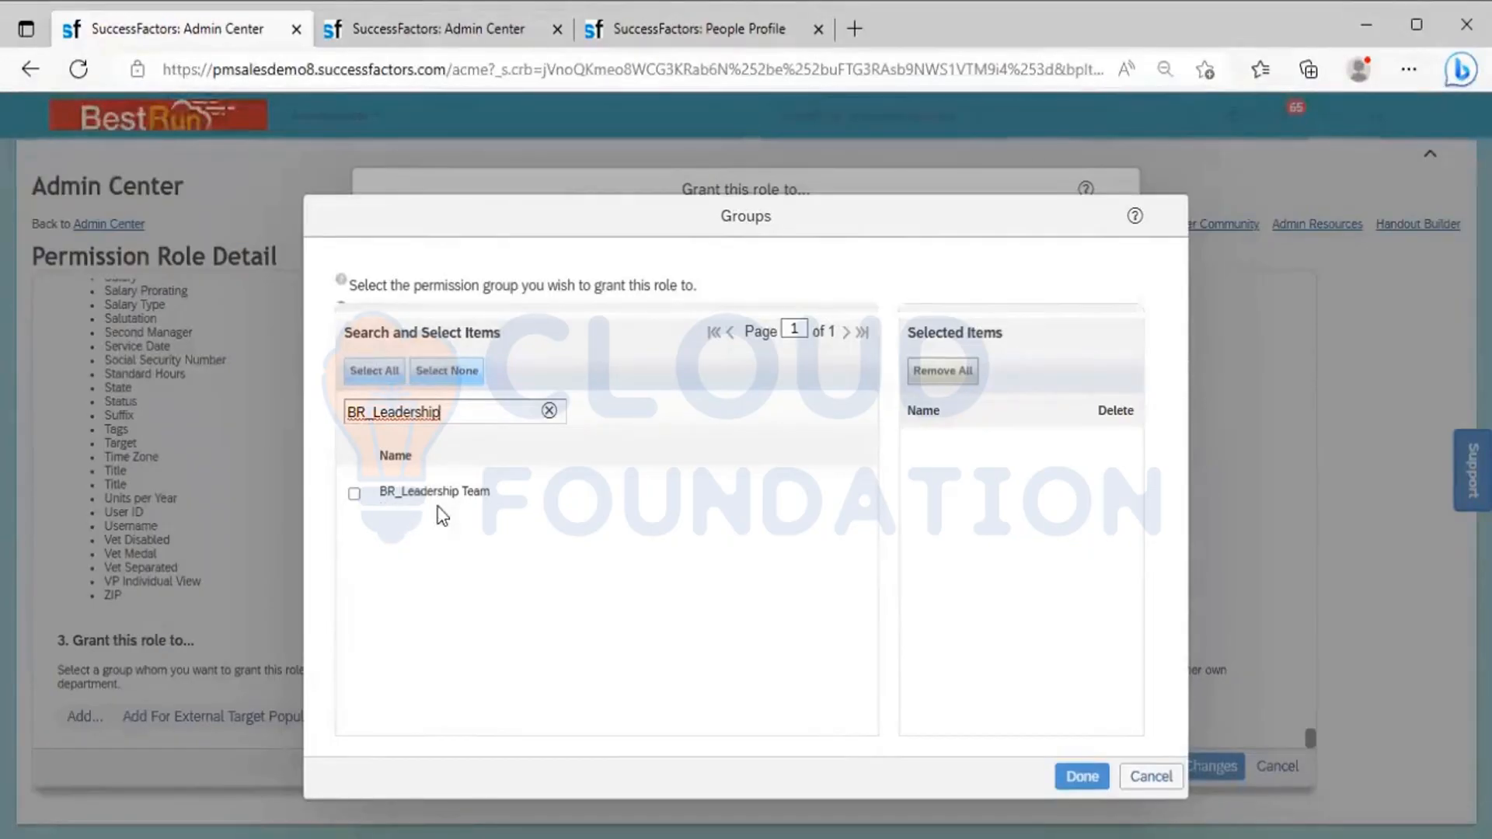
click(353, 493)
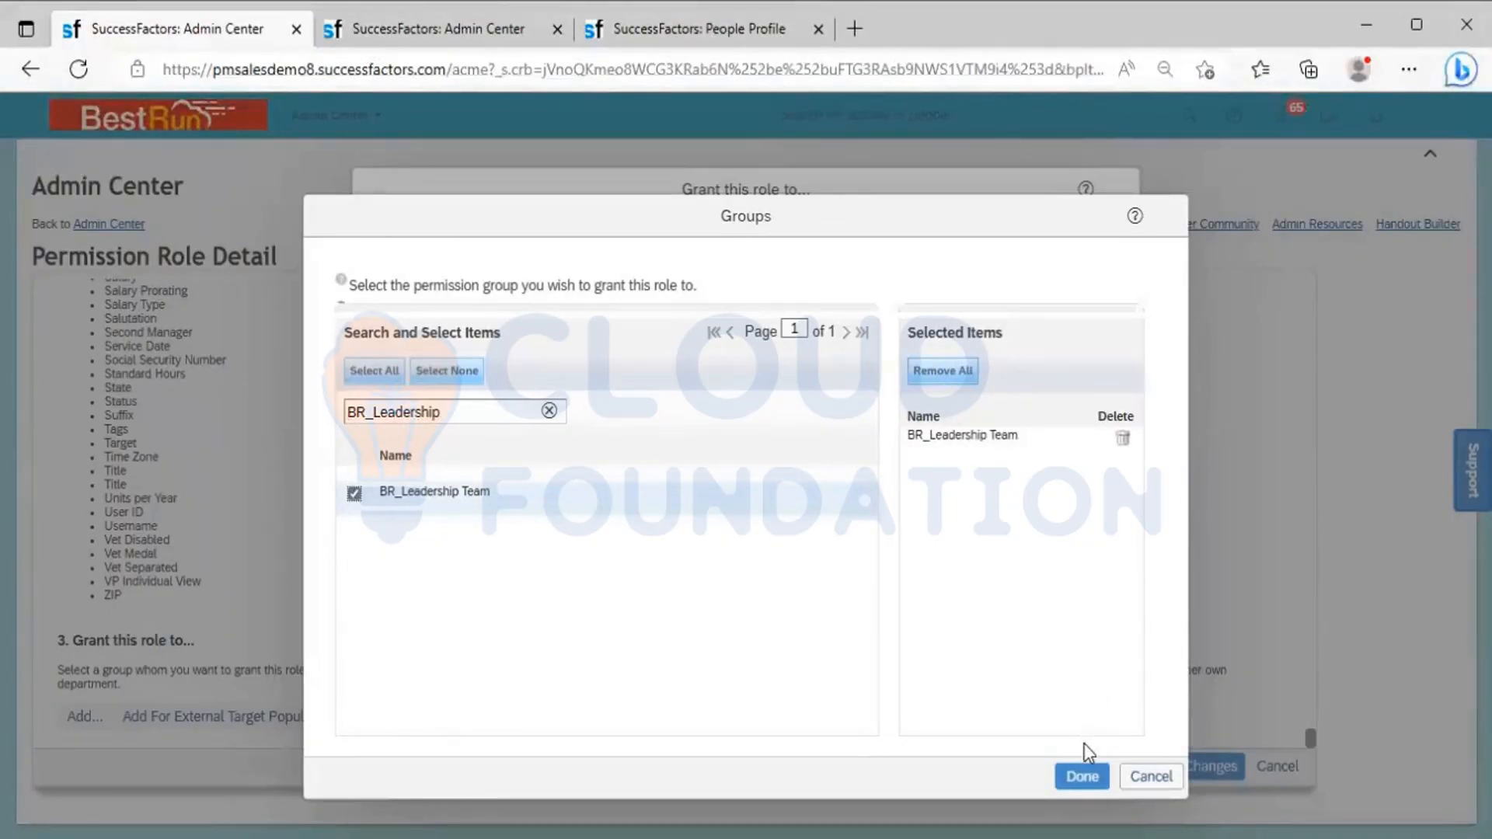
click(1083, 774)
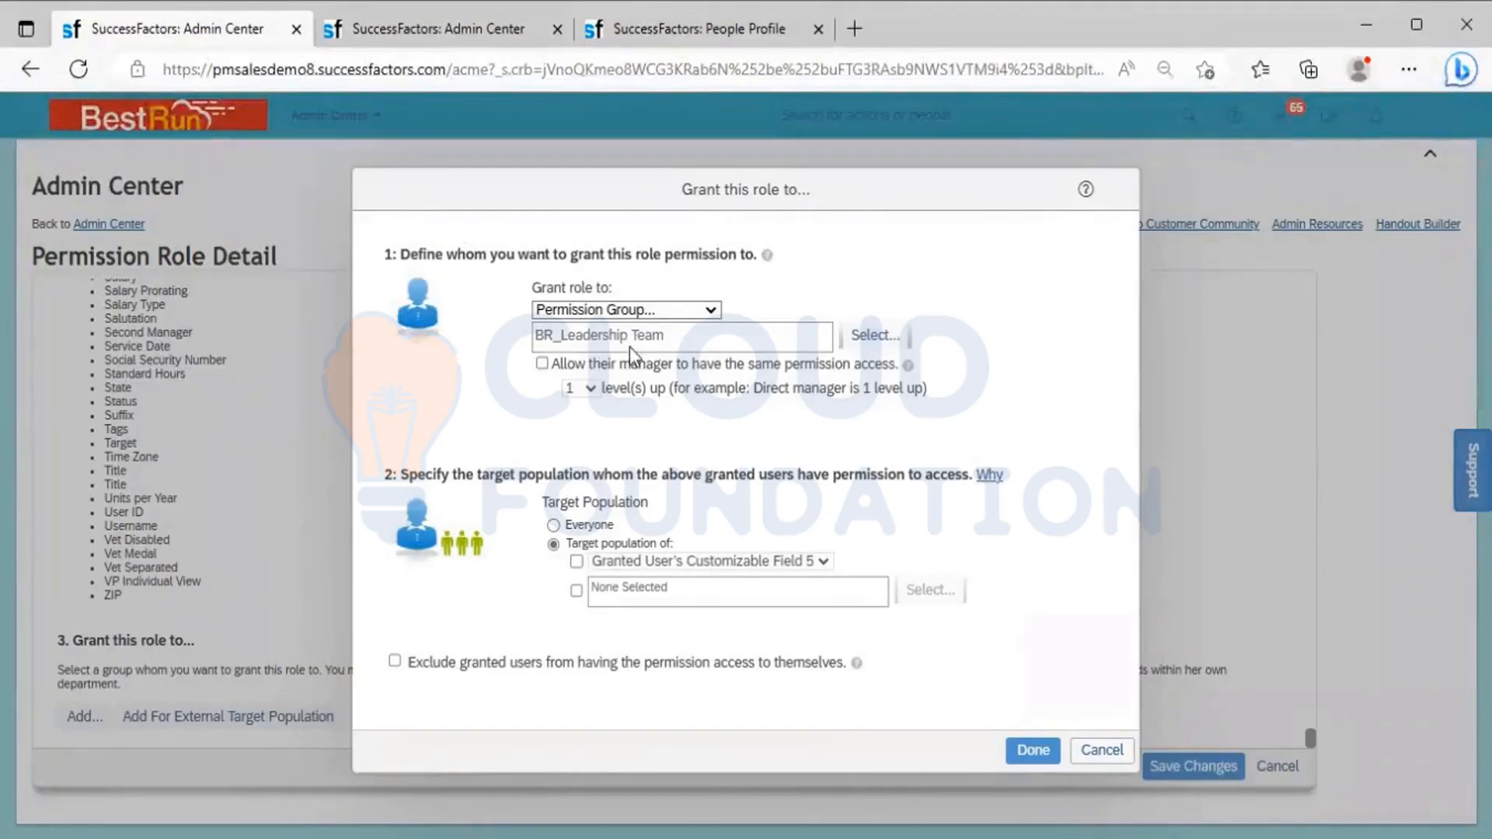
Check the options for a limited target population, then set the target population to Everyone and complete the grant
click(576, 561)
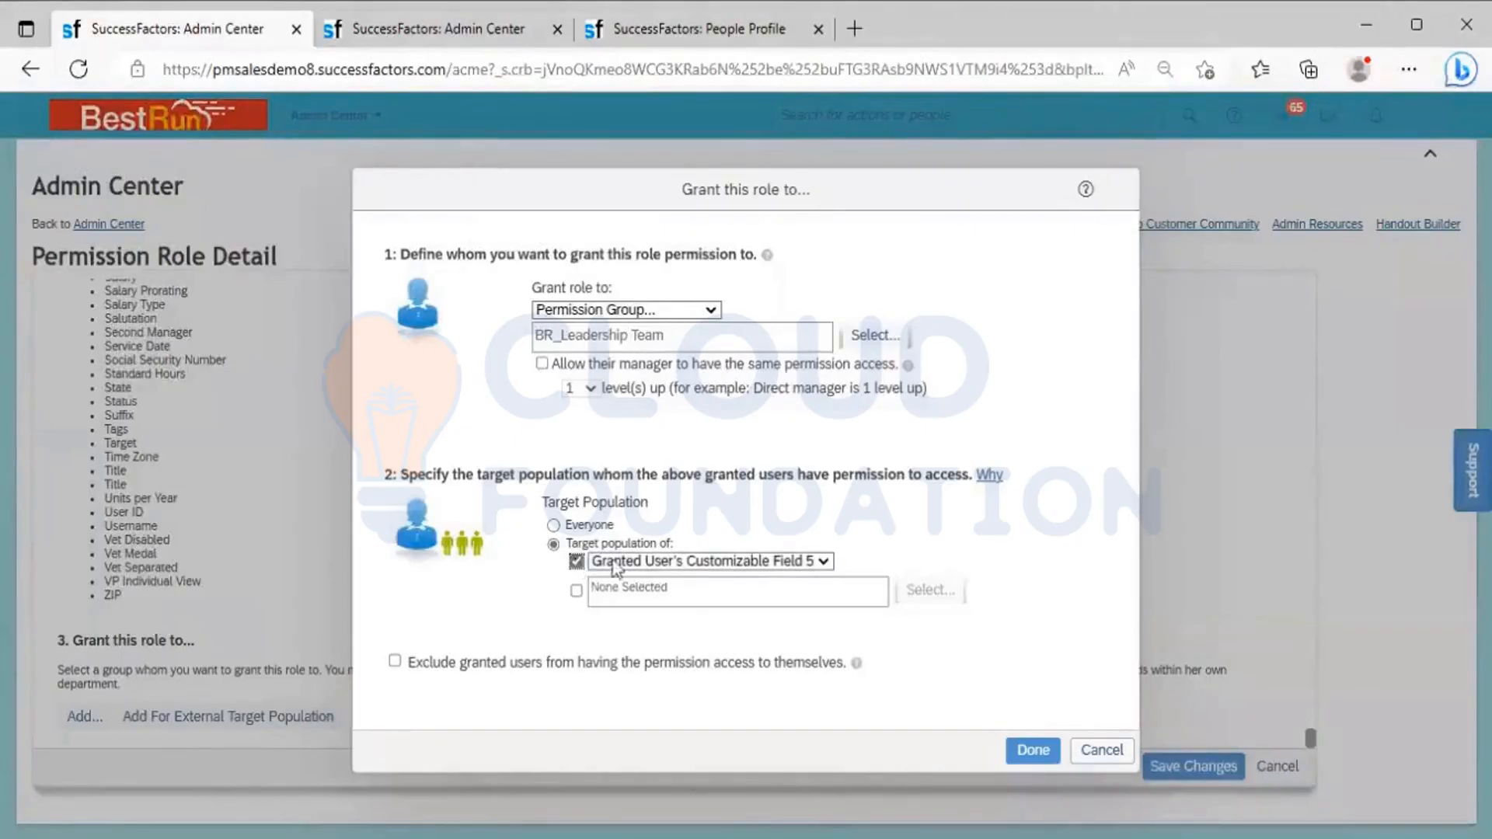
click(666, 561)
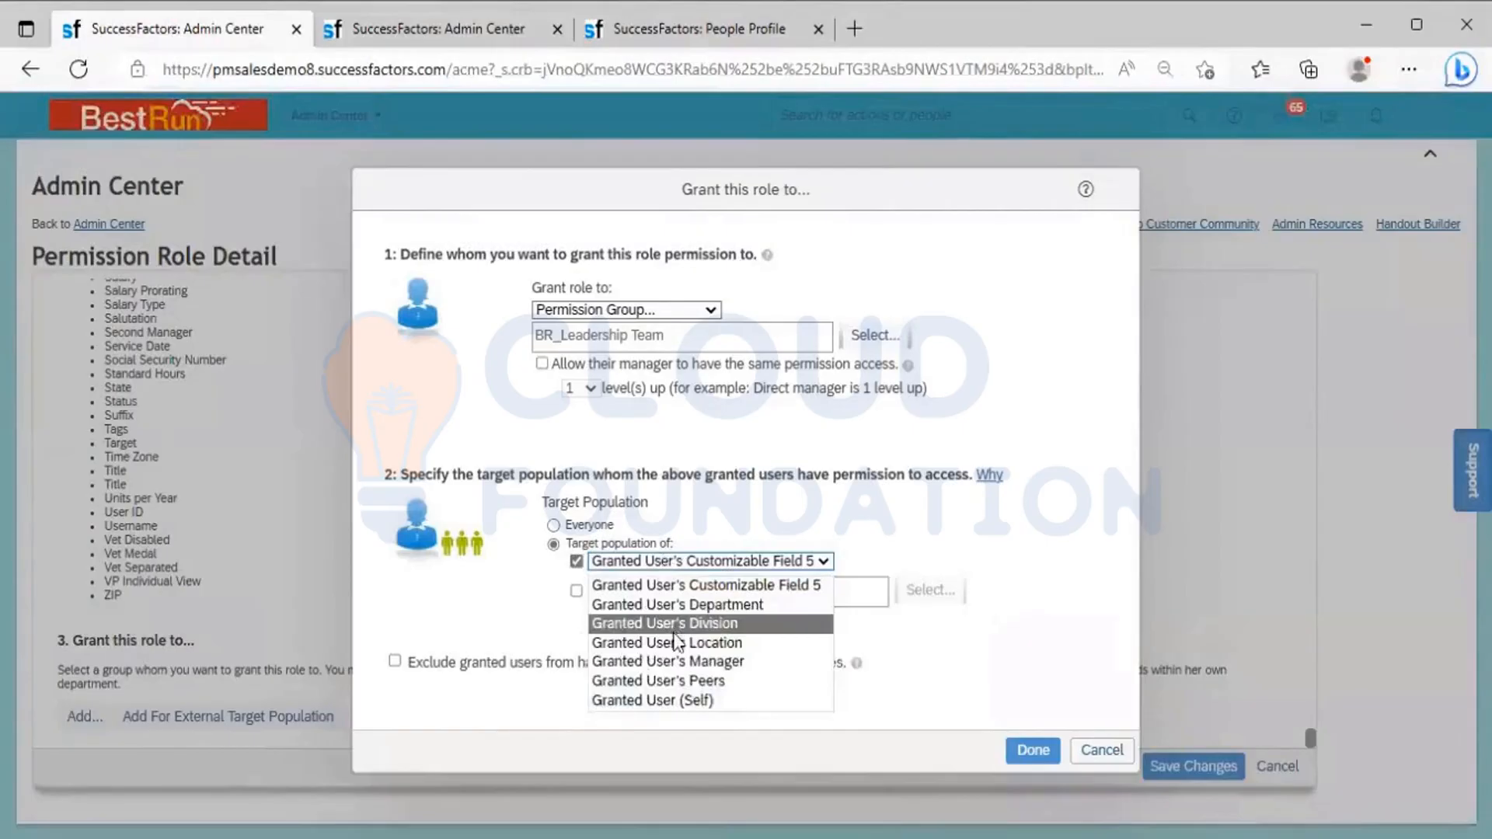
click(553, 527)
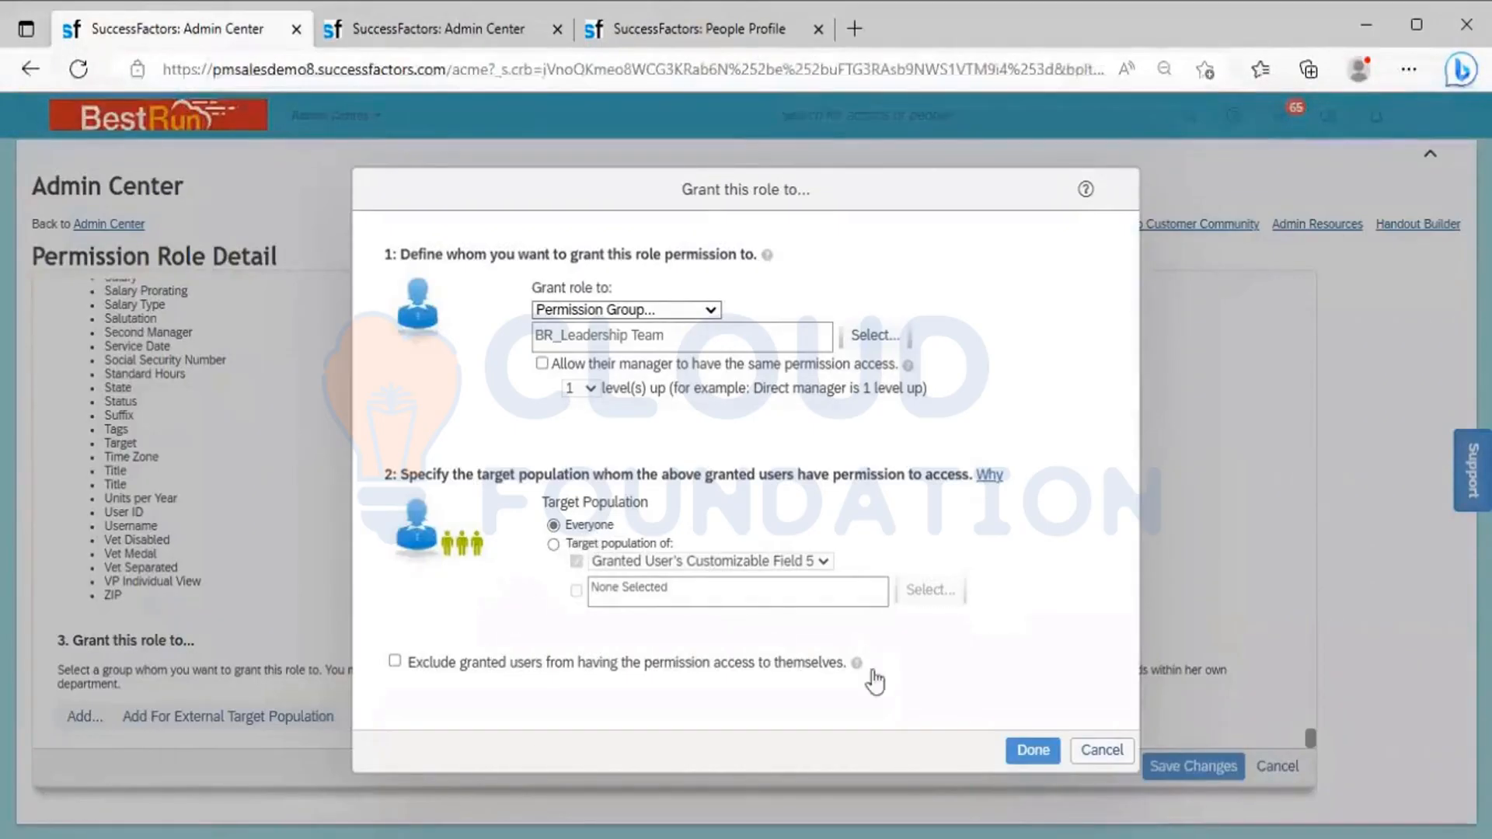
click(1077, 753)
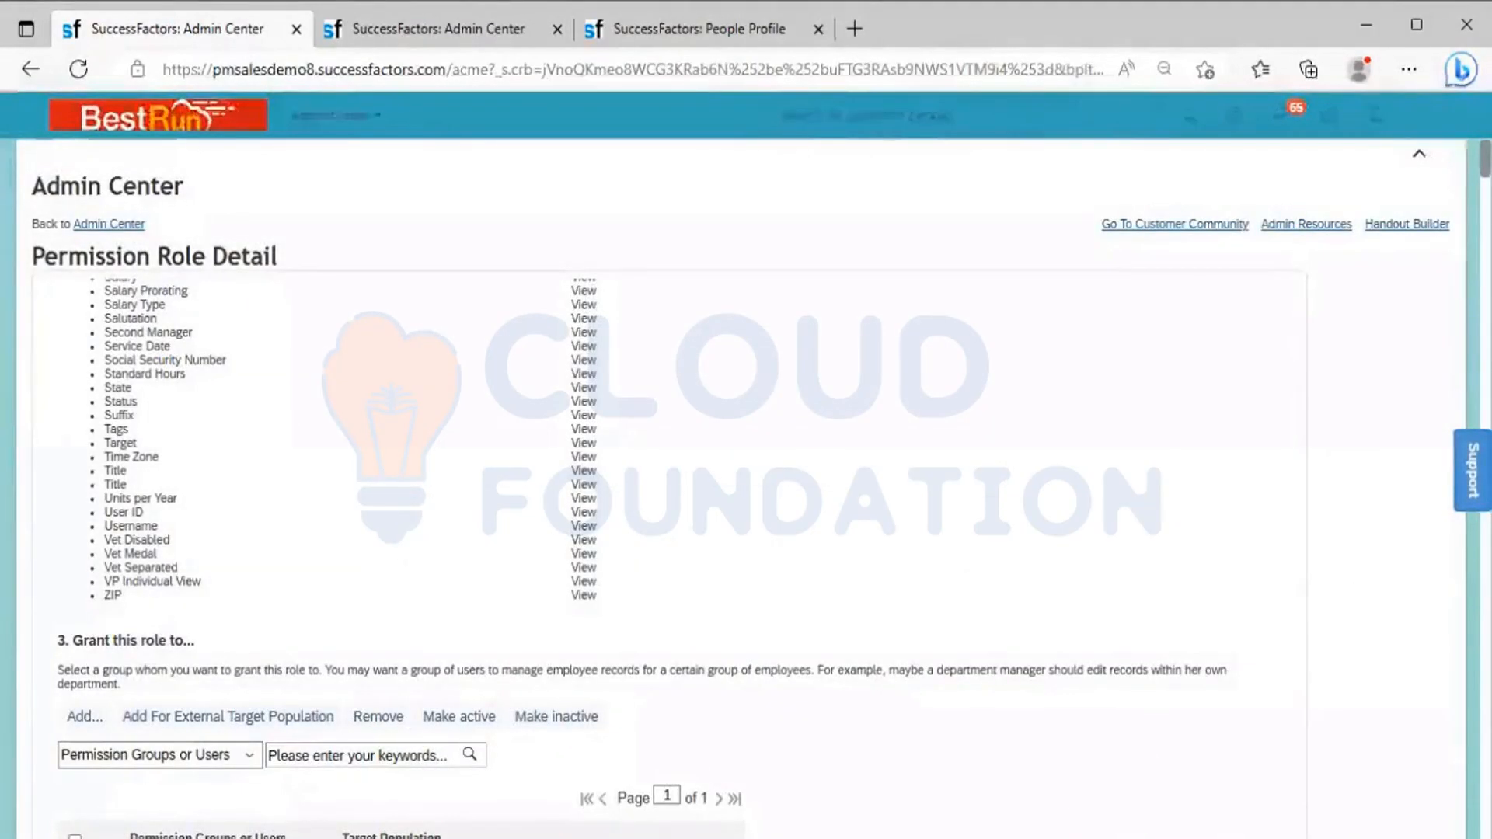
Review the role's granted group, name and permission list, then save the permission role
scroll(668, 466, down, 3)
scroll(544, 466, down, 1)
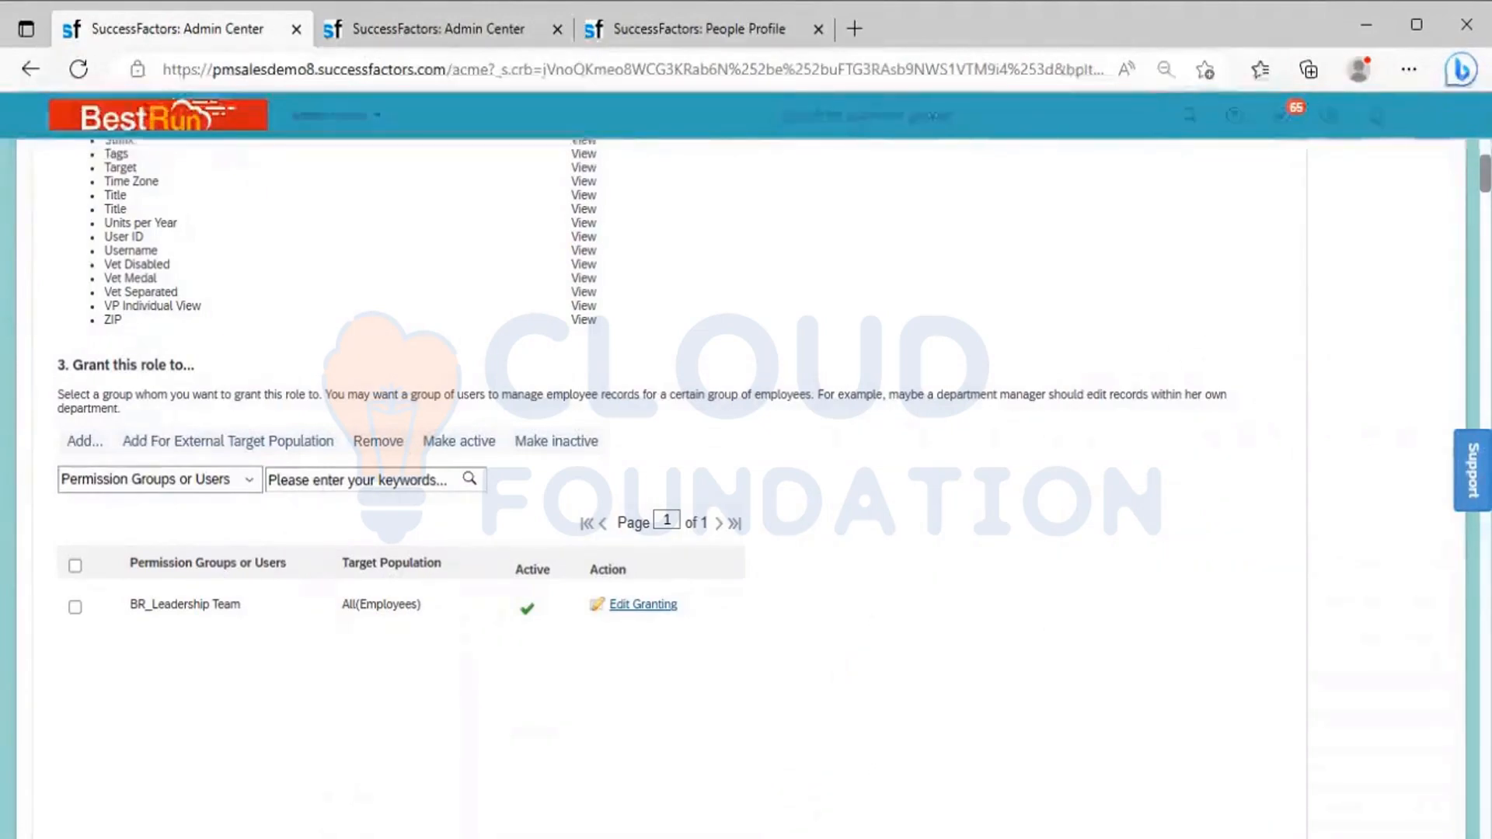
scroll(699, 467, up, 4)
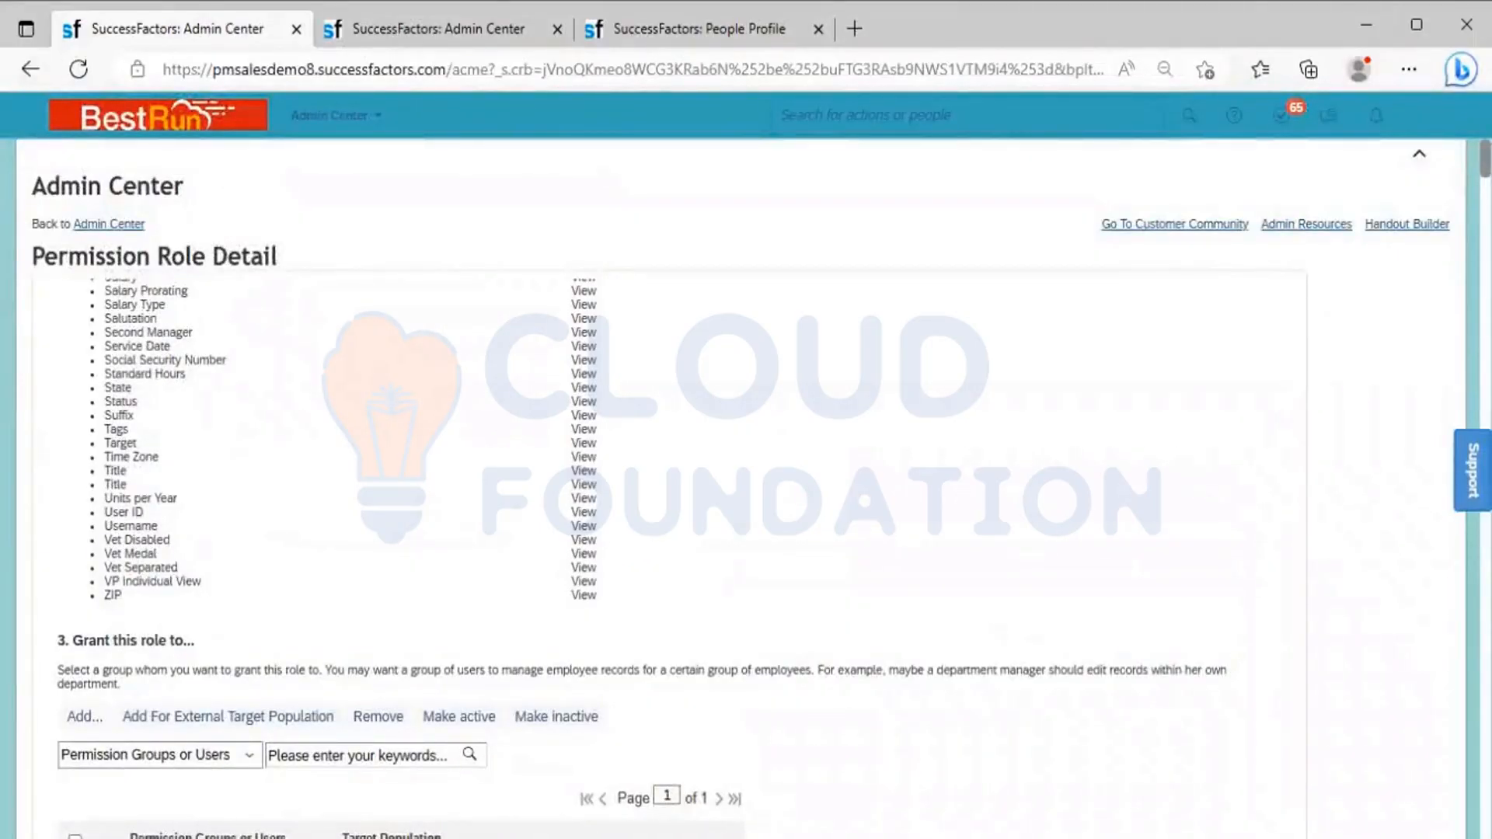
scroll(746, 466, down, 3)
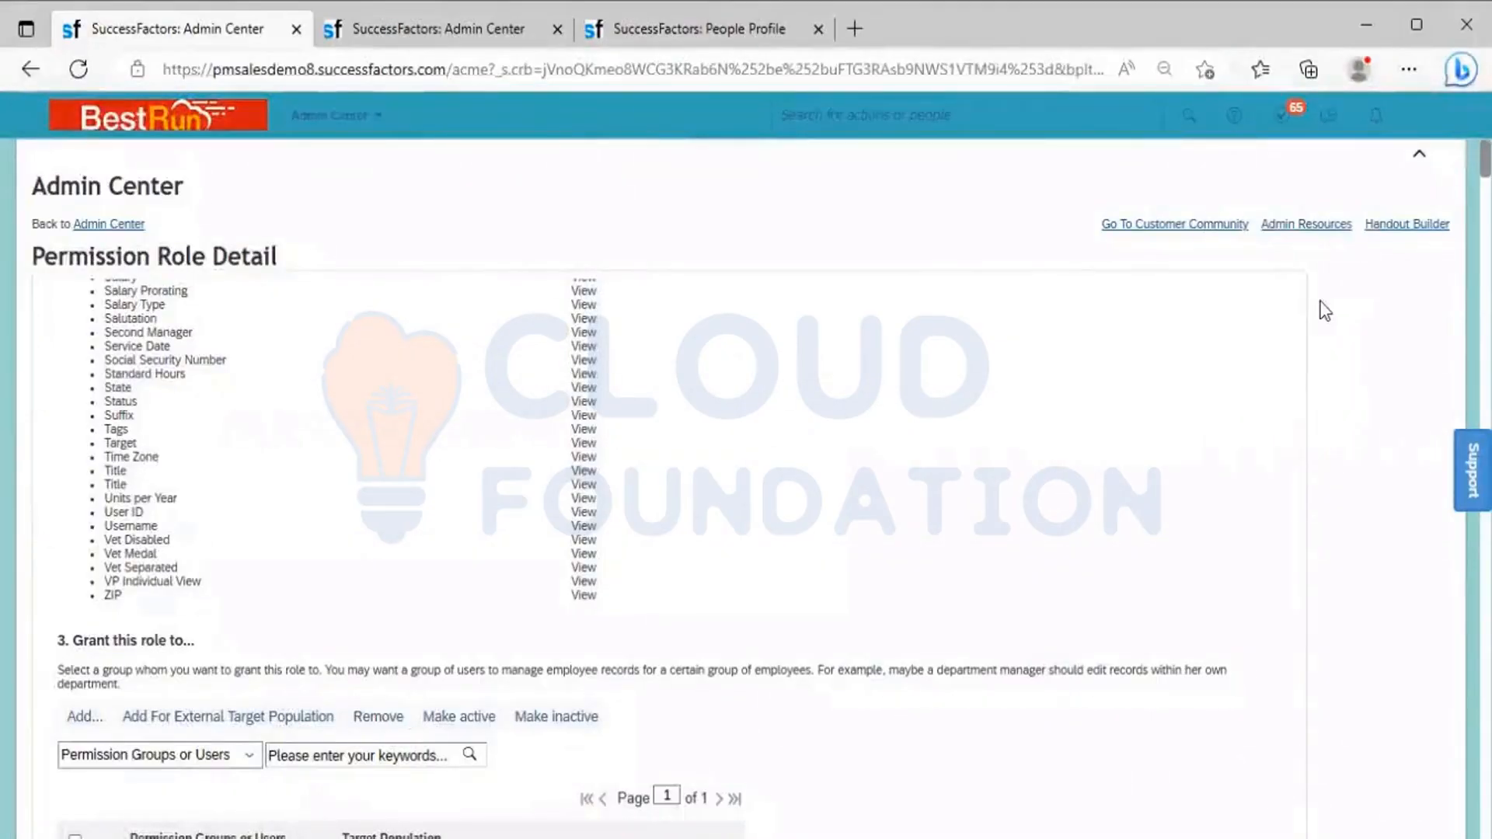
scroll(1300, 325, up, 15)
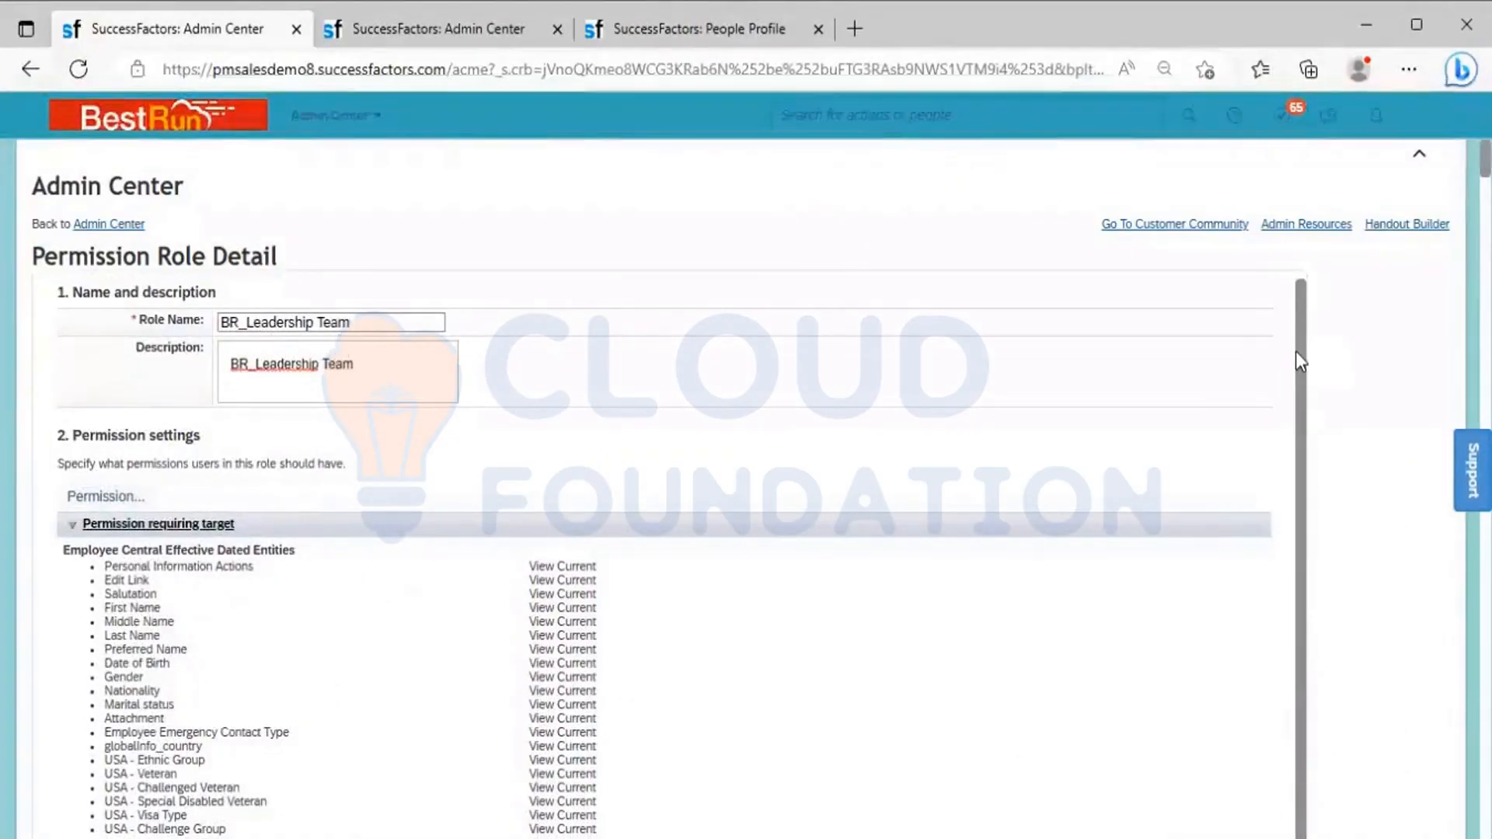
drag(1294, 352, 1295, 256)
scroll(699, 490, down, 15)
scroll(699, 489, down, 15)
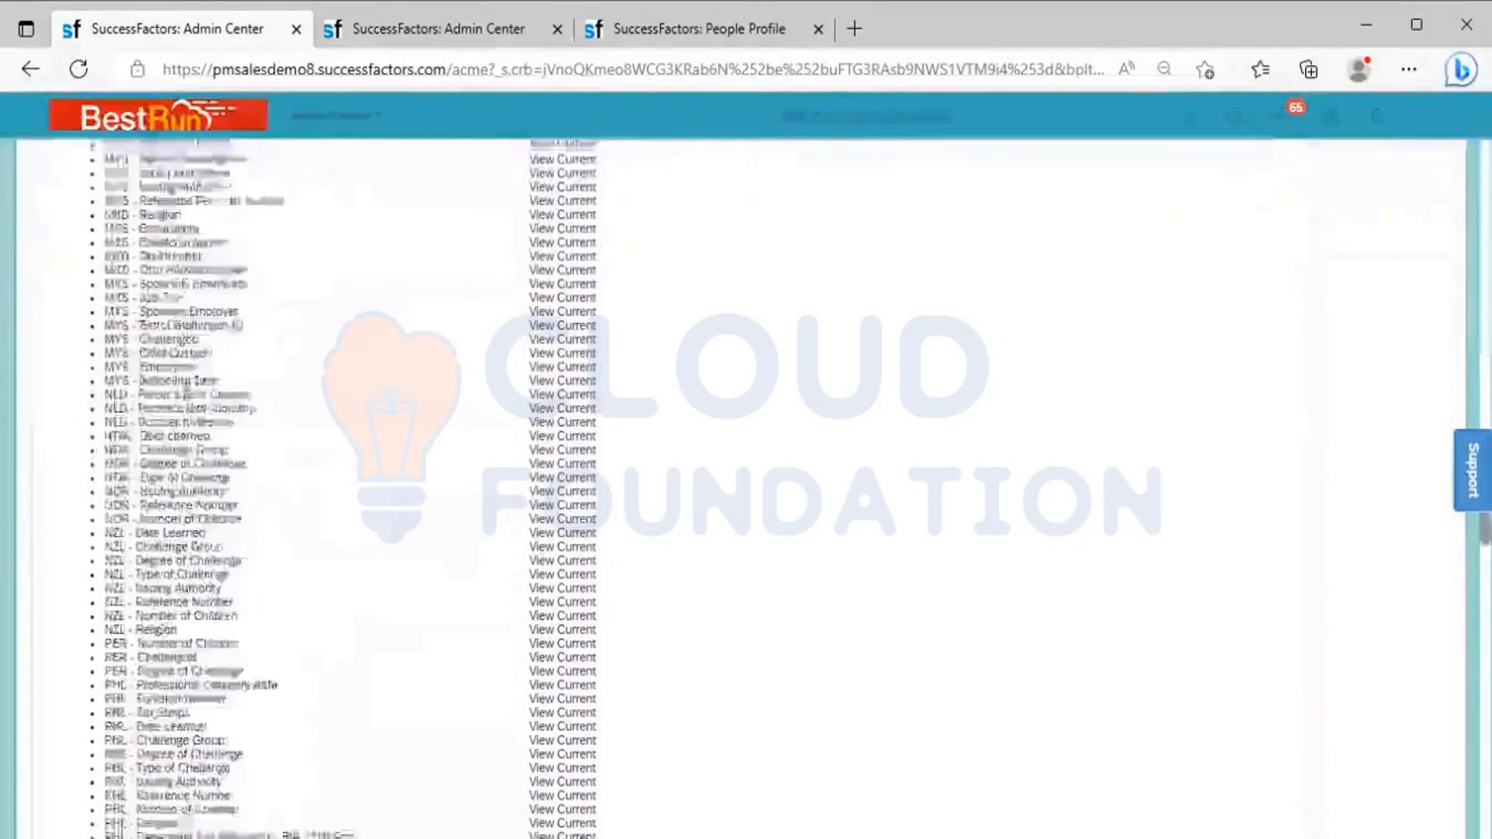
scroll(700, 489, down, 20)
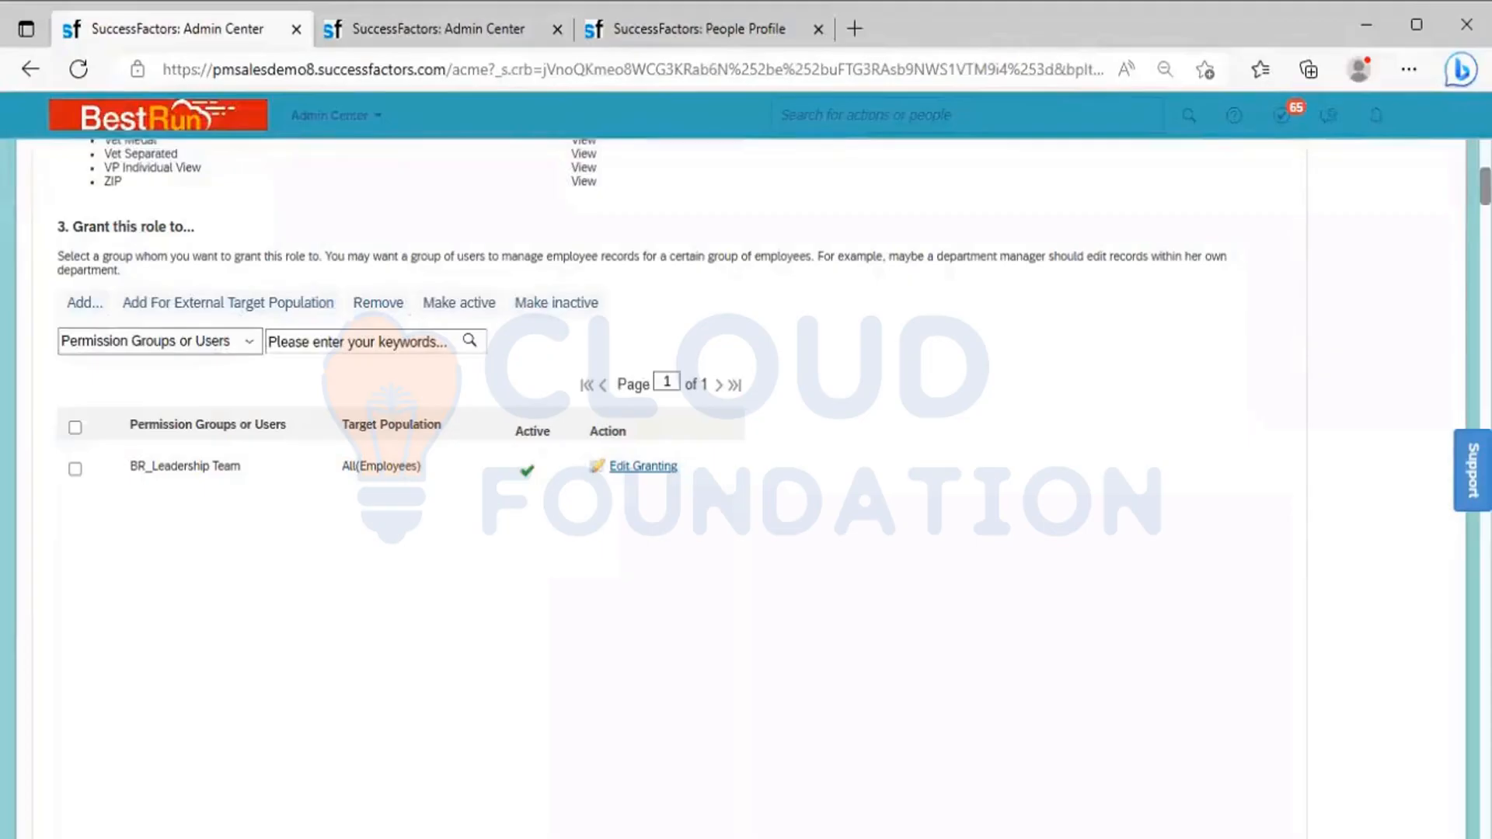
drag(1485, 187, 1485, 826)
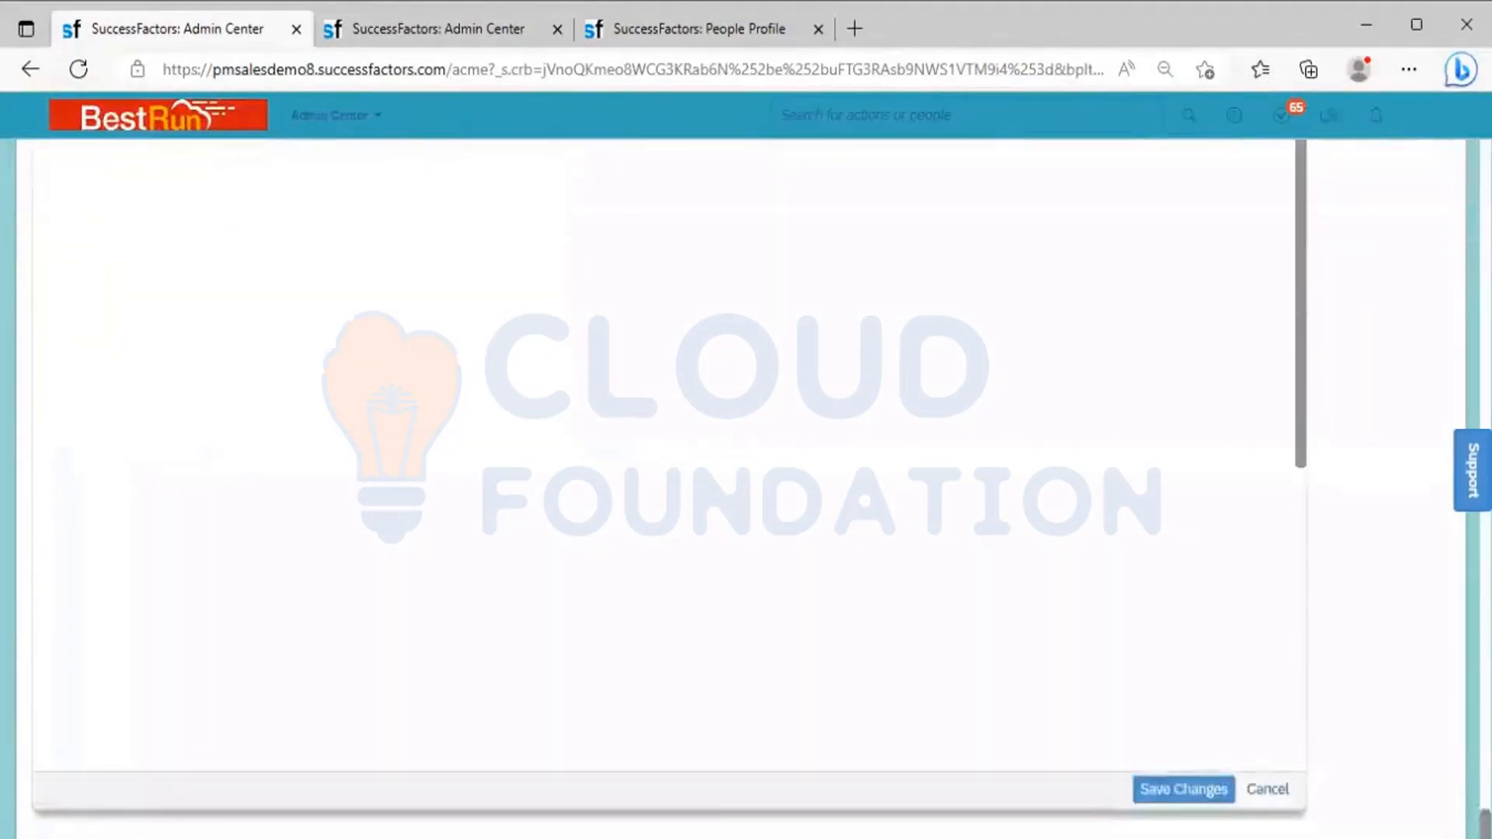
click(1210, 786)
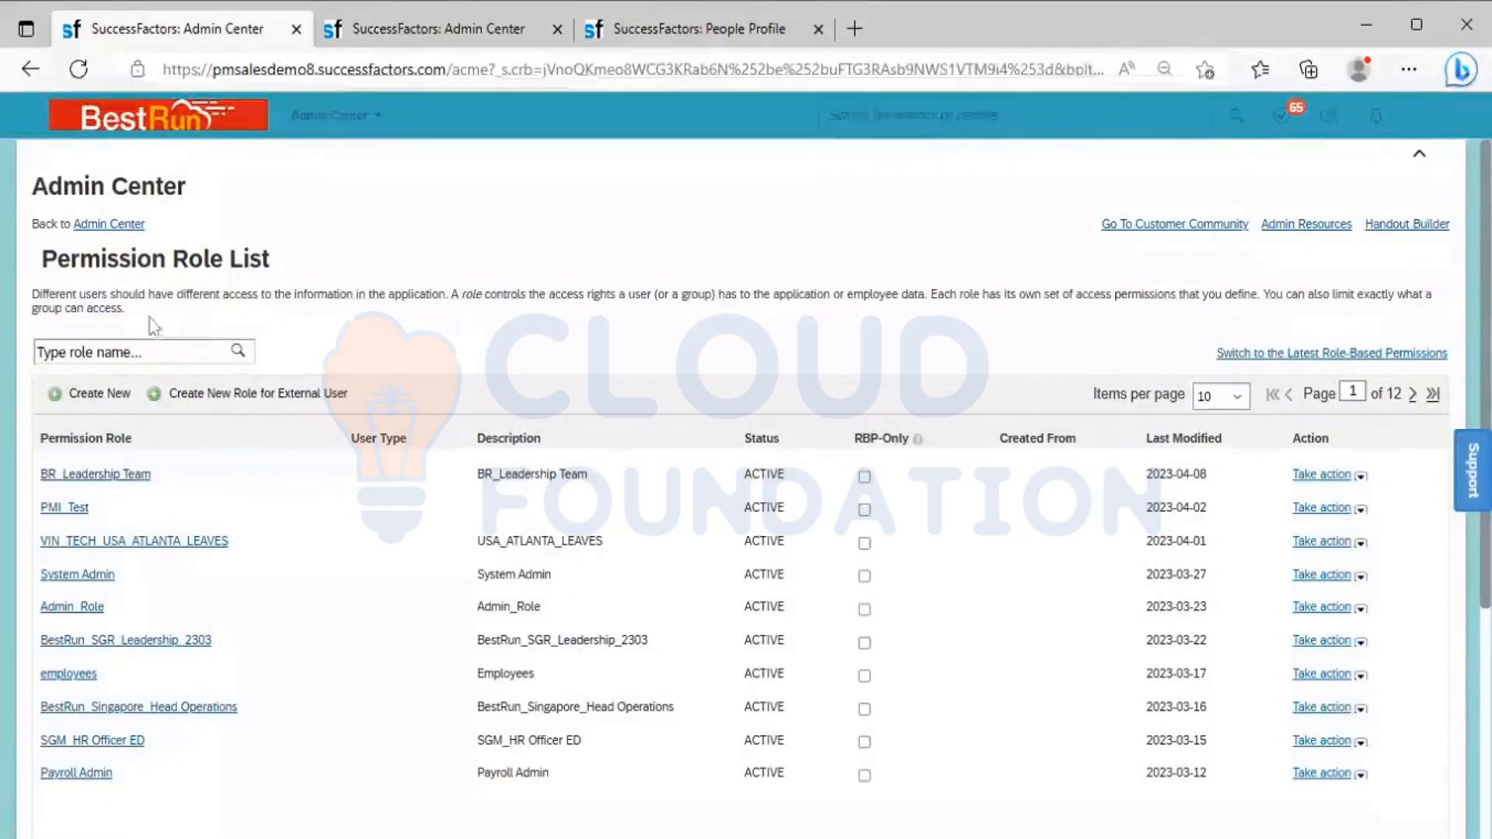
Open the BR_Leadership Team group in Manage Permission Groups and examine its granted permission roles and its definition
click(420, 35)
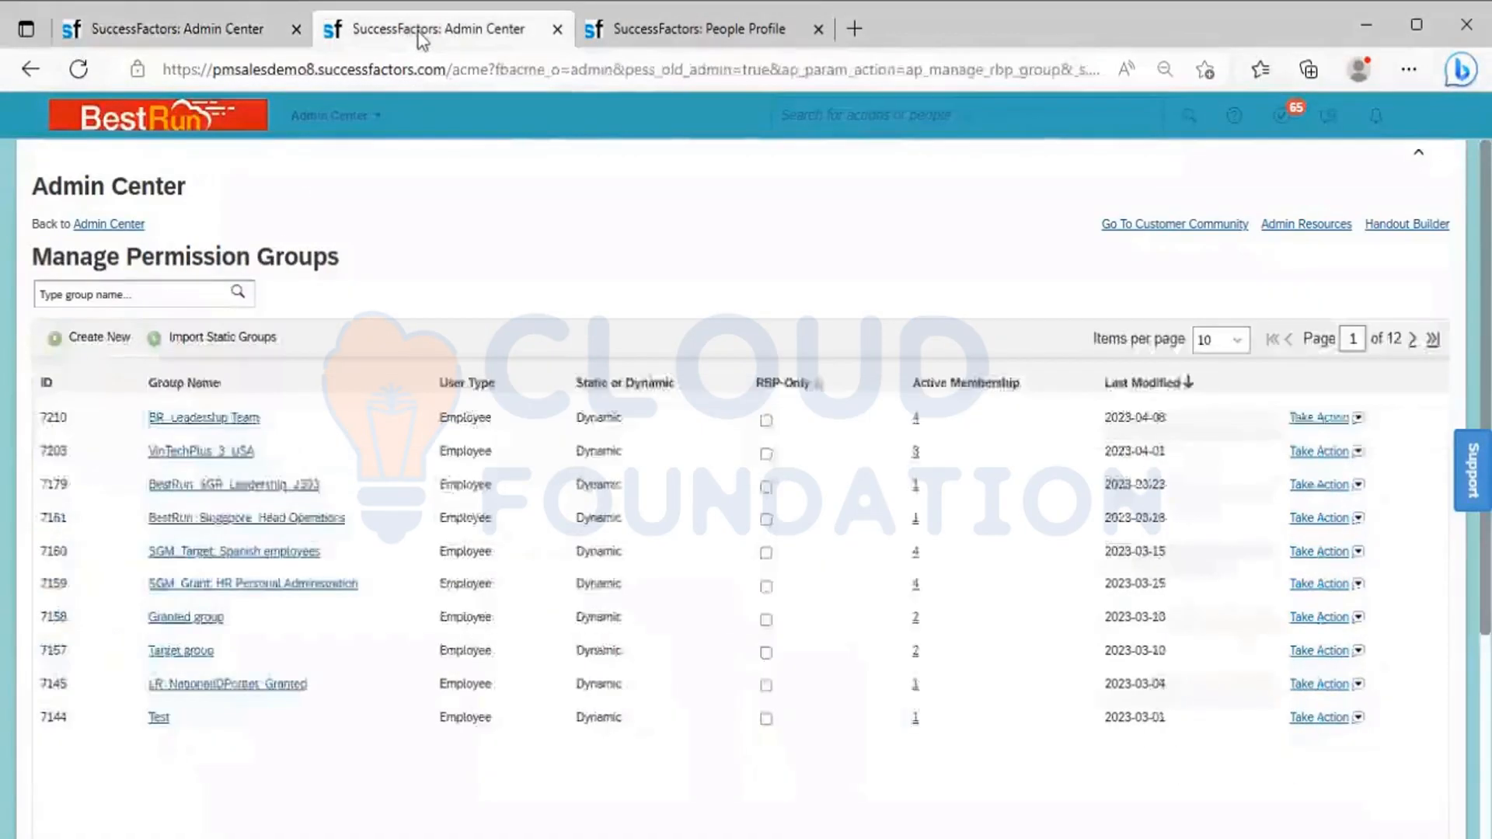
click(213, 421)
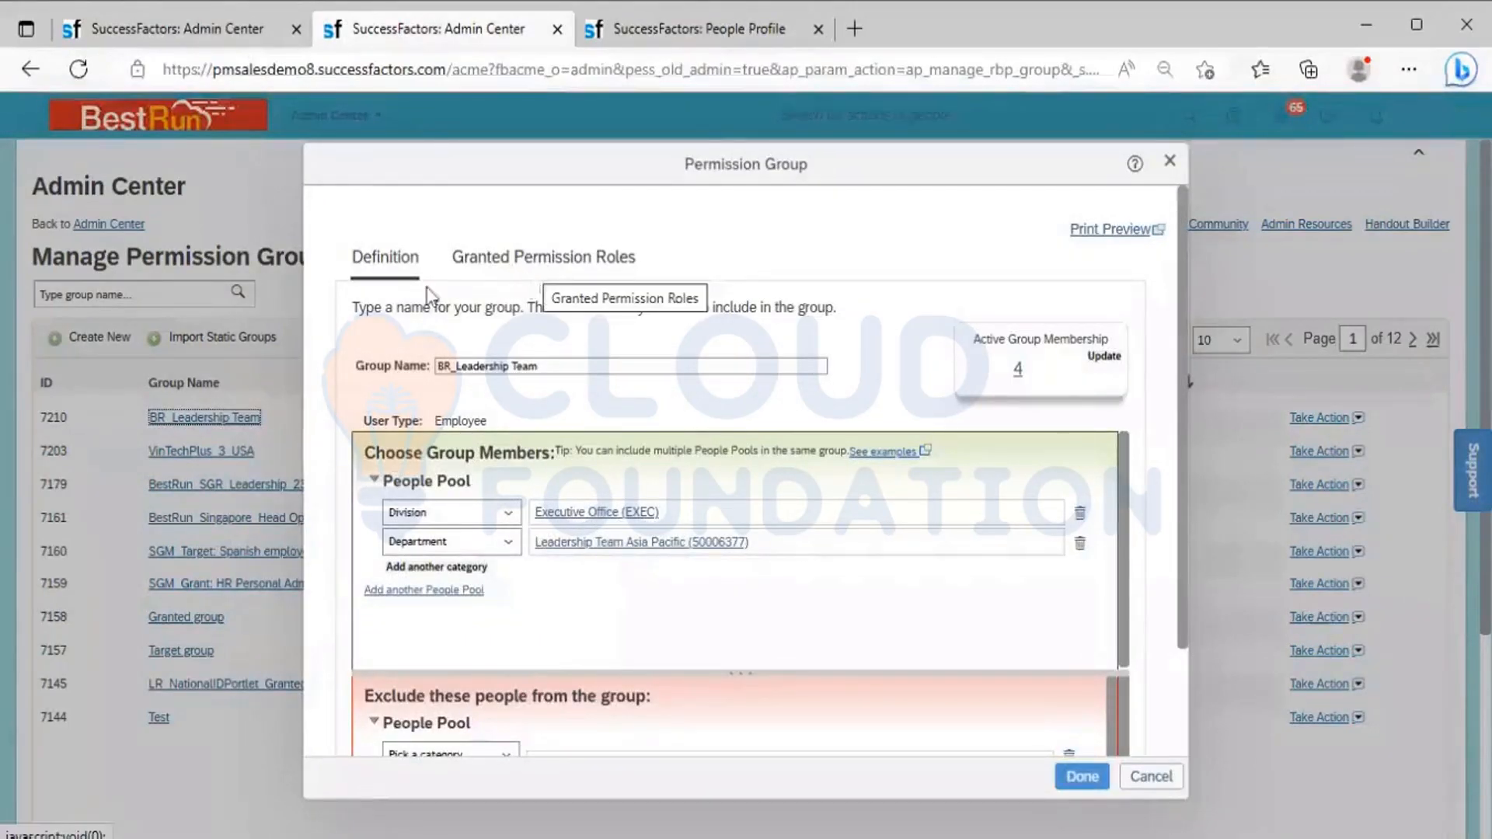
click(507, 269)
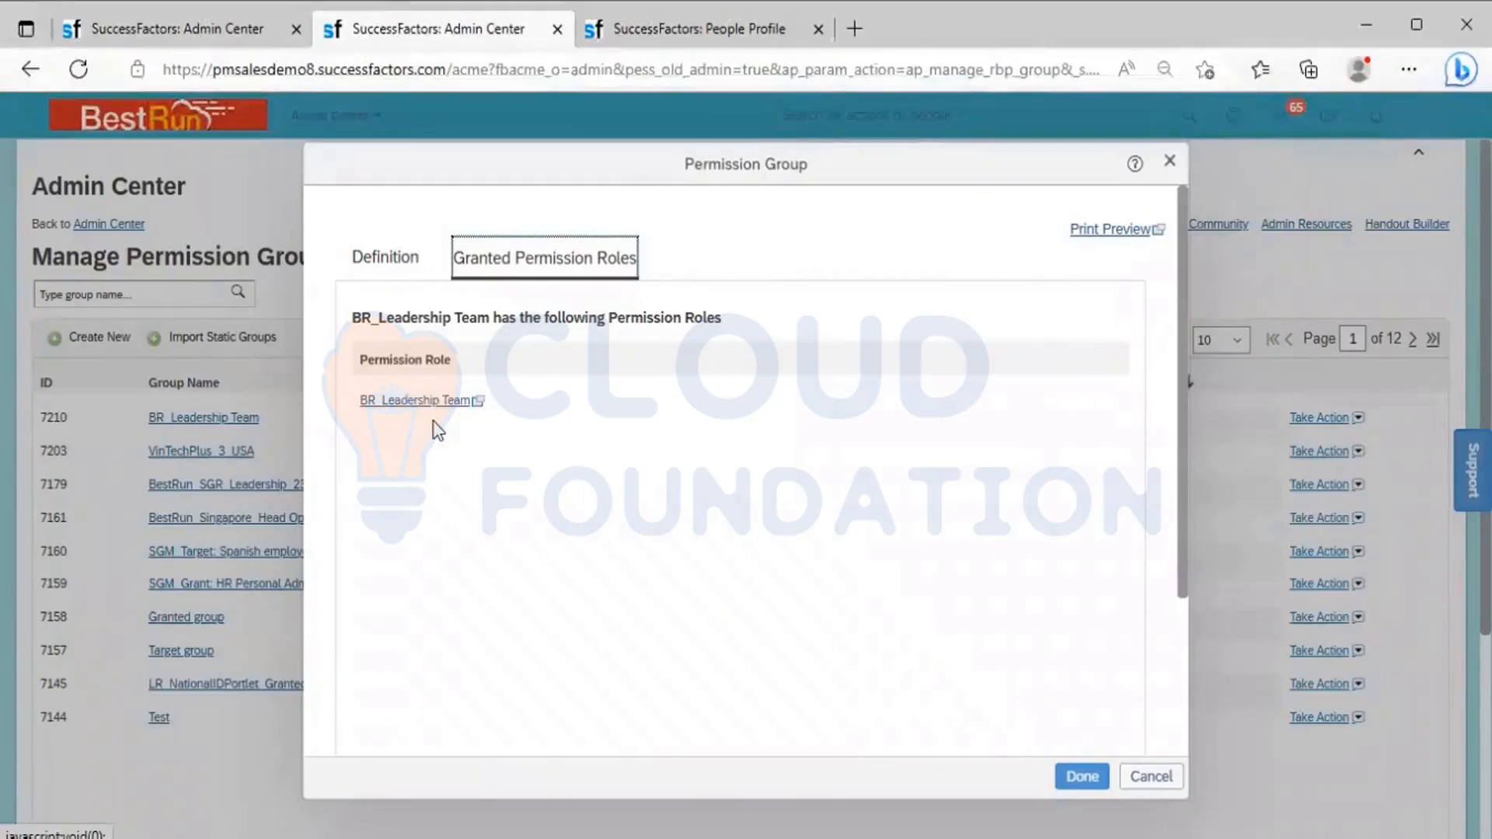
click(376, 267)
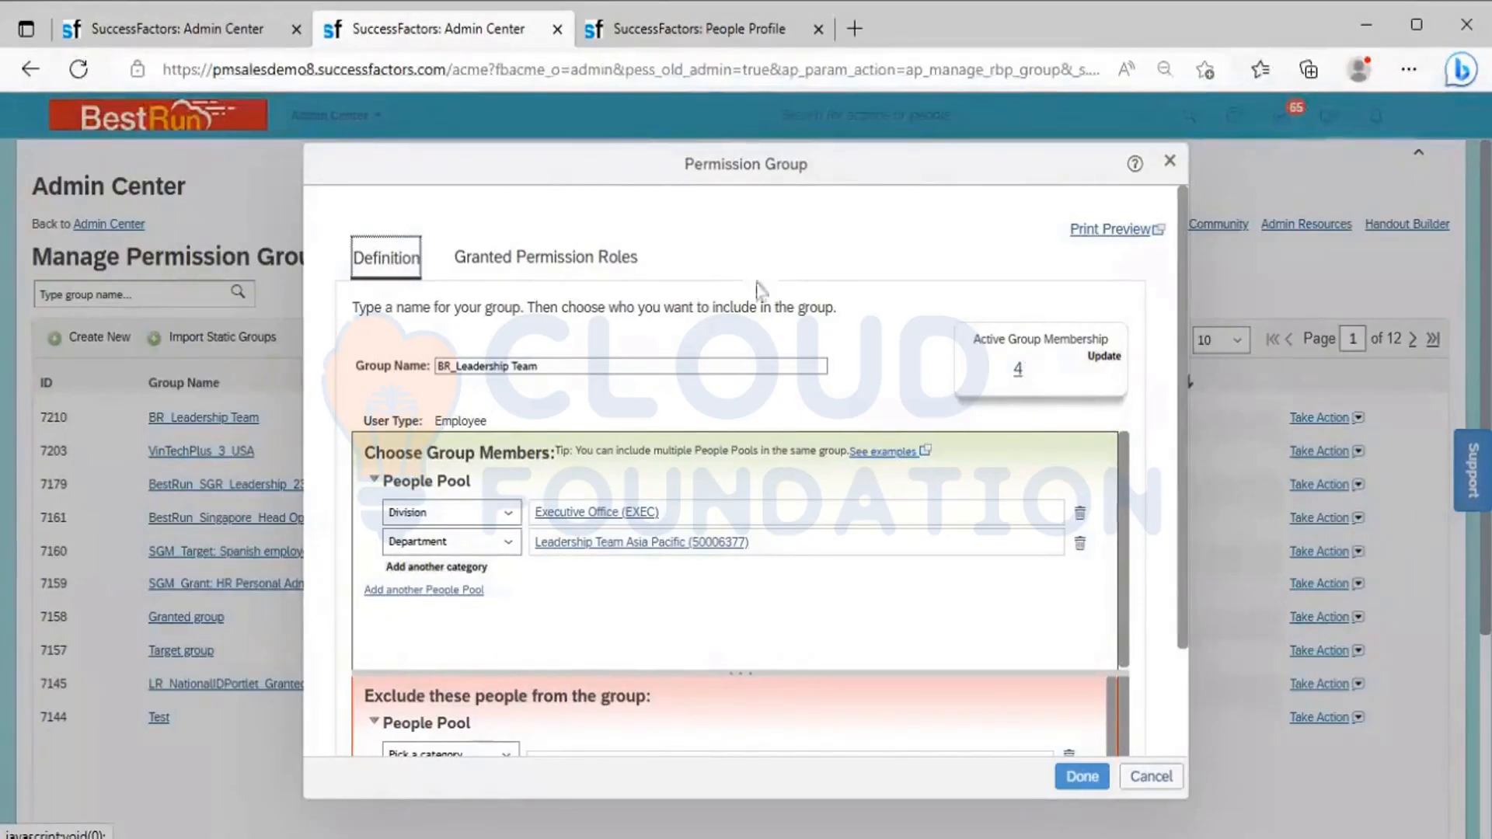
Glance at the permission role list, then open the active membership of the BR_Leadership Team group
click(178, 30)
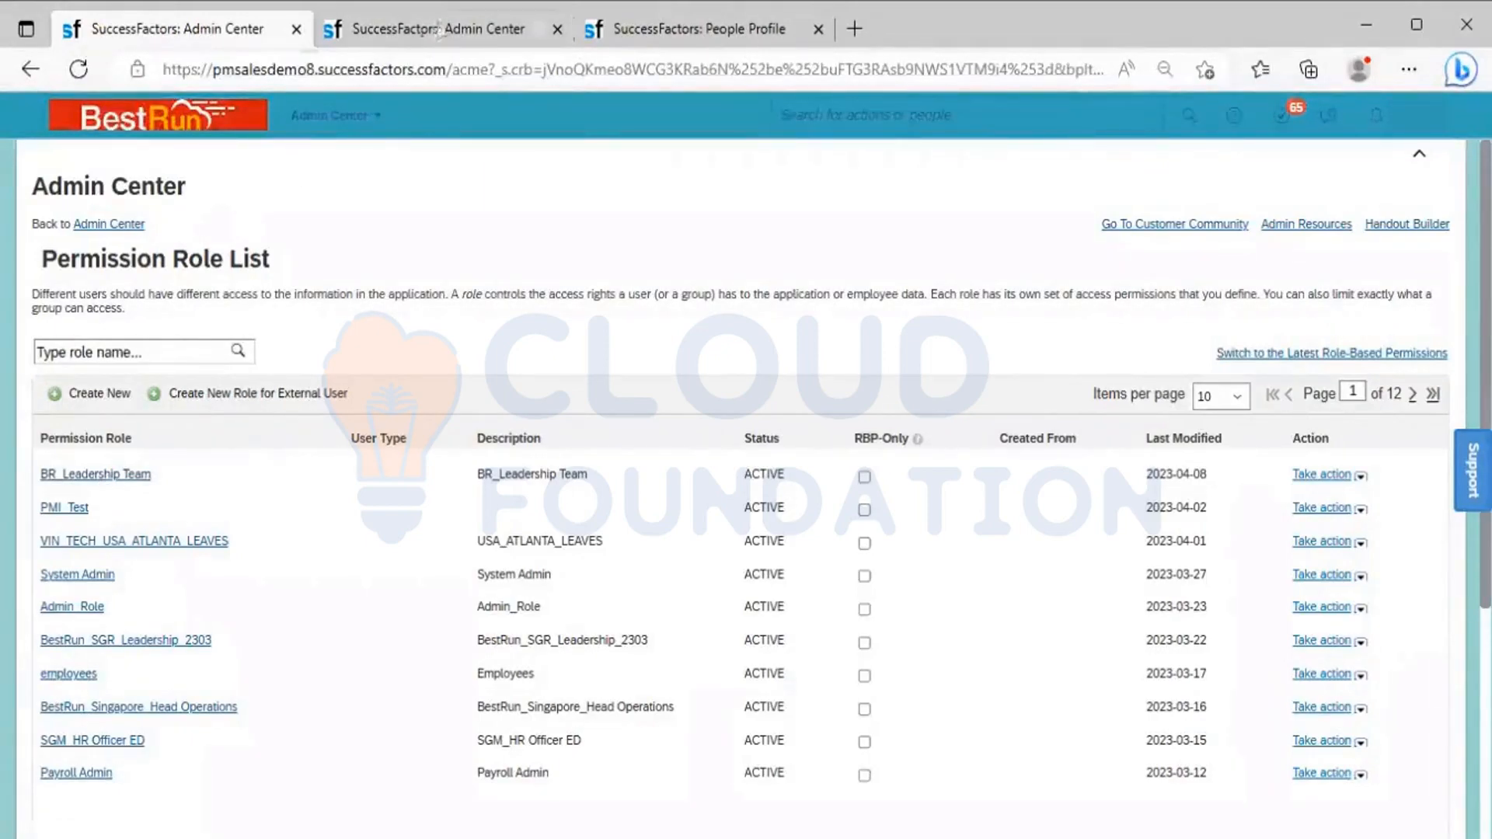
click(439, 31)
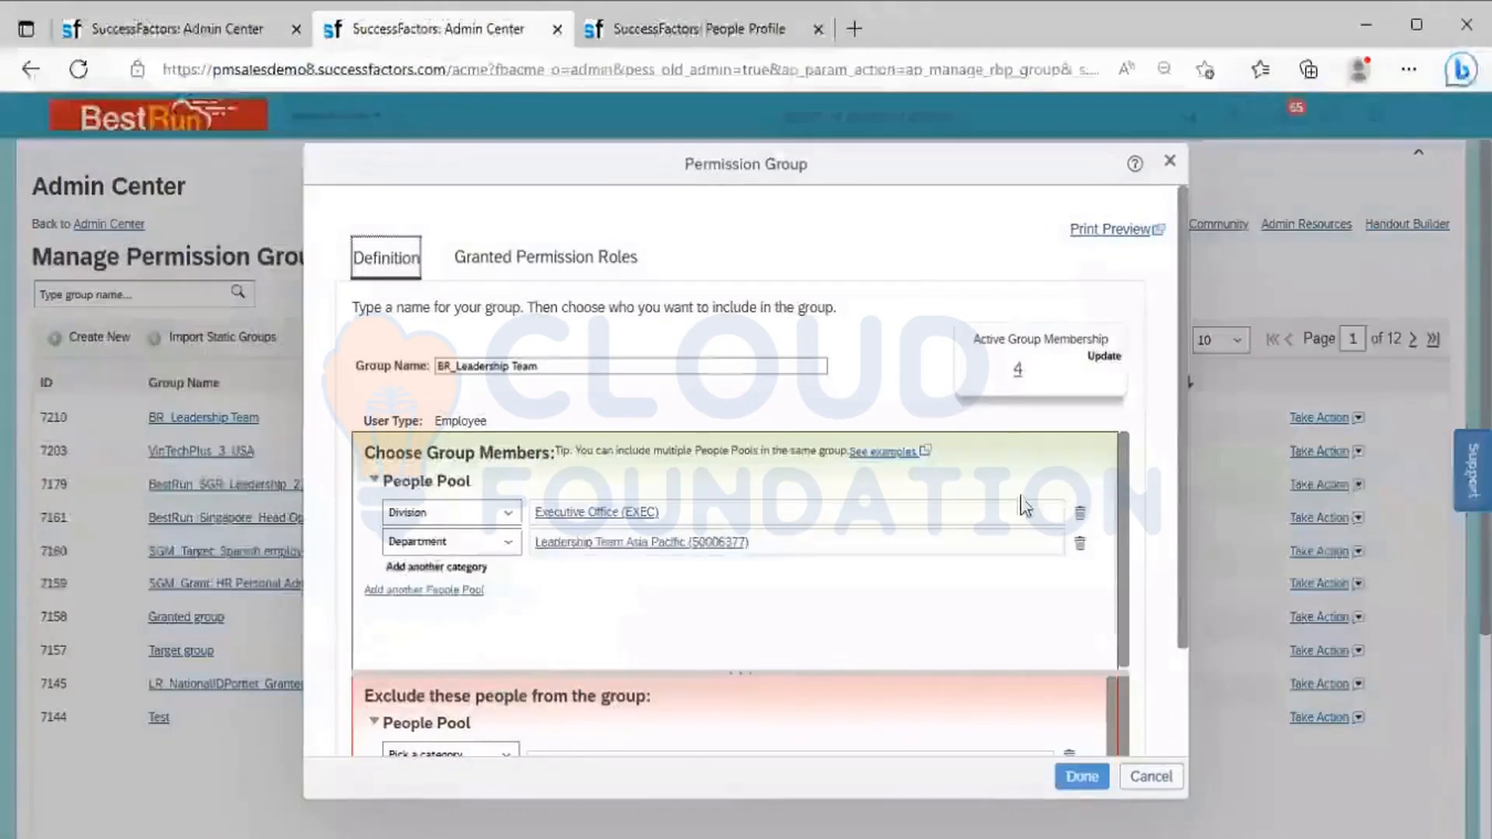
click(1017, 371)
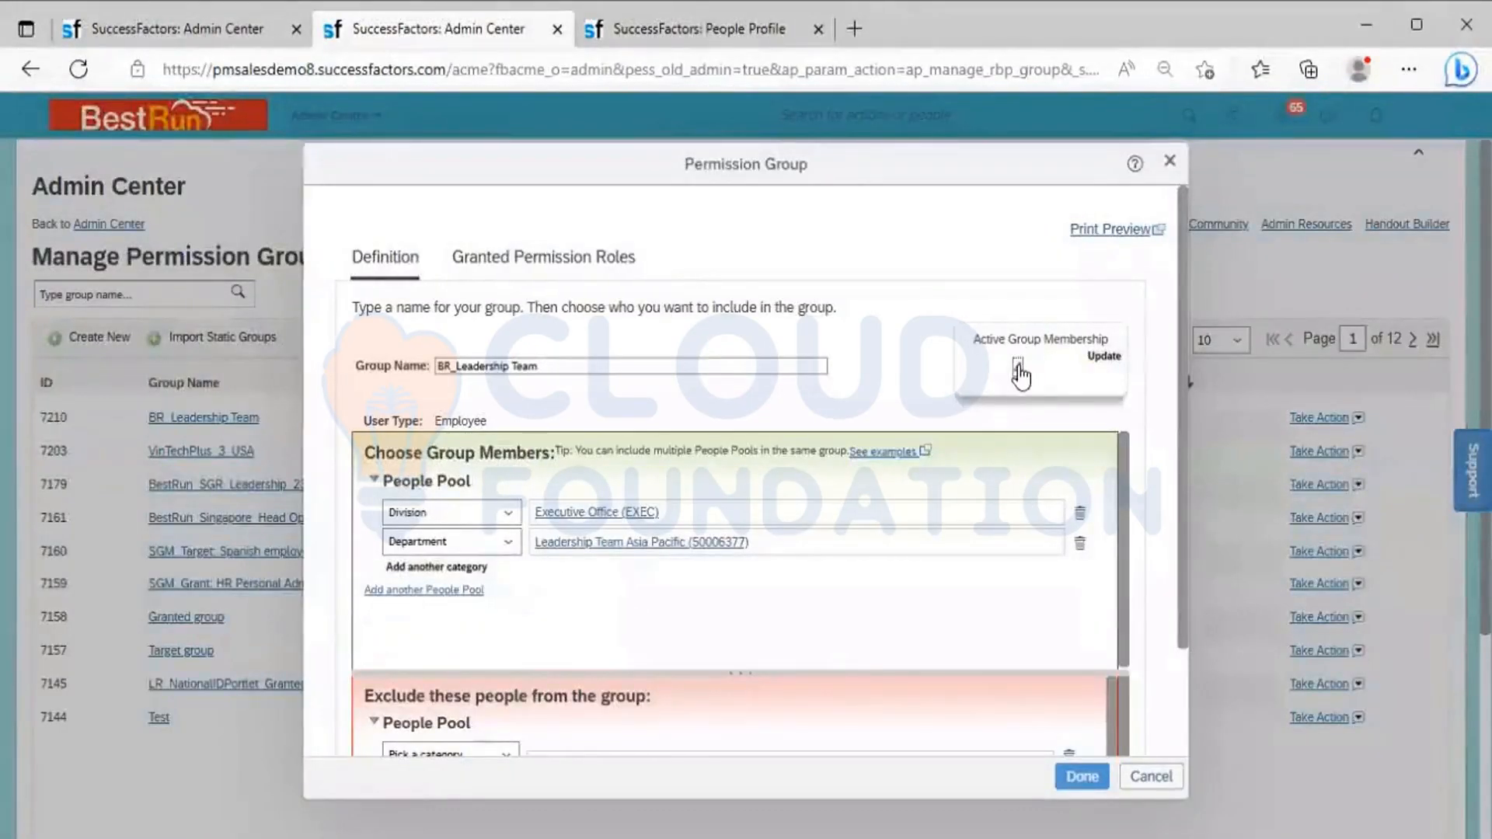
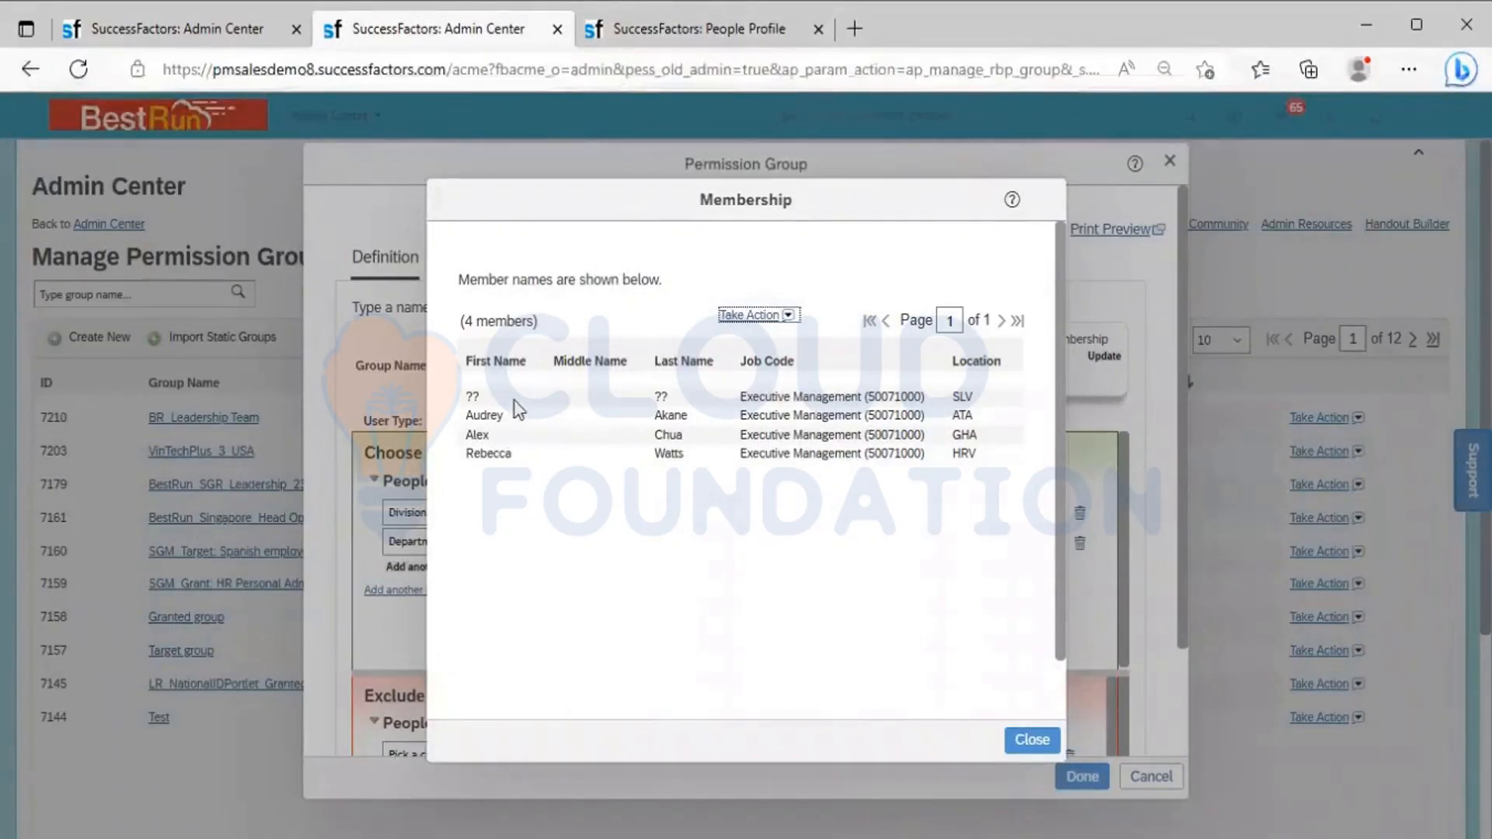
Compare the BR_Leadership Team group's member list with the organizational information on the President SEA's profile
click(650, 32)
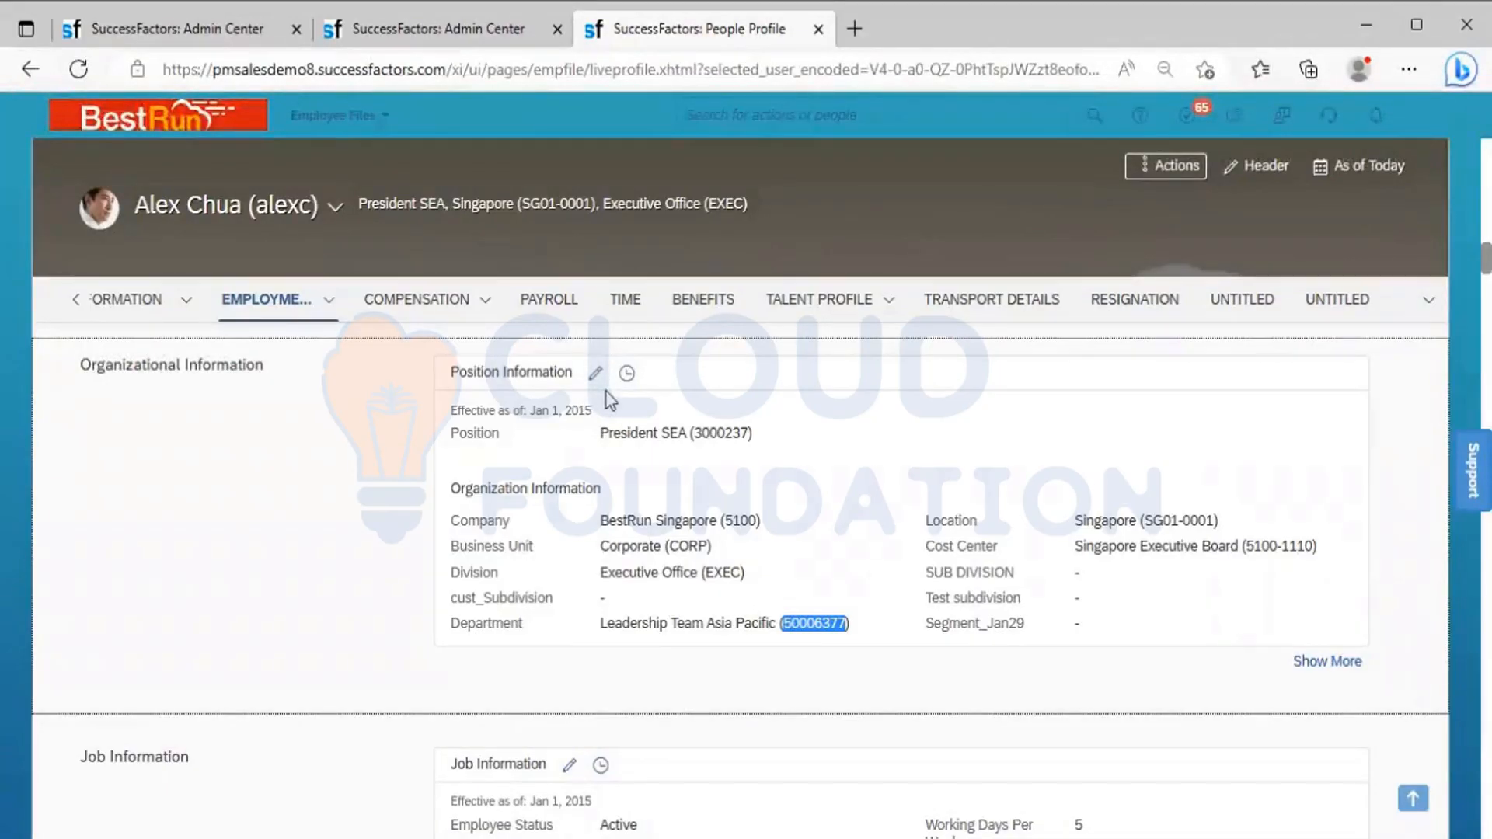
click(449, 31)
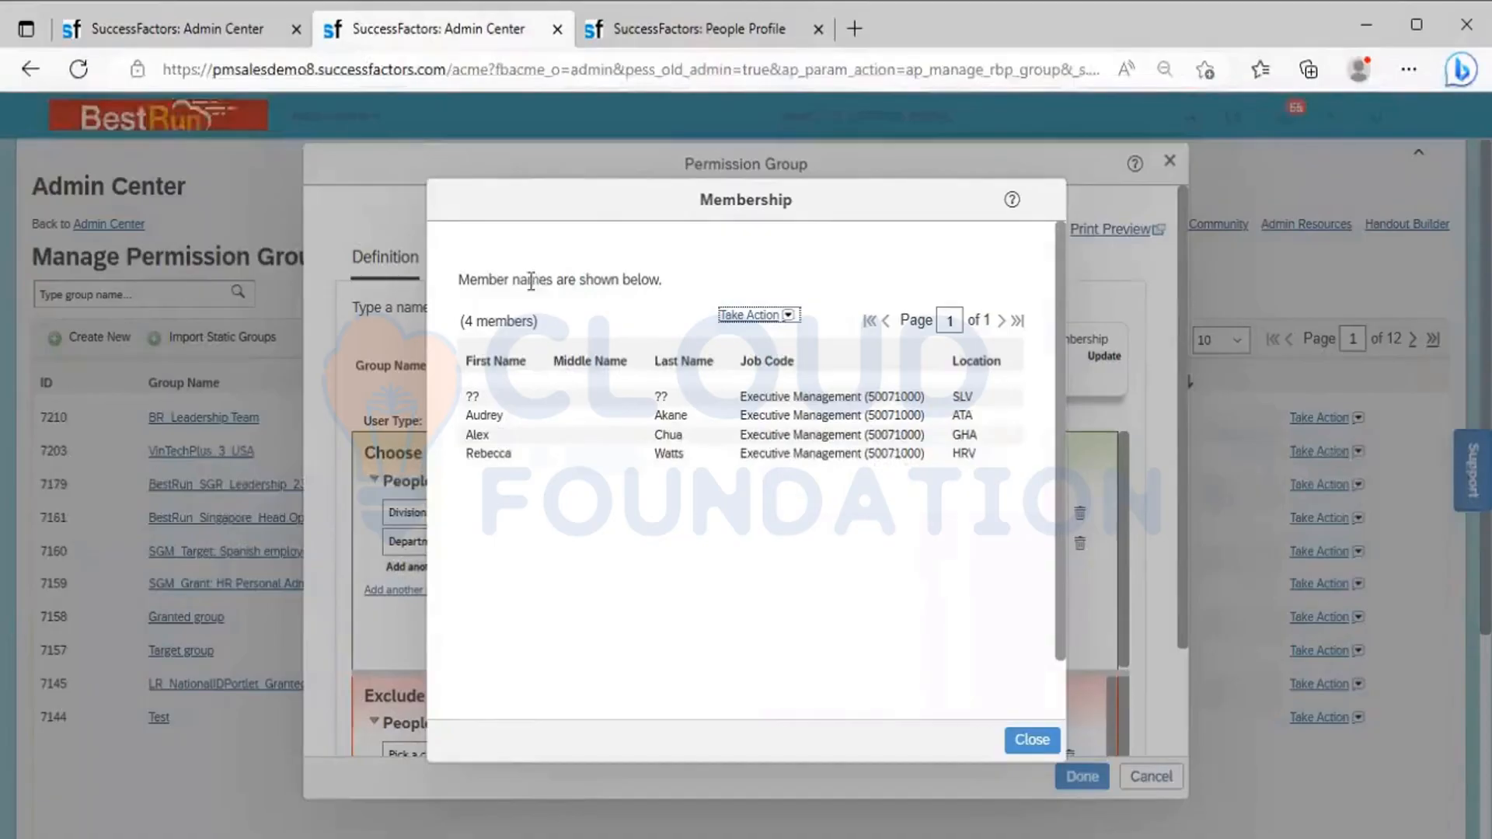
click(660, 23)
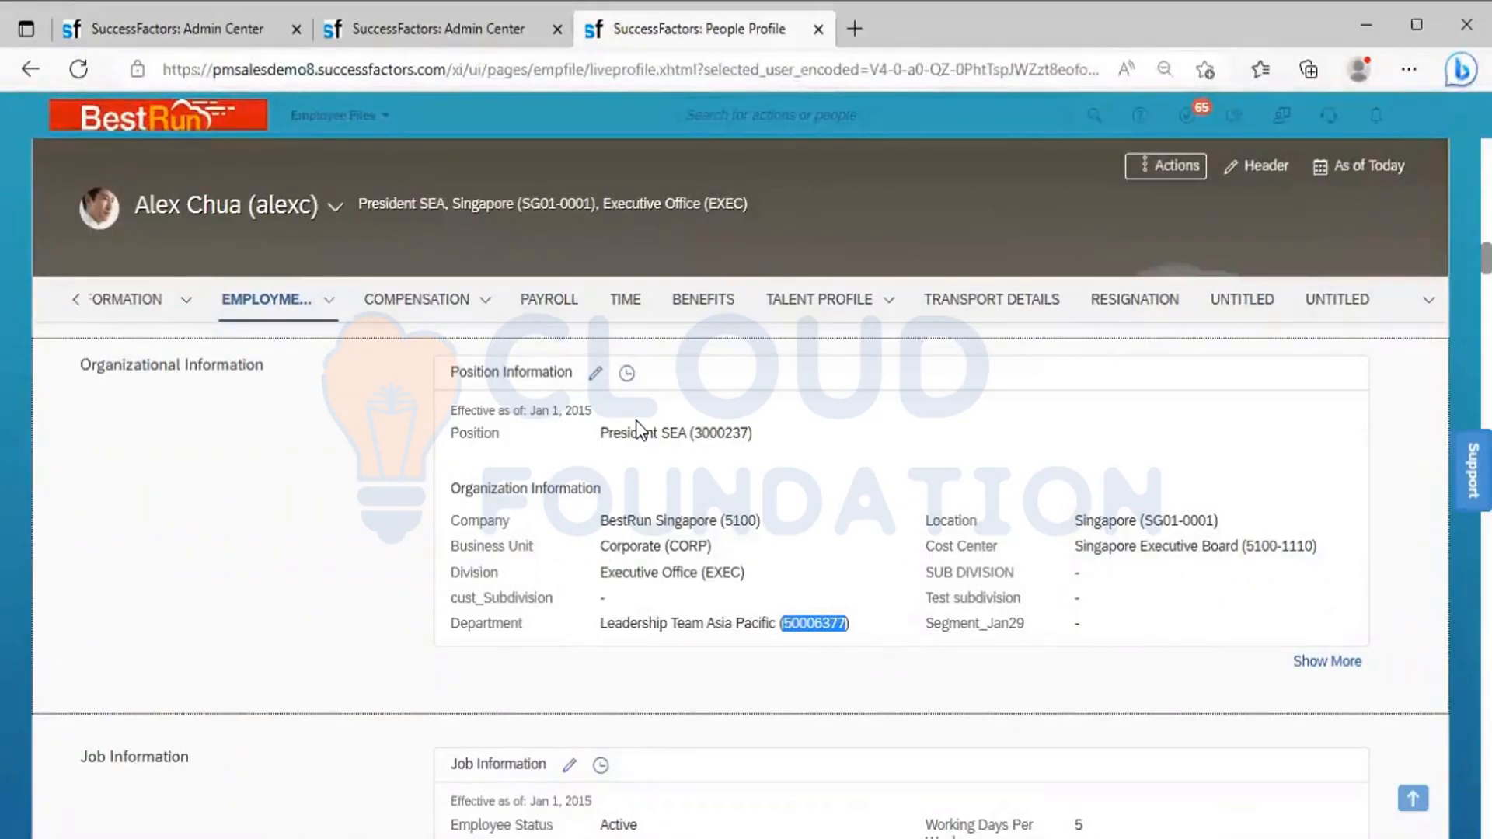
click(435, 17)
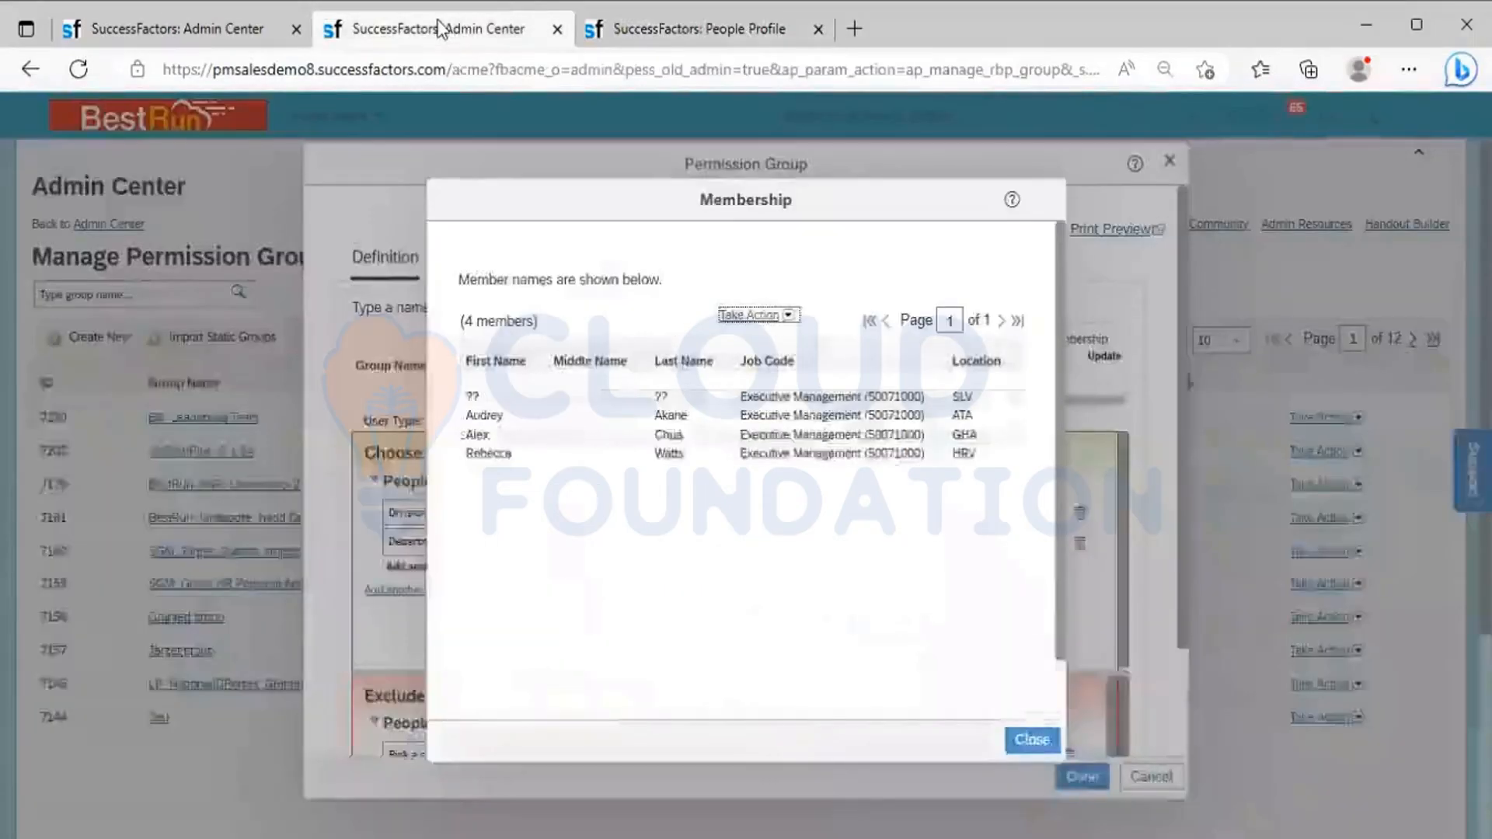
click(1021, 738)
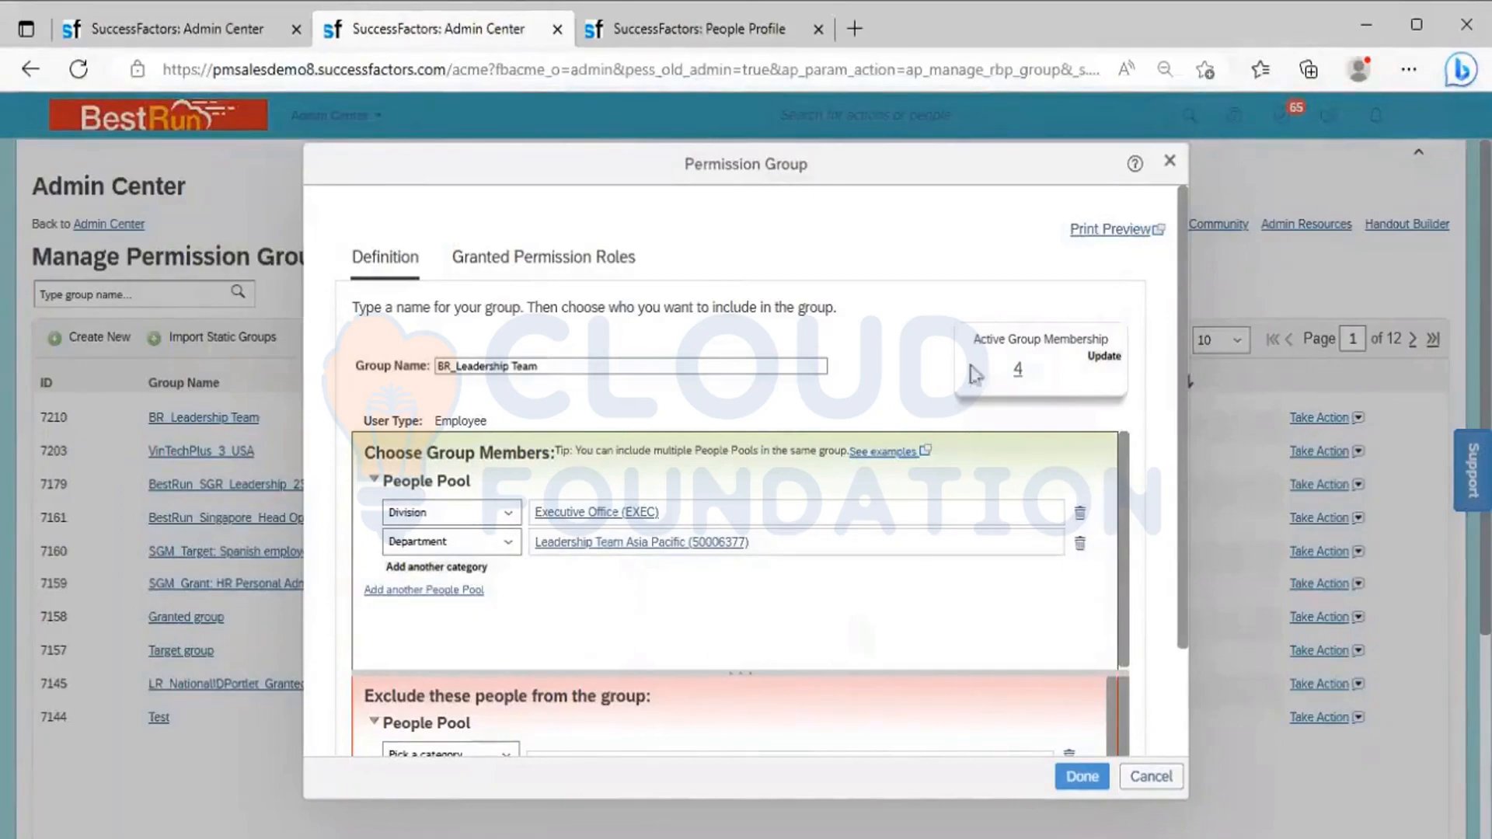
click(1018, 370)
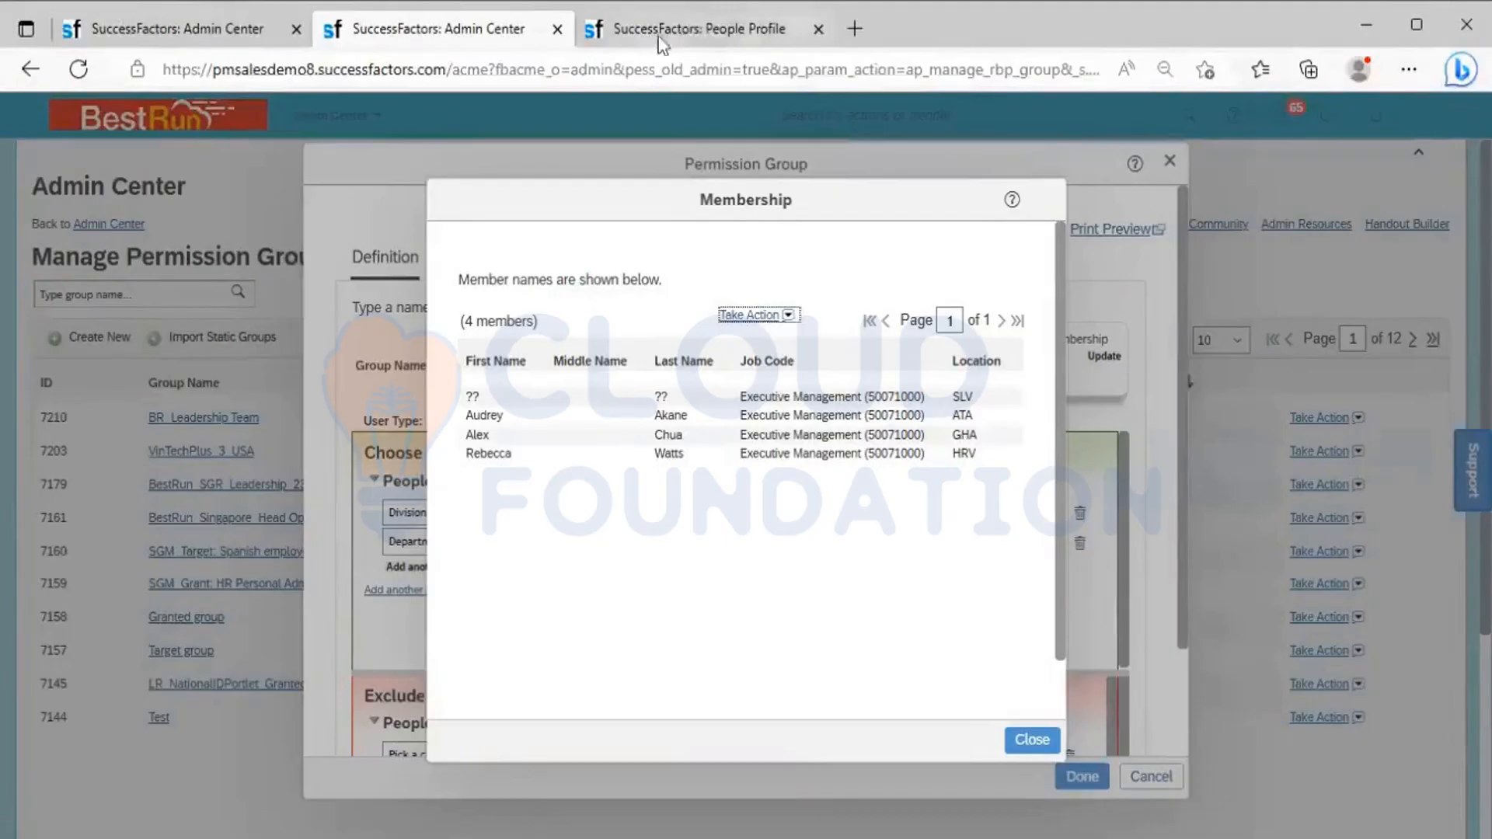
Start a proxy session from the People Profile page as the group member who is President Australia
click(678, 27)
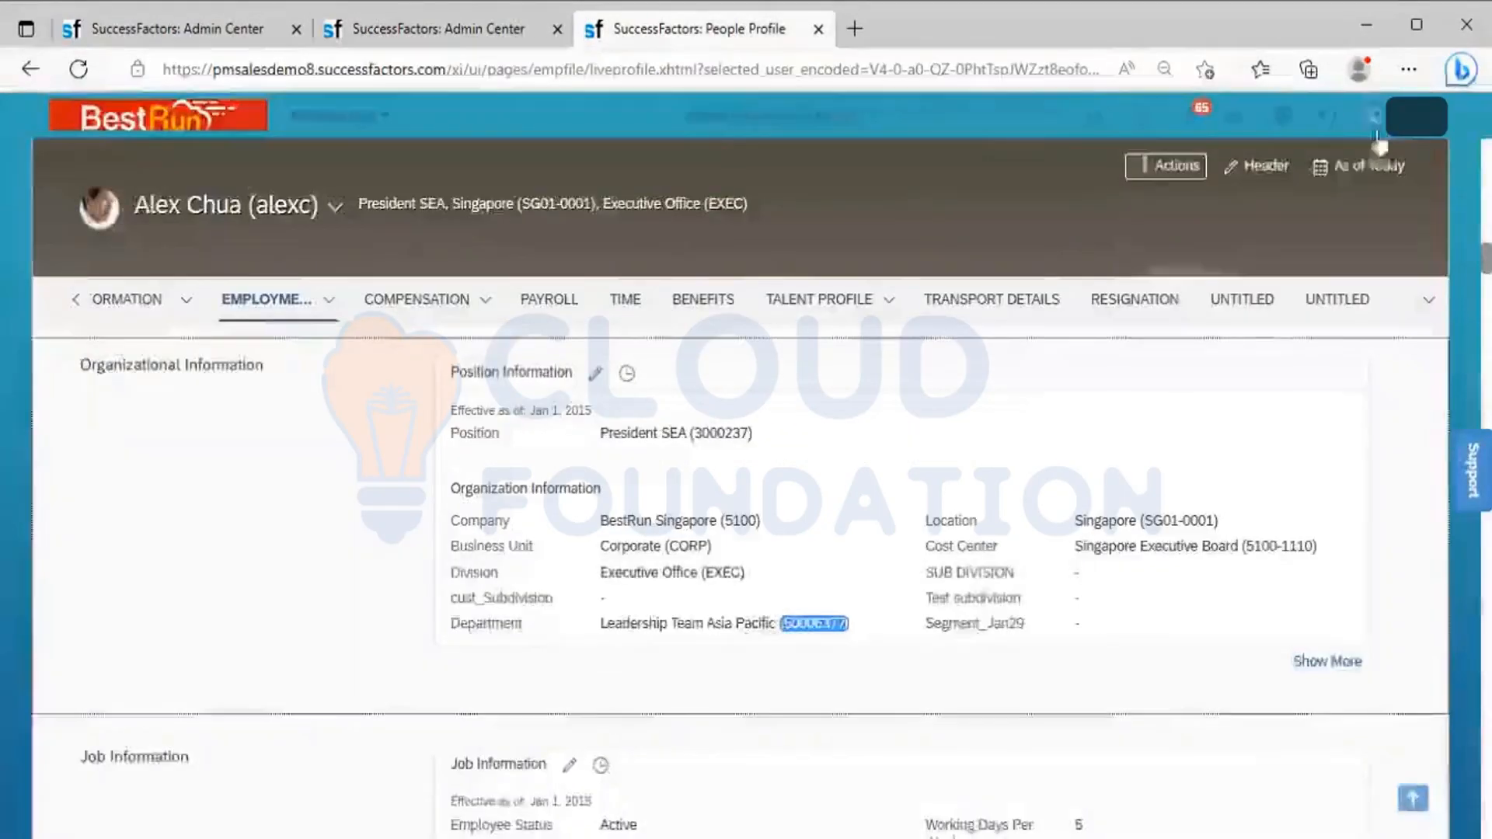
click(1418, 124)
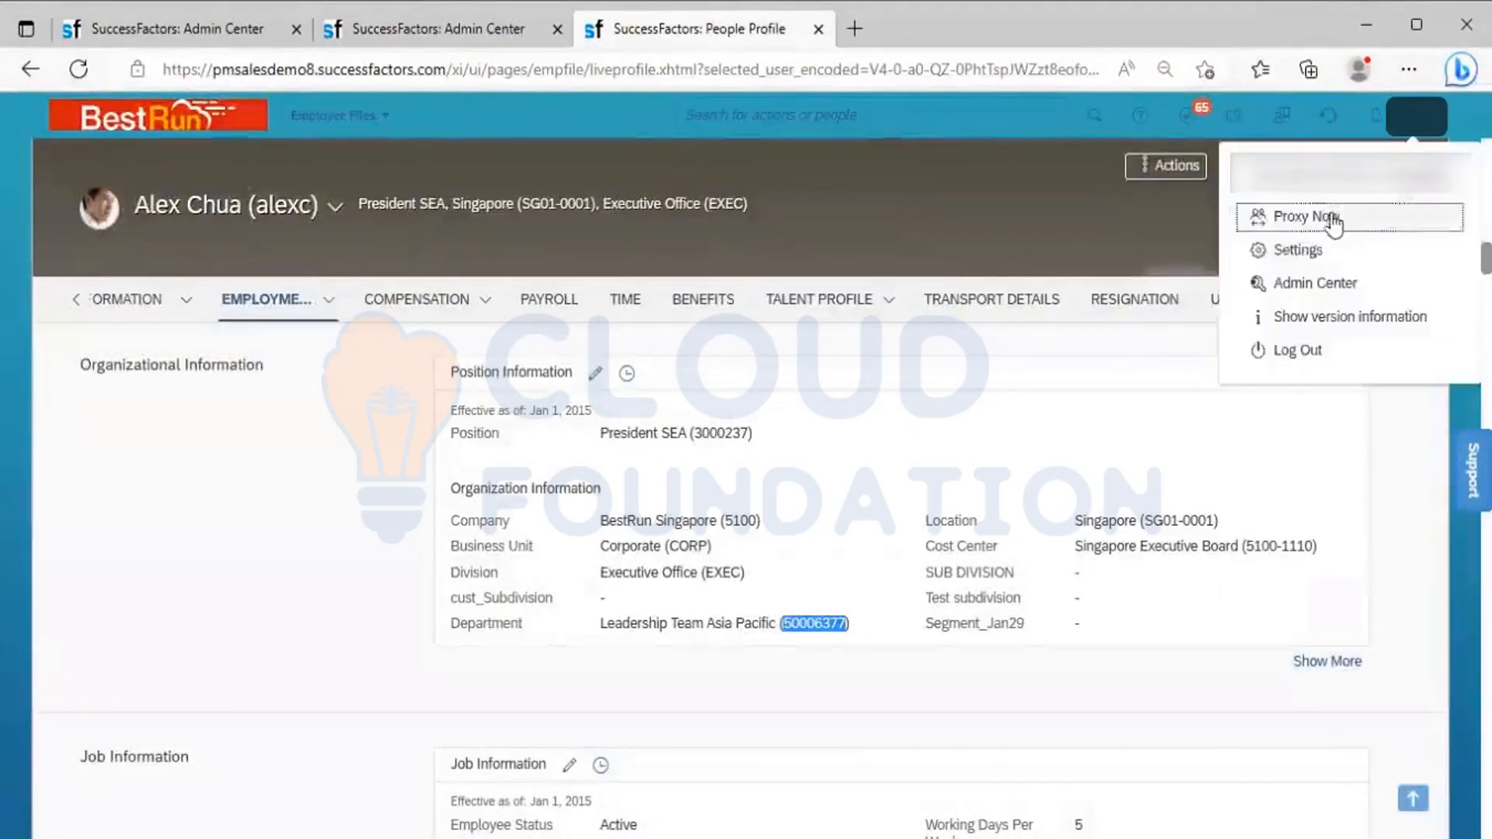
click(1313, 219)
text(Rebe)
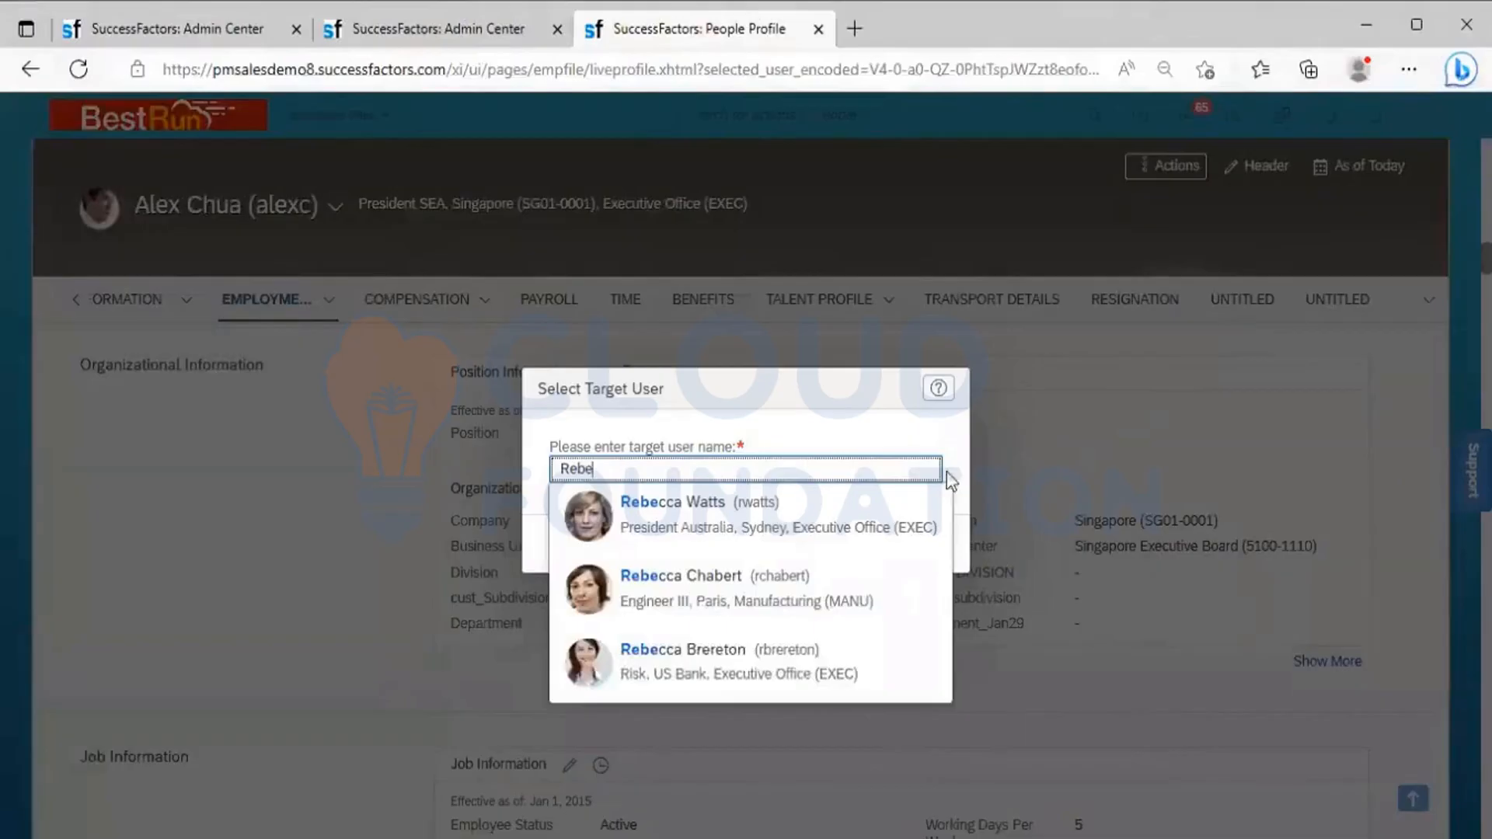
click(758, 521)
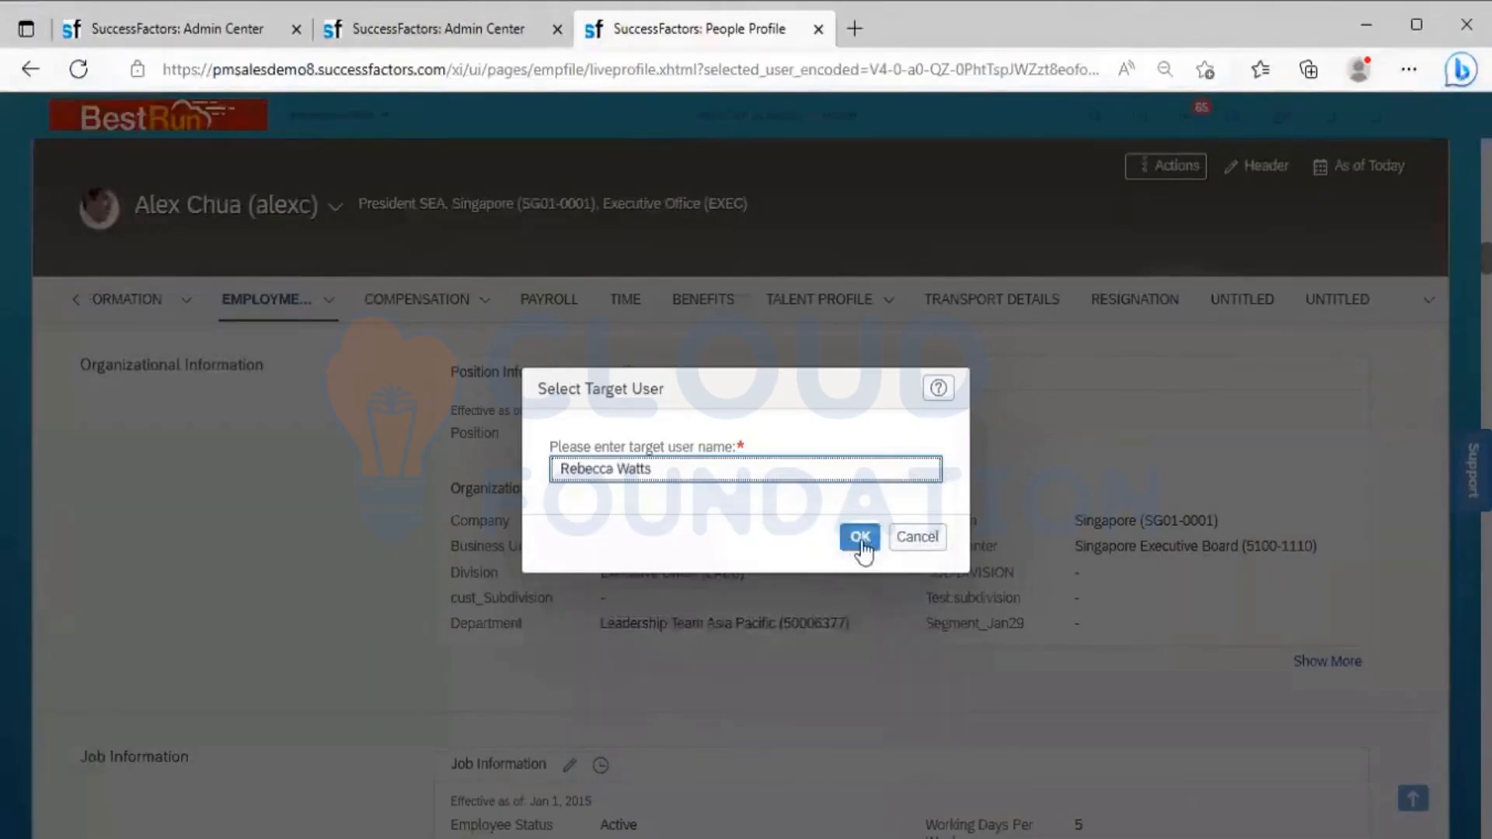
click(860, 539)
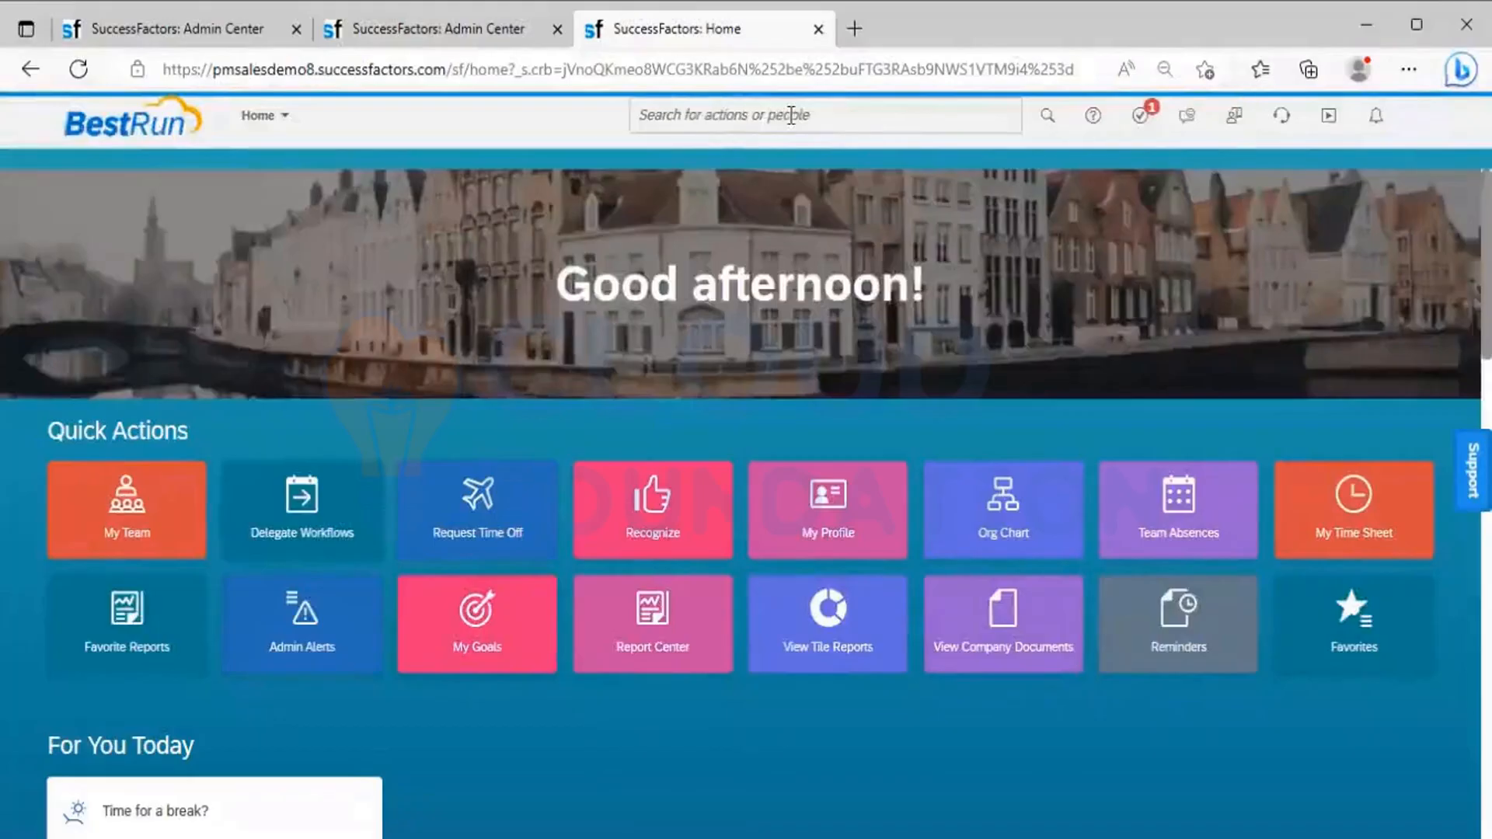
As the proxied user, find and open the President SEA's profile, then check the proxy identity in the account details
click(791, 115)
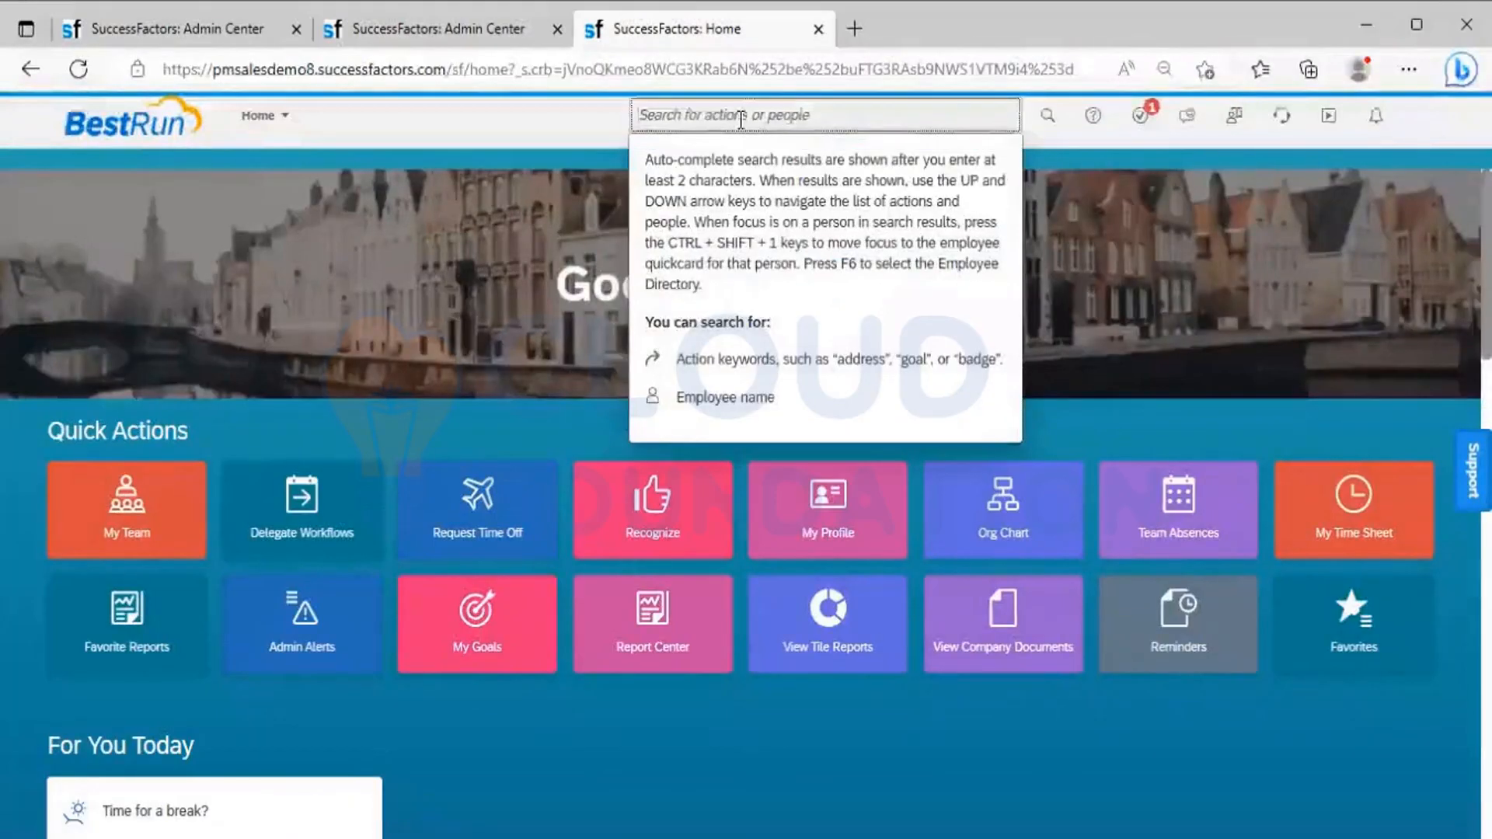
text(alex)
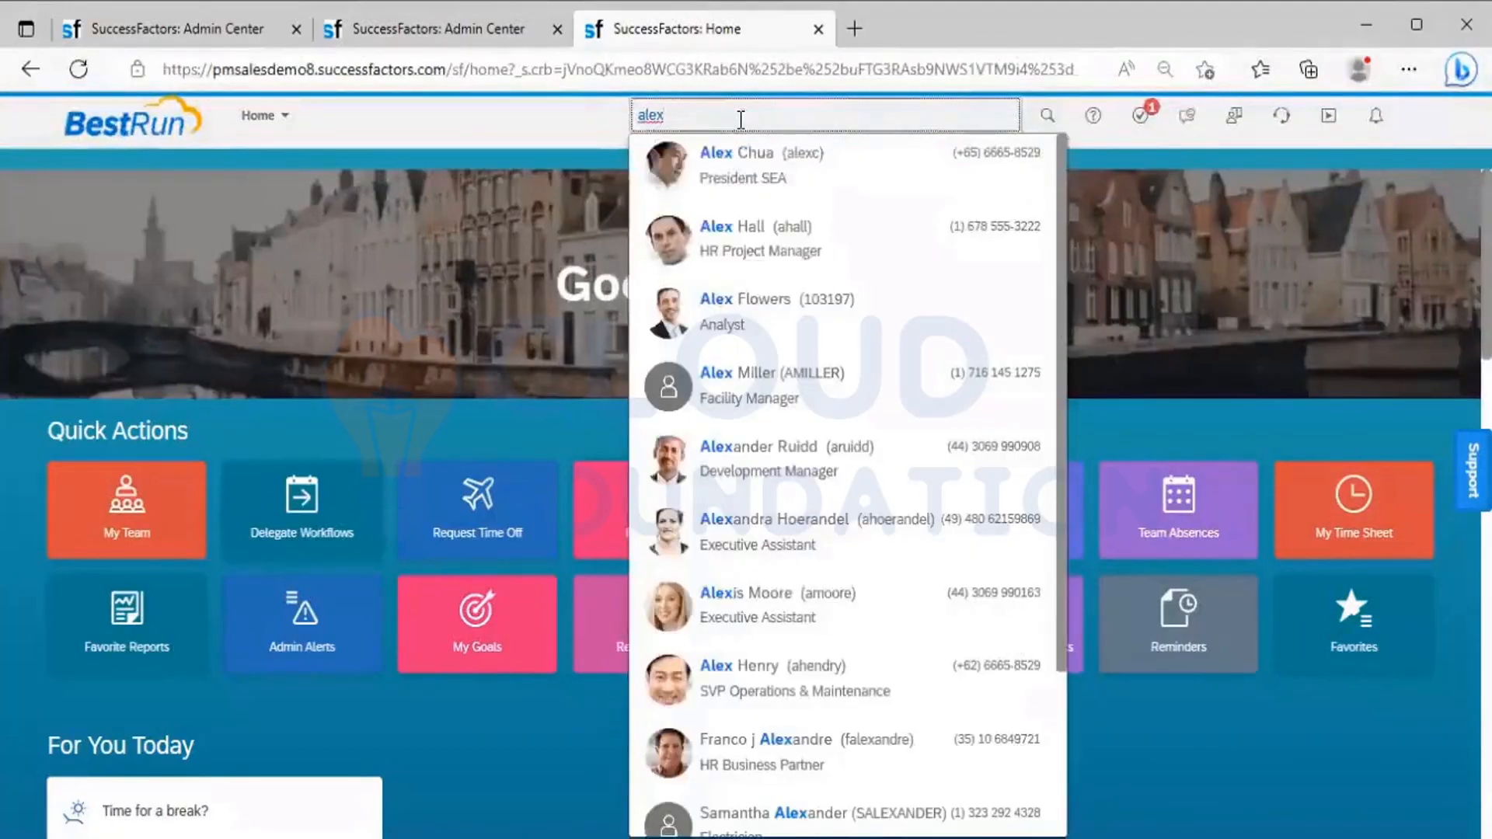
click(736, 163)
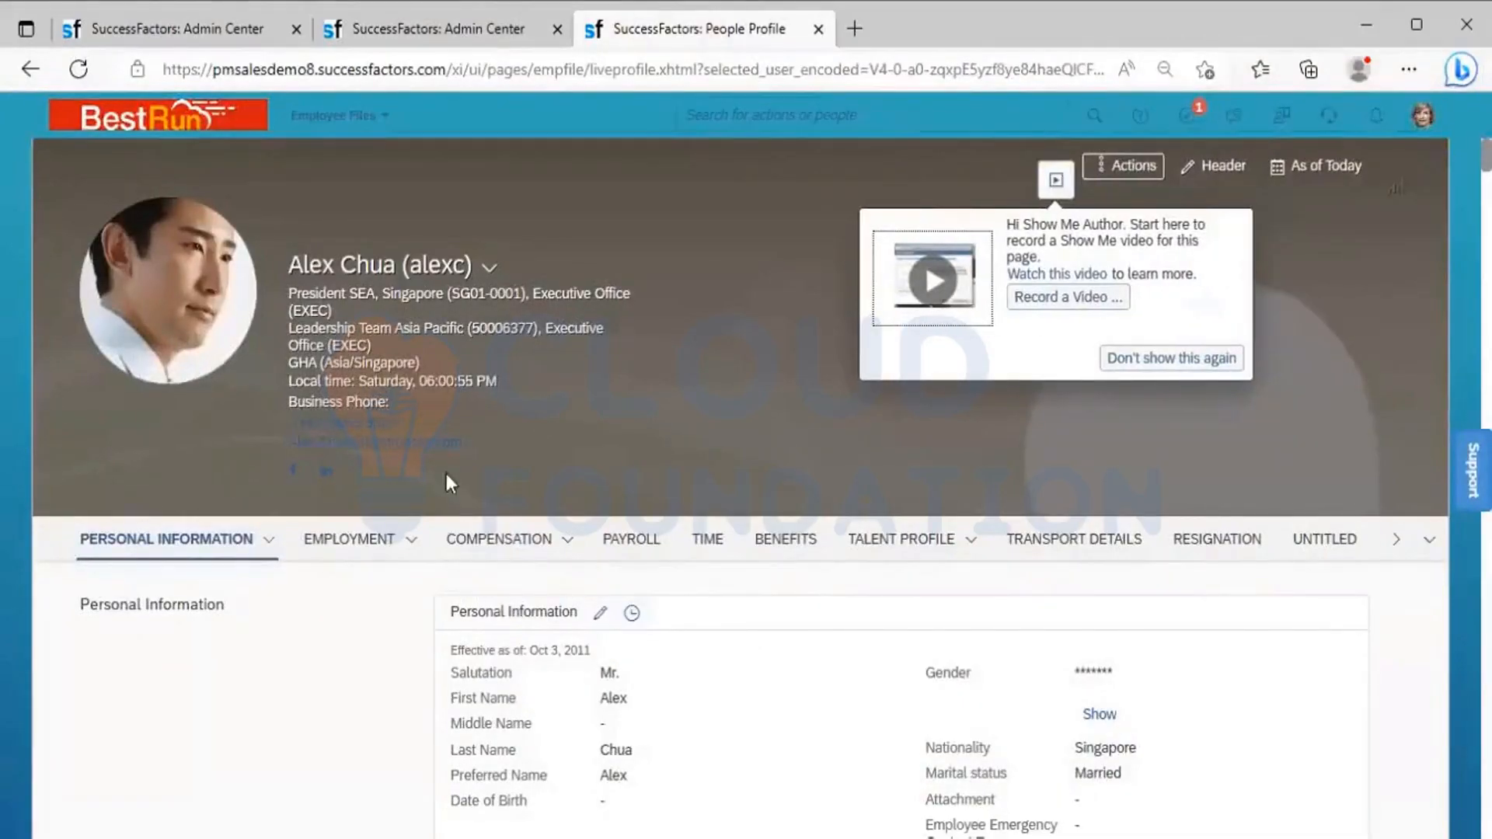
click(1422, 120)
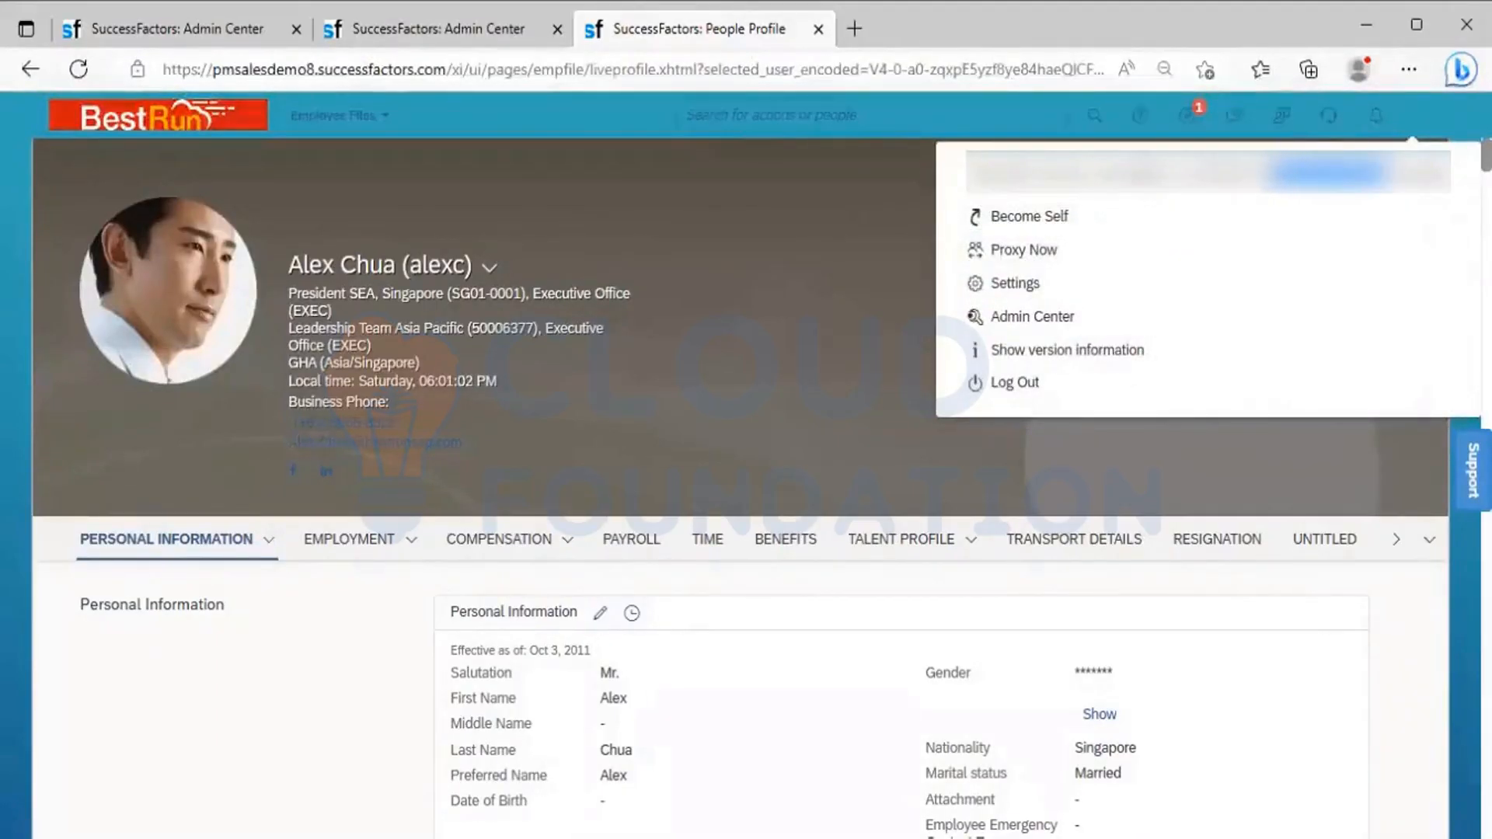
drag(1386, 174, 1274, 192)
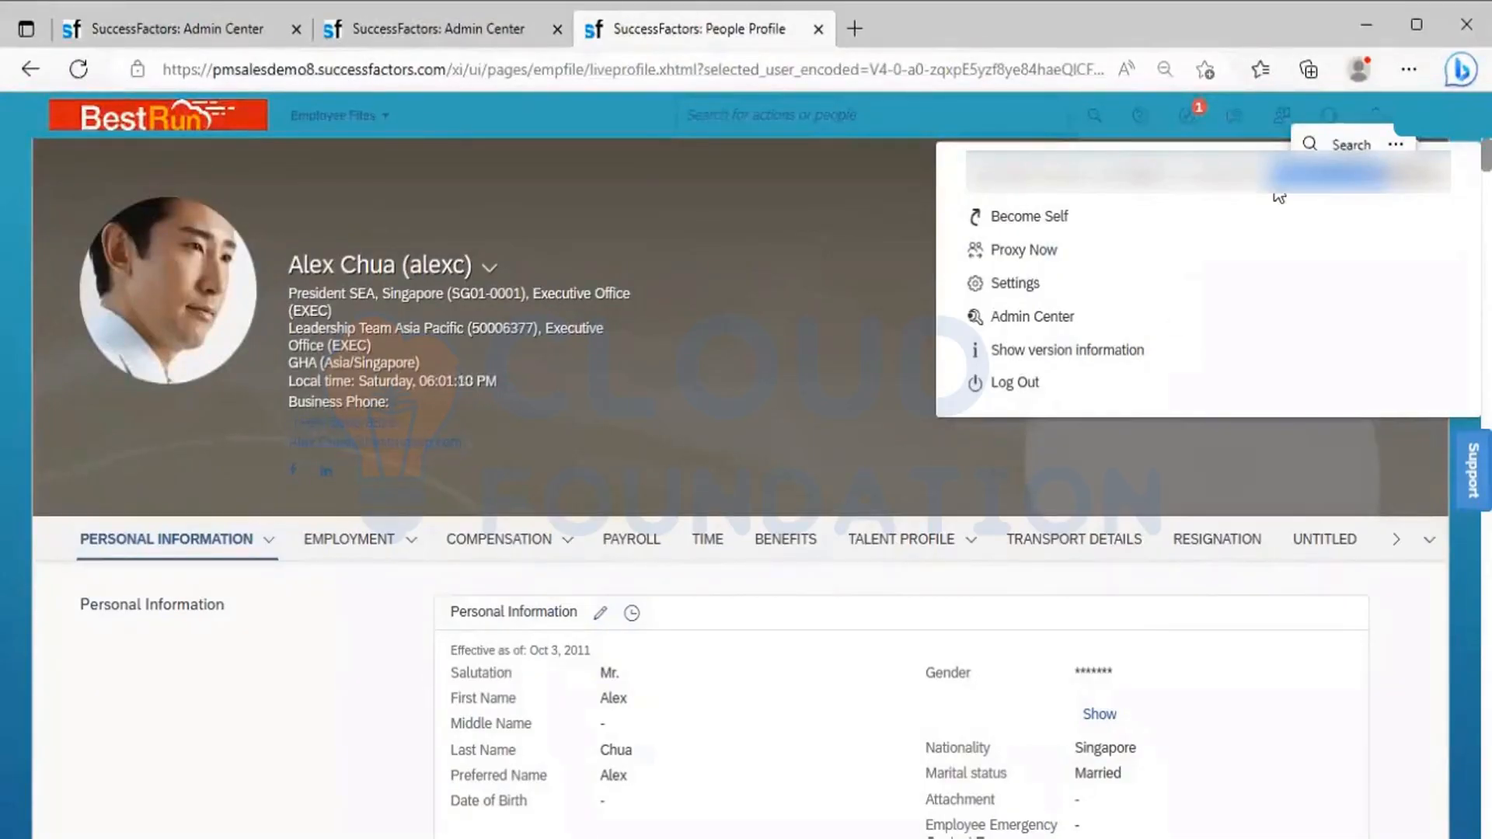
Dismiss the session warnings on both Admin Center pages, then close the BR_Leadership Team membership list and complete the group definition
click(190, 28)
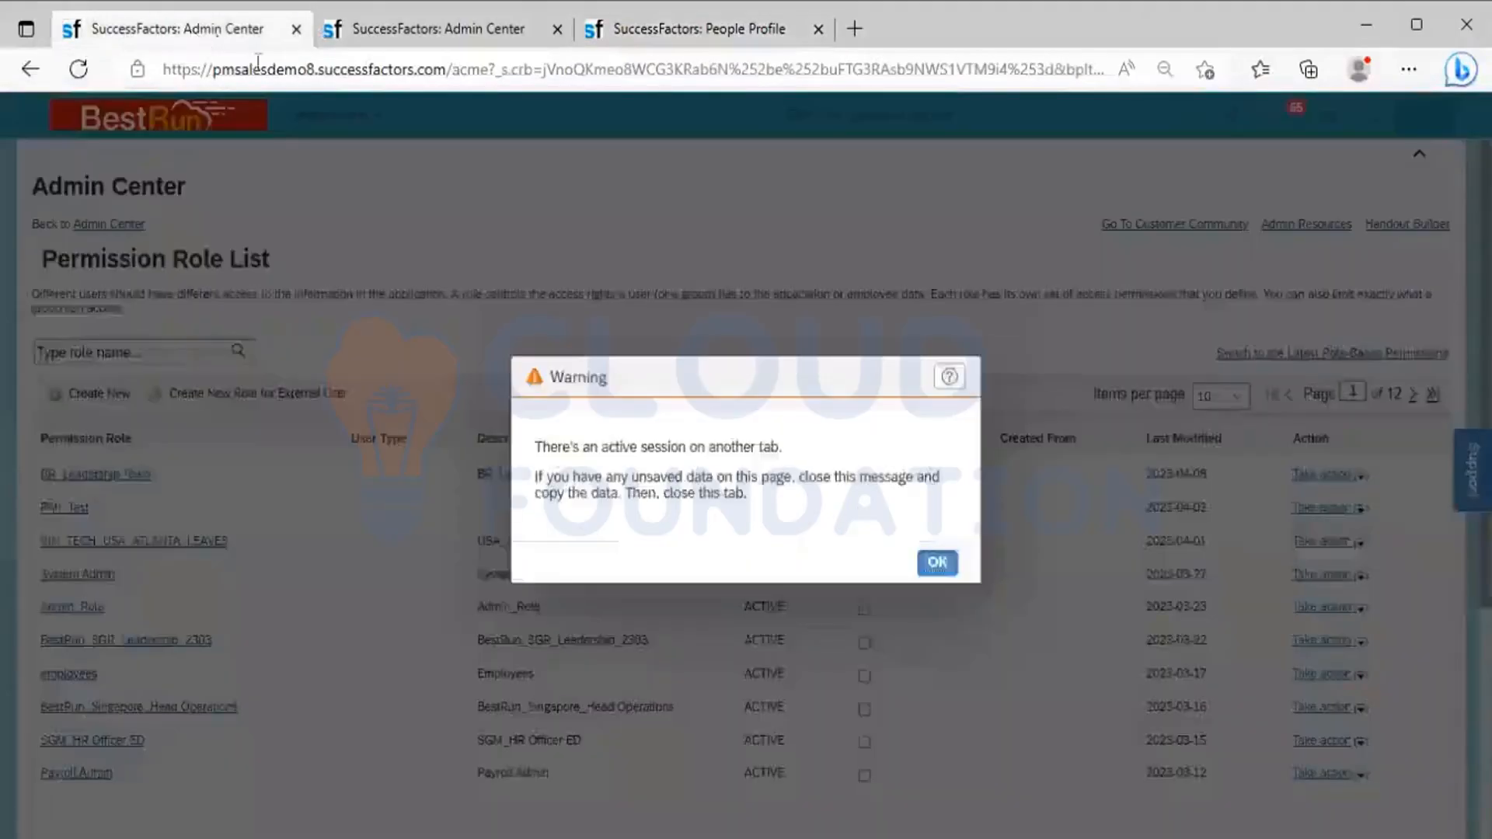
click(936, 564)
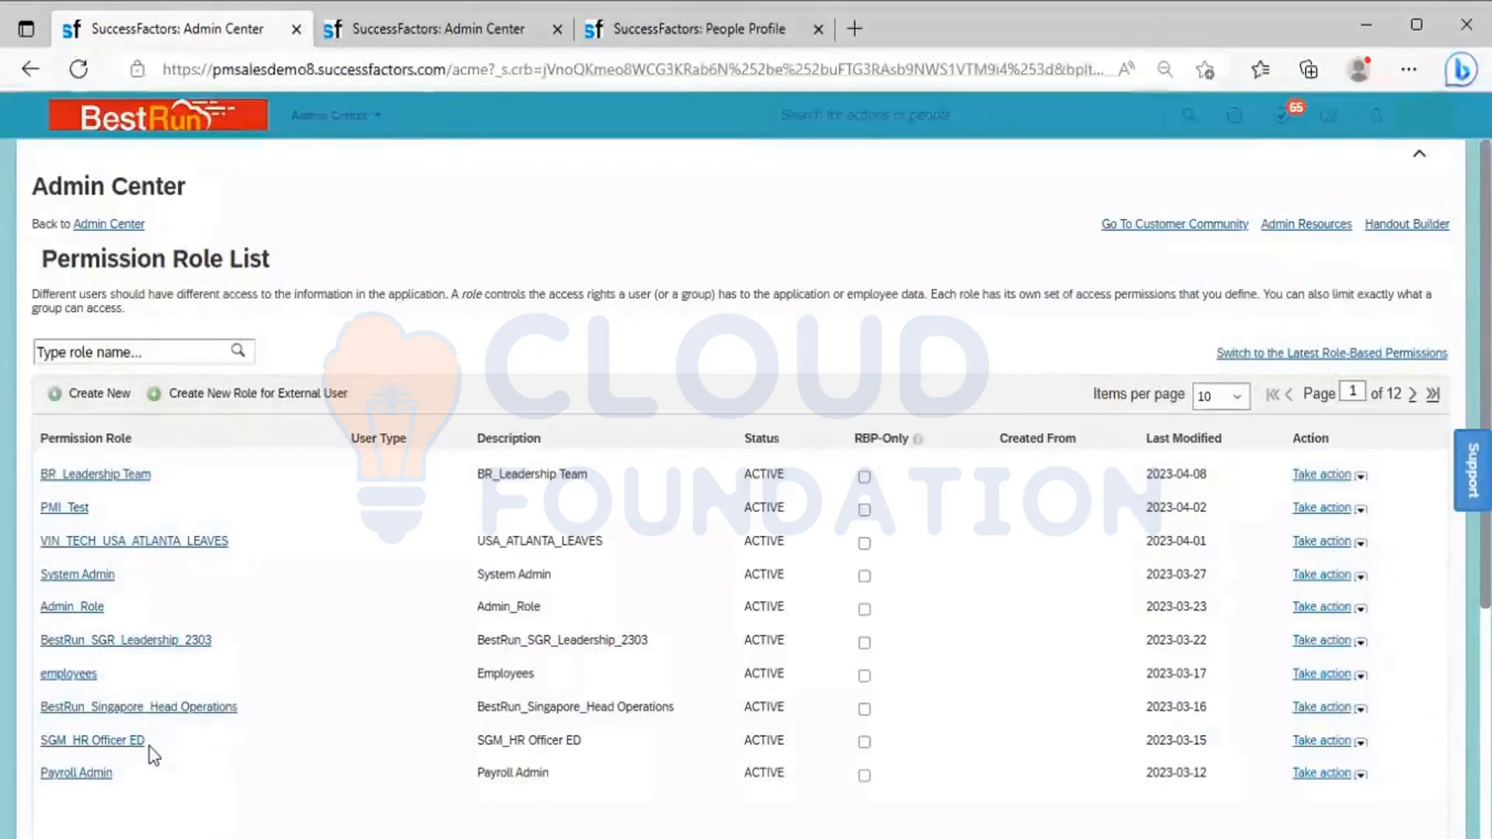
click(479, 25)
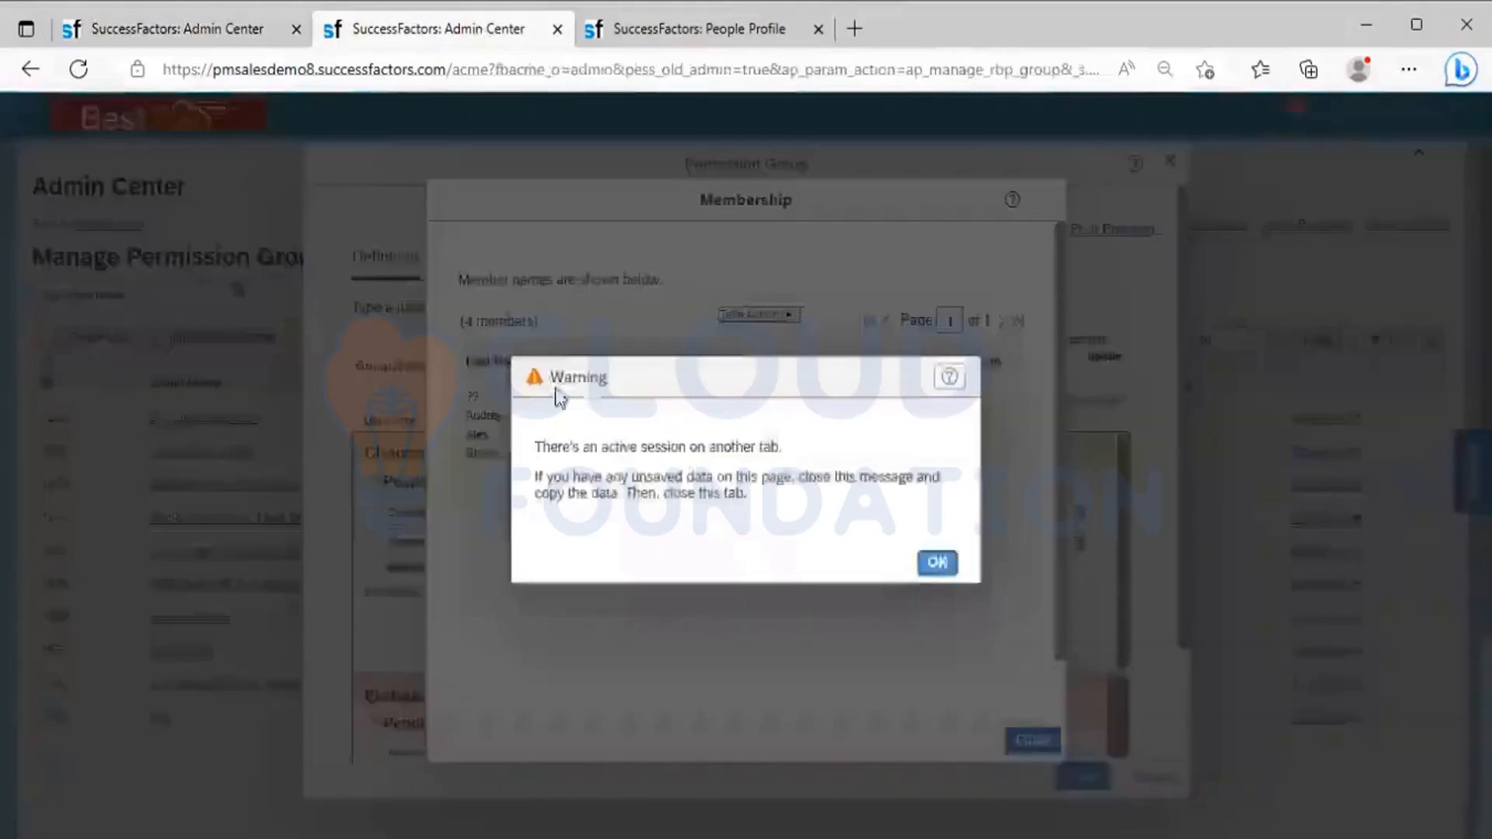
click(937, 561)
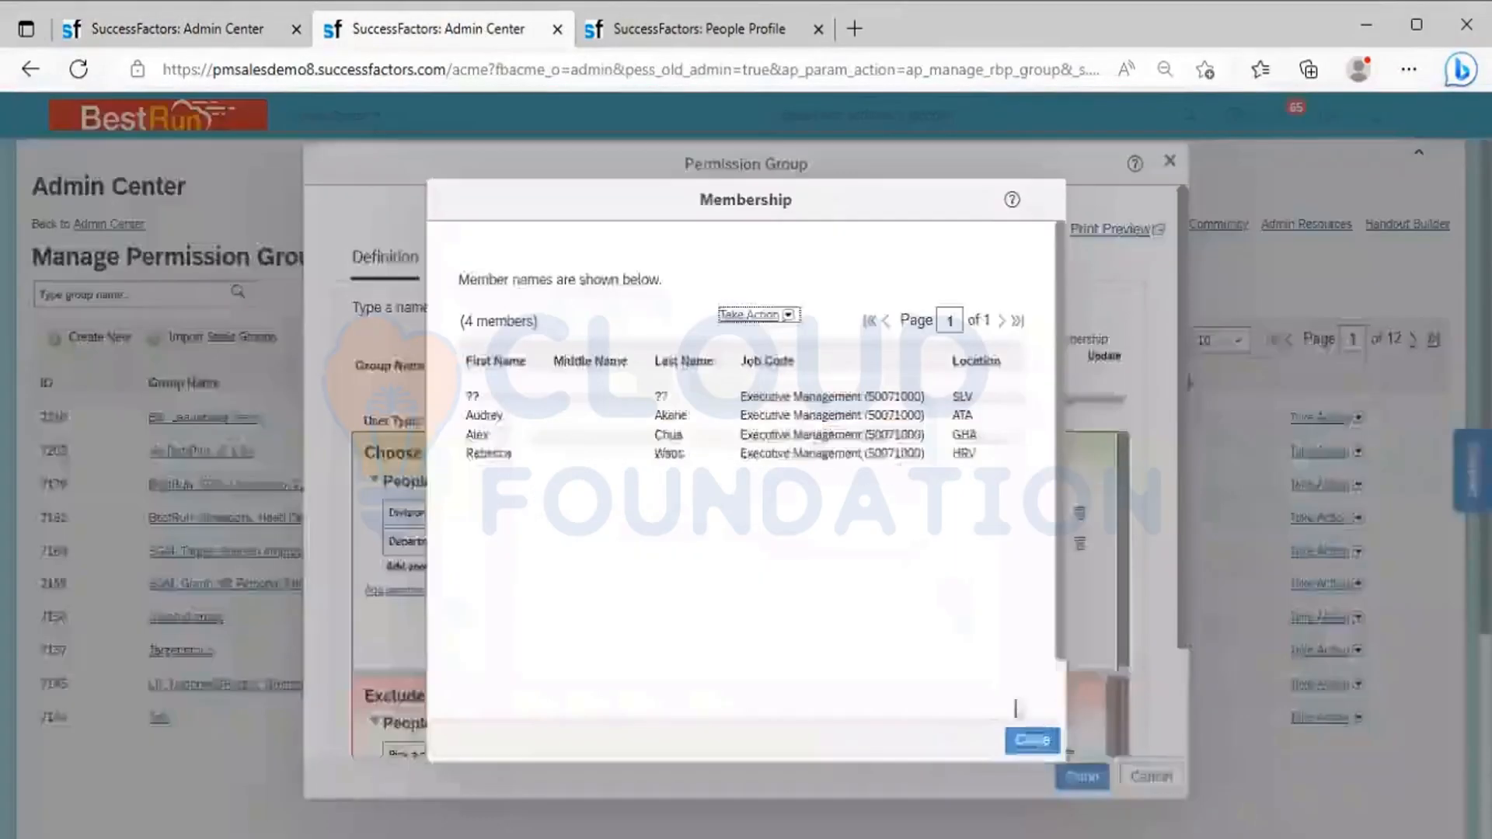
click(1039, 742)
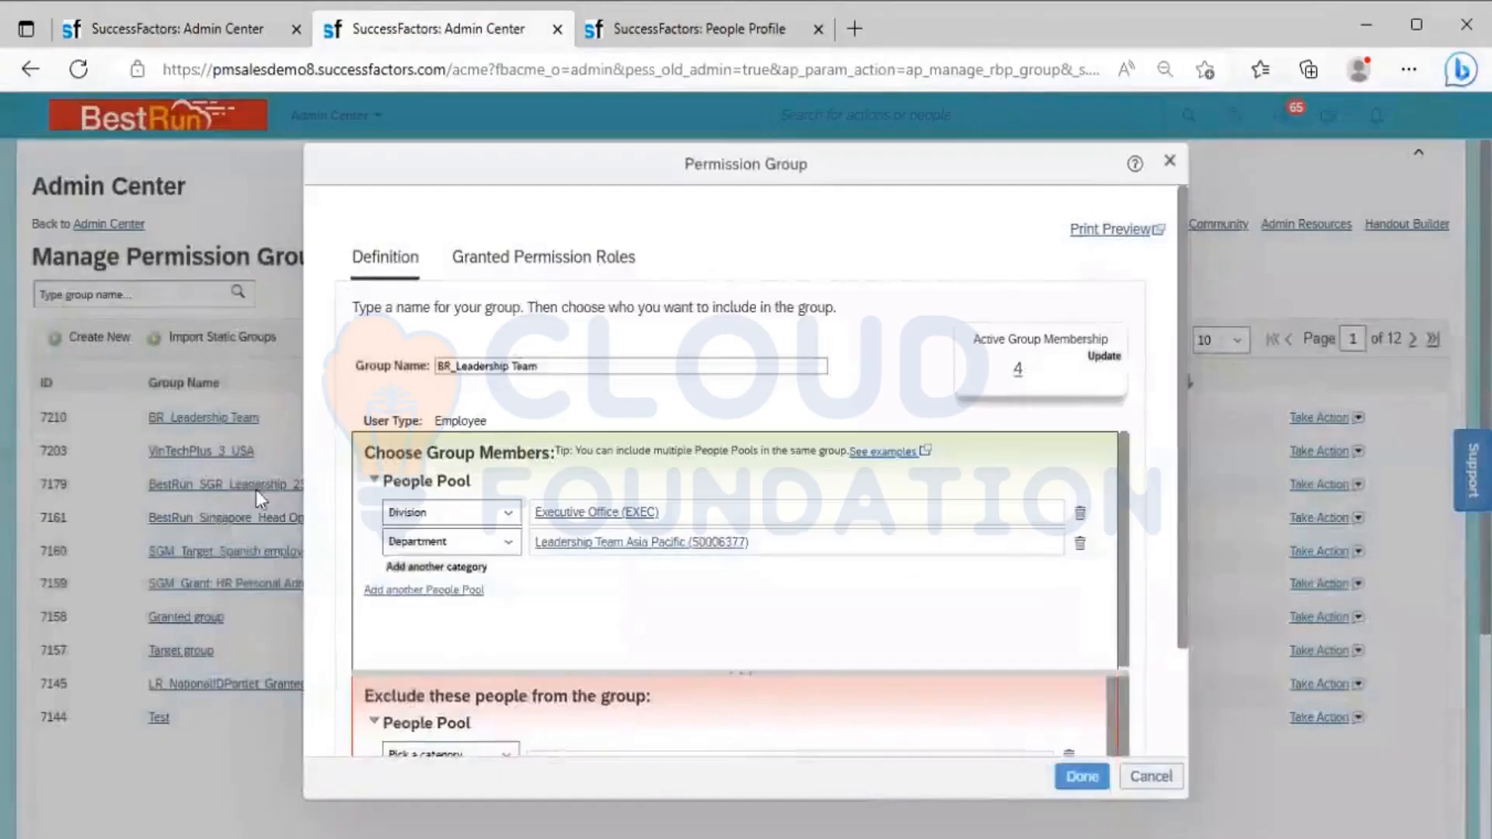
click(1080, 776)
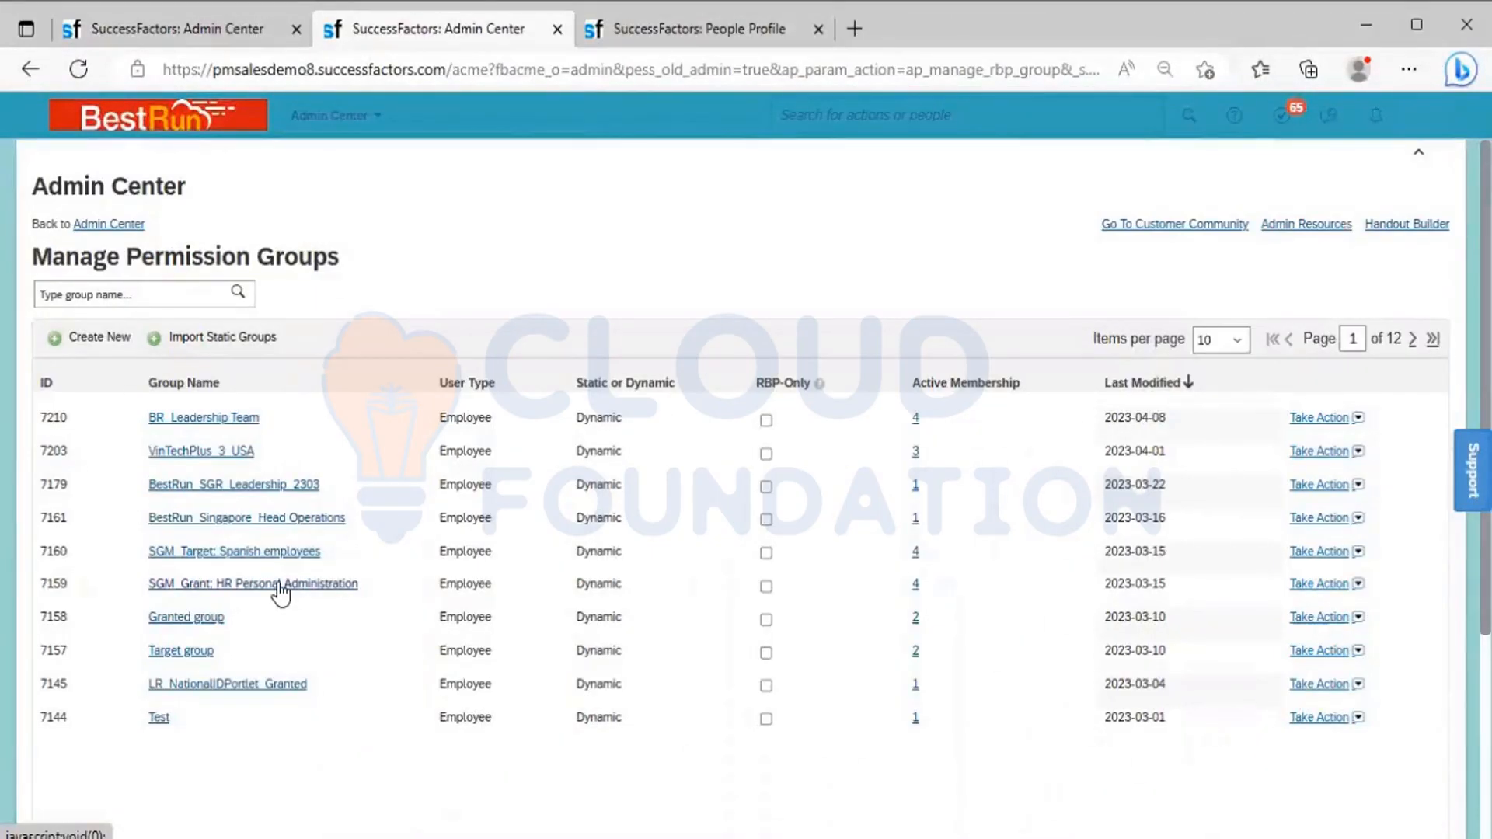
Try to open the BR_Leadership Team role from the Permission Role List during the proxy session
click(673, 23)
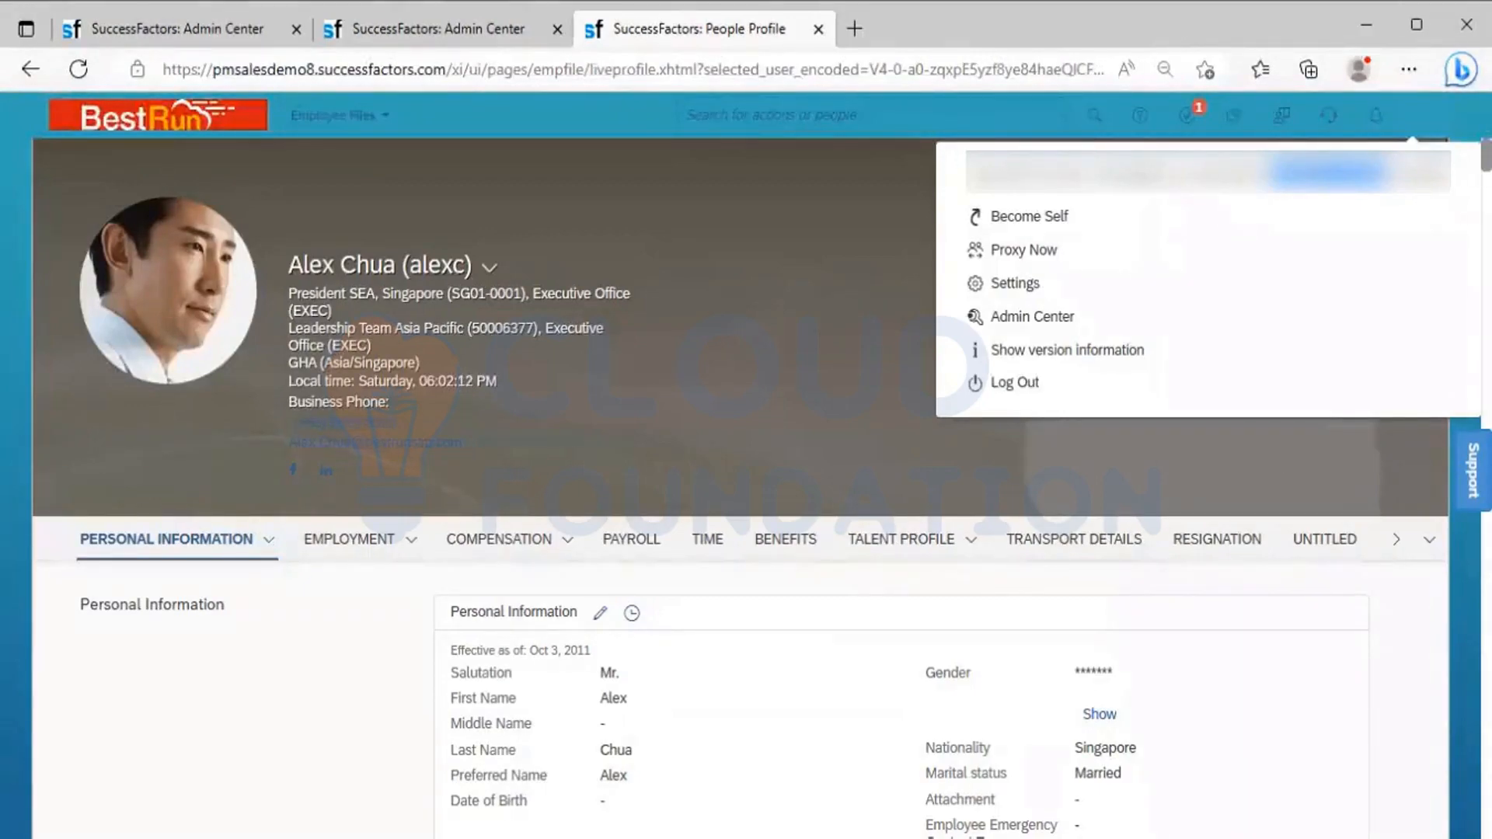
click(137, 21)
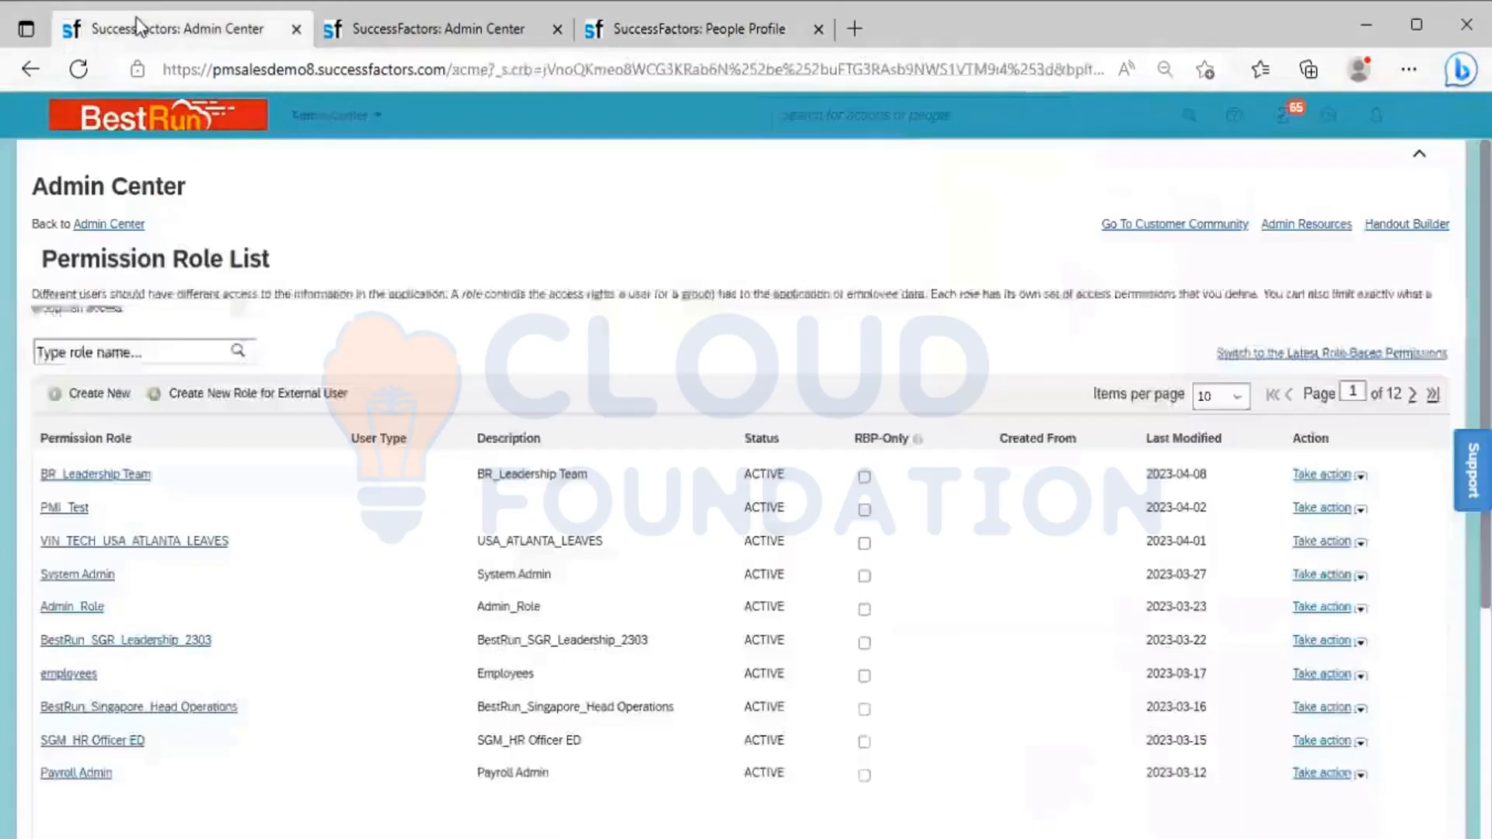
click(104, 475)
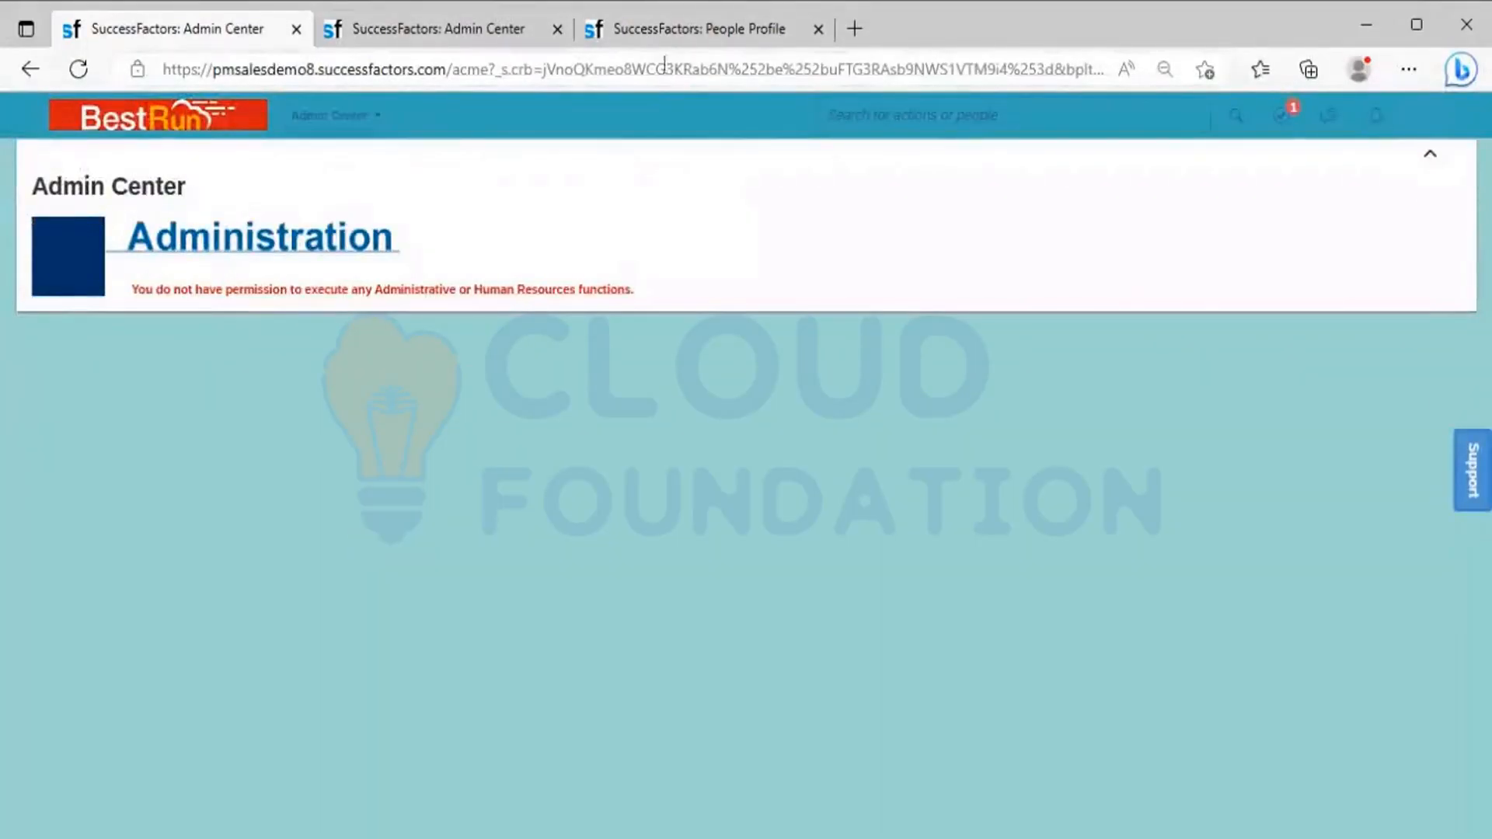
End the proxy session by becoming self again and return to the permission roles in Admin Center
click(651, 17)
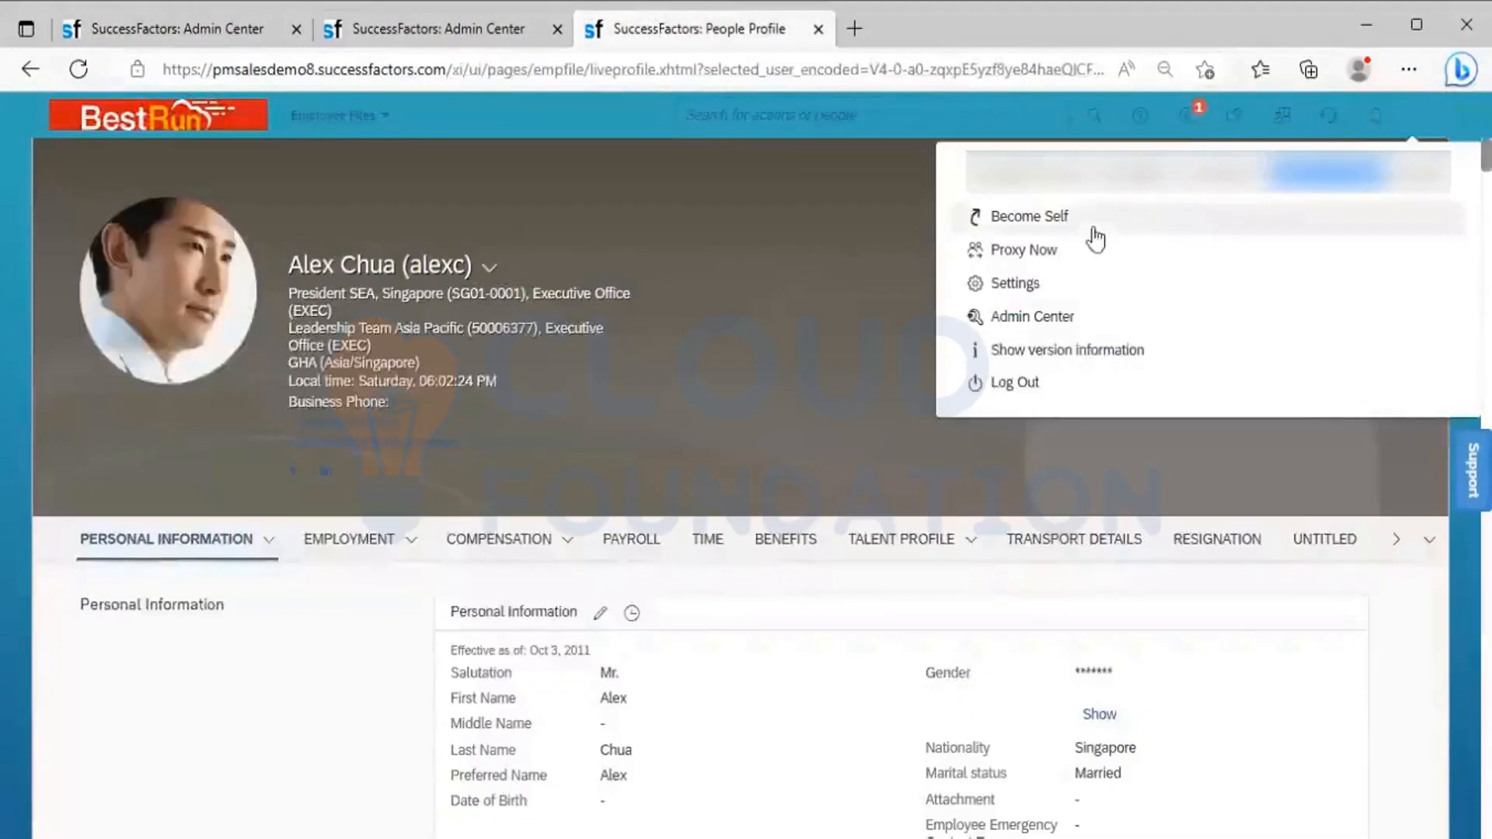
click(1047, 219)
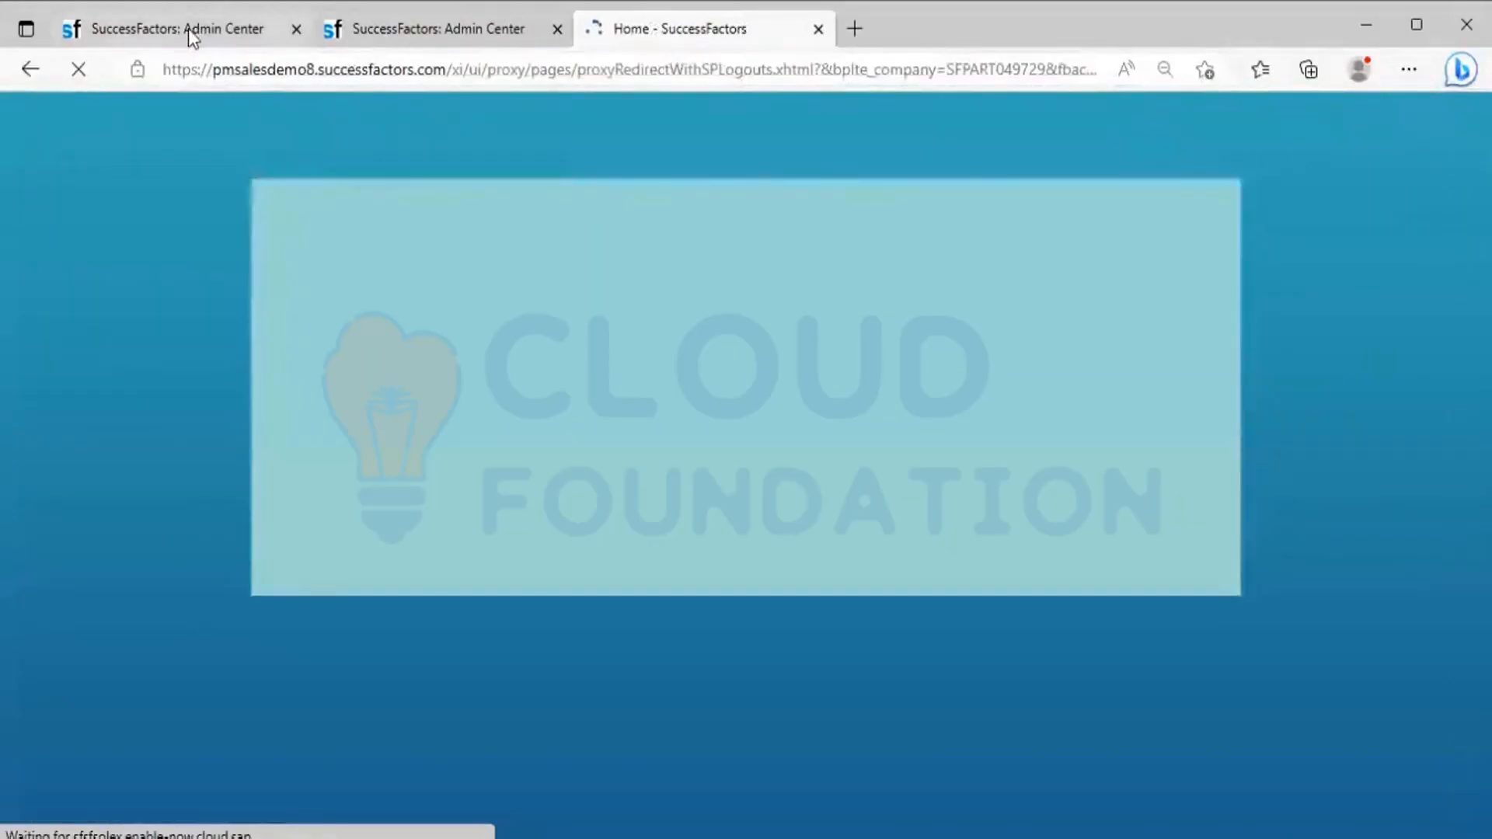
click(188, 28)
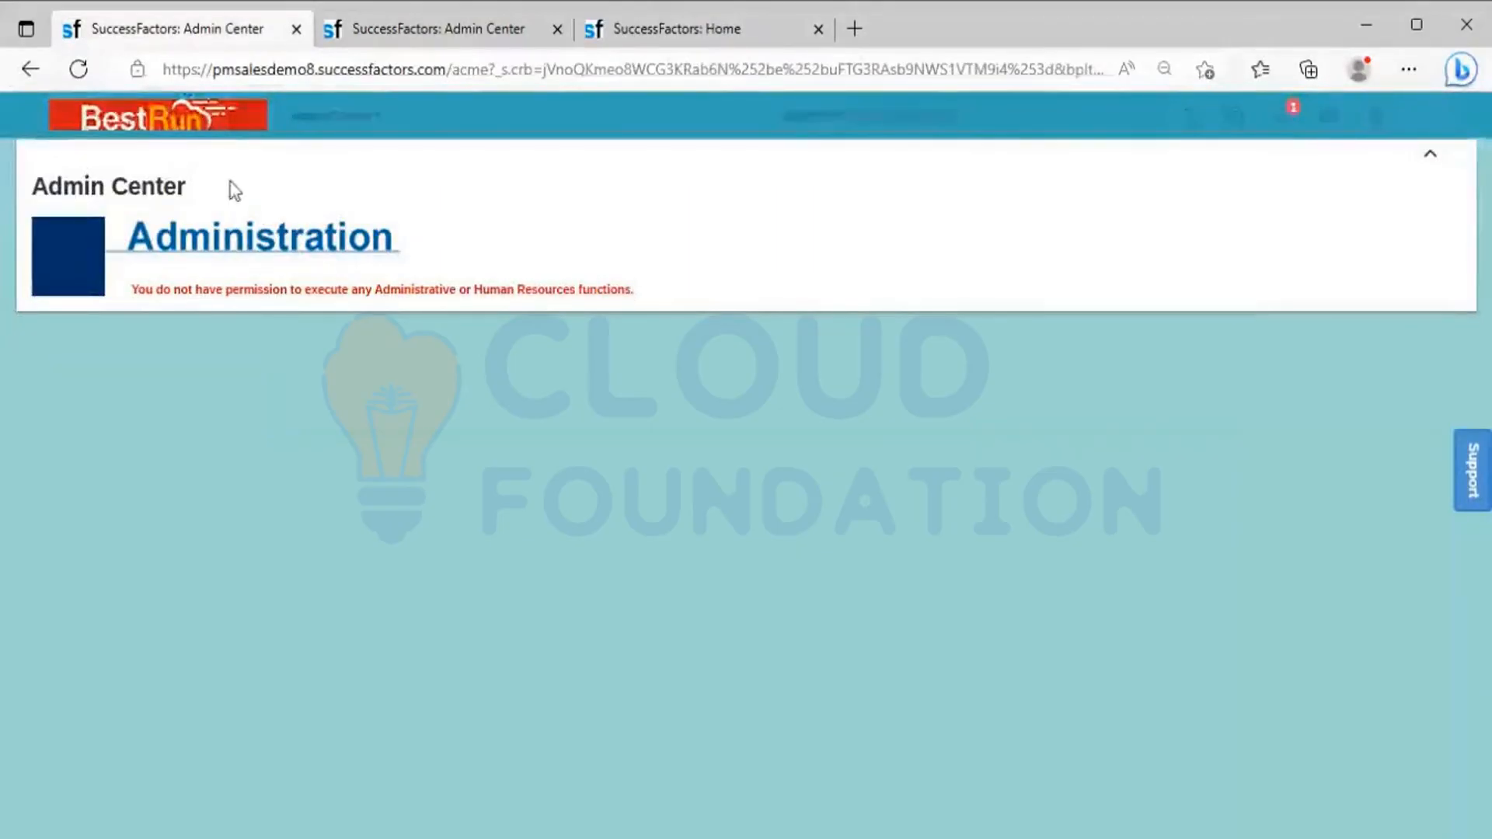
click(39, 75)
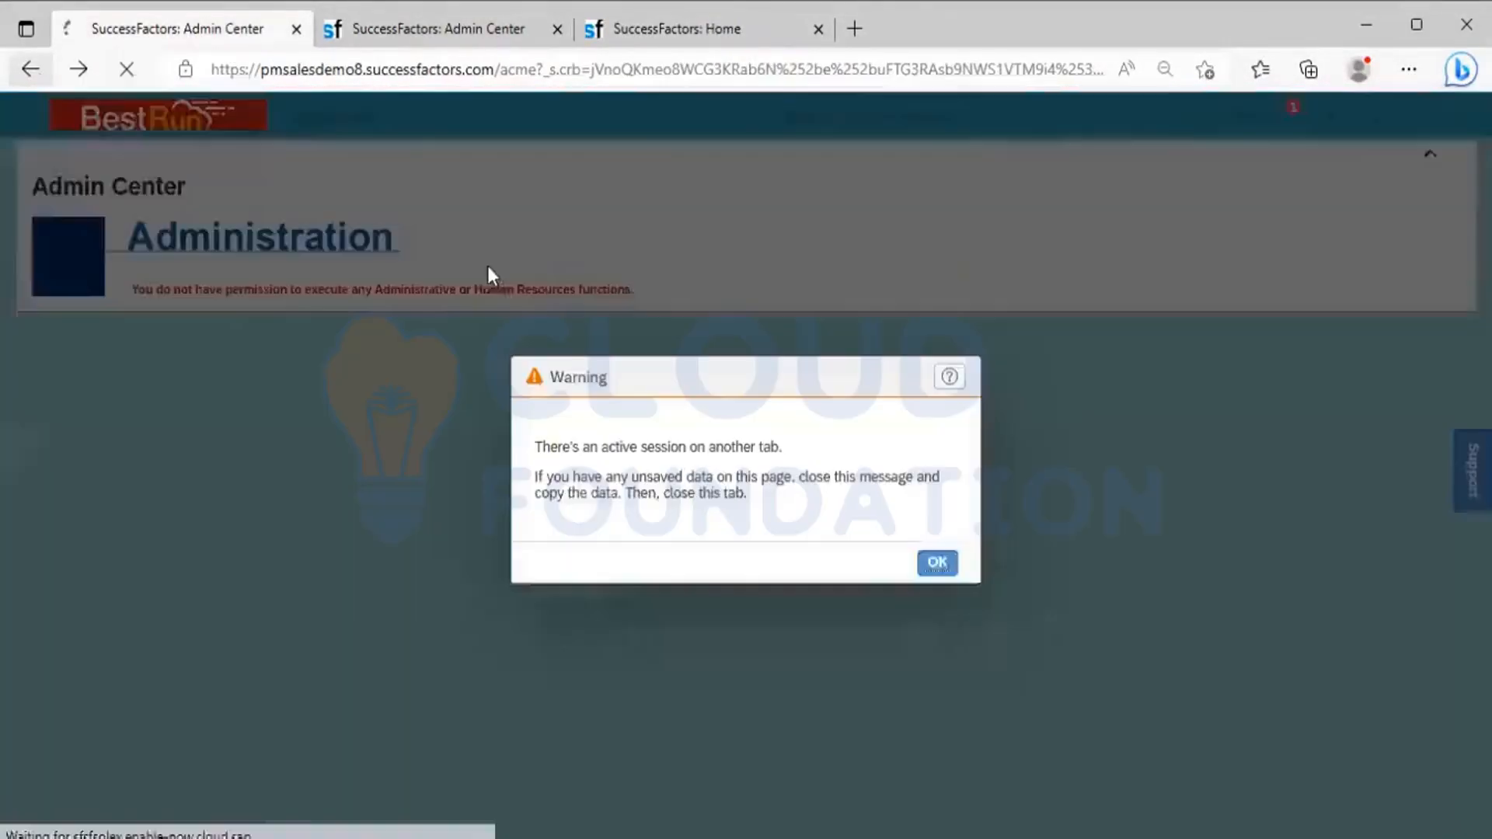
click(938, 567)
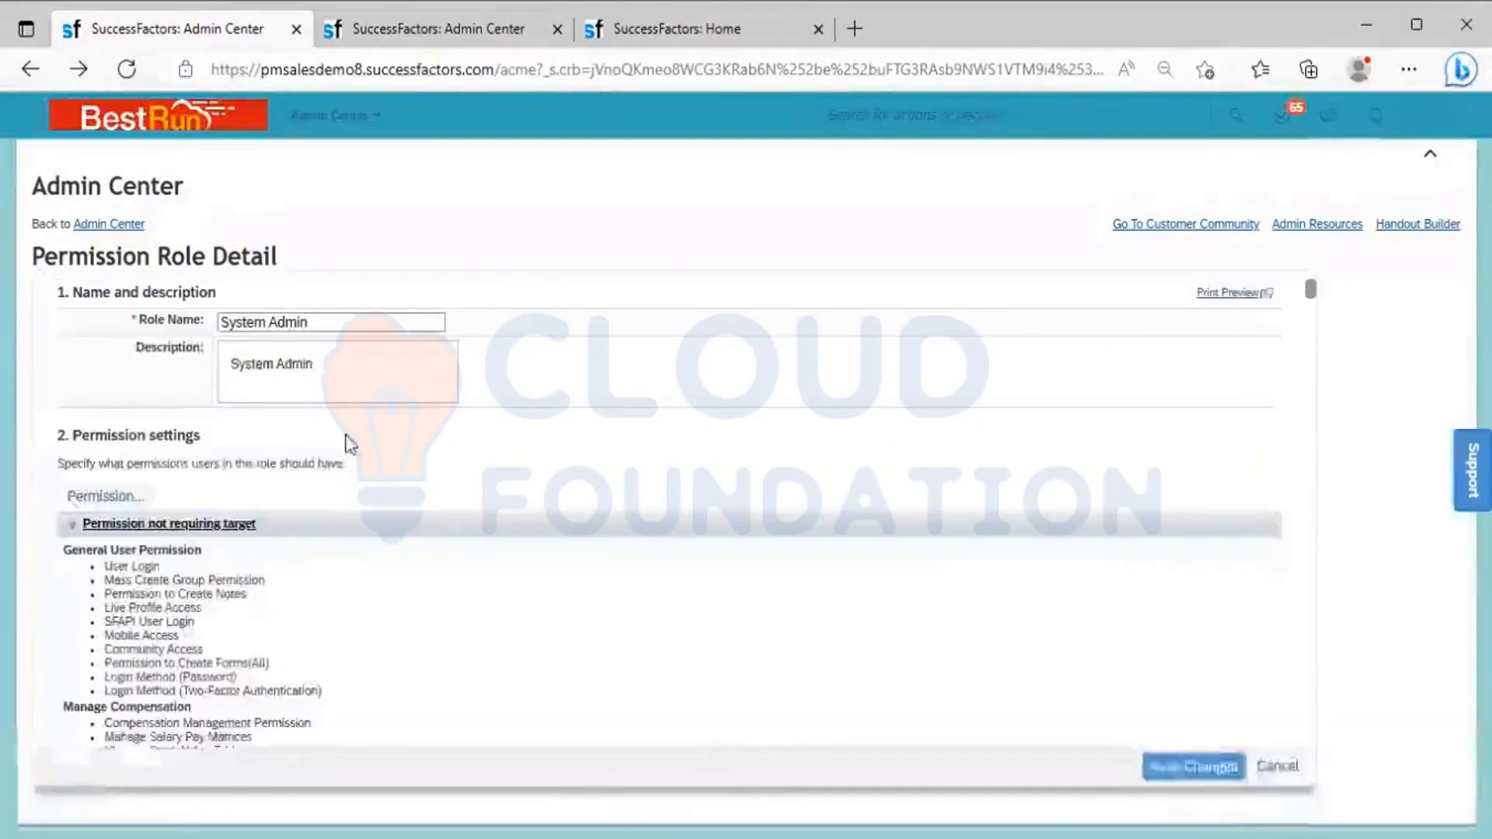
Examine the System Admin role's Employee Central Effective Dated Entities permissions, then leave the role without saving changes
click(104, 498)
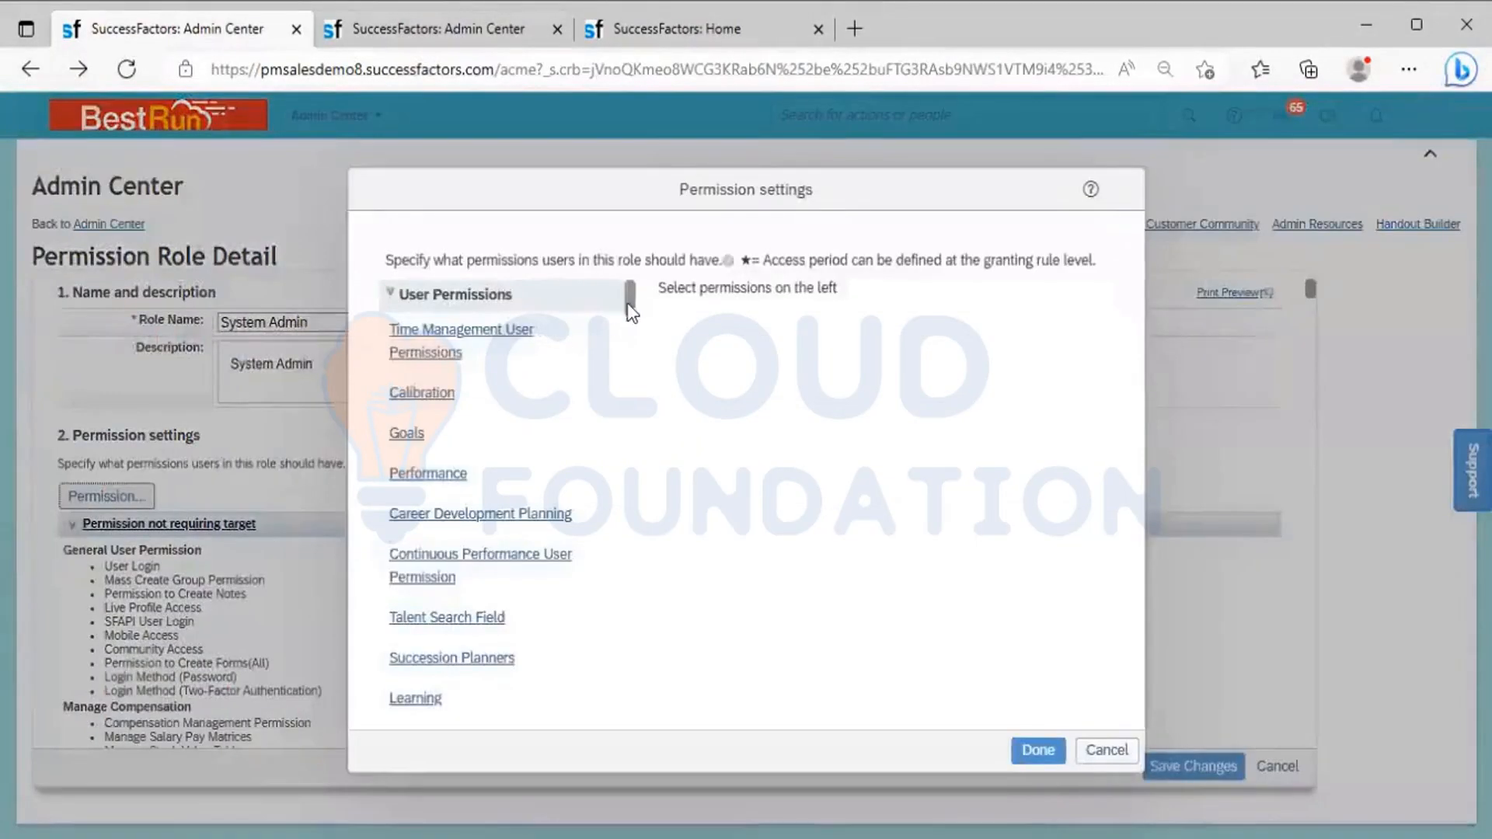
drag(631, 305, 631, 339)
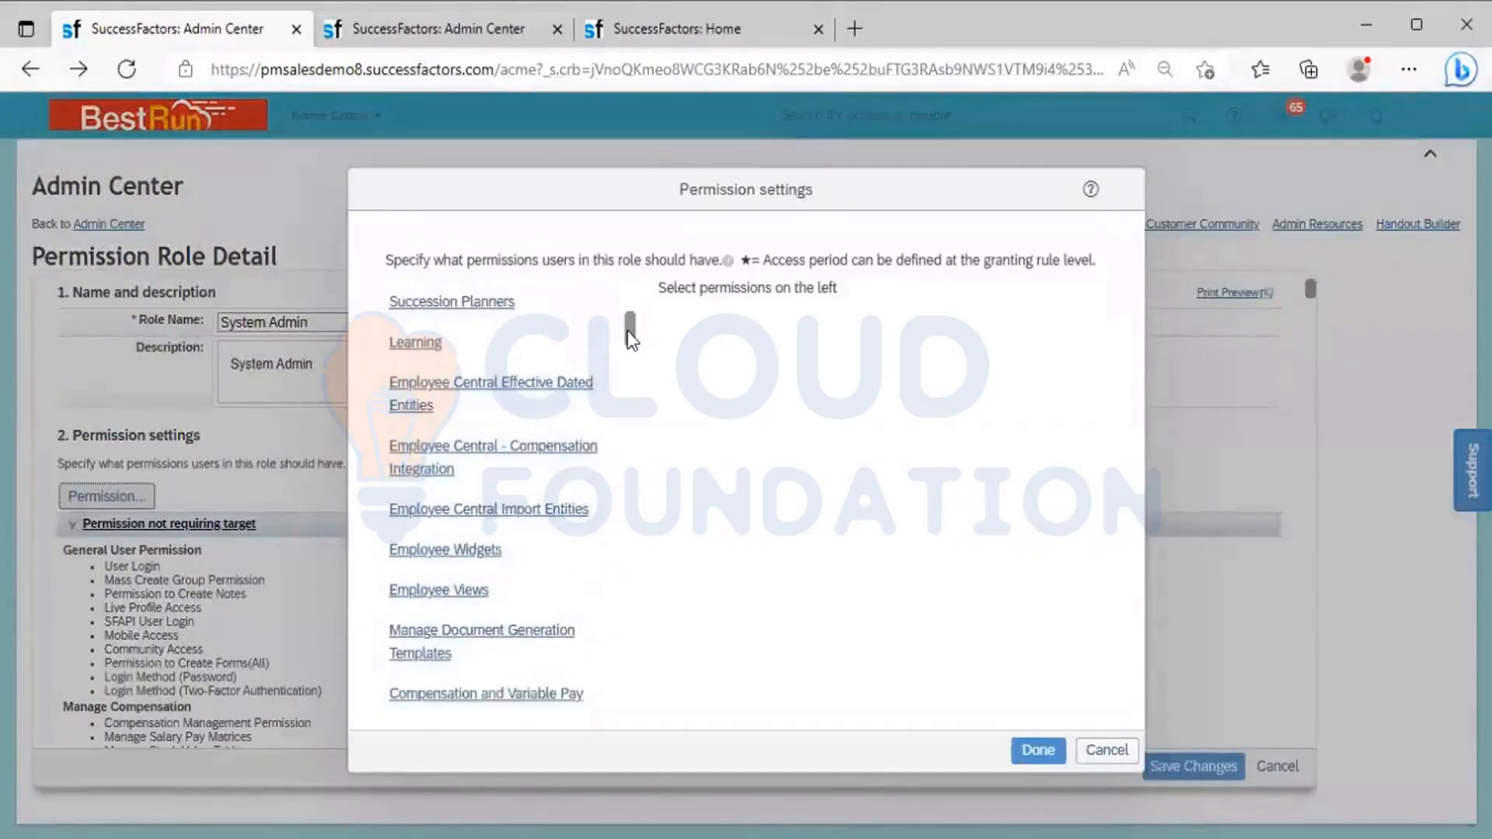
click(554, 382)
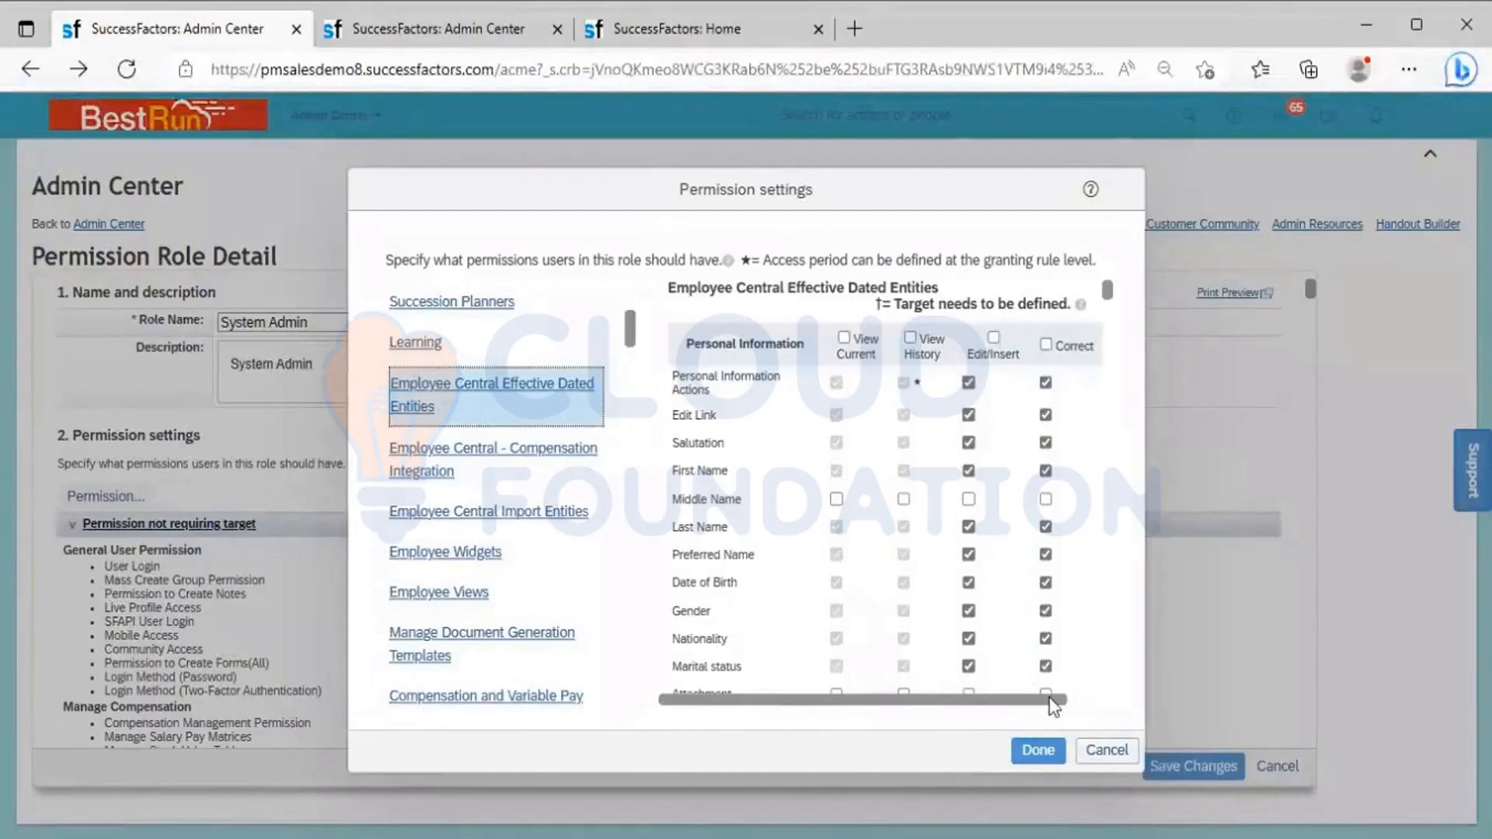
click(1037, 750)
click(1259, 768)
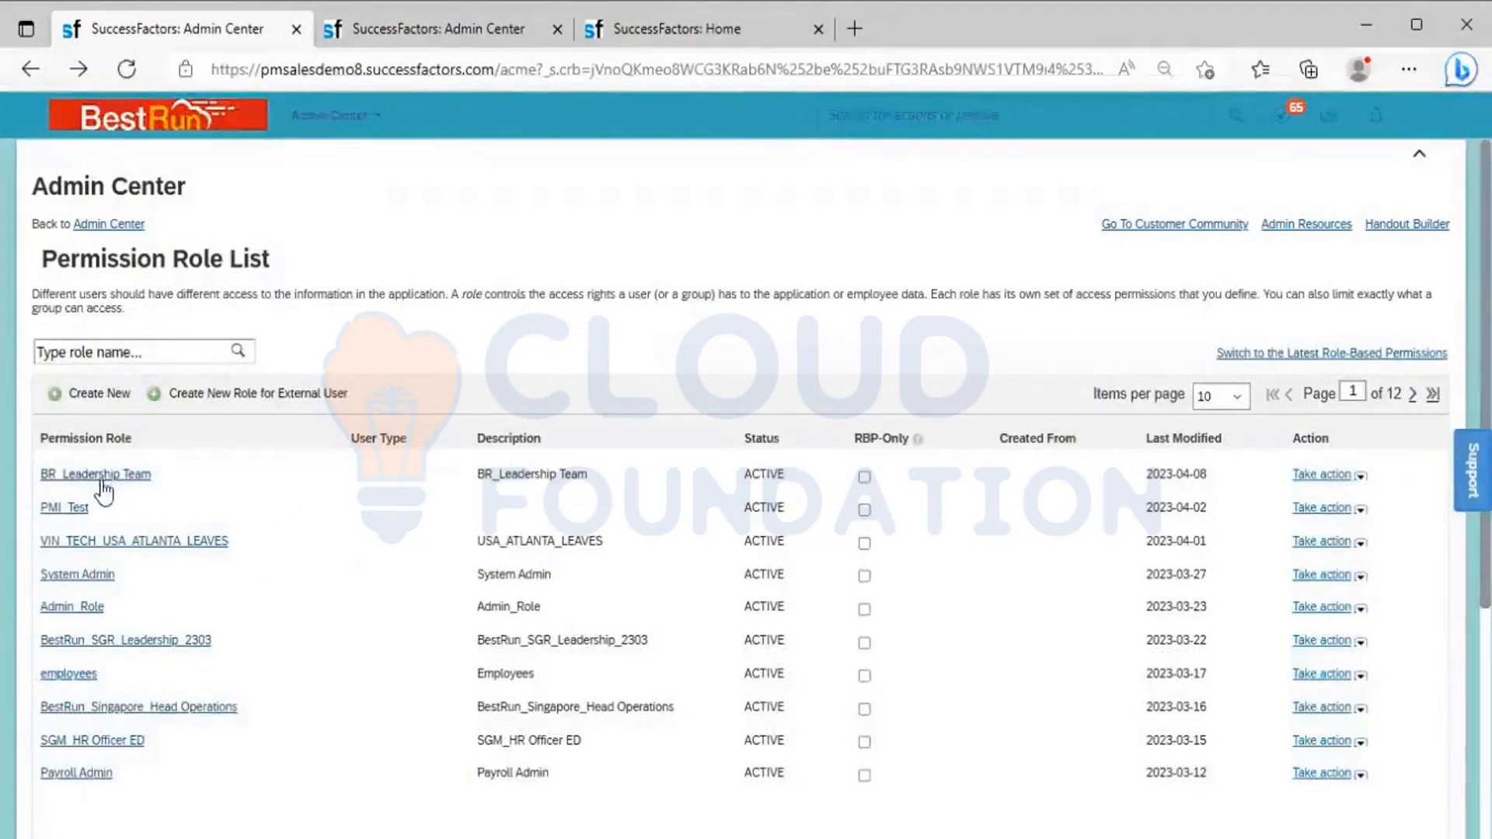
Open the BR_Leadership Team role's permission settings and examine its Employee Central Effective Dated Entities permissions
click(102, 481)
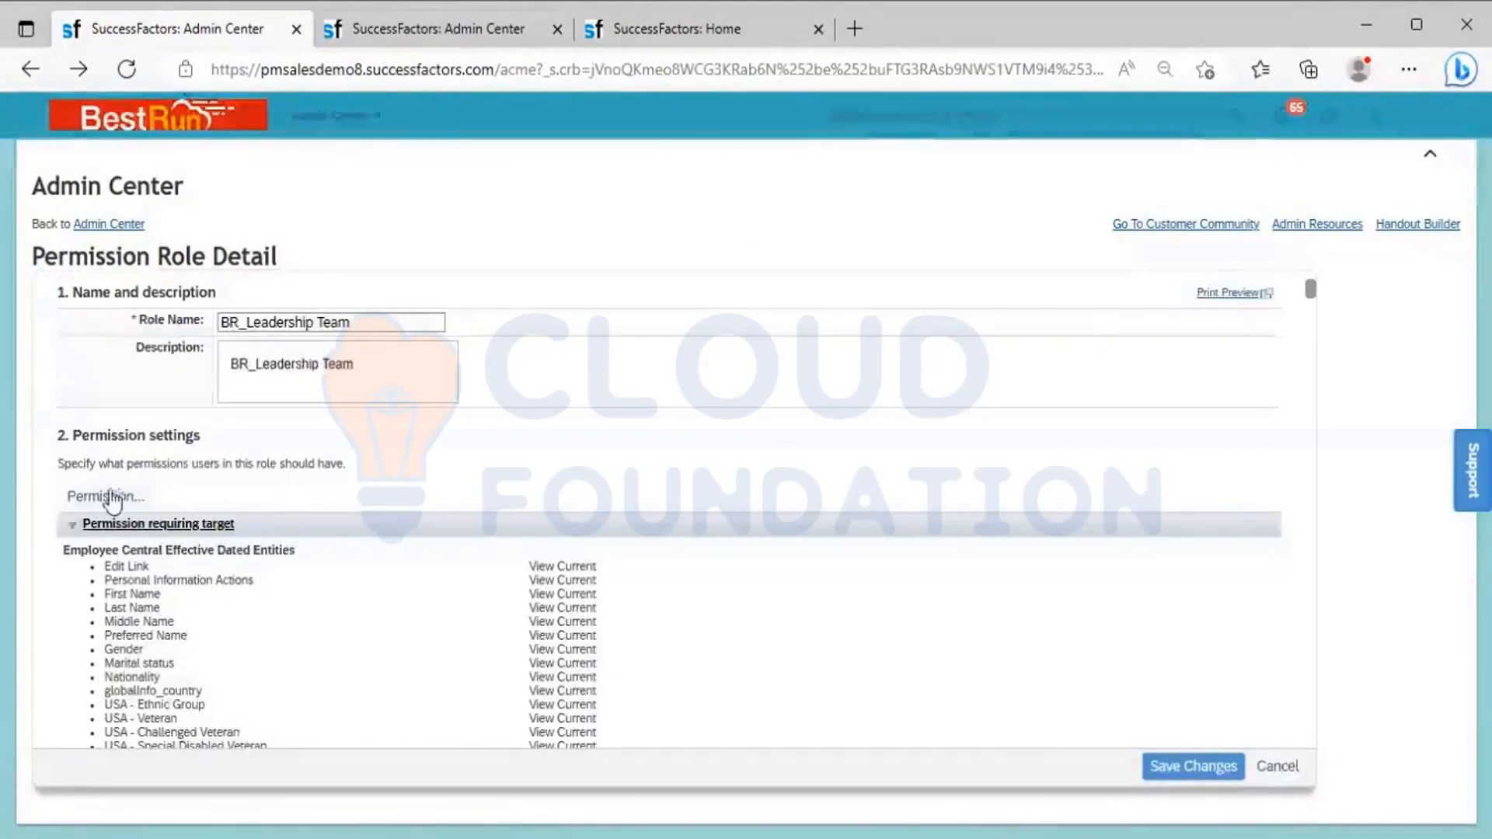
click(109, 497)
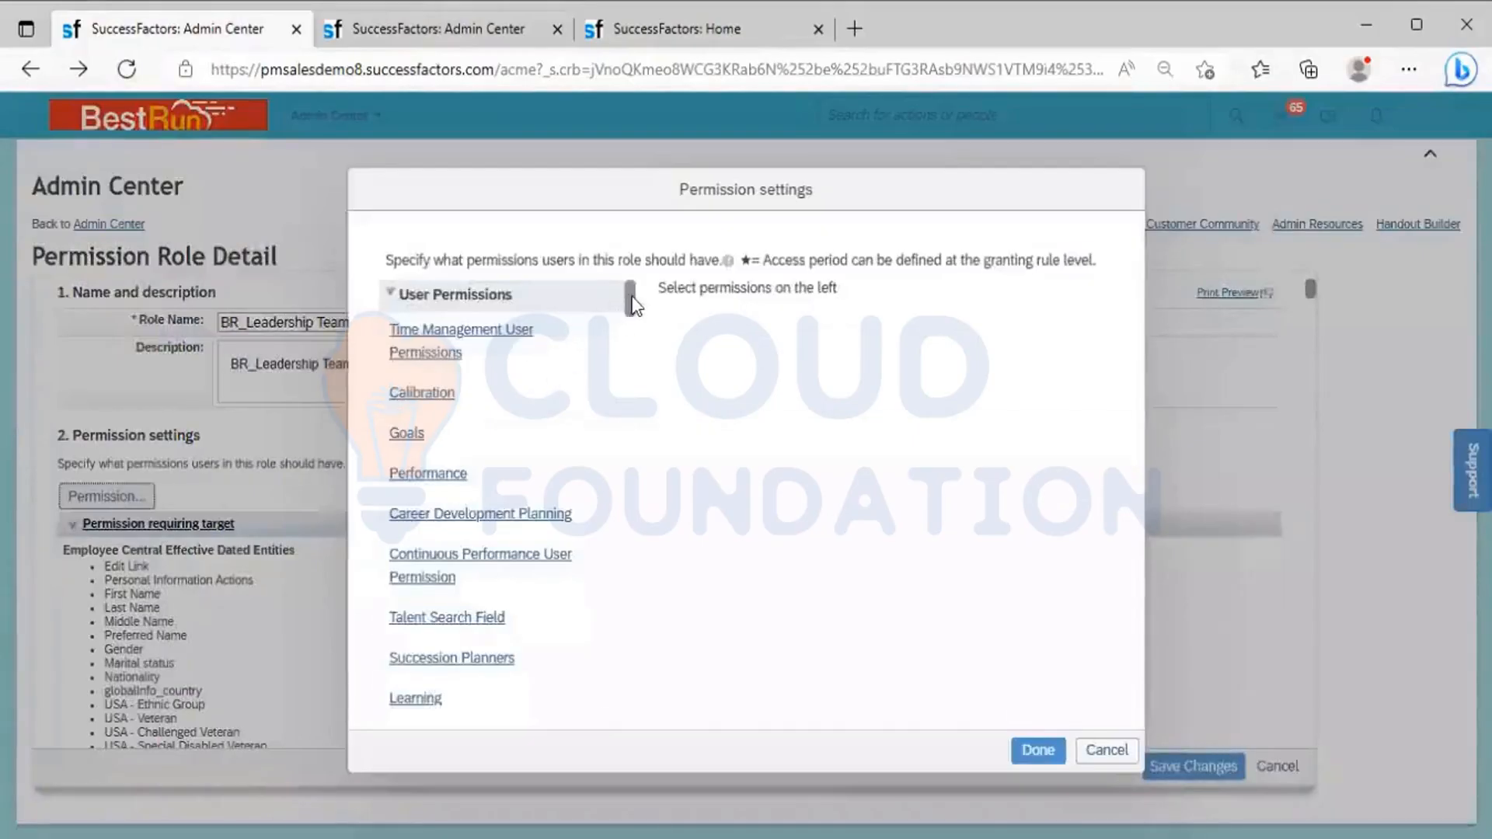
drag(633, 304, 634, 336)
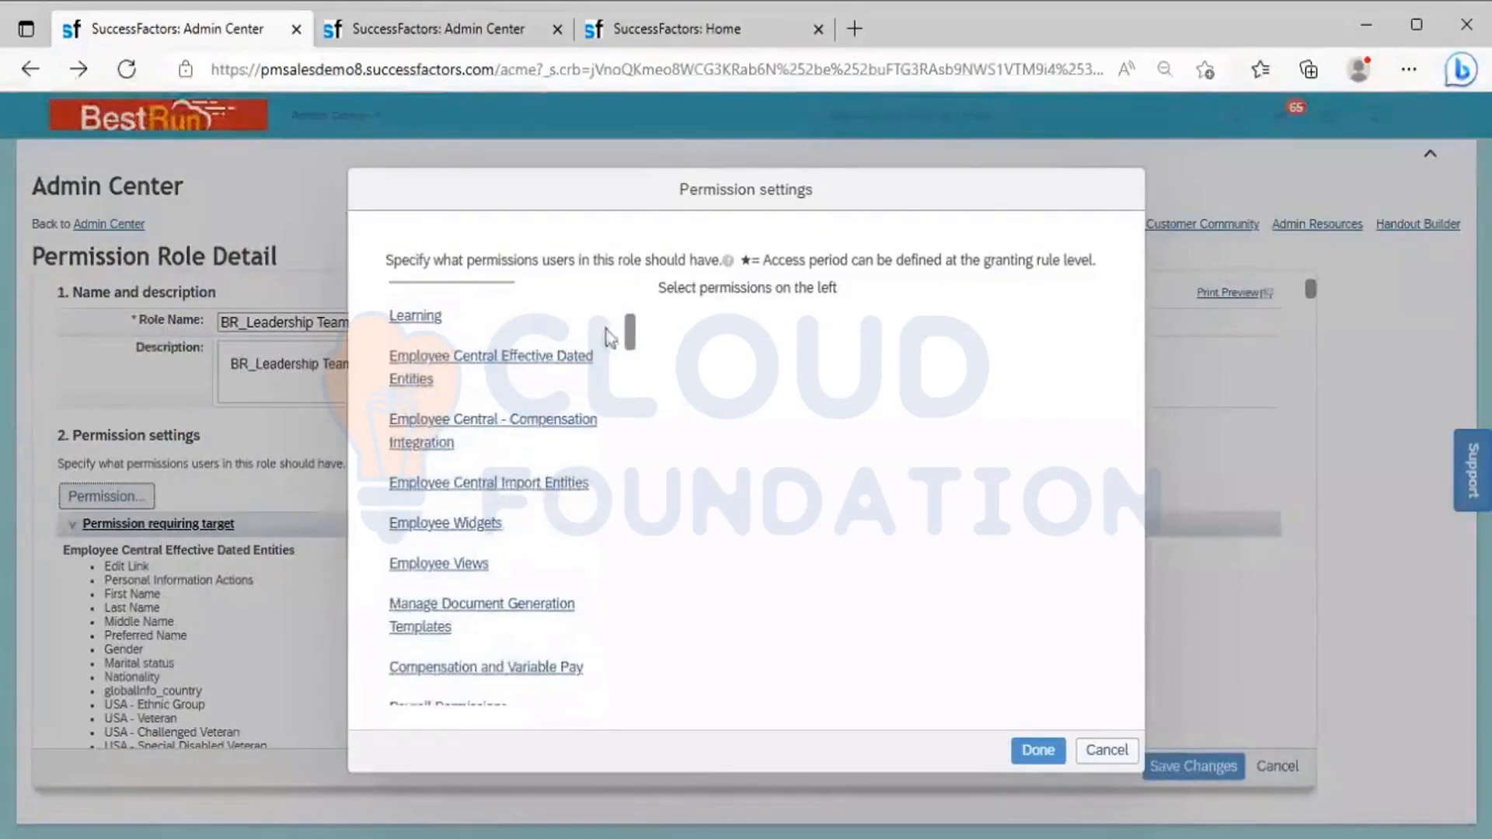
click(533, 362)
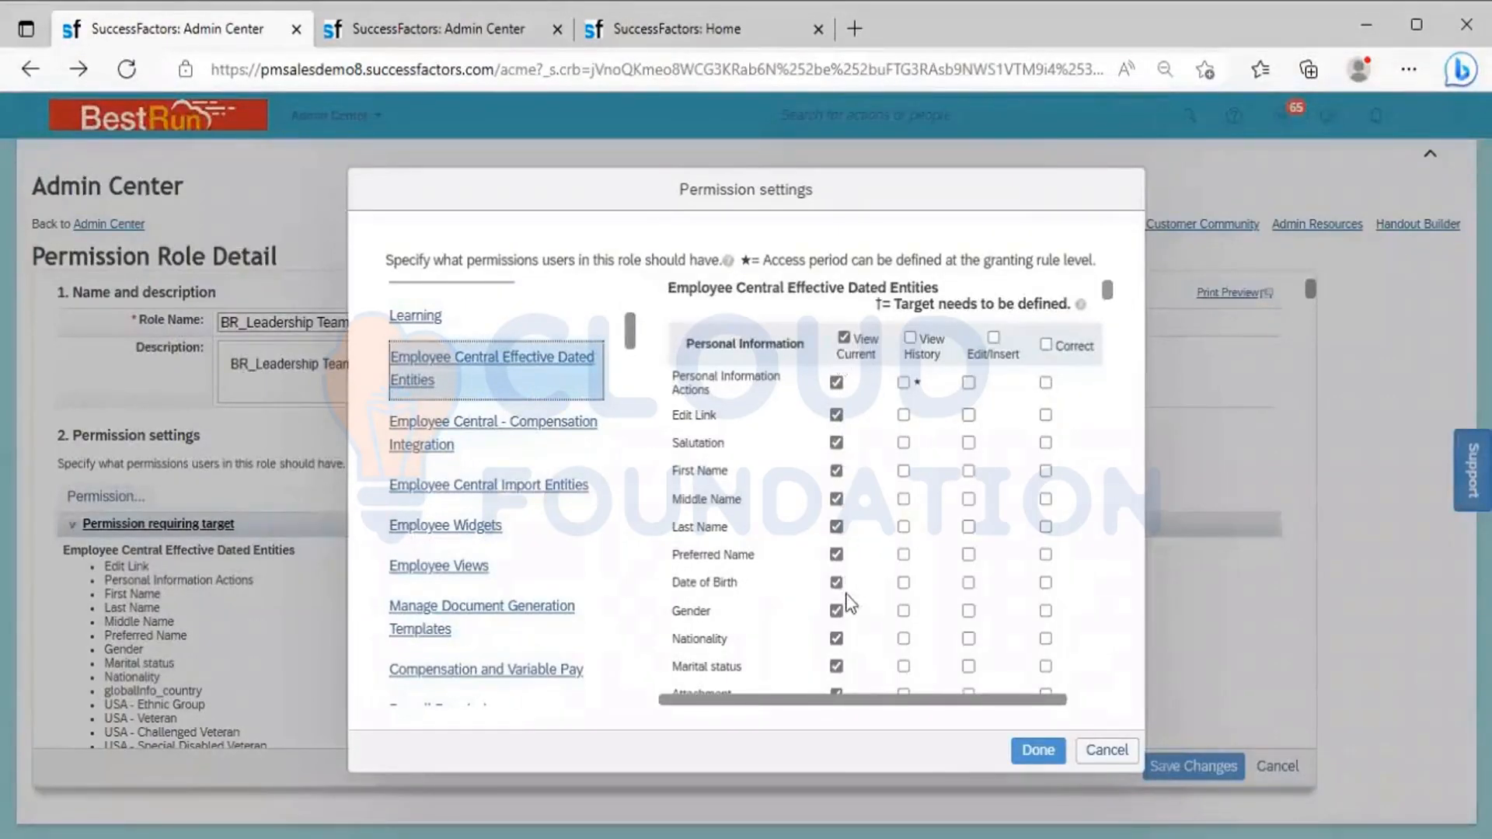
Check the SuccessFactors home page, then close the BR_Leadership Team permission settings and leave the role without saving changes
click(675, 25)
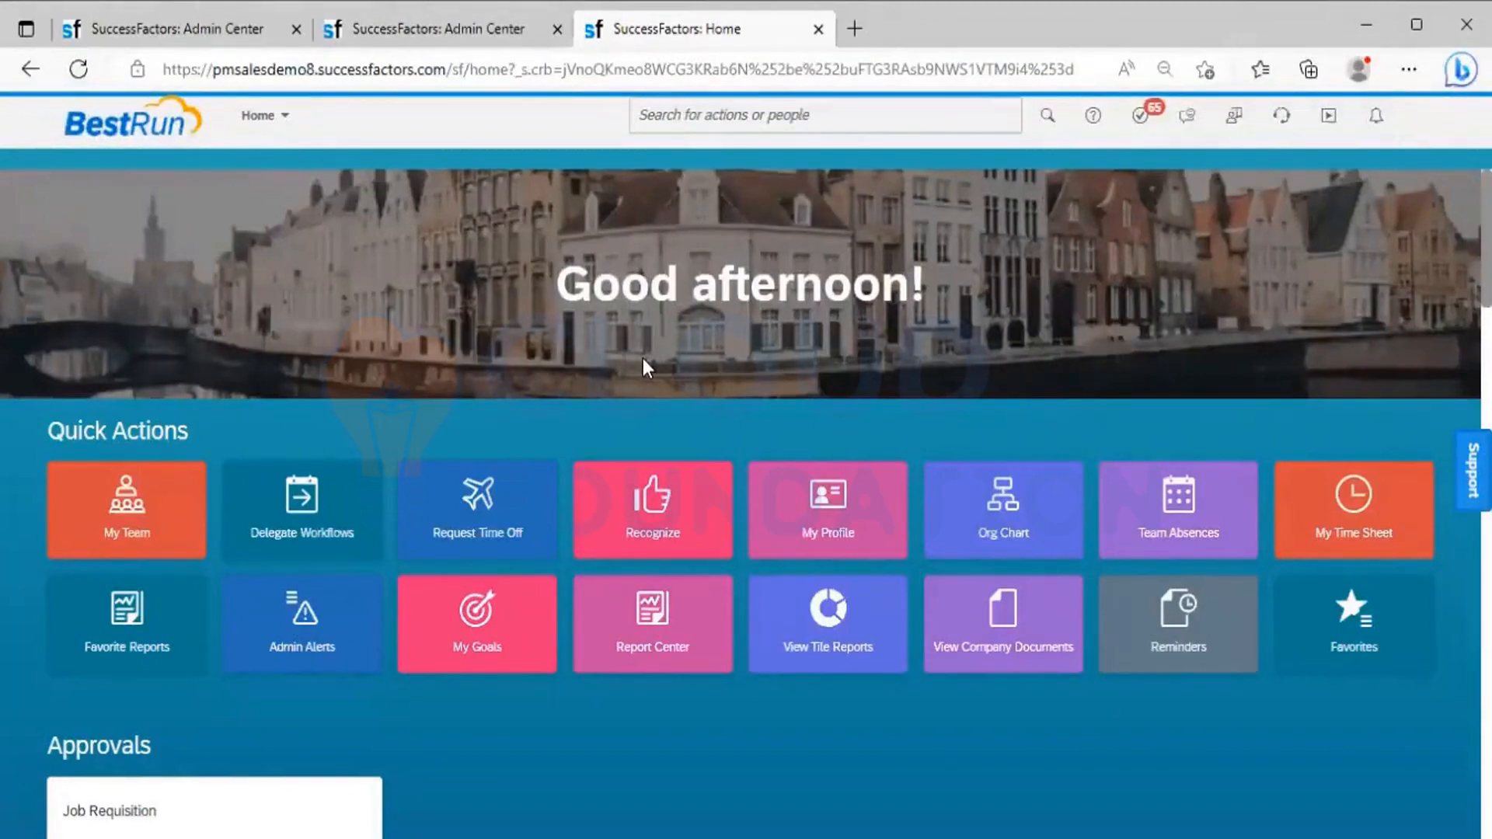
click(208, 35)
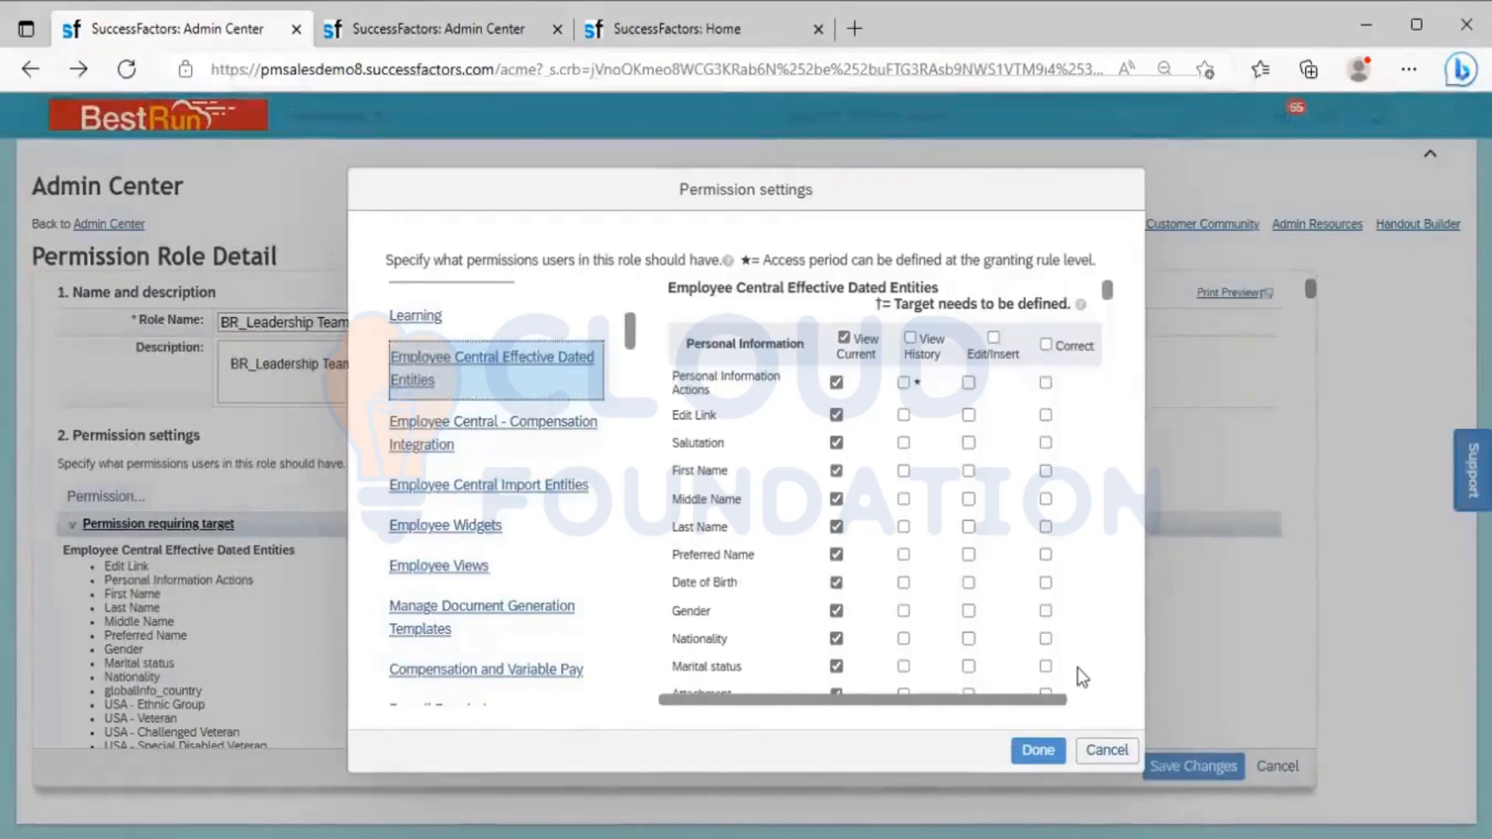
click(1039, 750)
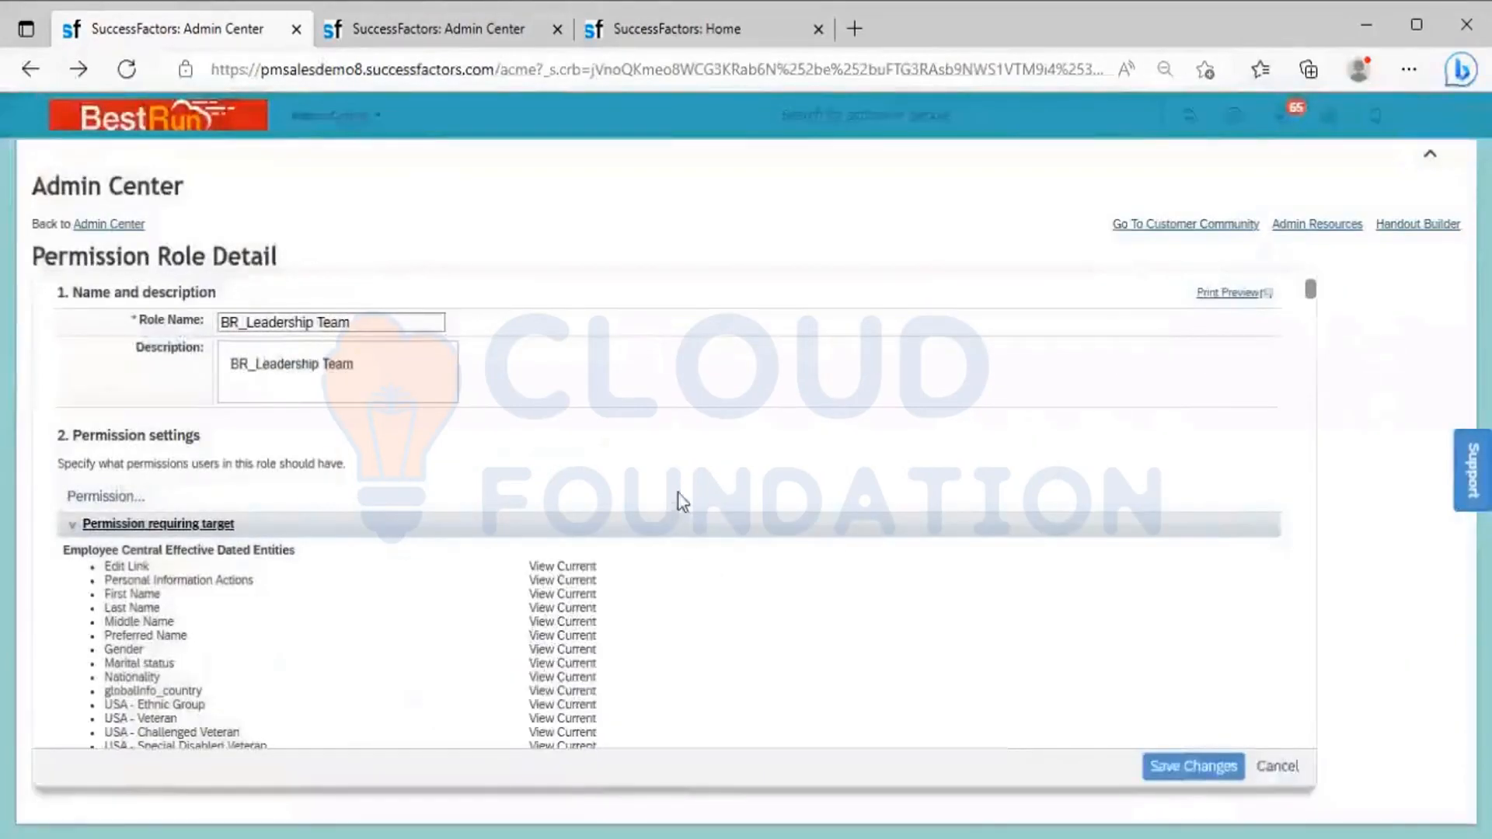
click(1284, 768)
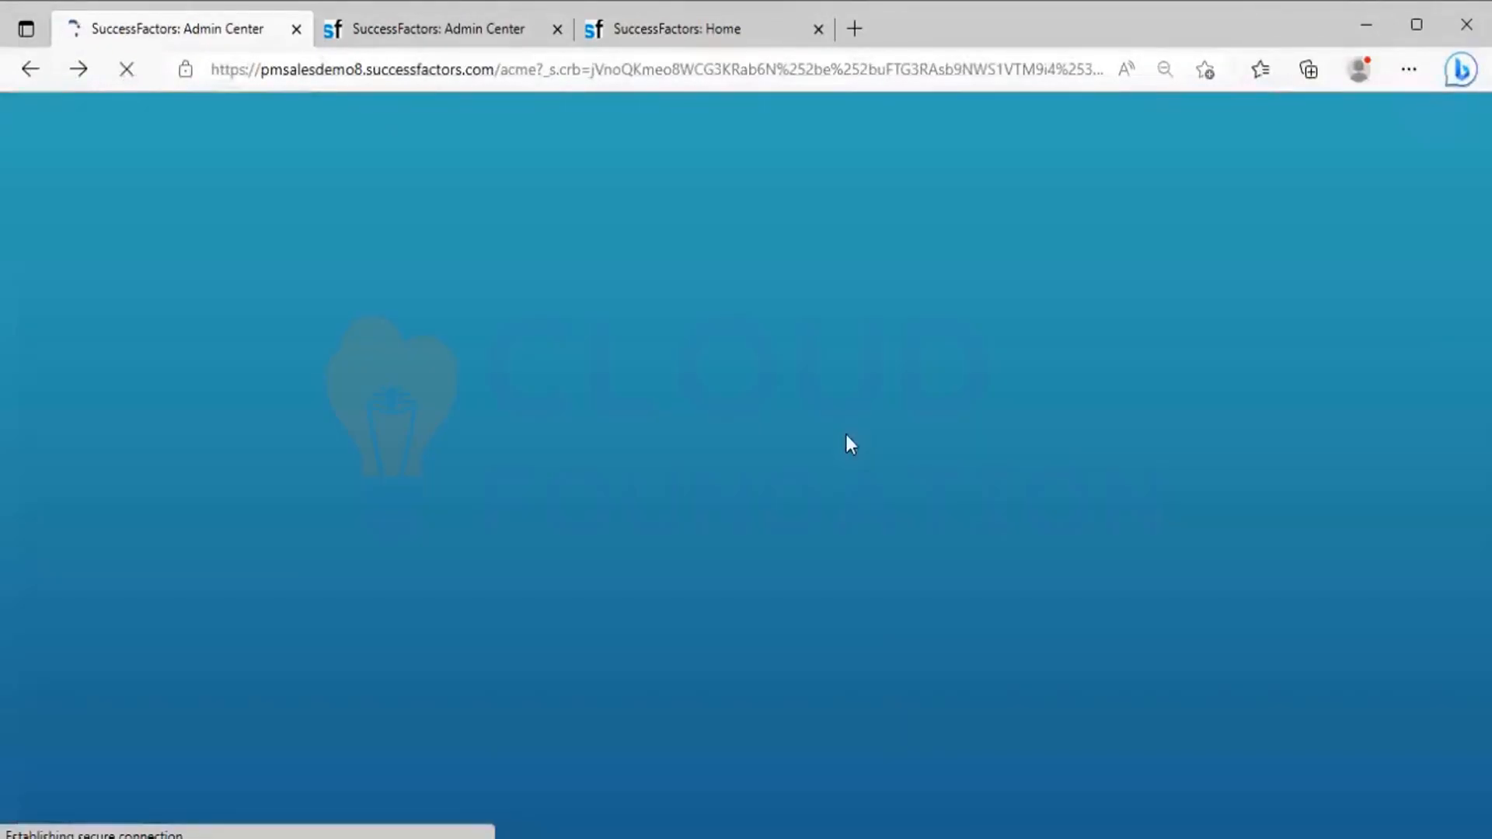